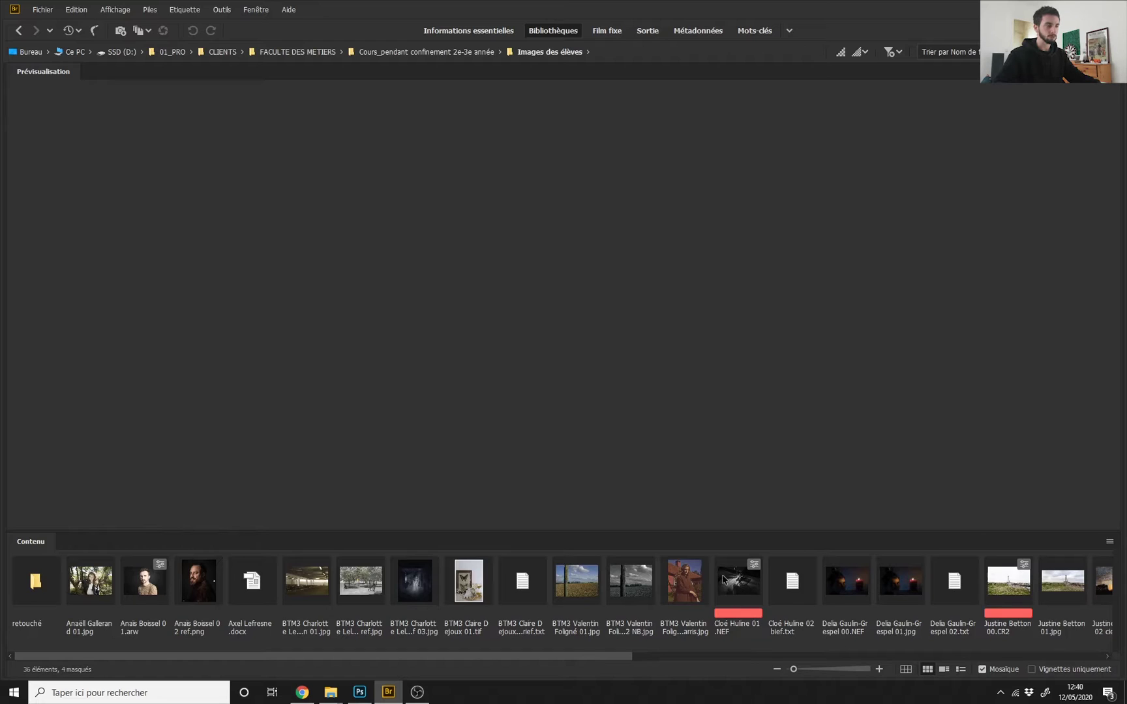
Preview the raw photos of the sewing machine, the lighthouse and the candlelit face in the Images des élèves folder.
left_click(733, 581)
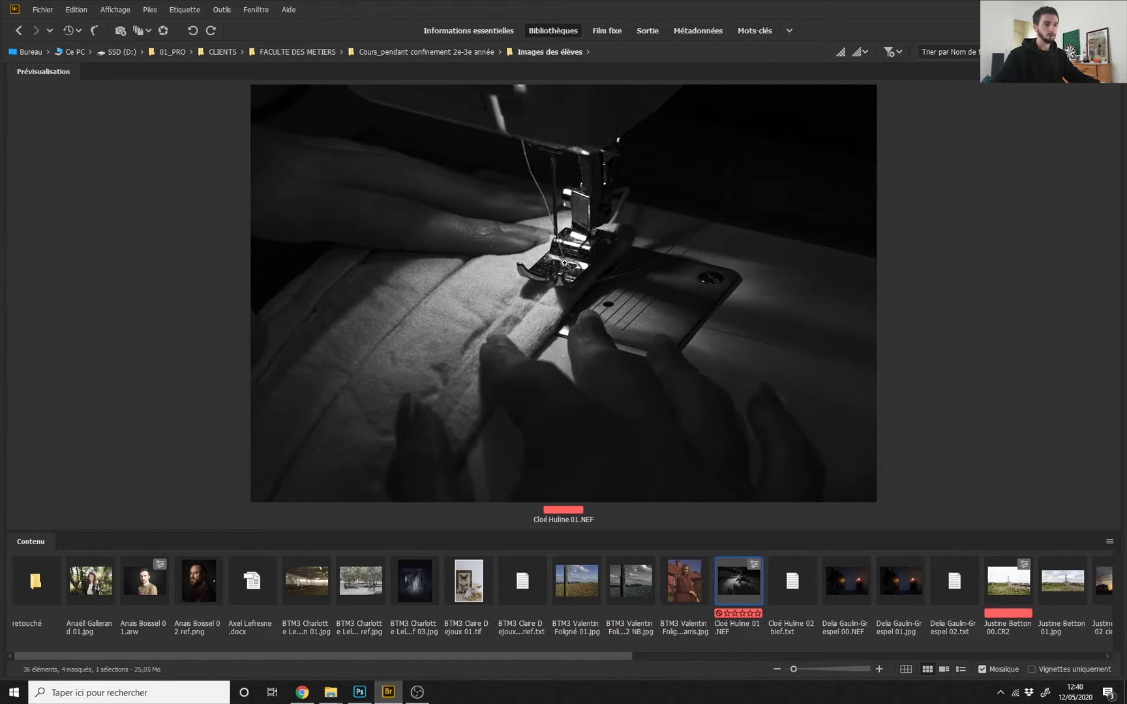
left_click(1024, 594)
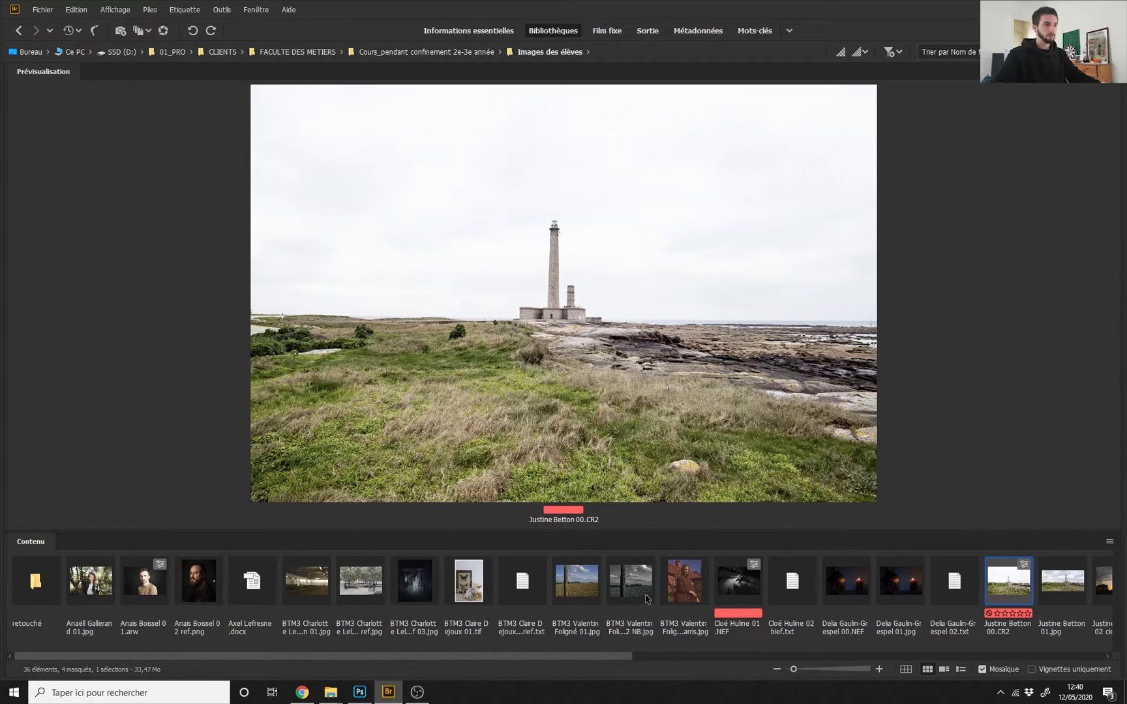
left_click(852, 586)
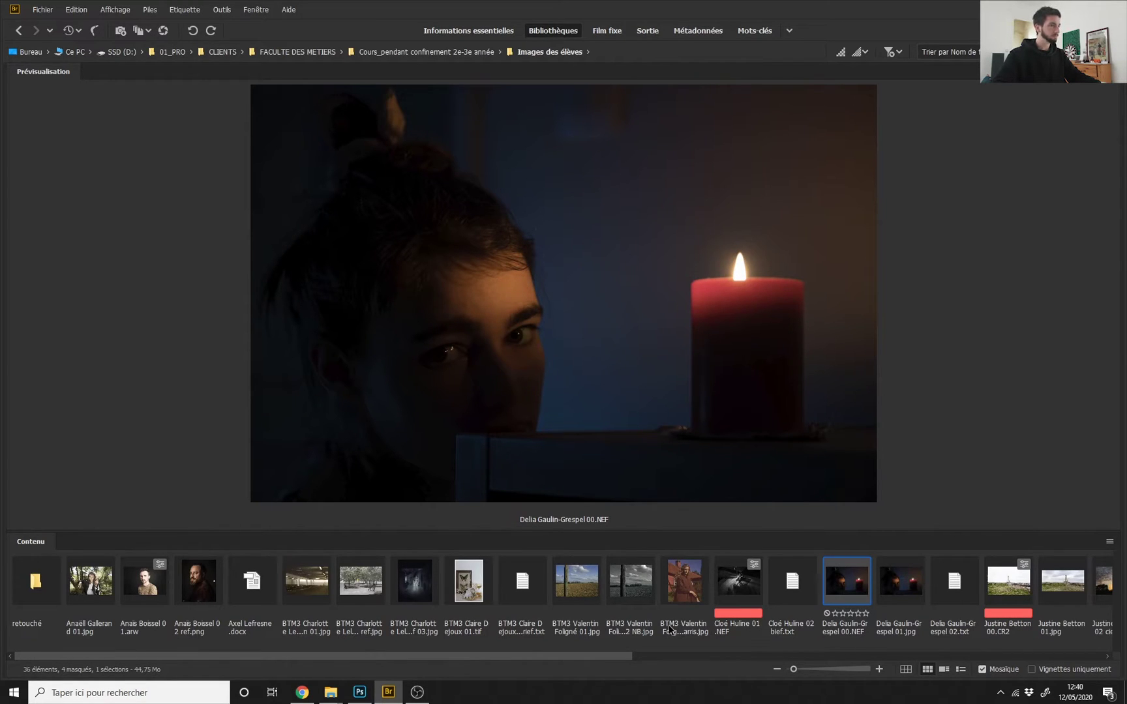
scroll(889, 620, "right", 1)
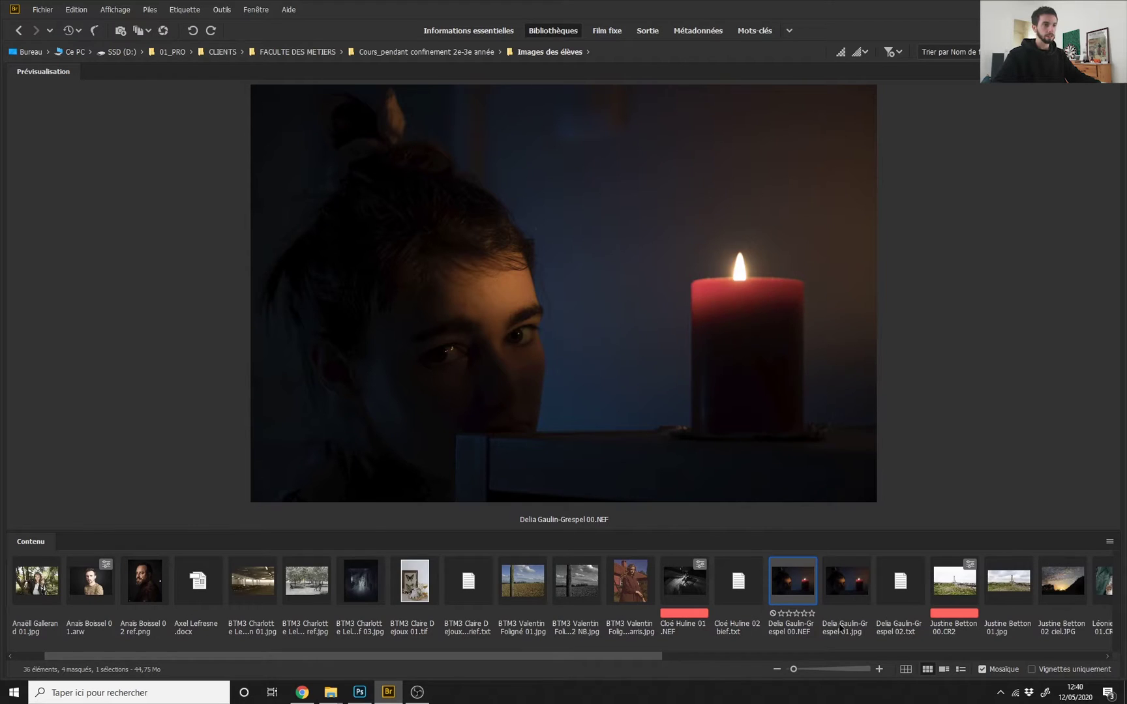
scroll(842, 629, "right", 3)
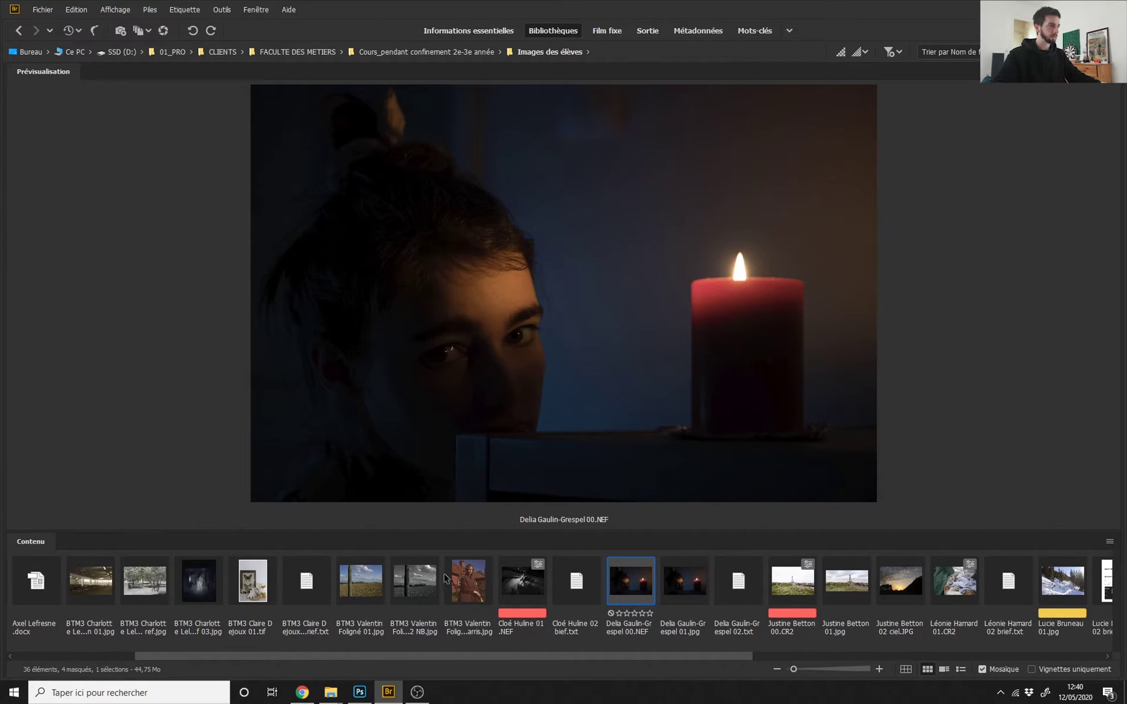
scroll(411, 590, "left", 4)
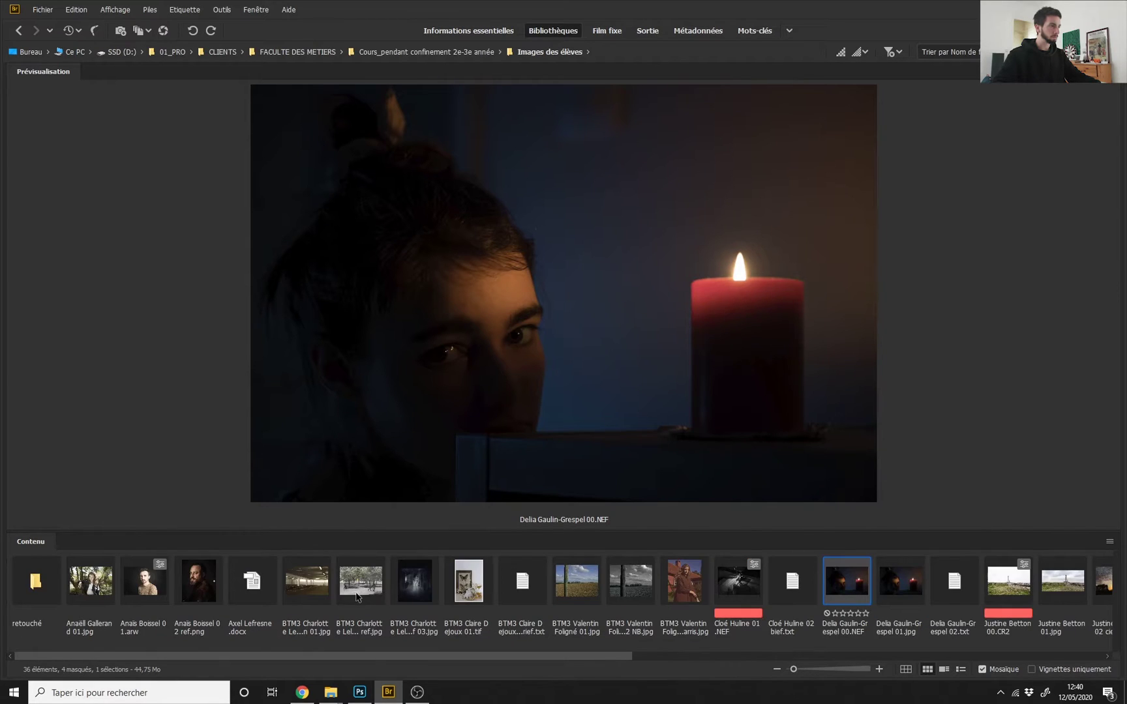
Preview the empty parking garage photo and compare it with its ghost and tree-lined square reference images.
left_click(306, 580)
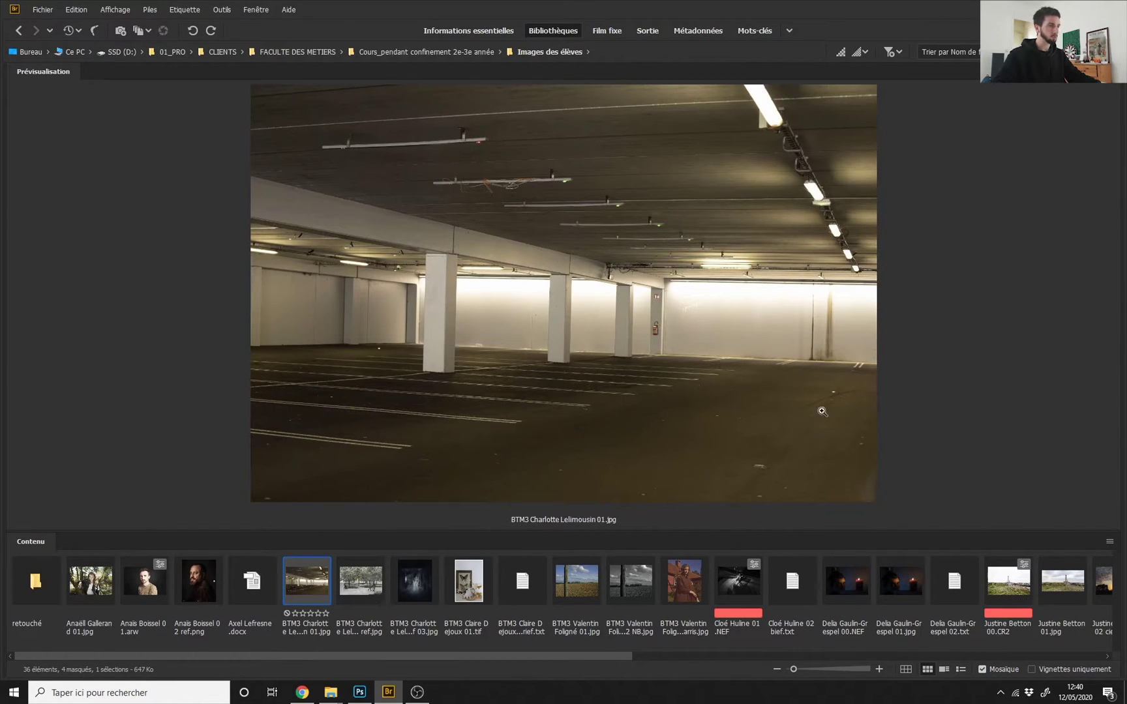
scroll(450, 587, "right", 8)
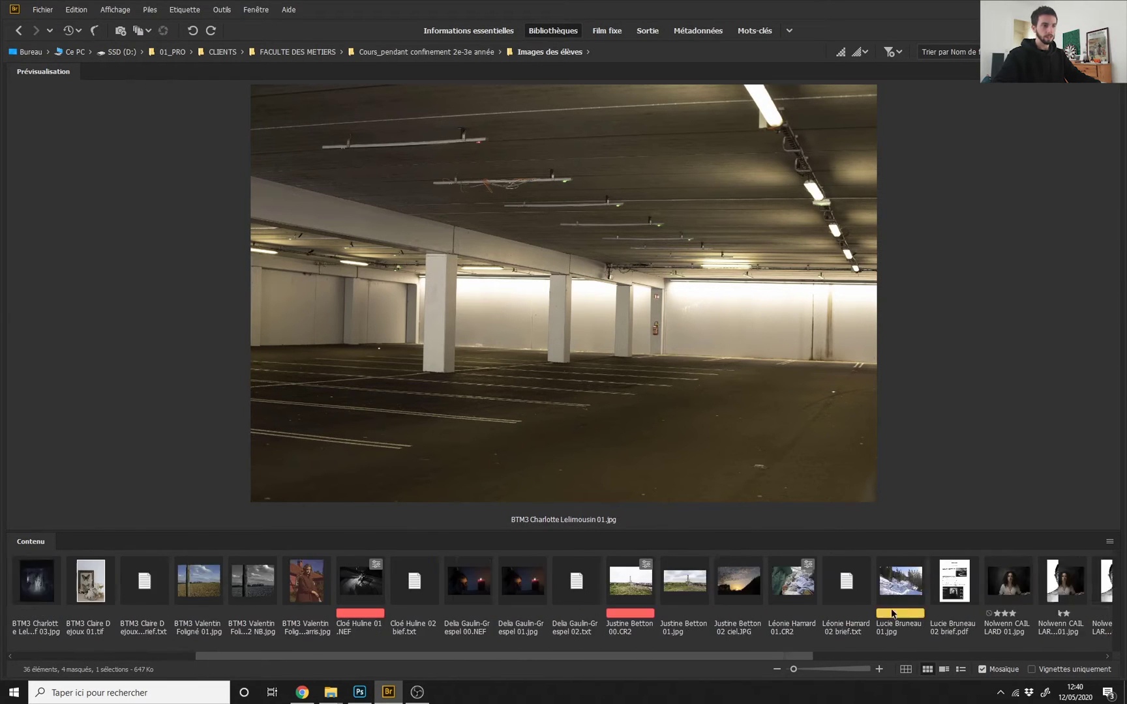
scroll(599, 567, "left", 7)
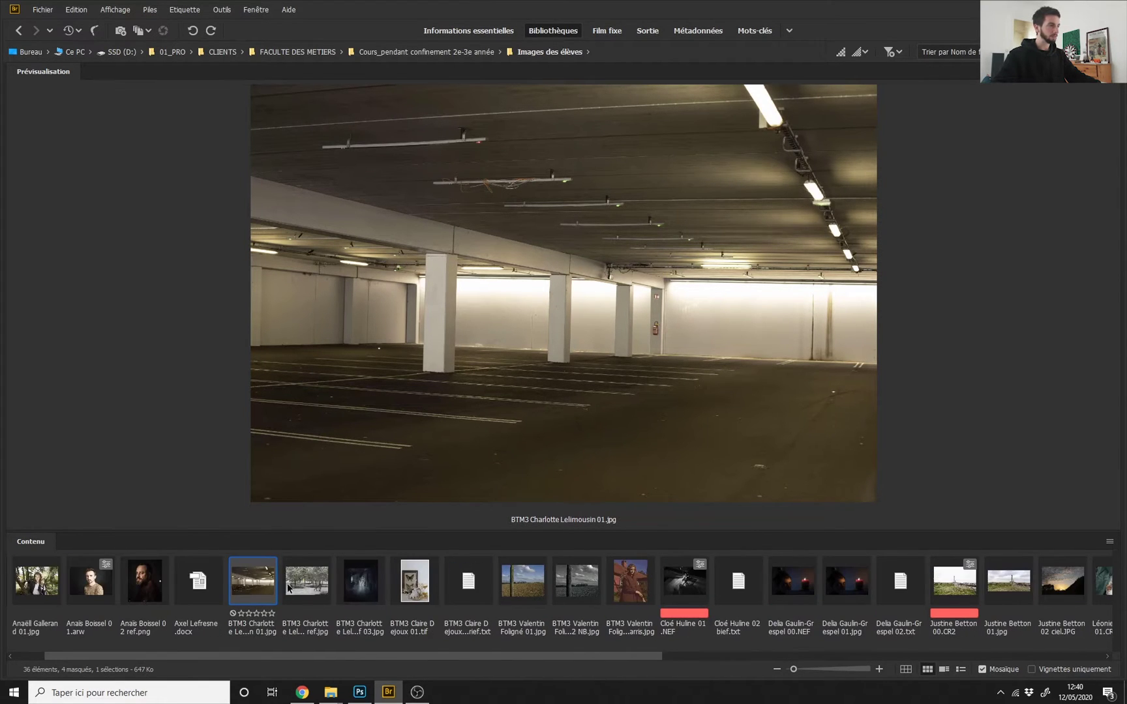
left_click(197, 581)
left_click(251, 579)
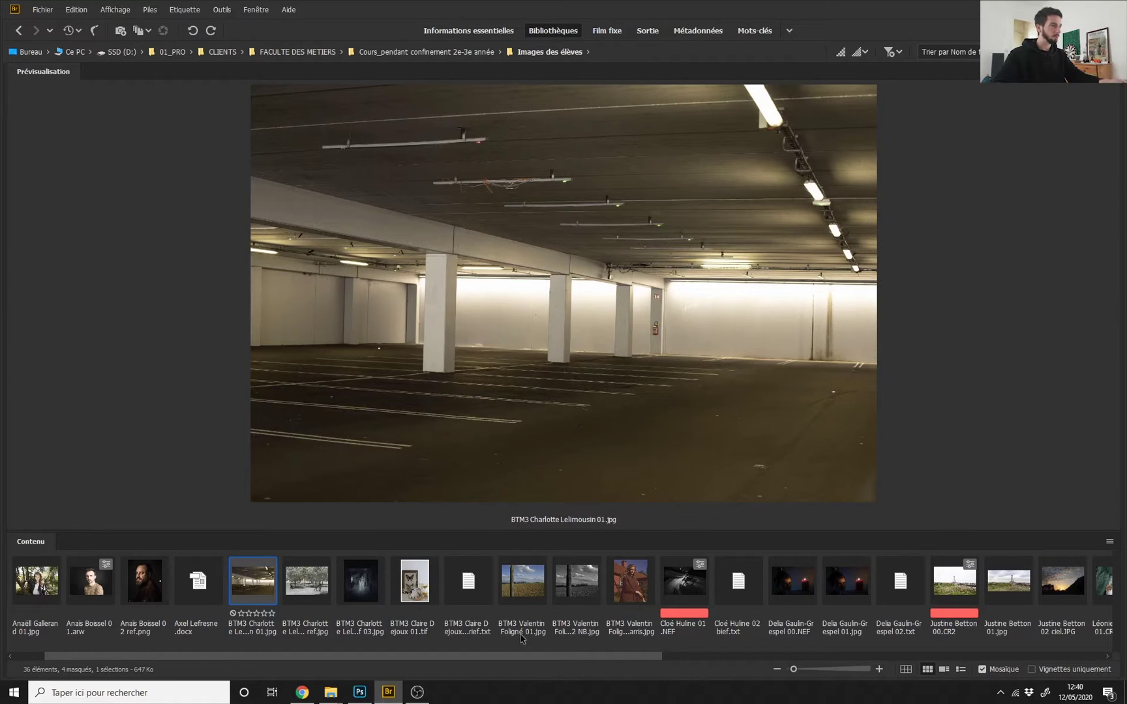
left_click(363, 587)
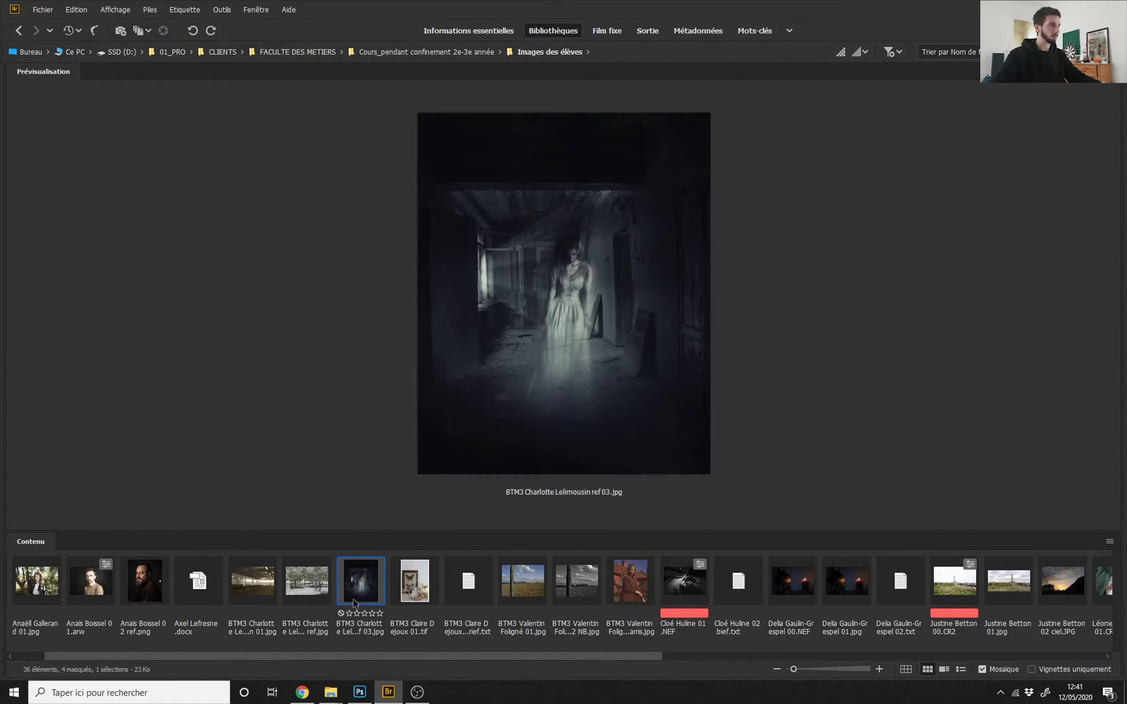
left_click(305, 593)
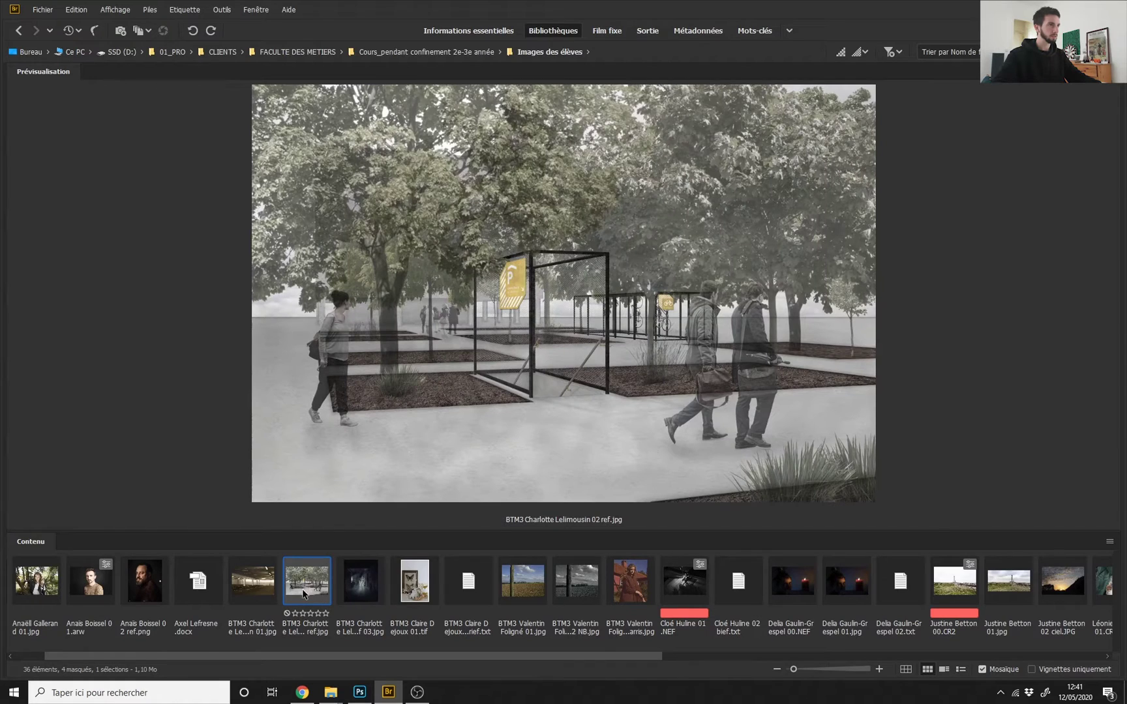
left_click(240, 589)
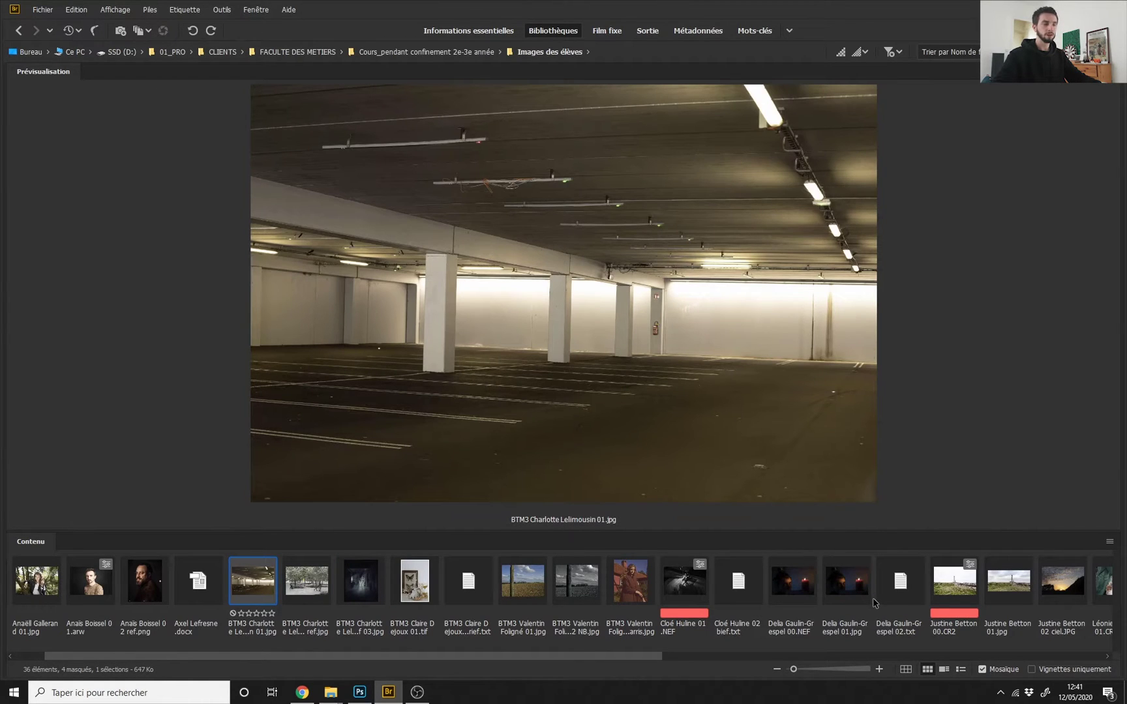
Preview the cloudy lighthouse JPG, the snowy forest photo and its PDF retouching brief, and browse the remaining student files.
left_click(1004, 587)
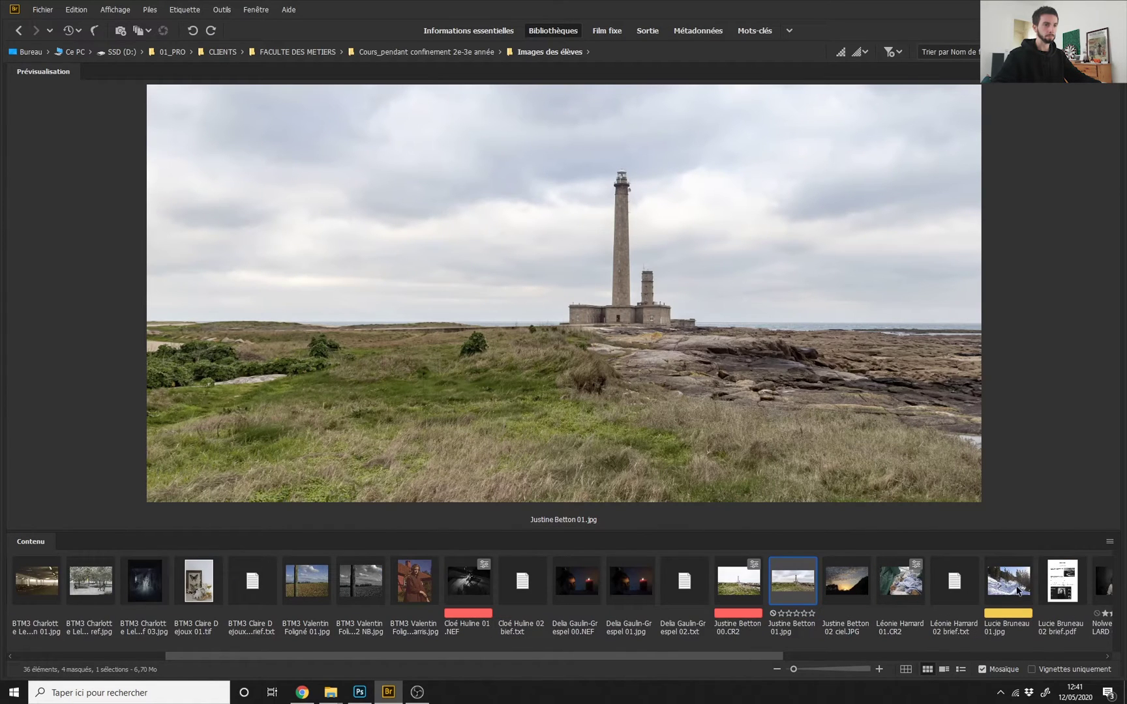
scroll(1046, 607, "down", 3)
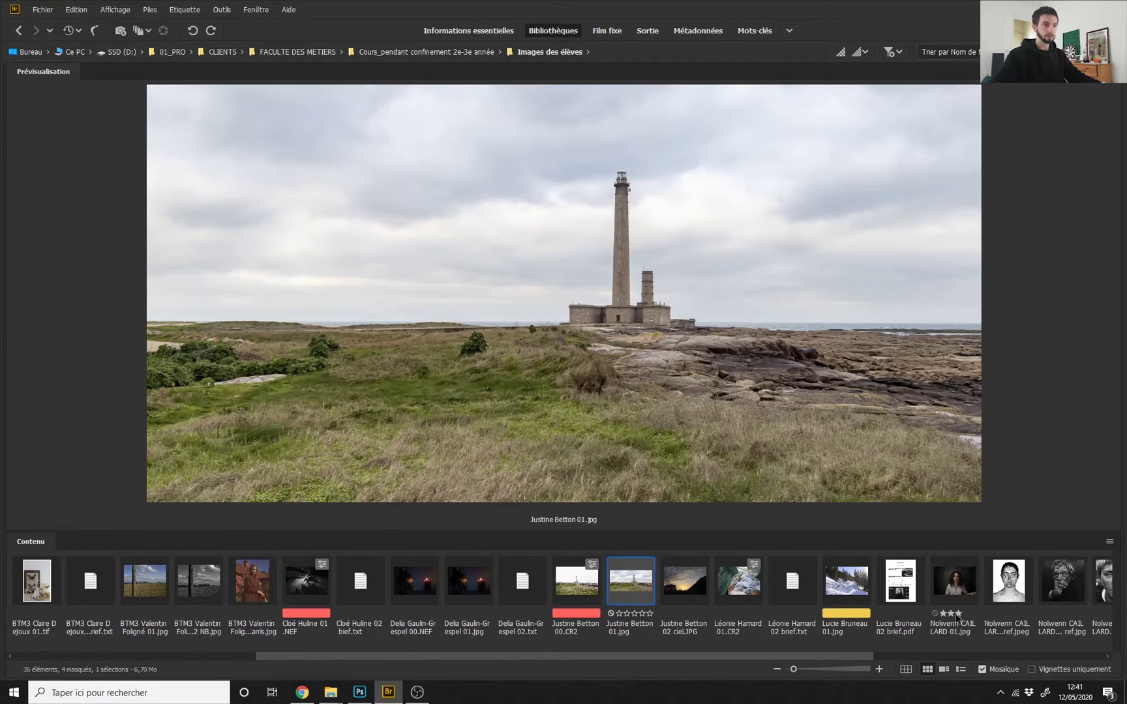
left_click(848, 589)
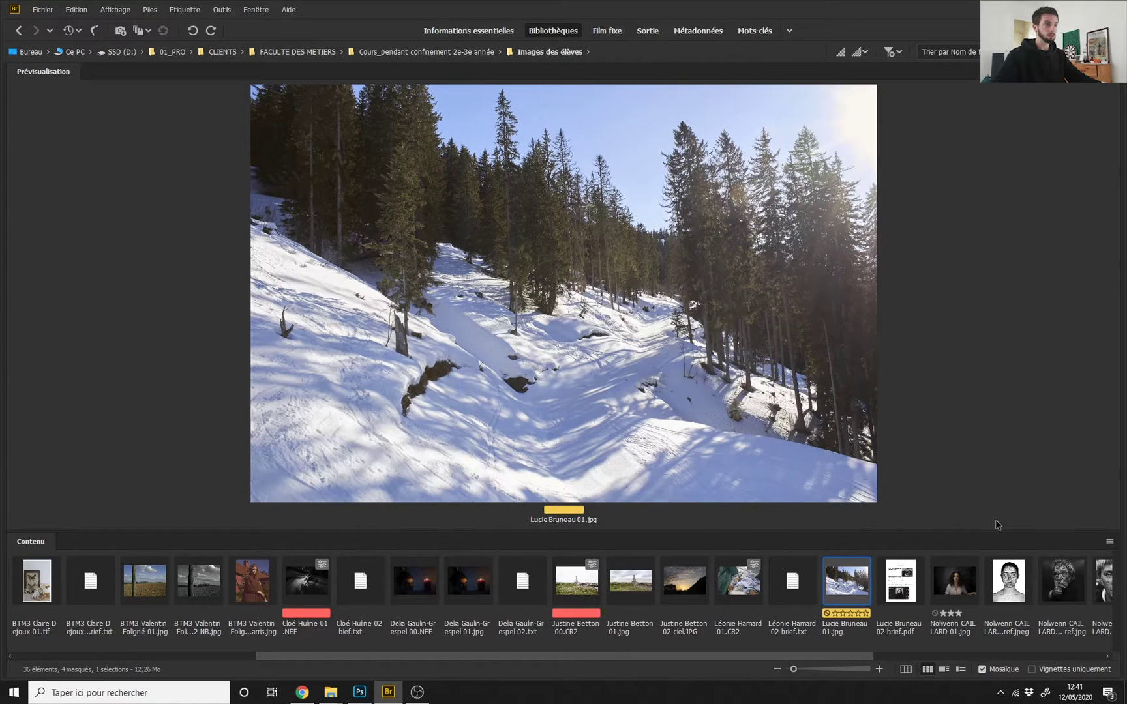
left_click(900, 587)
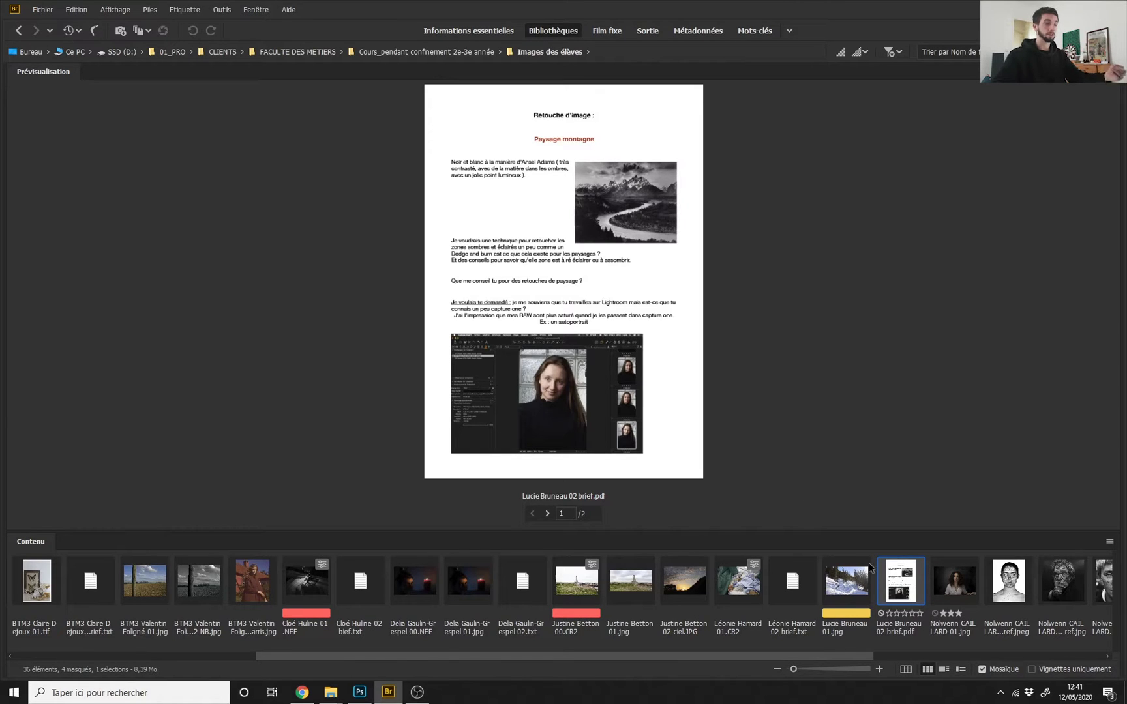
scroll(935, 591, "down", 3)
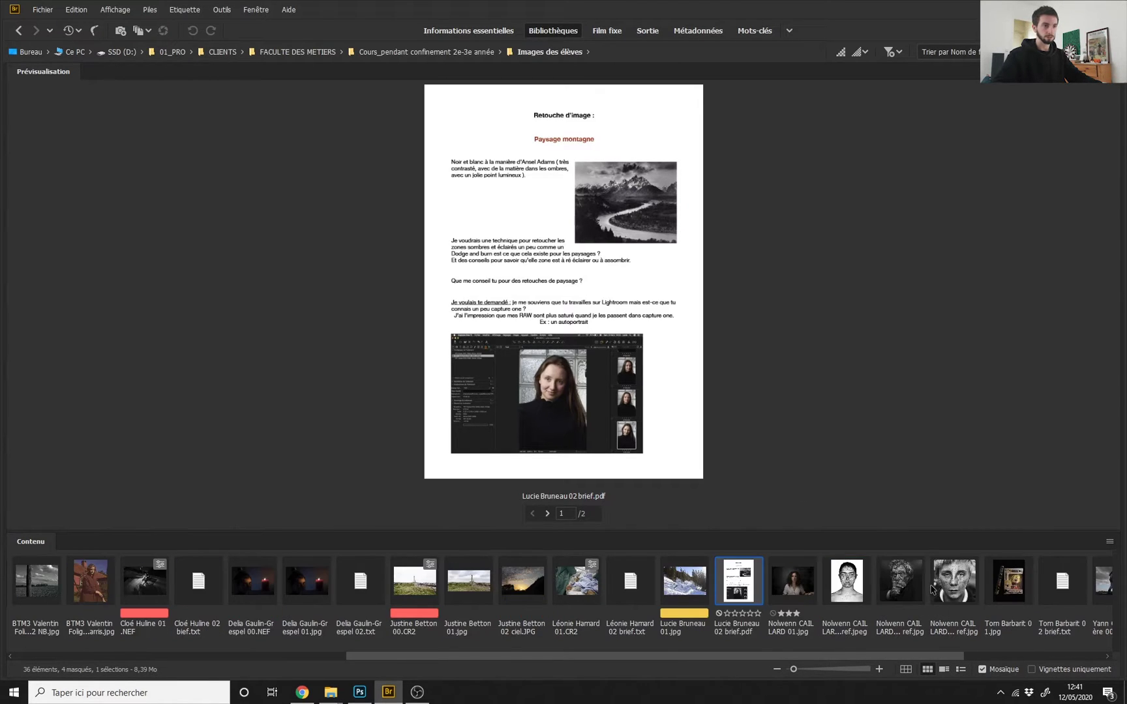
scroll(933, 590, "down", 5)
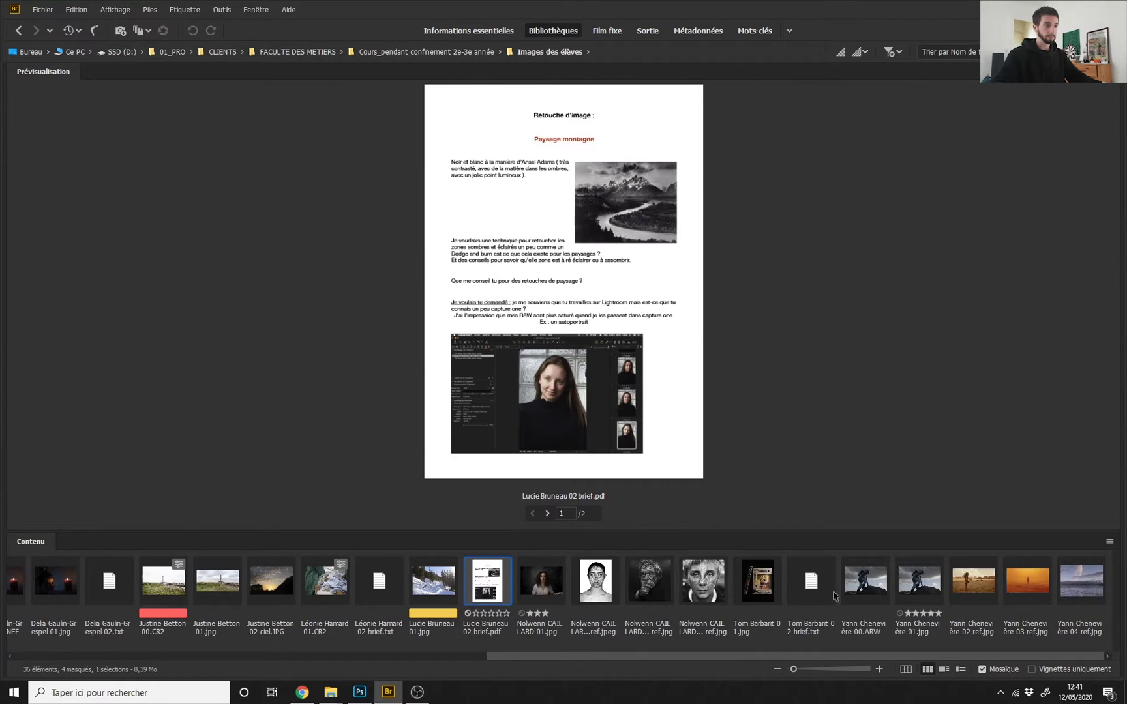
scroll(834, 596, "up", 15)
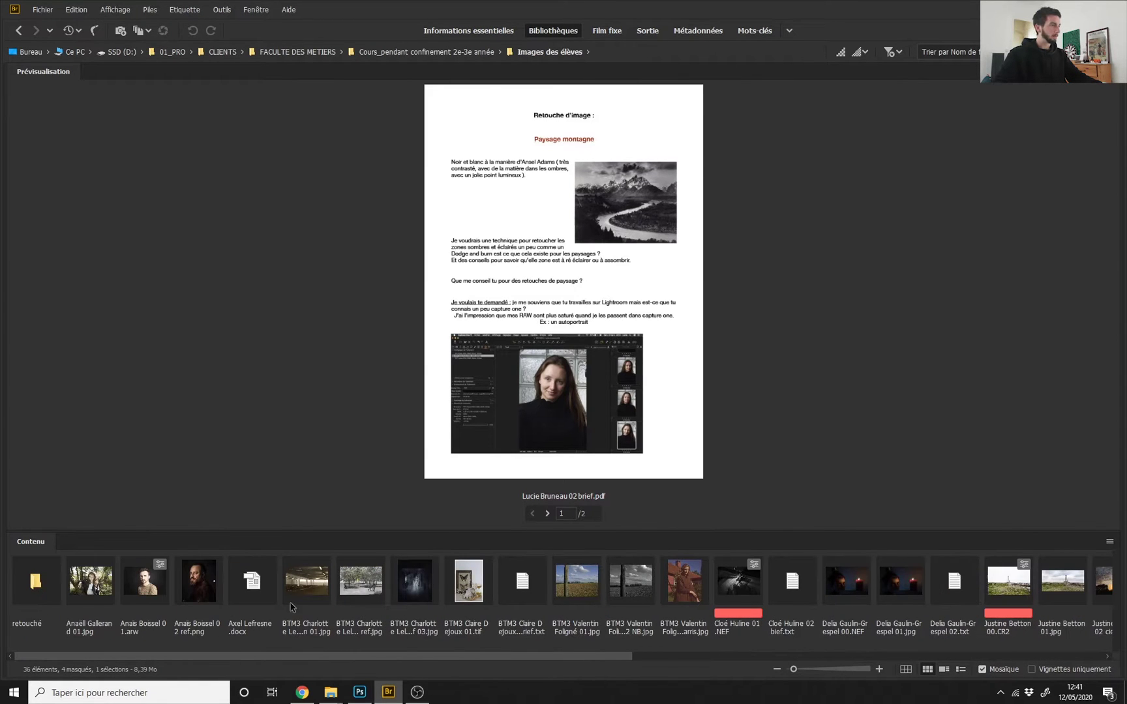
Preview the portrait of the girl leaning on the tree, and open the retouché folder.
left_click(92, 578)
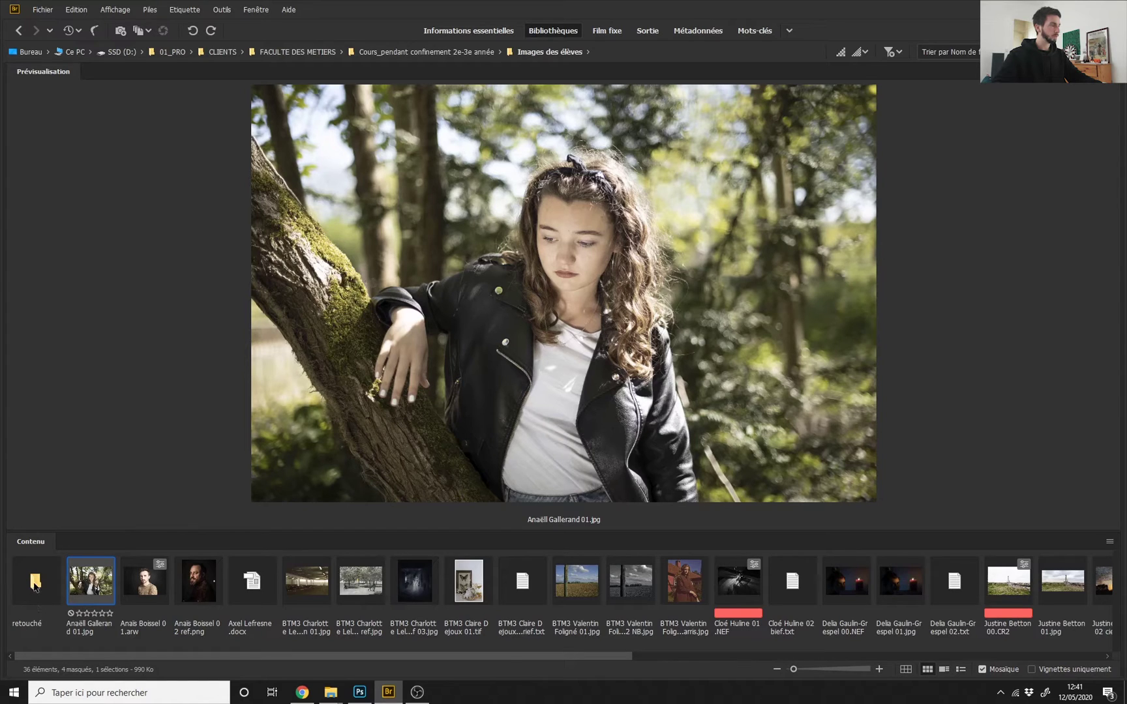
left_click(36, 583)
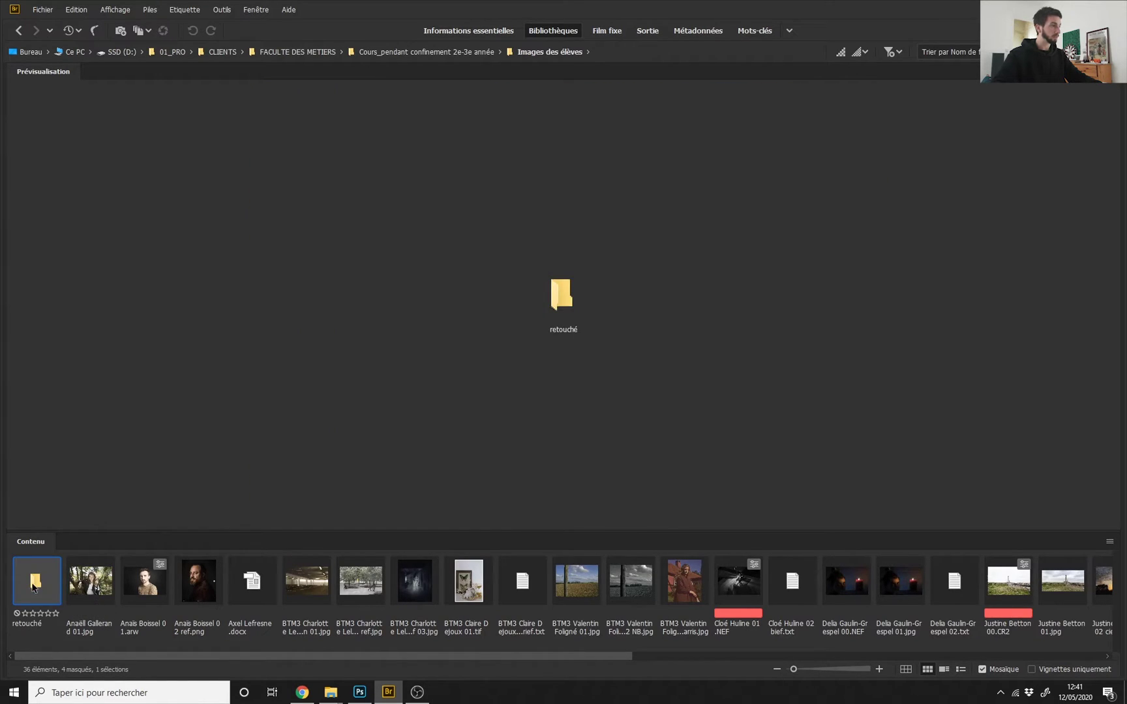
double_click(35, 582)
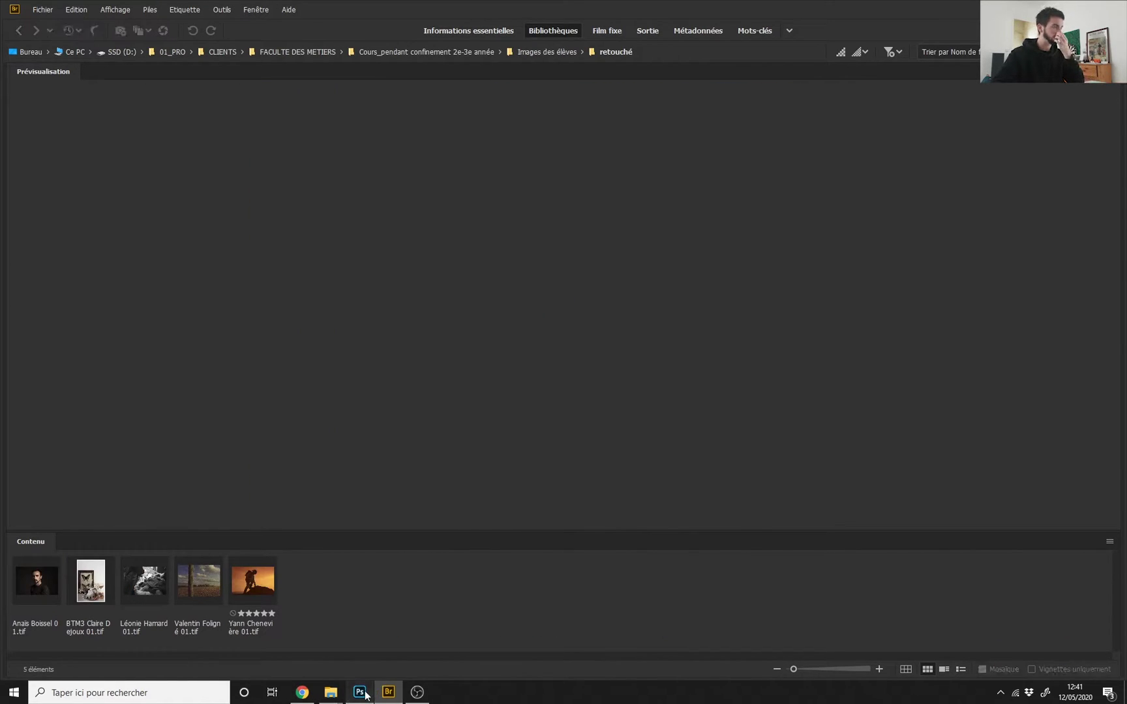
Switch to Photoshop to view the retouched male portrait, and check the recording status in OBS.
left_click(361, 693)
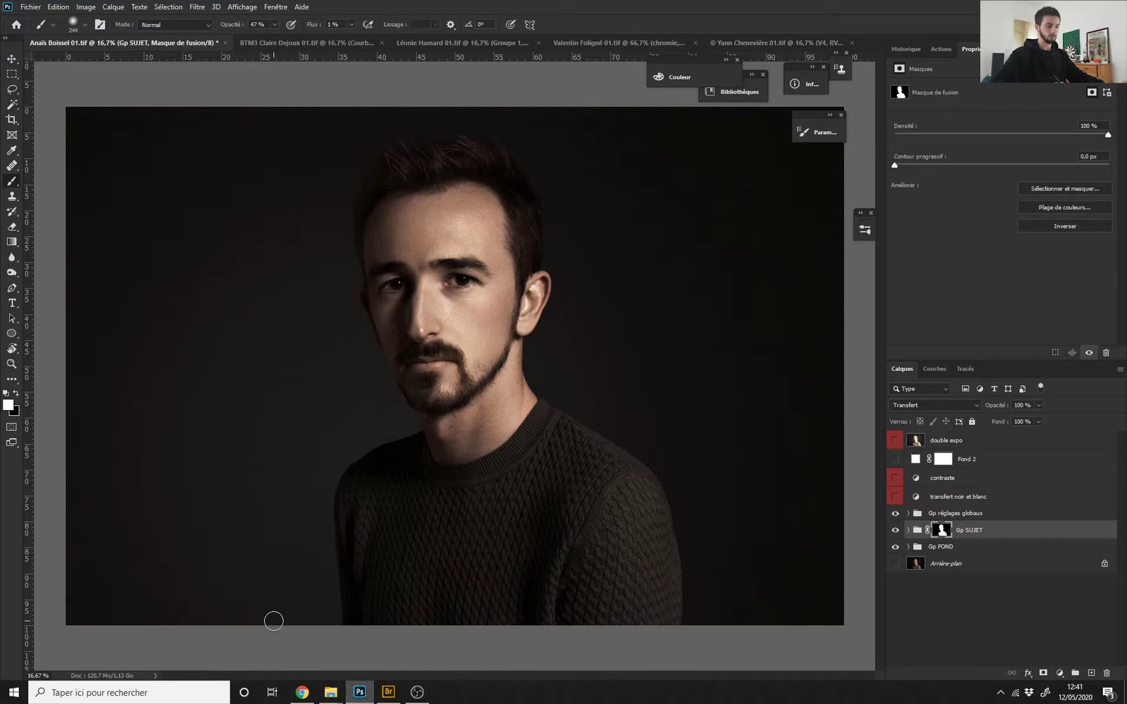
left_click(419, 697)
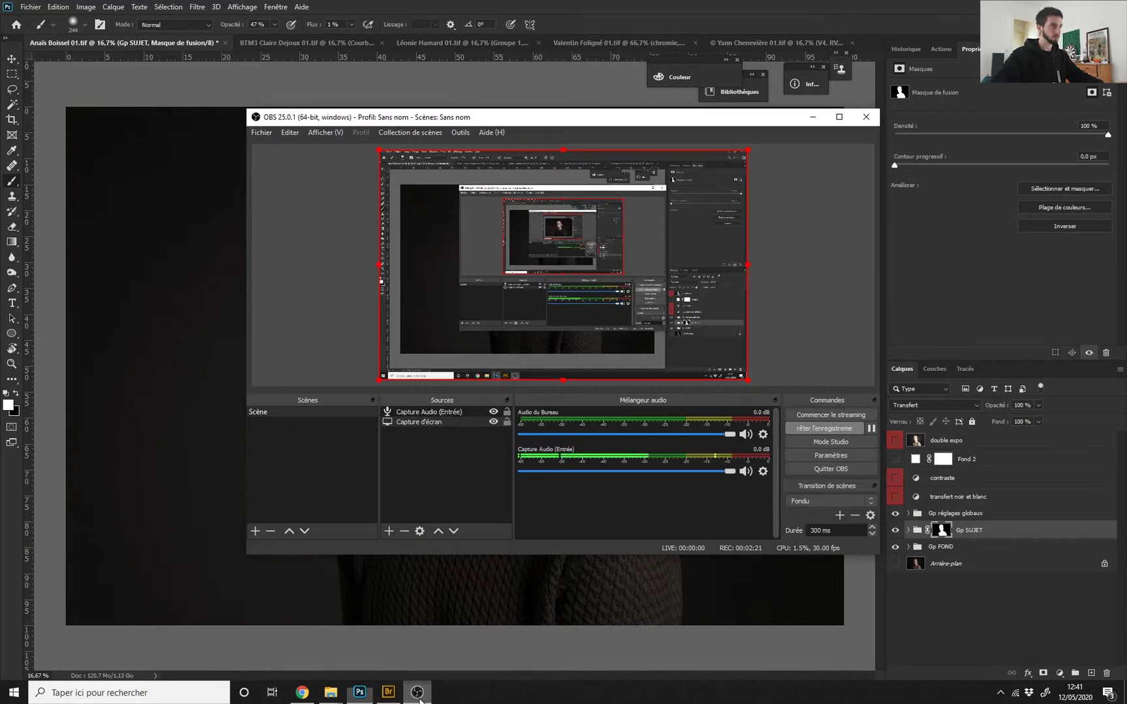
left_click(755, 13)
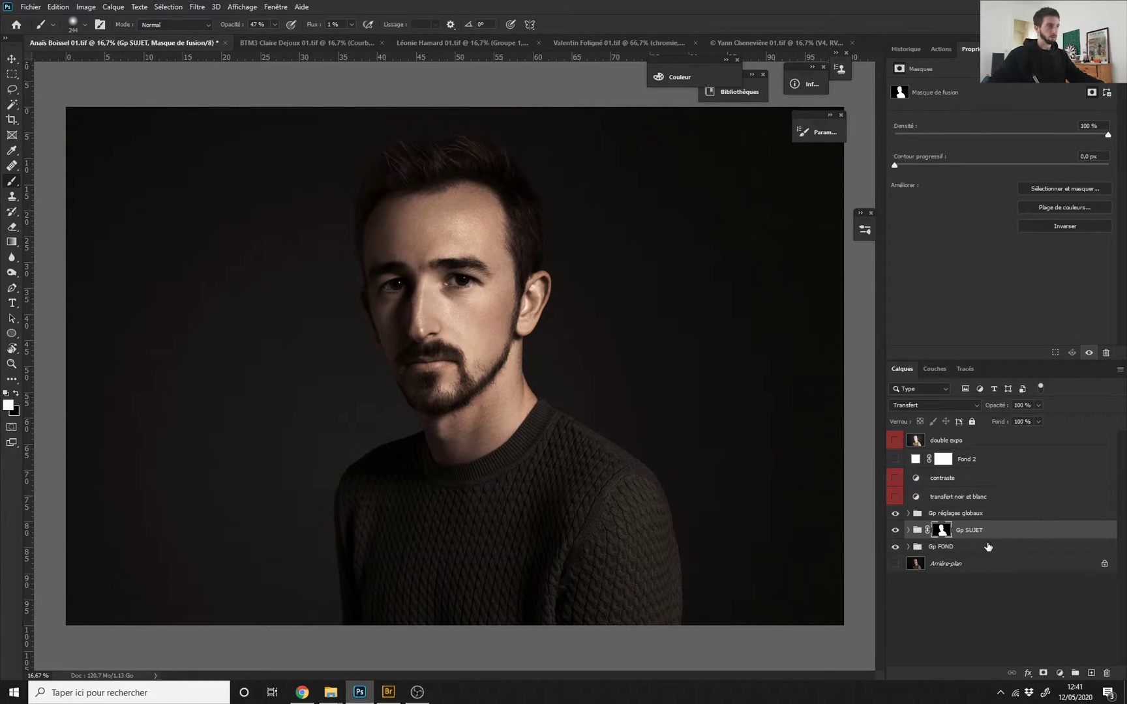
Switch back to Bridge and return to the Images des élèves folder.
mouse_move(329, 699)
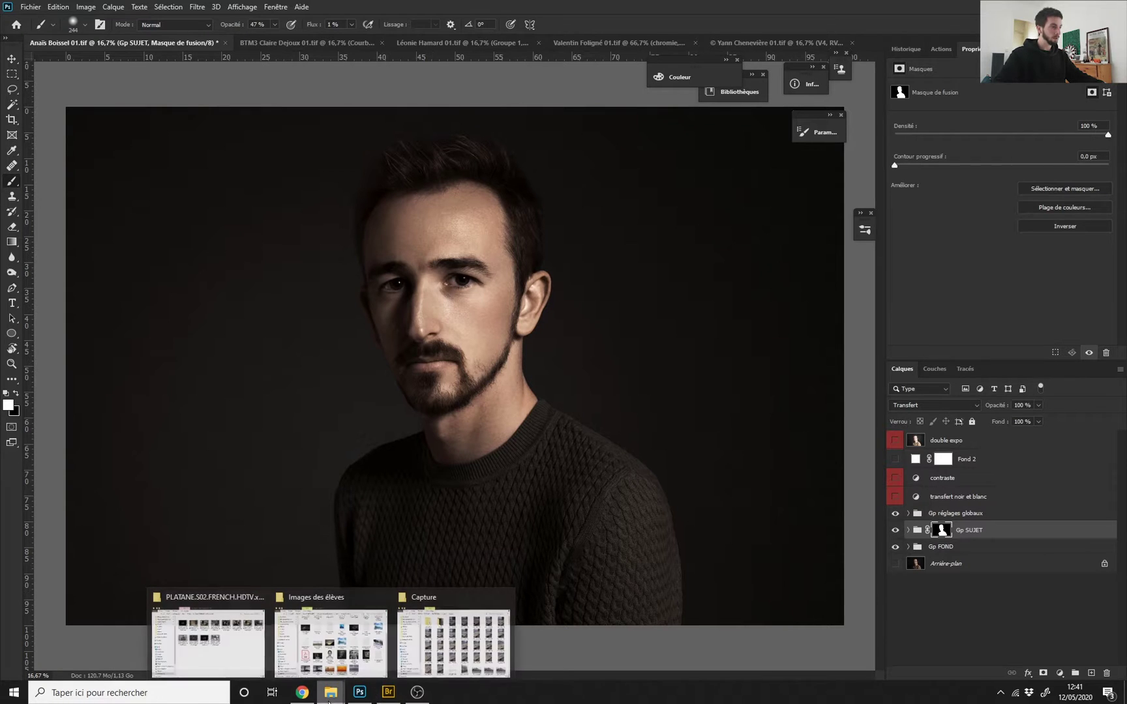
left_click(393, 690)
left_click(548, 52)
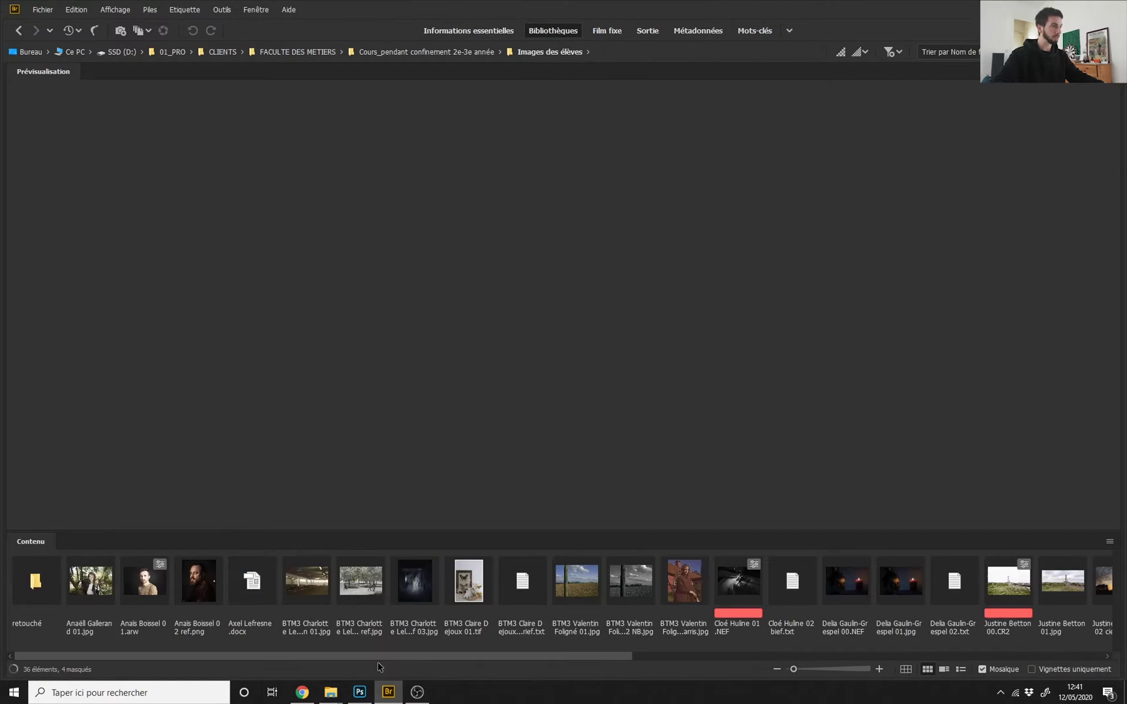
Open the raw ARW portrait of the man in the beige sweater in Camera Raw and toggle its adjustments to the default settings.
left_click(157, 585)
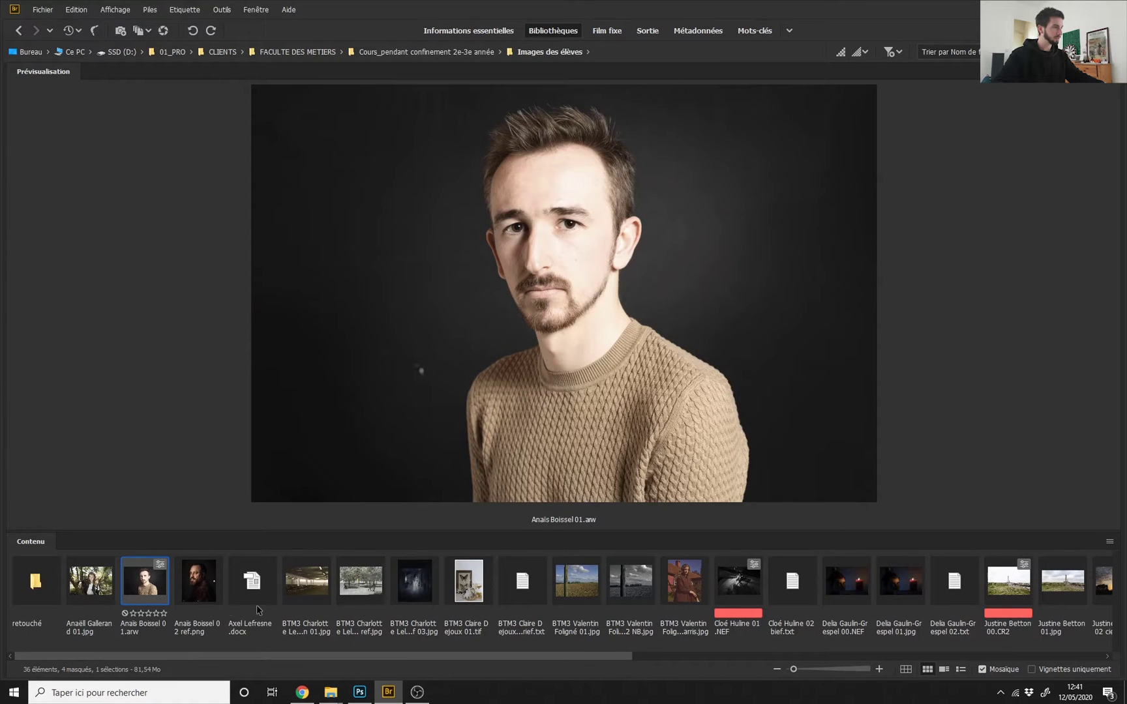
double_click(148, 587)
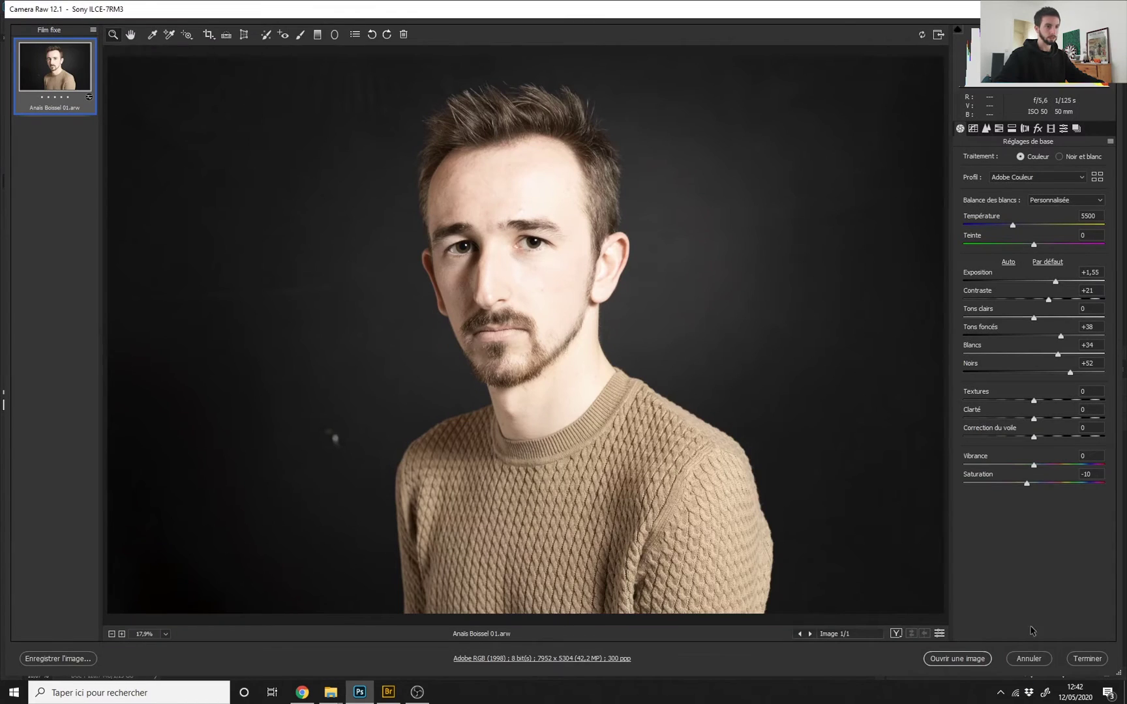
left_click(940, 635)
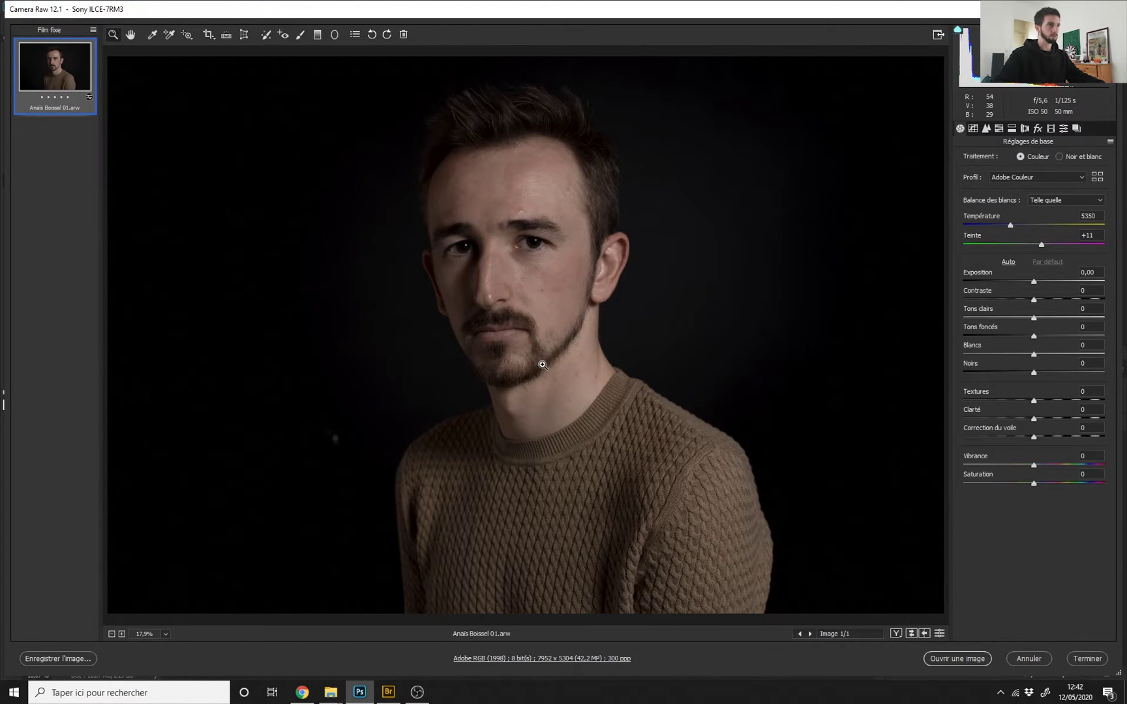
Switch to Bridge and compare the full-screen reference portrait of the bearded man with the raw ARW portrait.
key("alt+Tab")
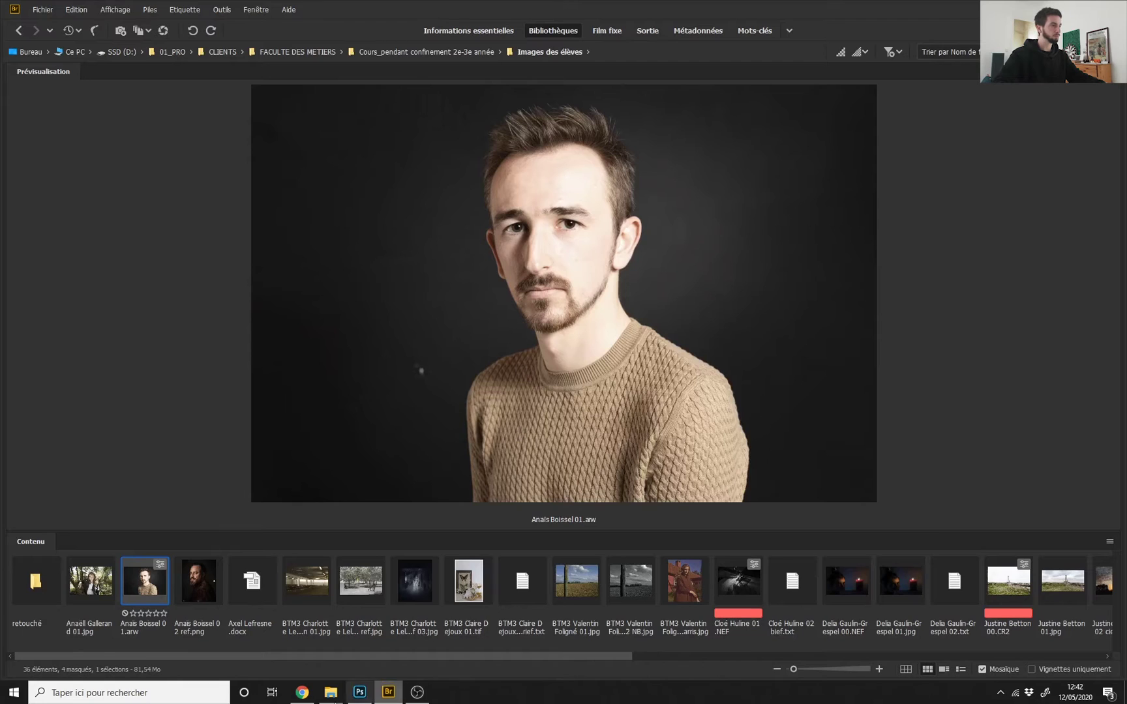
left_click(199, 580)
key("space")
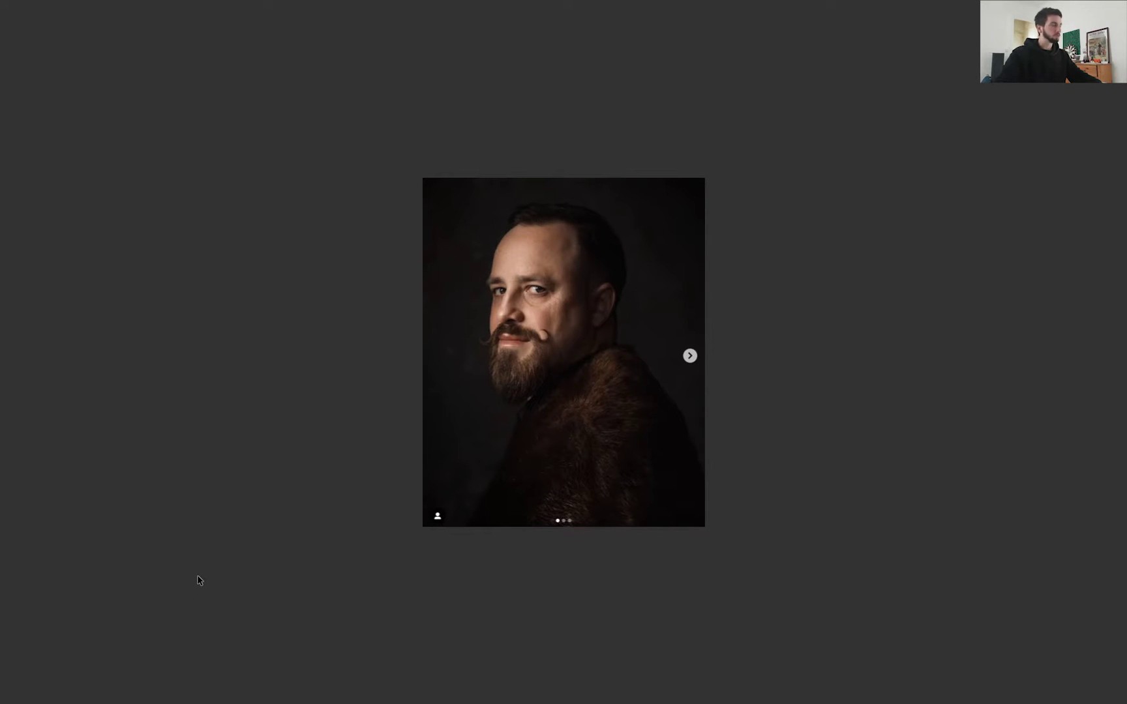
key("space")
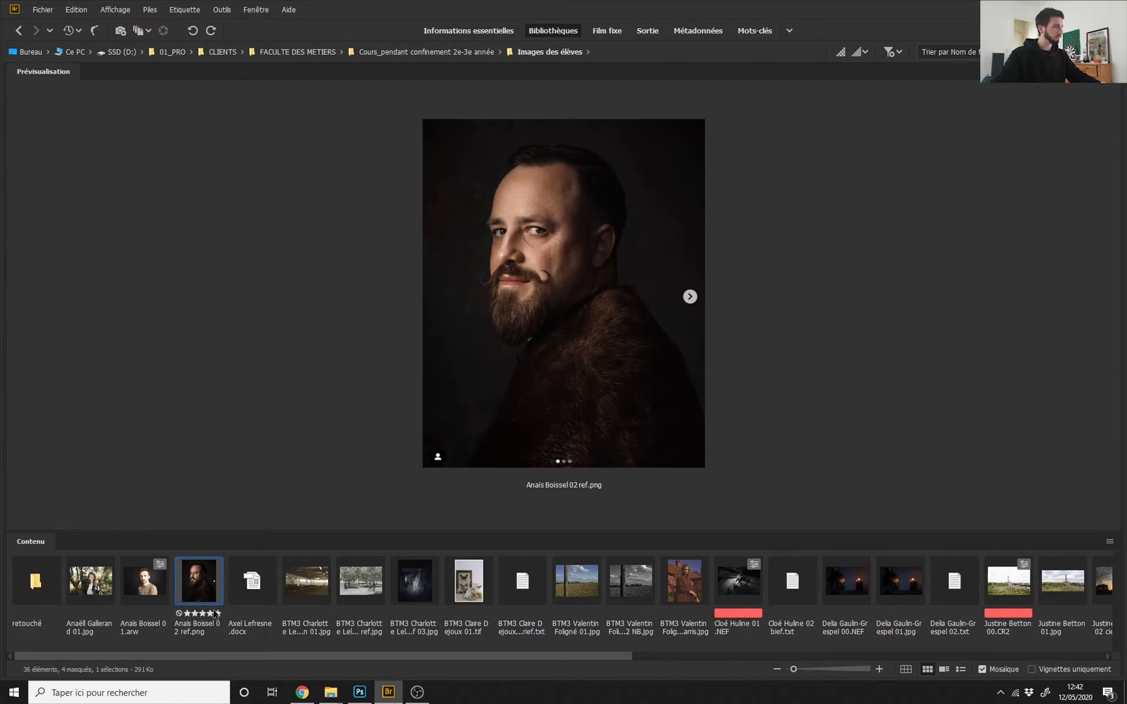
left_click(167, 609)
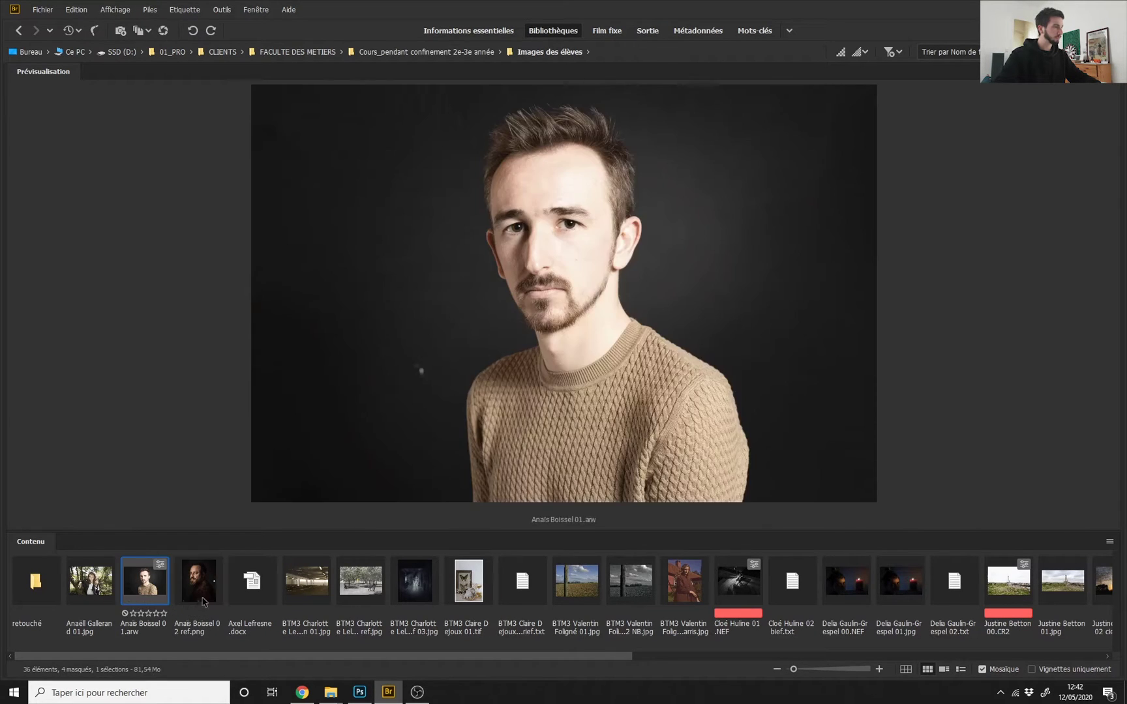
Compare the bearded man's reference portrait with the raw portrait, and open the ARW file in Camera Raw.
left_click(198, 610)
left_click(137, 586)
key("Right")
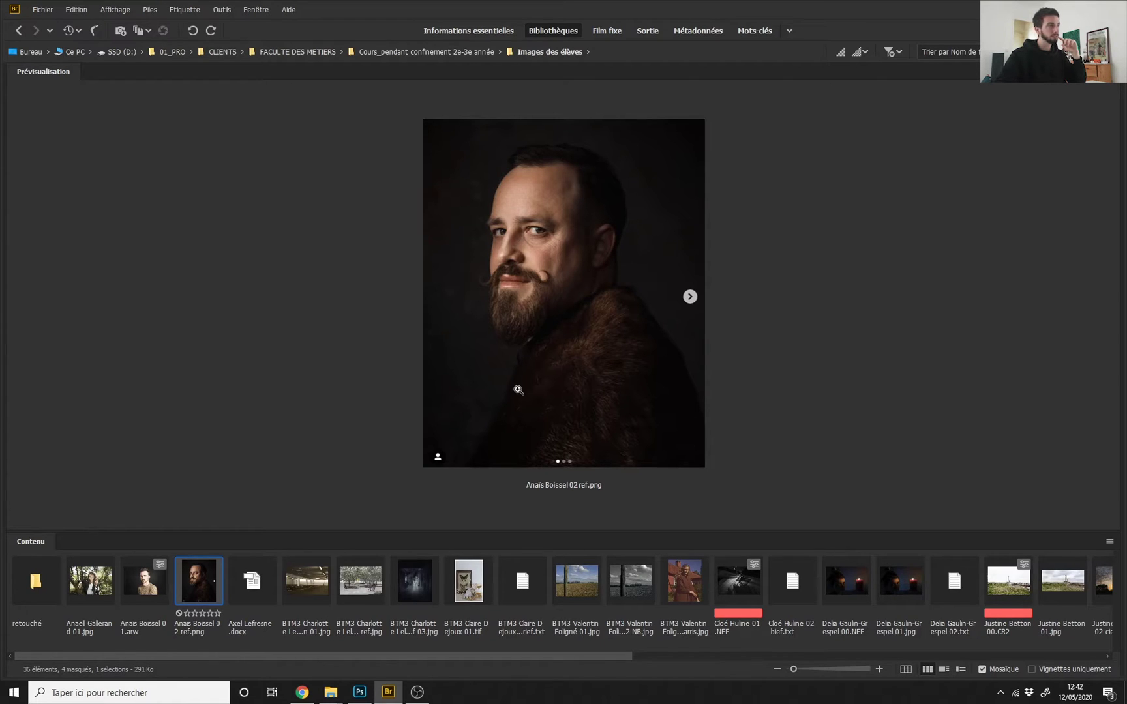
double_click(144, 589)
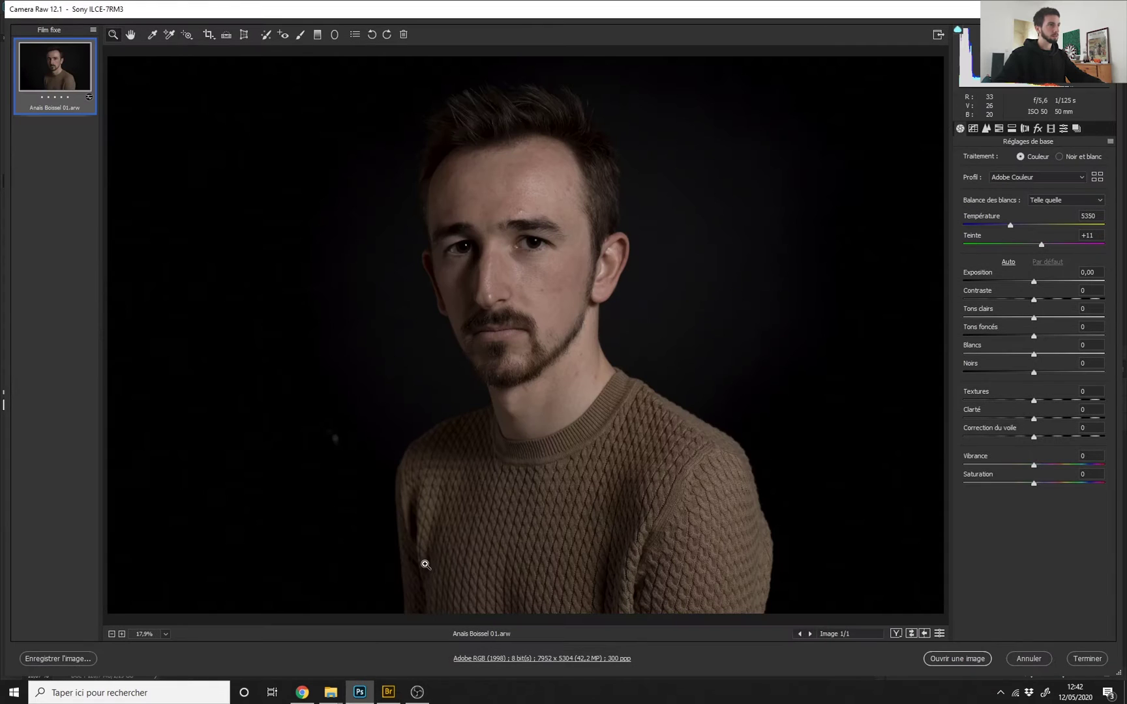
Inspect the raw portrait up close and as a whole, and review its tone curve and lens correction settings.
left_click(431, 221)
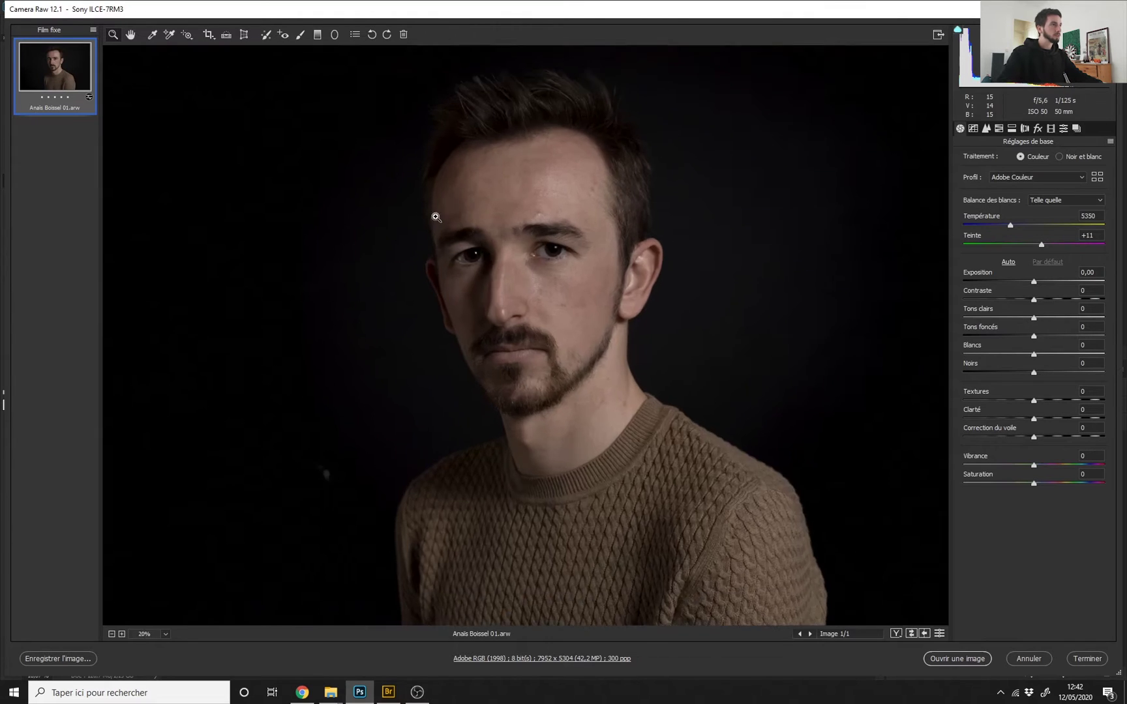
left_click_drag(514, 329, 470, 329)
left_click(678, 483)
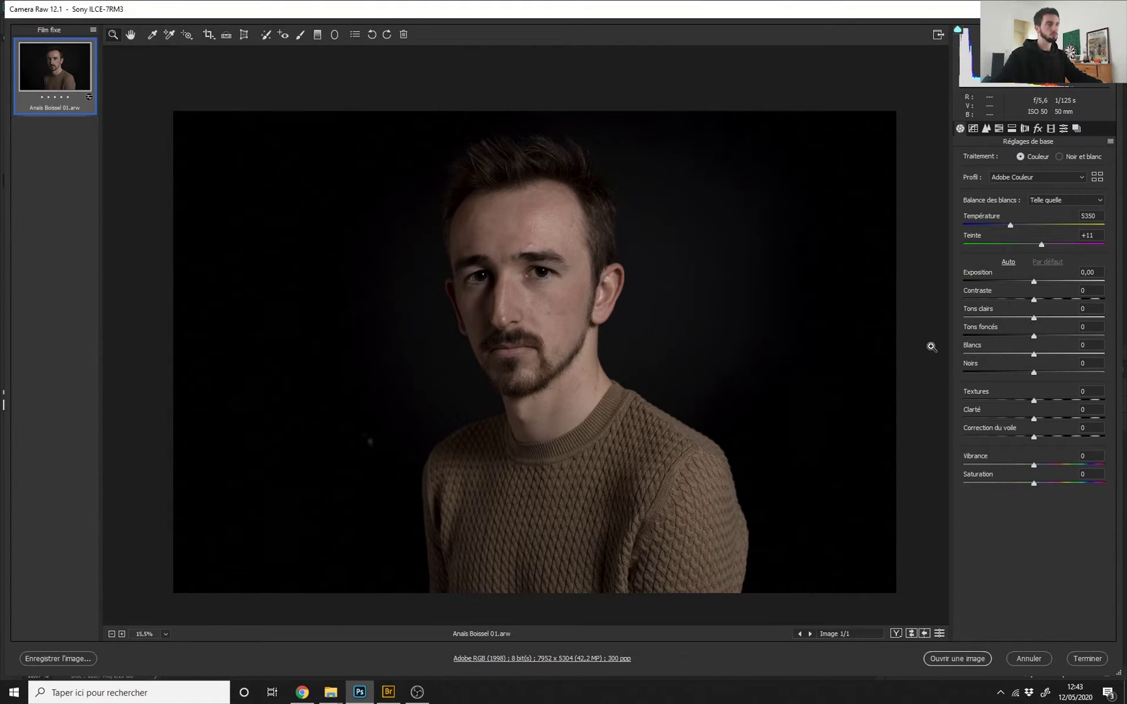
left_click(975, 129)
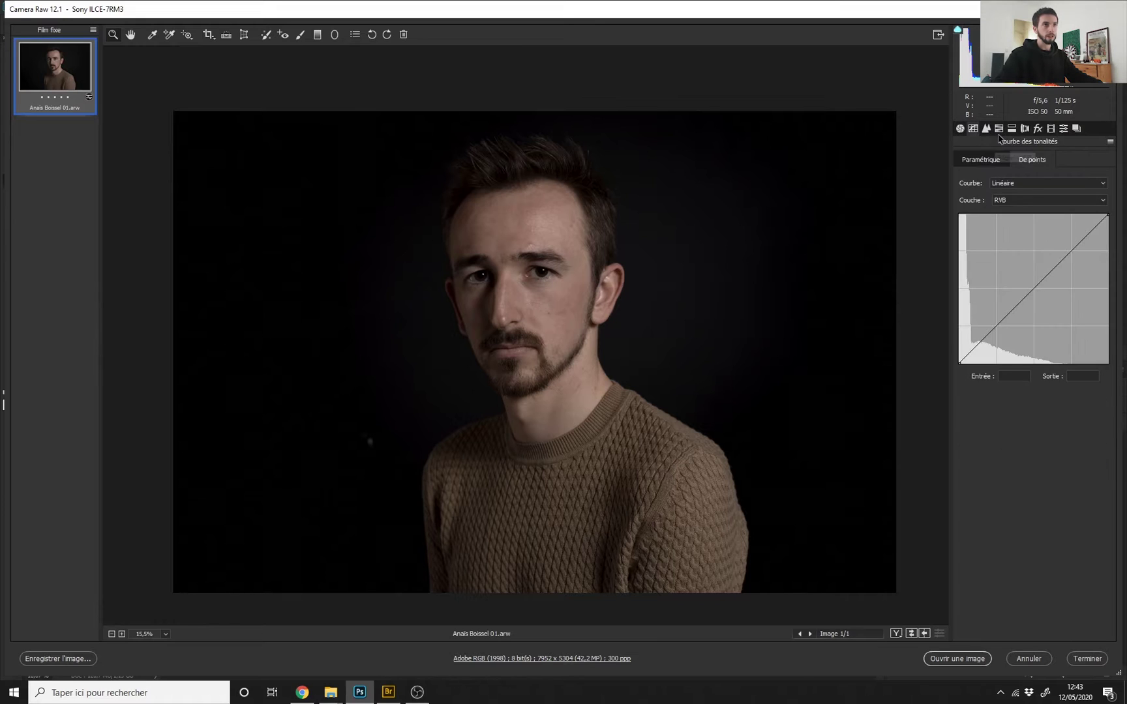
left_click(1025, 128)
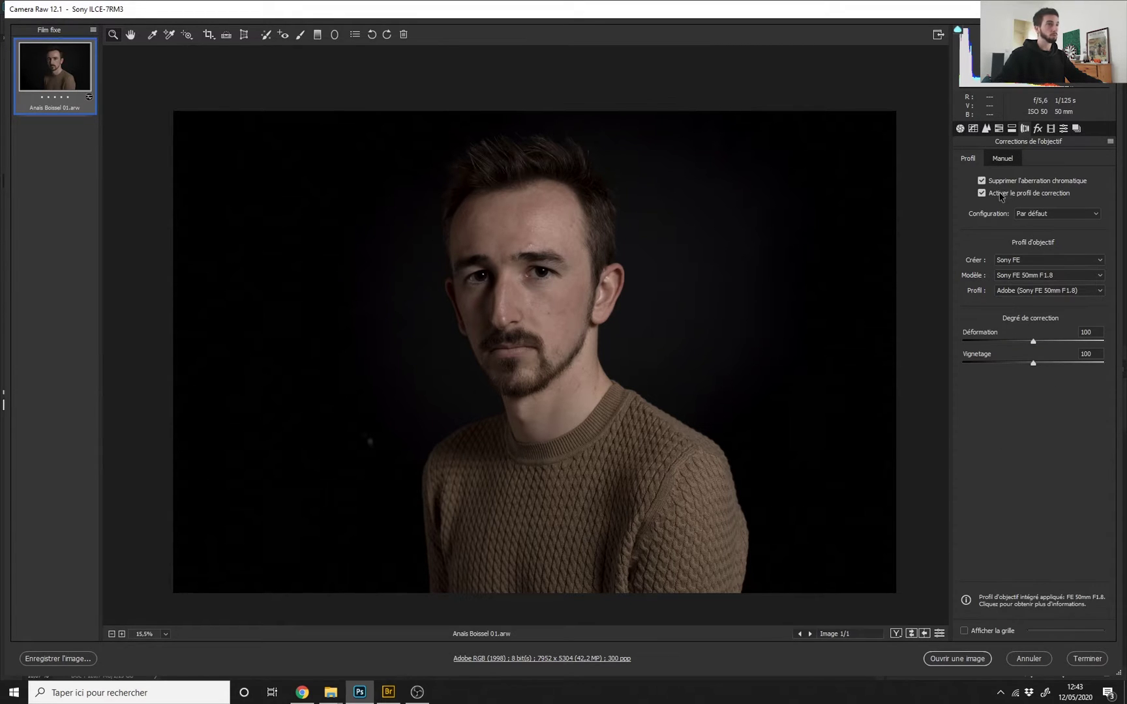
Try sharpening the raw portrait with a gain of 30, a radius of 1.1 and a detail of 19.
left_click(986, 130)
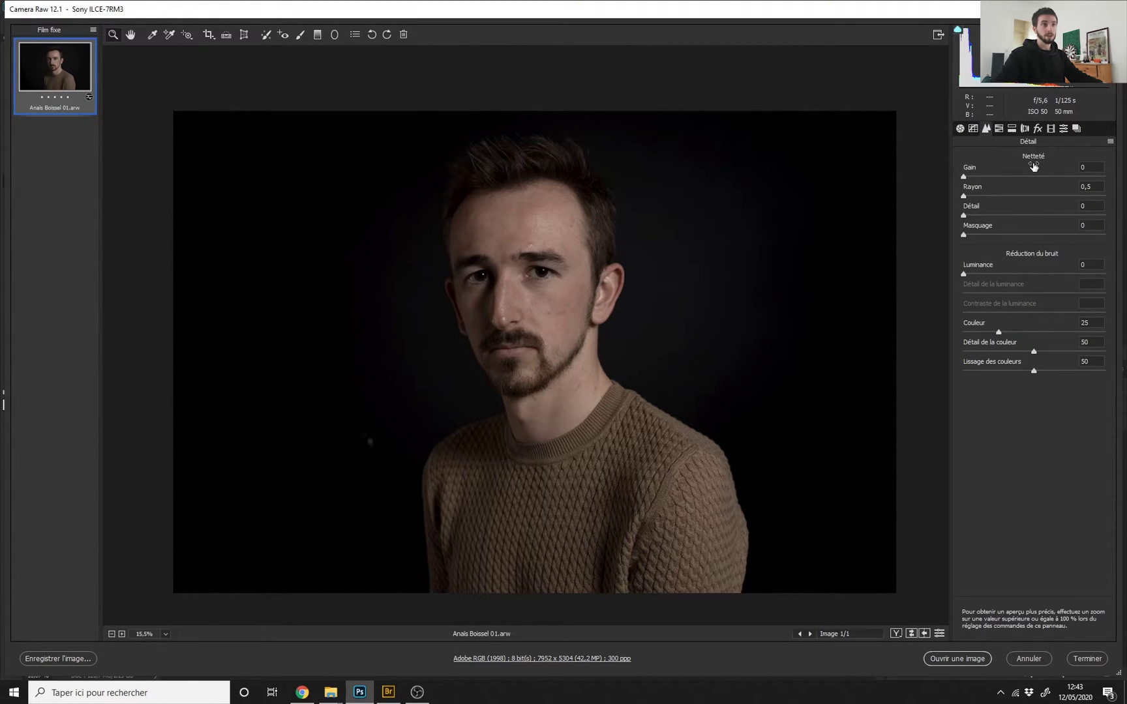
left_click(992, 177)
left_click(997, 195)
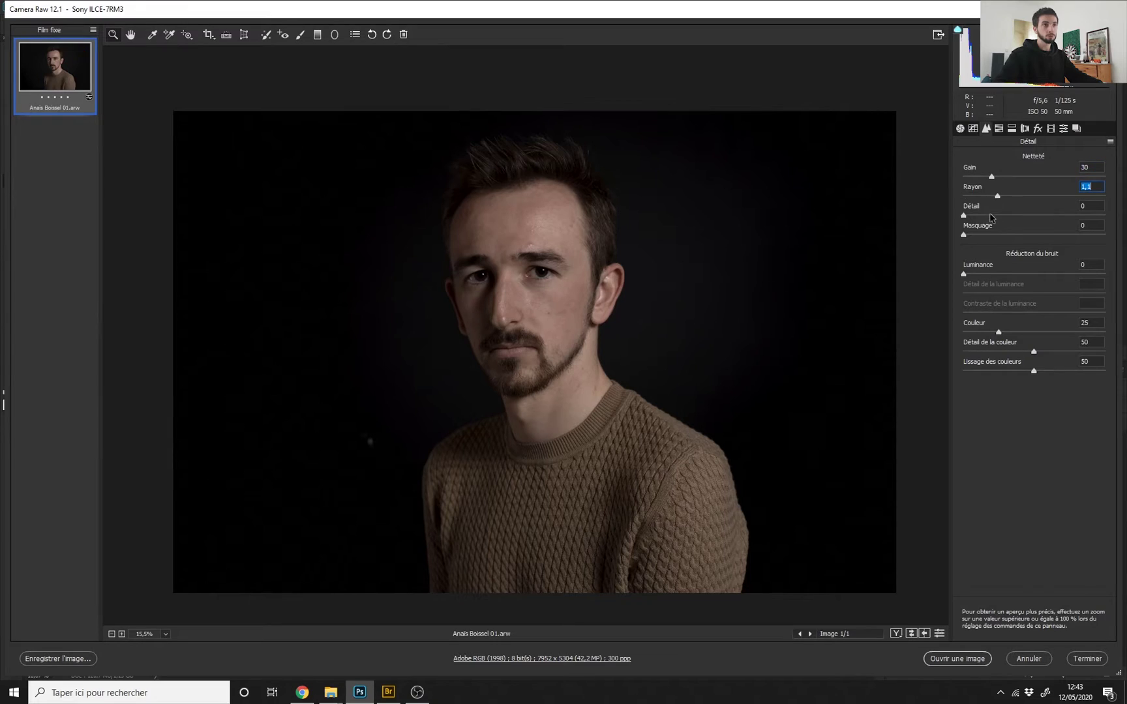
left_click(990, 215)
Examine the sharpened eyes, nose and skin texture up close, and reset sharpening to gain 0, radius 0.5 and detail 0.
left_click(604, 312)
scroll(603, 311, "up", 4)
scroll(548, 195, "up", 7)
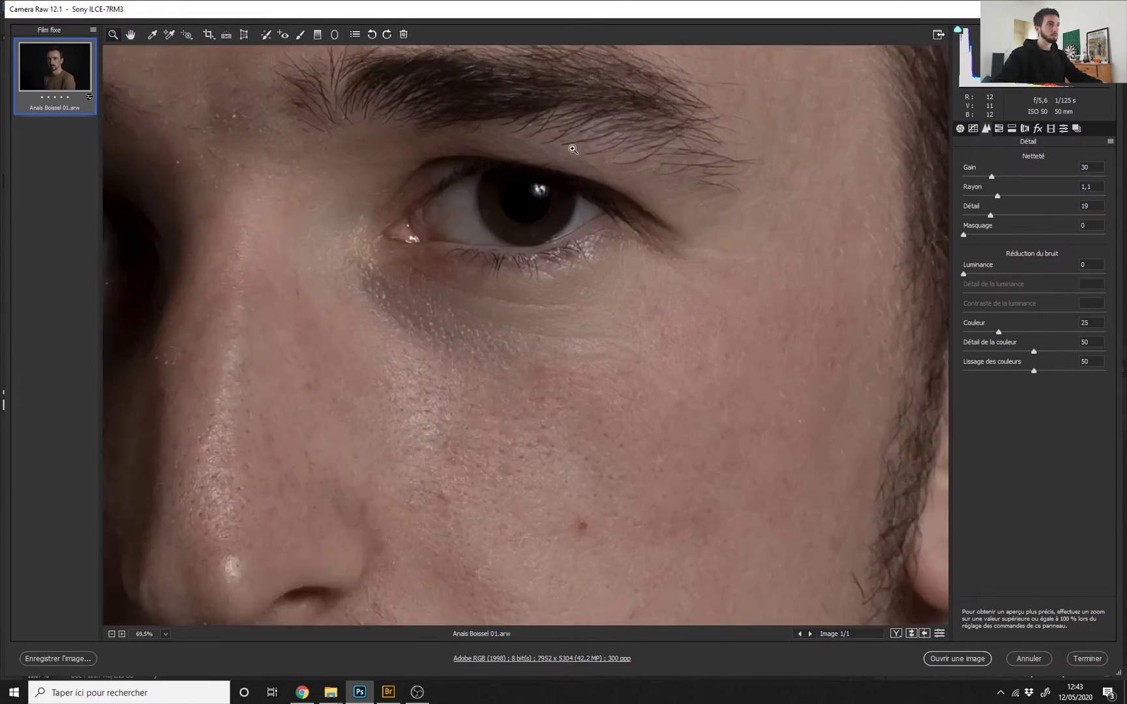
scroll(506, 425, "down", 5)
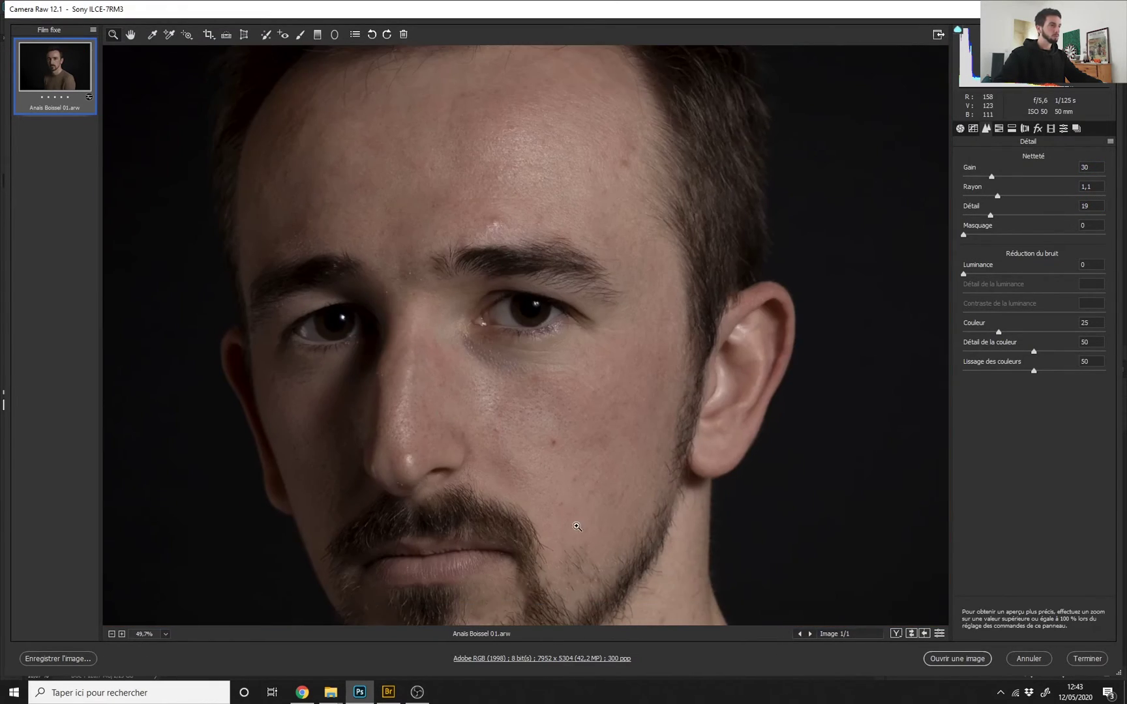
scroll(522, 448, "up", 4)
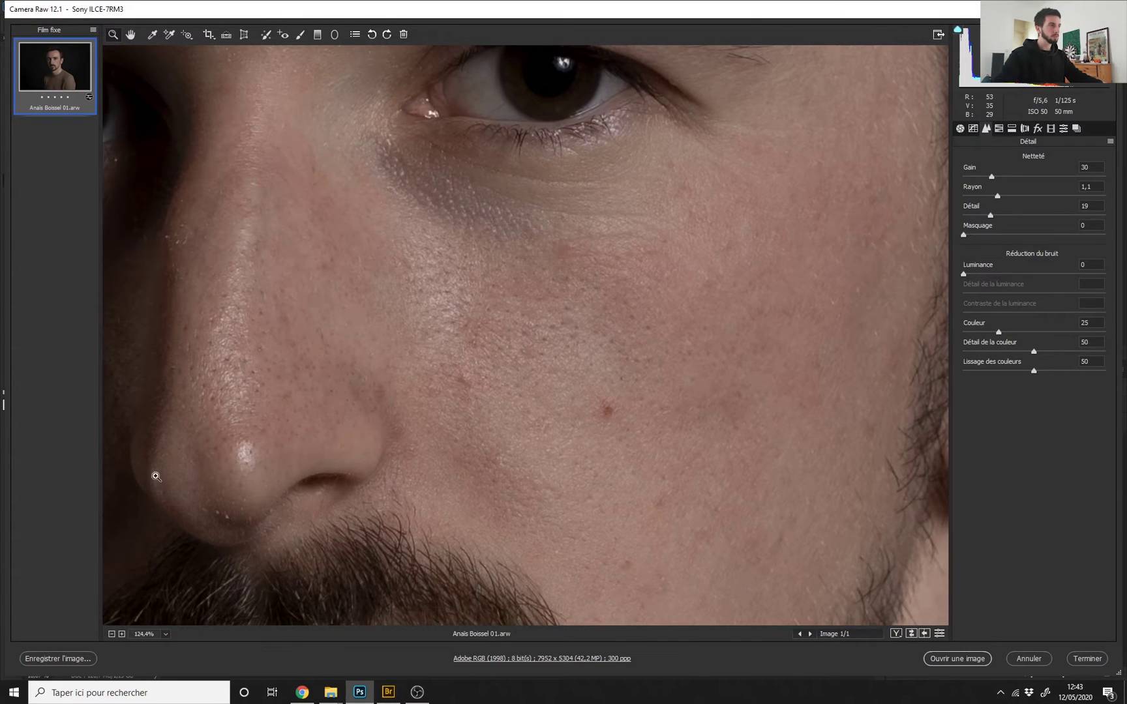
scroll(183, 437, "down", 5)
scroll(328, 322, "up", 2)
scroll(551, 261, "up", 1)
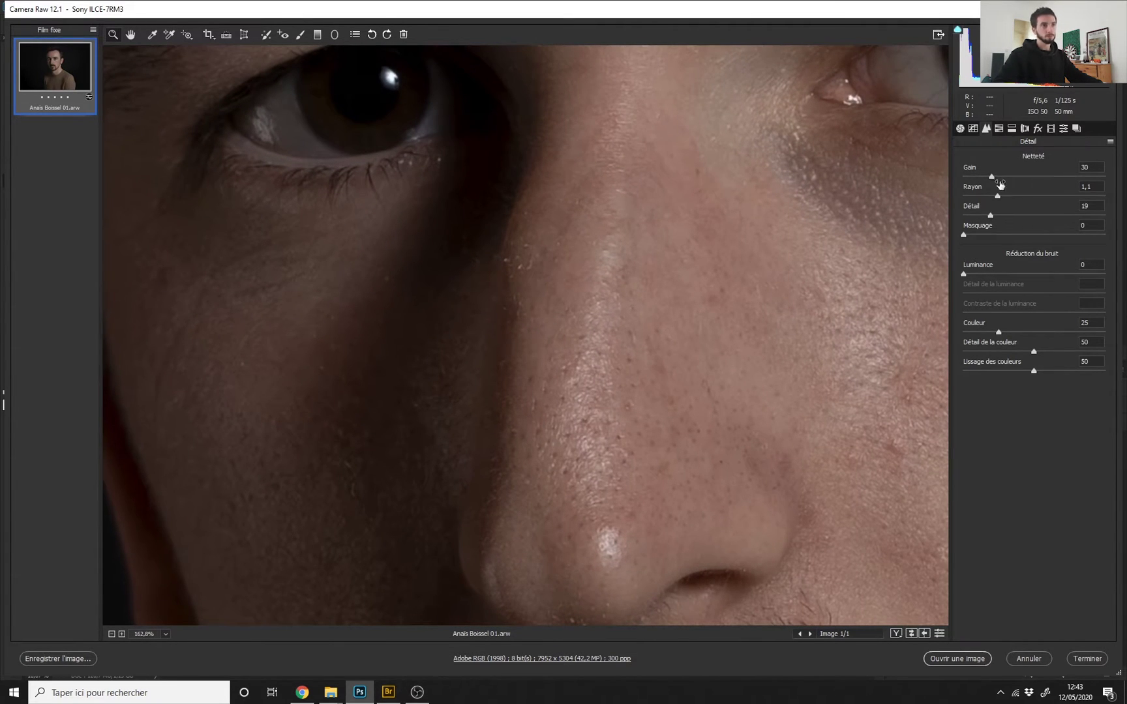
left_click_drag(991, 177, 959, 218)
key("ctrl+0")
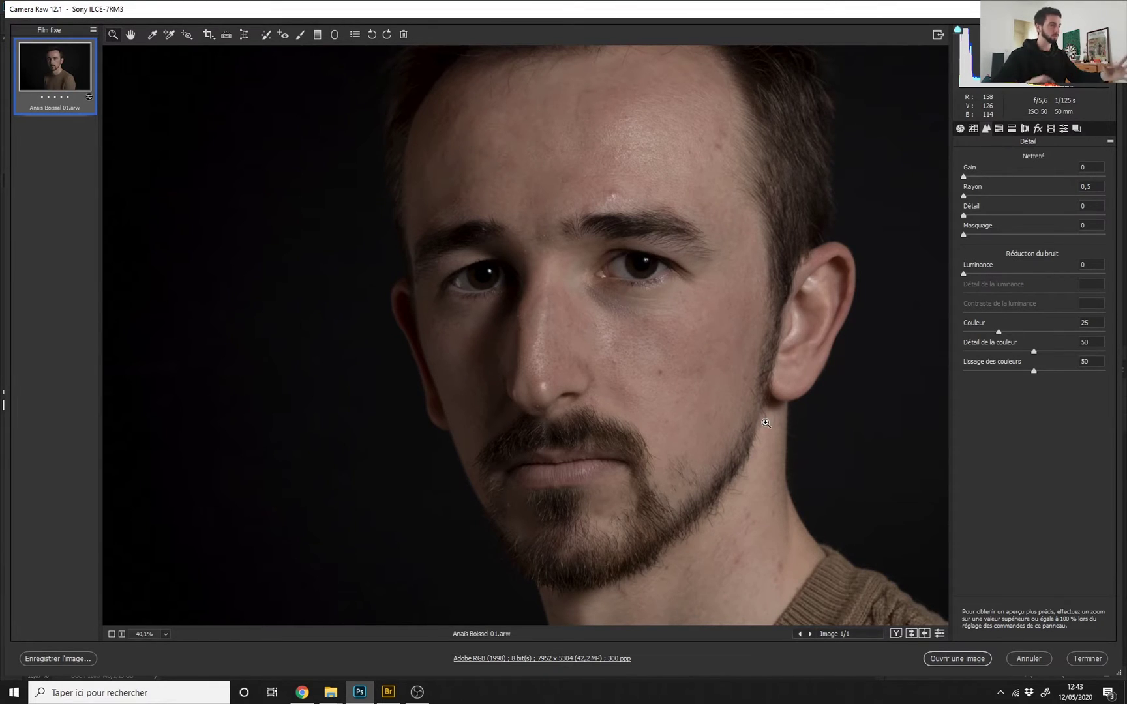
Switch to Bridge to check the bearded man's reference portrait, and return to Camera Raw.
left_click(388, 692)
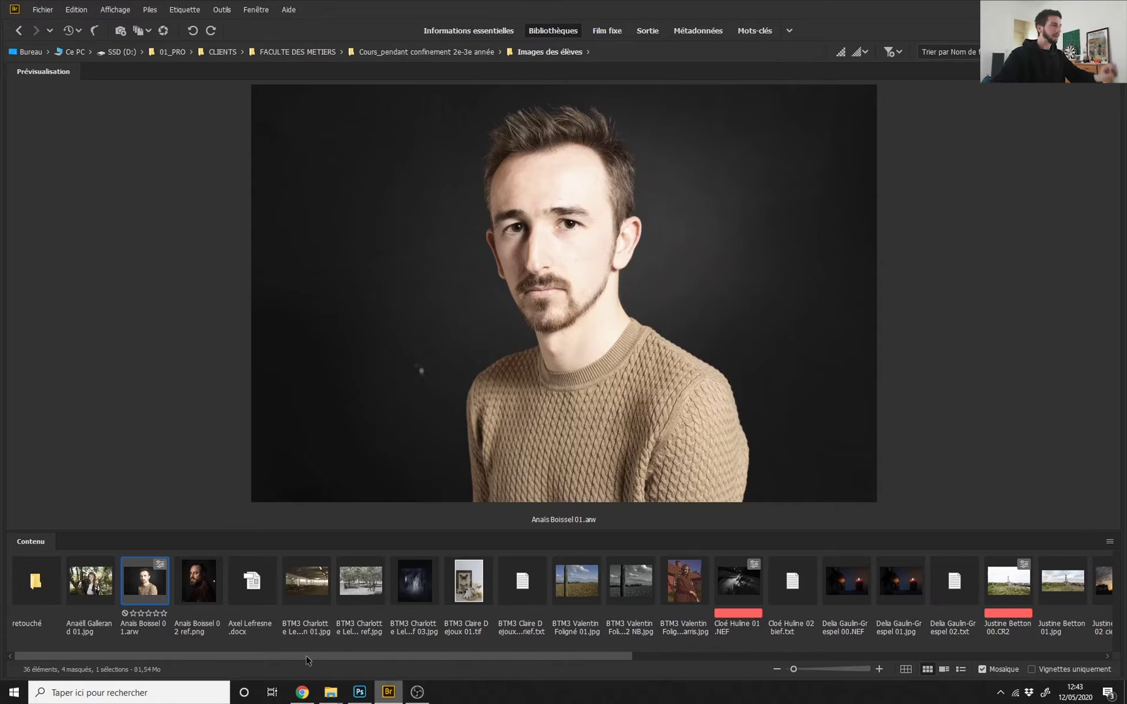
left_click(201, 579)
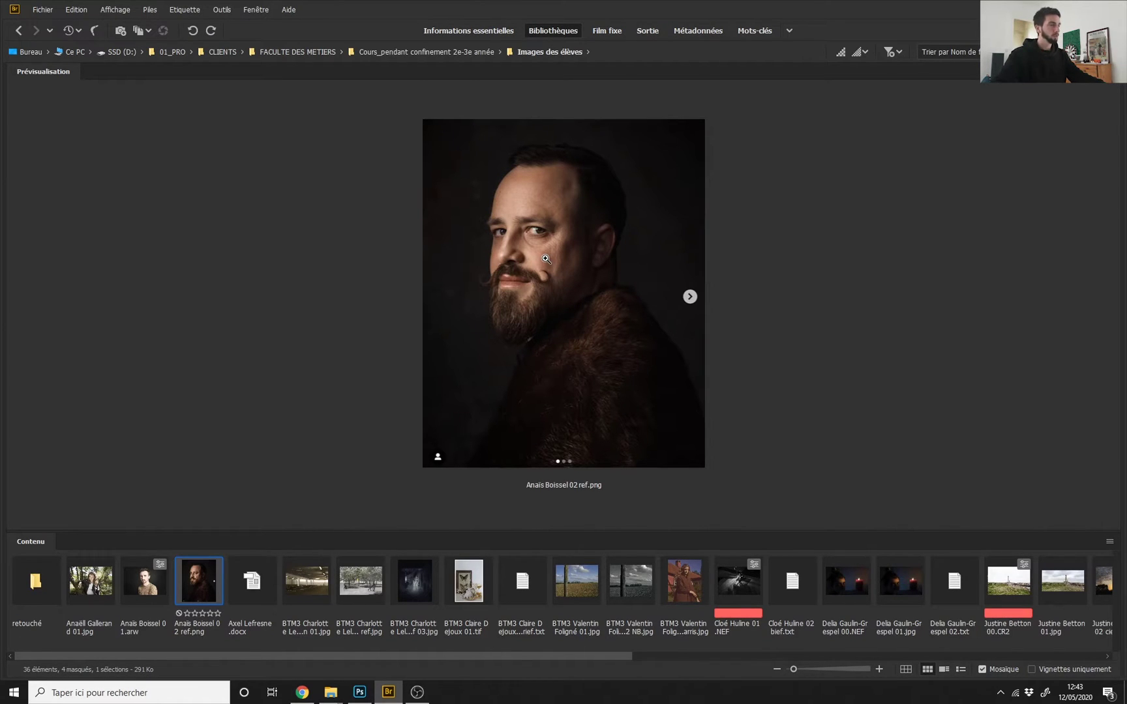
key("alt+Tab")
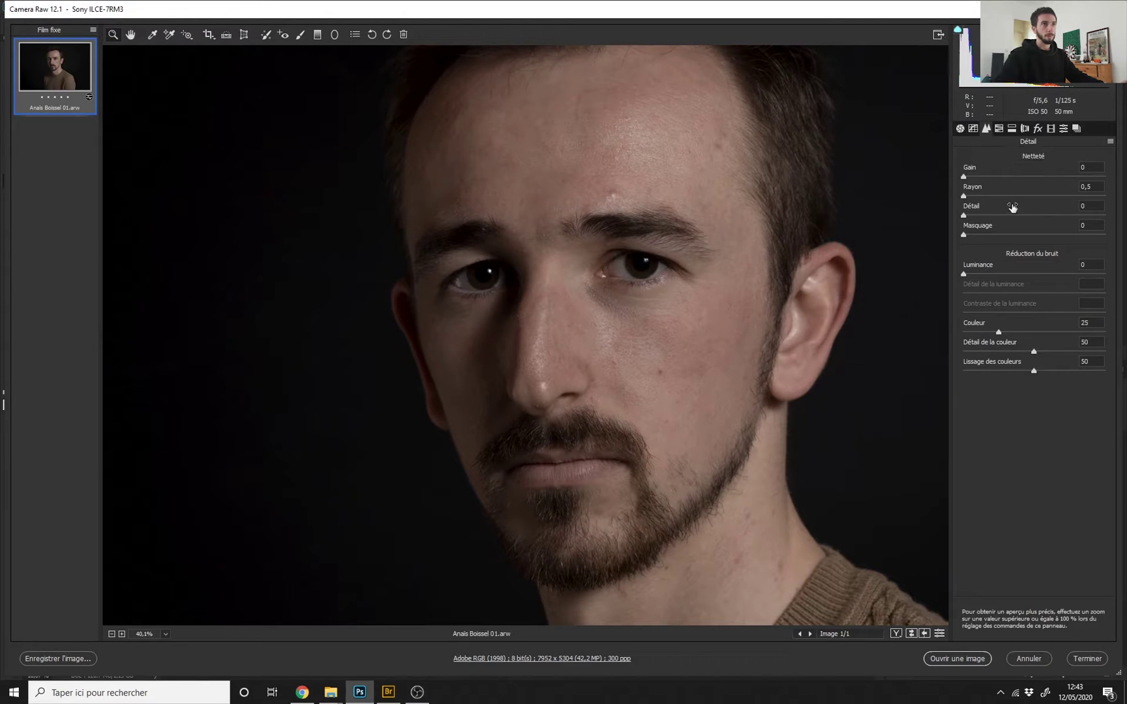
Review the split toning and HSL luminance settings, comparing the luminance adjustment with the defaults on the whole portrait.
left_click(1012, 129)
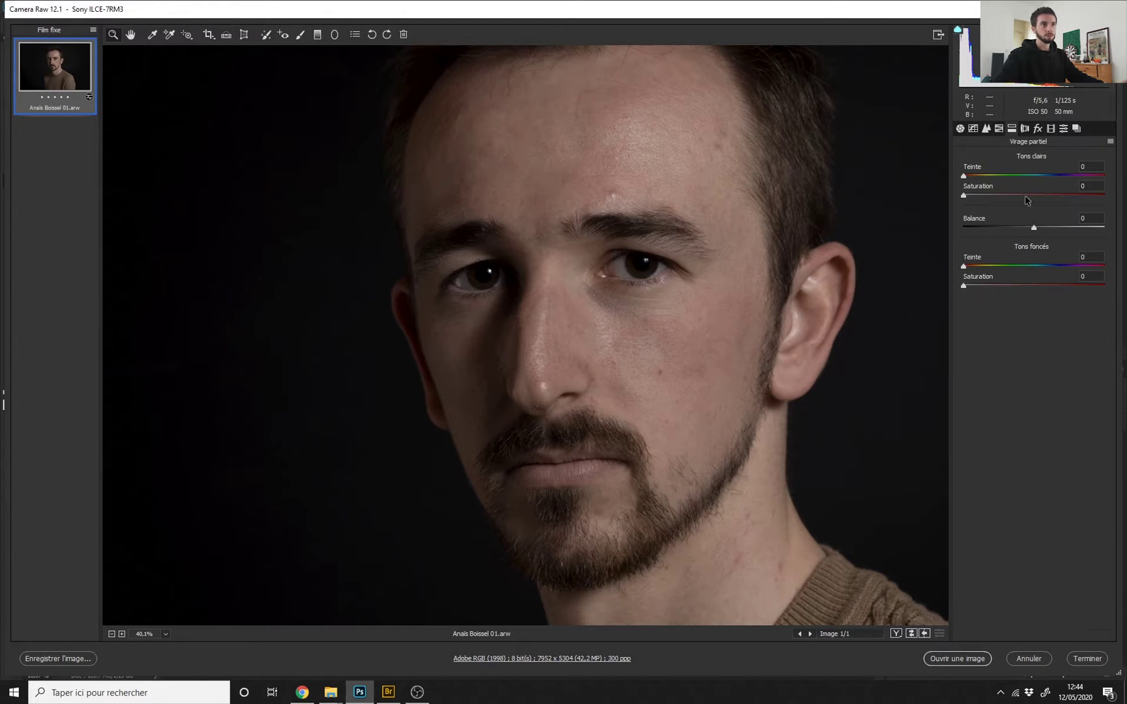
left_click(998, 128)
left_click_drag(871, 256, 510, 312)
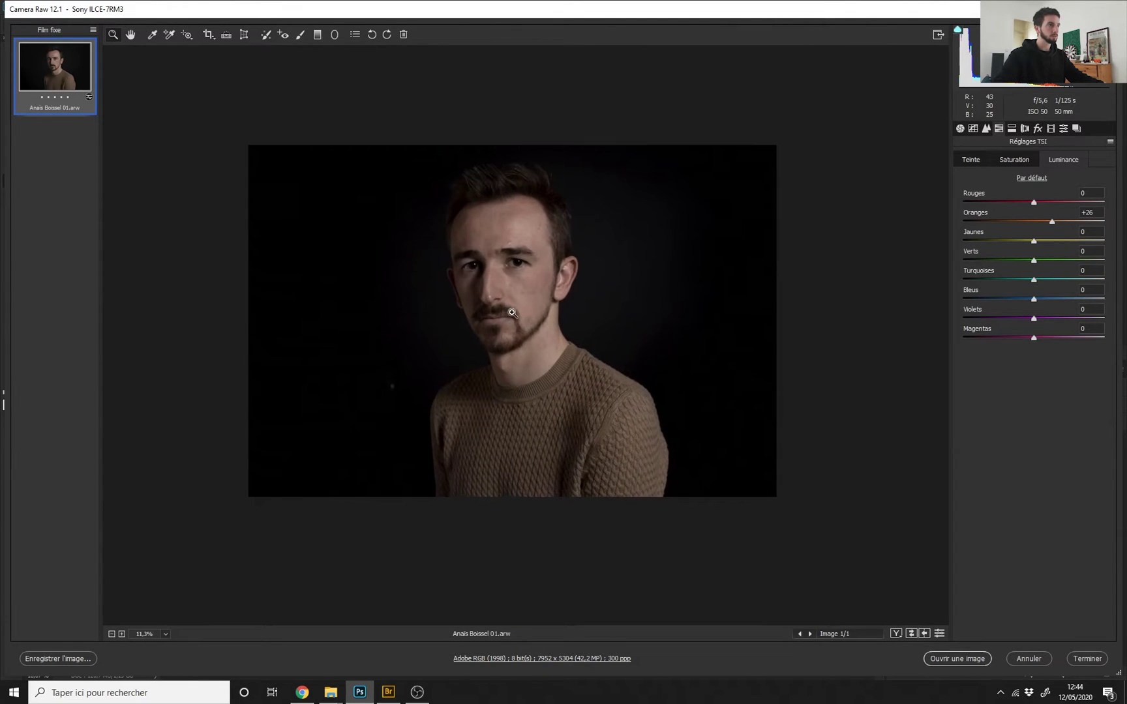
left_click(165, 635)
left_click(173, 611)
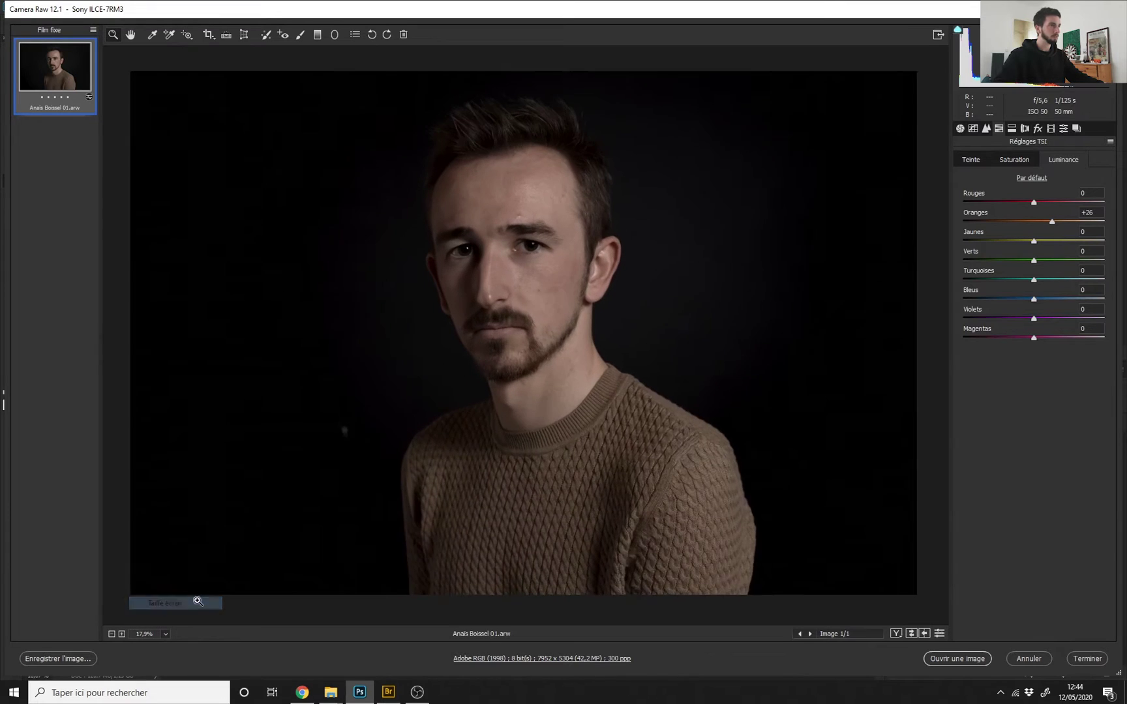
left_click(939, 634)
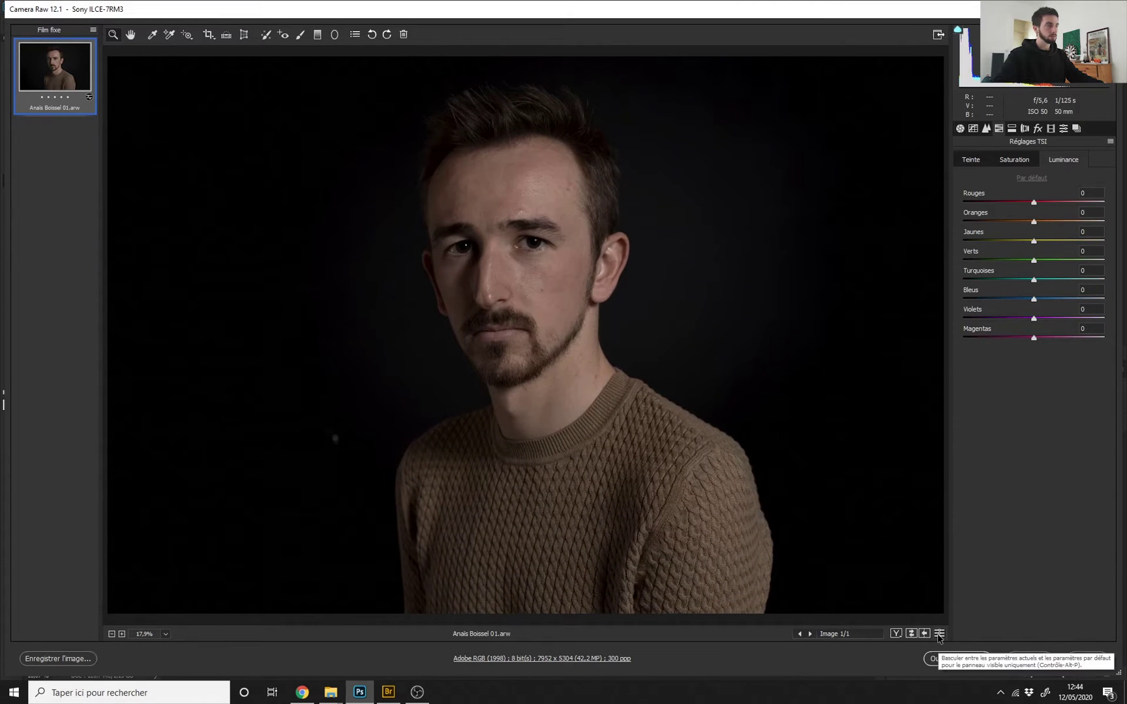
left_click(939, 634)
left_click(940, 634)
left_click(940, 634)
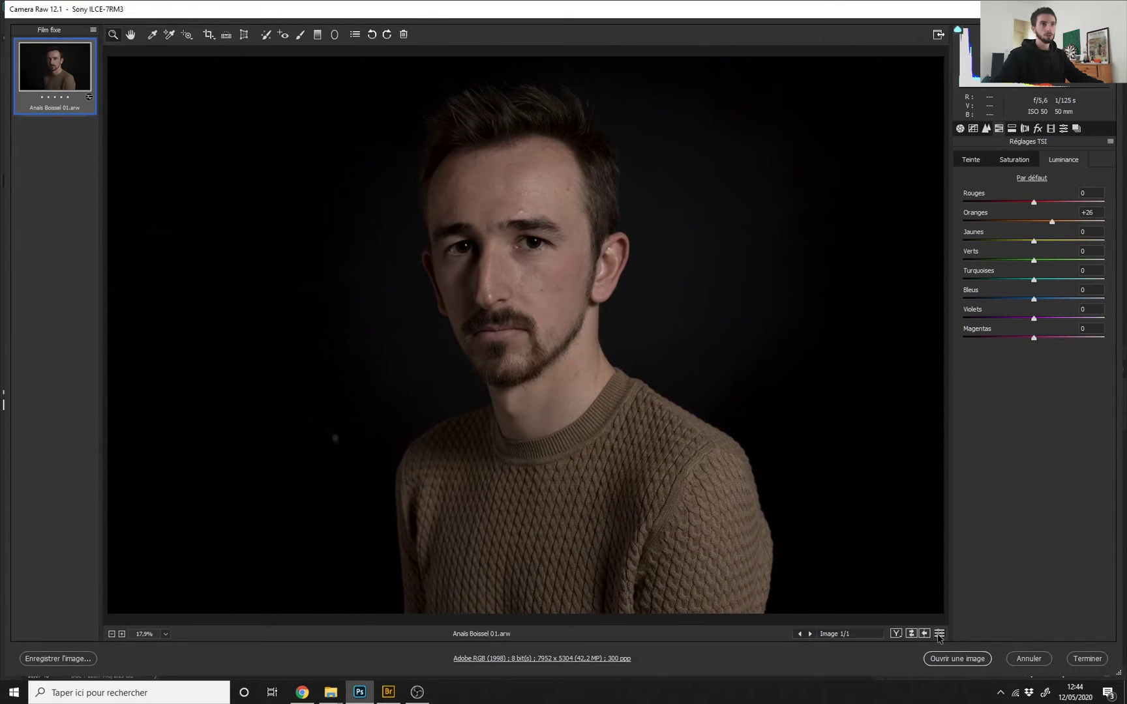
left_click(939, 634)
left_click(939, 633)
left_click(940, 634)
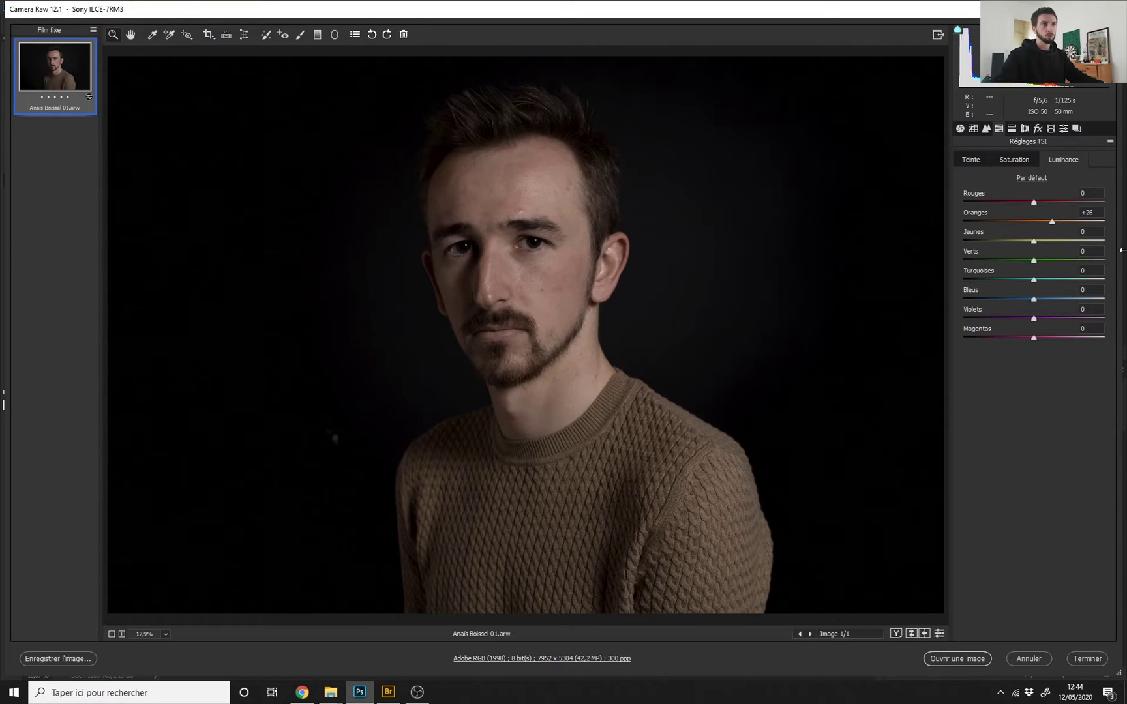
Review the HSL saturation and hue adjustments, and compare the portrait with and without the HSL settings.
left_click(1016, 159)
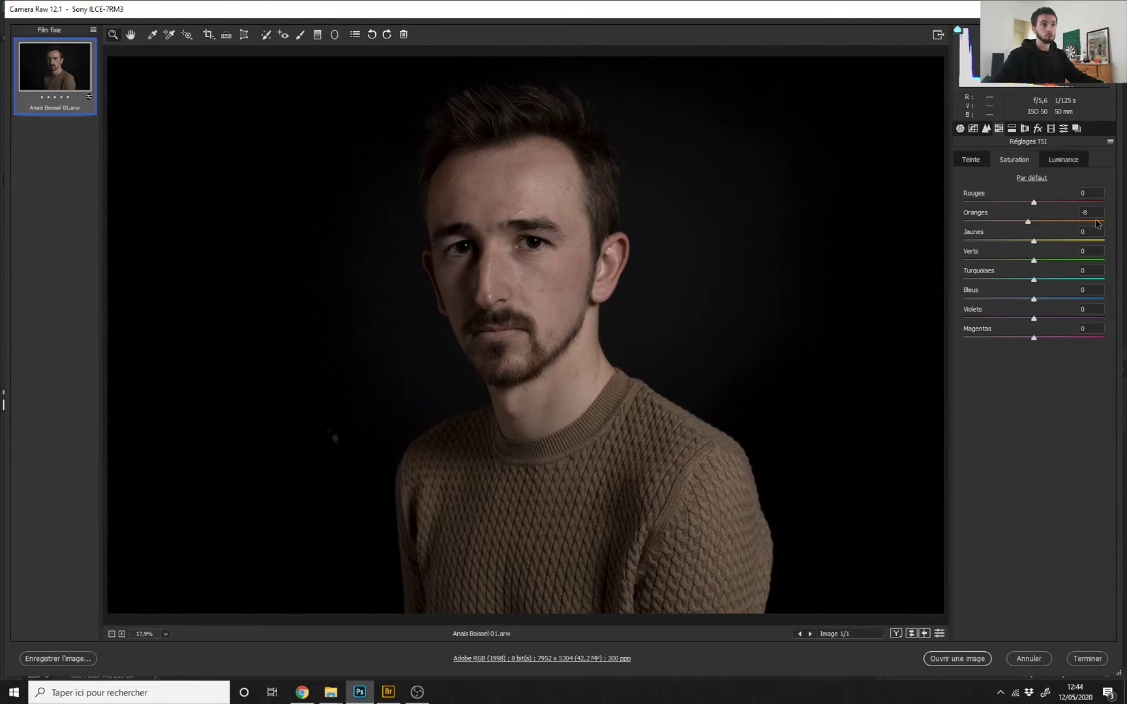
left_click(971, 162)
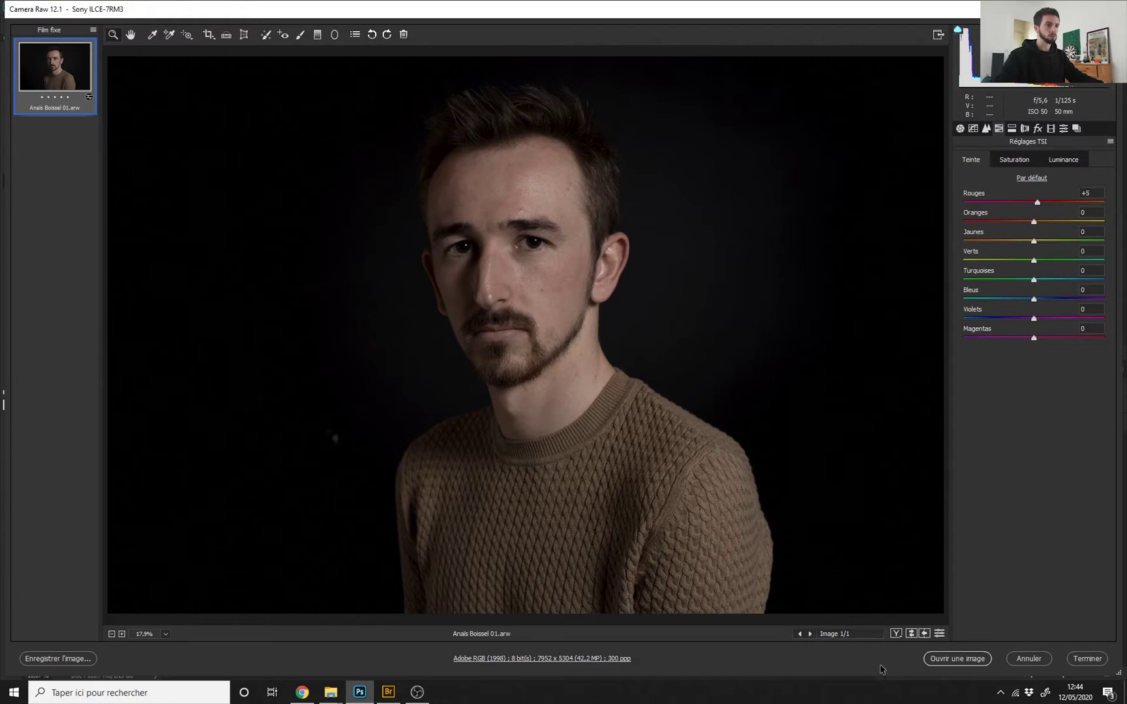
left_click(940, 634)
left_click(940, 634)
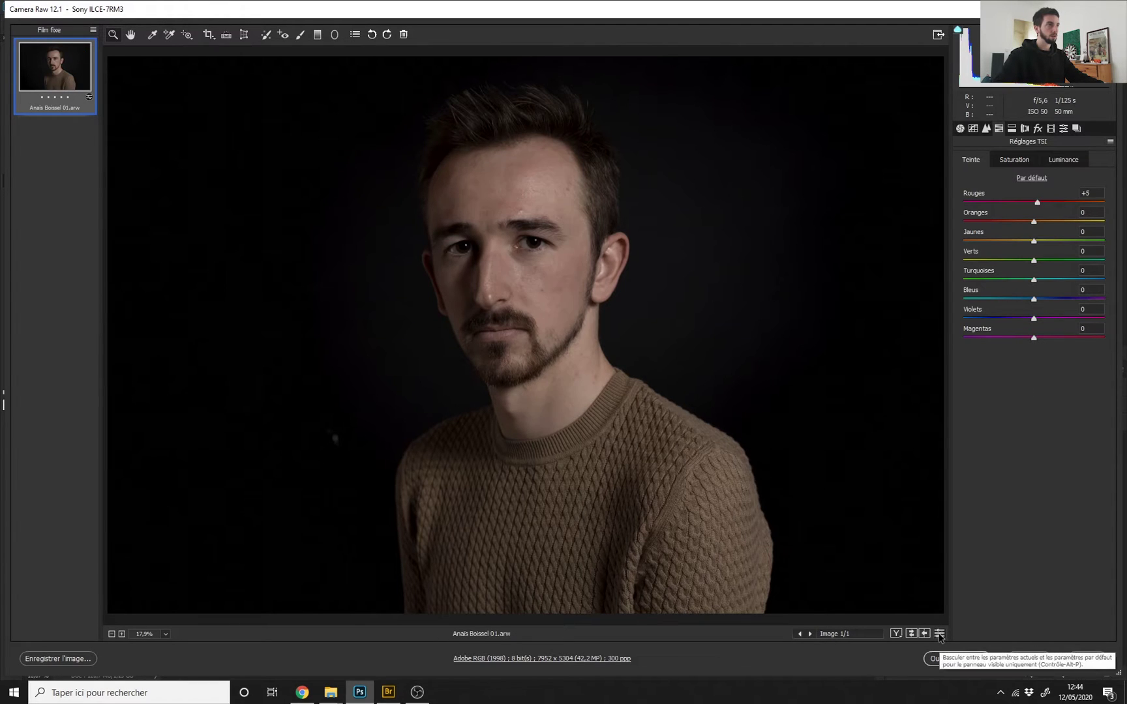
left_click(940, 634)
left_click(940, 634)
left_click(940, 634)
left_click(939, 634)
left_click(940, 634)
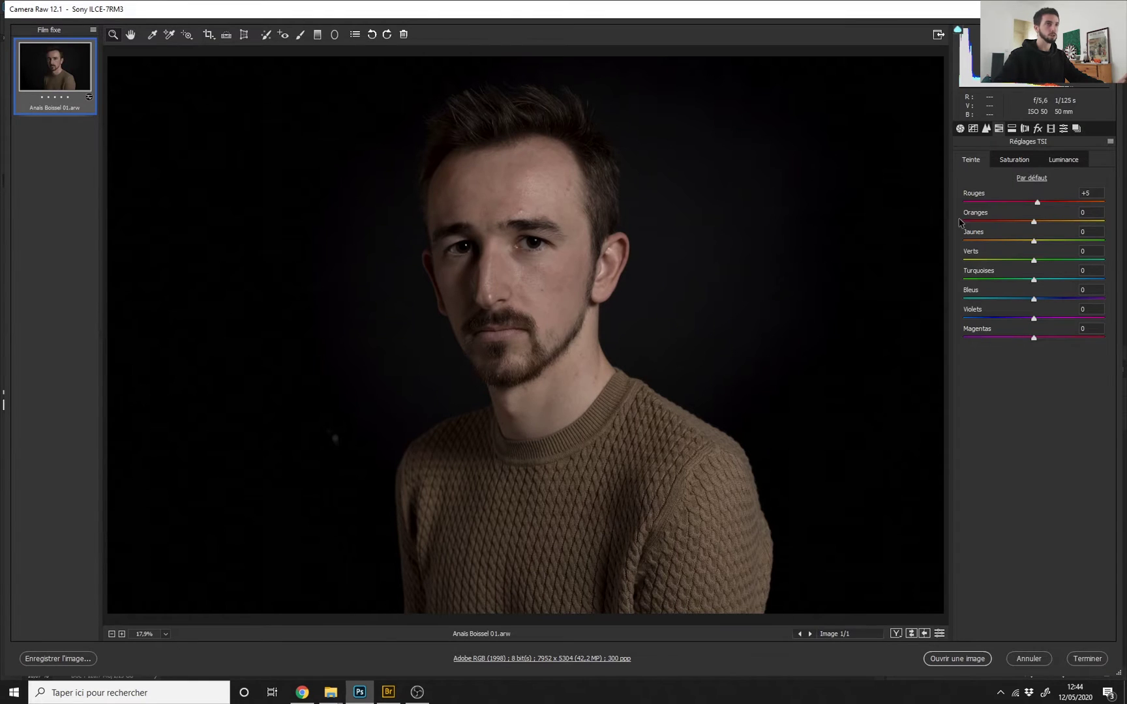
Review the basic settings, close Camera Raw without applying changes, and show only the Arrière-plan layer of the Photoshop portrait.
left_click(960, 128)
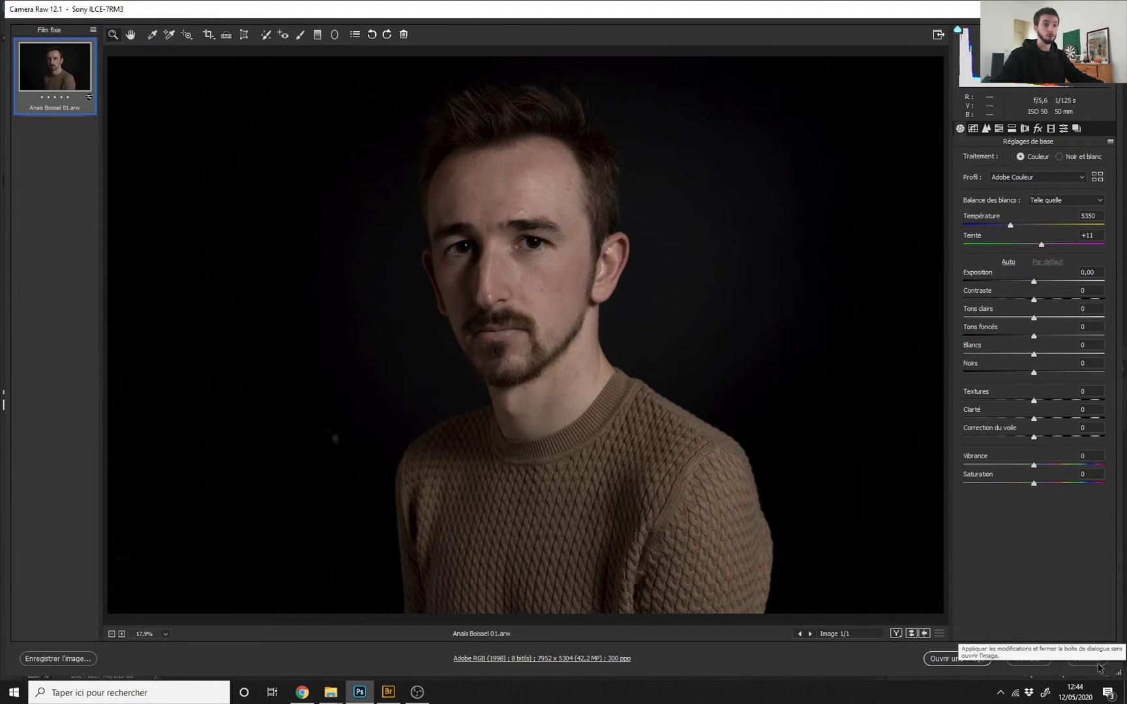
left_click(1029, 660)
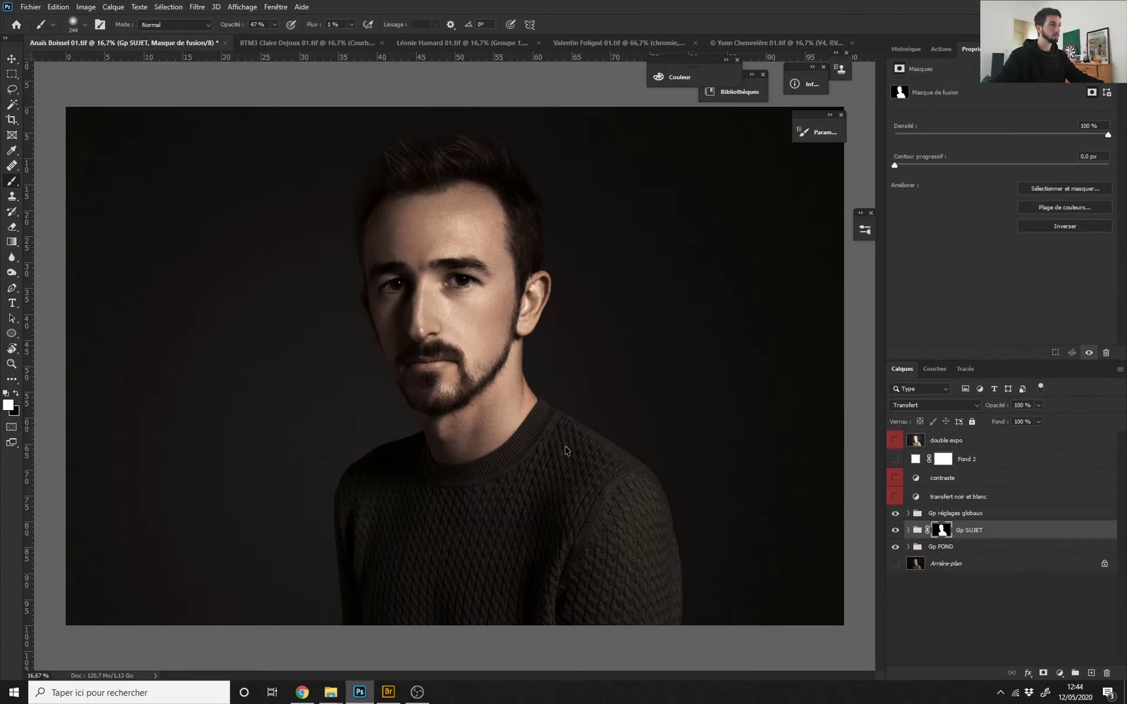
left_click(896, 564, "alt")
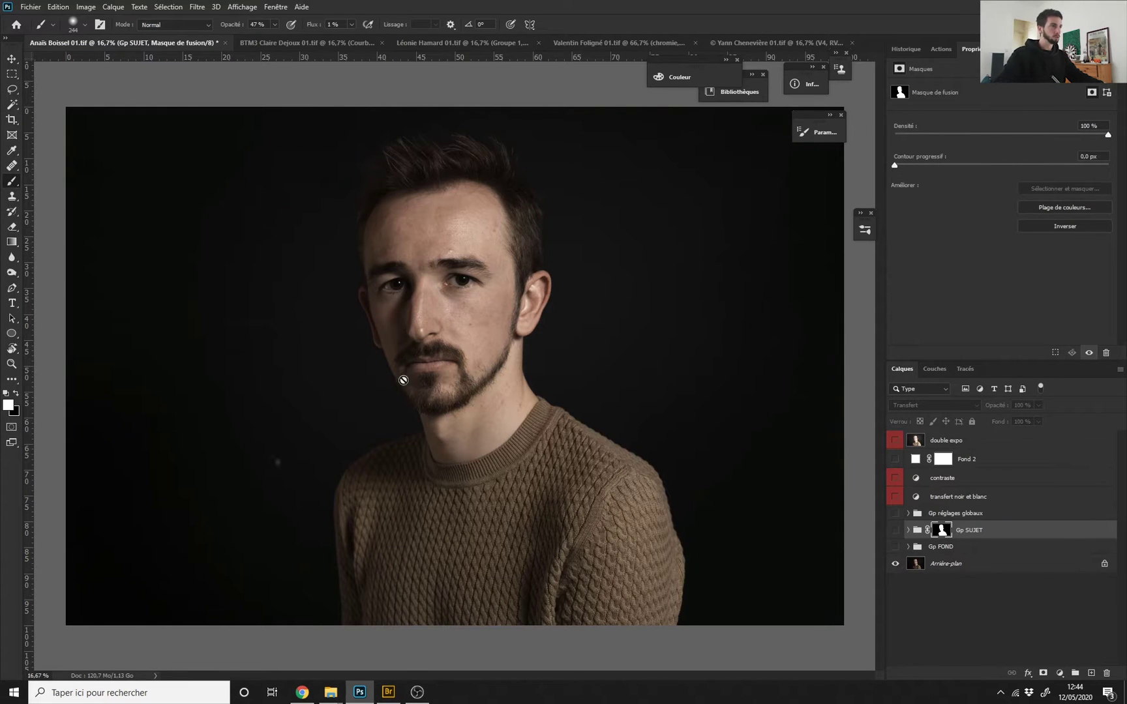
mouse_move(429, 353)
left_mouse_down()
mouse_move(412, 356)
mouse_move(573, 397)
left_mouse_up()
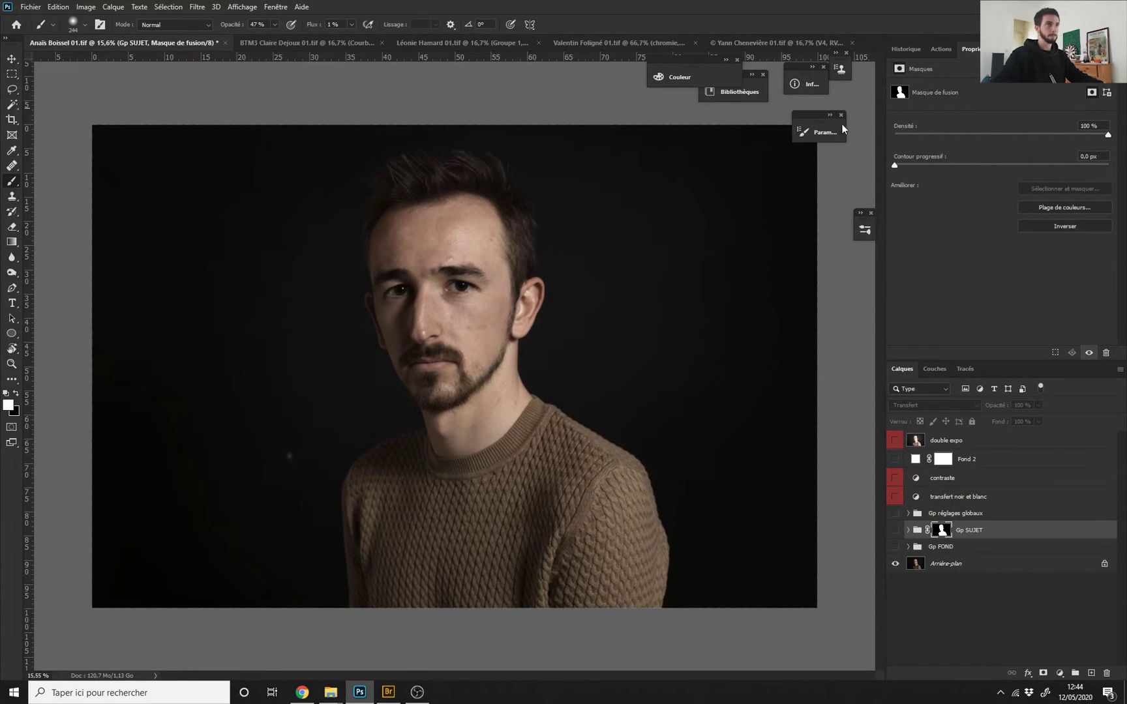
key("ctrl+plus")
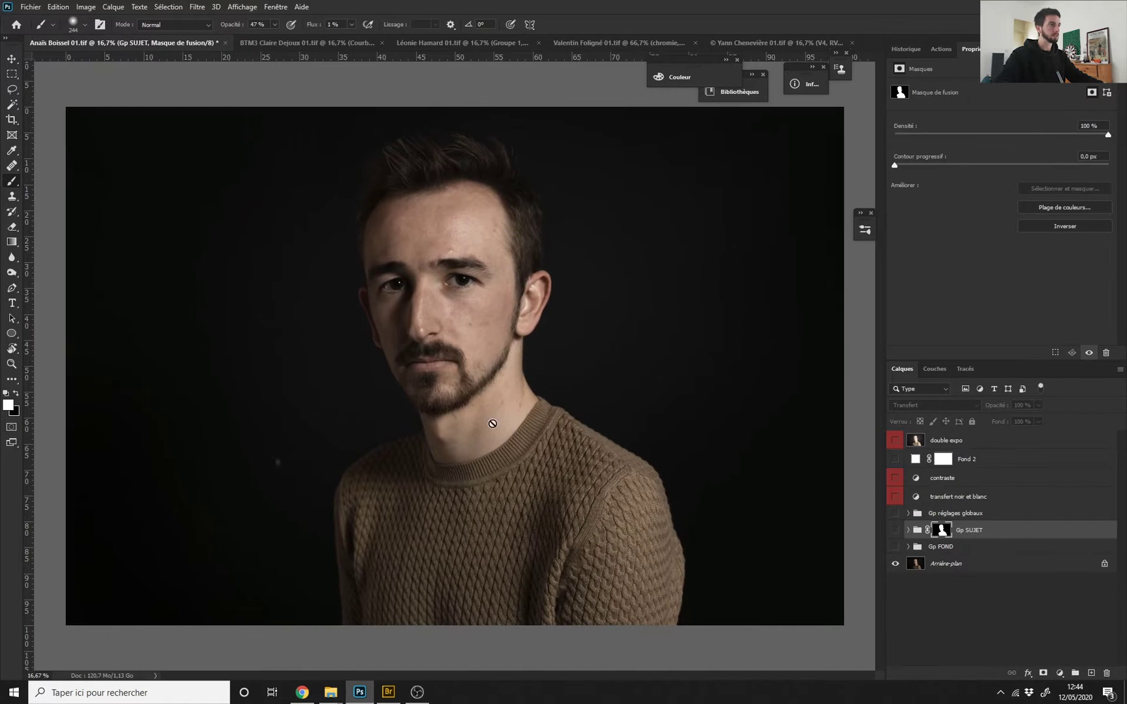
Switch to Bridge and preview the bearded man's reference and the raw portrait side by side.
left_click(388, 692)
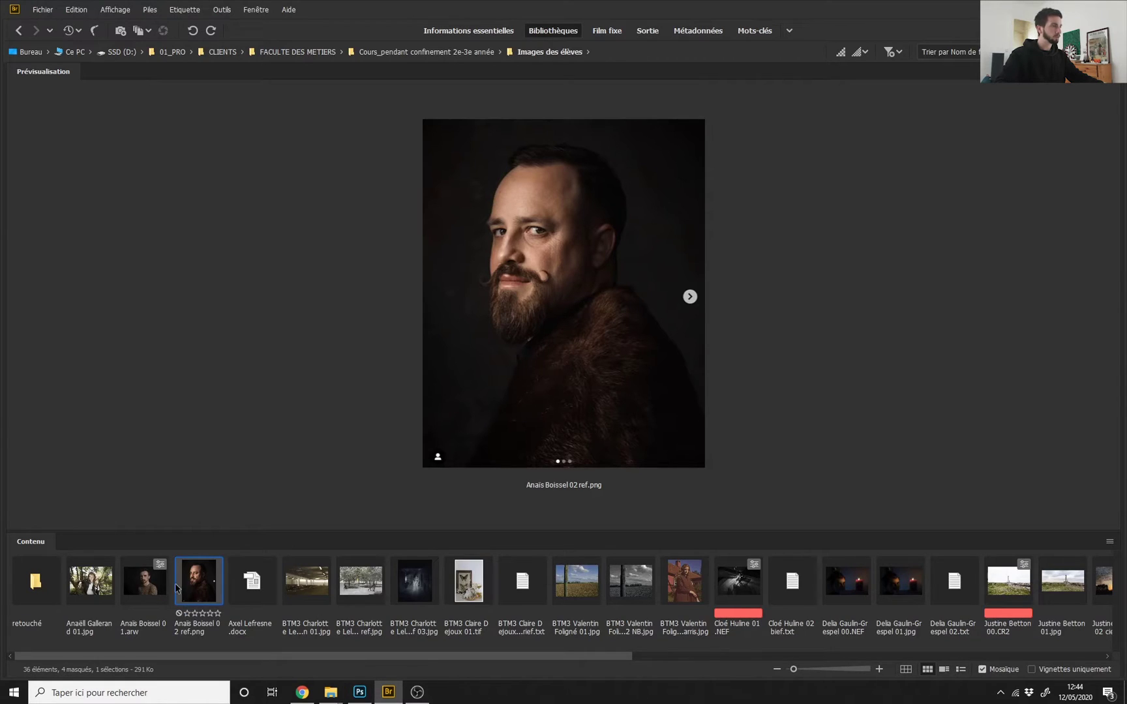
left_click(146, 590, "ctrl")
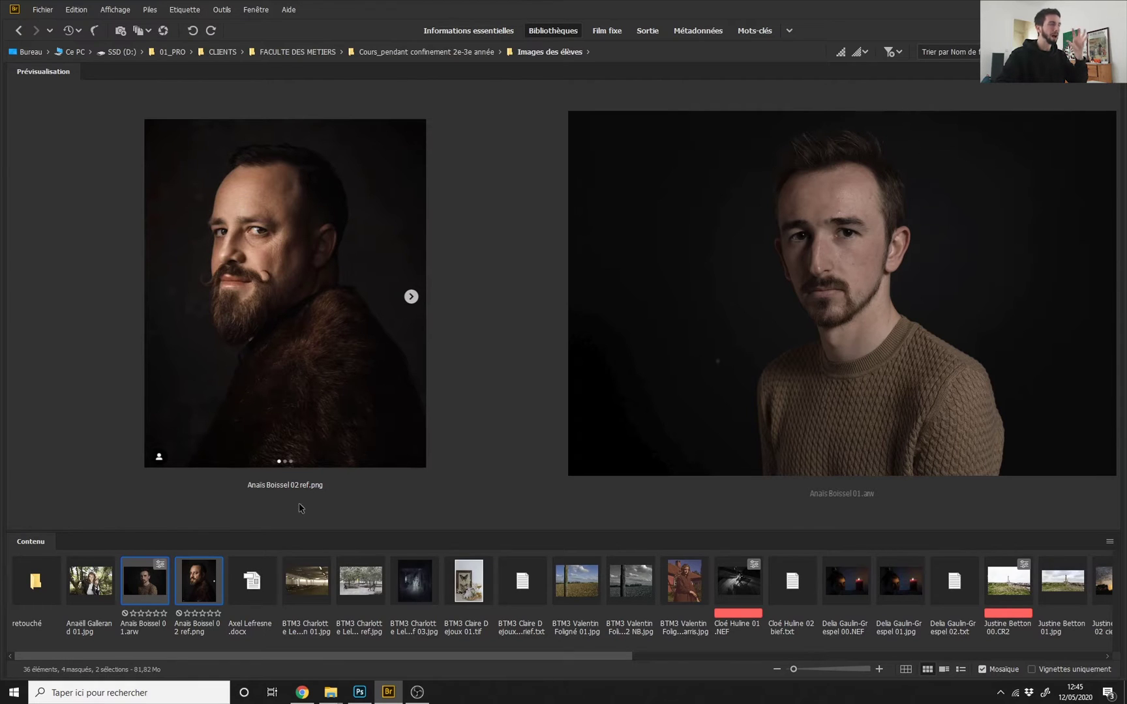
Switch to Photoshop and look through the layers inside the Gp FOND group of the portrait.
left_click(361, 697)
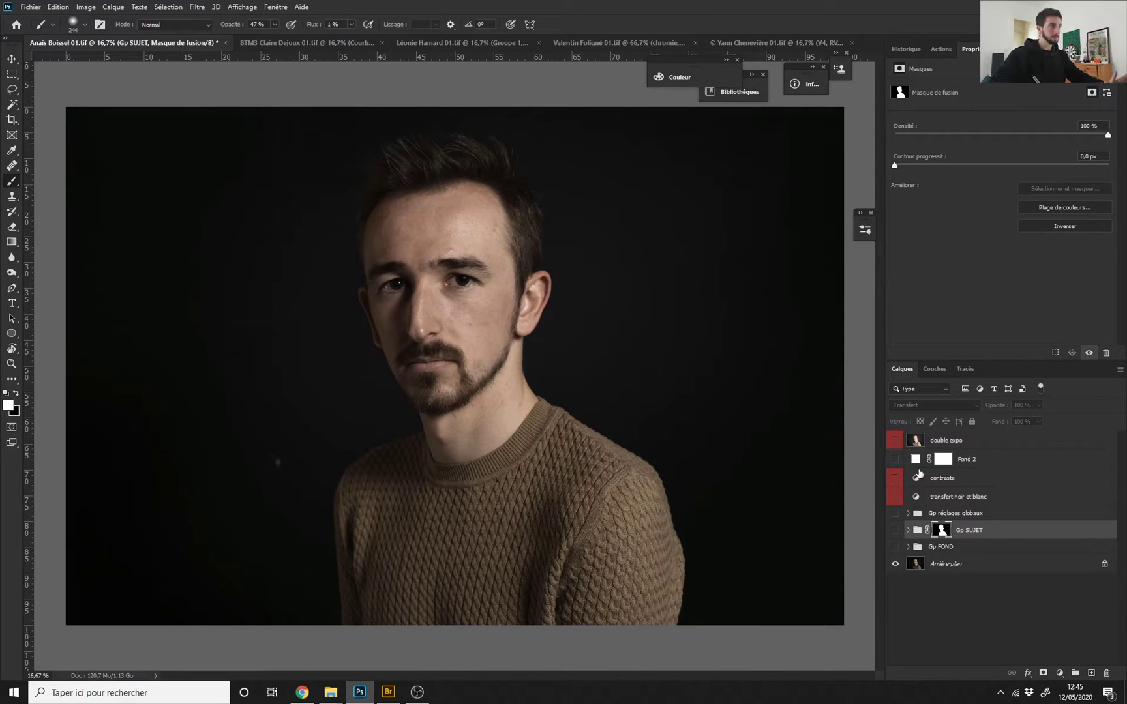
left_click(908, 547)
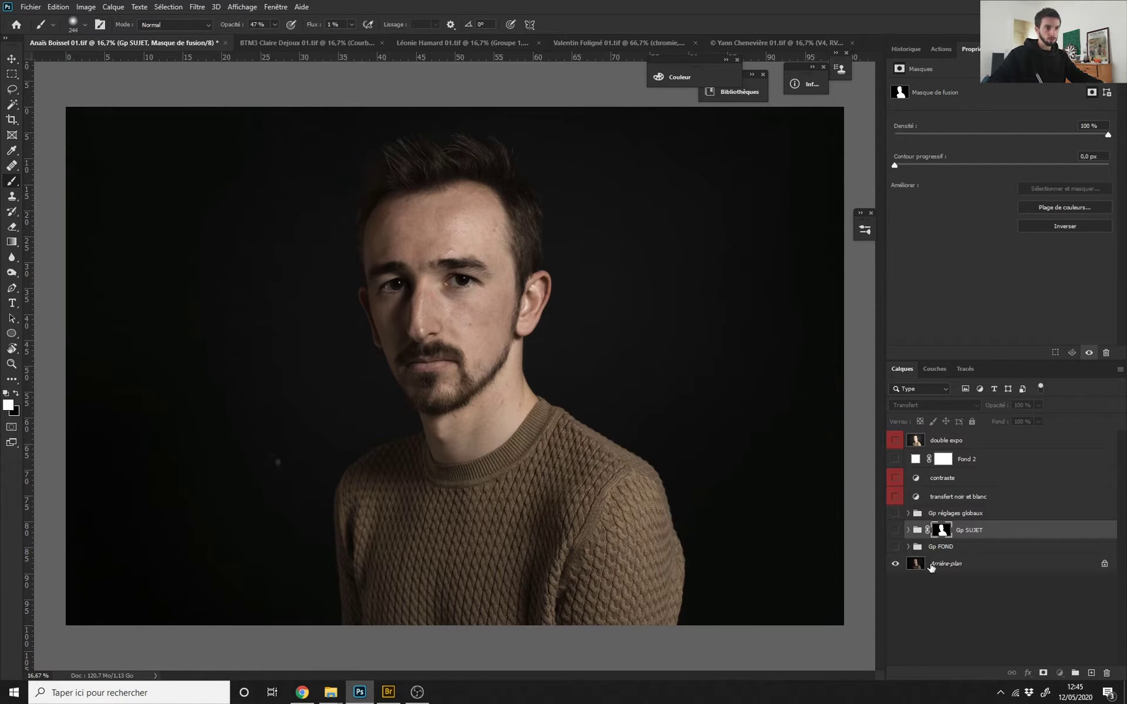
scroll(917, 501, "down", 1)
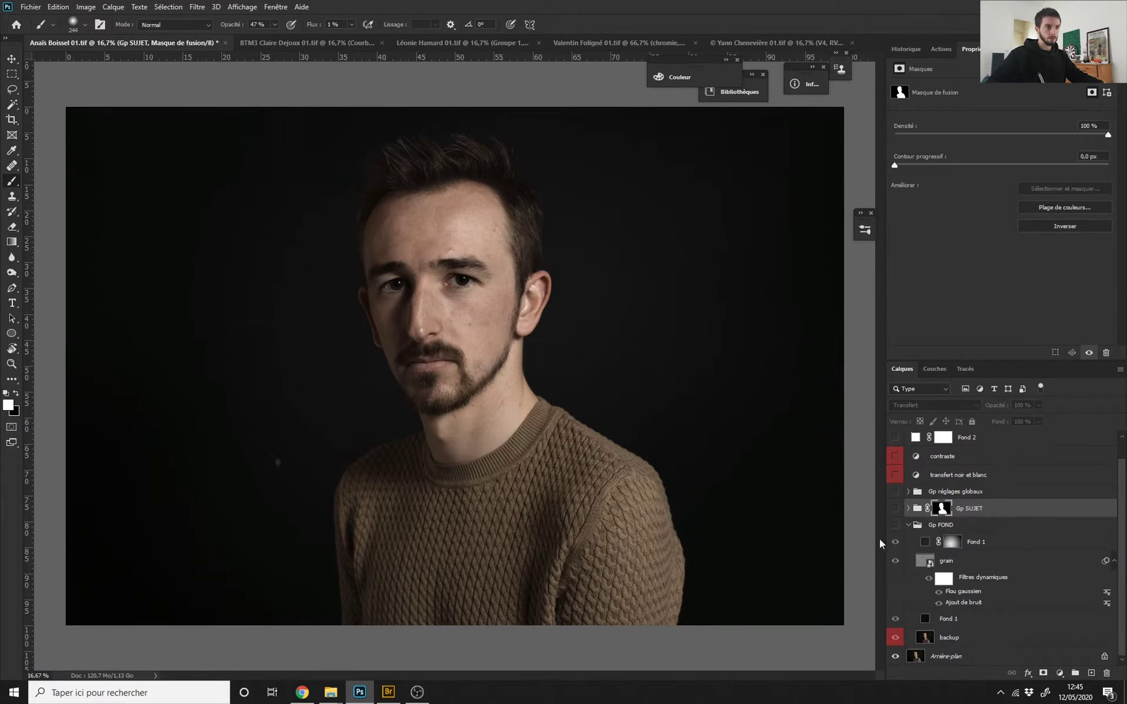
left_click(909, 525)
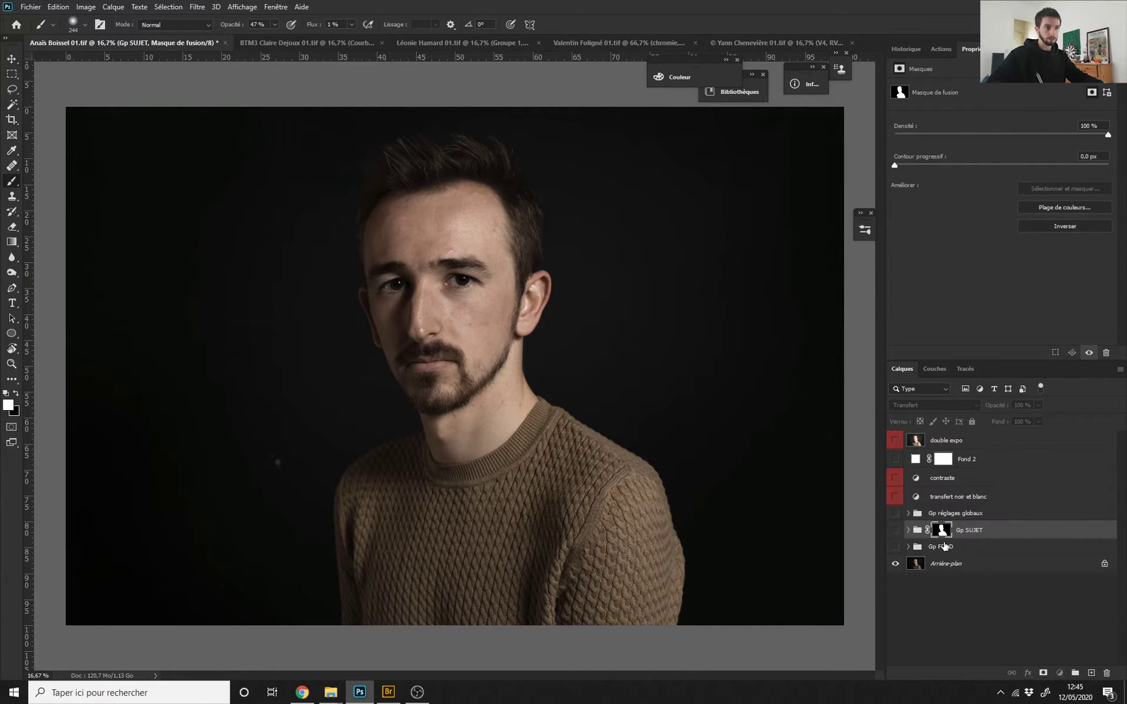
Disable the Gp SUJET group's mask and show the group with only its sujet layer visible.
left_click(907, 530)
left_click(942, 531, "shift")
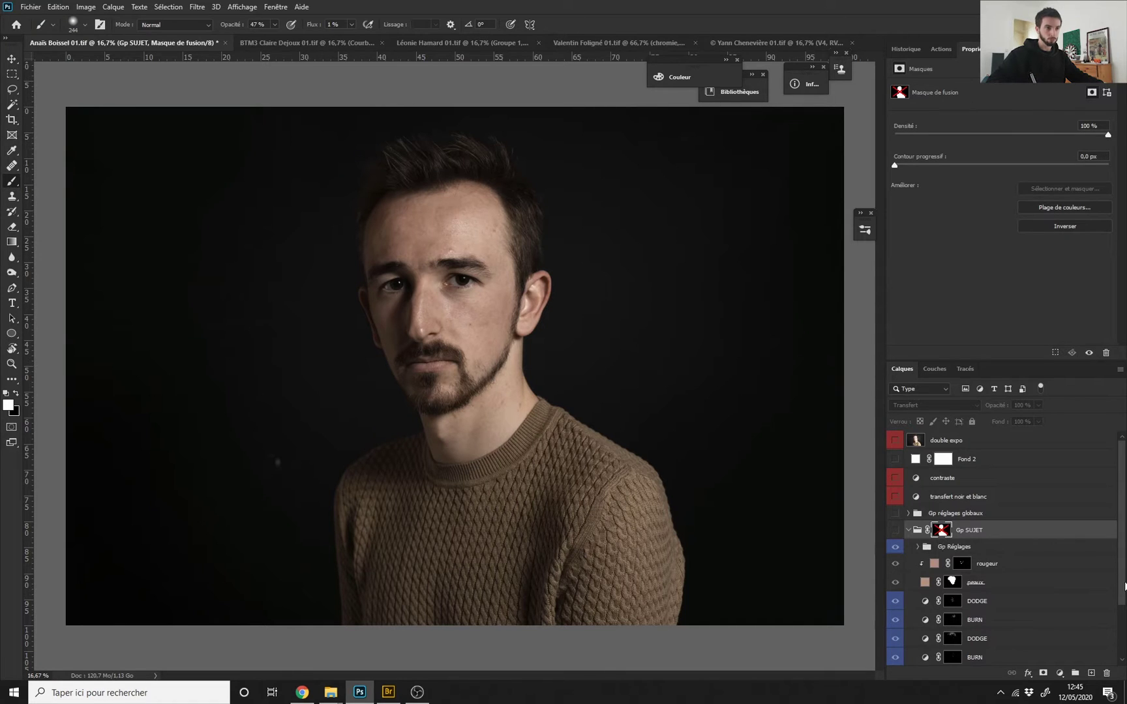
scroll(1124, 586, "down", 3)
left_click(975, 607)
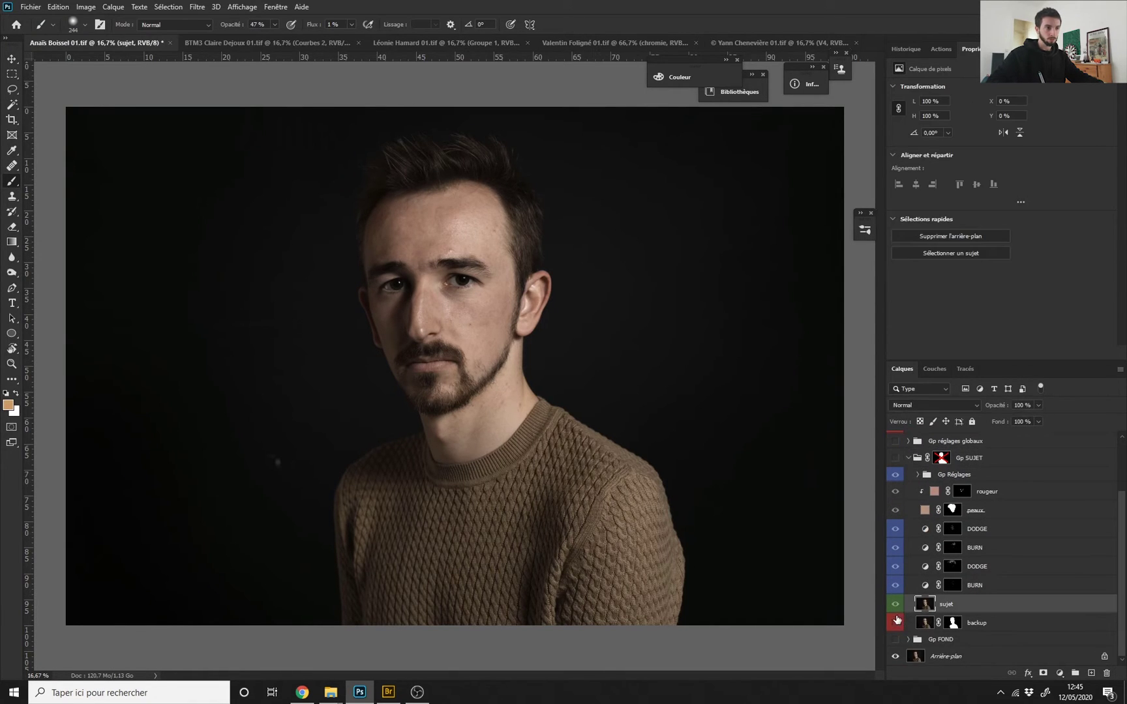
left_click(897, 611)
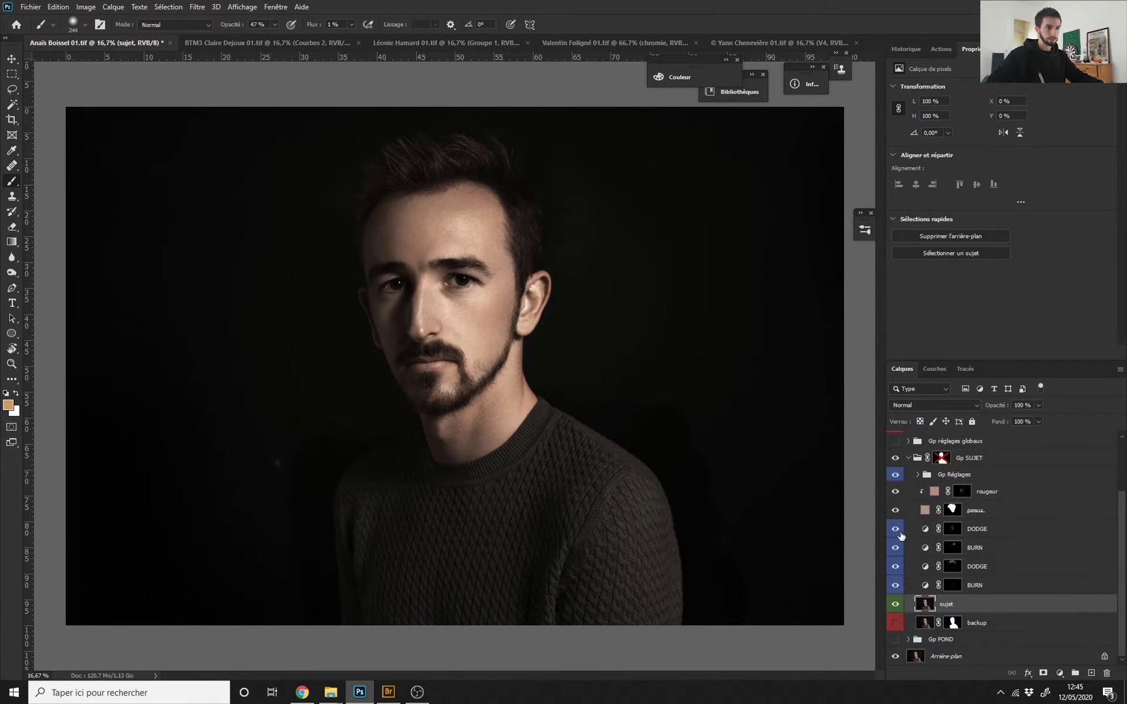
left_click_drag(896, 471, 895, 587)
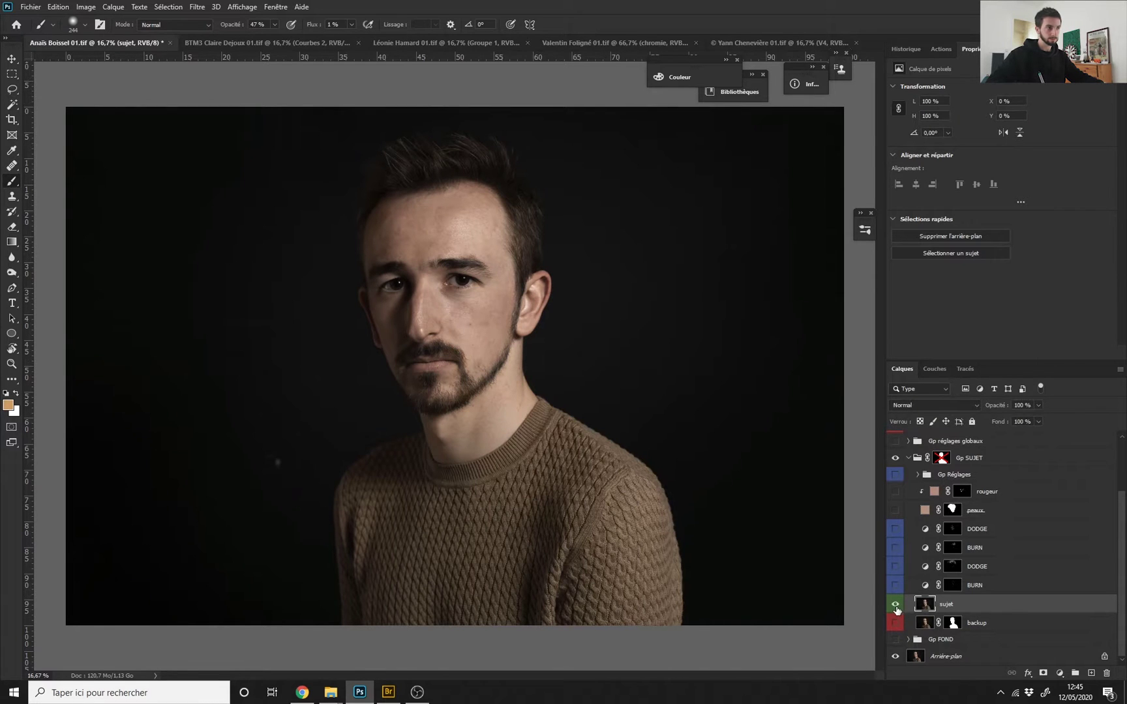
Compare the portrait with and without the sujet layer, examining the skin retouching on the forehead up close.
left_click(895, 607)
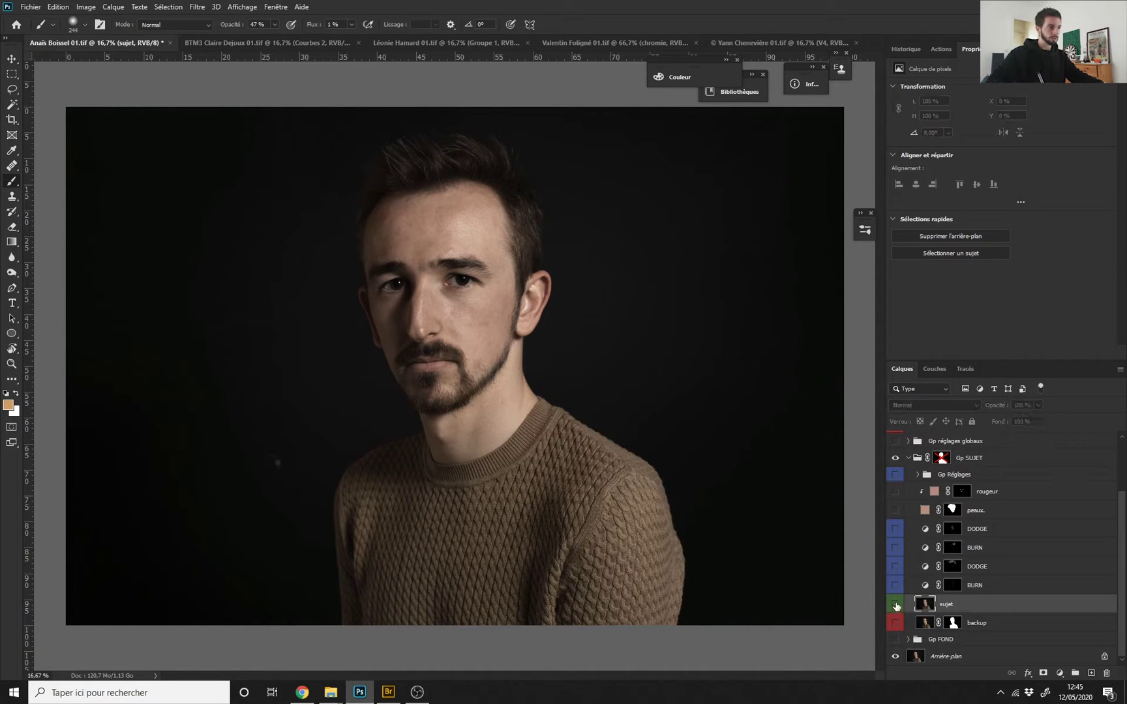
left_click(896, 607)
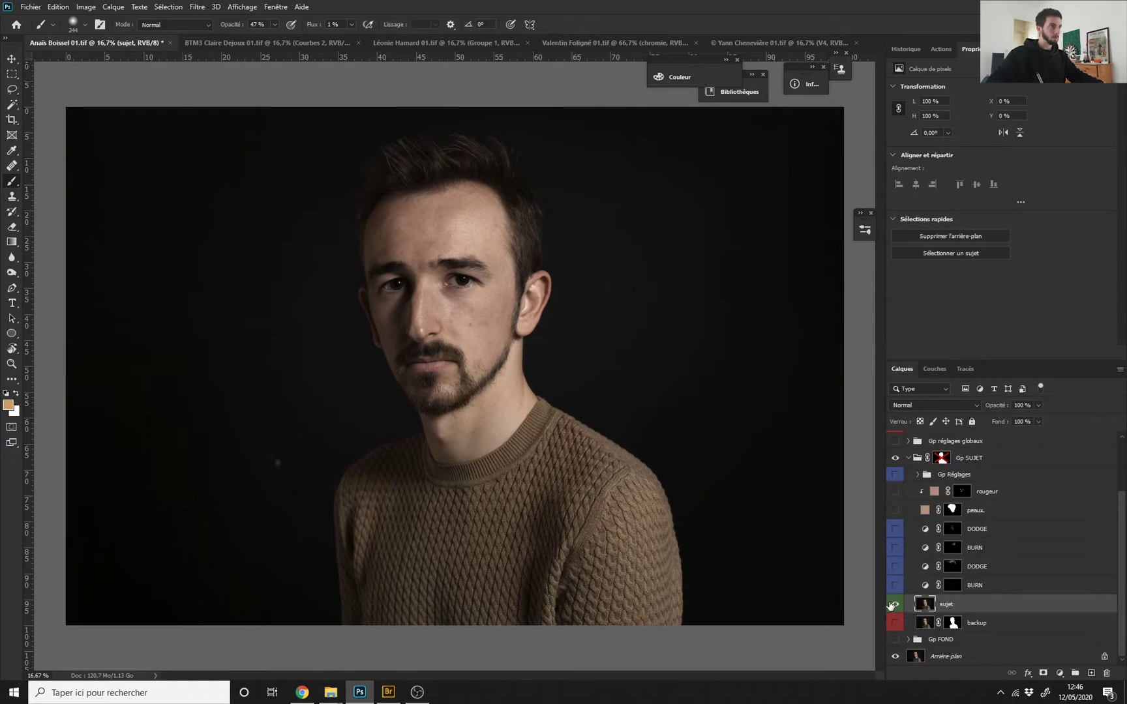
mouse_move(474, 219)
left_mouse_down()
mouse_move(531, 275)
mouse_move(587, 369)
left_mouse_up()
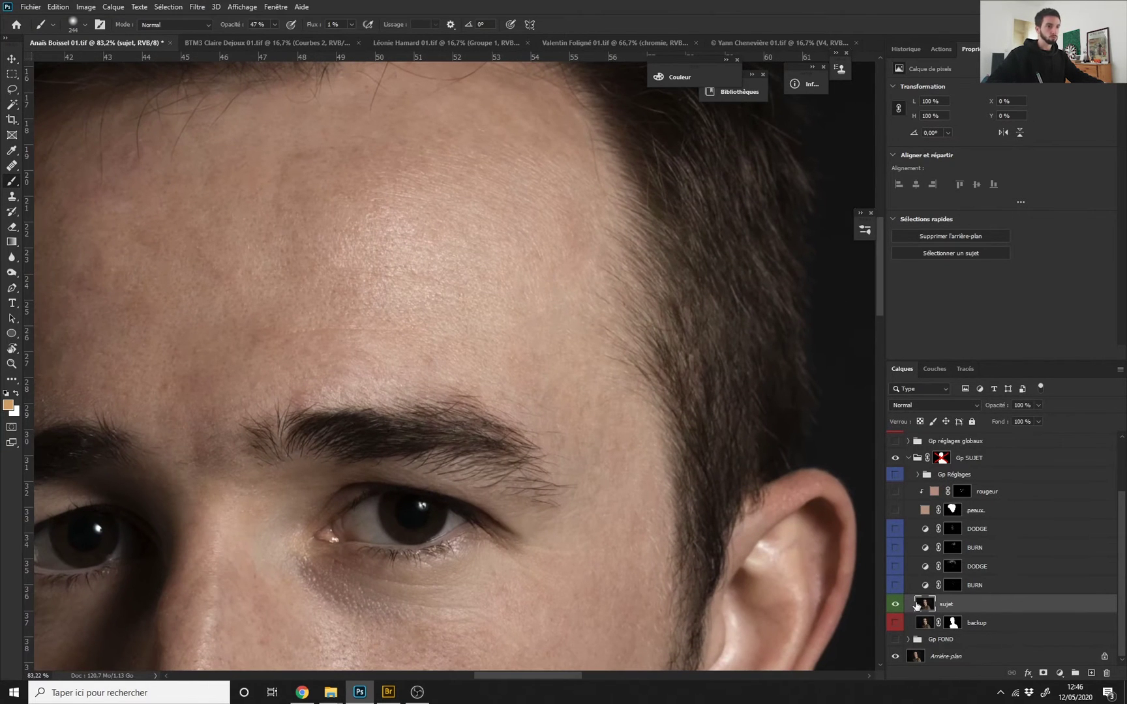
left_click(896, 606)
left_click(896, 606)
left_click(896, 607)
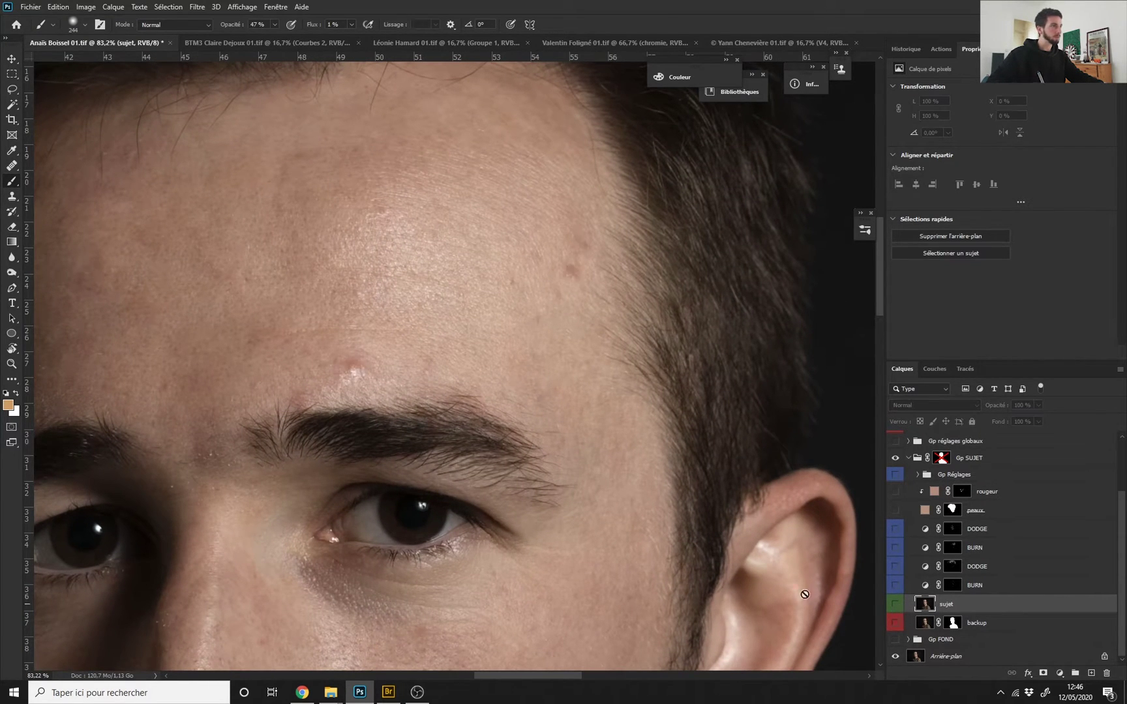
left_click_drag(409, 353, 540, 412)
left_click(896, 607)
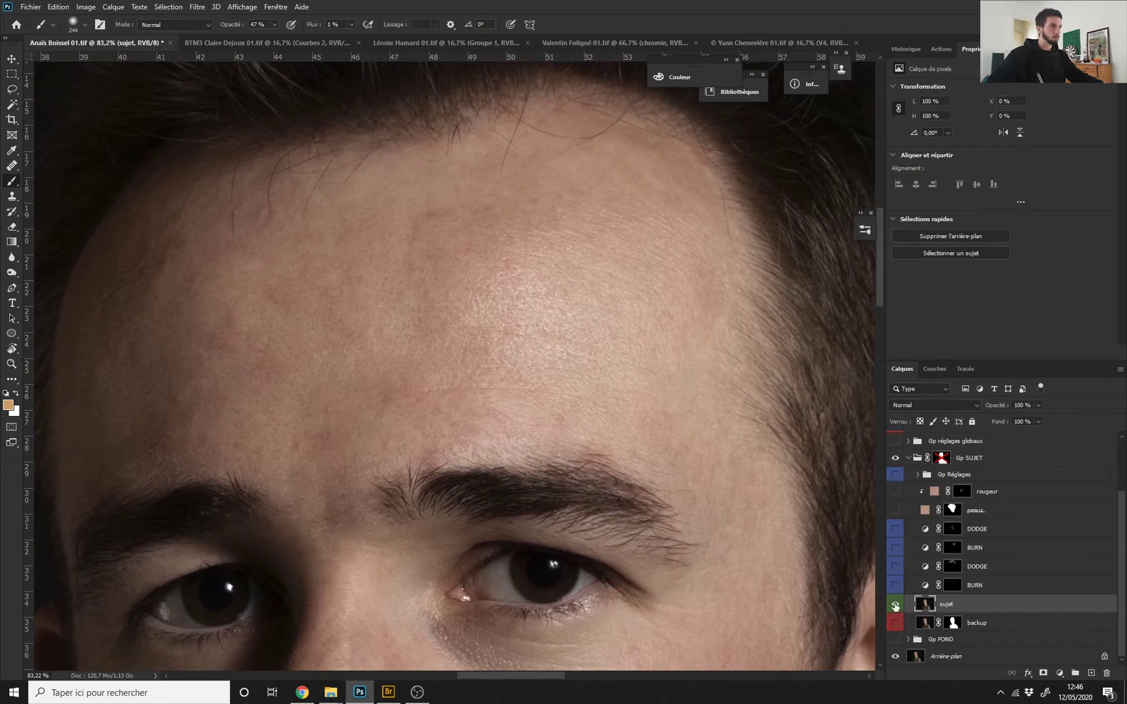
left_click(896, 607)
Compare the sujet layer's blemish removal on and off across the whole face, leaving the layer visible.
scroll(545, 397, "down", 5)
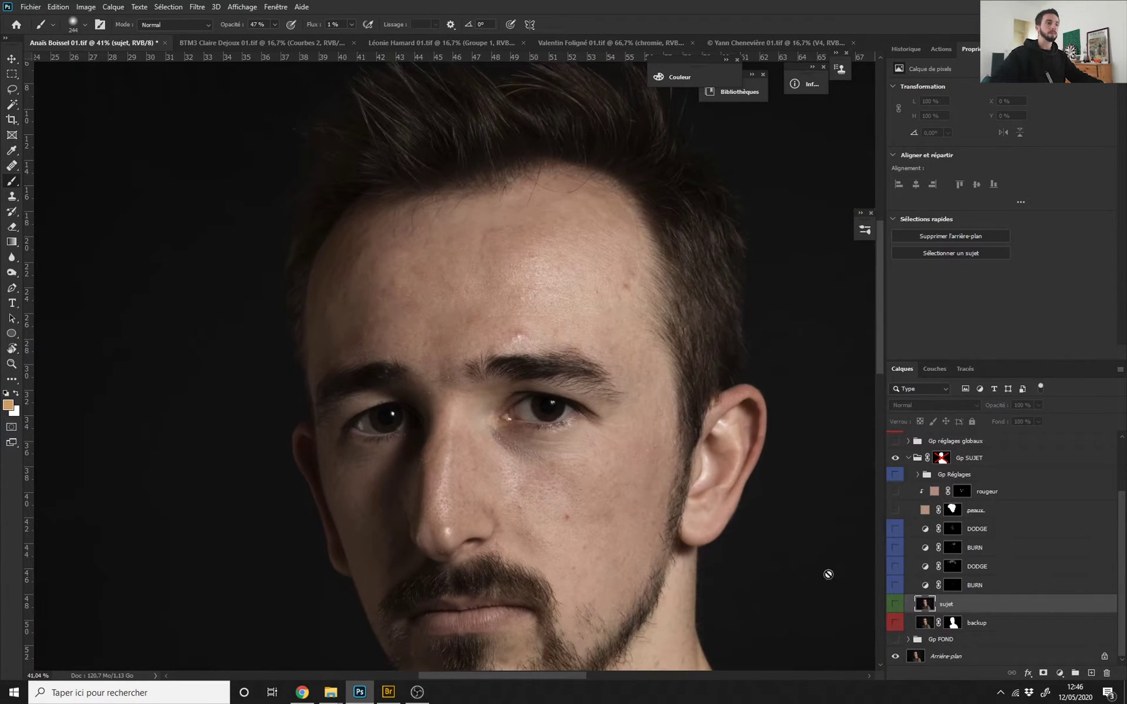
left_click(896, 606)
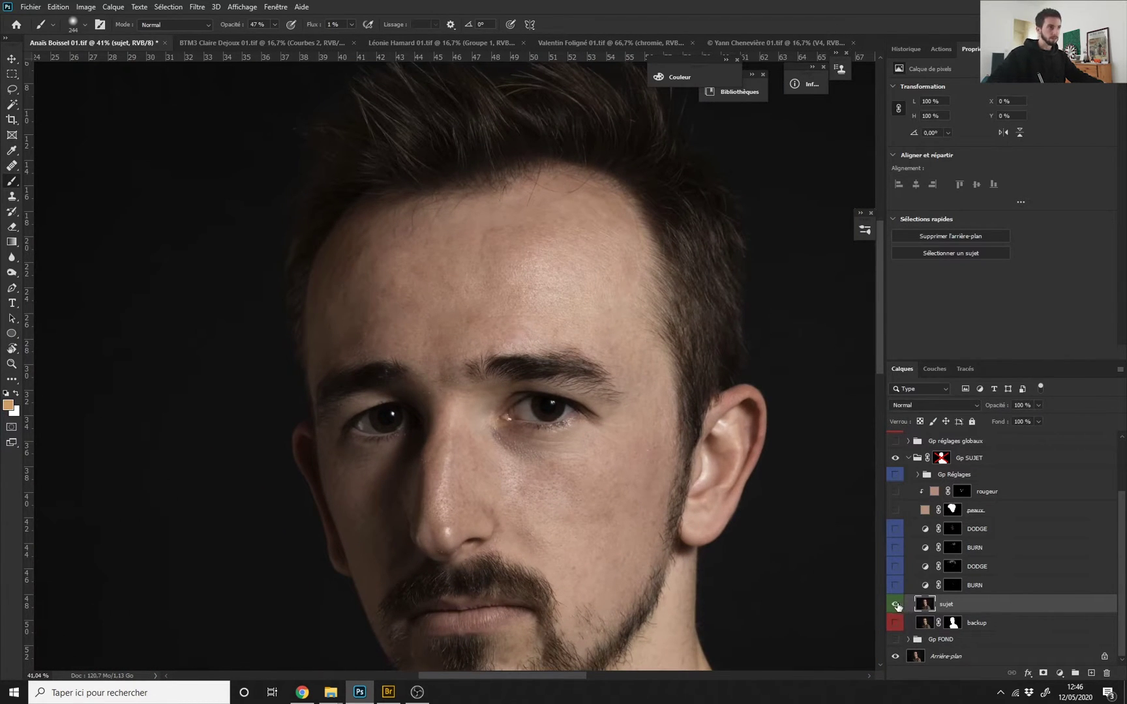
left_click(896, 606)
scroll(592, 312, "up", 3)
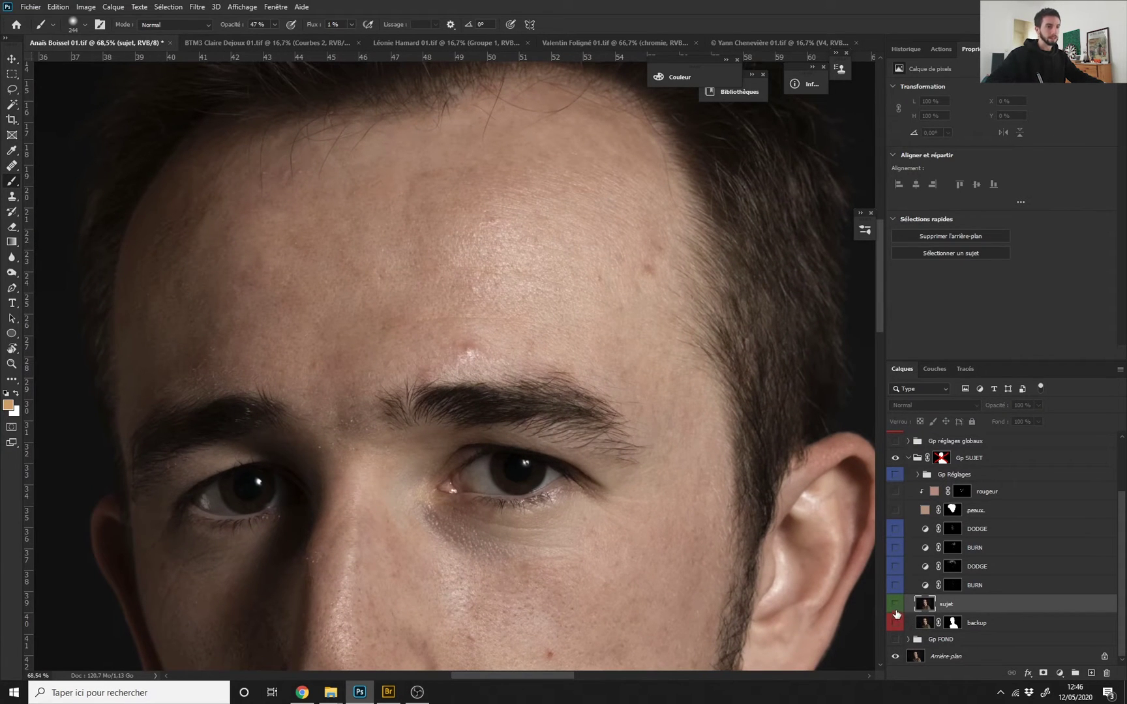
left_click(897, 603)
scroll(596, 385, "down", 4)
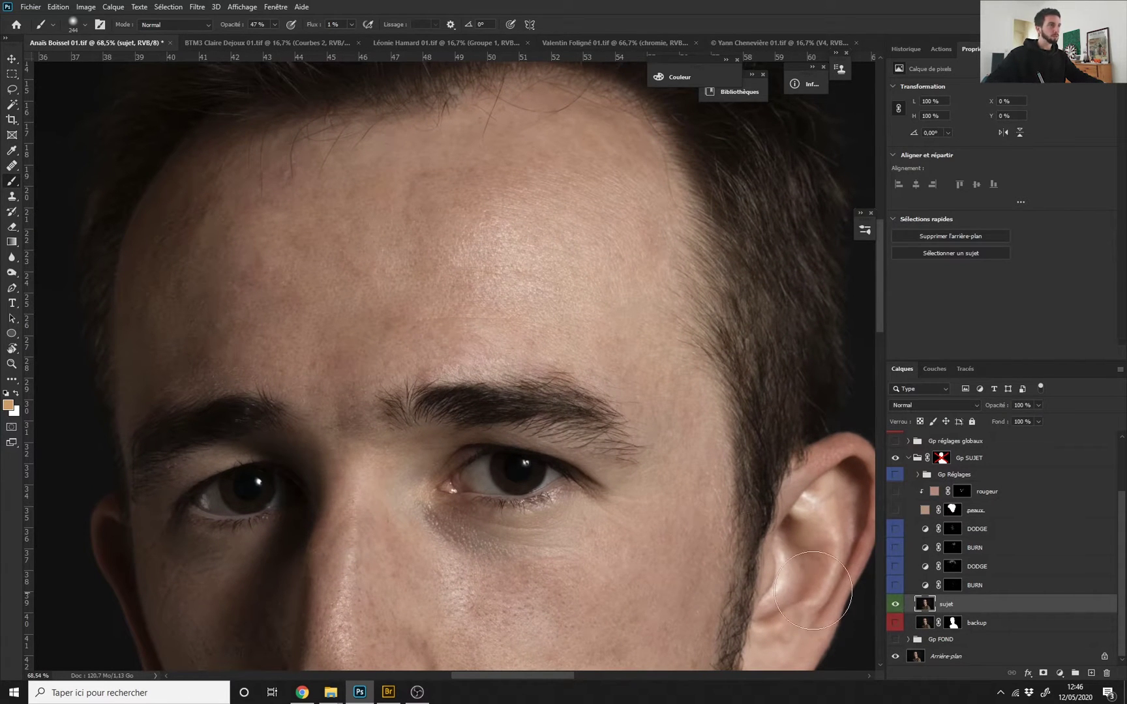
Examine the retouched skin and remaining tones on the face, both up close and within the whole portrait.
scroll(595, 385, "down", 4)
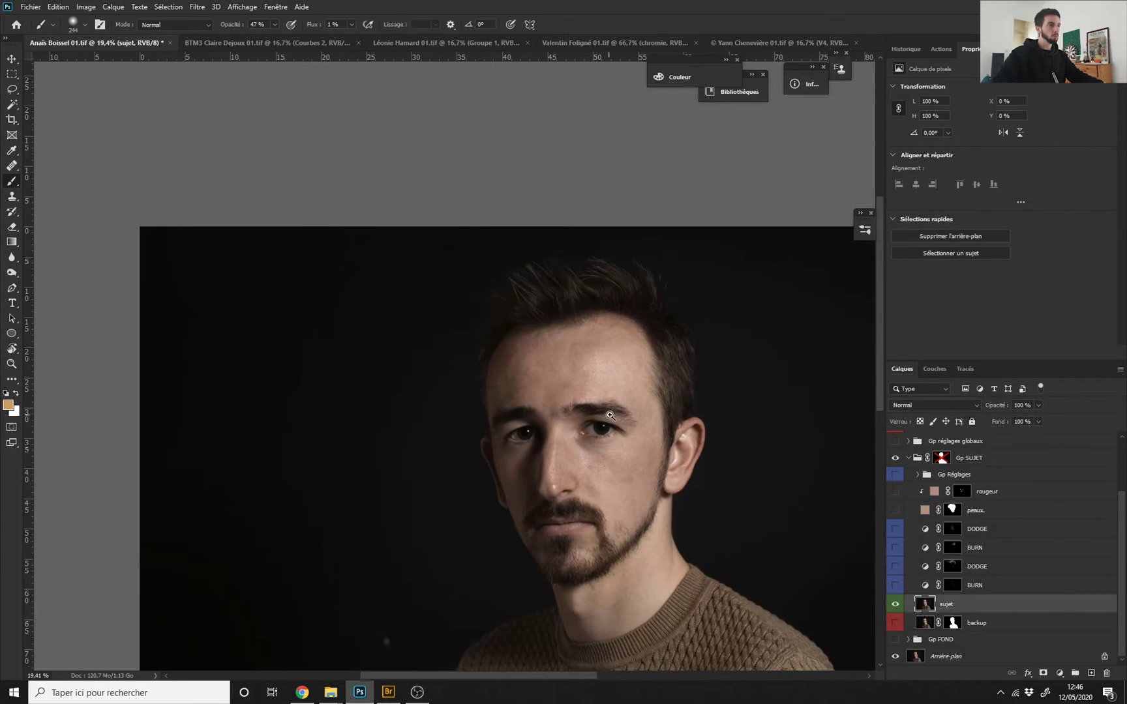
scroll(616, 435, "up", 2)
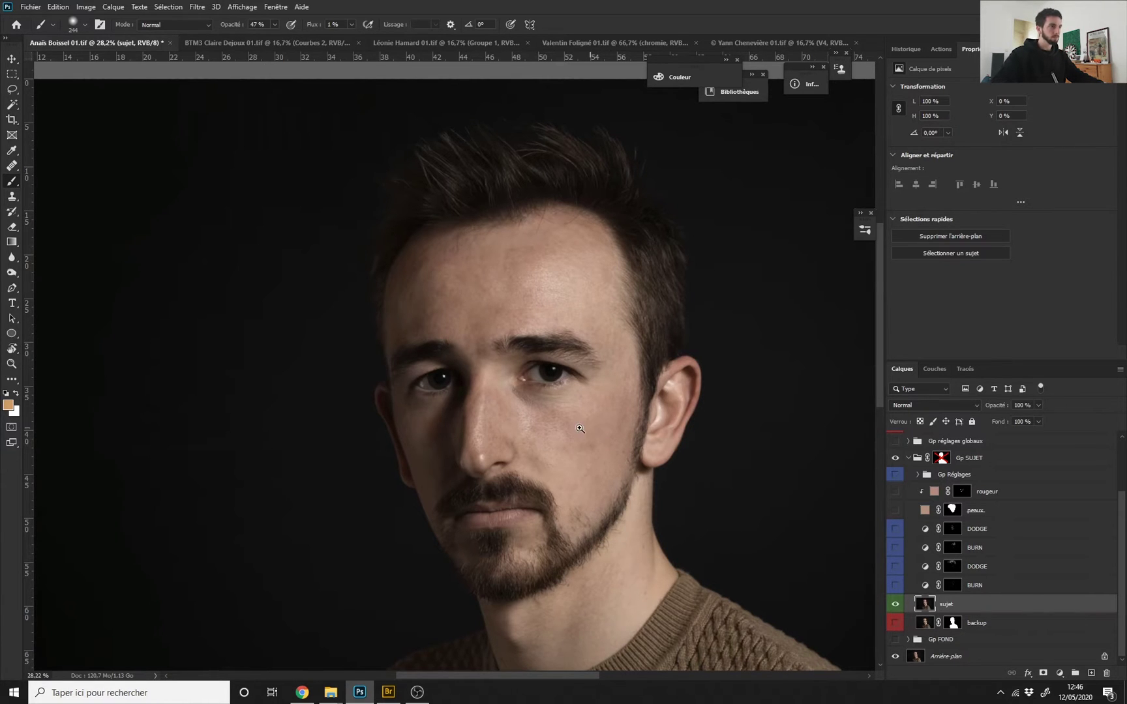
scroll(587, 434, "down", 1)
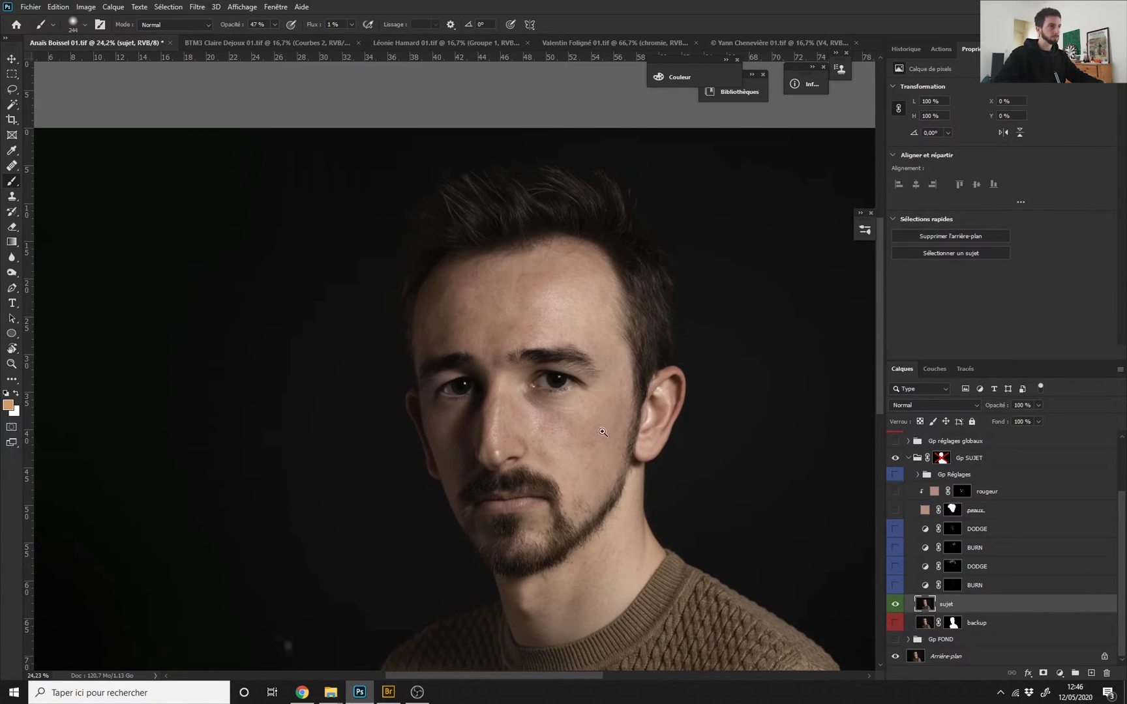
scroll(548, 417, "up", 1)
scroll(633, 406, "up", 1)
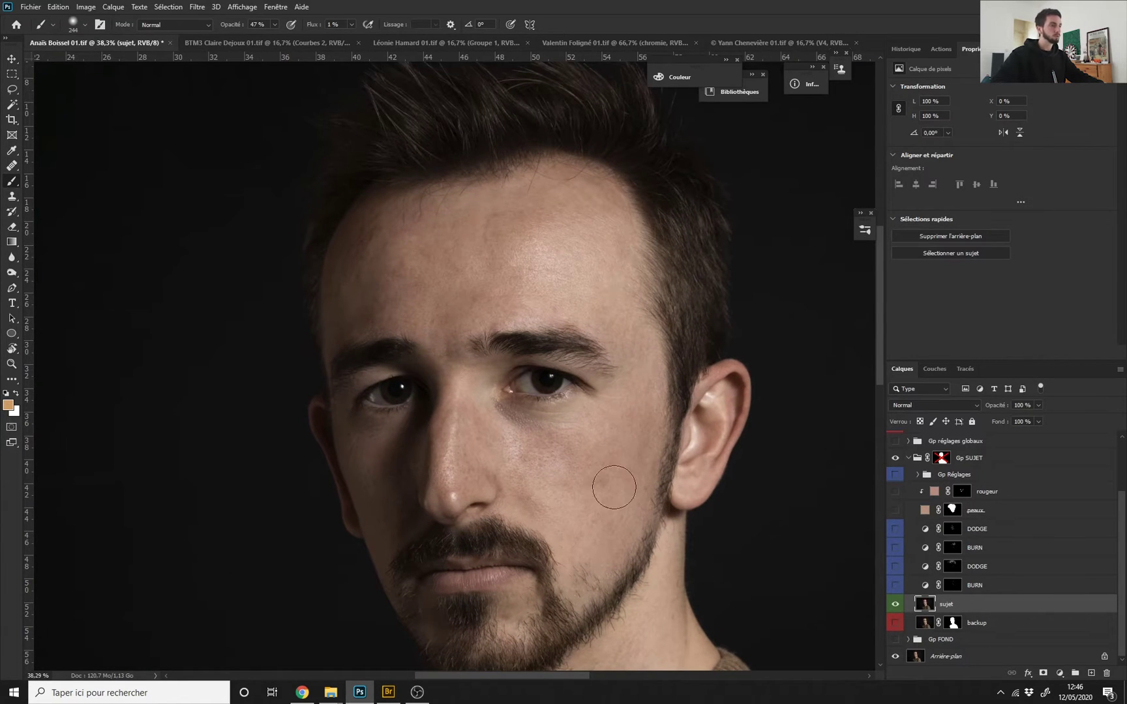
scroll(587, 427, "down", 1)
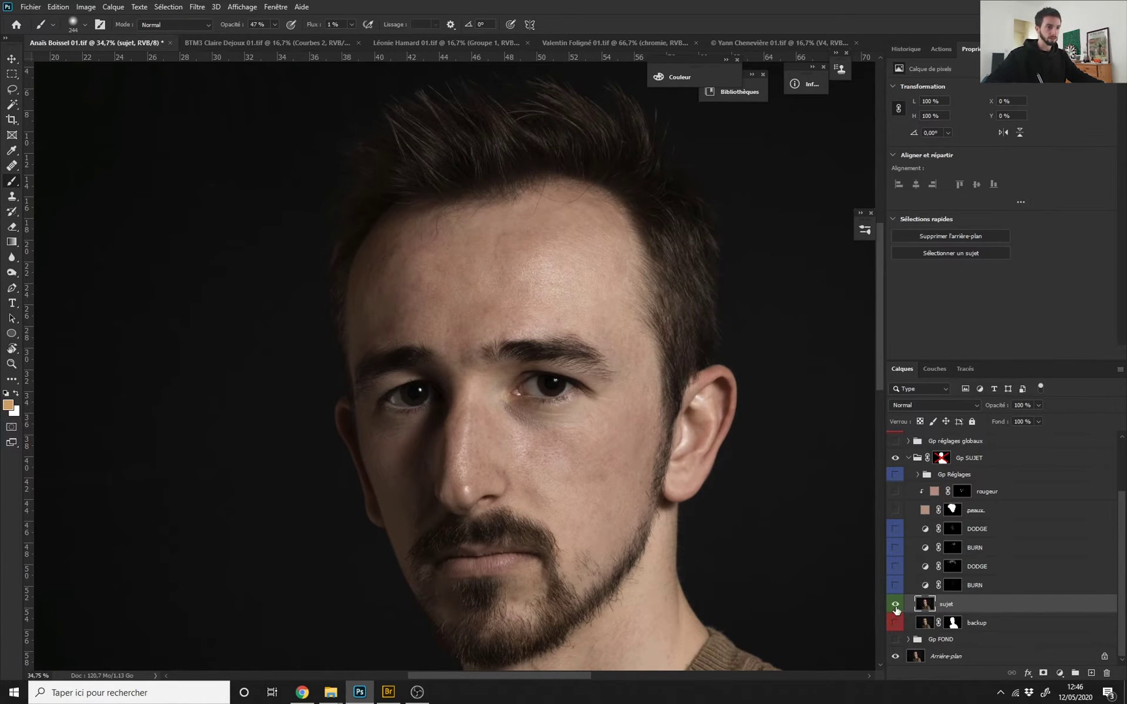
left_click_drag(636, 517, 569, 477)
left_click_drag(620, 434, 555, 442)
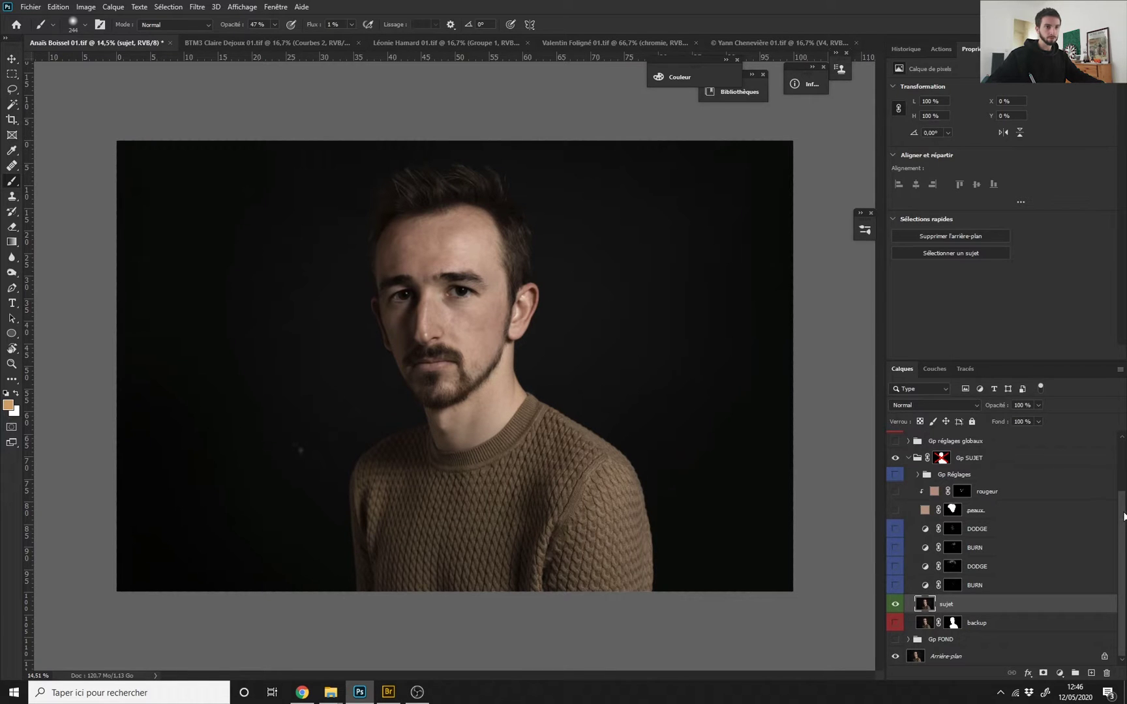
Compare the portrait with and without the brighter double expo layer, leaving that layer hidden.
scroll(987, 443, "up", 2)
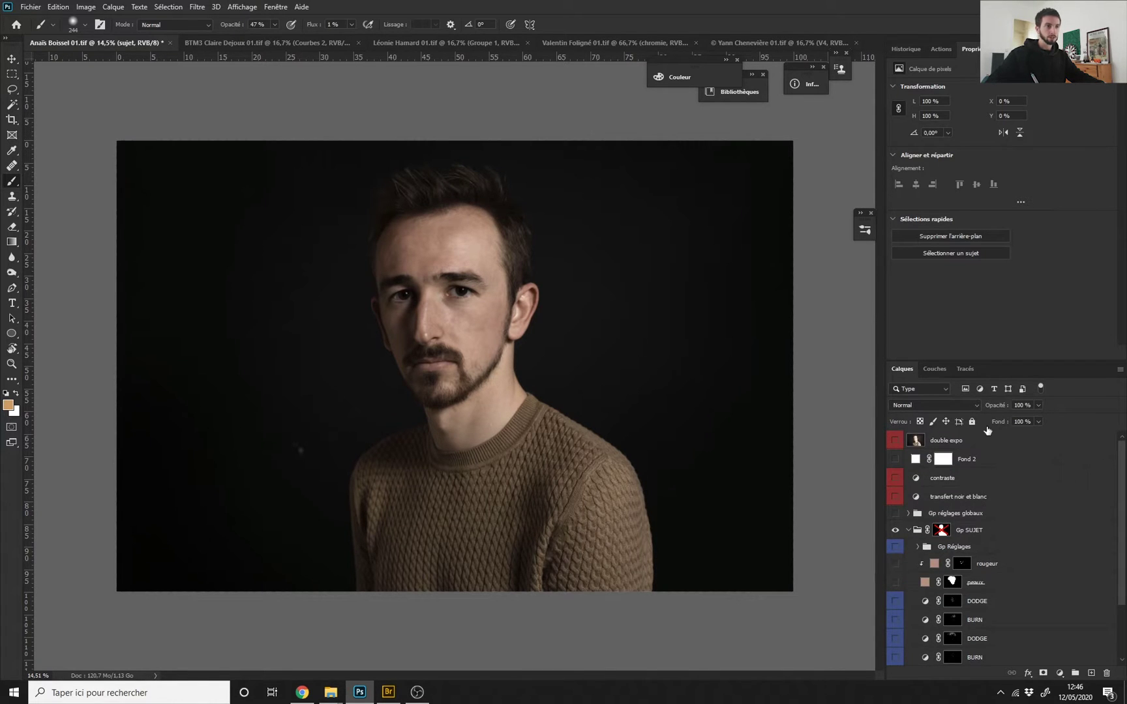
left_click(895, 442)
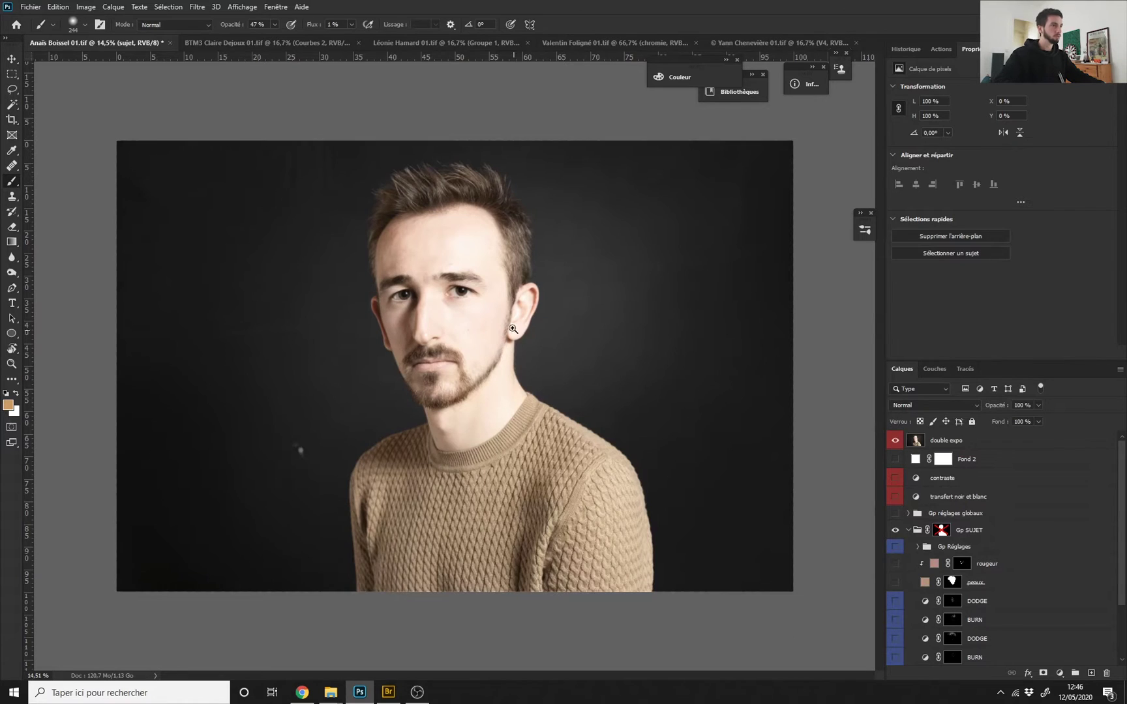
key("ctrl+plus")
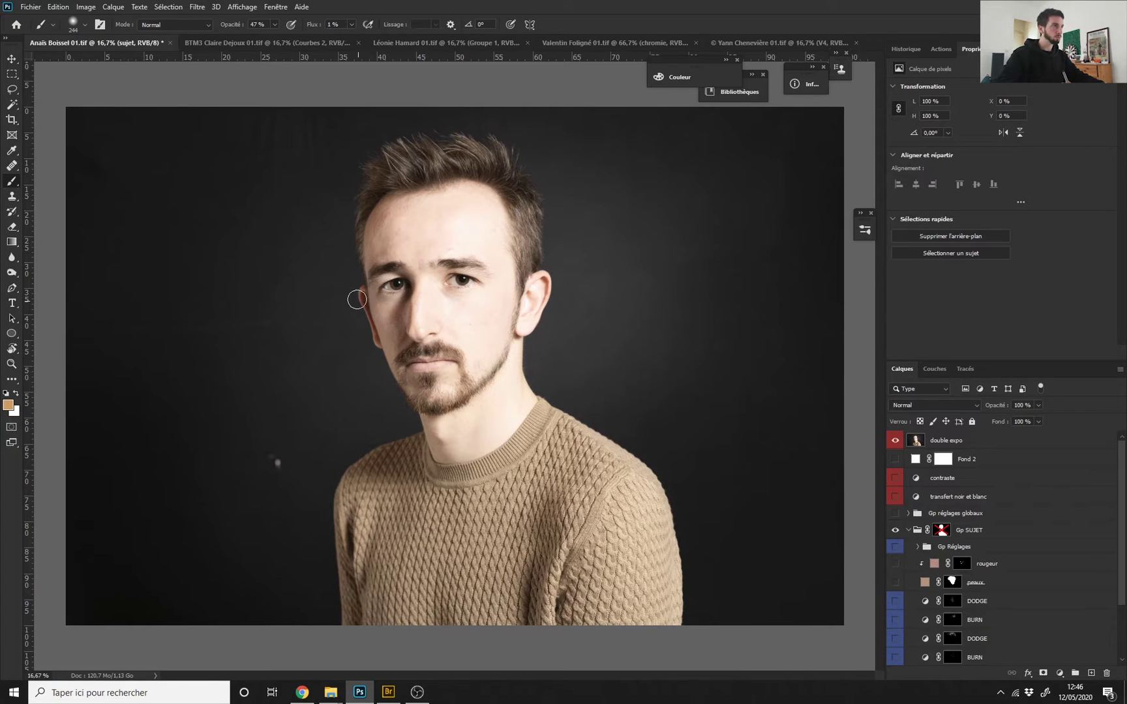
left_click(886, 459)
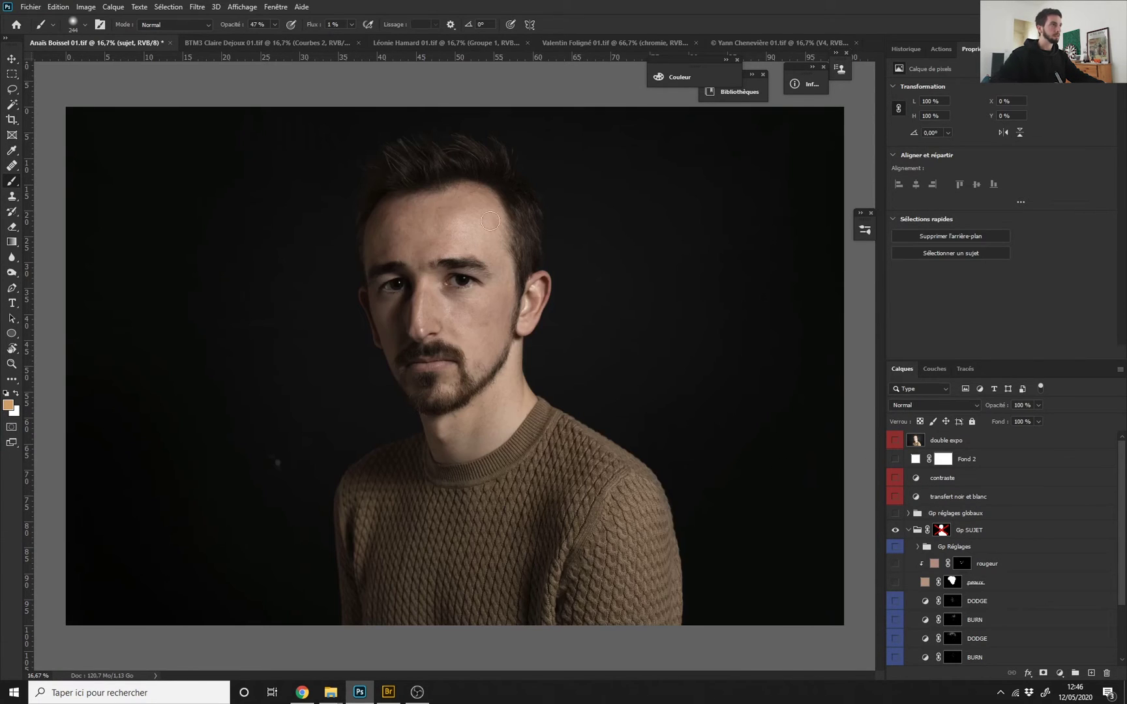
scroll(370, 242, "up", 1)
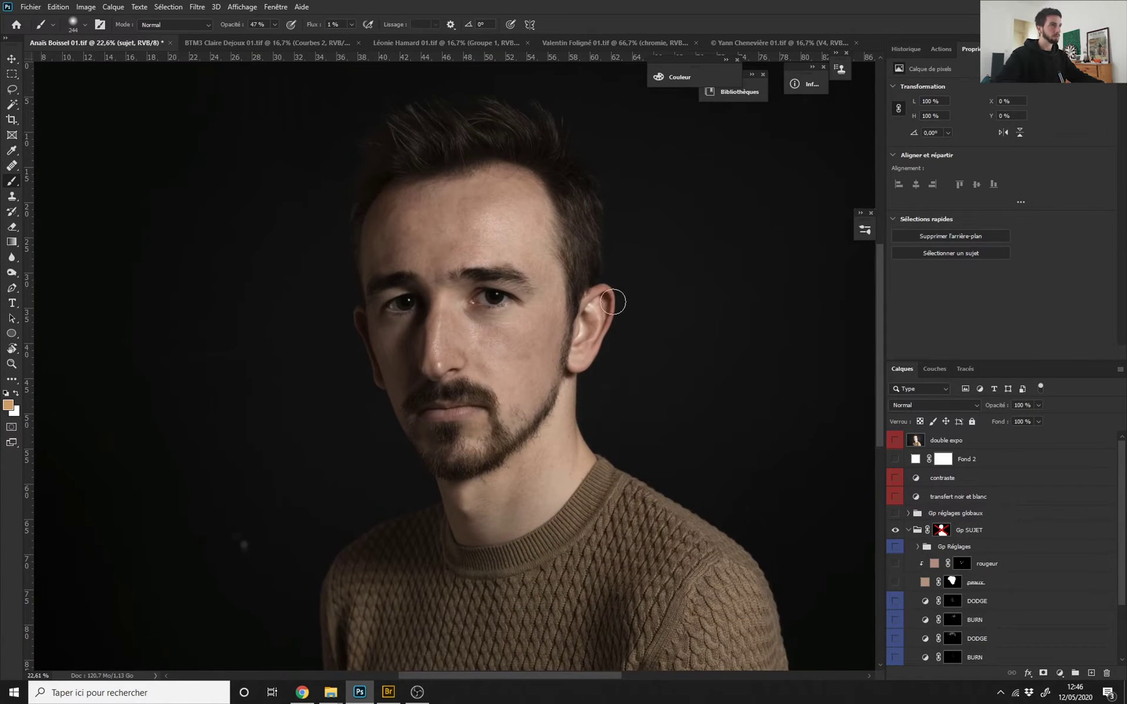
scroll(409, 433, "down", 2)
left_click(896, 442)
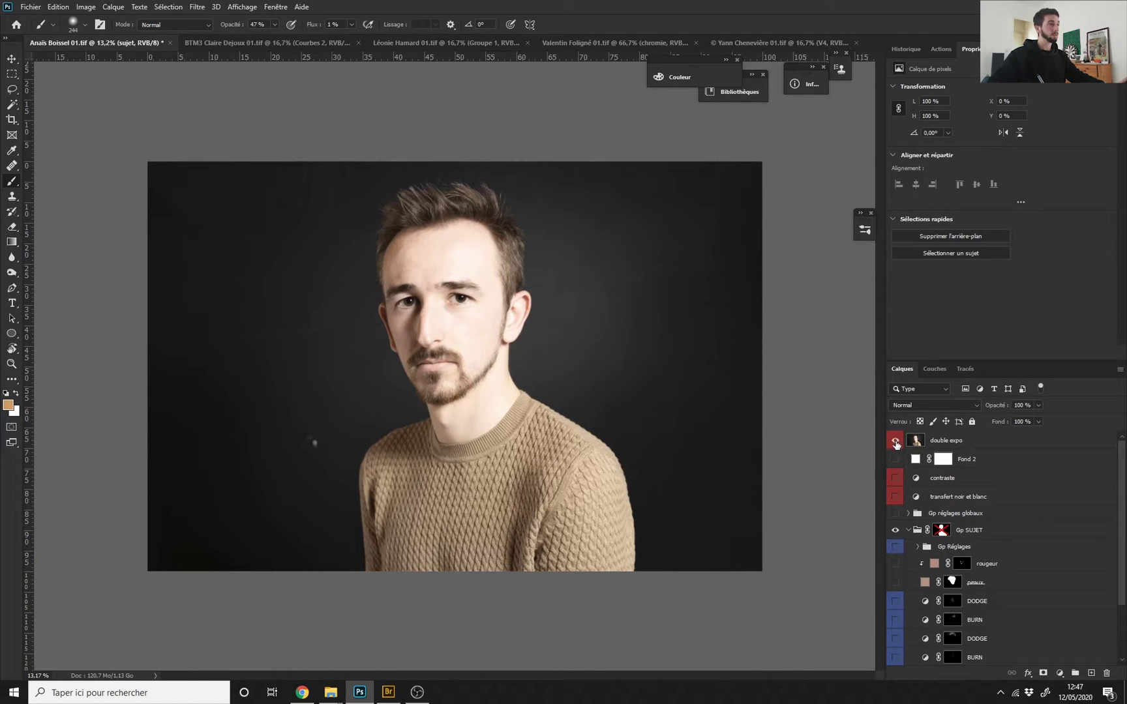
left_click(895, 441)
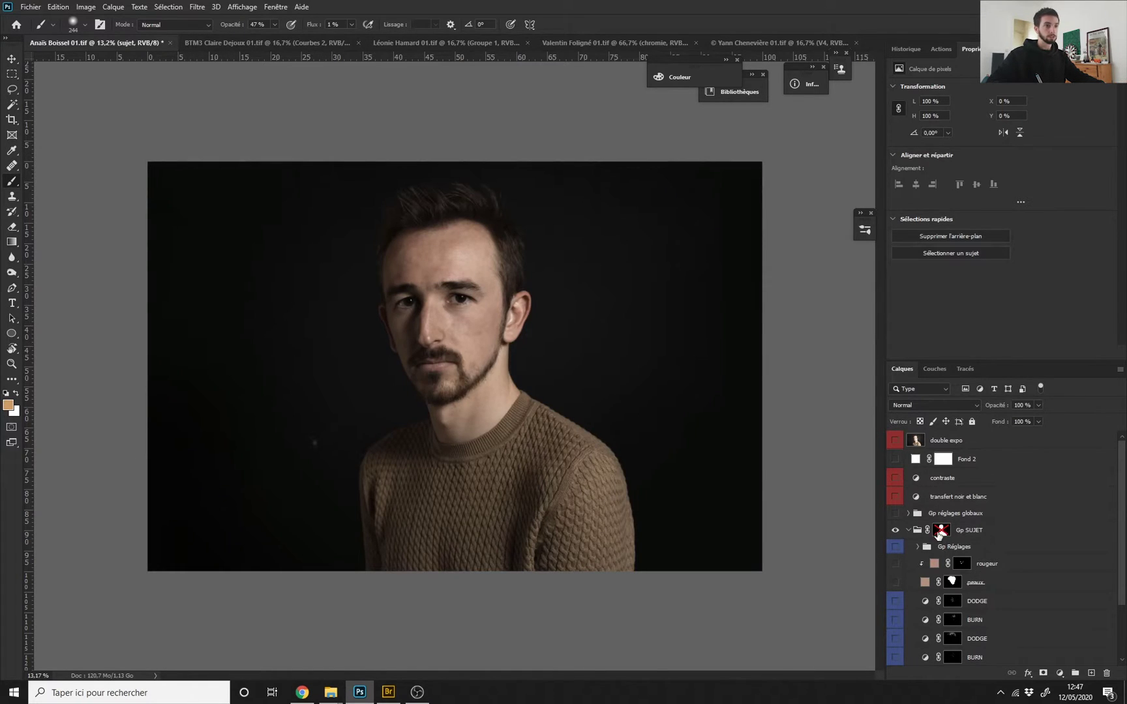
Re-enable the Gp SUJET group's mask, and show the expanded Gp FOND group with only its backup layer visible.
left_click(939, 530)
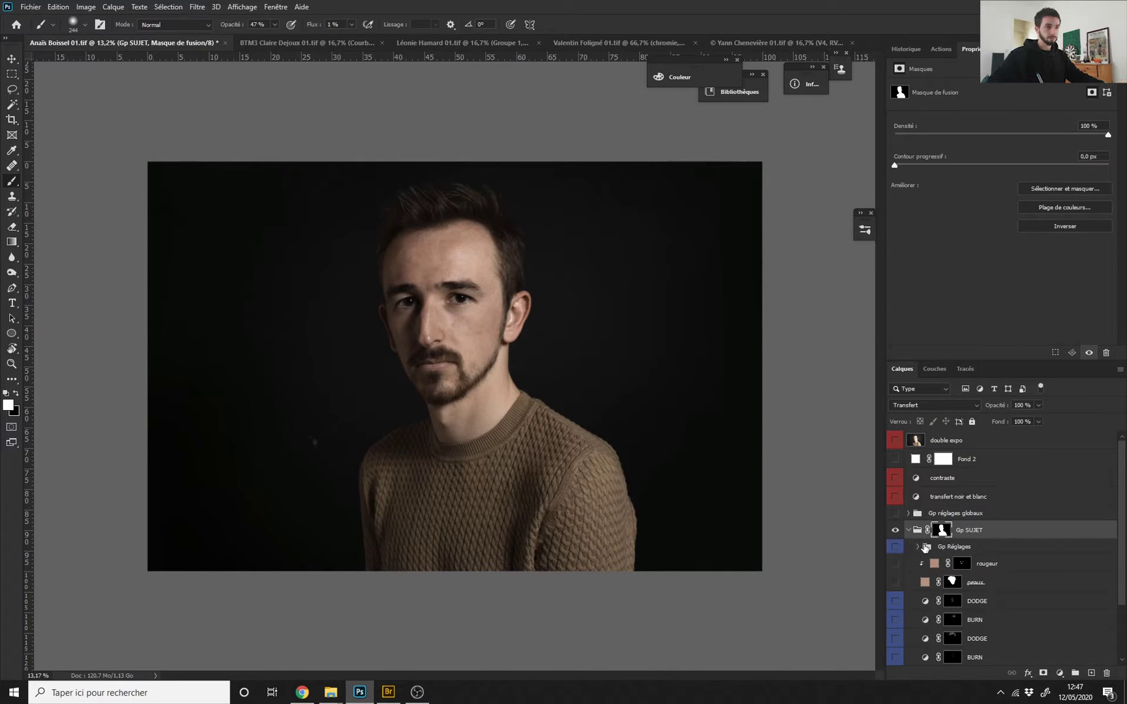
left_click(909, 530)
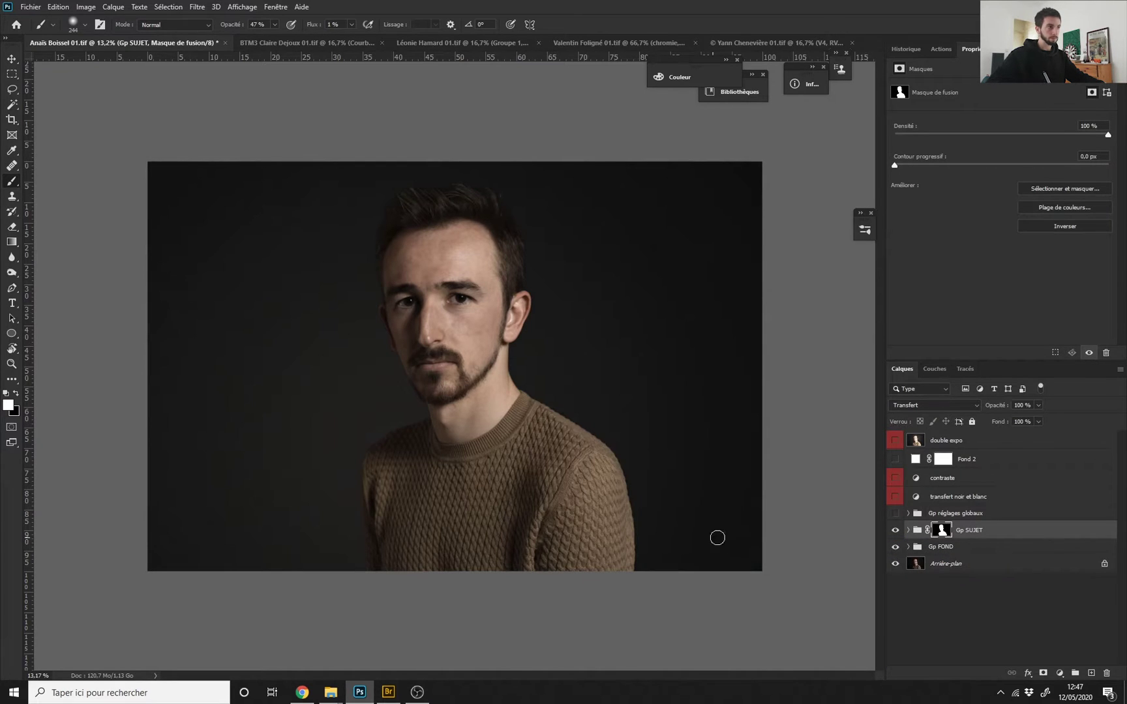
left_click(908, 547)
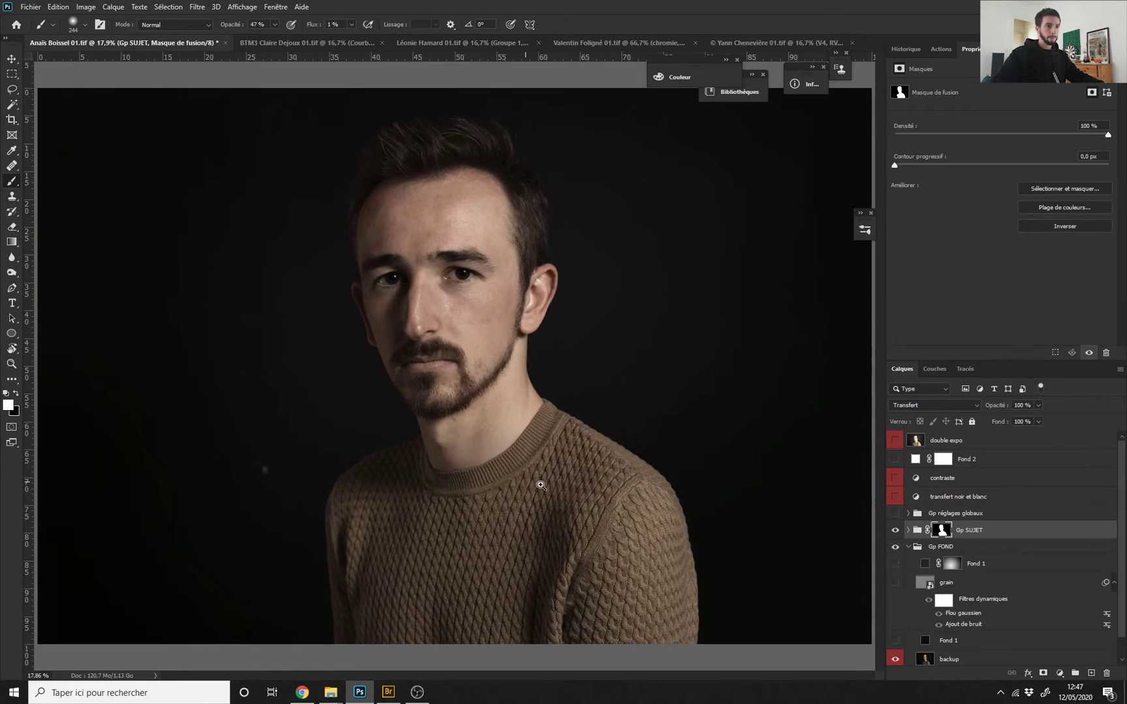
Display the Gp SUJET mask on its own and examine its cutout edges around the hair and ears.
key("ctrl+0")
left_click(940, 534, "alt")
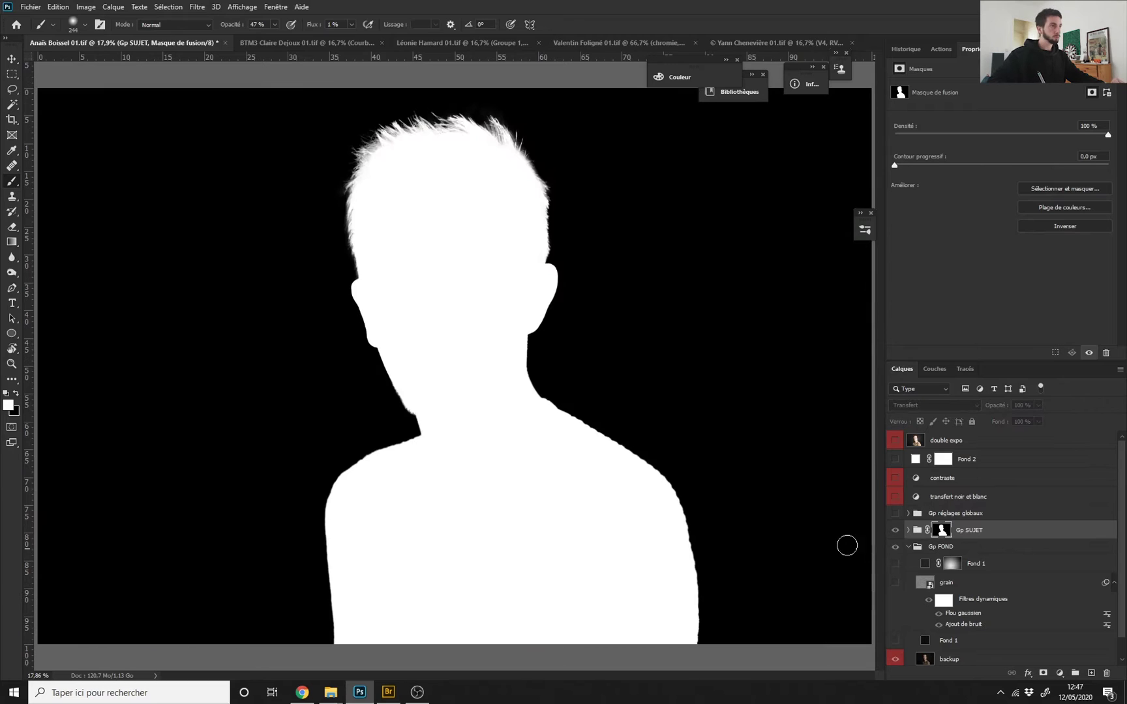
scroll(373, 234, "up", 1)
left_click_drag(354, 256, 344, 377)
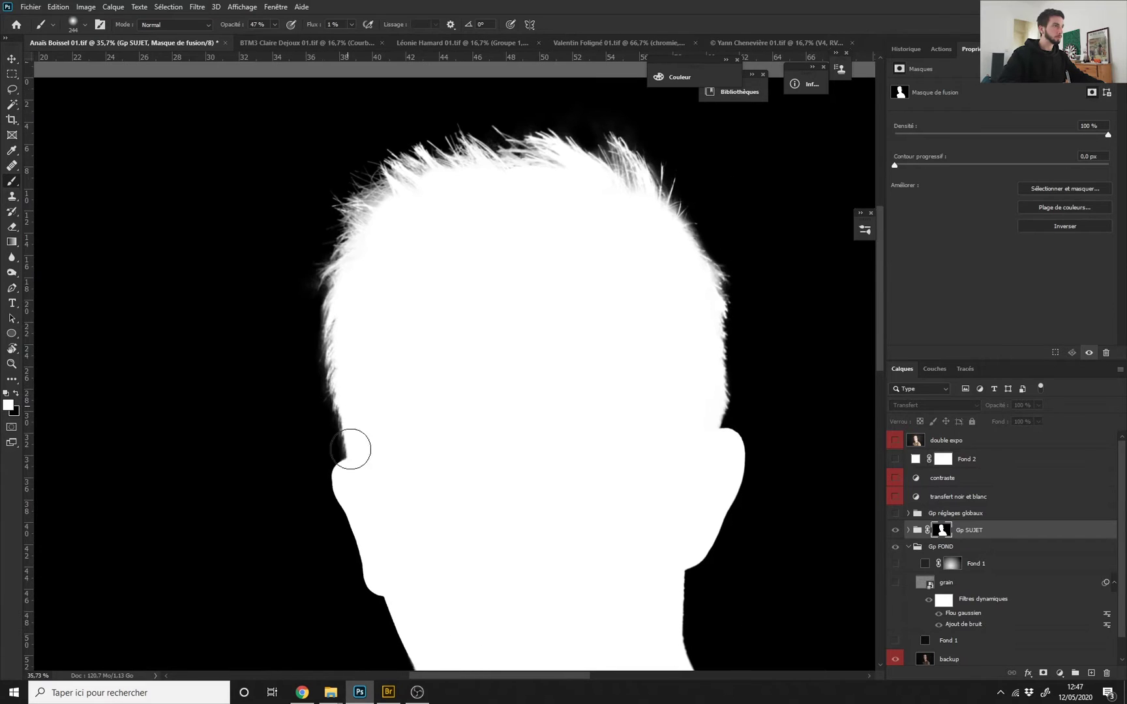
Examine the Gp SUJET mask's edges along the neck and shoulders, and return to the portrait view.
left_click_drag(627, 560, 631, 379)
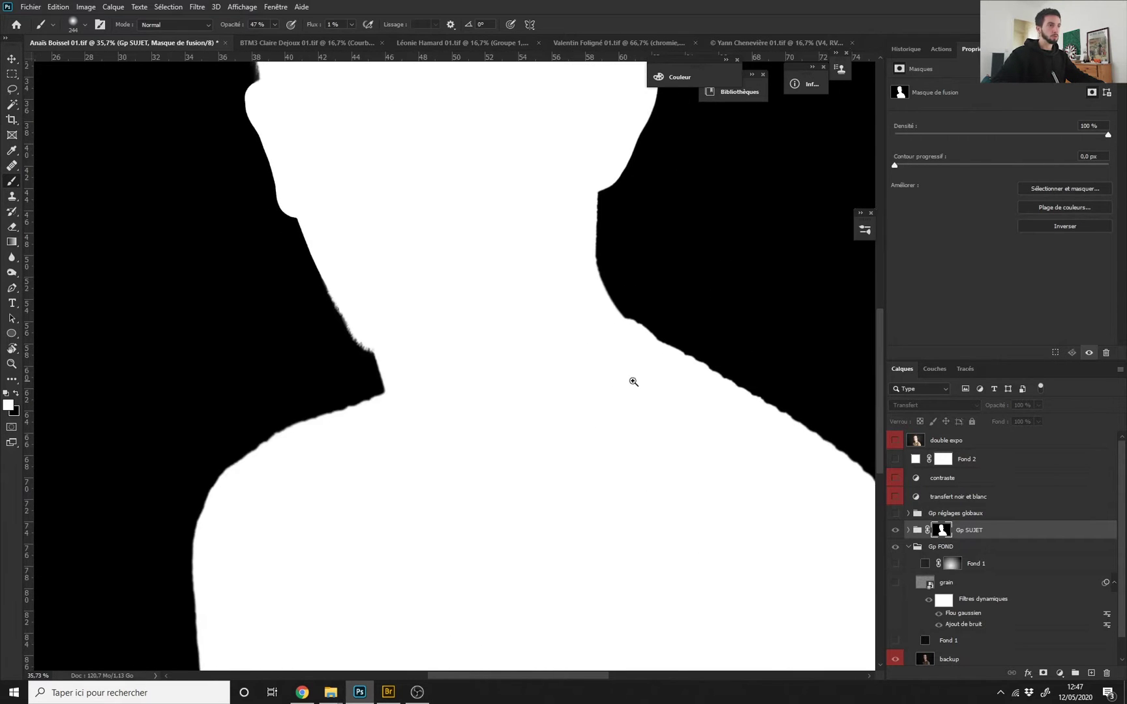
scroll(587, 493, "down", 3)
left_click_drag(469, 493, 503, 493)
left_click_drag(771, 465, 614, 412)
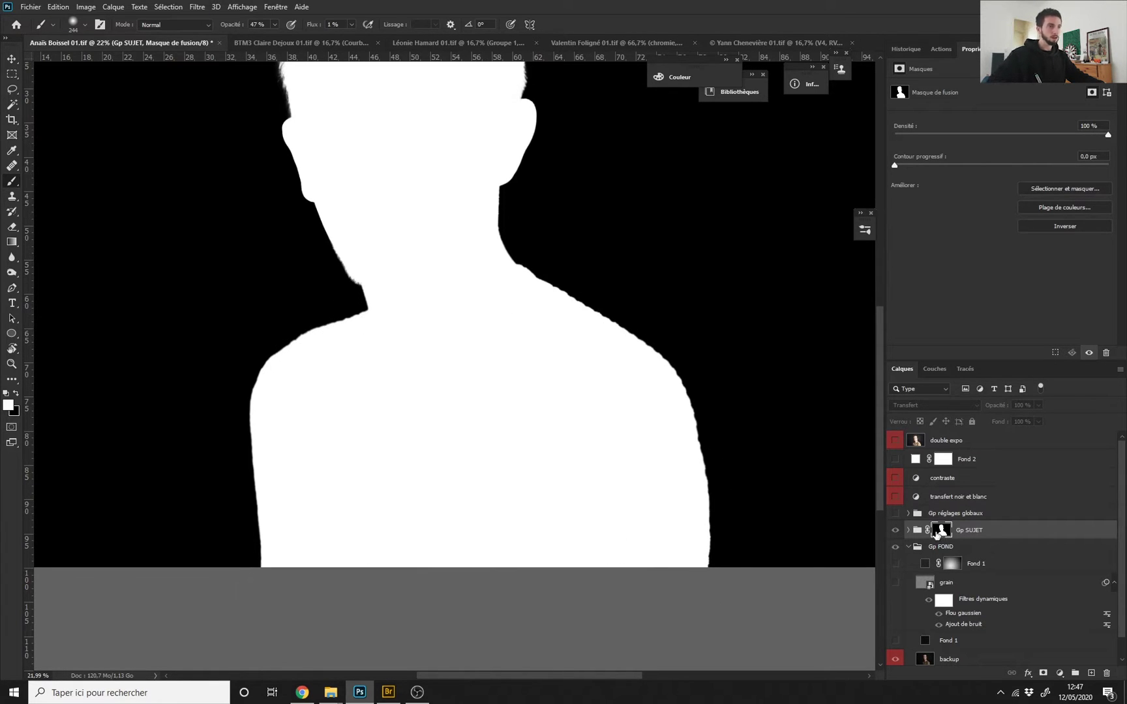
left_click_drag(496, 335, 498, 400)
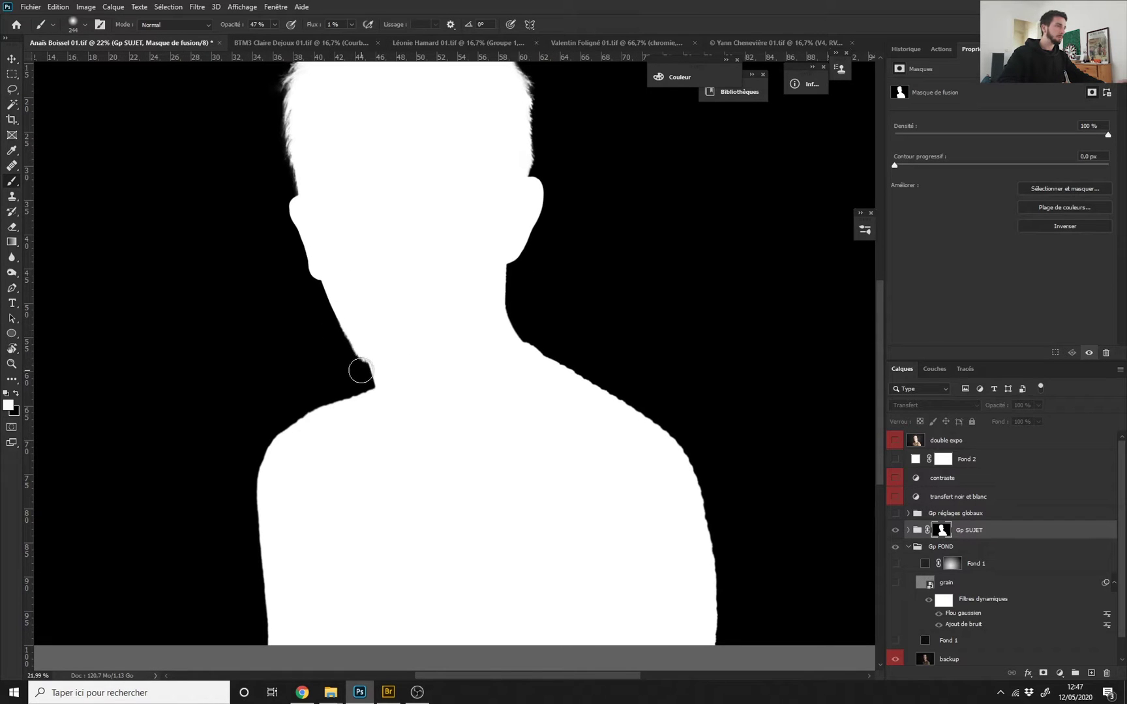
left_click_drag(490, 289, 498, 311)
left_click(946, 534, "alt")
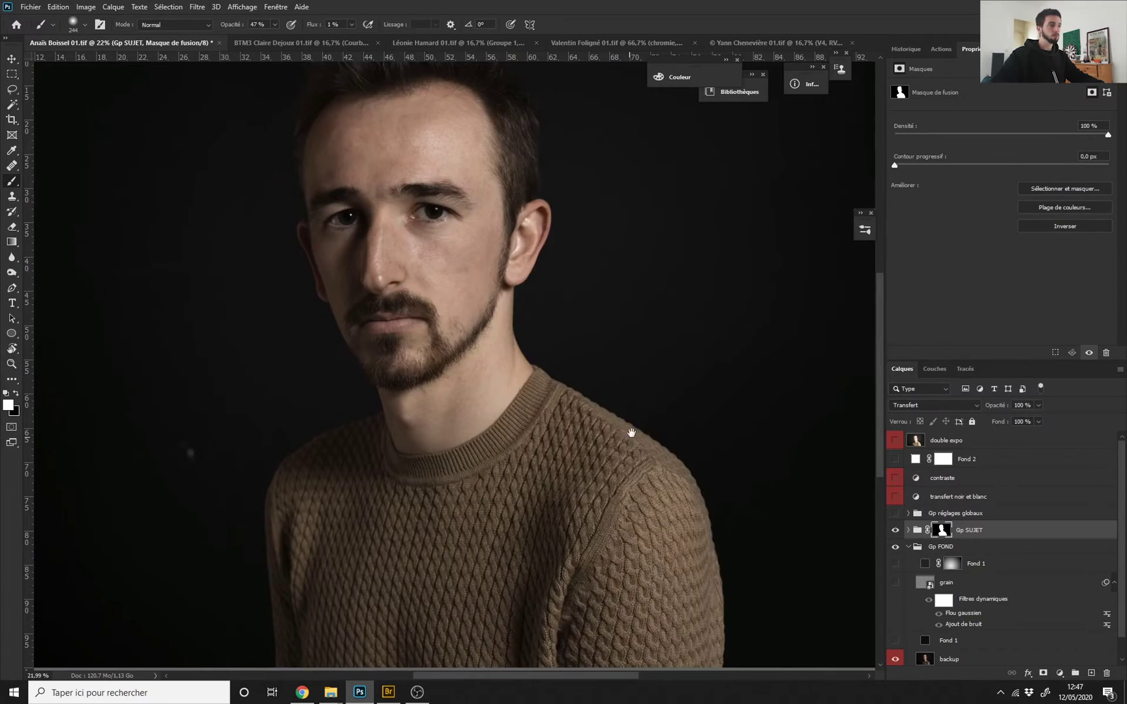
Examine the subject's hair and head outline against the dark background in the portrait.
scroll(629, 432, "up", 8)
left_click_drag(658, 464, 624, 463)
left_click_drag(658, 454, 489, 450)
left_click_drag(489, 450, 626, 457)
left_click_drag(489, 313, 613, 494)
scroll(613, 494, "down", 1)
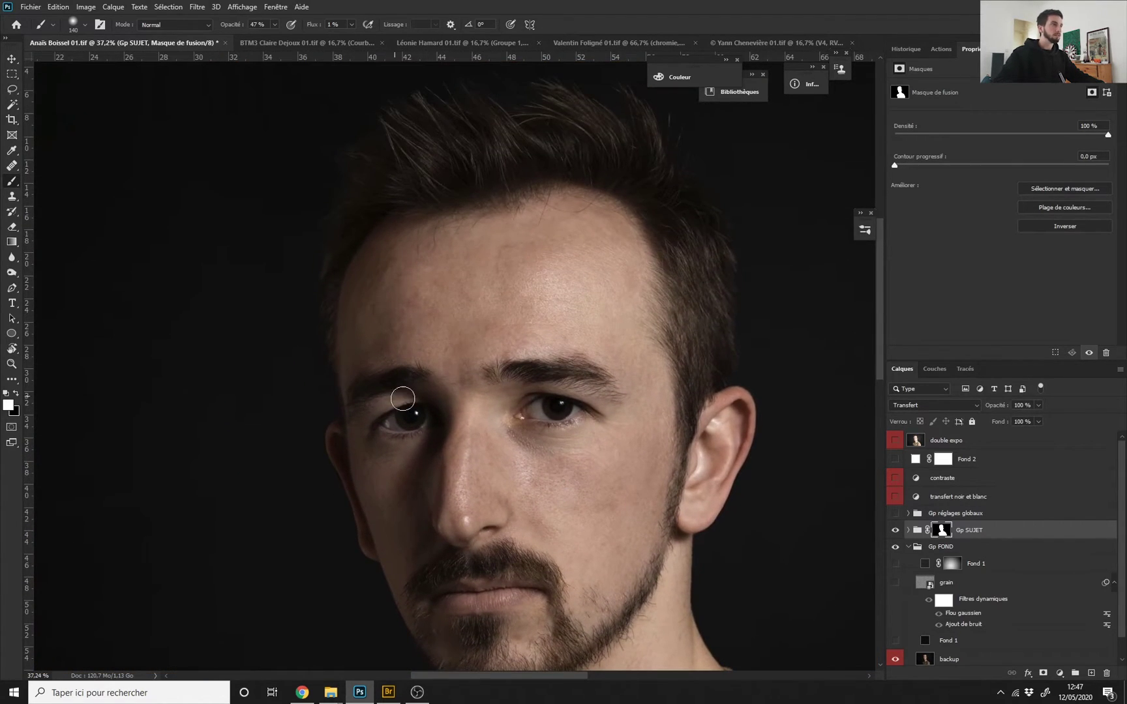
scroll(443, 385, "up", 5)
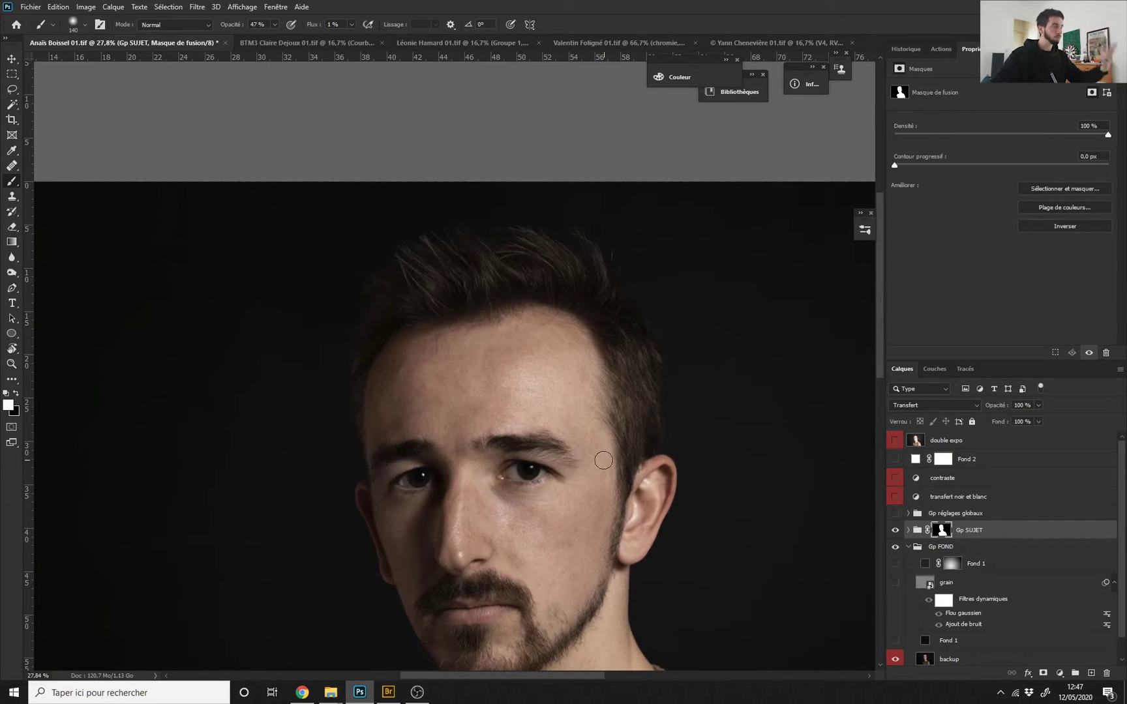
Inspect the Gp SUJET mask's hair cutout on its own, and return to the whole portrait.
left_click(941, 532, "alt")
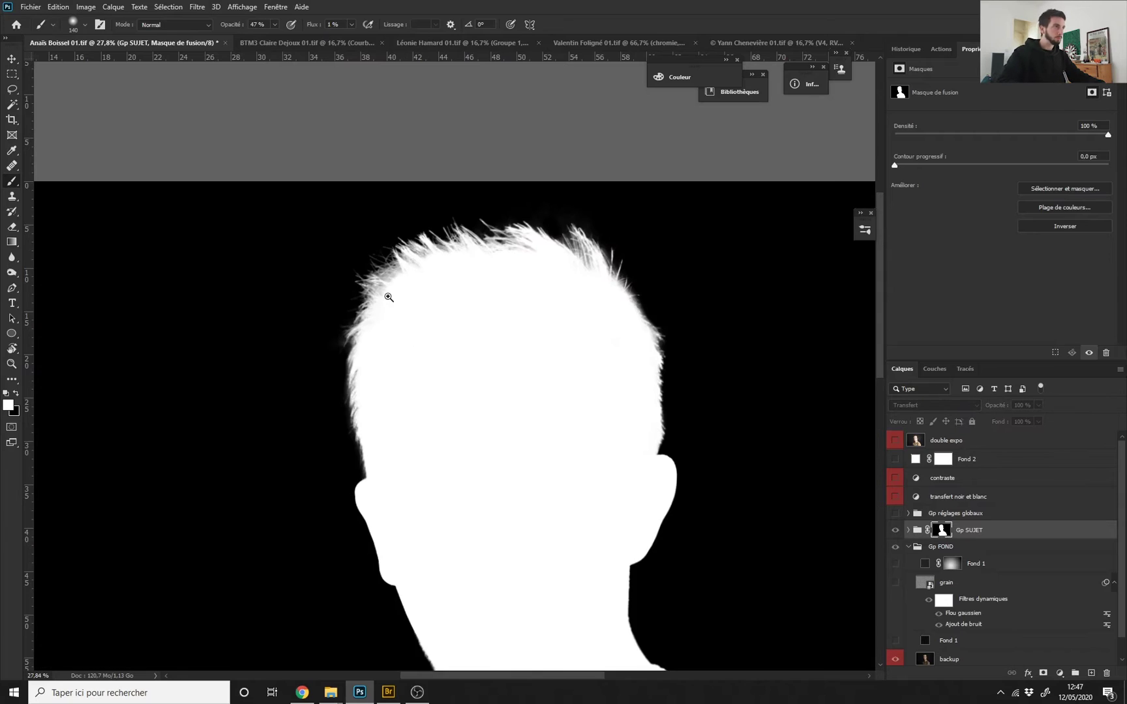
scroll(382, 297, "up", 3)
scroll(300, 417, "down", 3)
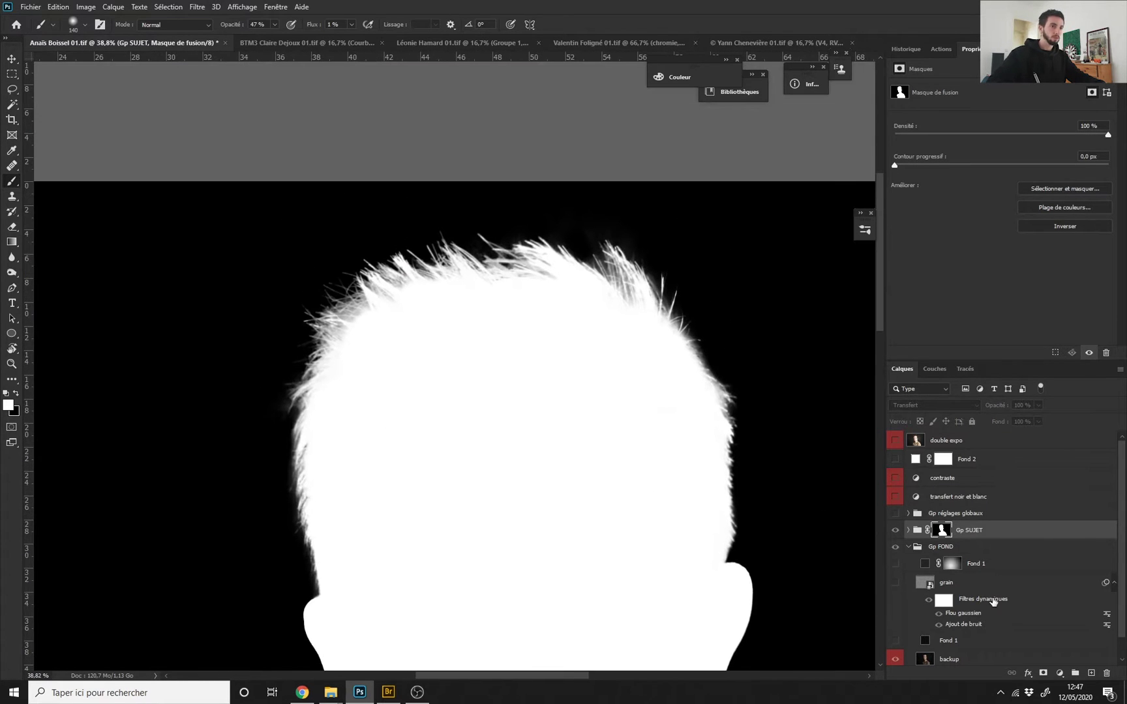
left_click(941, 531, "alt")
scroll(533, 434, "down", 3)
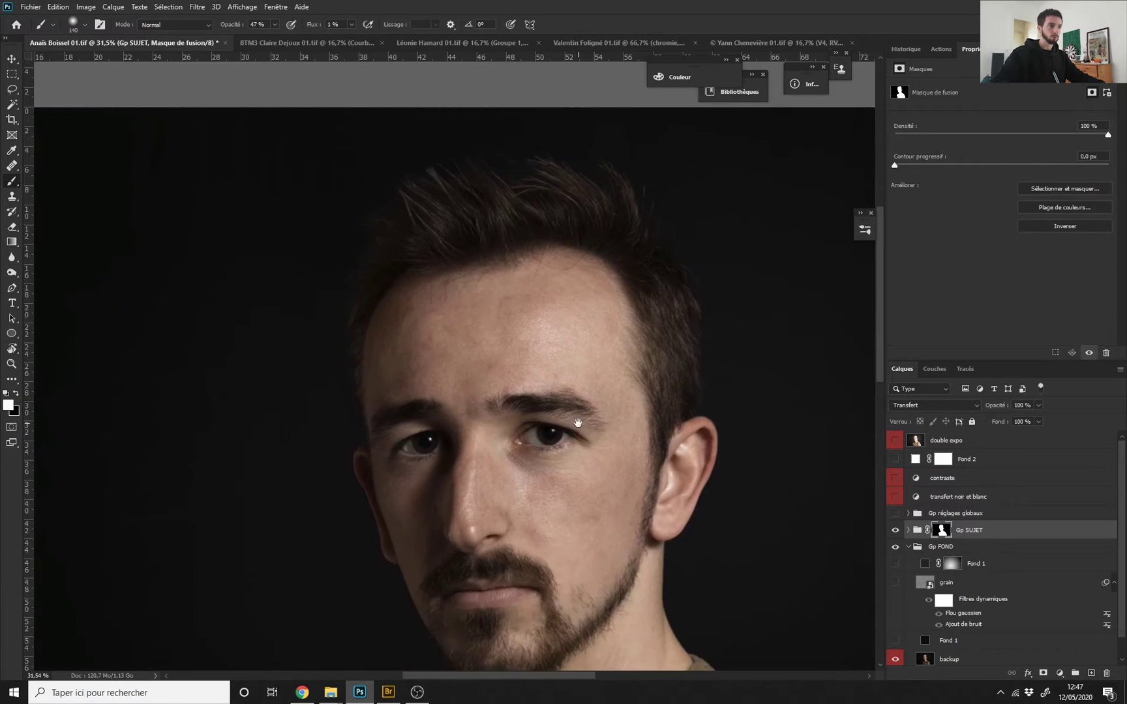
scroll(474, 413, "up", 1)
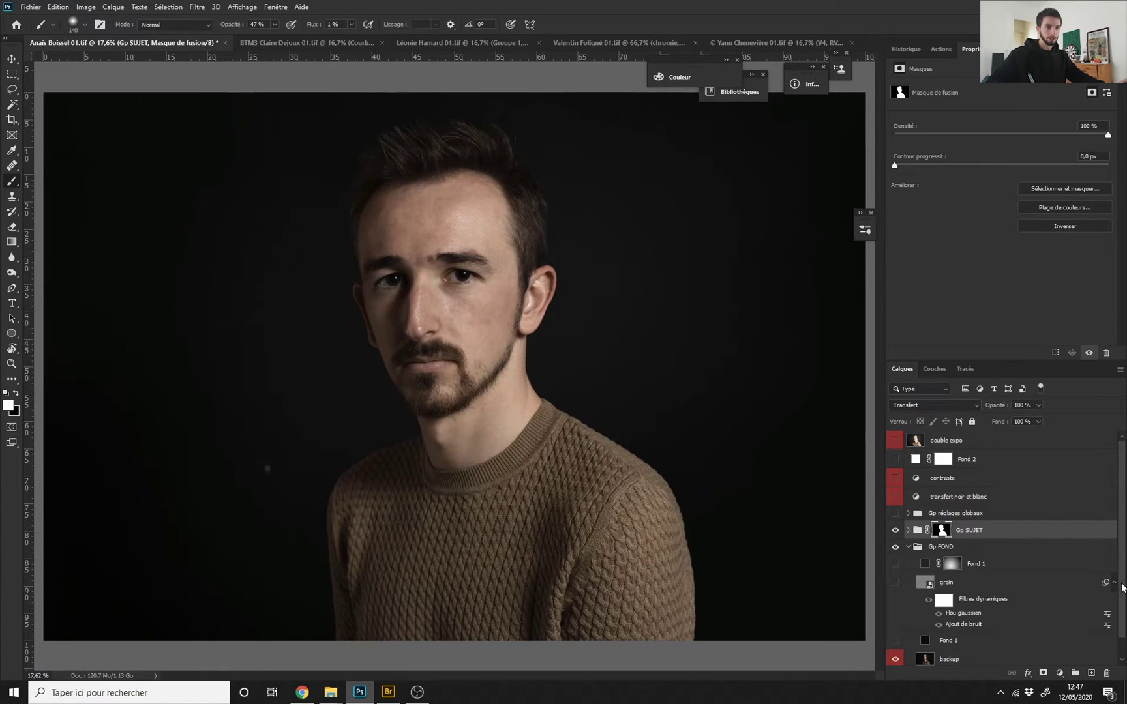
Show the solid Fond 1, grain and masked Fond 1 layers in the Gp FOND group.
left_click_drag(1123, 587, 1119, 608)
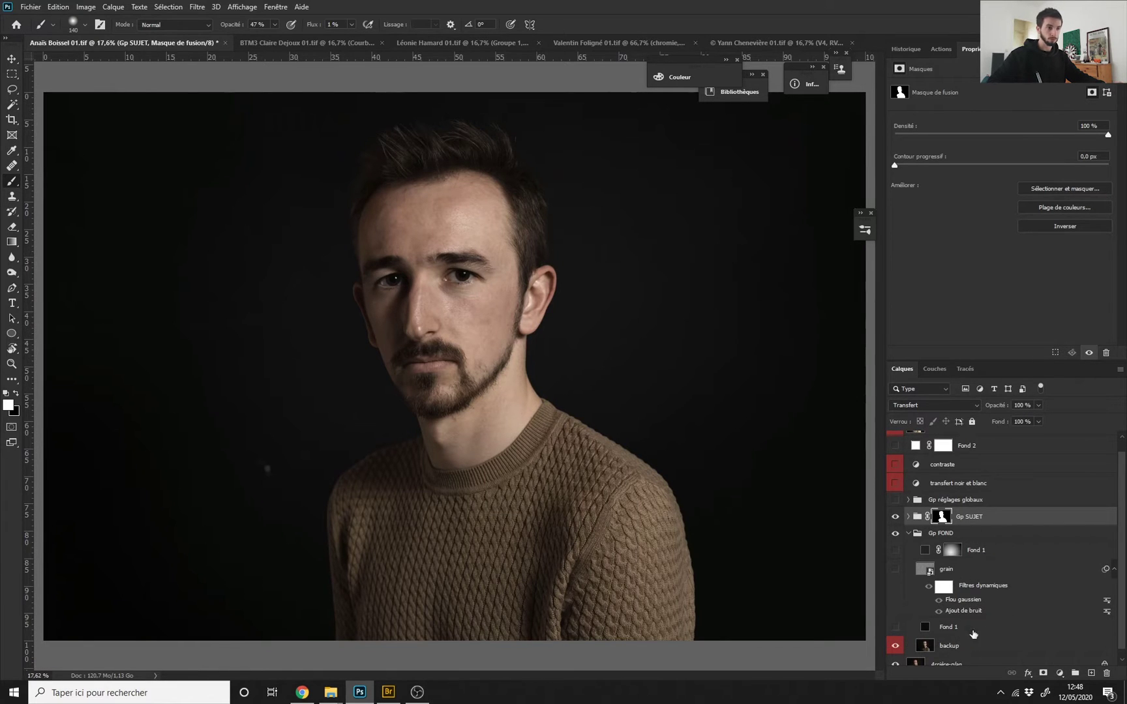
left_click(896, 627)
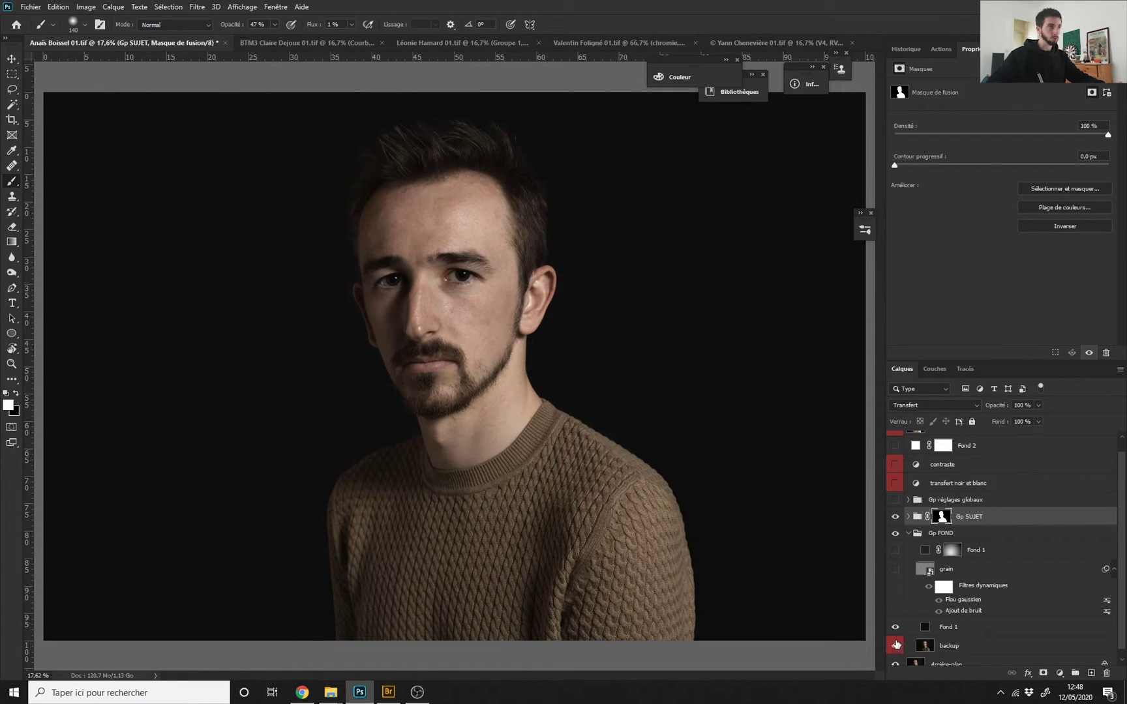
left_click(971, 634)
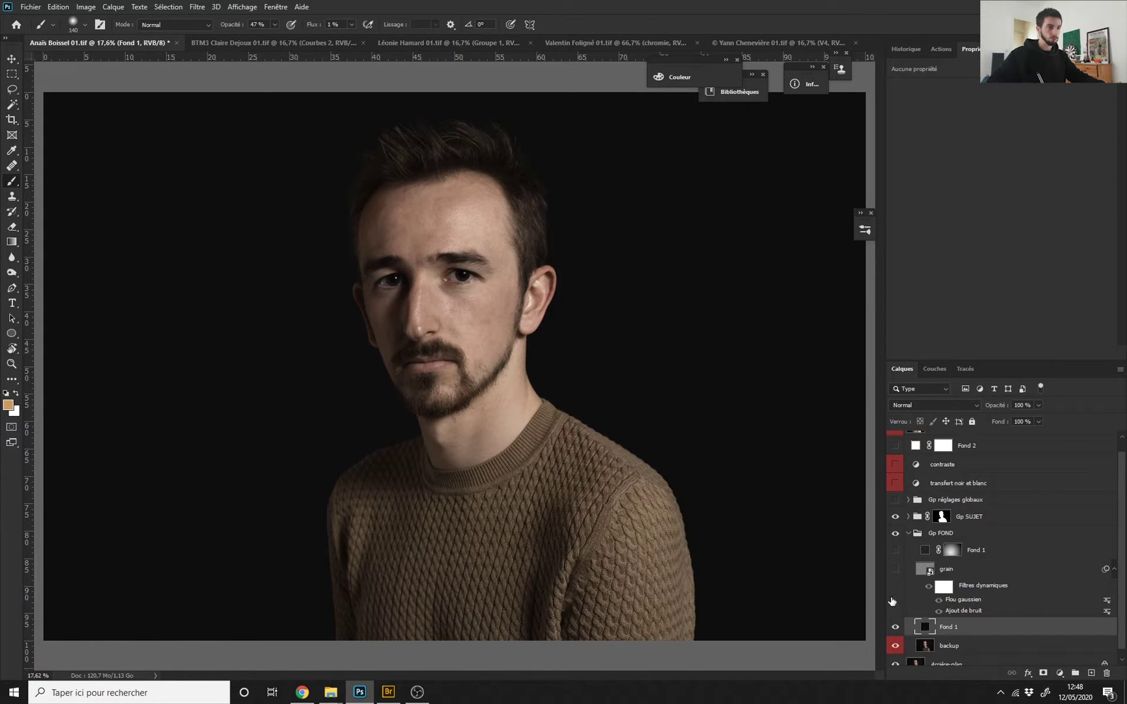
left_click(897, 573)
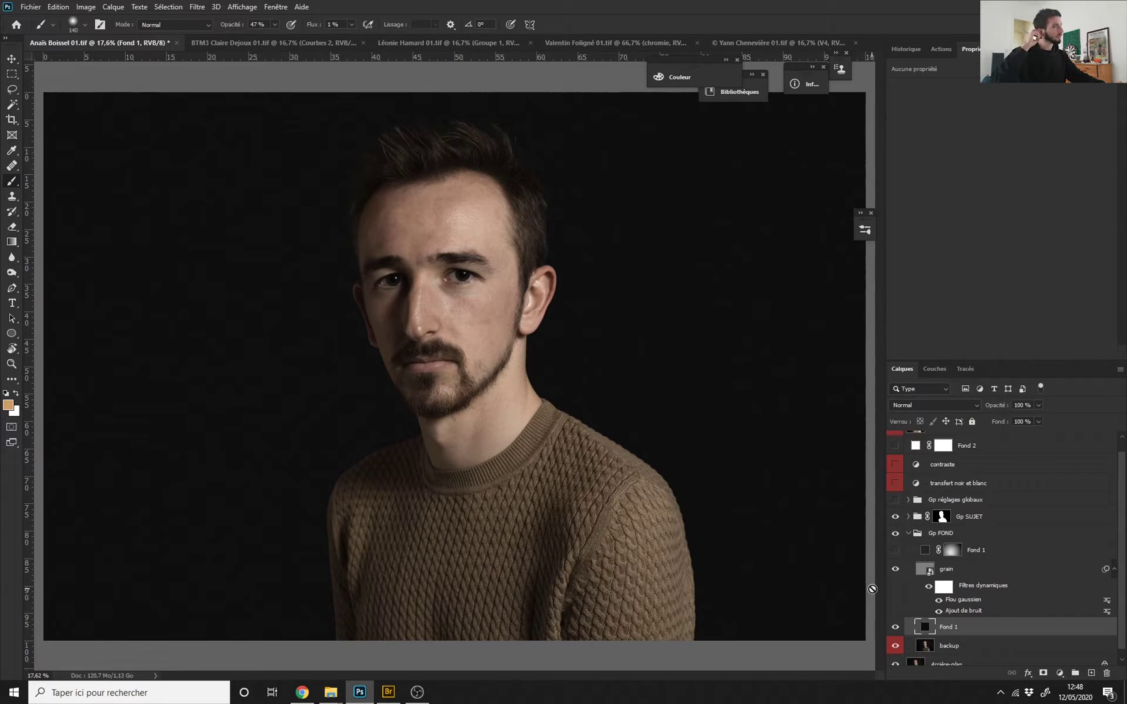
left_click(895, 549)
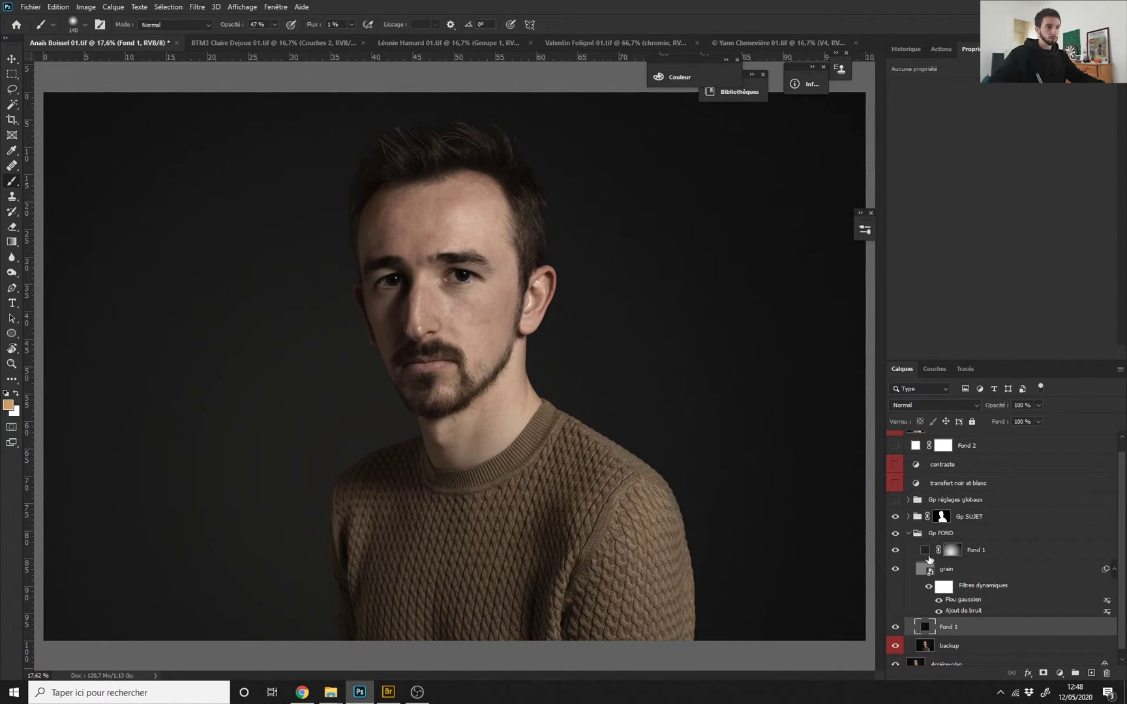
Inspect the fill colours of the lower solid Fond 1 layer and the upper masked Fond 1 layer.
left_click(925, 552)
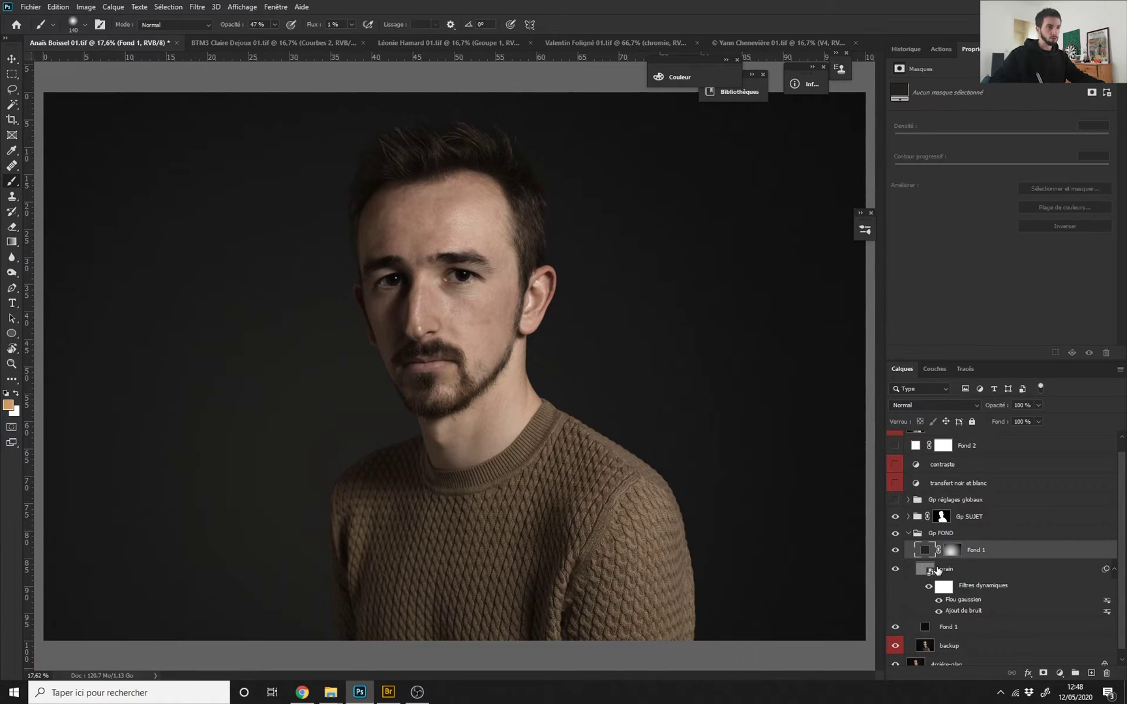
double_click(925, 628)
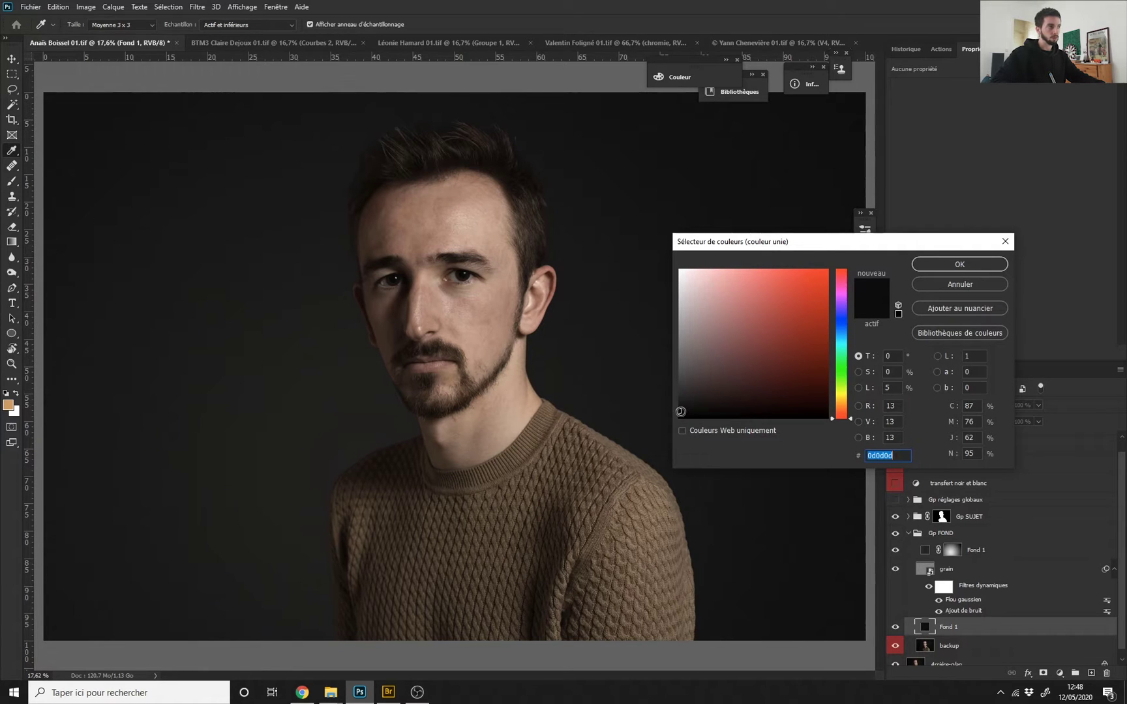
left_click(1005, 241)
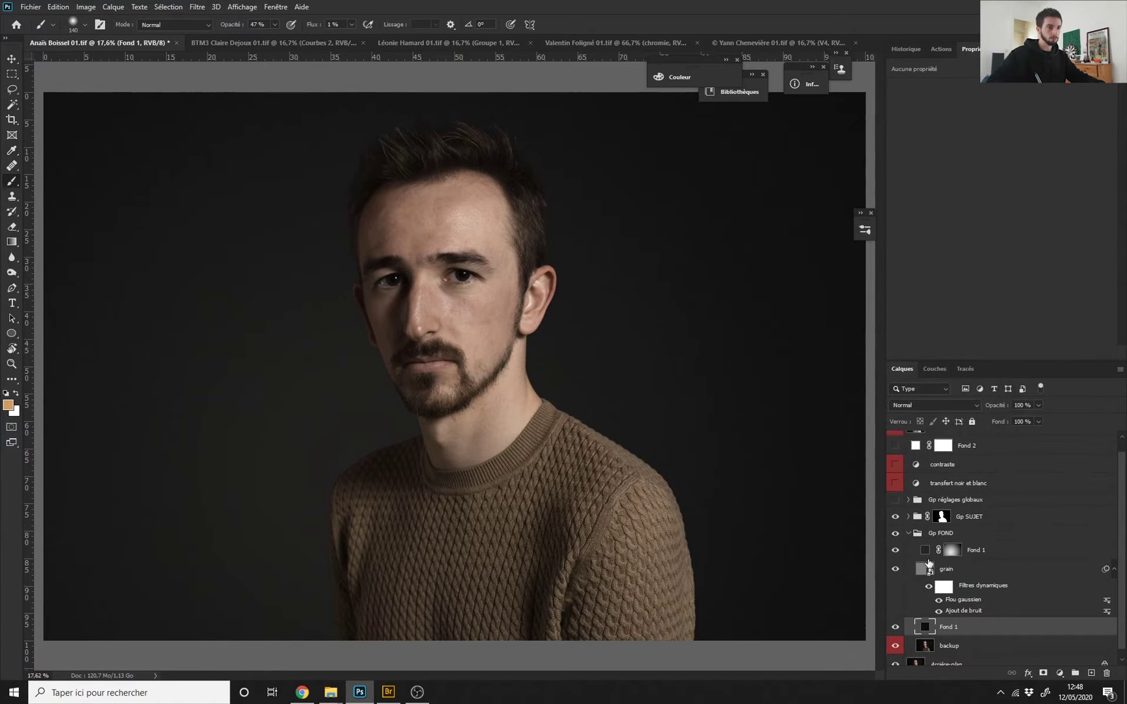
double_click(925, 549)
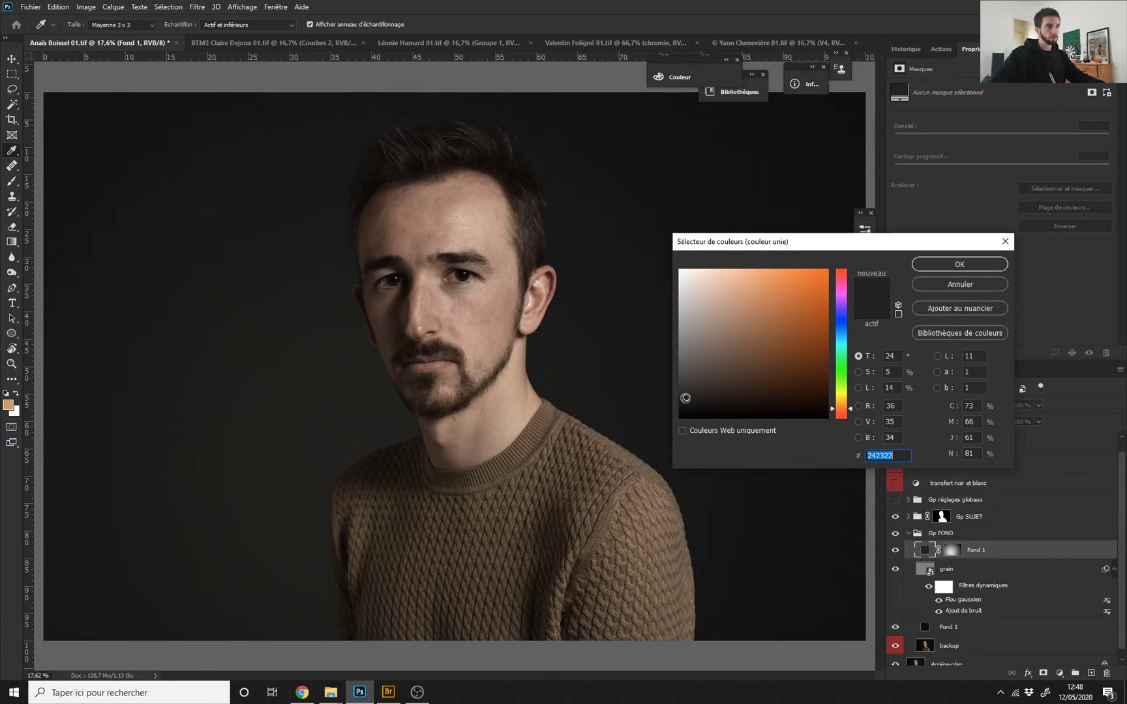
left_click(983, 264)
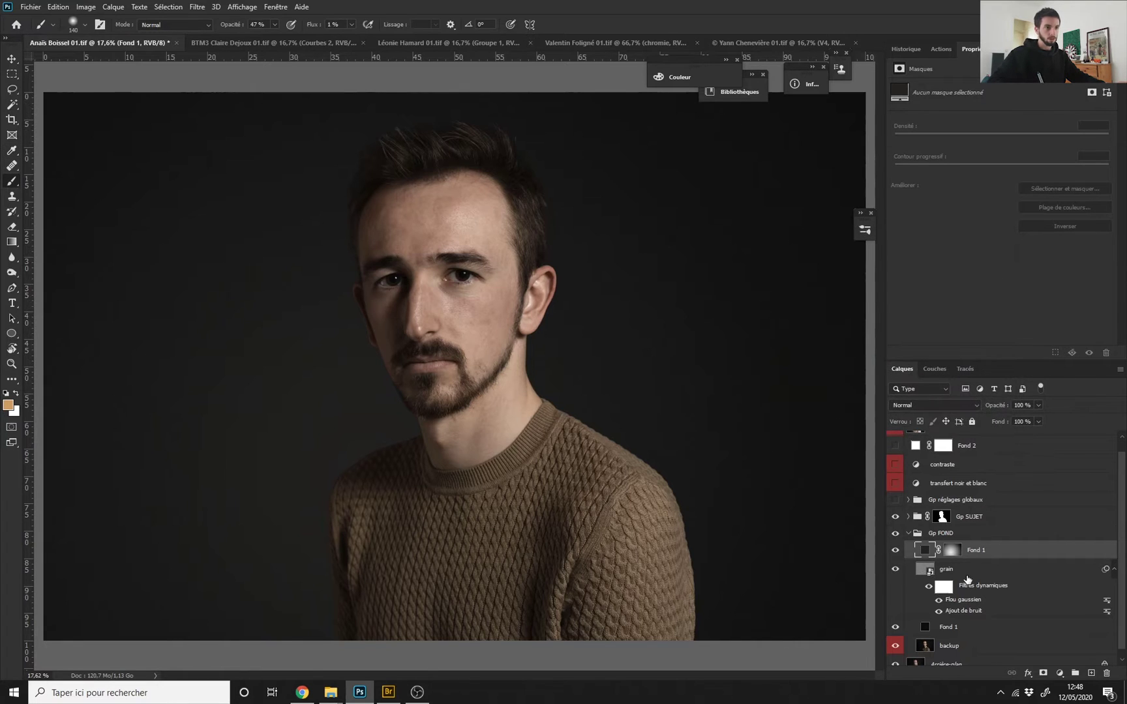
Display the upper Fond 1 layer's gradient mask on its own, and return to the full portrait.
left_click(952, 553, "alt")
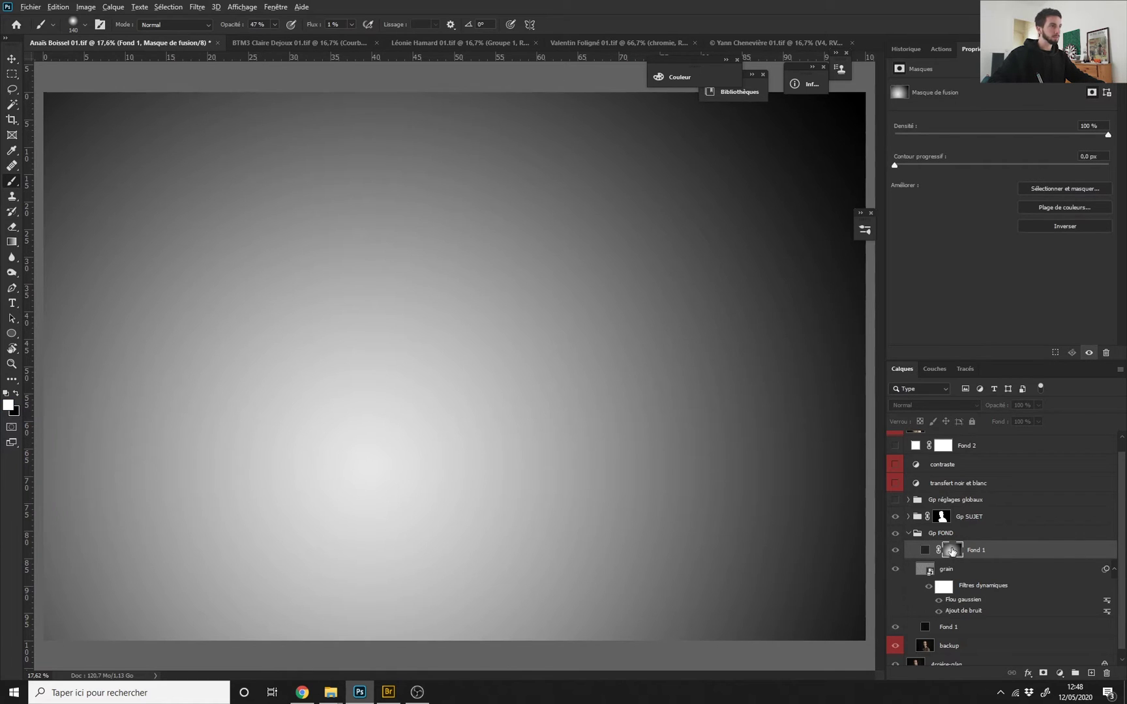
left_click(952, 552, "alt")
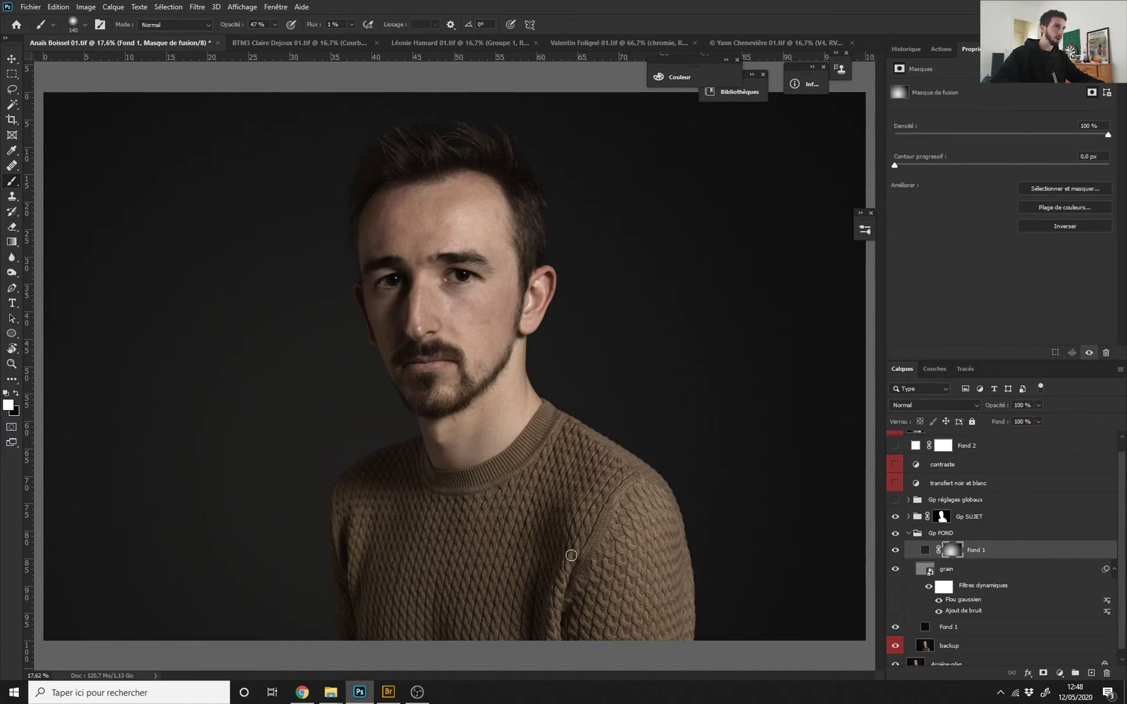
scroll(469, 391, "down", 3)
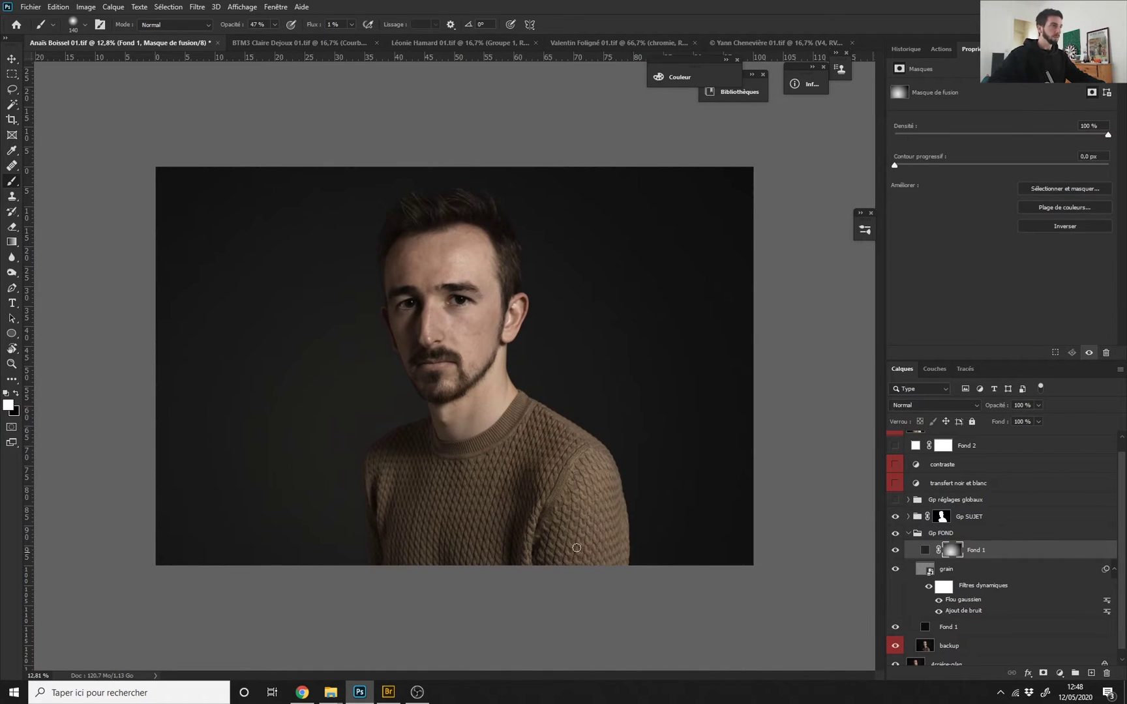
Compare the background gradient up close without and with the grain layer, leaving that layer visible.
scroll(402, 415, "up", 8)
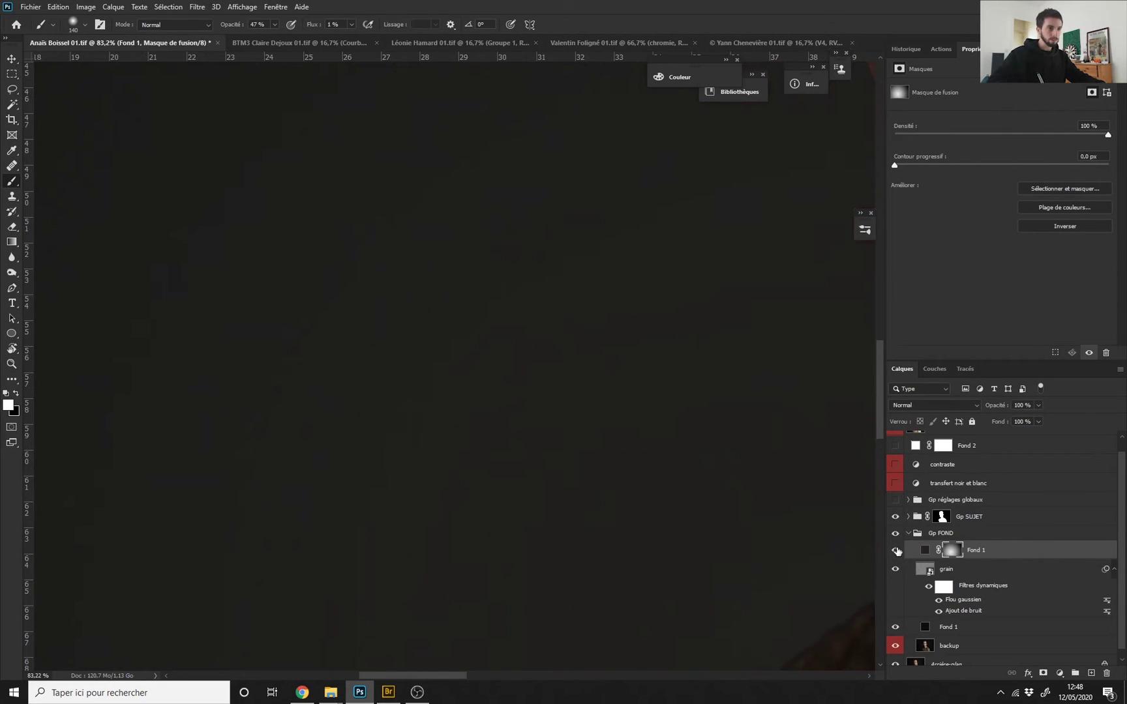
scroll(569, 453, "down", 5)
scroll(764, 536, "up", 3)
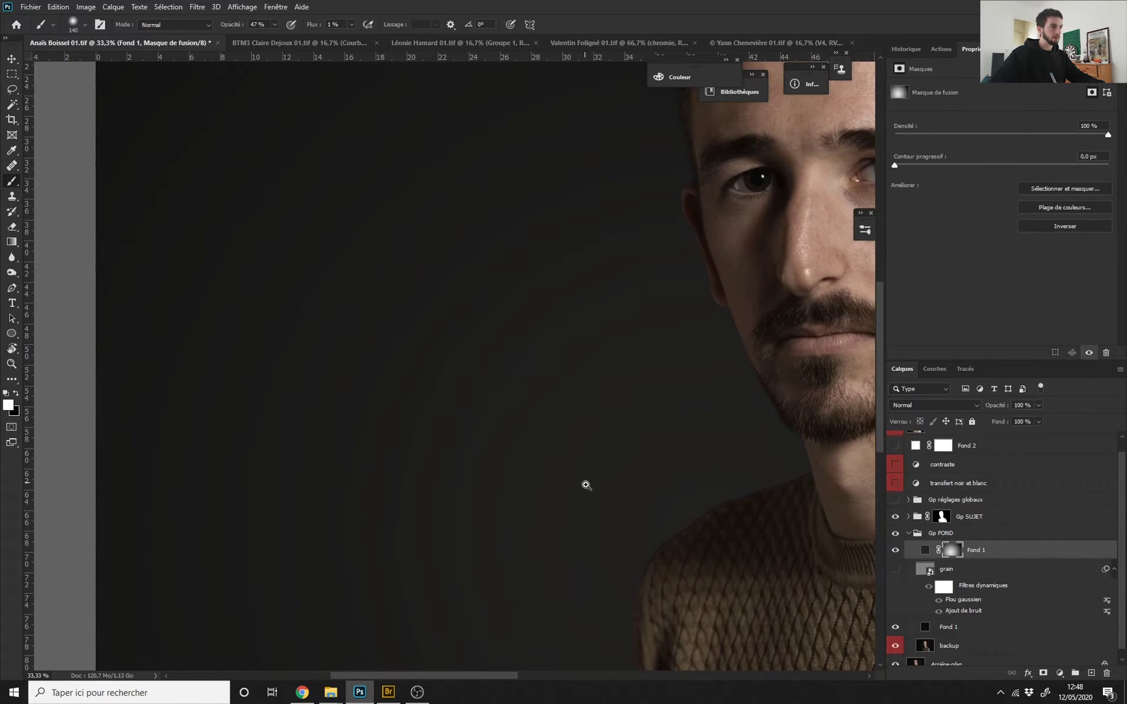
scroll(587, 485, "up", 2)
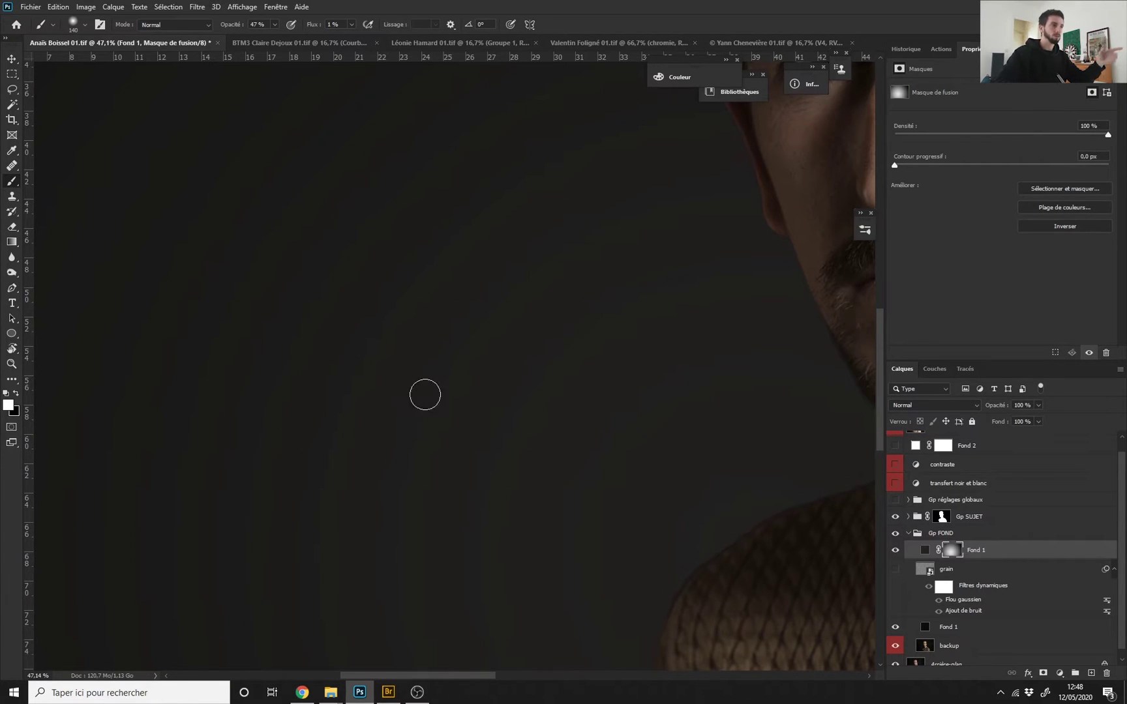
left_click(894, 570)
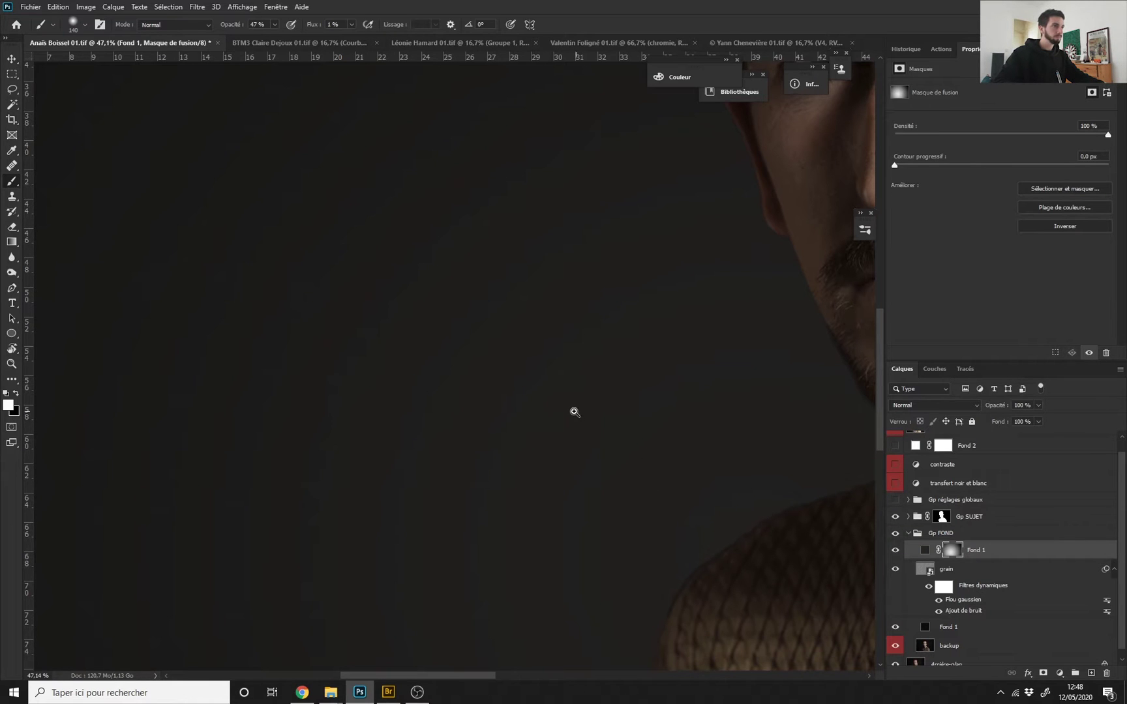
scroll(573, 408, "down", 3)
scroll(587, 430, "down", 3)
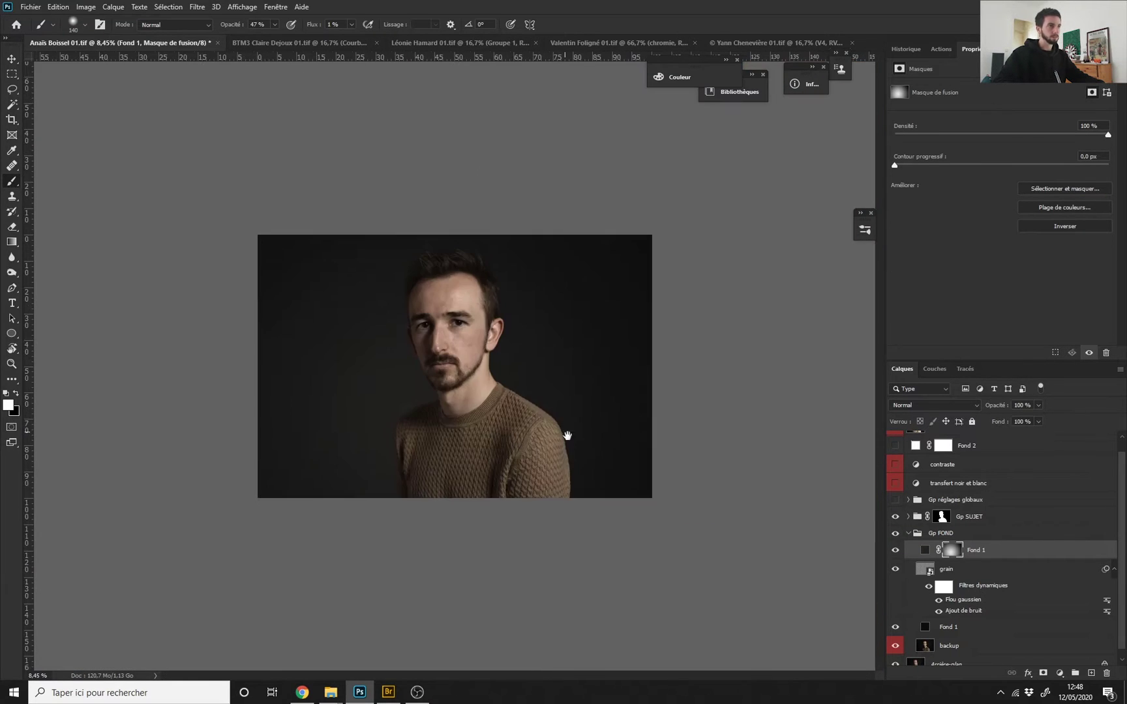
scroll(568, 438, "up", 3)
Collapse the Gp FOND group and expand the Gp SUJET group to review its layers.
left_click(908, 534)
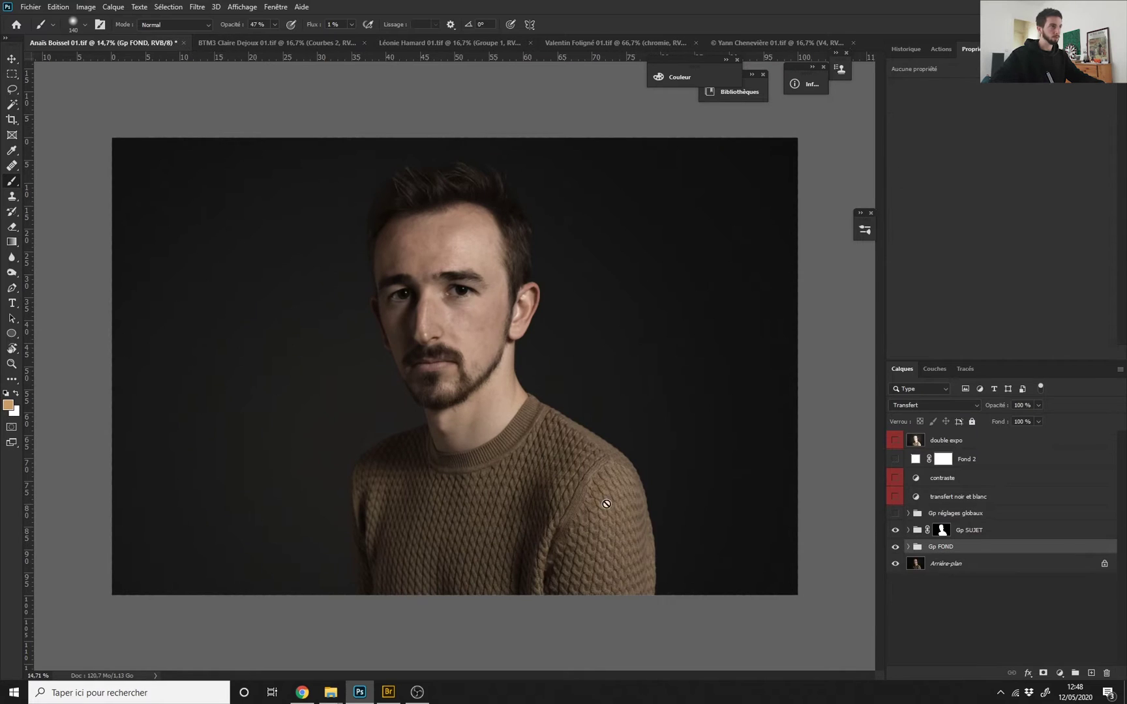
scroll(460, 465, "up", 1)
left_click(907, 532)
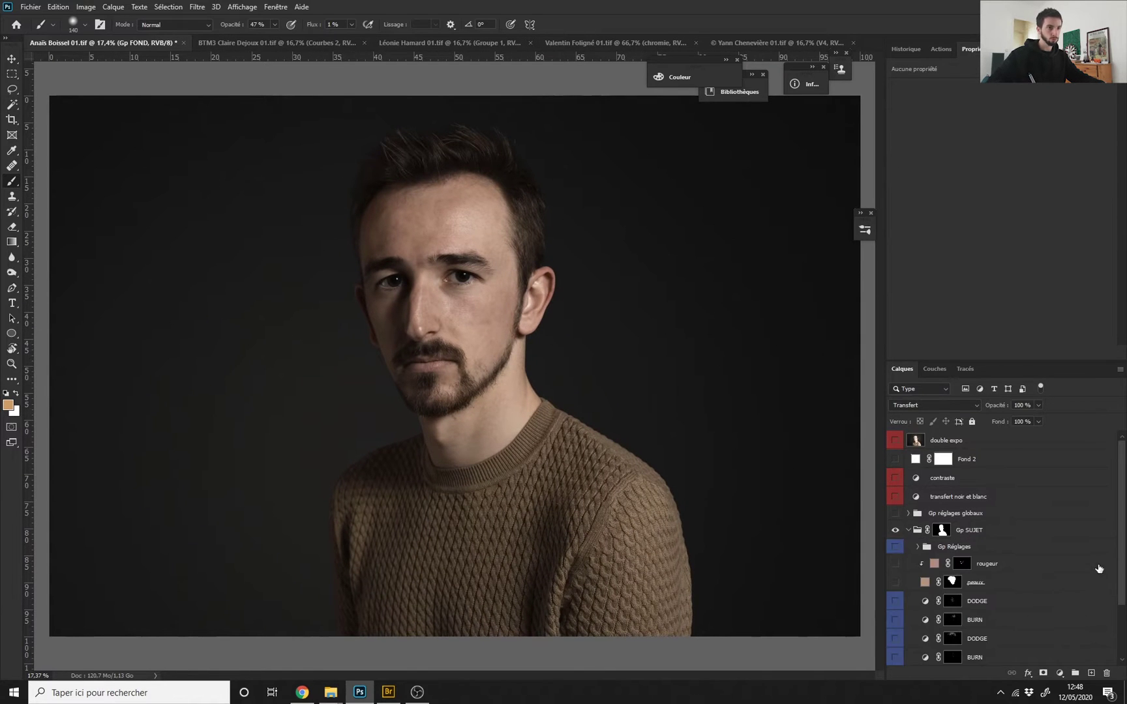
scroll(919, 574, "down", 2)
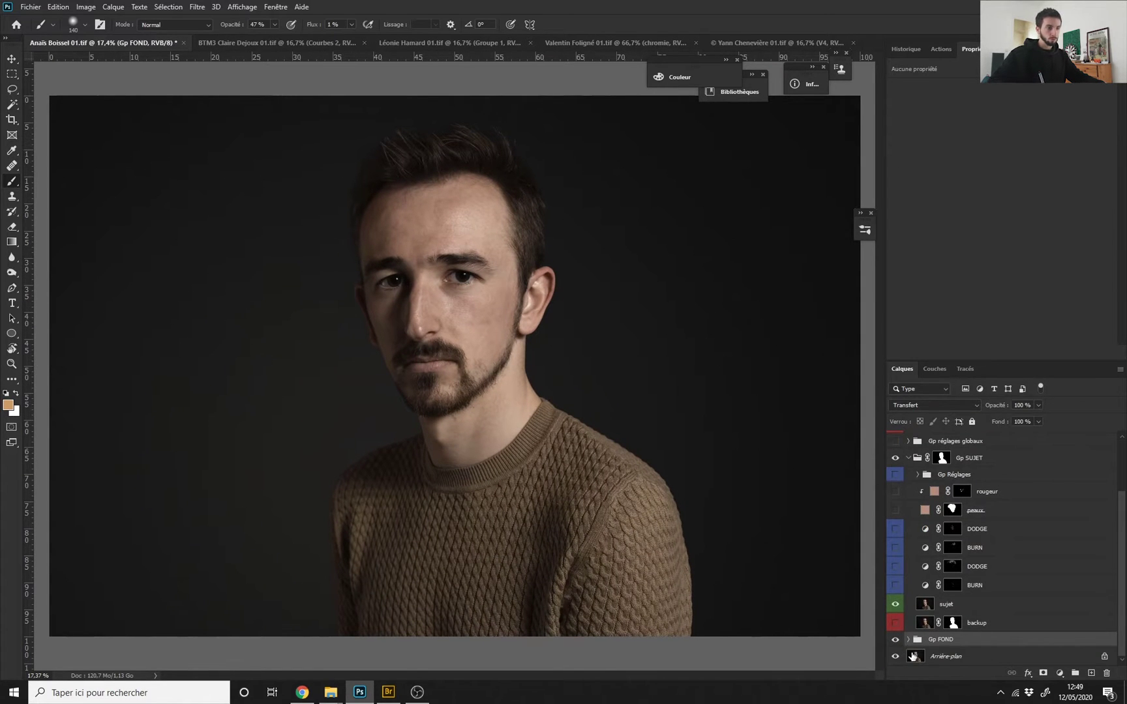
left_click_drag(441, 431, 421, 422)
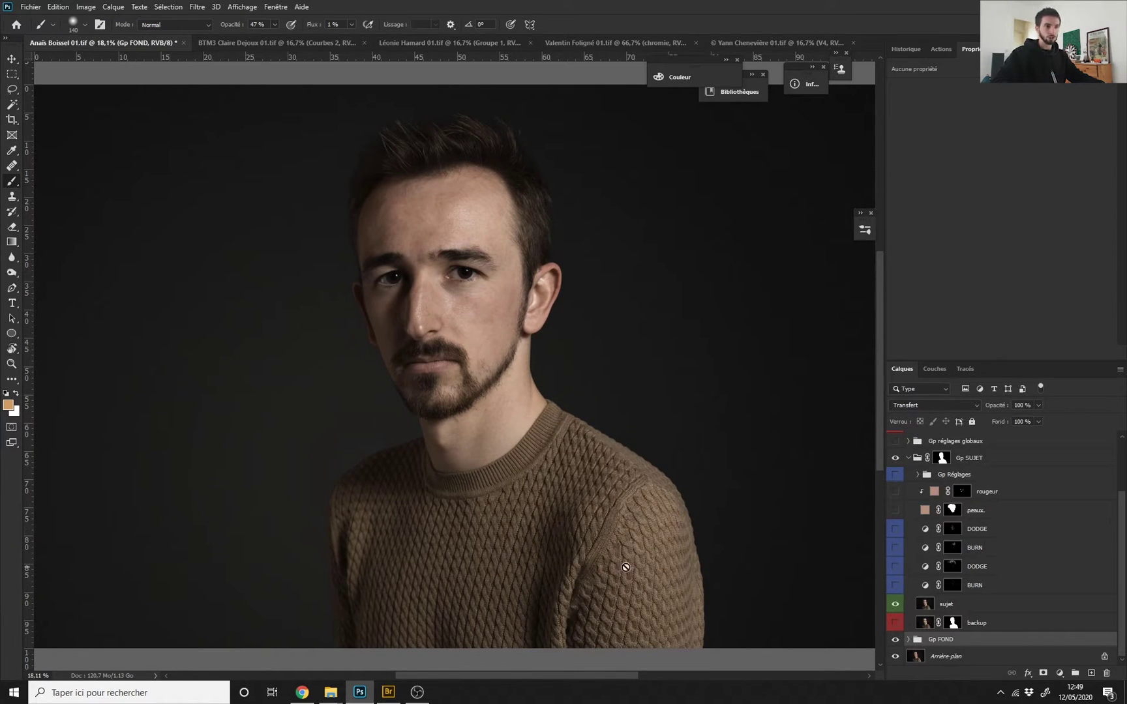
Expand and show the Gp Réglages group with only its Courbes 2 and Teinte/Saturation 1 adjustments visible.
left_click(917, 476)
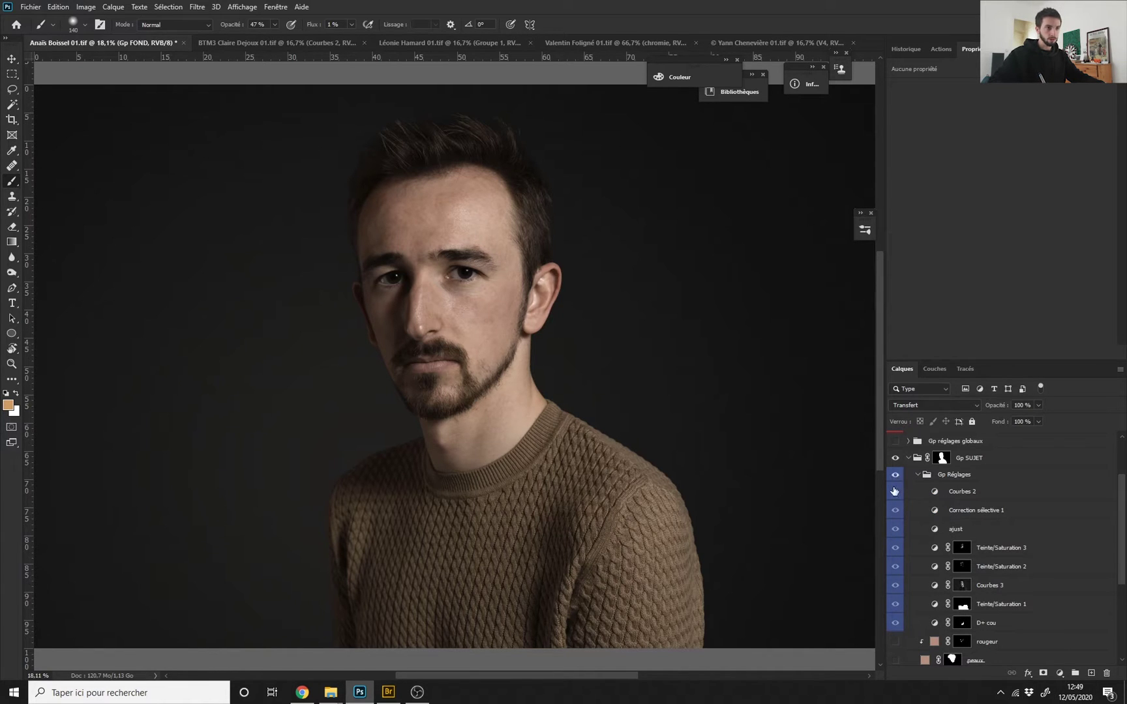
left_click_drag(895, 510, 896, 587)
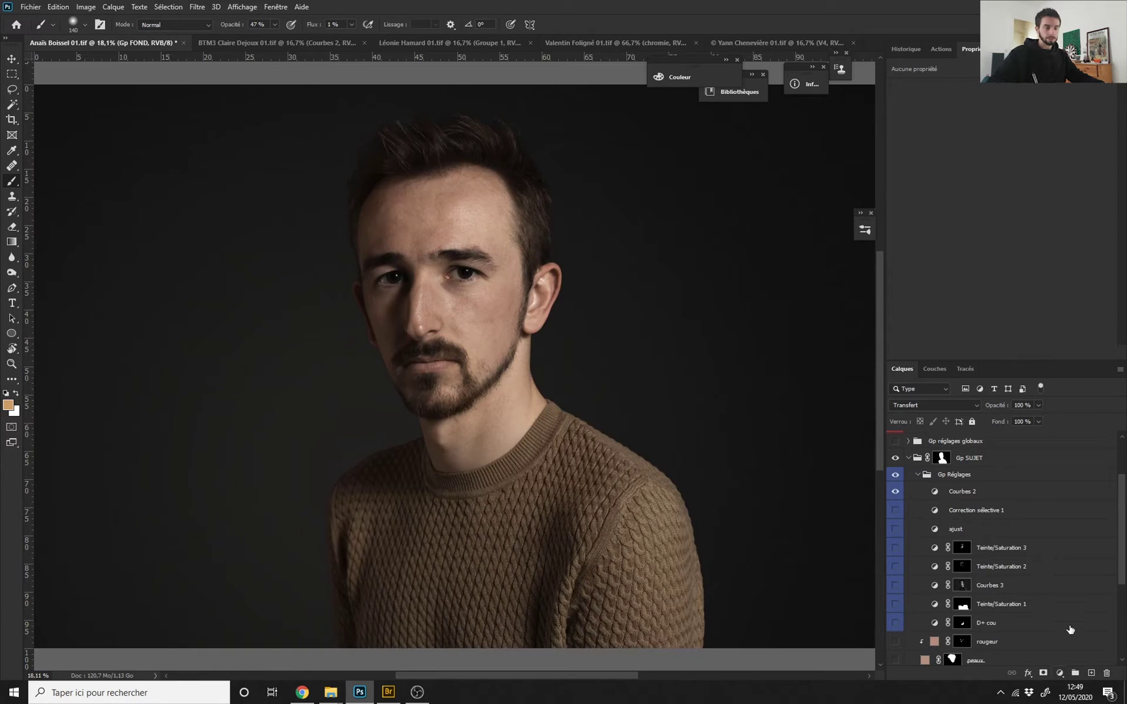
left_click(895, 603)
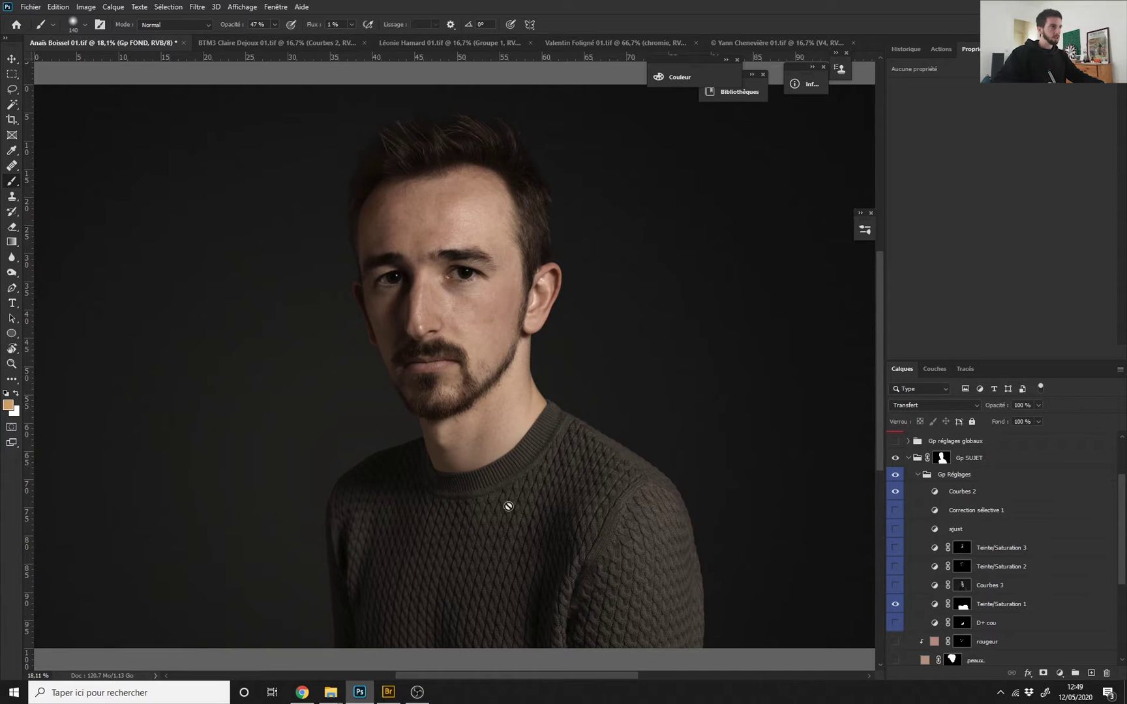
Compare the full portrait with the reference portrait in Bridge, and return to the Photoshop document.
left_click_drag(483, 473, 465, 505)
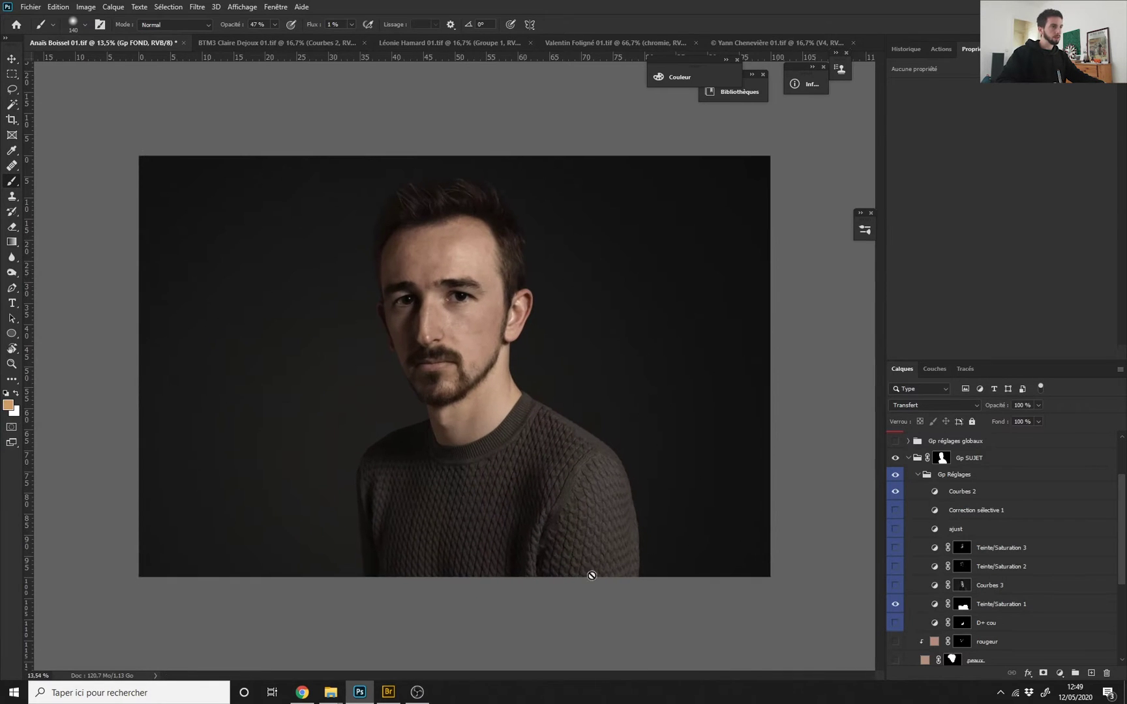
left_click(388, 692)
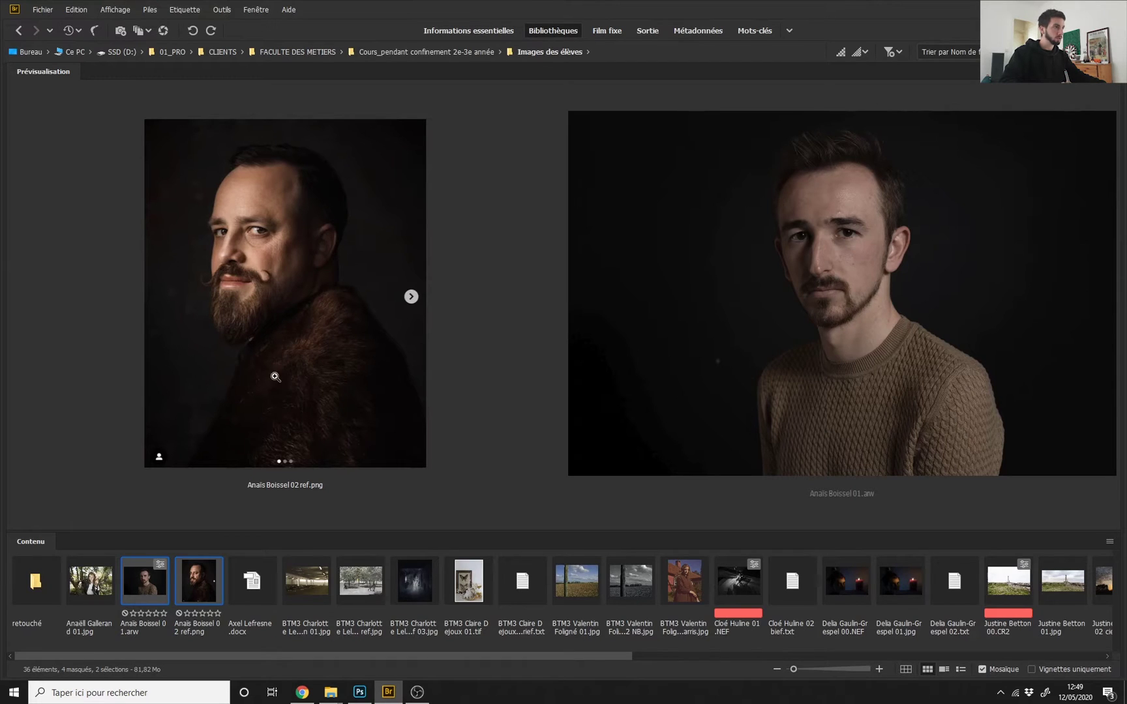
left_click(360, 692)
left_click_drag(437, 463, 450, 479)
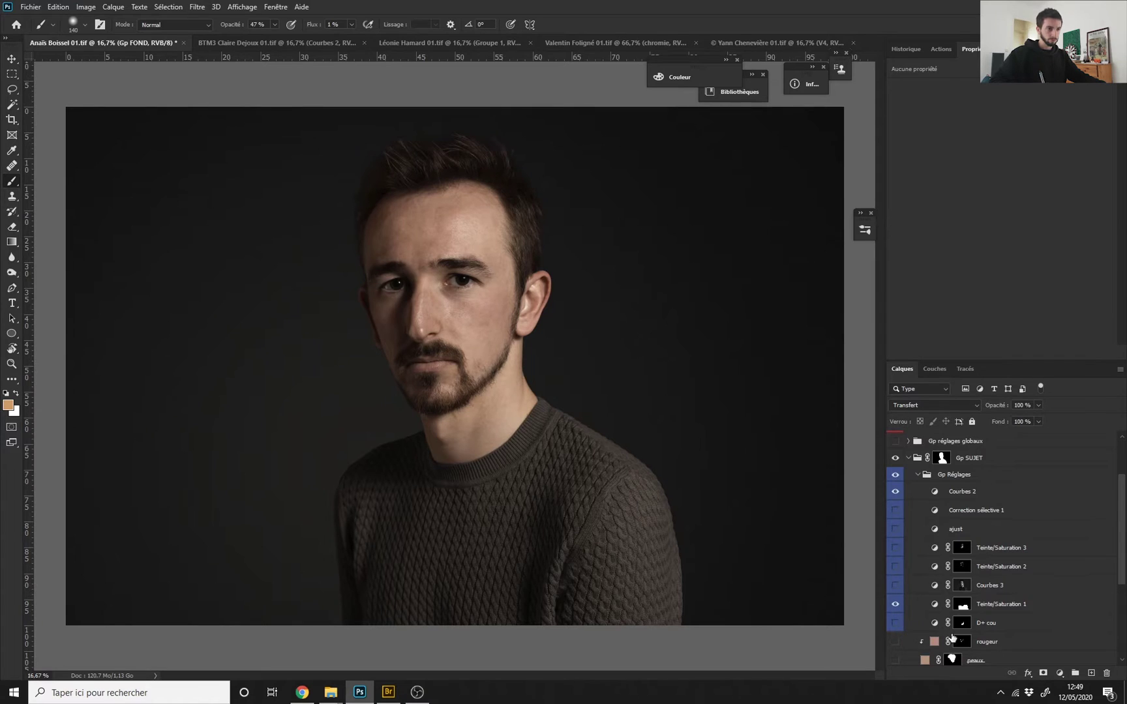
Show the D+ cou adjustment layer and check its effect on the neck in the portrait.
left_click(895, 624)
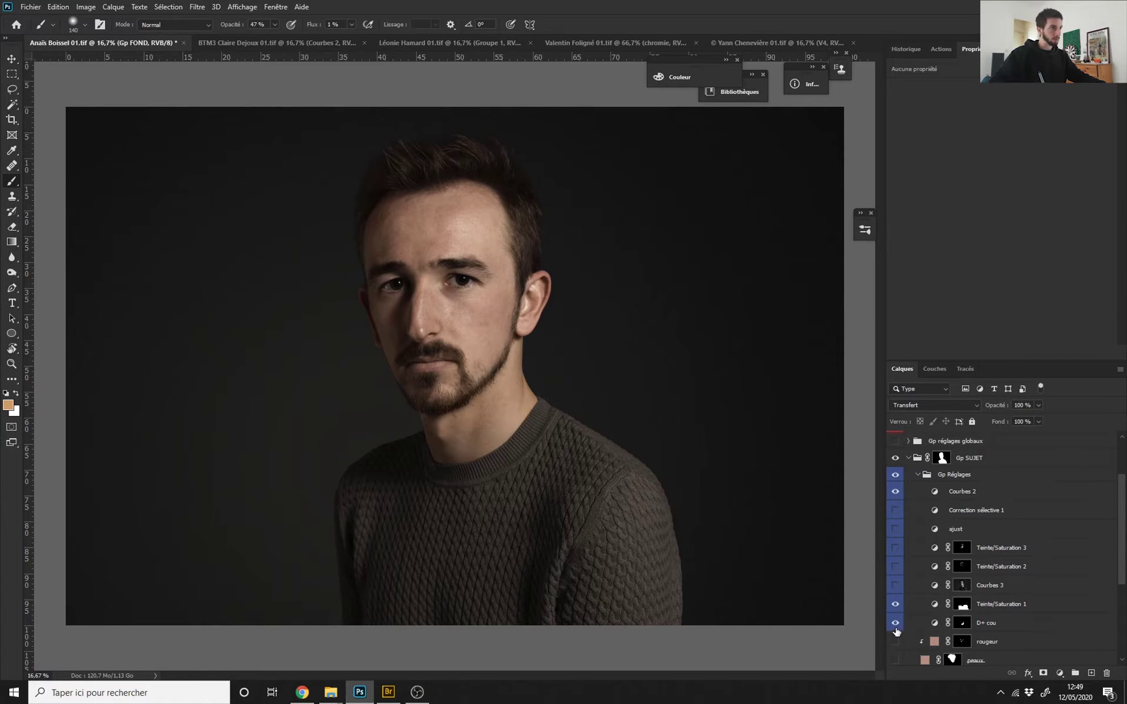
left_click(896, 625)
key("ctrl+0")
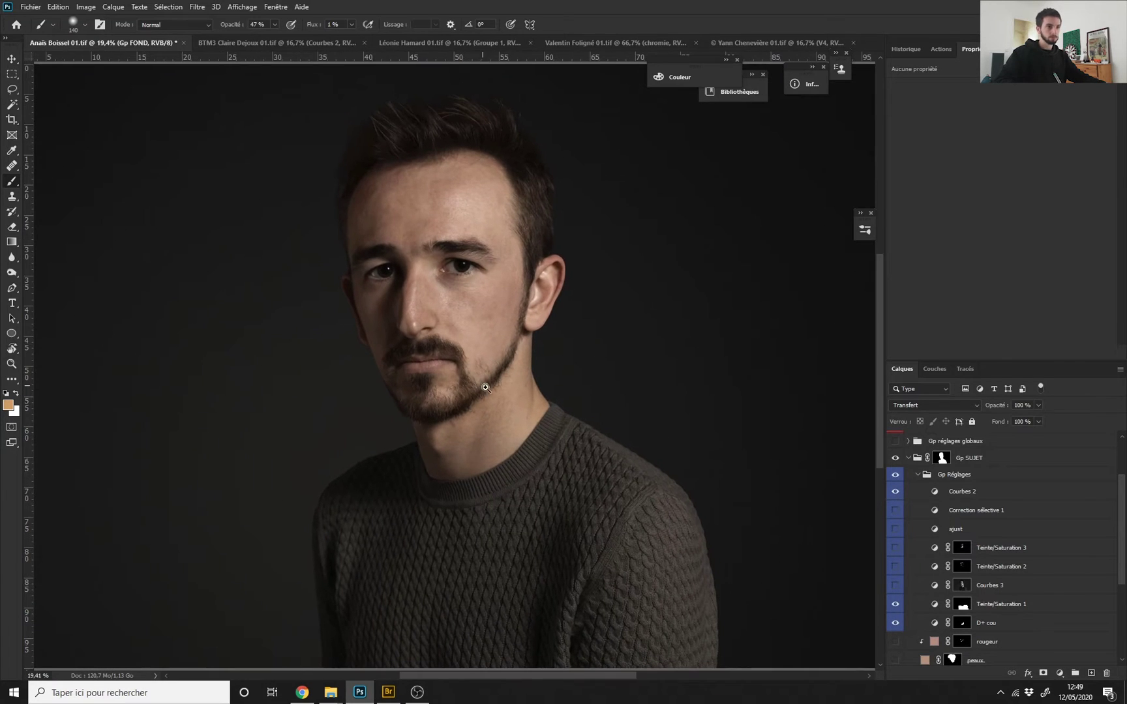
Show the ajust curves layer in Gp Réglages and display its curve alongside the full portrait.
left_click(897, 494)
left_click(895, 529)
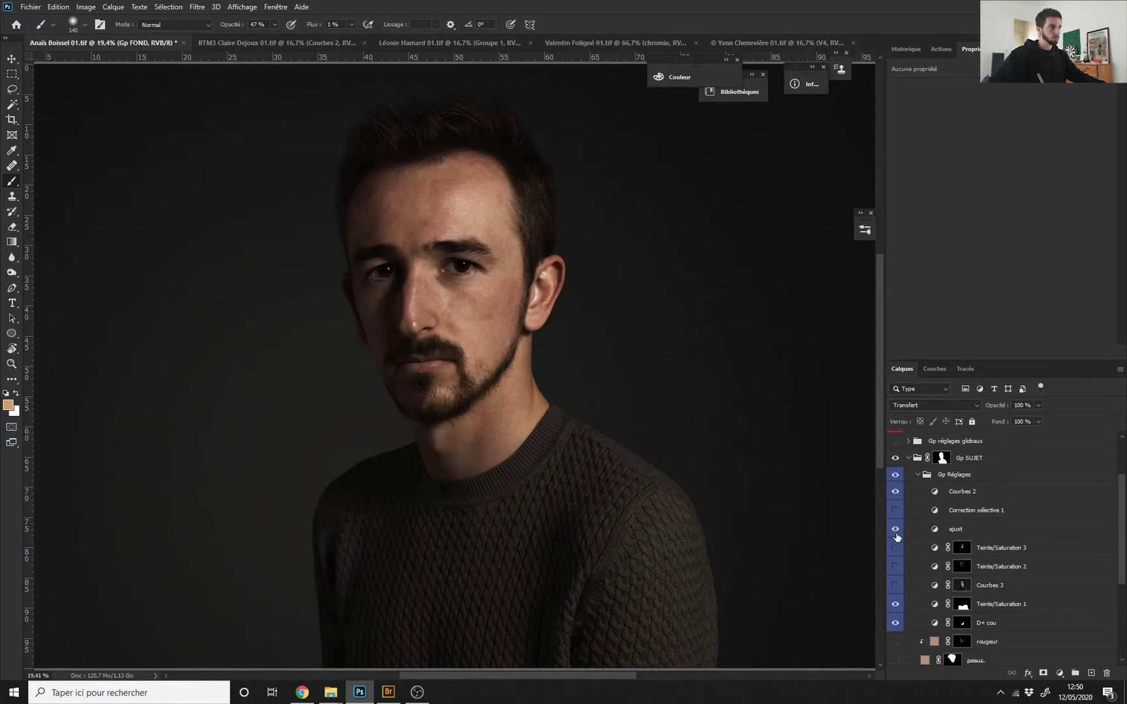
left_click_drag(458, 410, 465, 444)
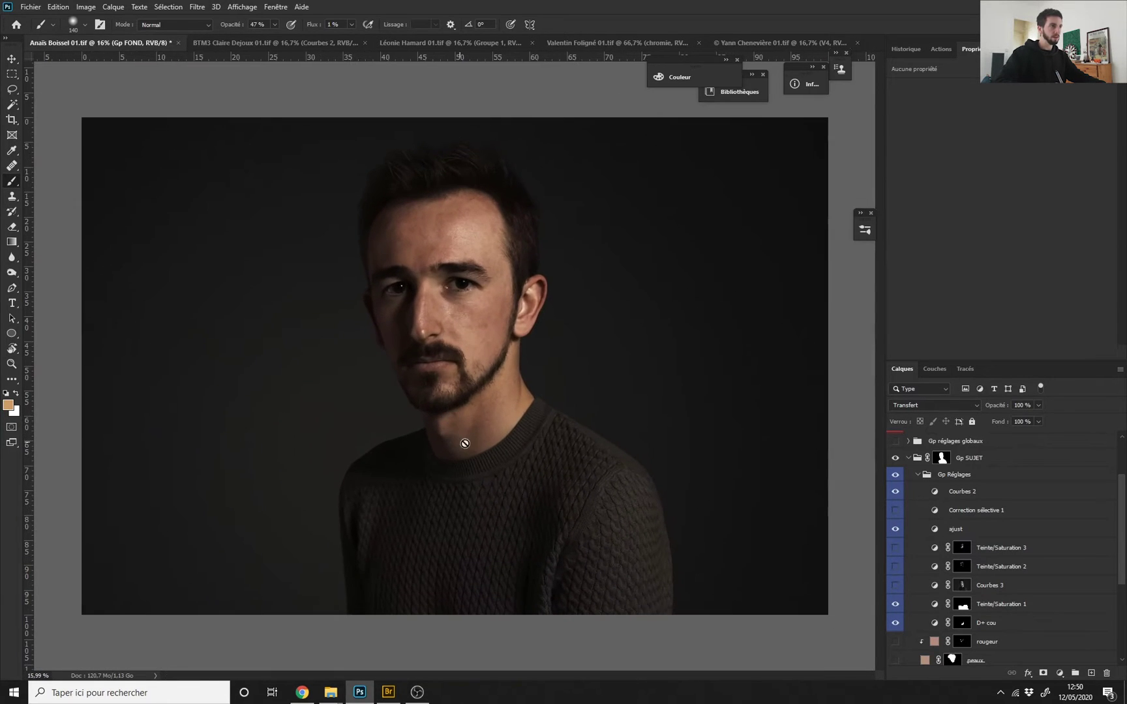
left_click(971, 531)
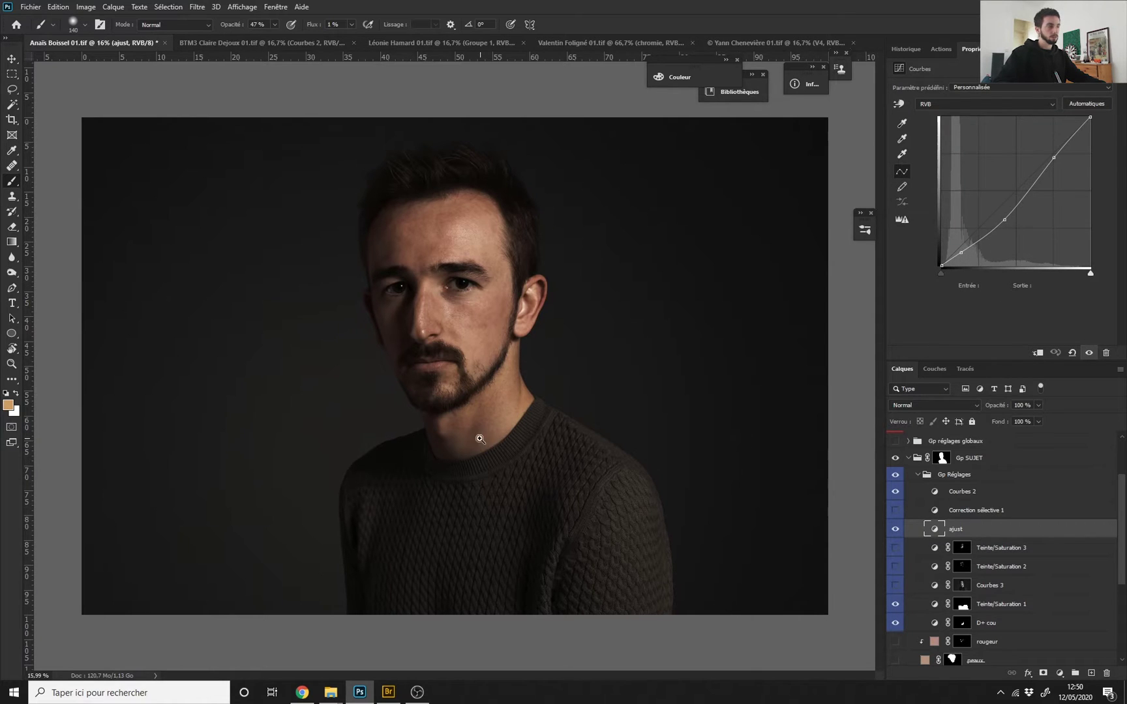
left_click_drag(480, 439, 516, 467)
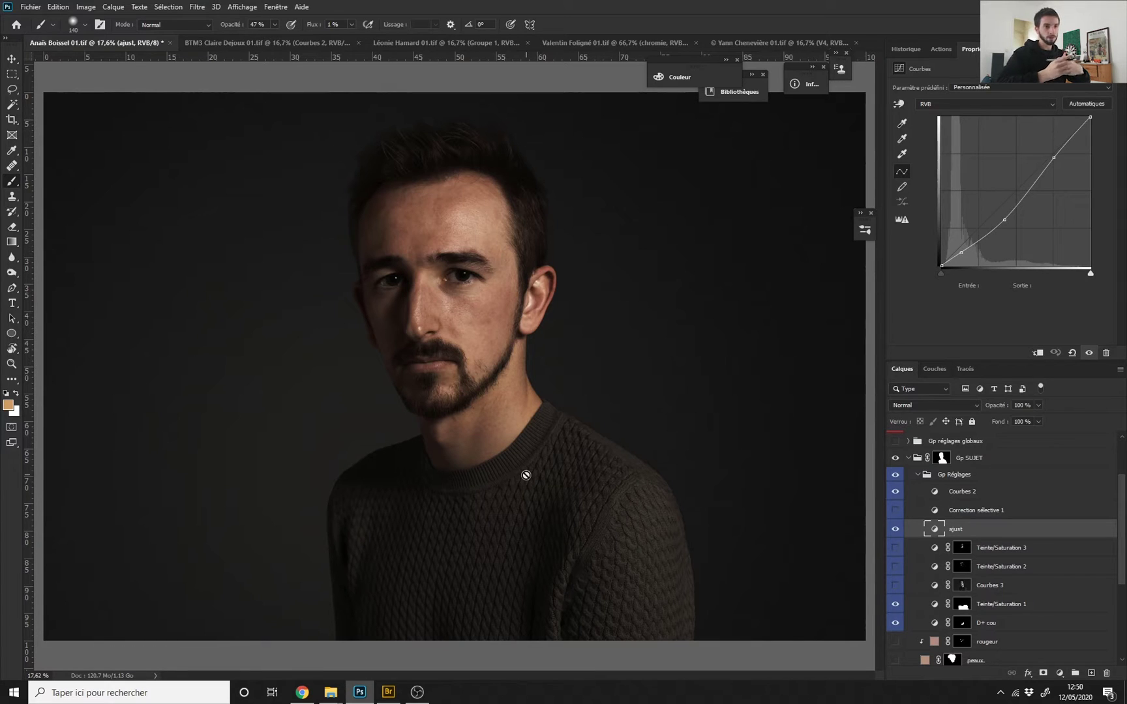
Show the Correction sélective 1 layer and display its Rouges settings.
left_click(985, 513)
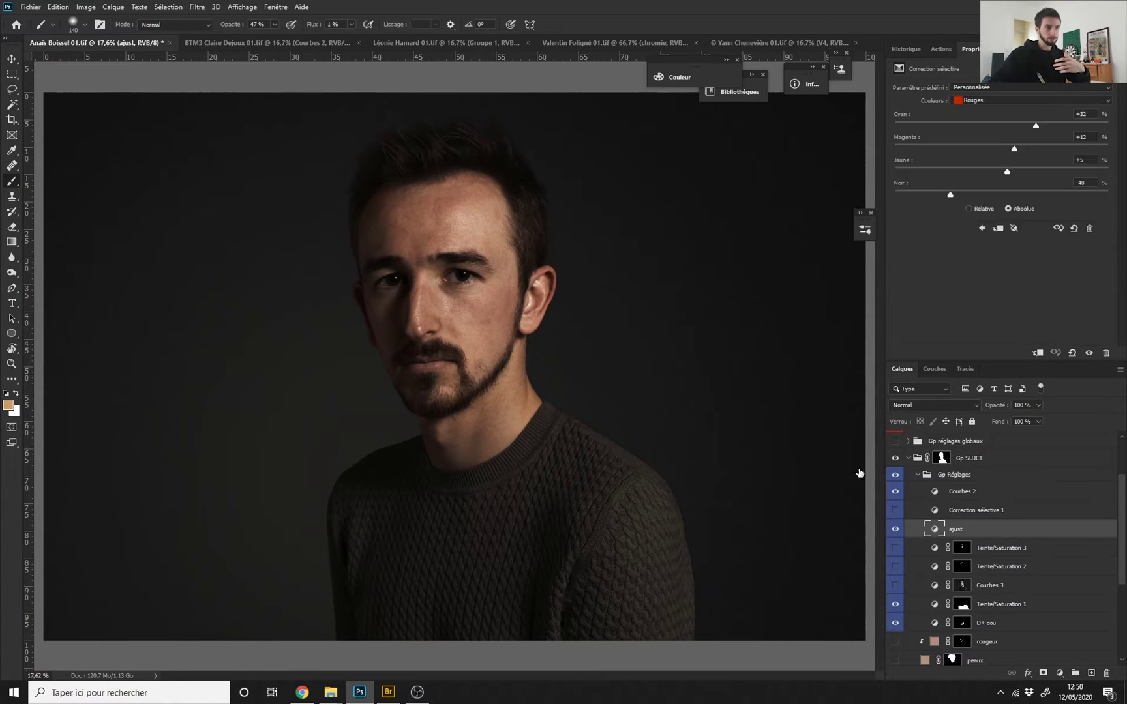
left_click(895, 510)
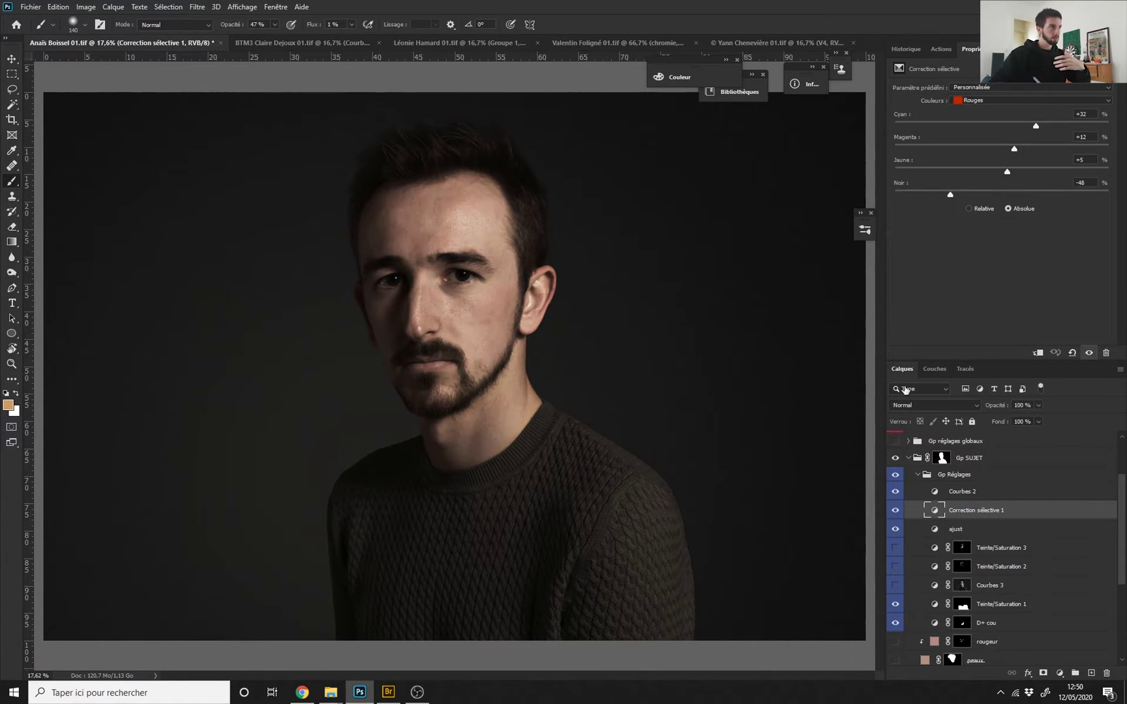
left_click(959, 530)
left_click(956, 518)
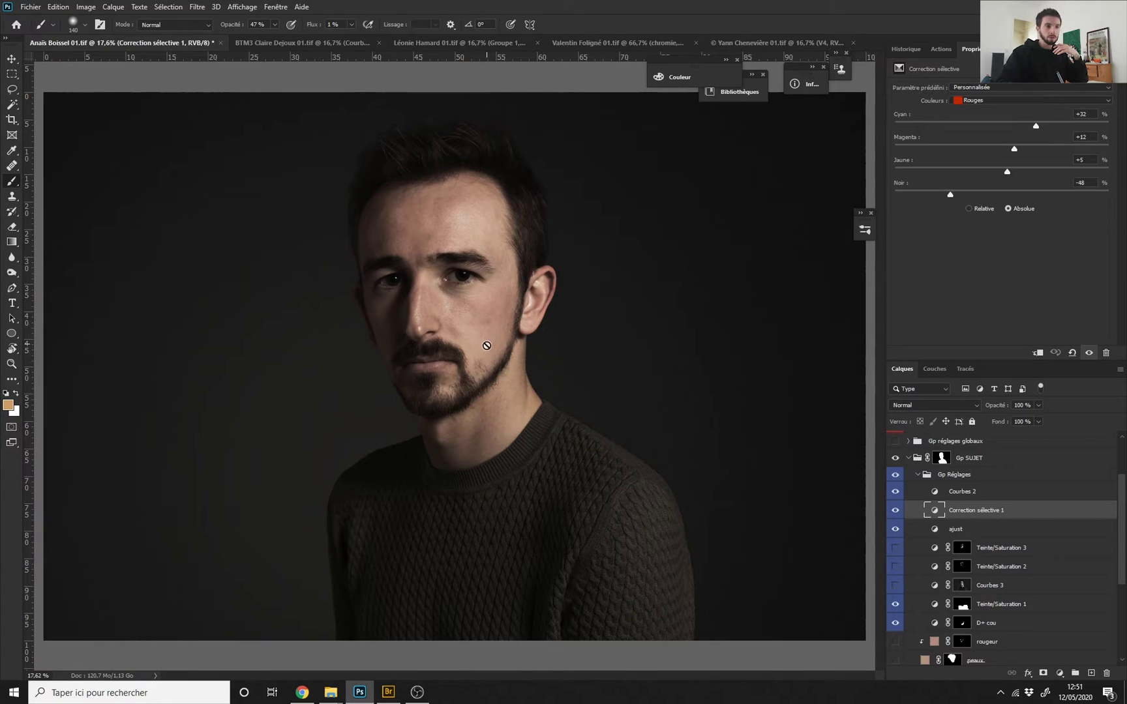
scroll(1117, 600, "down", 2)
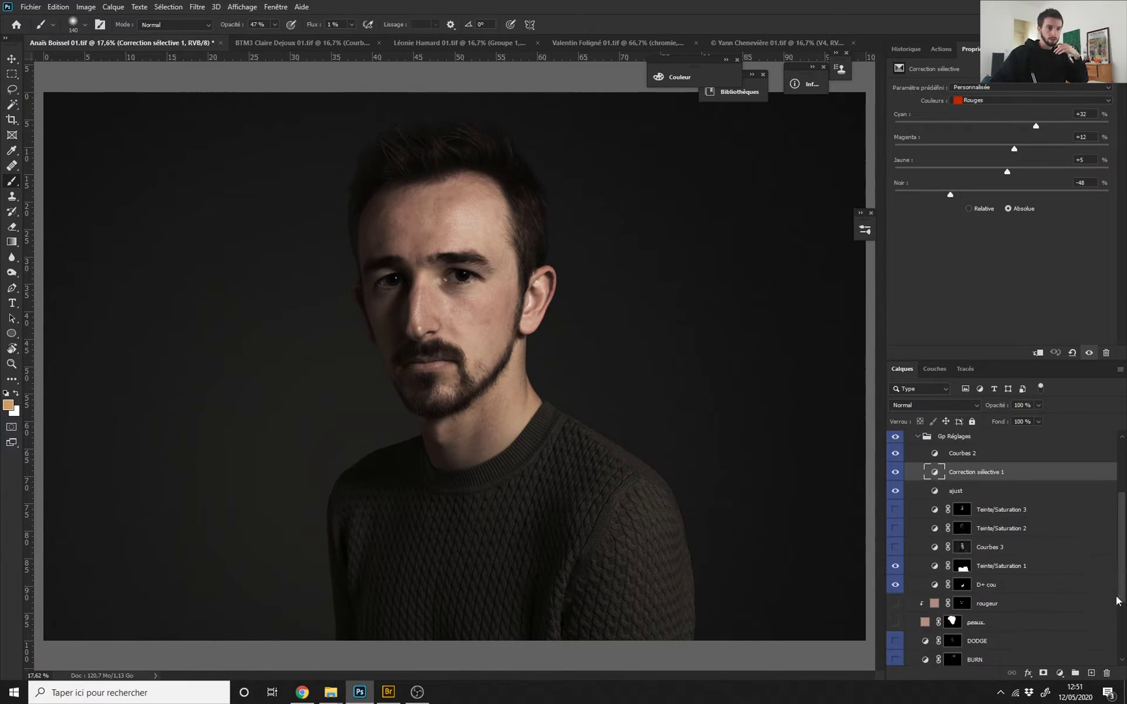
scroll(1121, 522, "up", 3)
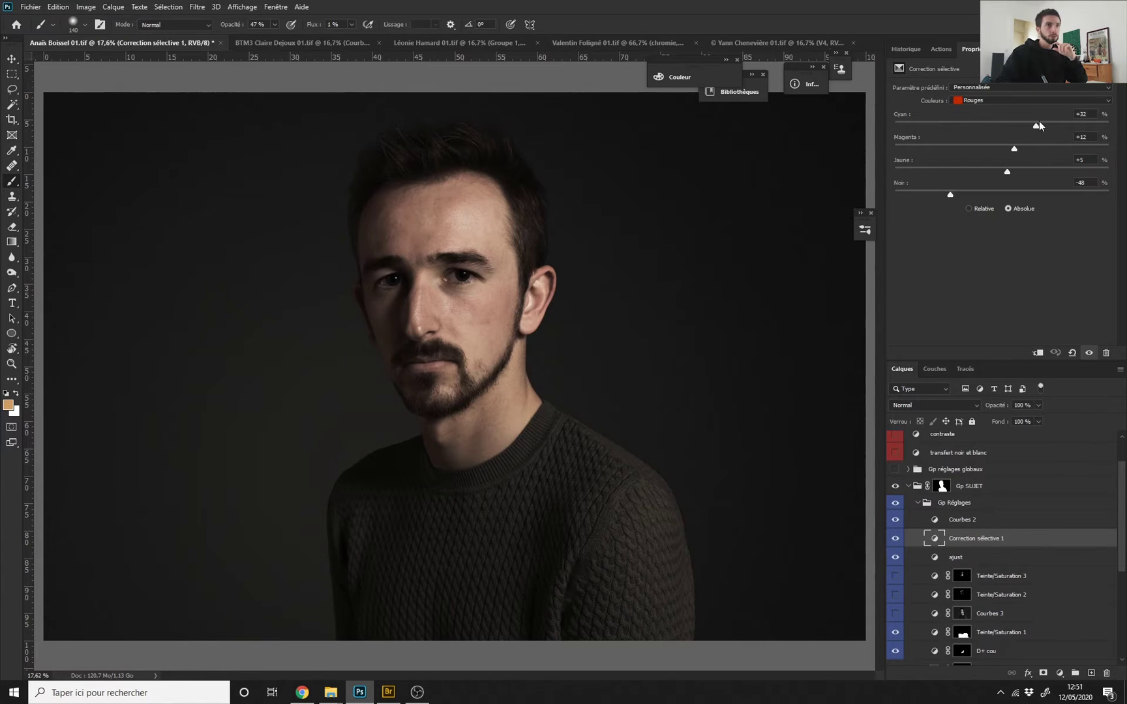
Try higher Noir values for the Rouges in Correction sélective 1, including +8 %, and undo each change.
left_click(1011, 194)
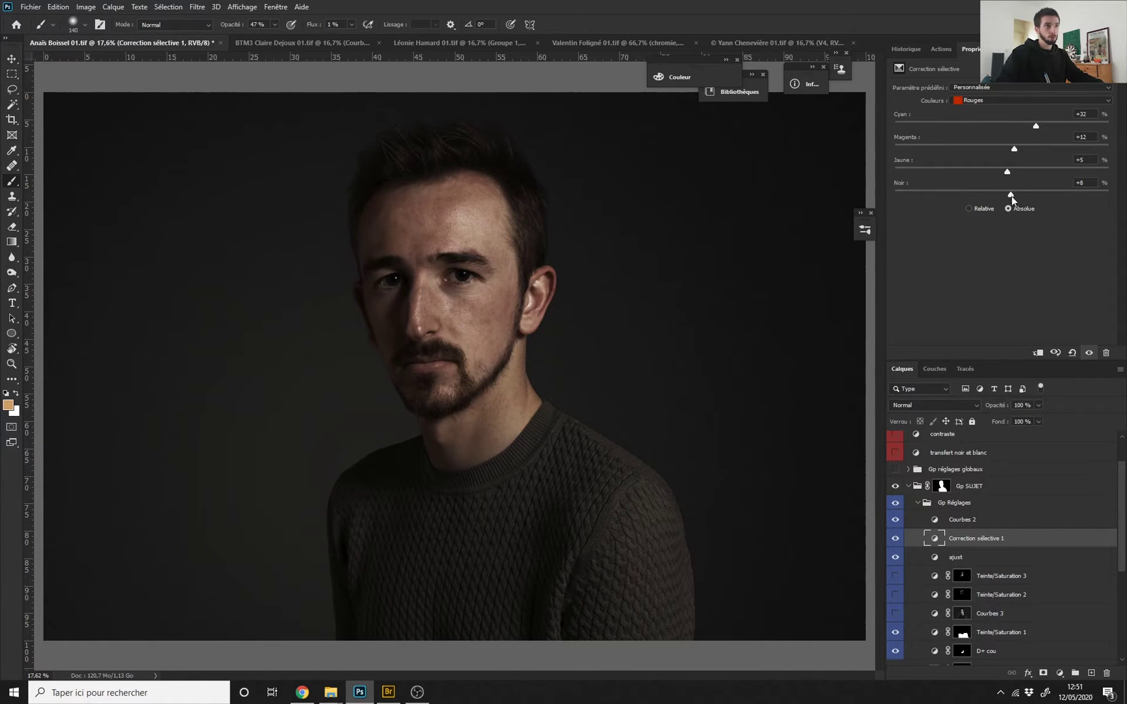
left_click_drag(1011, 194, 1004, 195)
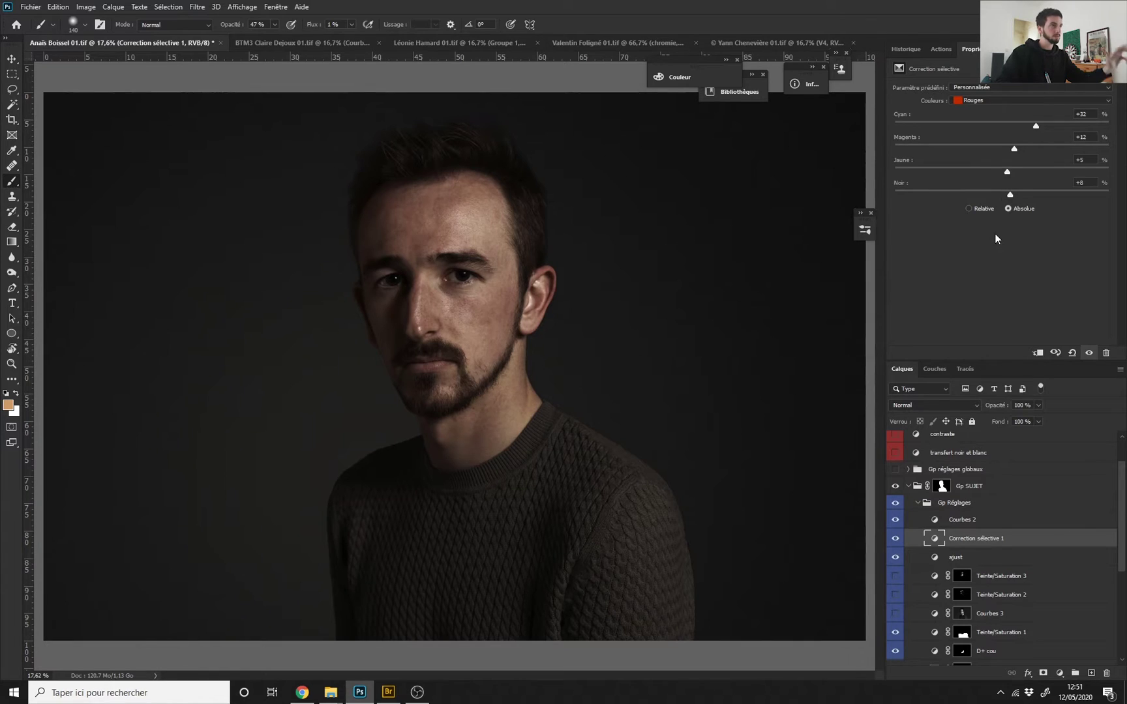
key("ctrl+z")
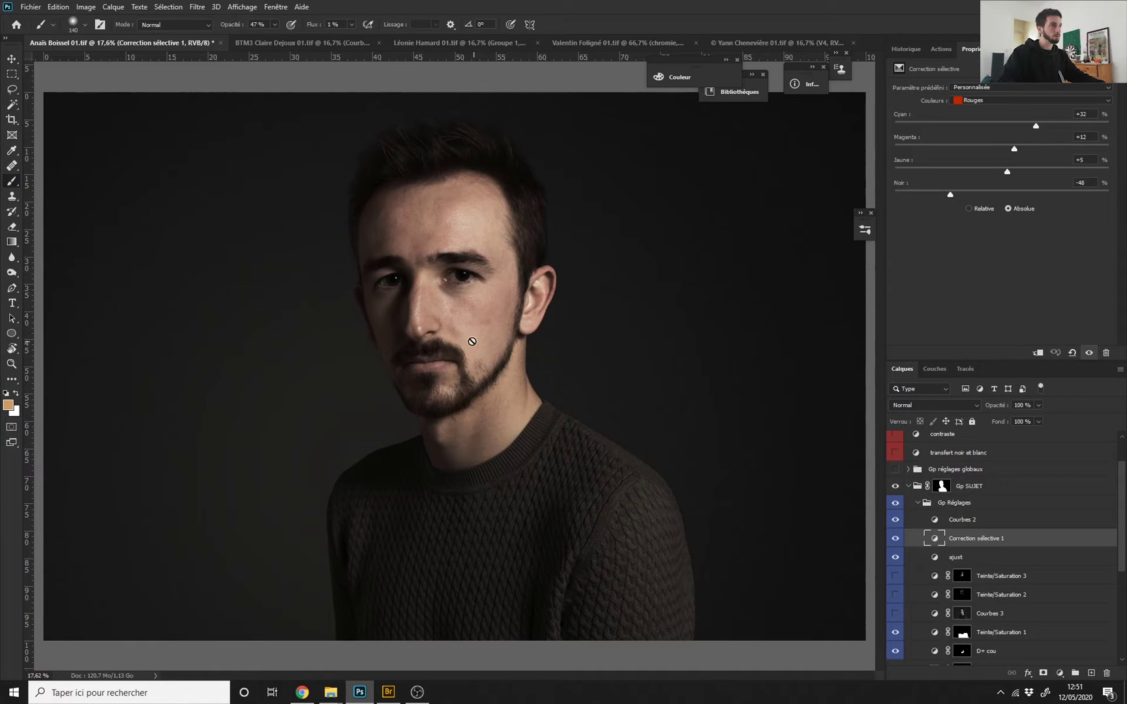
left_click_drag(453, 303, 475, 314)
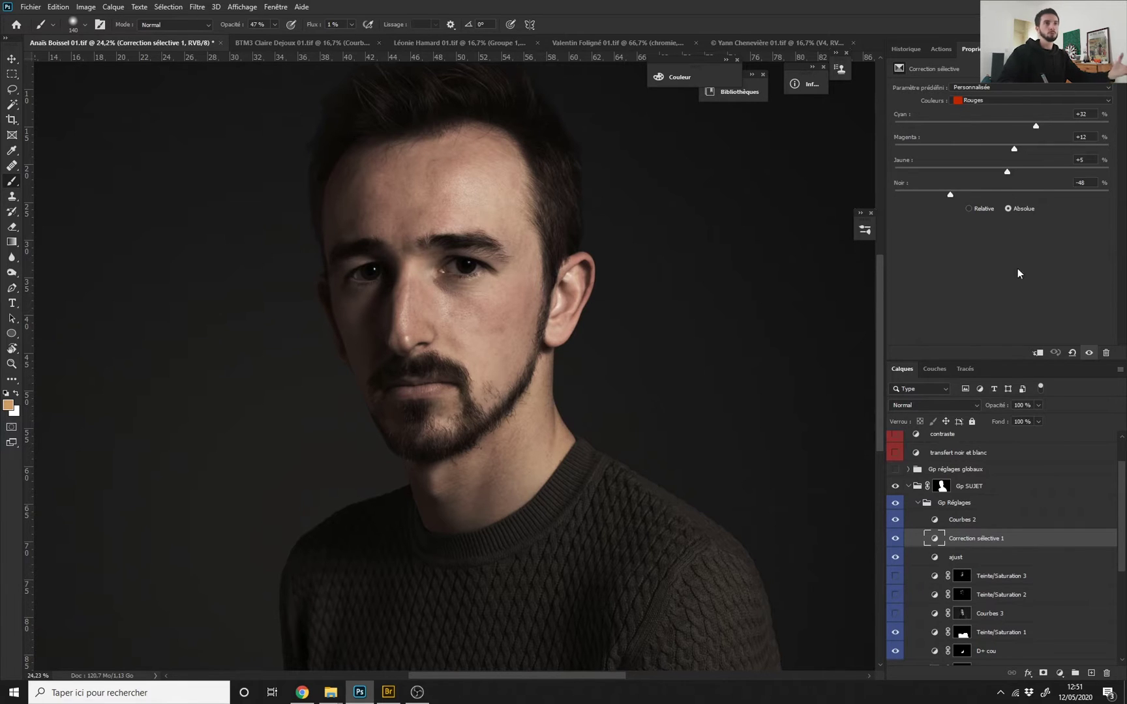
left_click_drag(950, 195, 1082, 202)
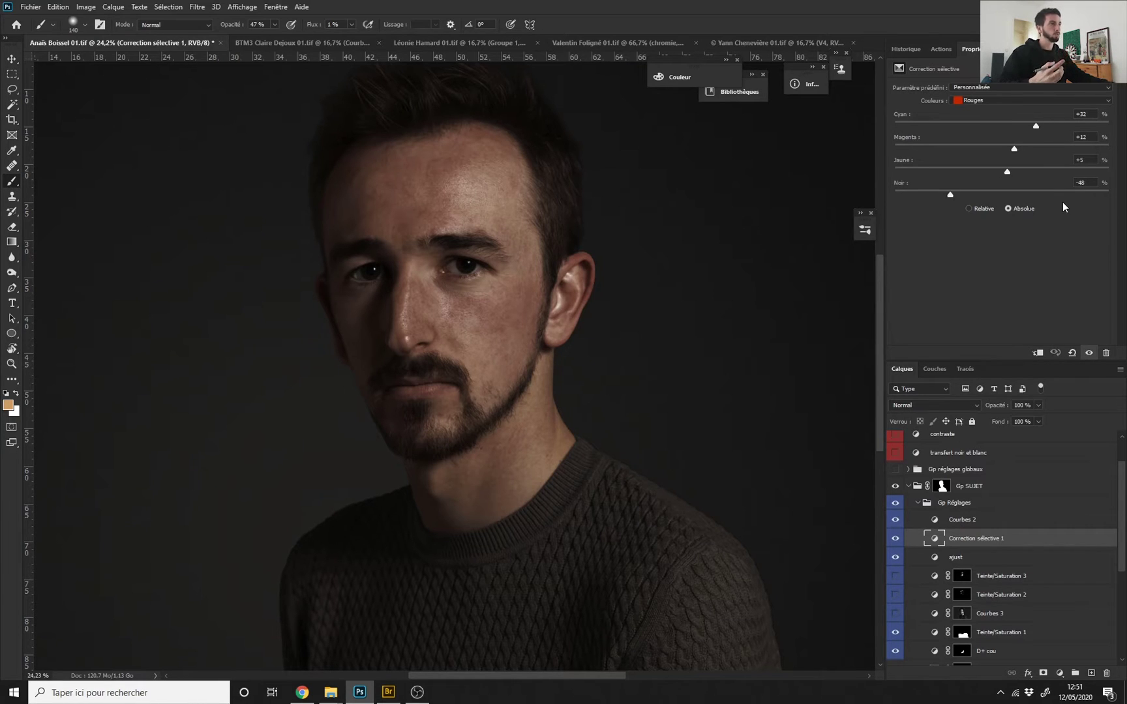
key("ctrl+z")
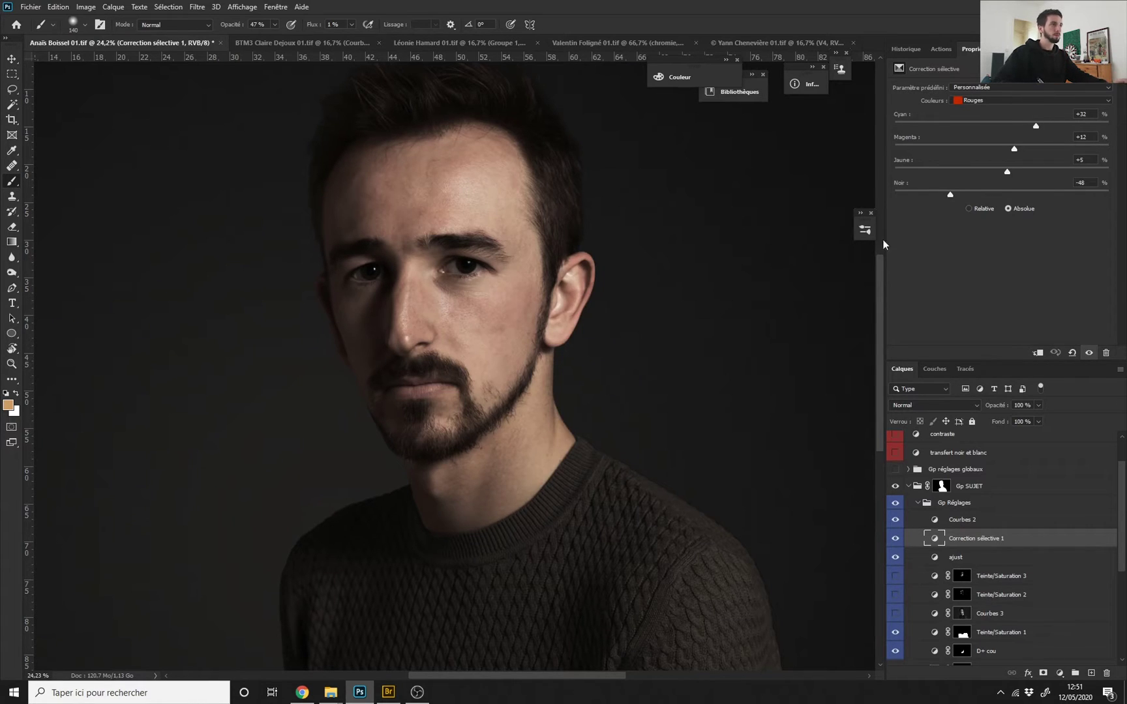
Display the Jaunes settings of Correction sélective 1.
left_click(1013, 103)
left_click(976, 112)
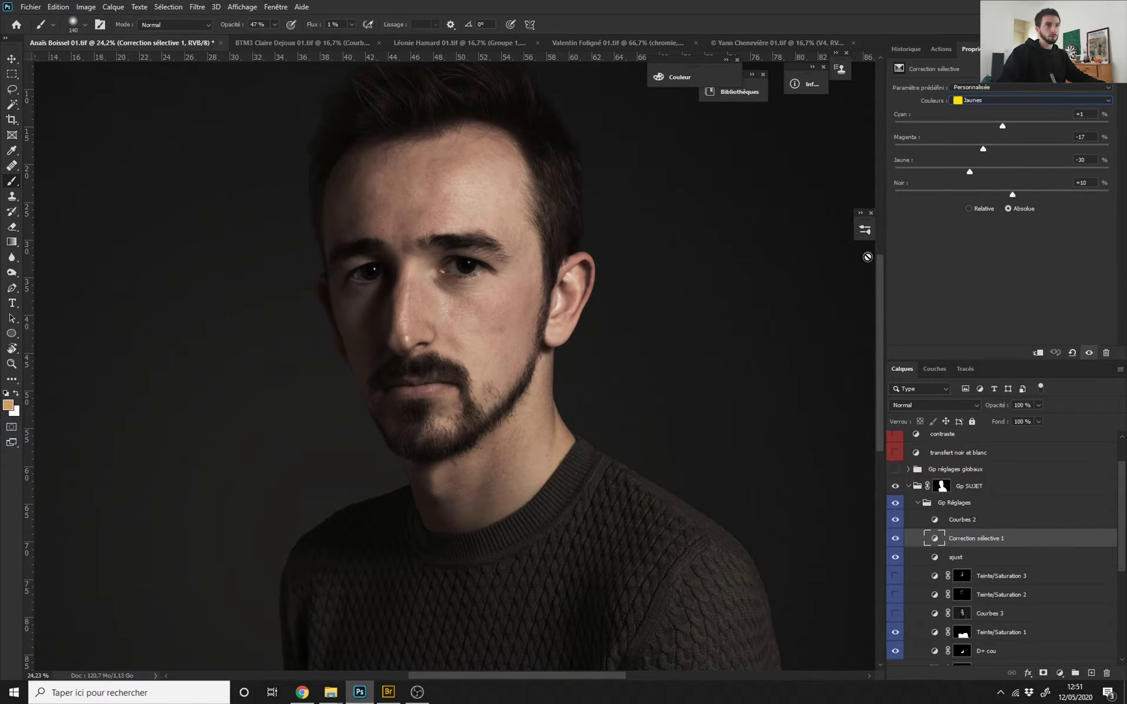
scroll(541, 307, "down", 1)
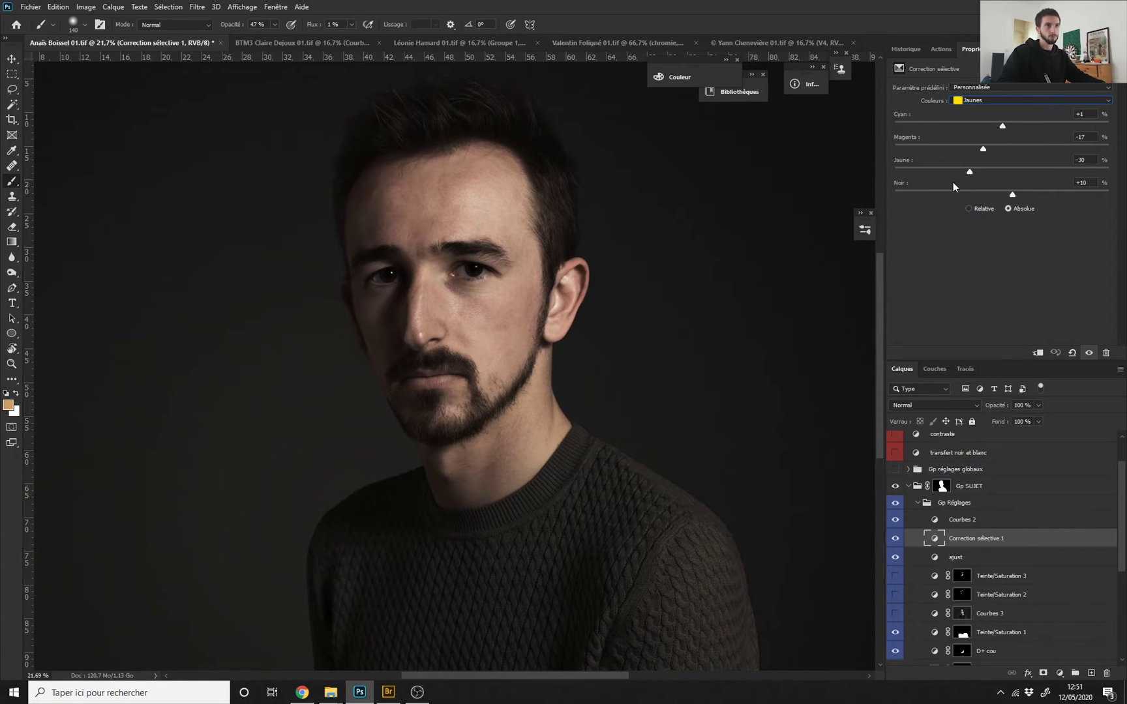
Compare the portrait without and with Correction sélective 1, leaving the layer visible, and check the full image.
left_click(895, 538)
left_click(896, 538)
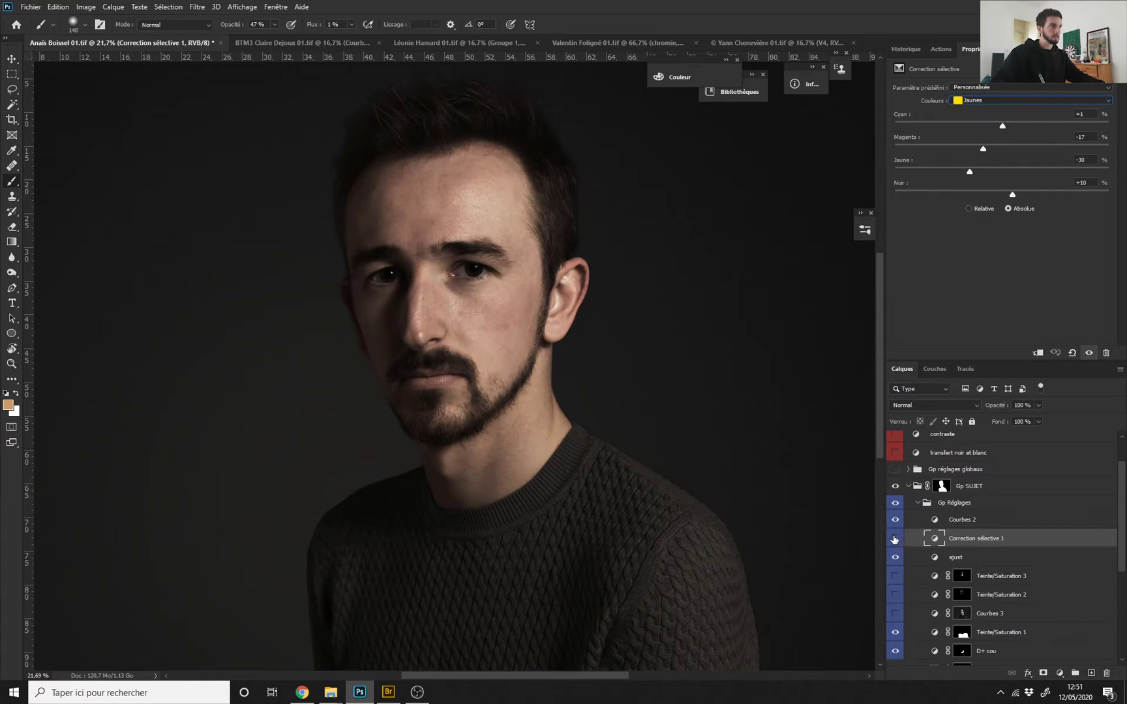
left_click(895, 538)
left_click(895, 539)
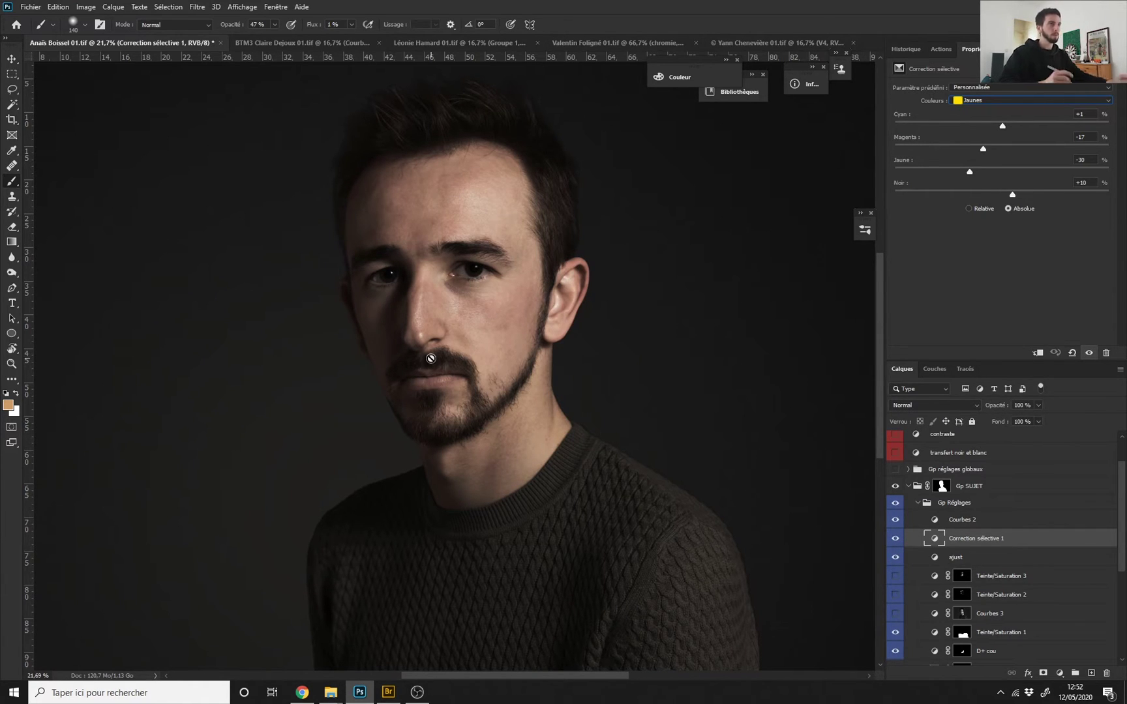
mouse_move(540, 375)
left_mouse_down()
mouse_move(498, 380)
mouse_move(747, 432)
left_mouse_up()
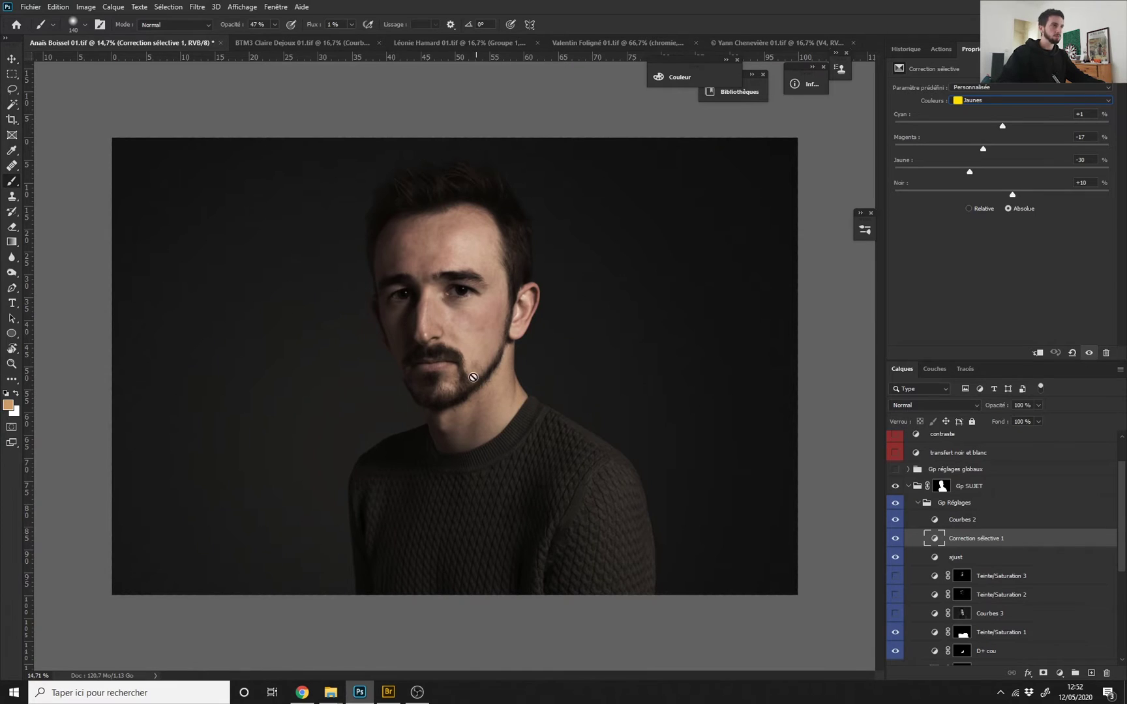
scroll(471, 388, "up", 1)
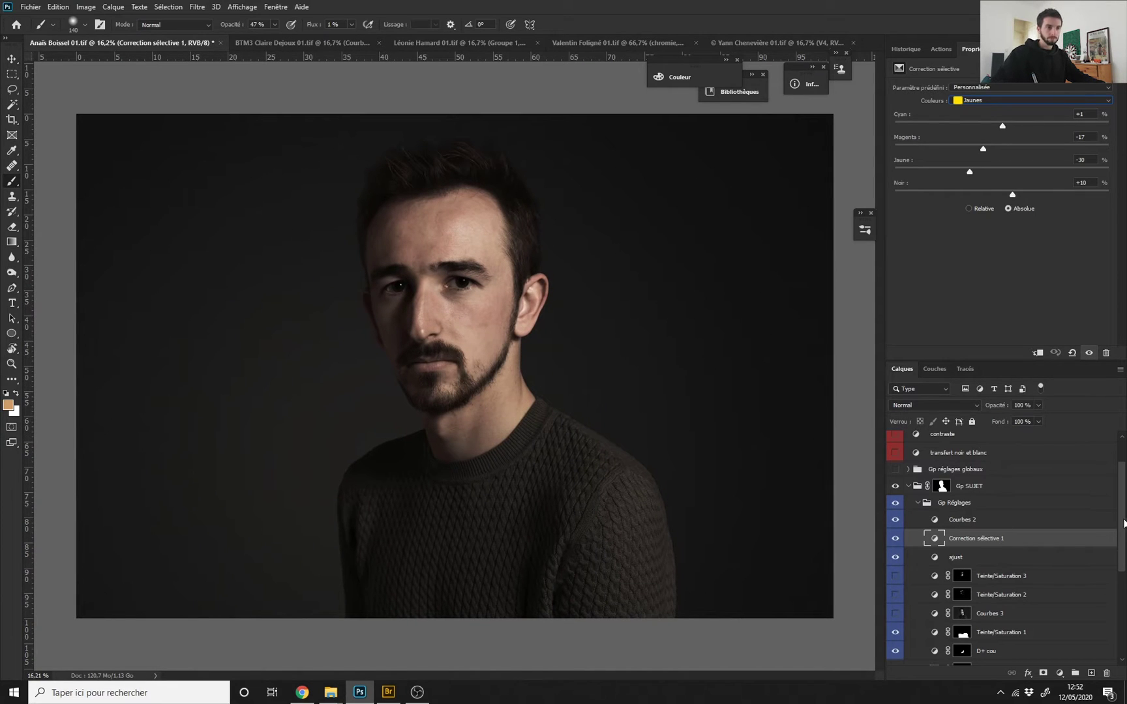
Show the lowest pair of DODGE and BURN layers in the Gp SUJET group.
left_click_drag(1123, 521, 1107, 568)
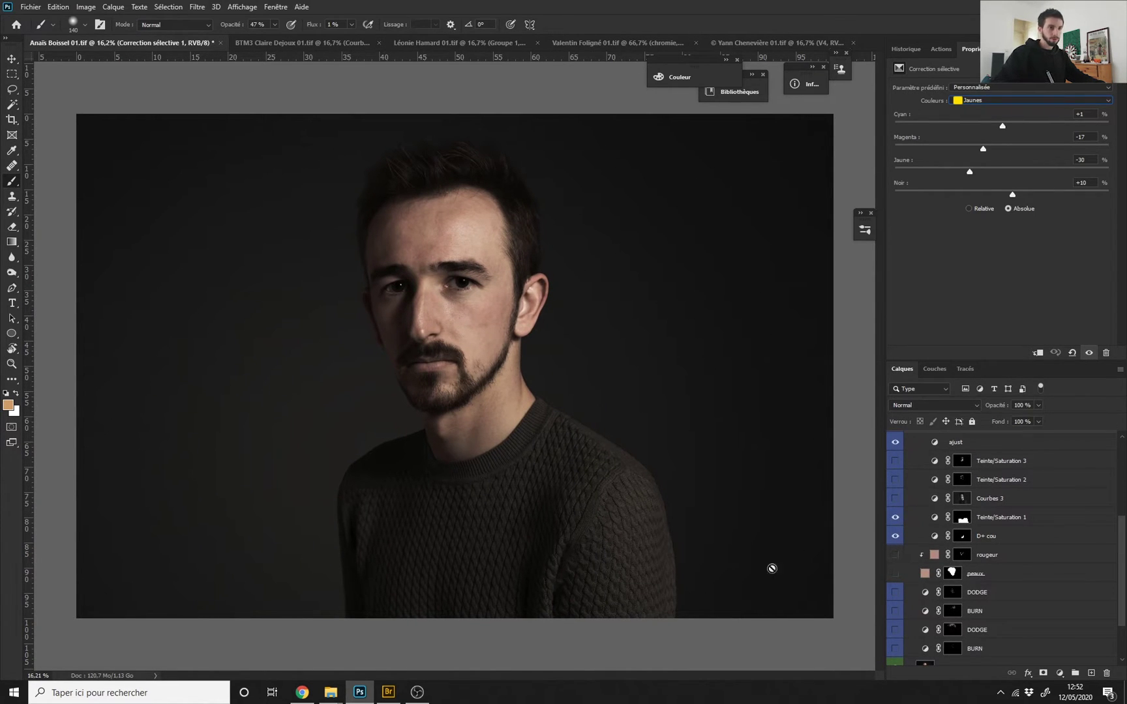
scroll(560, 466, "down", 1)
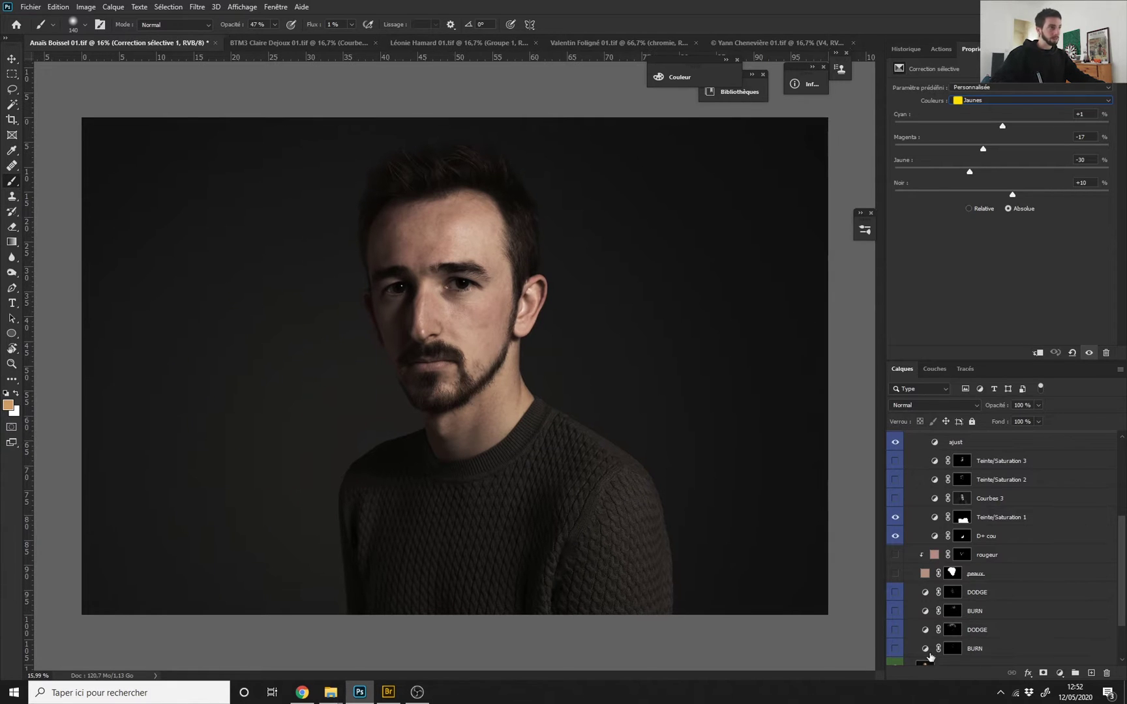
left_click_drag(896, 630, 897, 653)
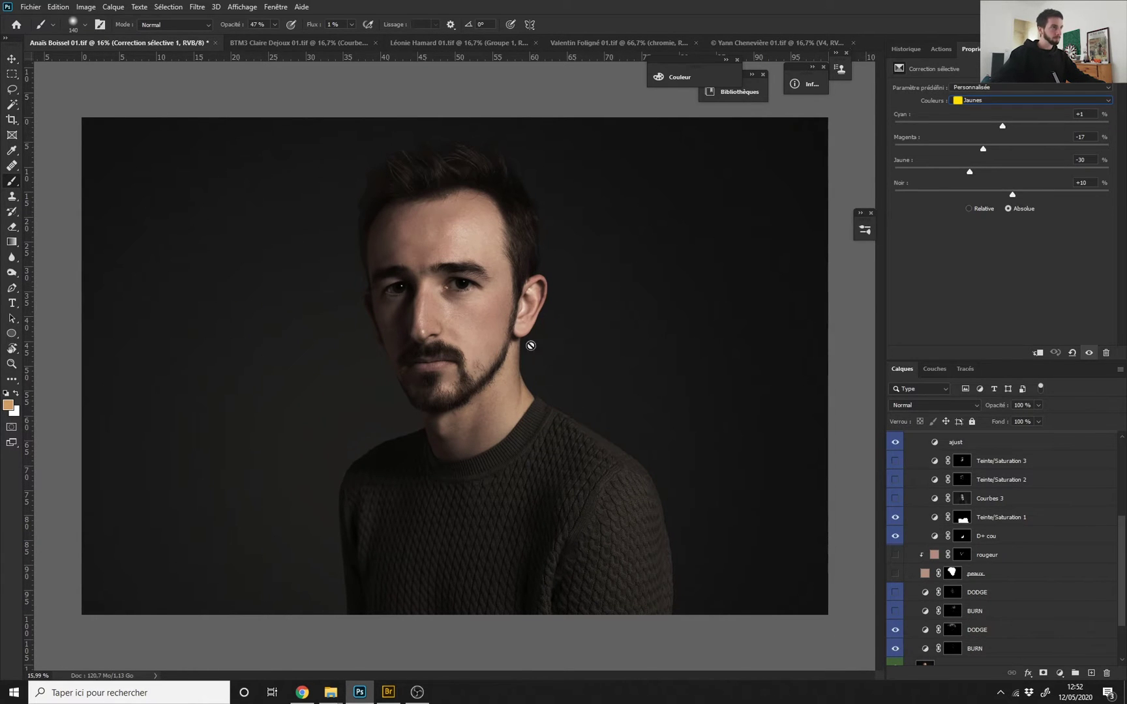
Compare the face up close and at reduced size with and without the lowest DODGE and BURN layers, leaving both visible.
left_click_drag(416, 259, 646, 450)
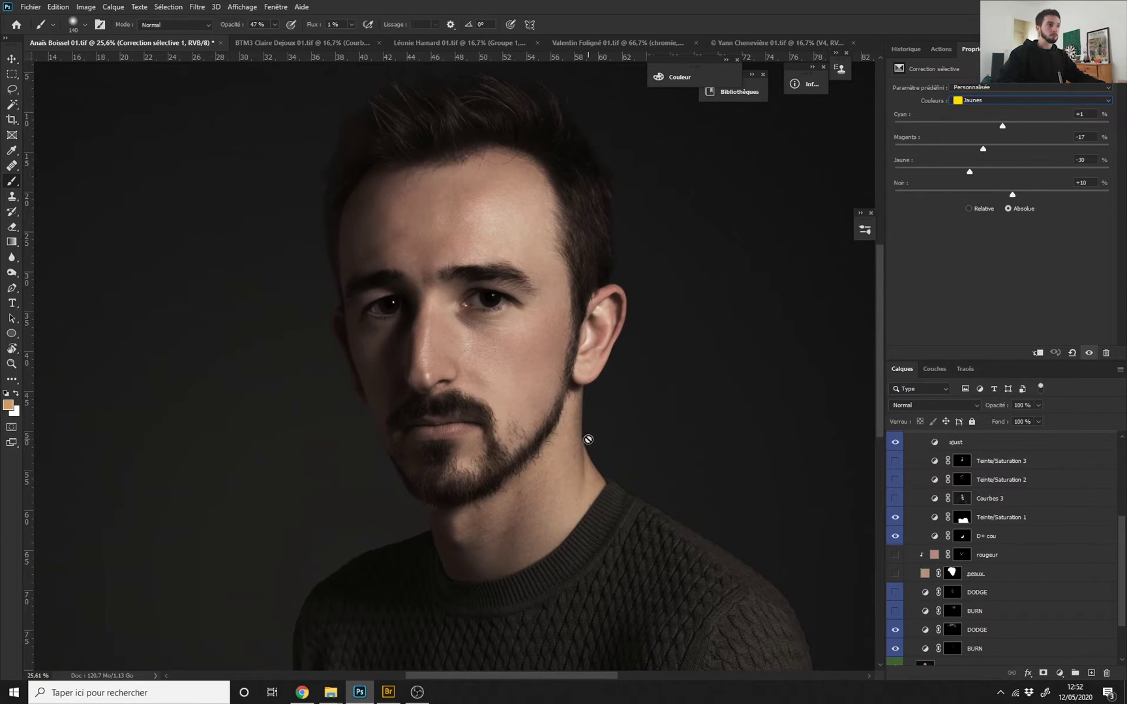
left_click_drag(471, 348, 468, 318)
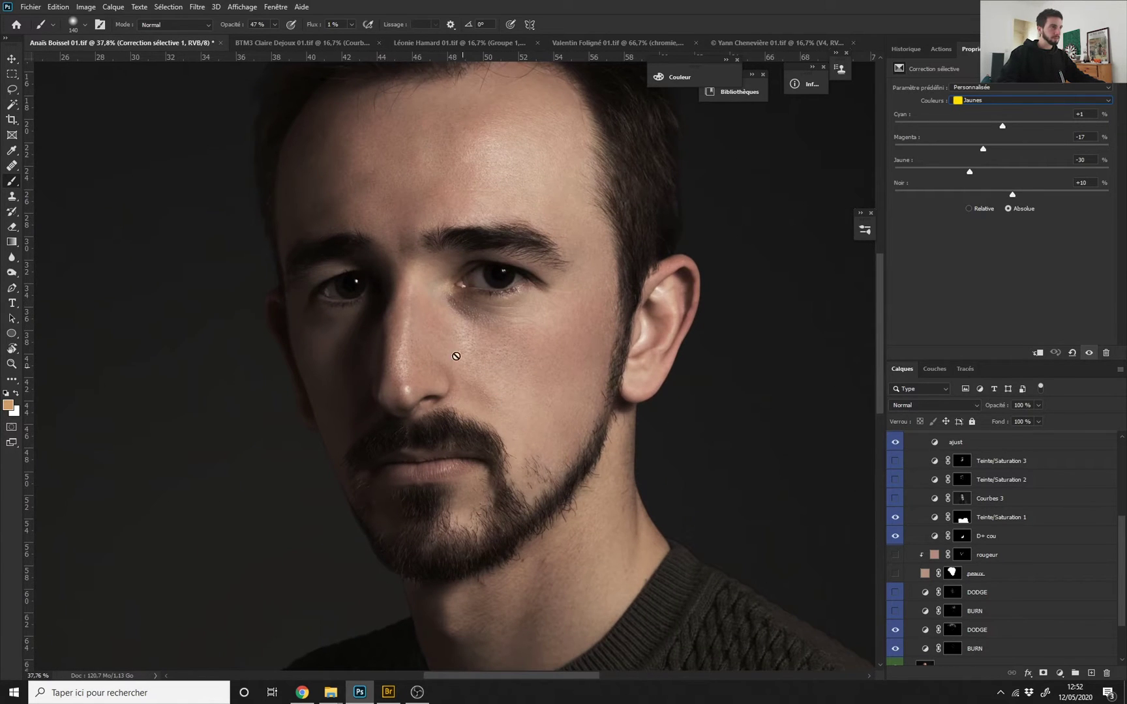
mouse_move(501, 356)
left_mouse_down()
mouse_move(456, 356)
mouse_move(515, 356)
left_mouse_up()
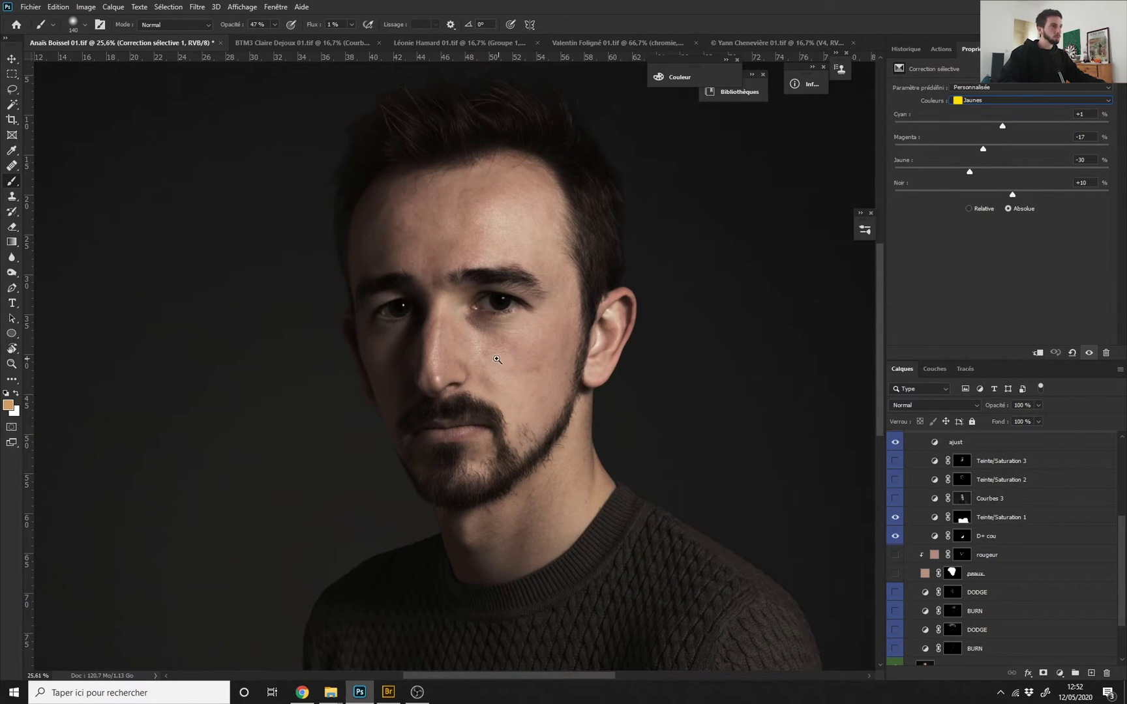
left_click_drag(463, 360, 462, 409)
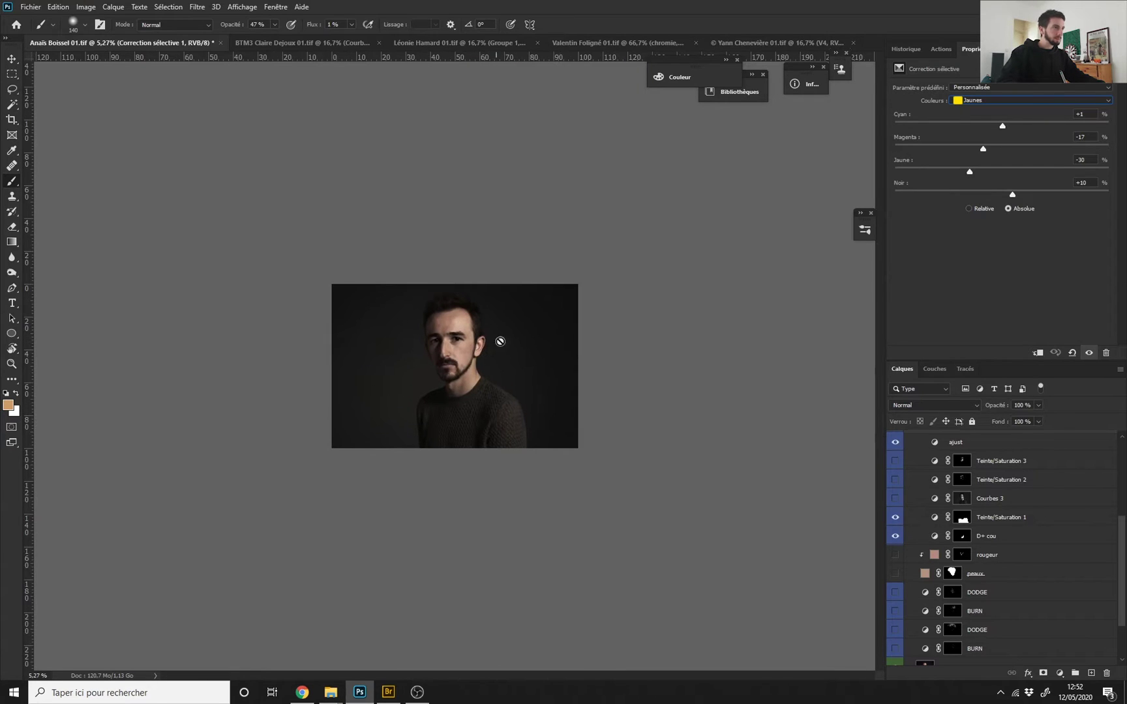
left_click_drag(446, 343, 501, 360)
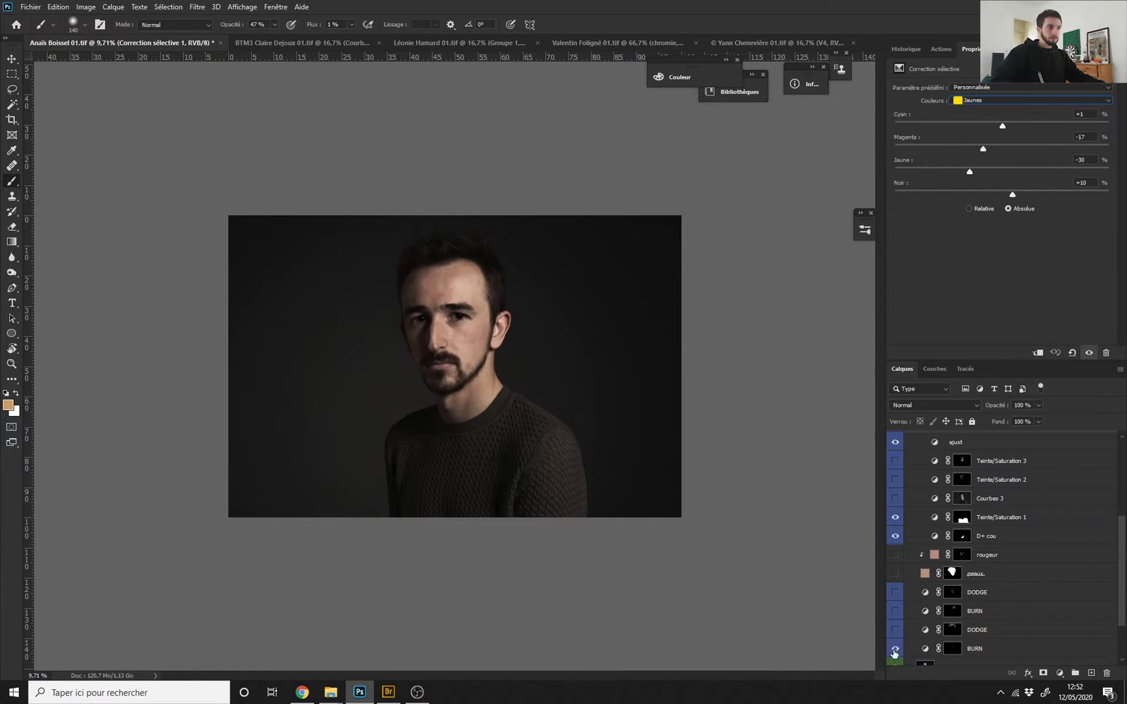
left_click_drag(460, 302, 520, 326)
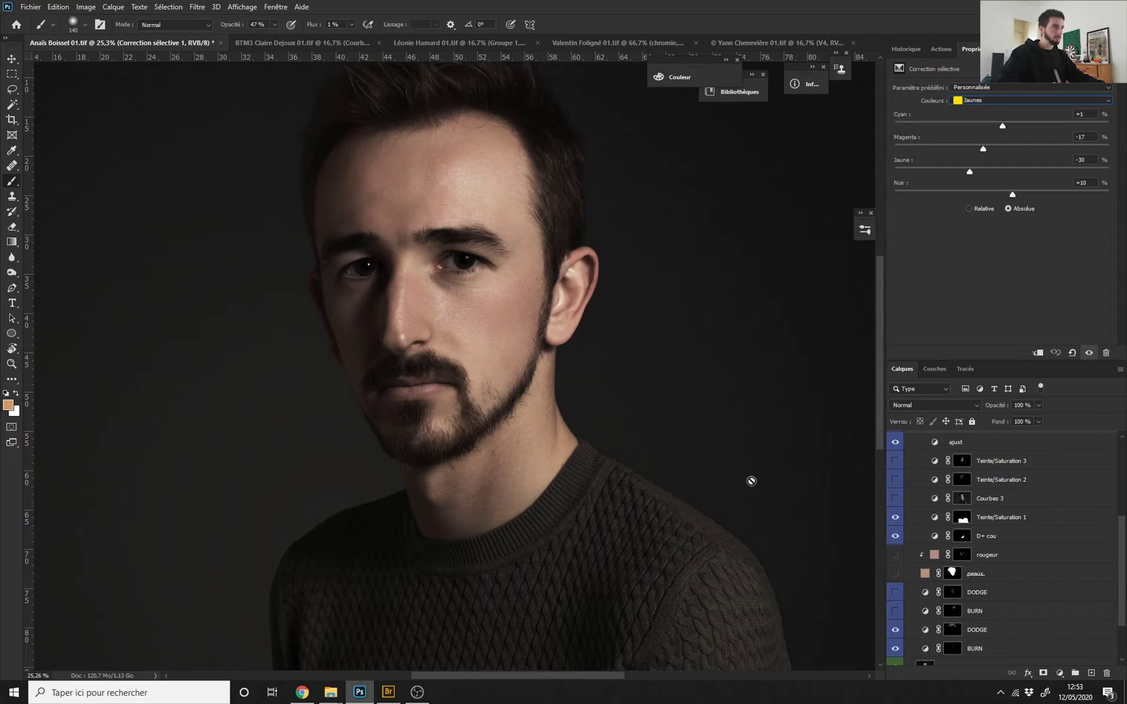
Show the upper pair of DODGE and BURN layers and compare the portrait with and without them at reduced size.
scroll(441, 430, "down", 3)
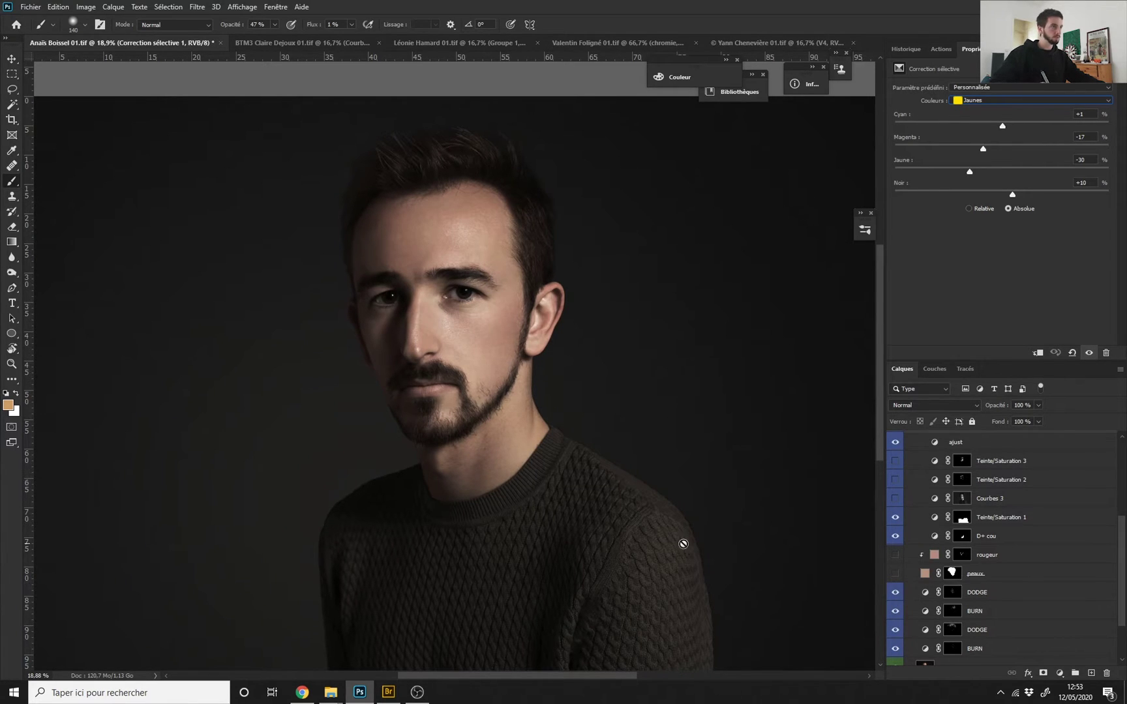
scroll(401, 309, "down", 4)
scroll(401, 308, "up", 2)
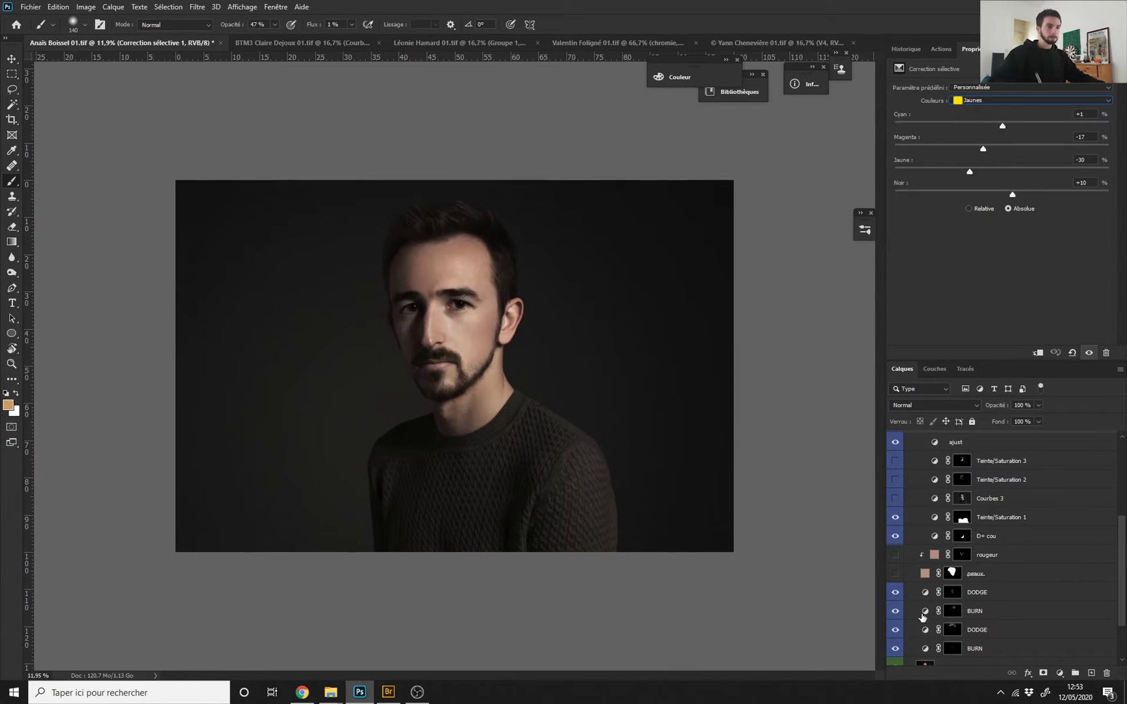
left_click_drag(899, 611, 895, 593)
scroll(500, 305, "up", 2)
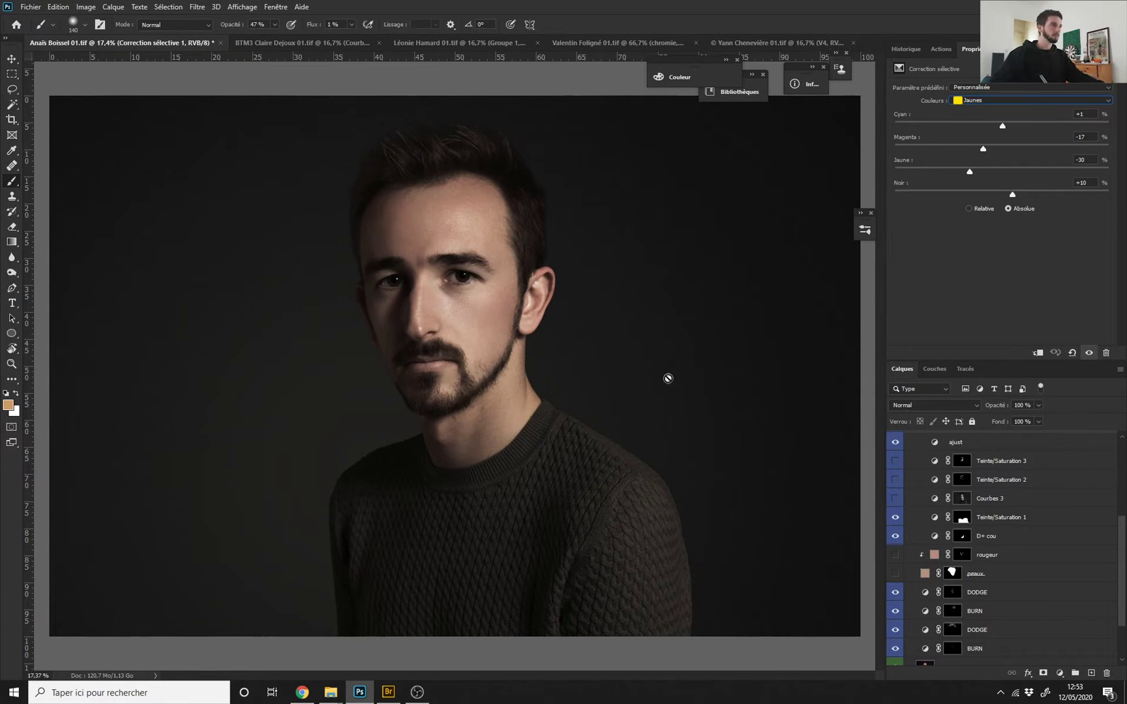
scroll(438, 350, "down", 2)
scroll(438, 350, "up", 2)
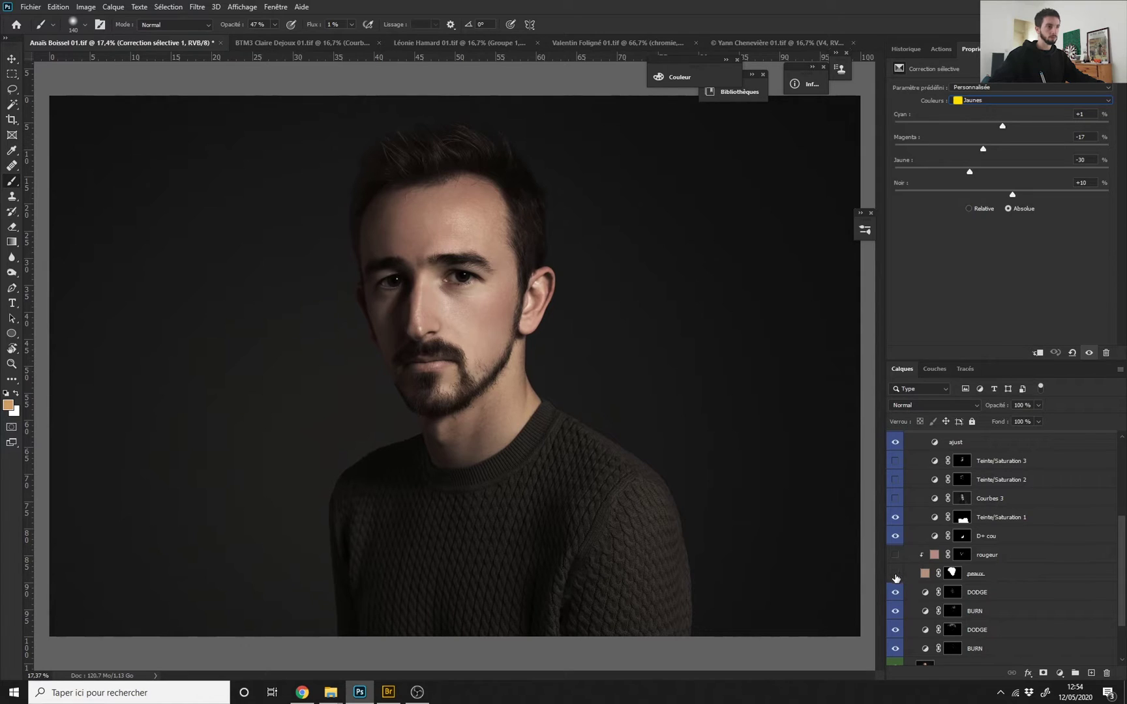
Show the peaux and rougeur layers, and inspect the mask of the peaux layer on its own.
left_click_drag(896, 578, 896, 554)
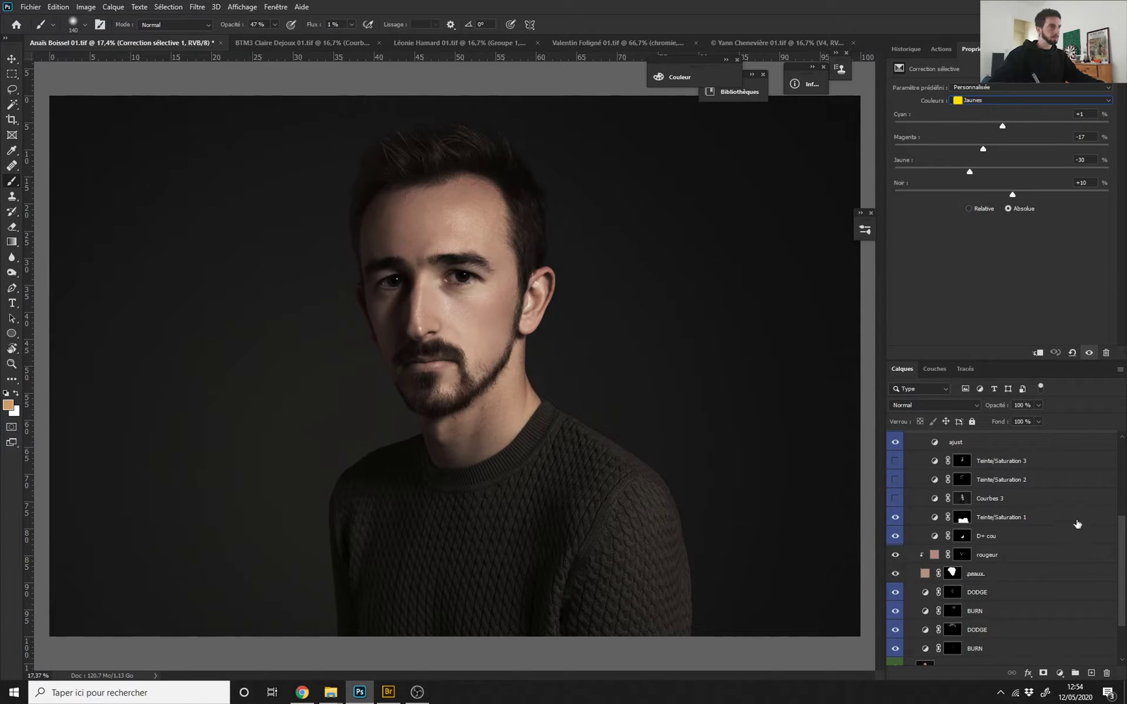
left_click(985, 578)
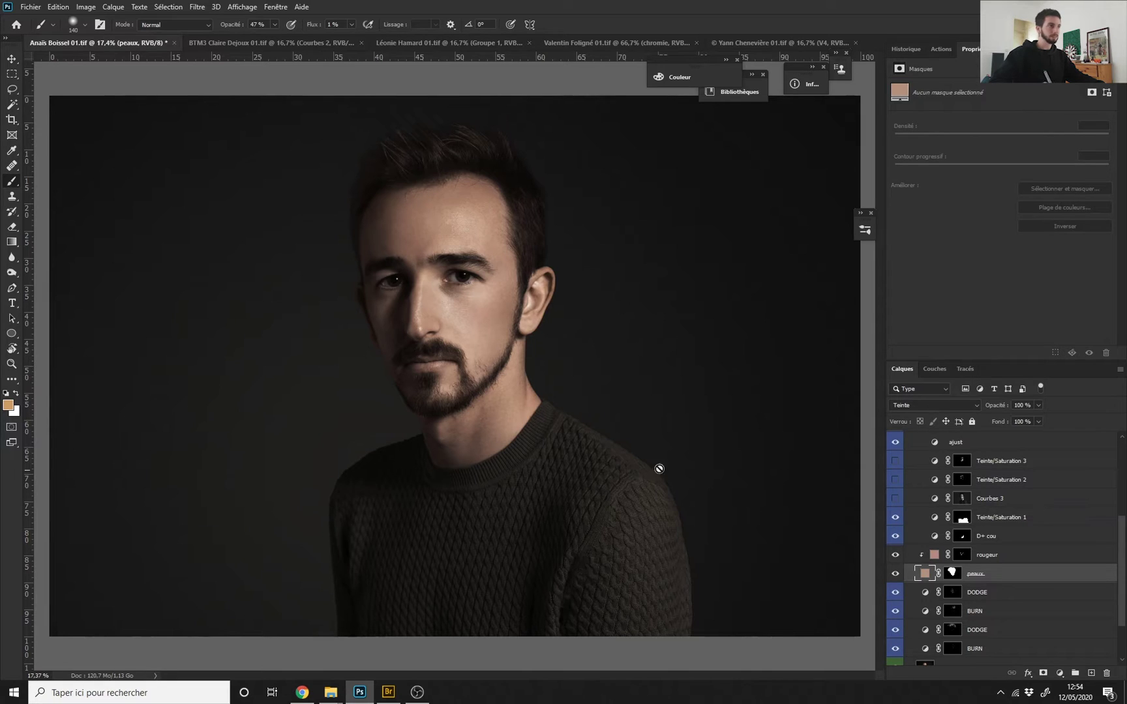
left_click_drag(434, 305, 461, 329)
left_click(953, 575, "alt")
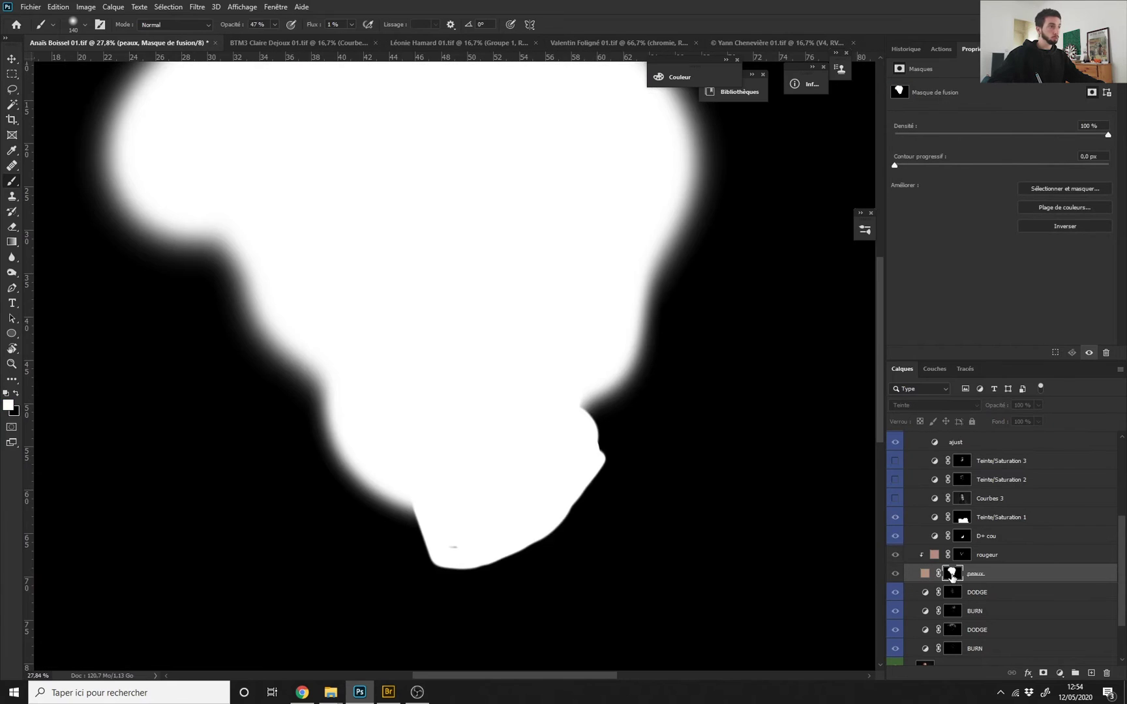
left_click(953, 575, "alt")
Compare the face without and with the peaux layer, leaving it visible, and check the skin with the rougeur layer hidden.
left_click_drag(472, 217, 515, 403)
key("ctrl+0")
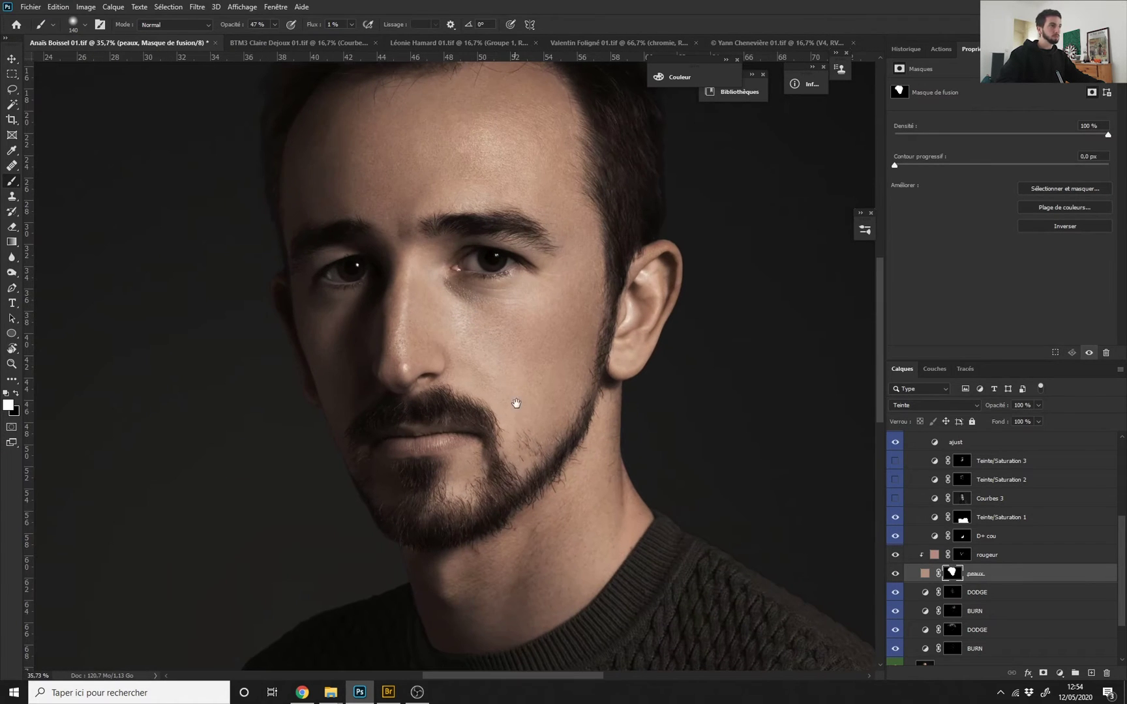
left_click(896, 574)
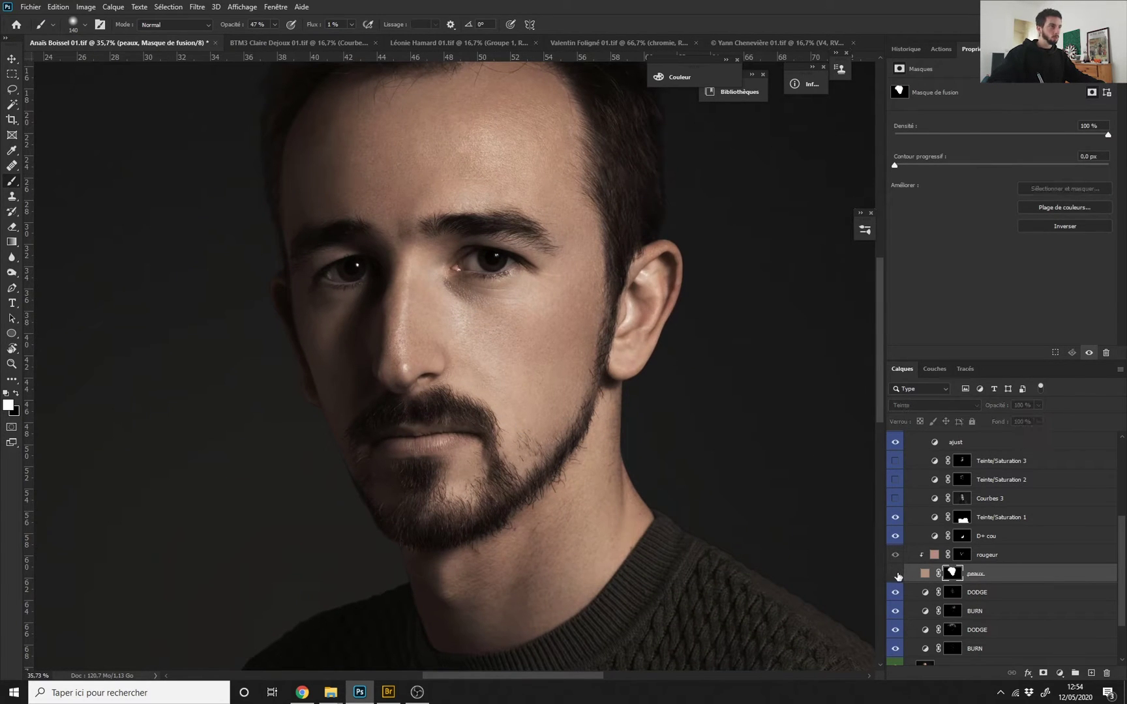
scroll(489, 257, "up", 1)
left_click_drag(506, 250, 513, 335)
scroll(499, 288, "down", 1)
left_click_drag(395, 404, 408, 401)
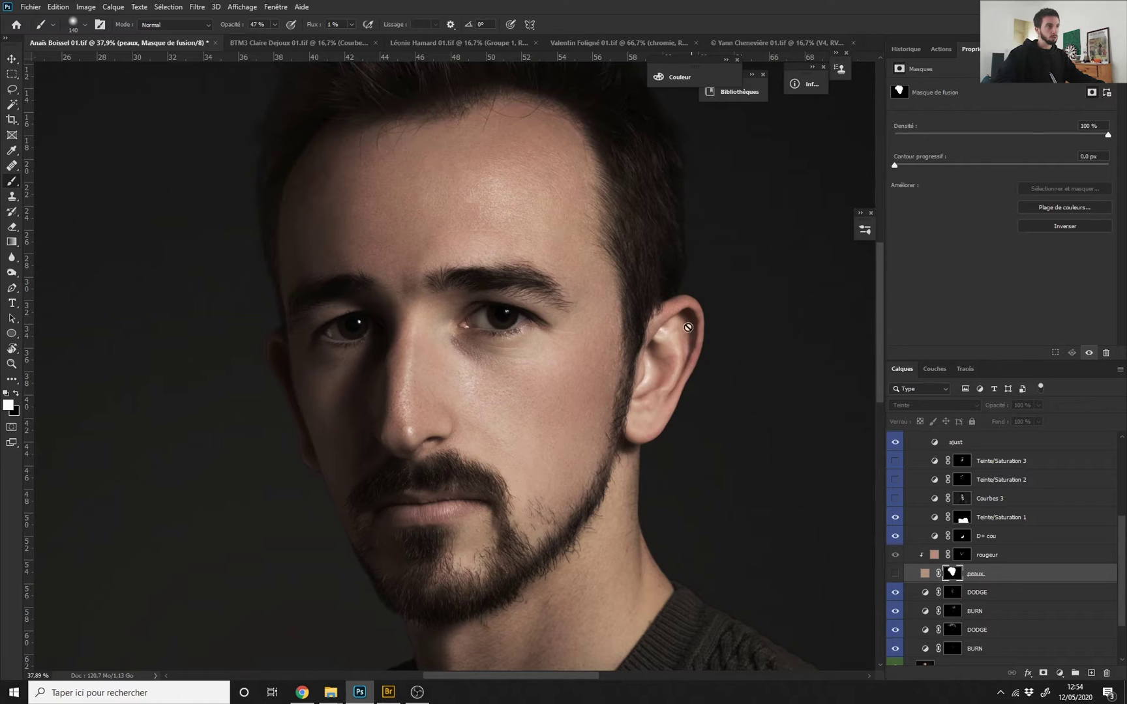
left_click(896, 574)
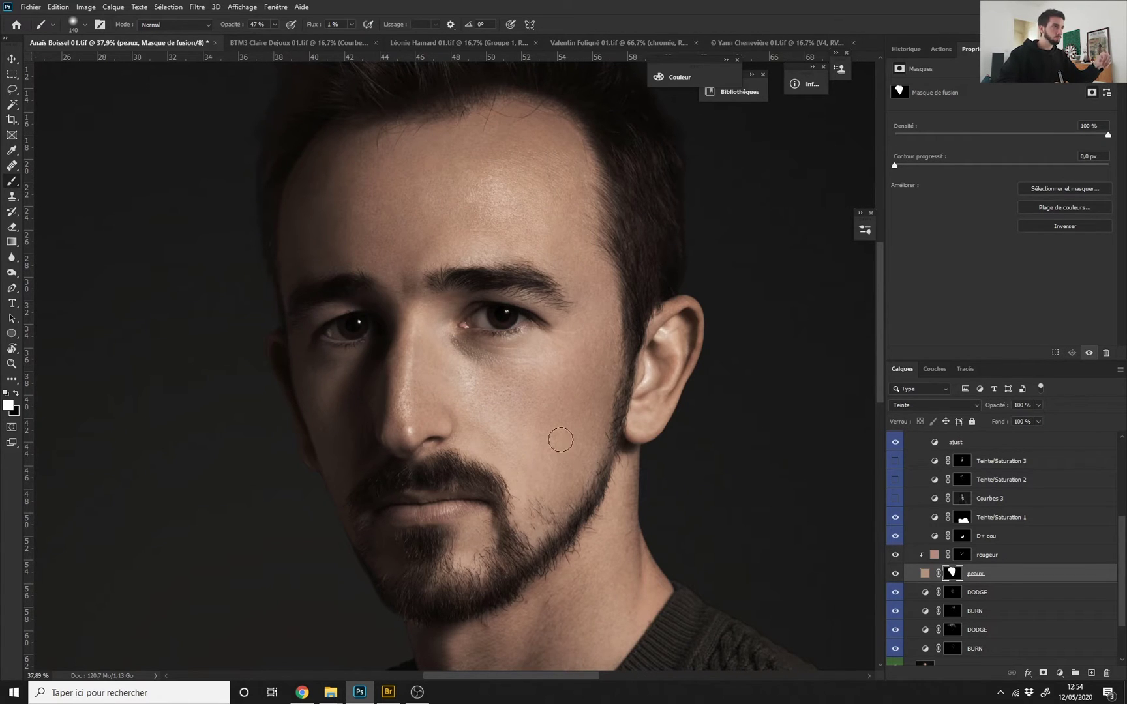
left_click(894, 555)
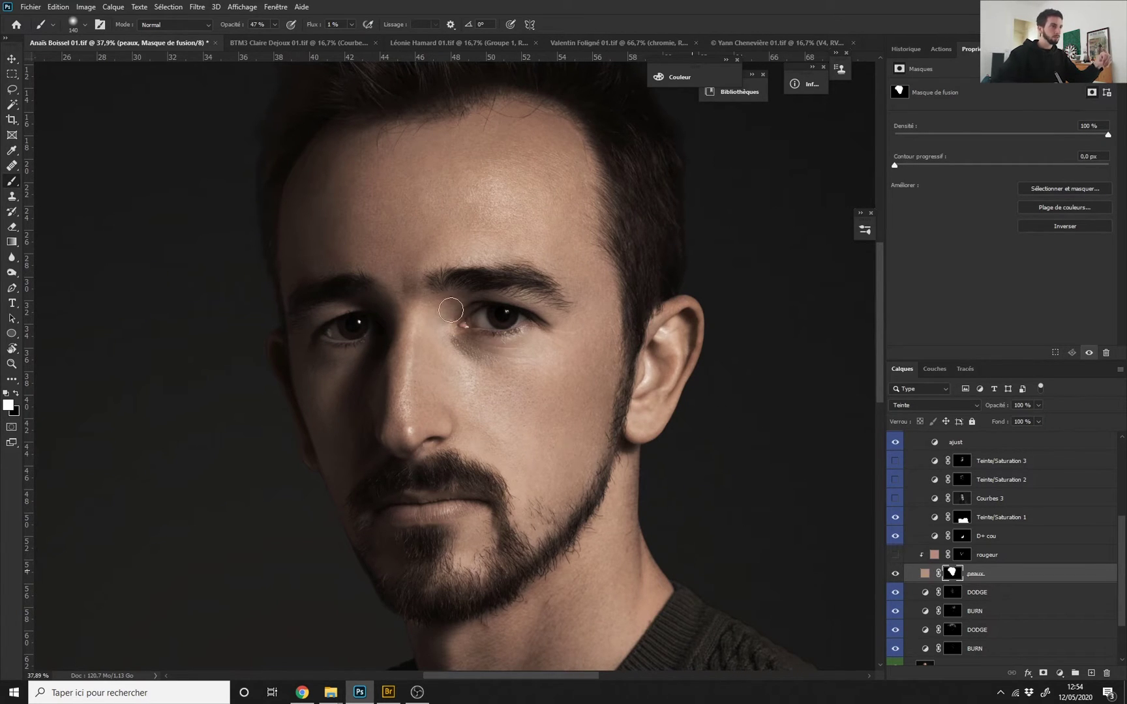
scroll(528, 408, "down", 2)
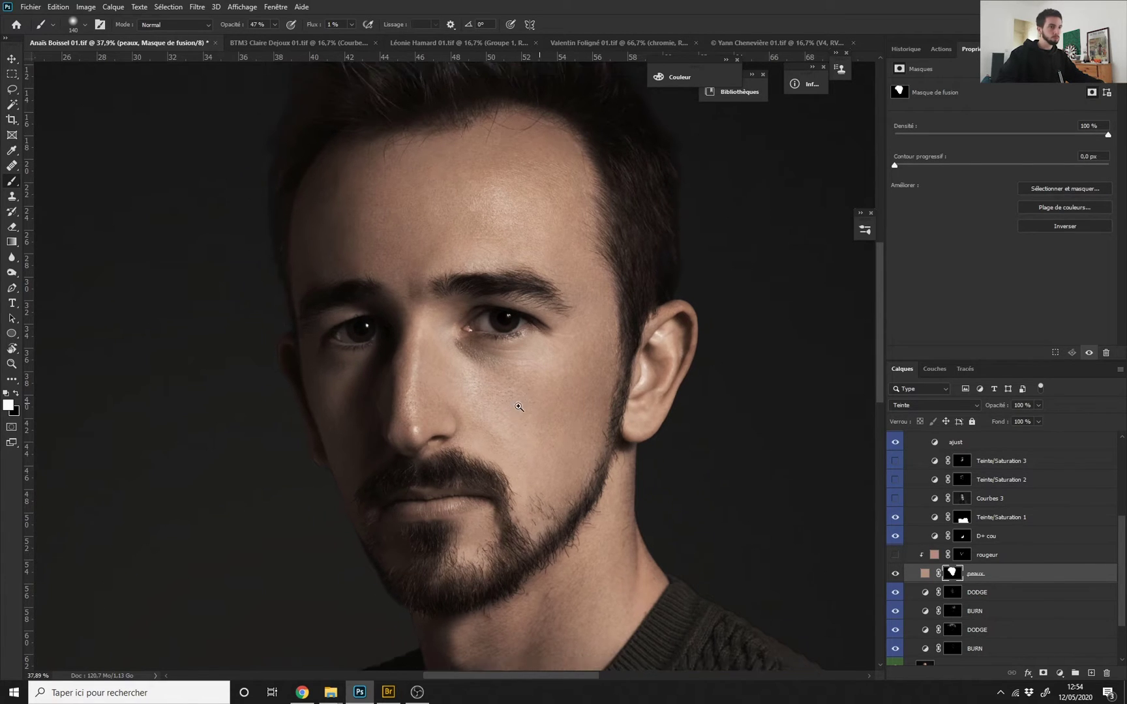
Try fill colours a84712 and 906148 on the peaux colour layer, and discard the change.
left_click(925, 574)
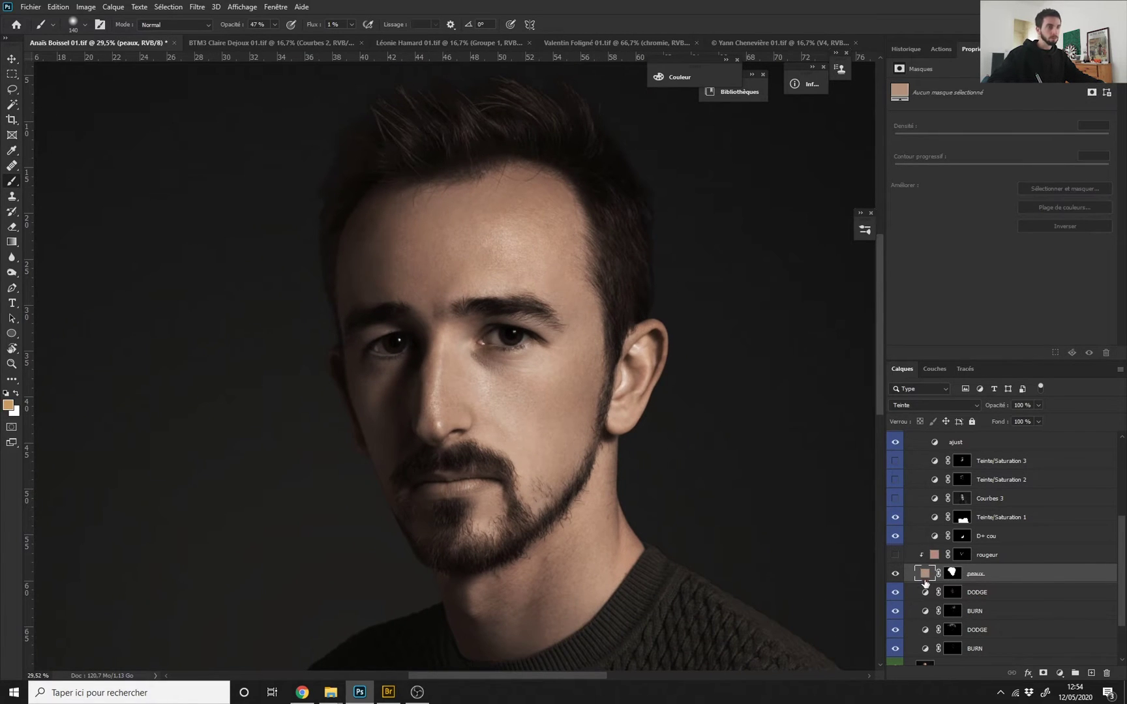
double_click(925, 577)
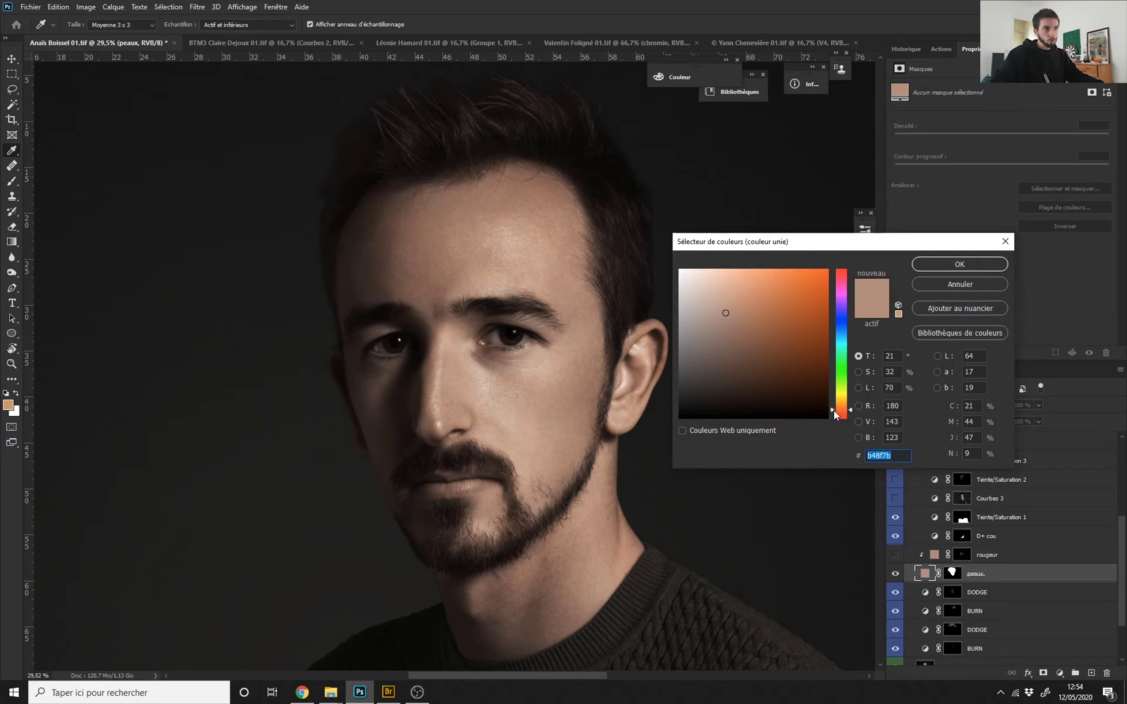
type("9a4f26")
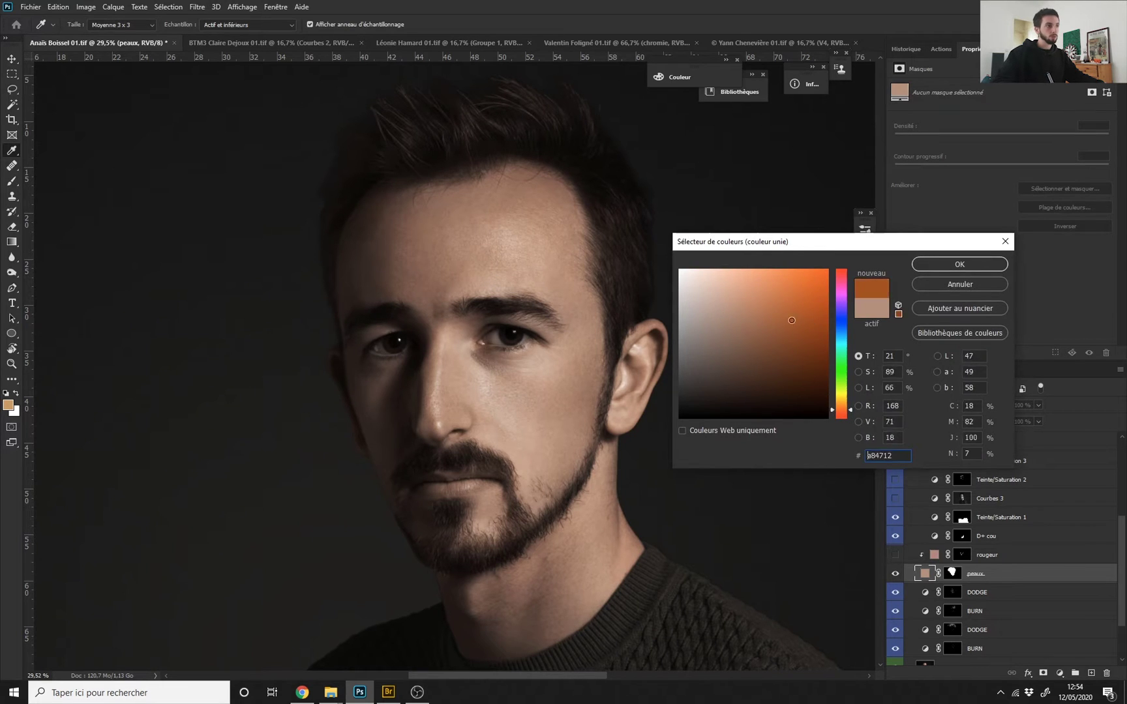
type("906148")
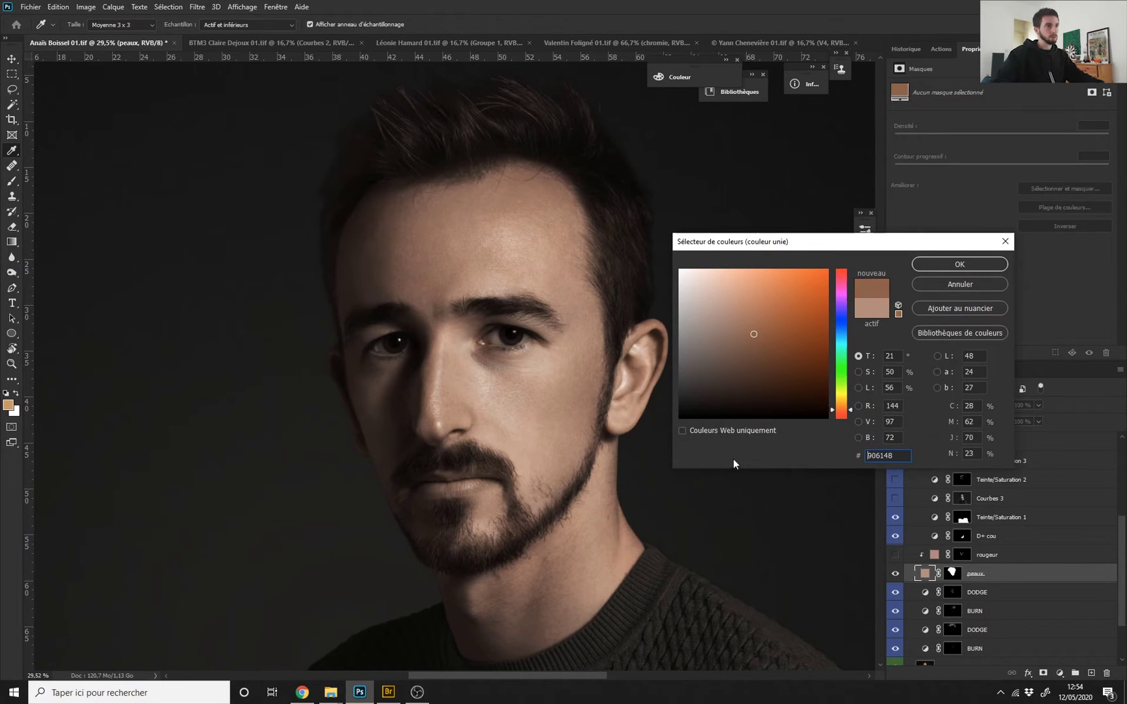
left_click(1006, 242)
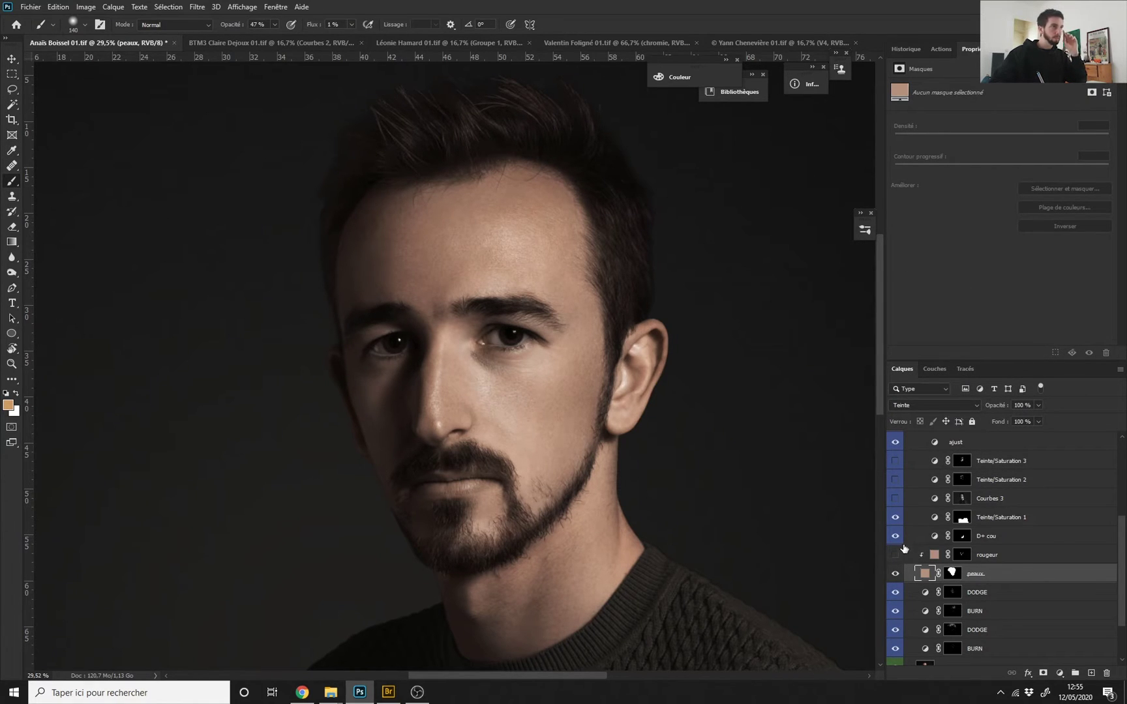
Show and select the rougeur layer, inspect its mask on its own, and return to the image.
scroll(446, 428, "up", 1)
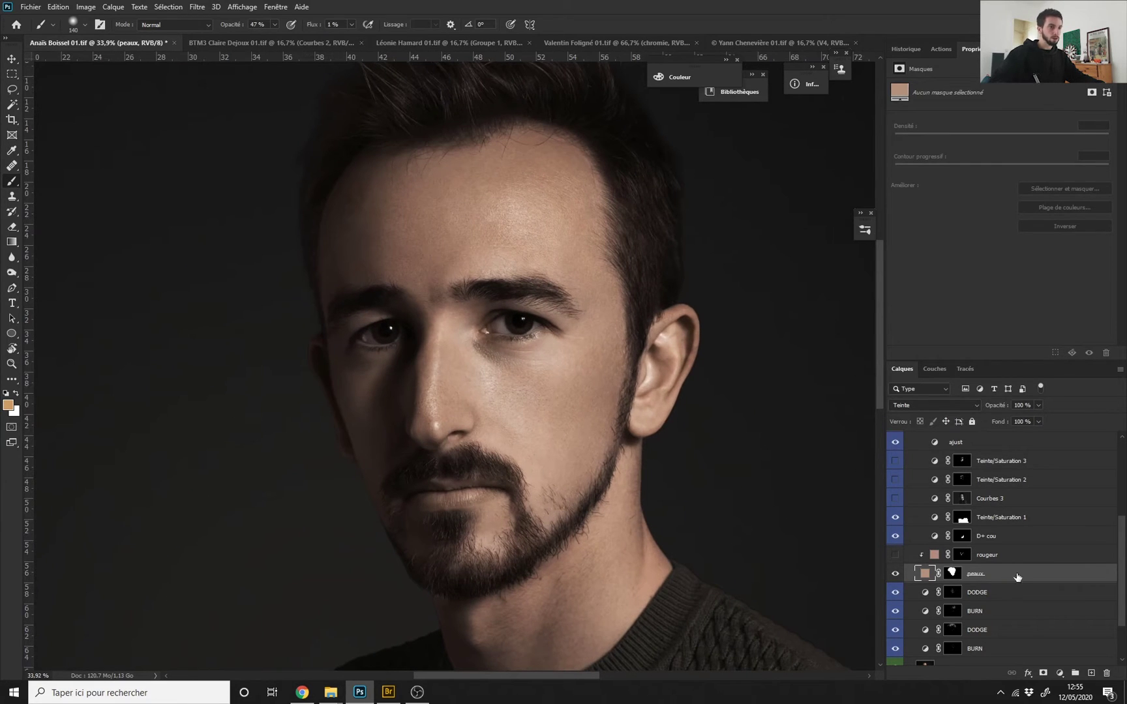
left_click(935, 557)
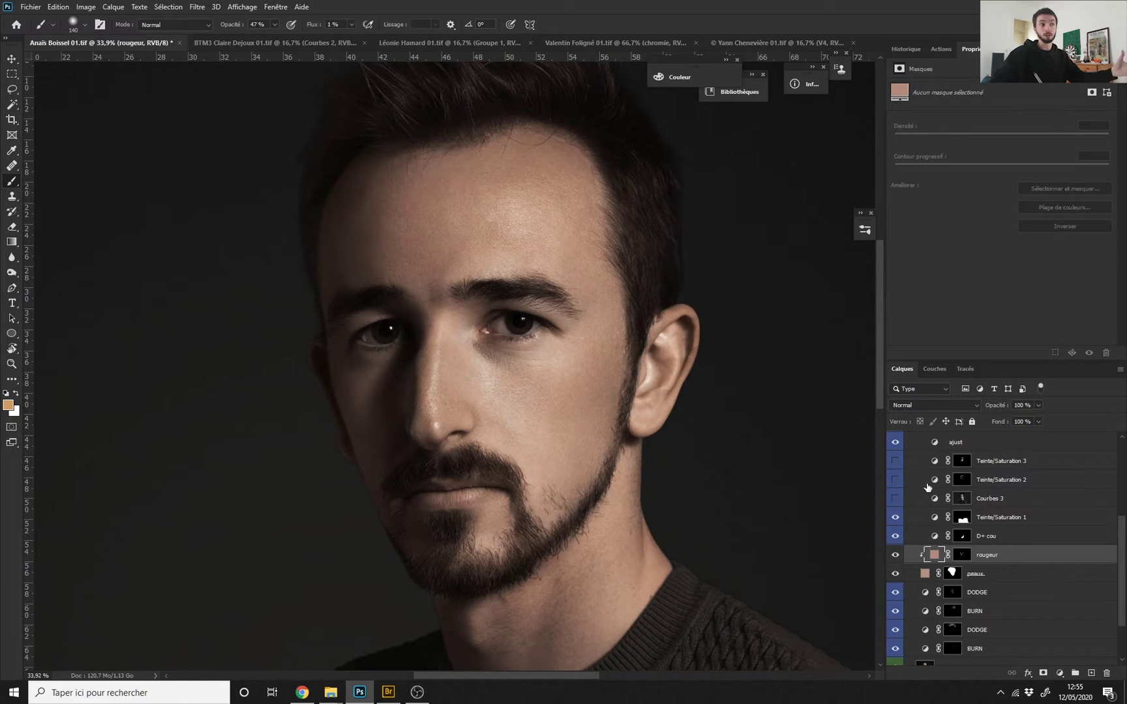
left_click(957, 560, "alt")
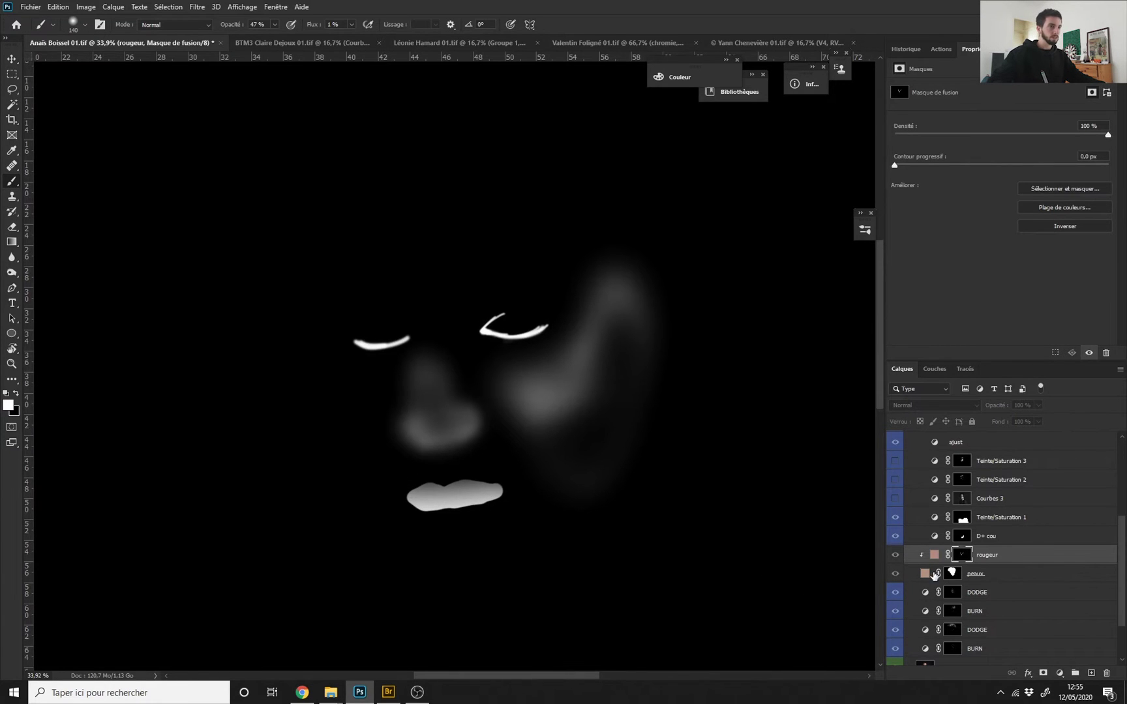
left_click(934, 554)
scroll(498, 434, "down", 1)
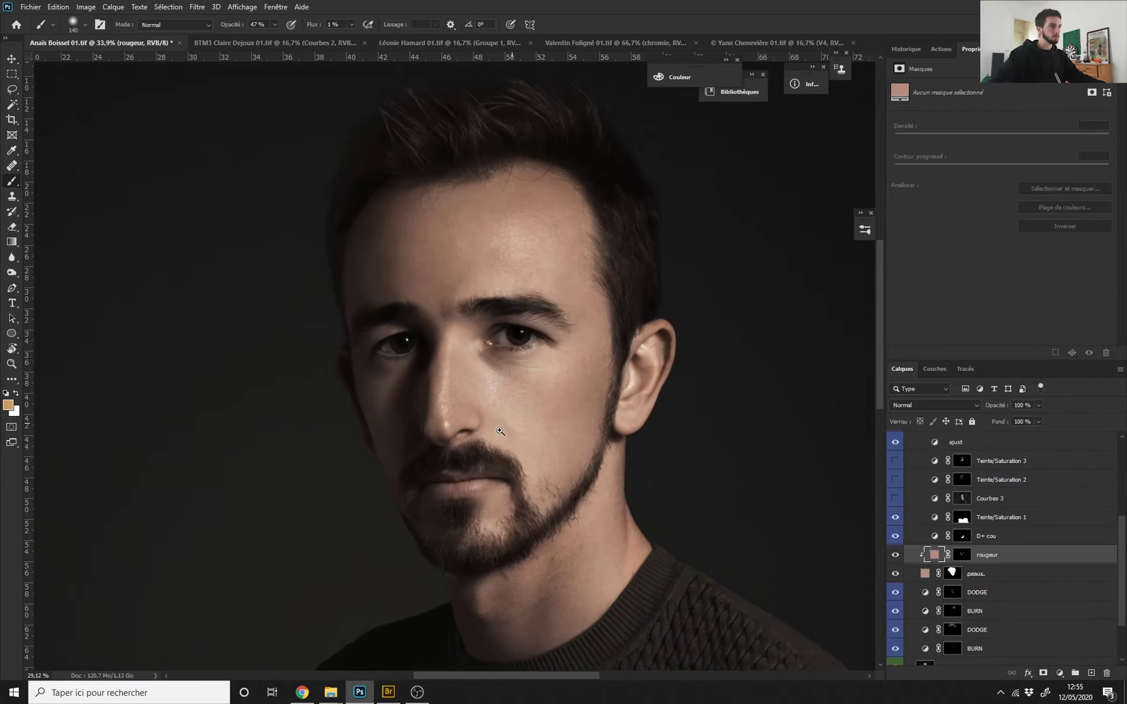
Compare the face with and without the rougeur layer at two view sizes, leaving the layer visible.
left_click(896, 556)
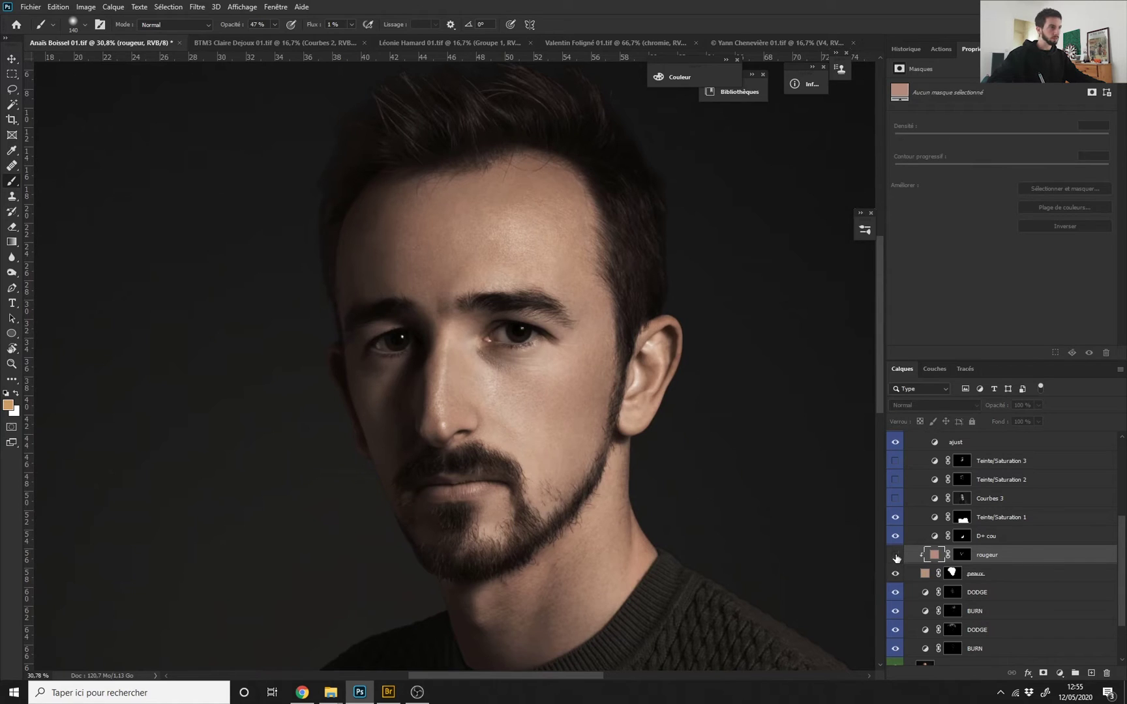
left_click(896, 555)
left_click(896, 556)
left_click(897, 557)
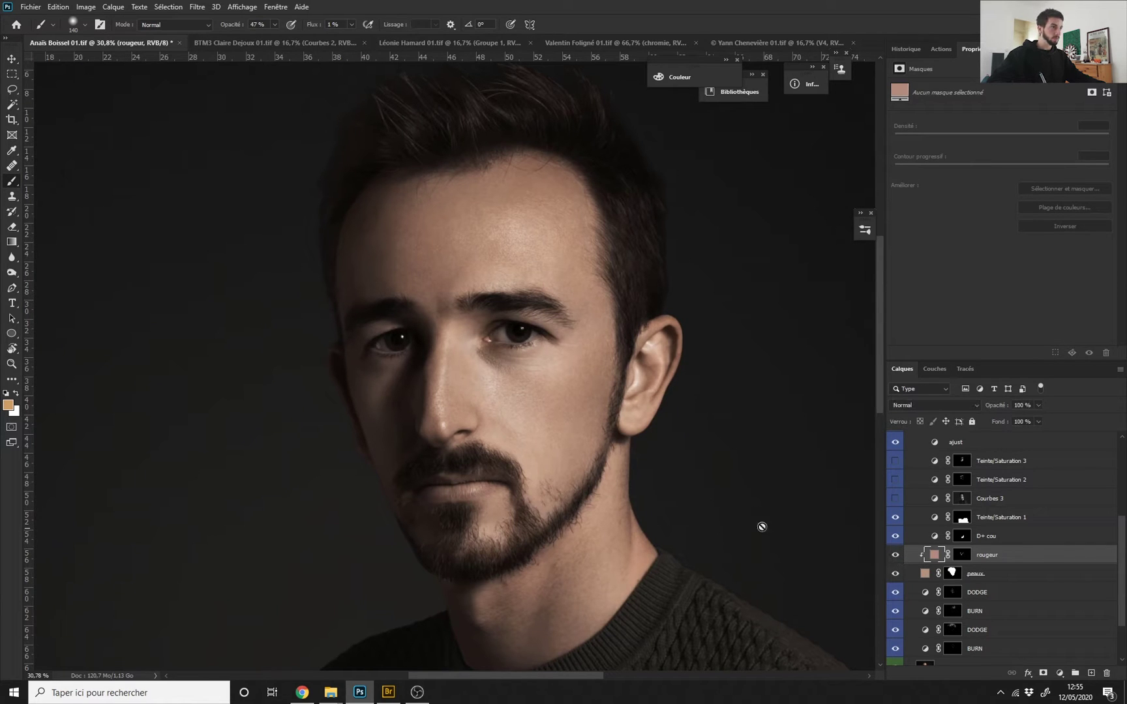
scroll(536, 422, "down", 2)
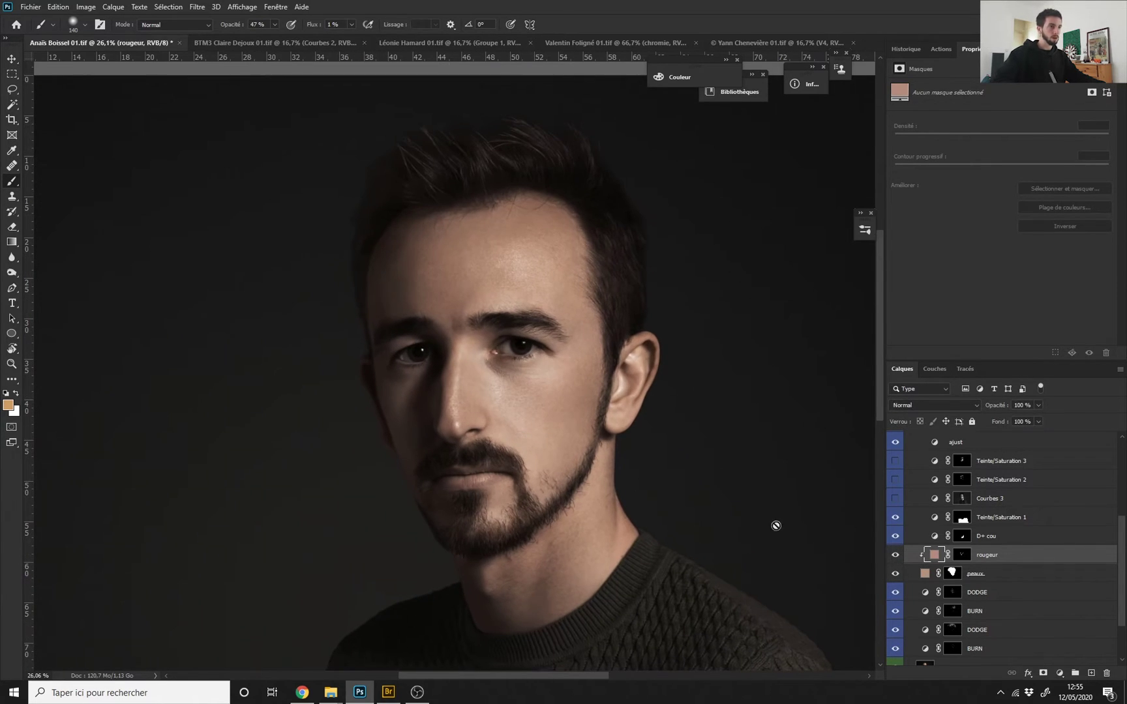
left_click(896, 555)
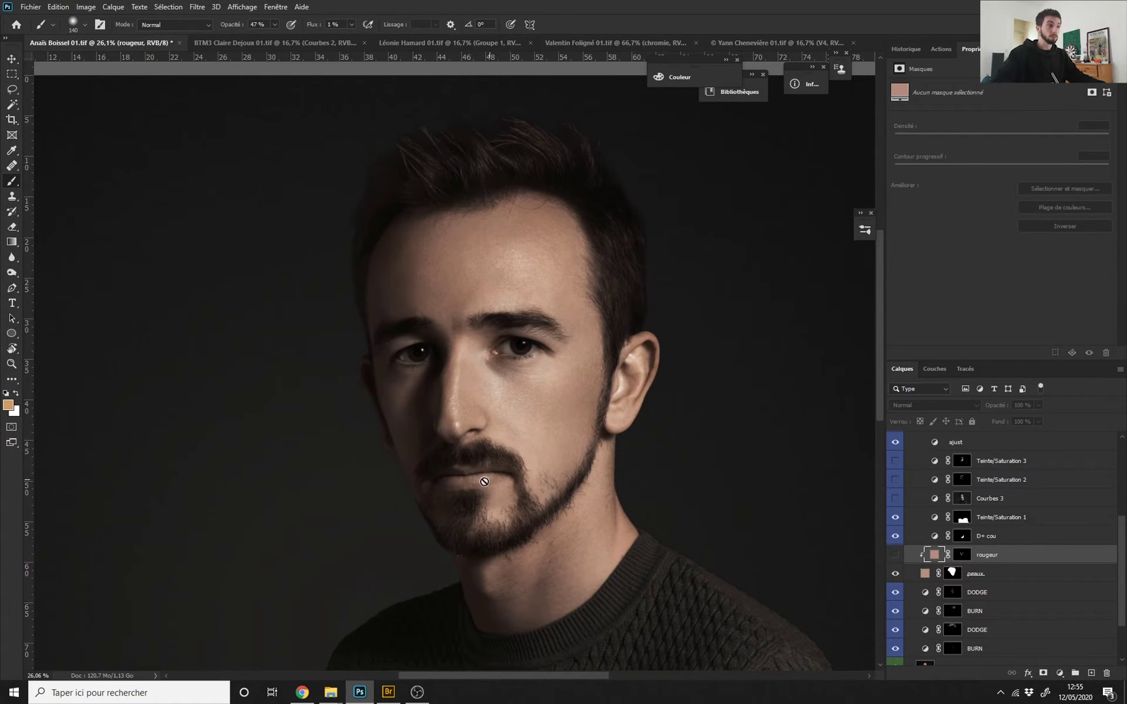
left_click(895, 554)
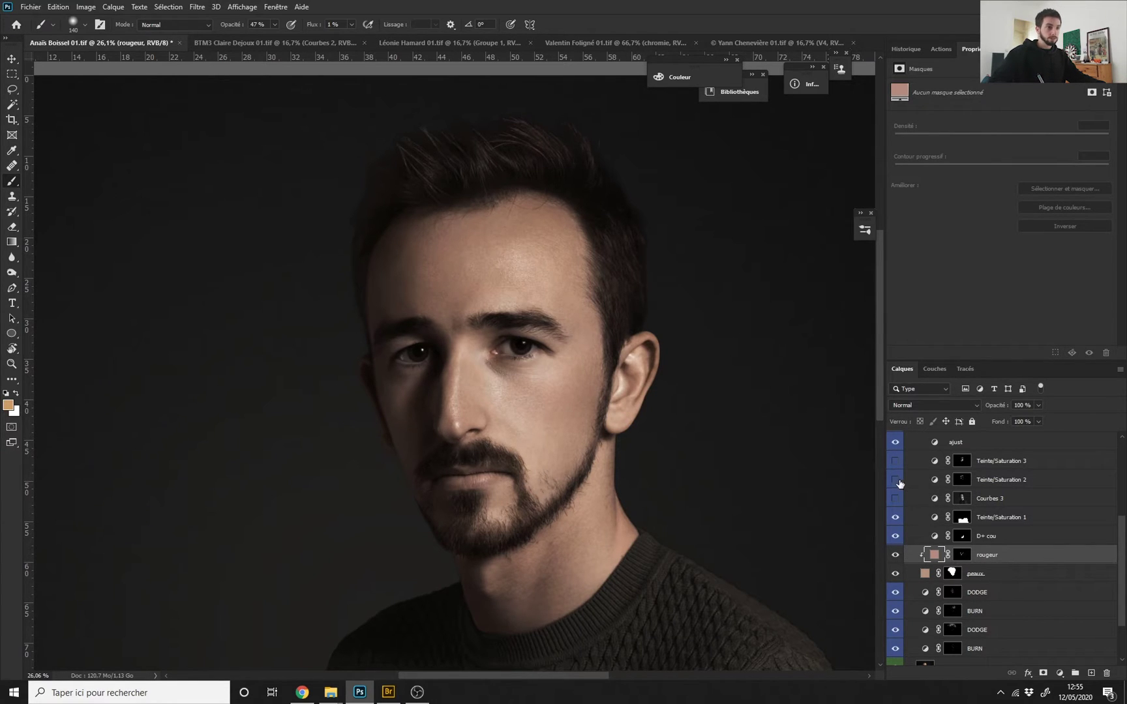
Show the Teinte/Saturation 2 and Teinte/Saturation 3 layers and check the full portrait.
left_click_drag(900, 481, 904, 458)
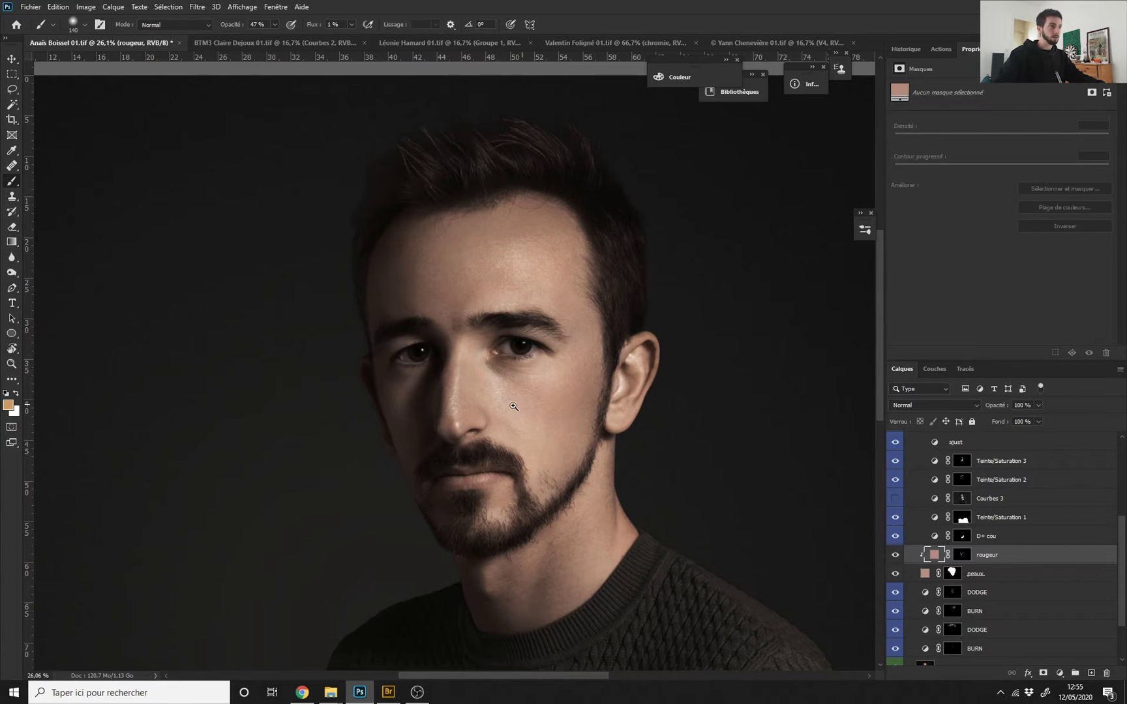
key("ctrl+0")
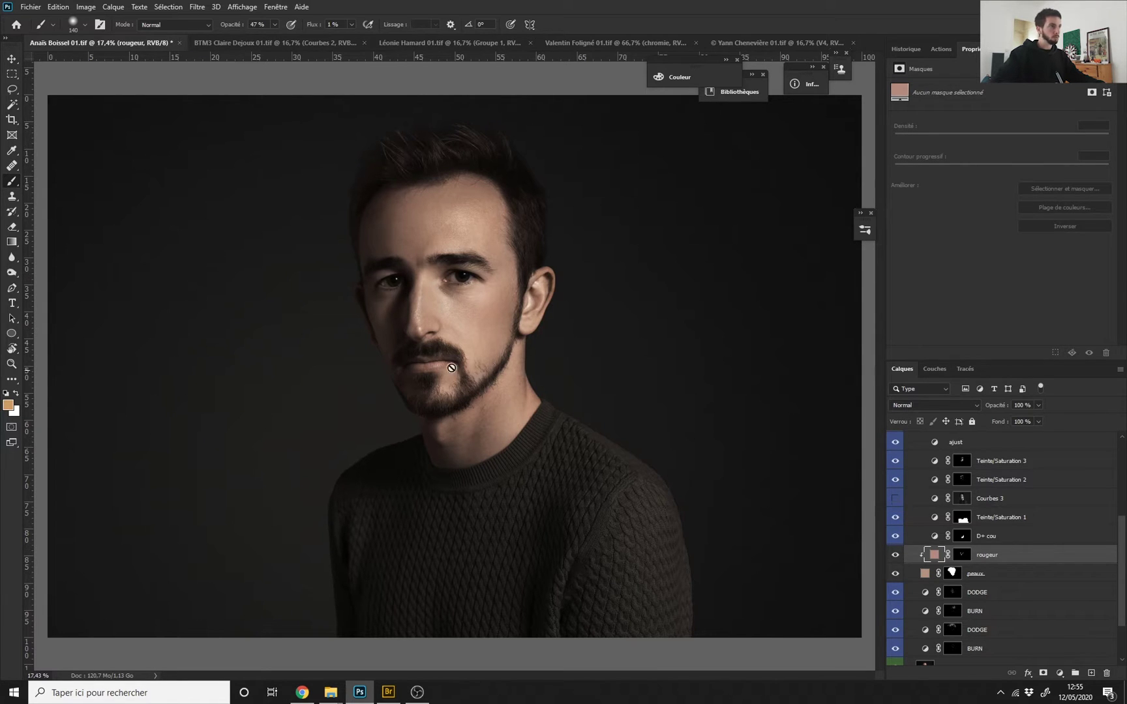
scroll(450, 346, "down", 2)
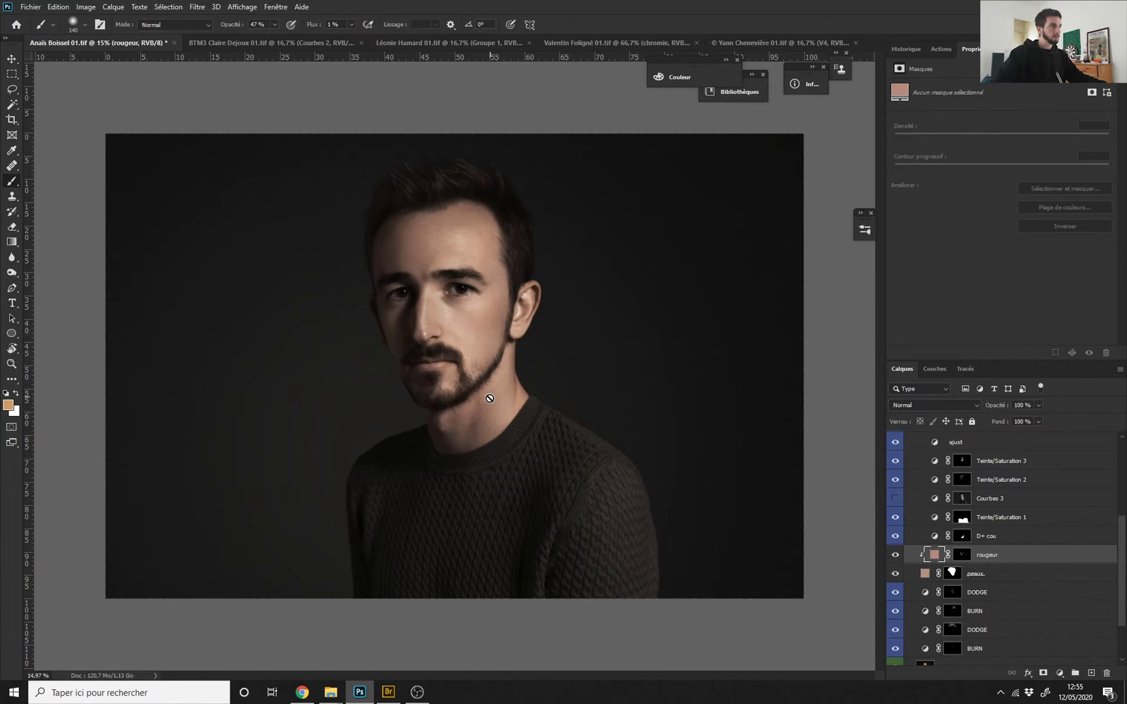
key("alt+Tab")
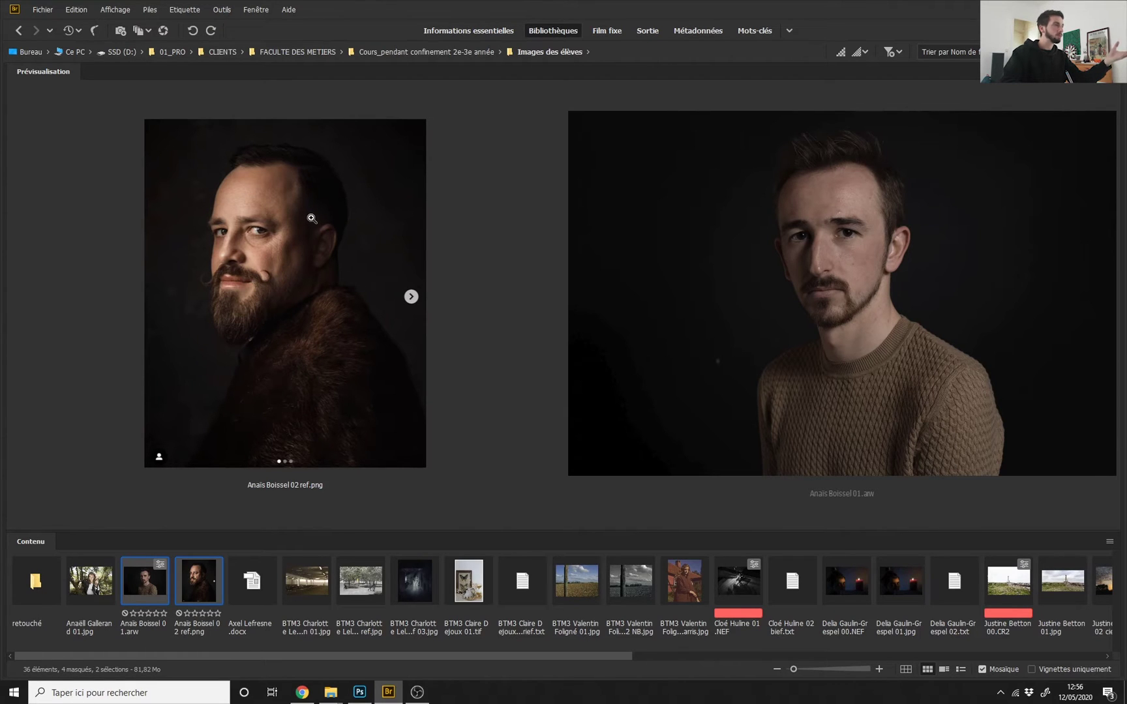
key("alt+Tab")
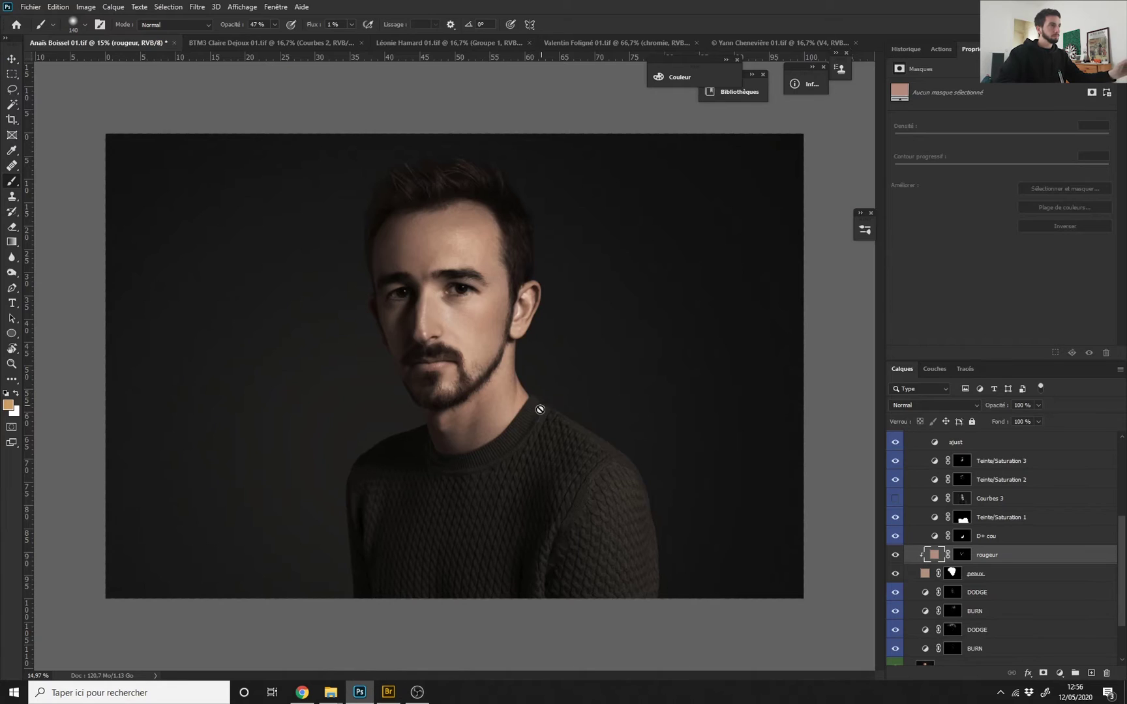
scroll(447, 343, "up", 2)
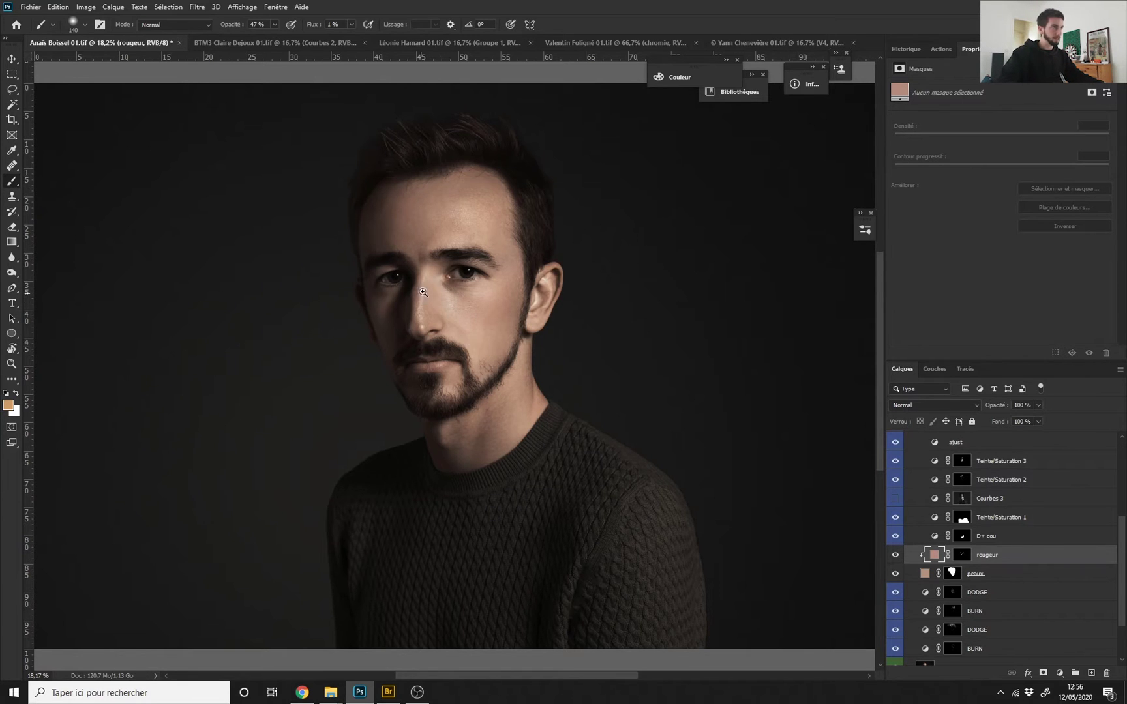
key("ctrl+0")
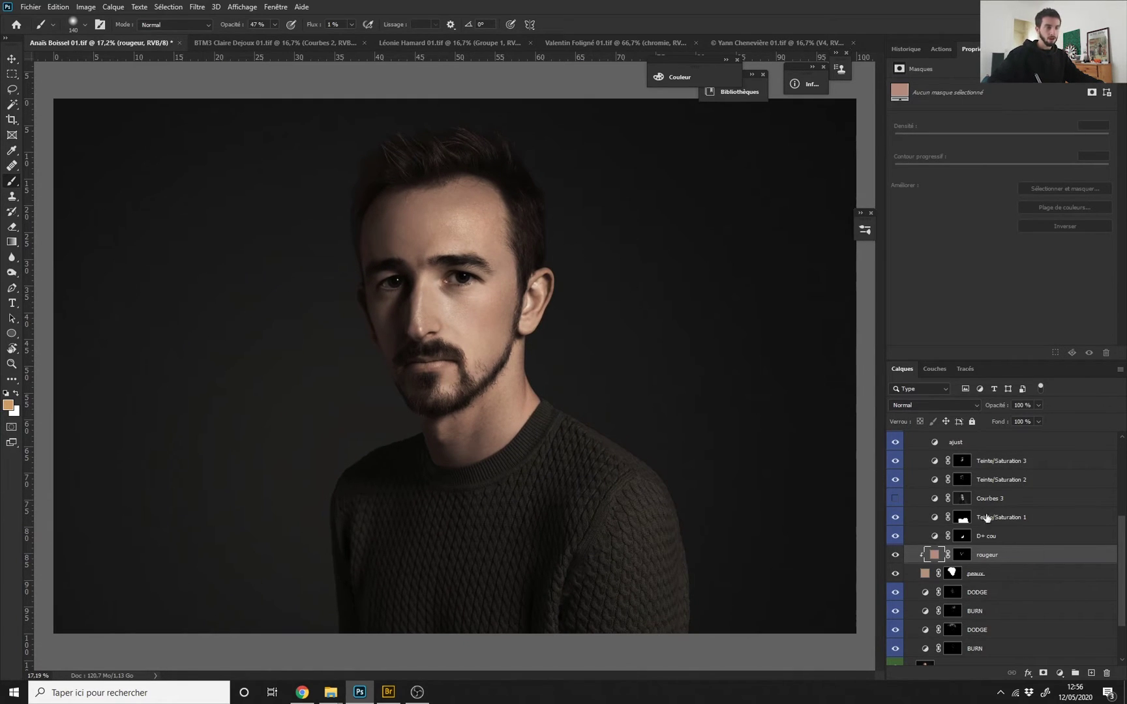
Display the Rouge, Vert and Bleu channels one at a time and examine how each renders the portrait.
scroll(1044, 483, "up", 1)
left_click(935, 369)
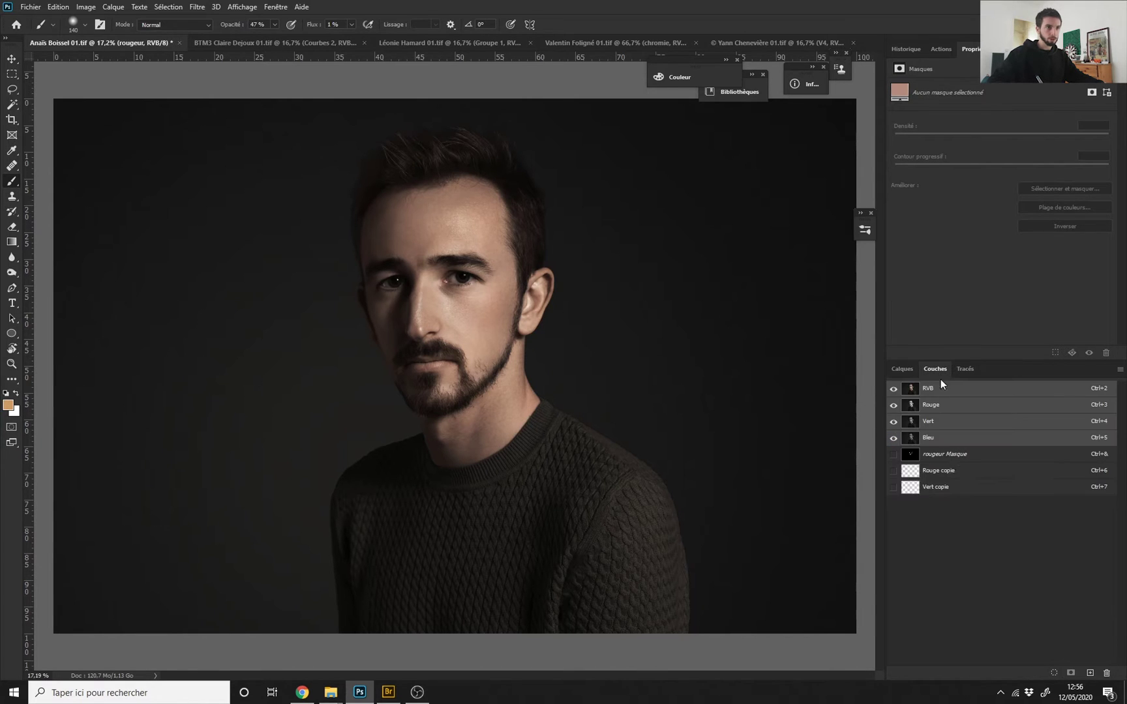
left_click(933, 404)
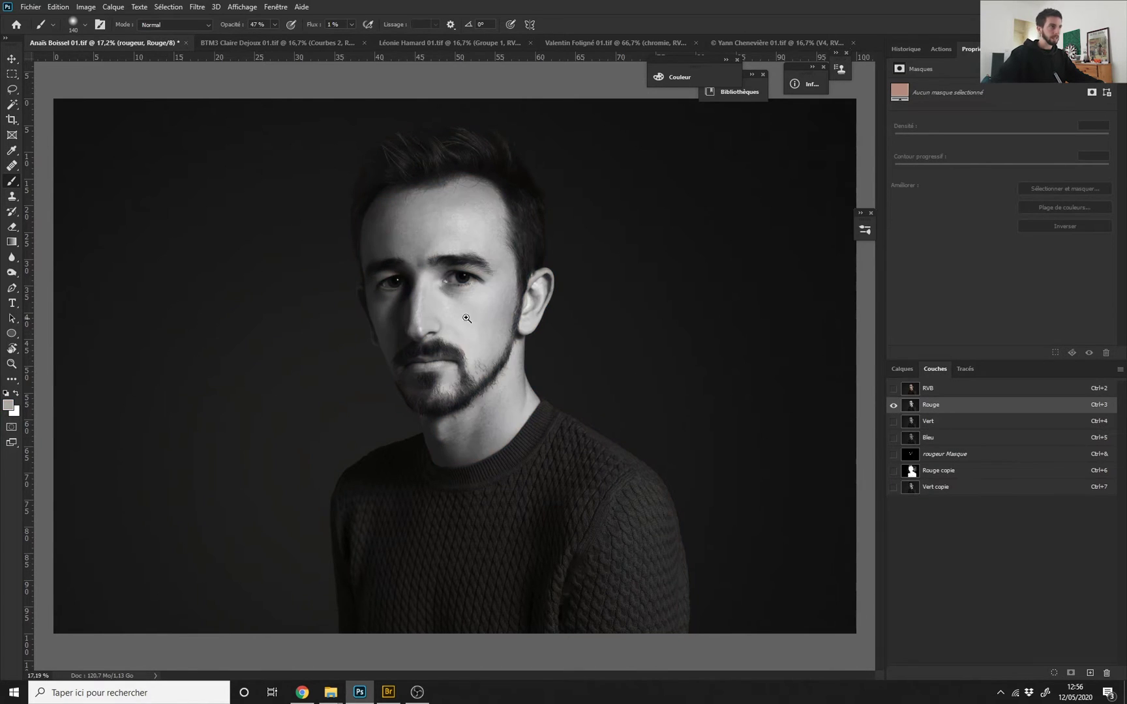
scroll(493, 327, "up", 2)
left_click(947, 423)
left_click(949, 440)
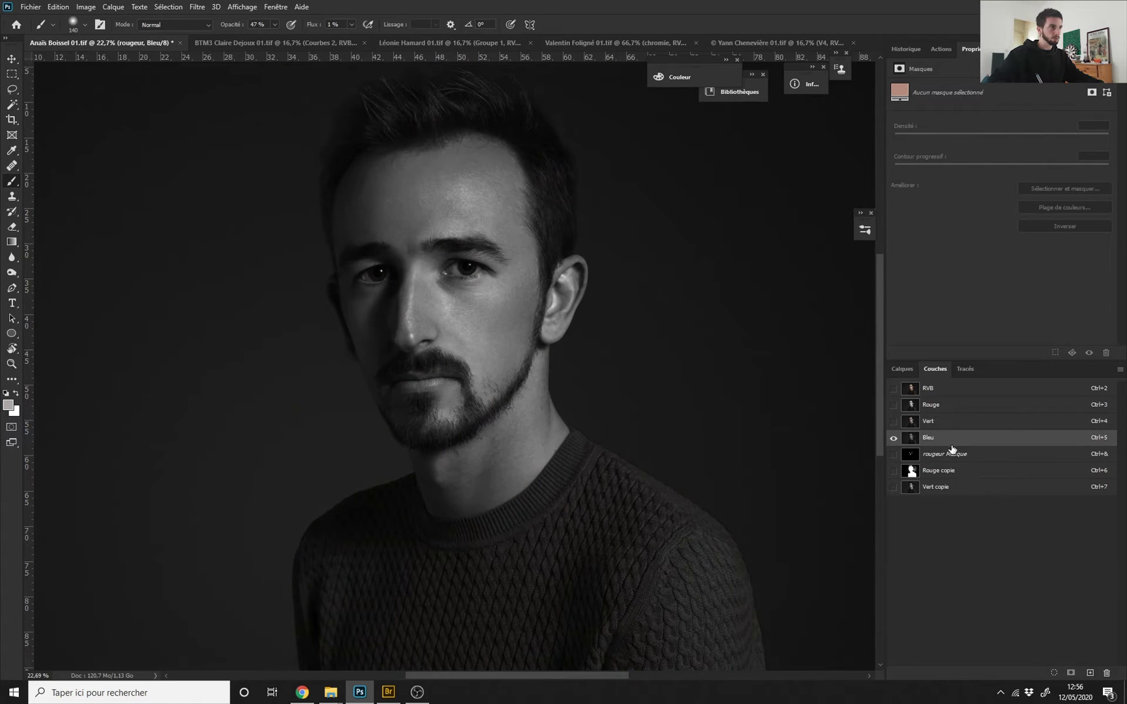
scroll(467, 300, "down", 3)
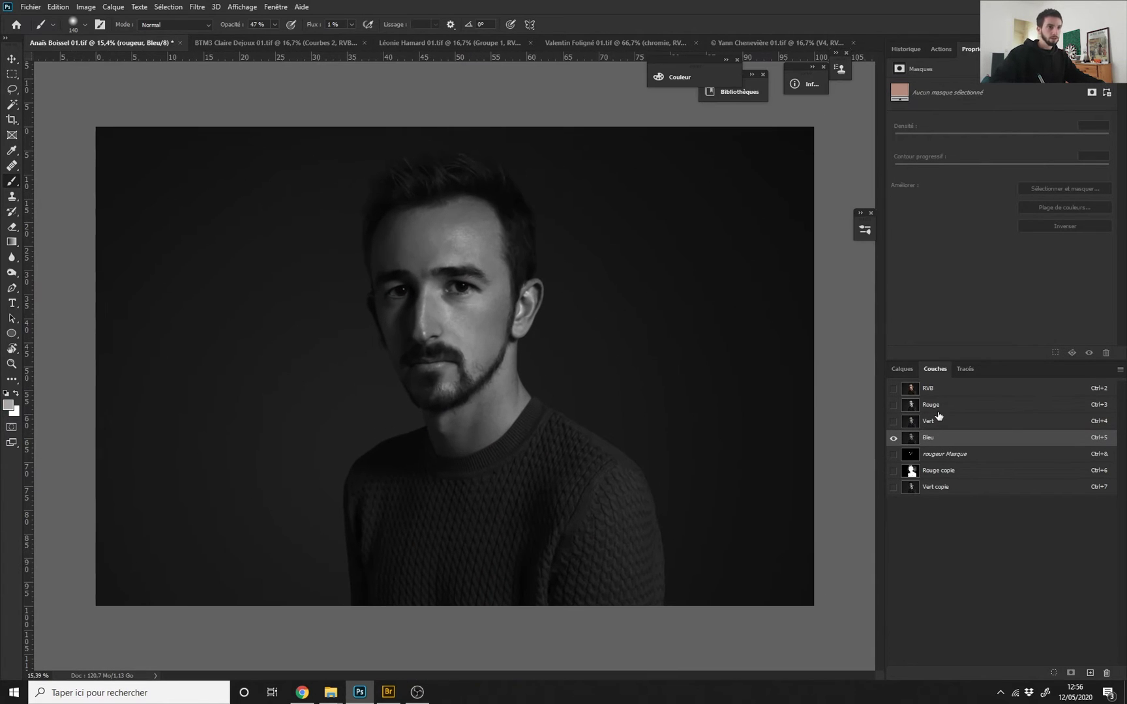
scroll(464, 329, "up", 1)
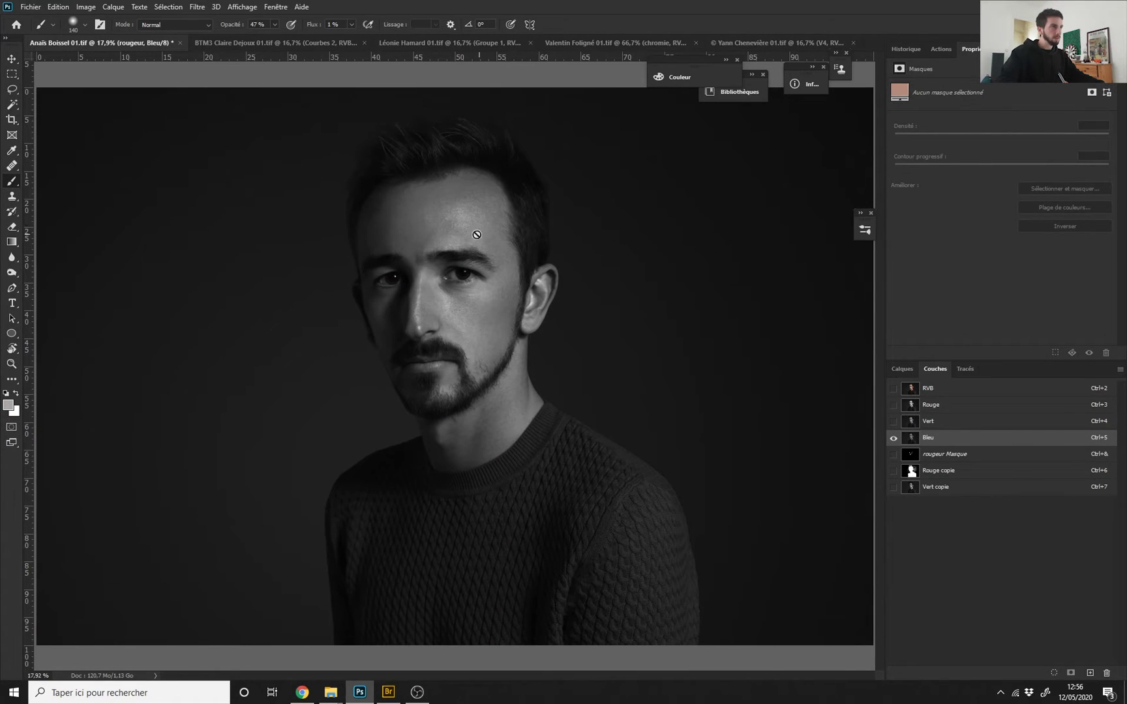
scroll(456, 213, "up", 3)
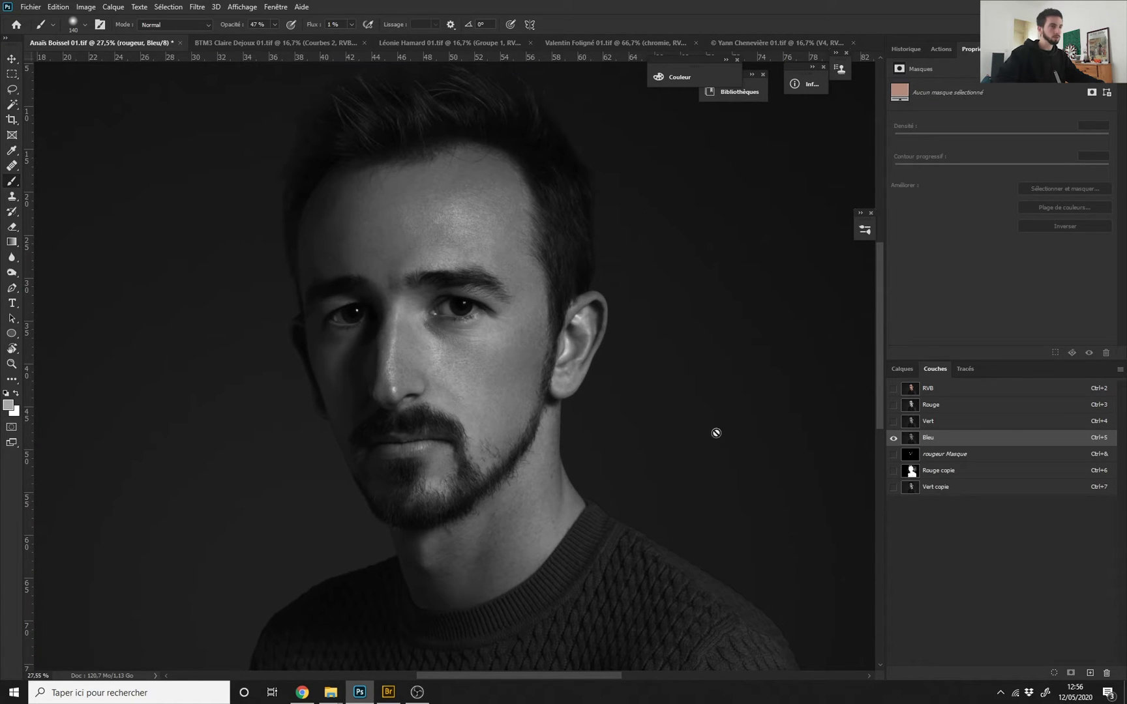
Compare the face again in the Rouge, Vert and Bleu channels, examining the skin highlights closely in Bleu.
left_click(932, 407)
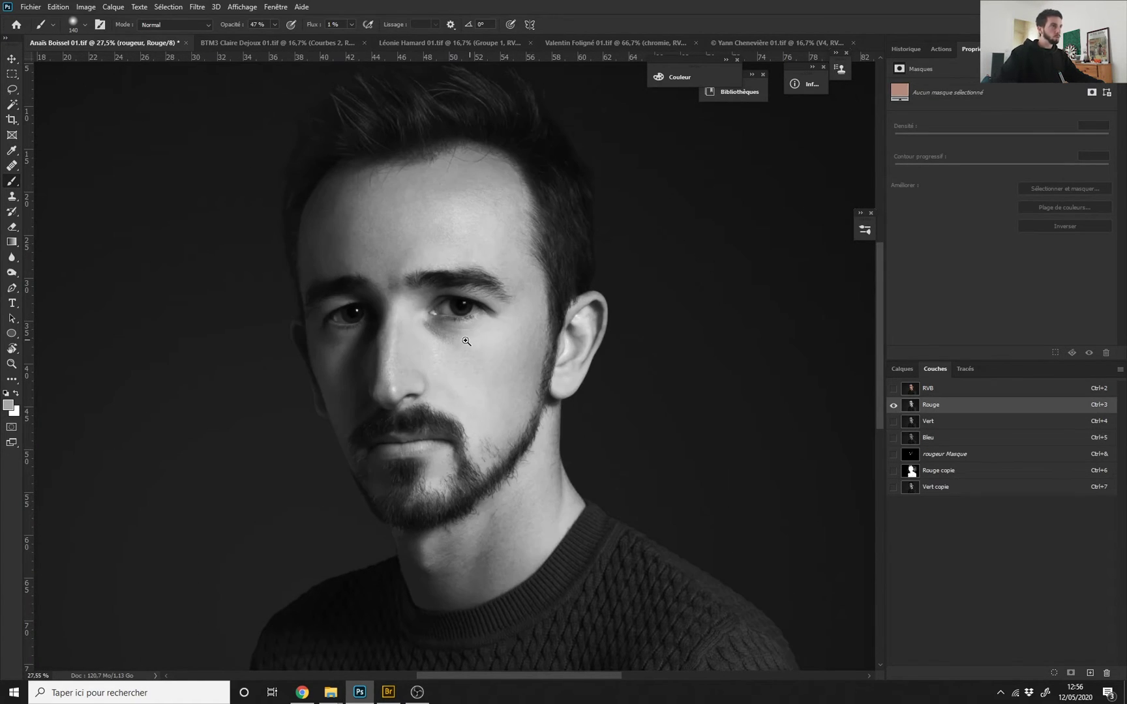
scroll(466, 342, "down", 1)
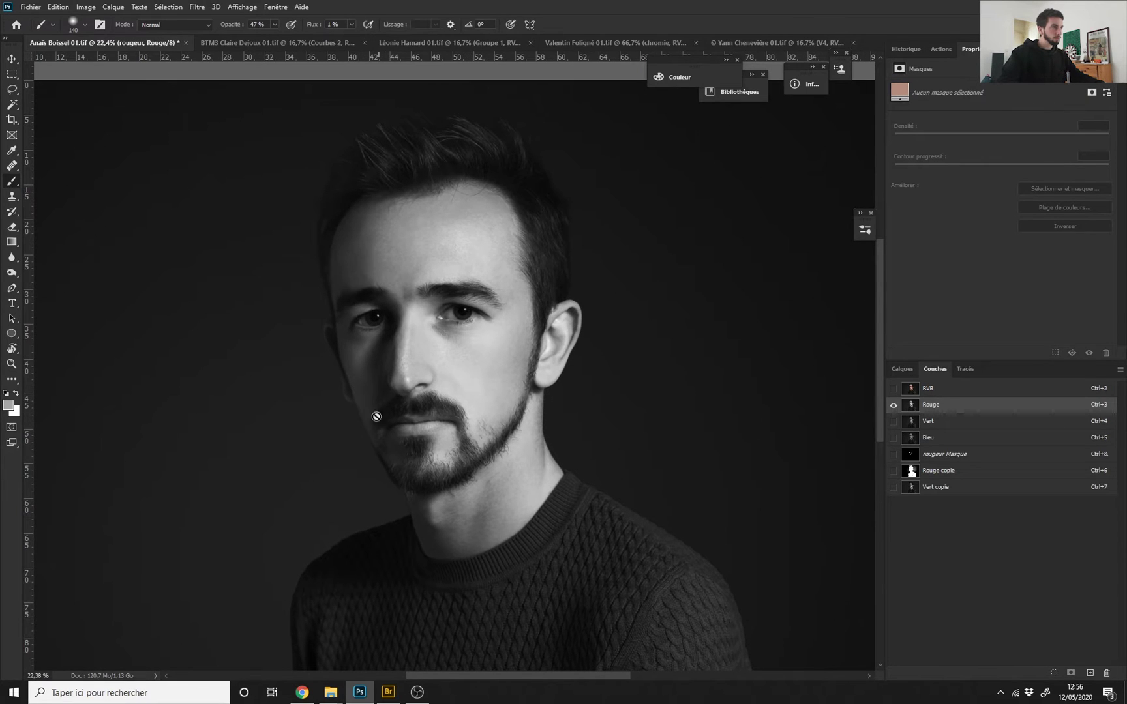
scroll(466, 369, "up", 1)
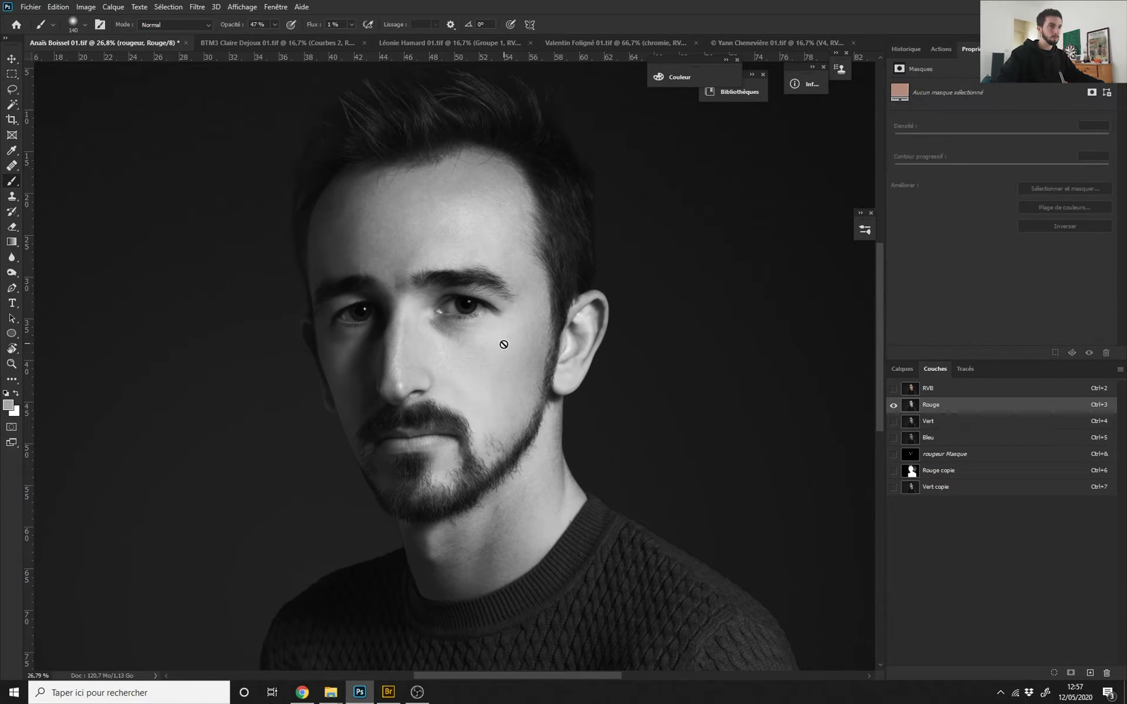
left_click(933, 422)
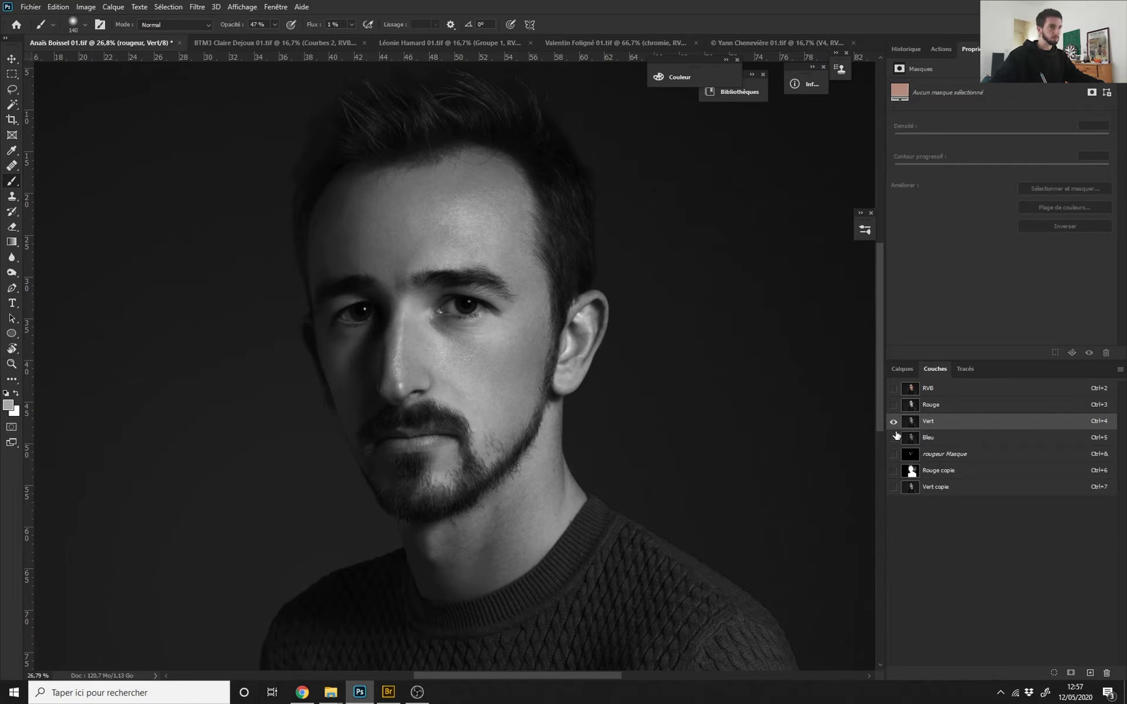
left_click(945, 438)
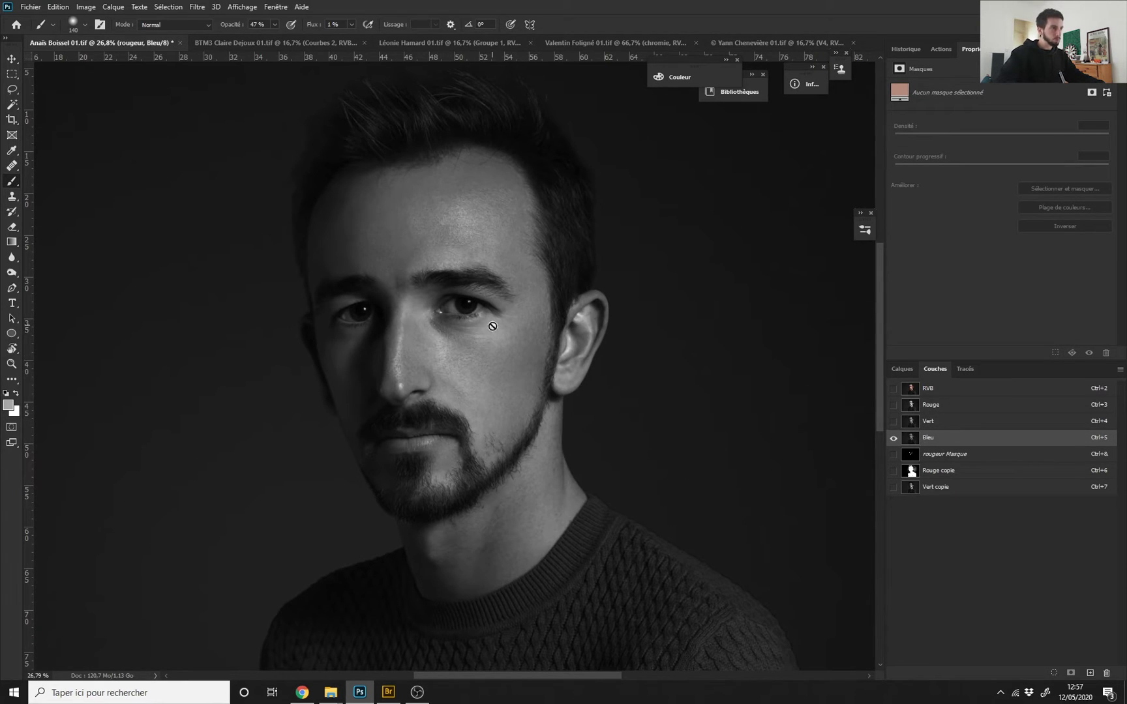
scroll(449, 388, "up", 5)
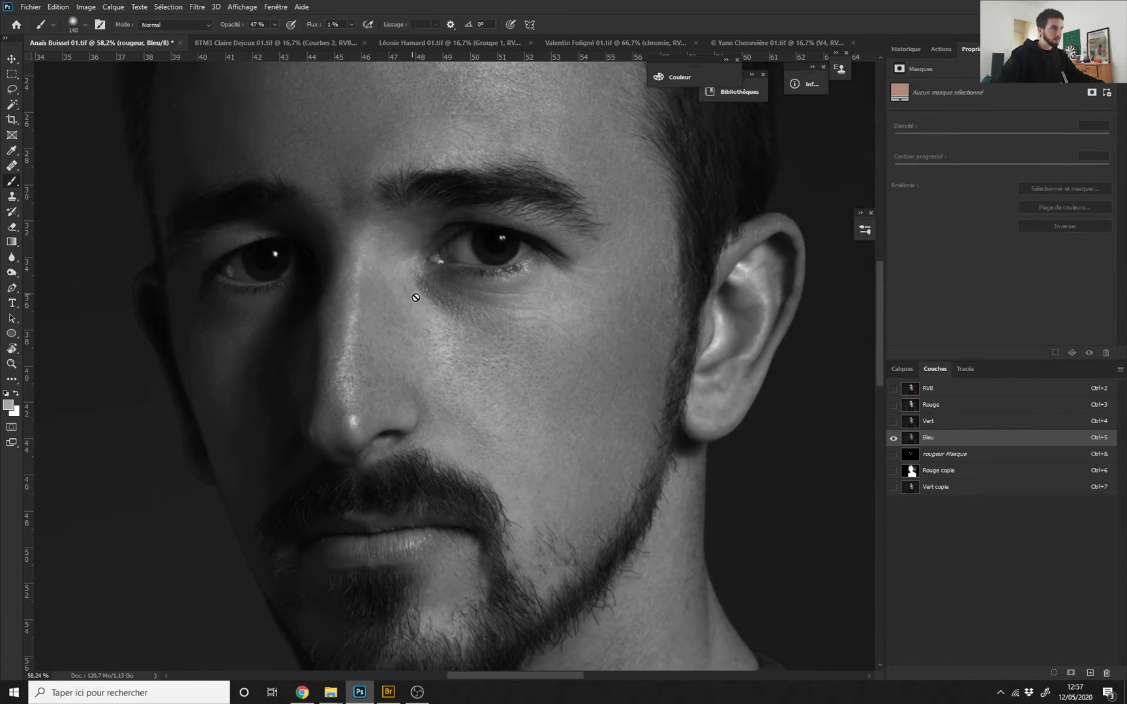
Load the Bleu channel as a selection and add a Courbes adjustment layer masked by it above Teinte/Saturation 1.
scroll(462, 387, "down", 5)
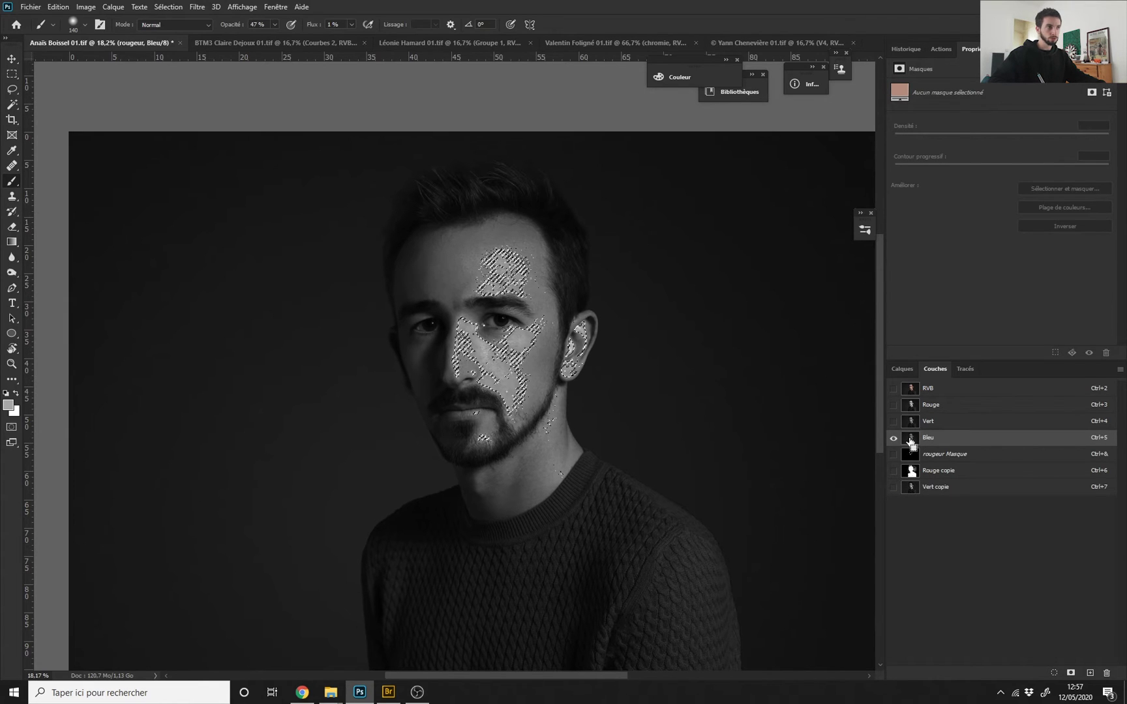
left_click(906, 370)
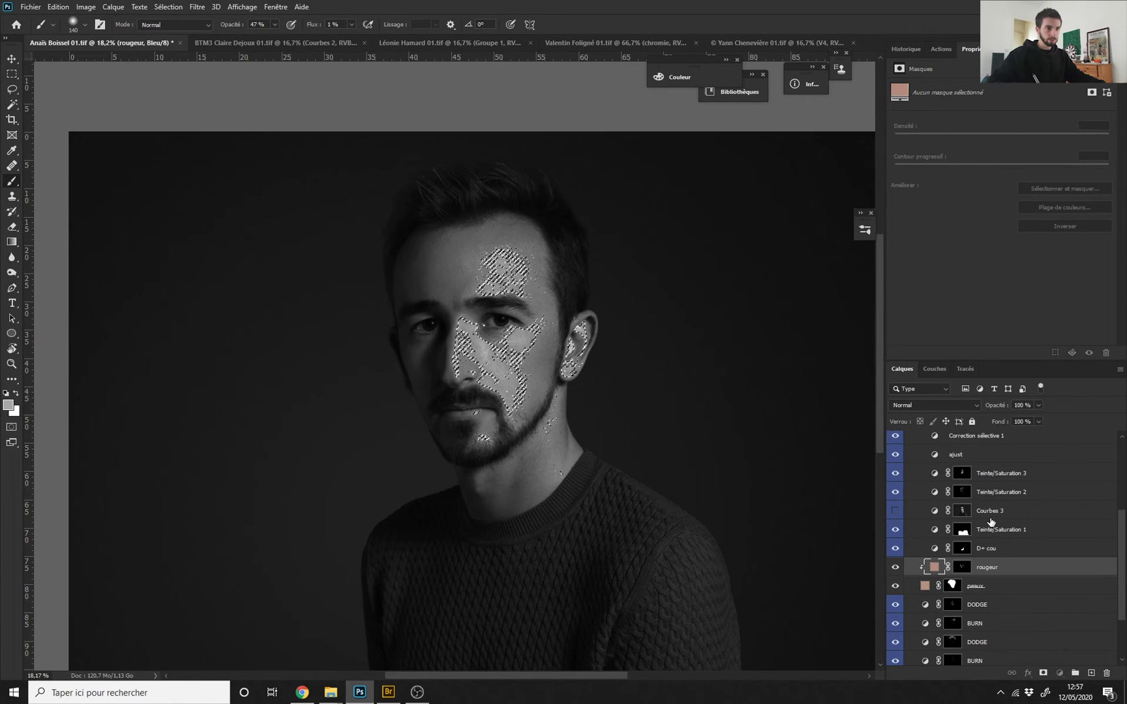
left_click(992, 516)
left_click(999, 532)
left_click(1061, 672)
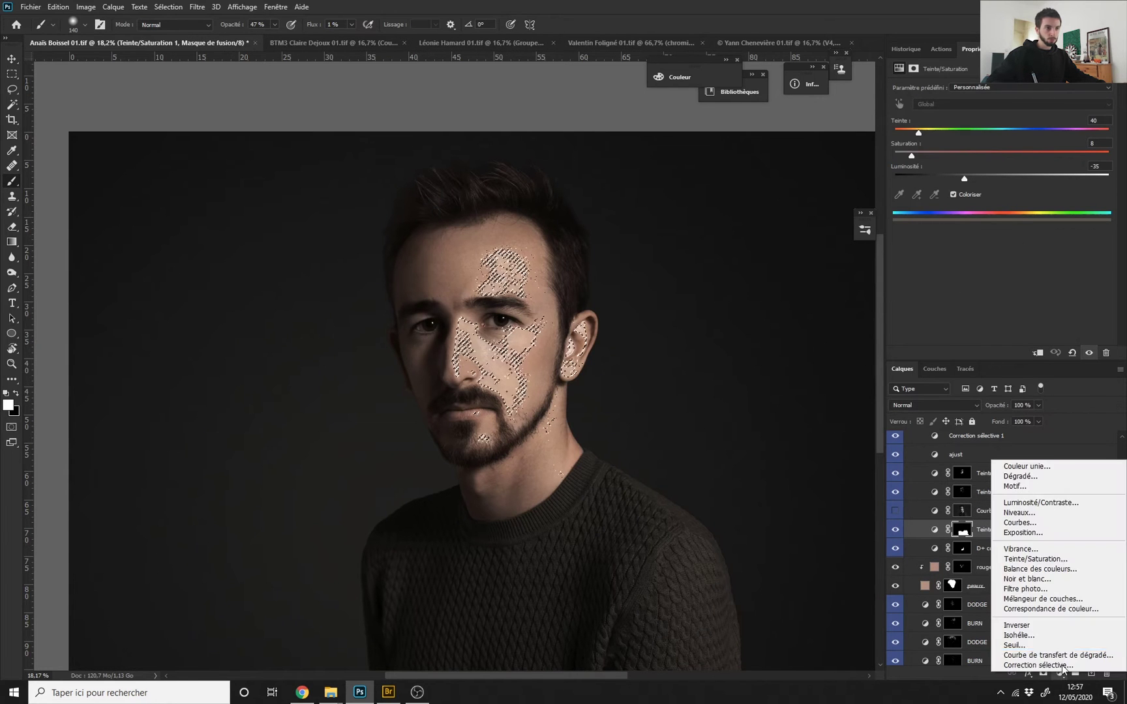
left_click(1019, 522)
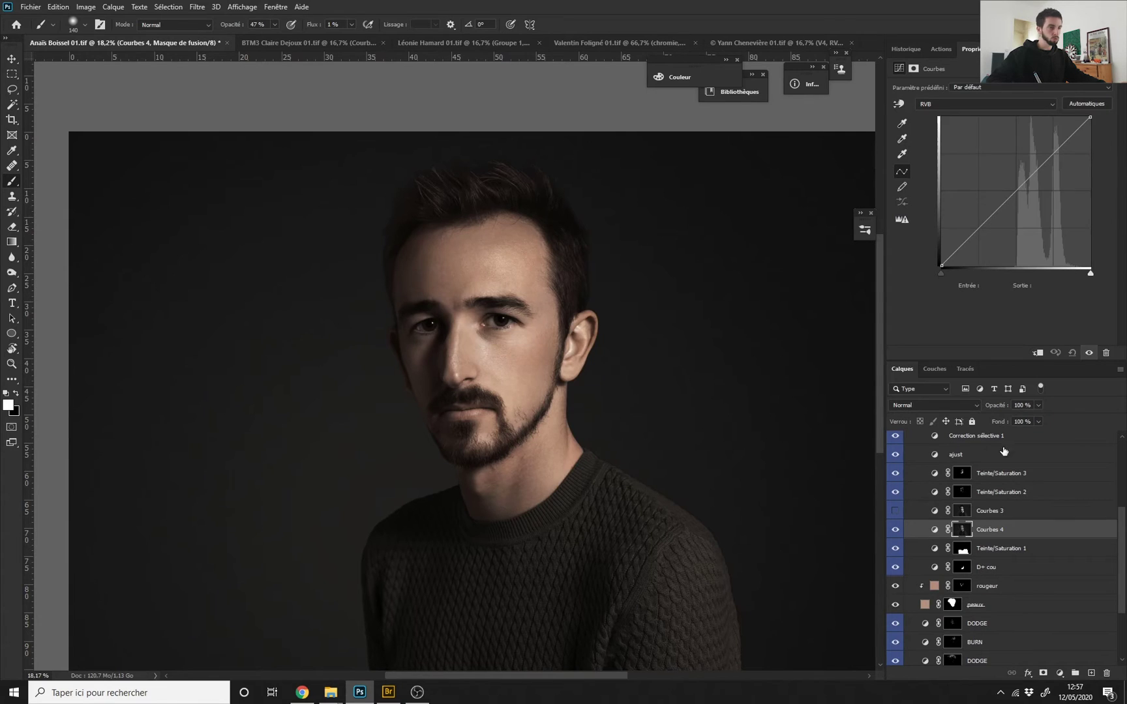
Inspect the Courbes 4 mask on its own, compare it with the channel list, and return to the colour image.
left_click(963, 529, "alt")
scroll(510, 414, "down", 3)
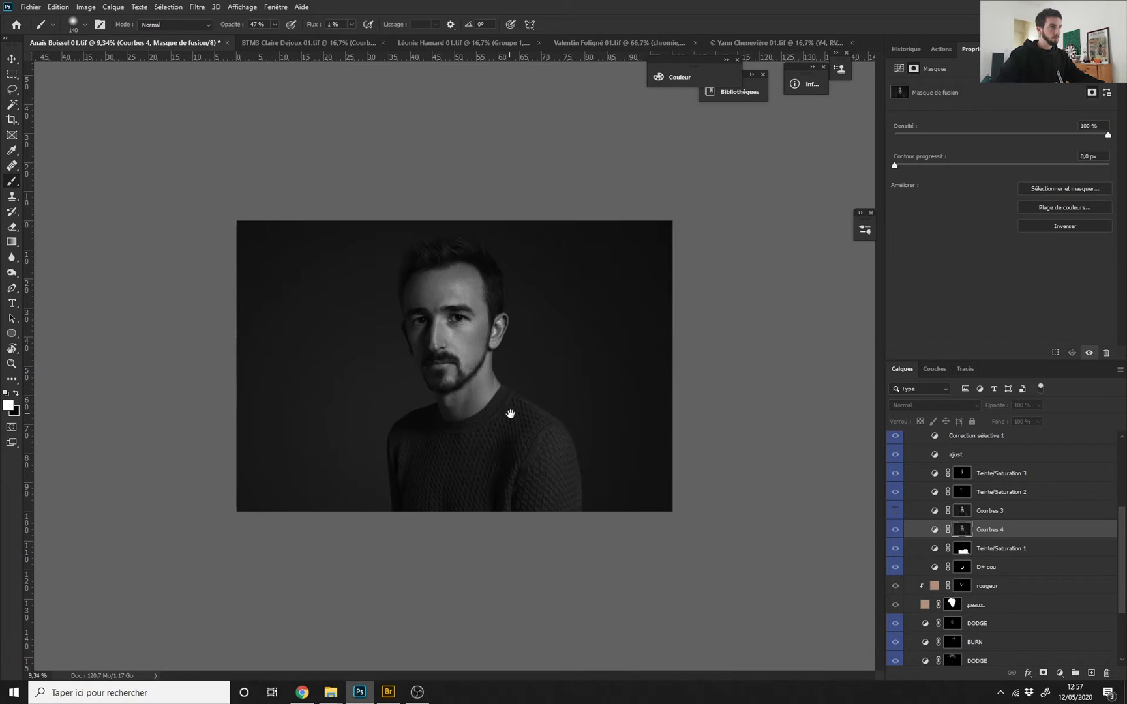
scroll(510, 414, "up", 3)
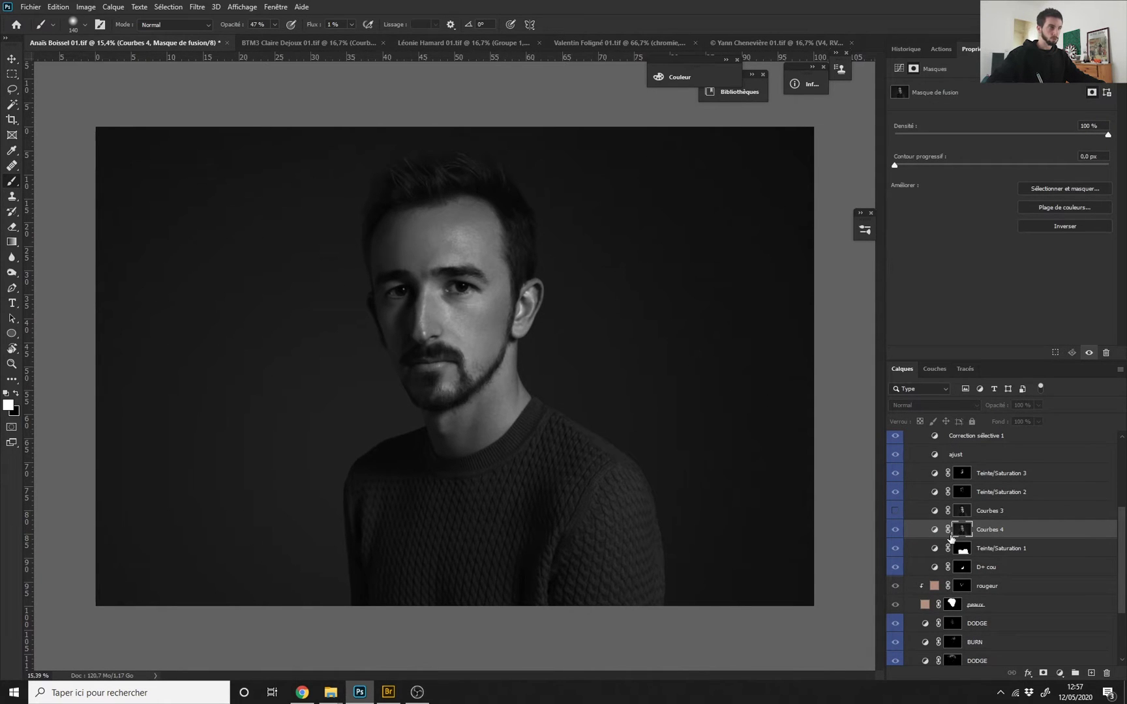
left_click(936, 369)
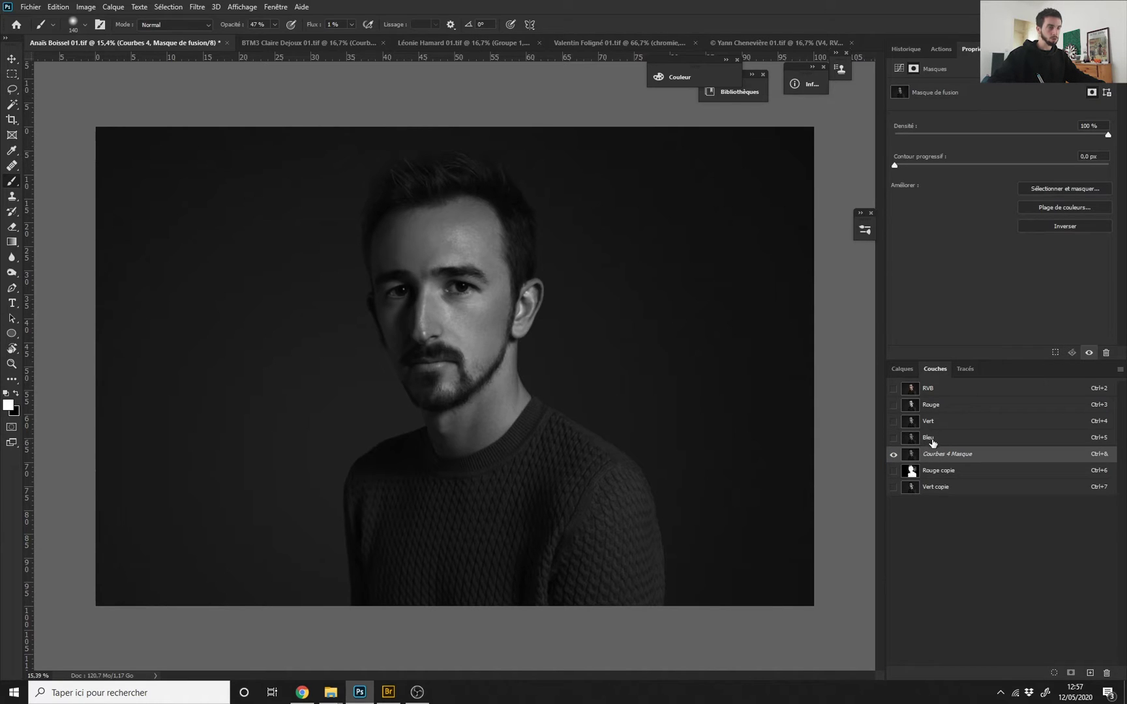
left_click(906, 370)
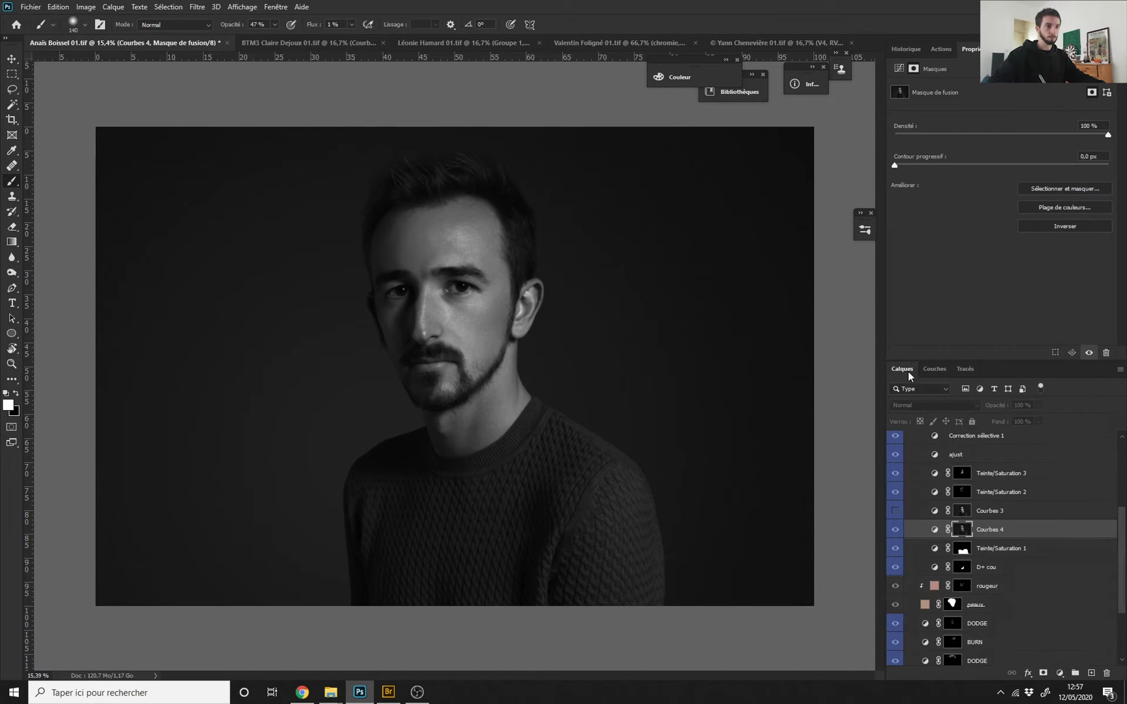
left_click(964, 535, "alt")
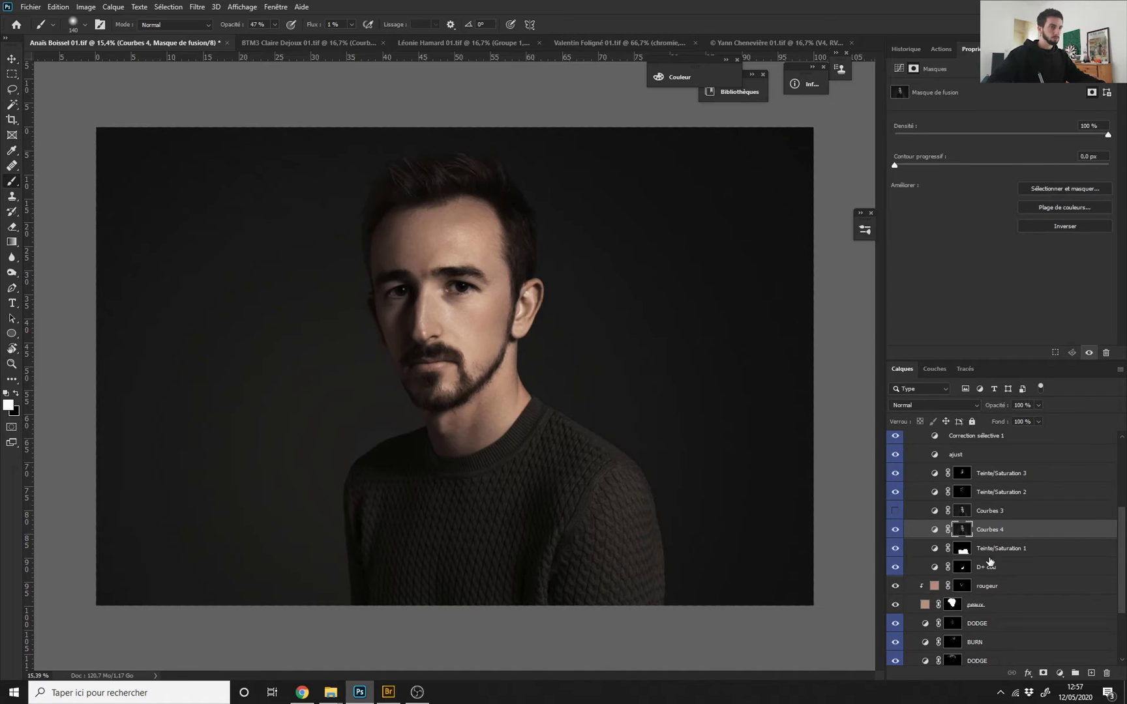
Increase the Courbes 4 mask's contrast with a Courbes adjustment, raising the black point to isolate the lit skin and setting the white point input to 186.
left_click(940, 533)
left_click_drag(462, 356, 476, 357)
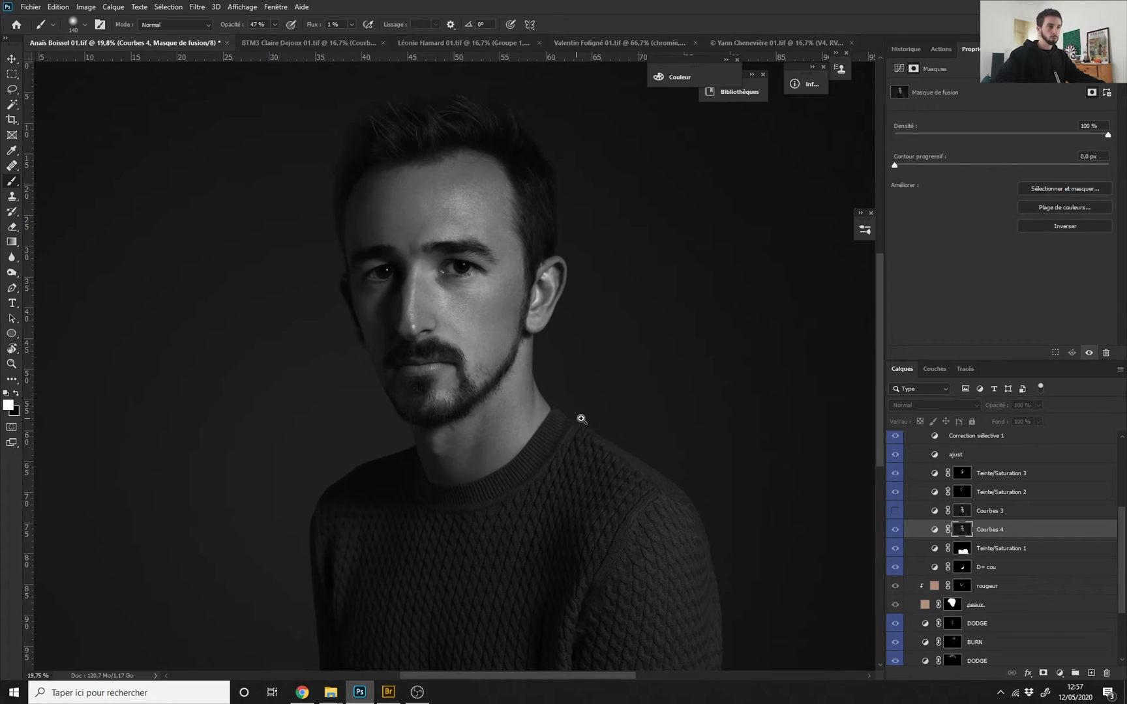
mouse_move(582, 420)
left_mouse_down()
mouse_move(557, 428)
mouse_move(579, 456)
left_mouse_up()
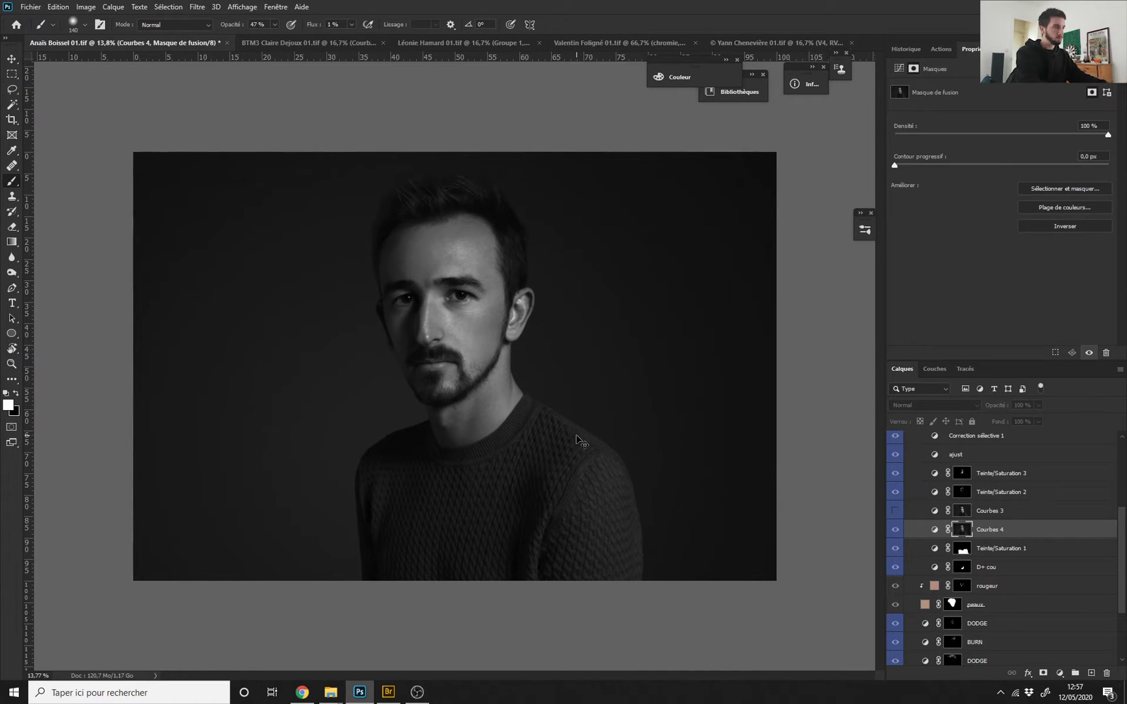
key("ctrl+m")
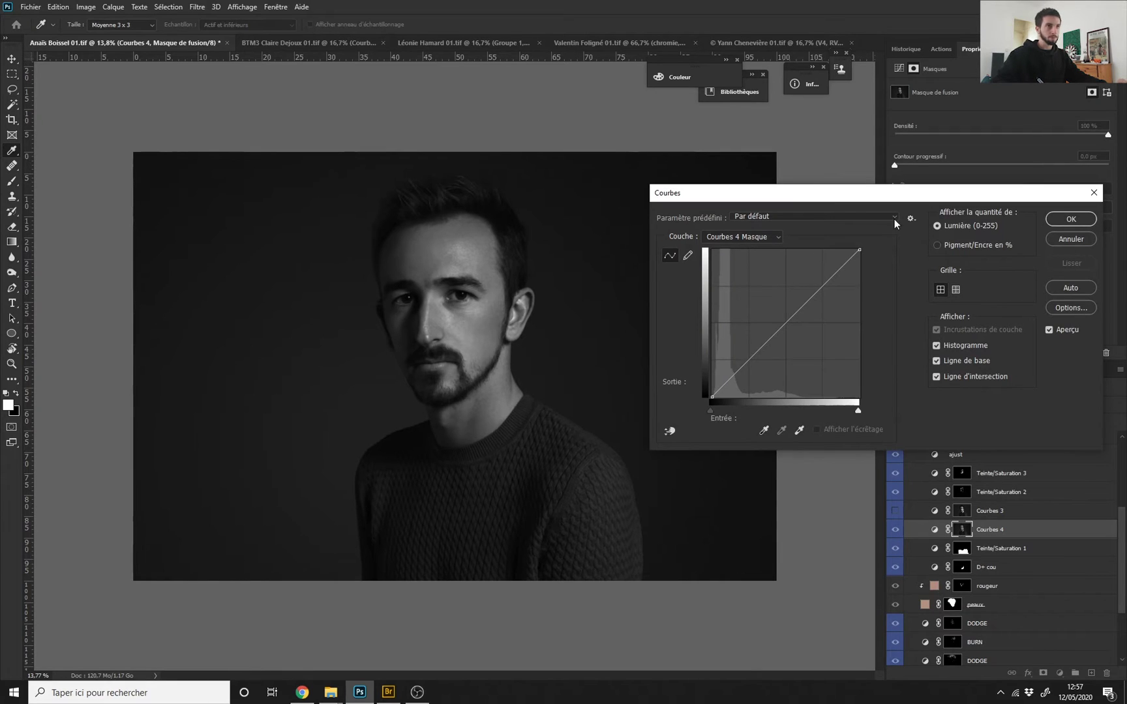
mouse_move(709, 410)
left_mouse_down()
mouse_move(734, 412)
mouse_move(726, 413)
left_mouse_up()
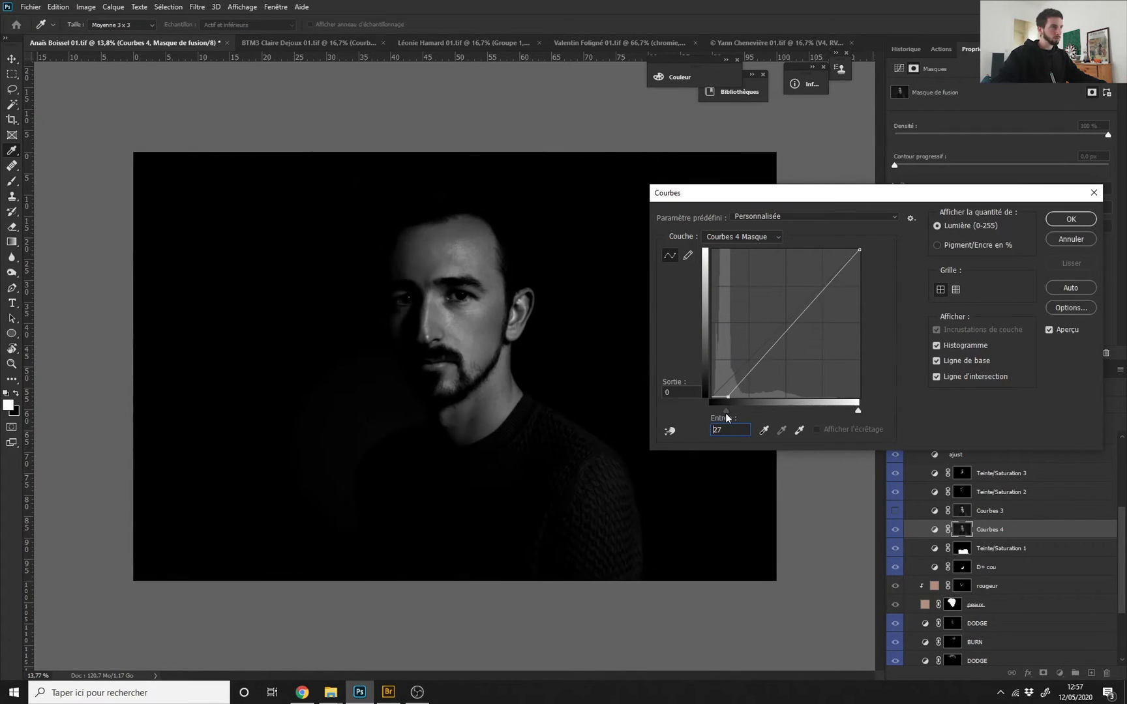
left_click(858, 411)
left_click_drag(858, 411, 824, 410)
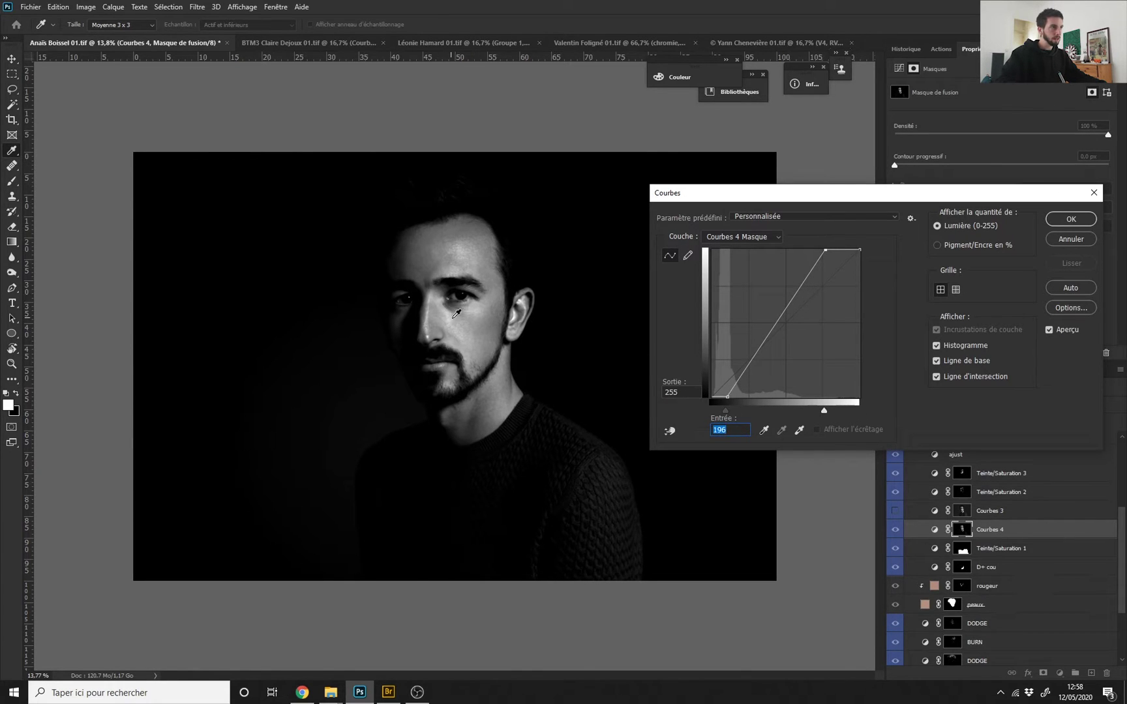
right_click(471, 255)
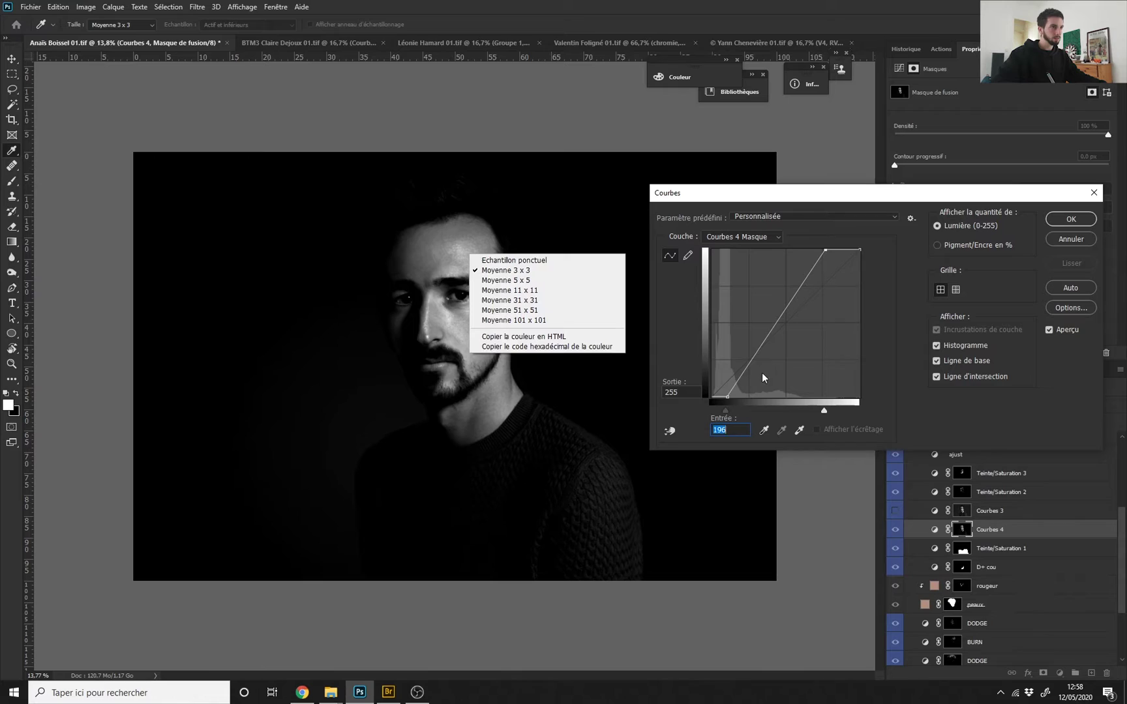
left_click(725, 411)
left_click_drag(730, 412, 738, 418)
left_click_drag(823, 411, 819, 413)
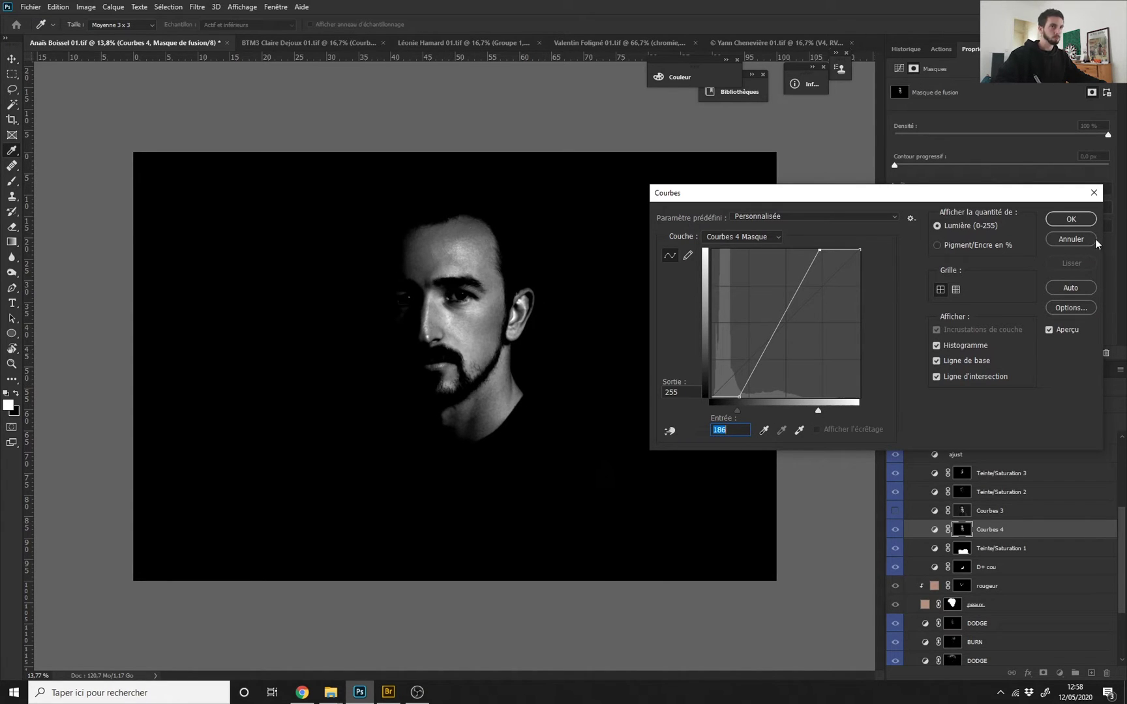
left_click(1071, 219)
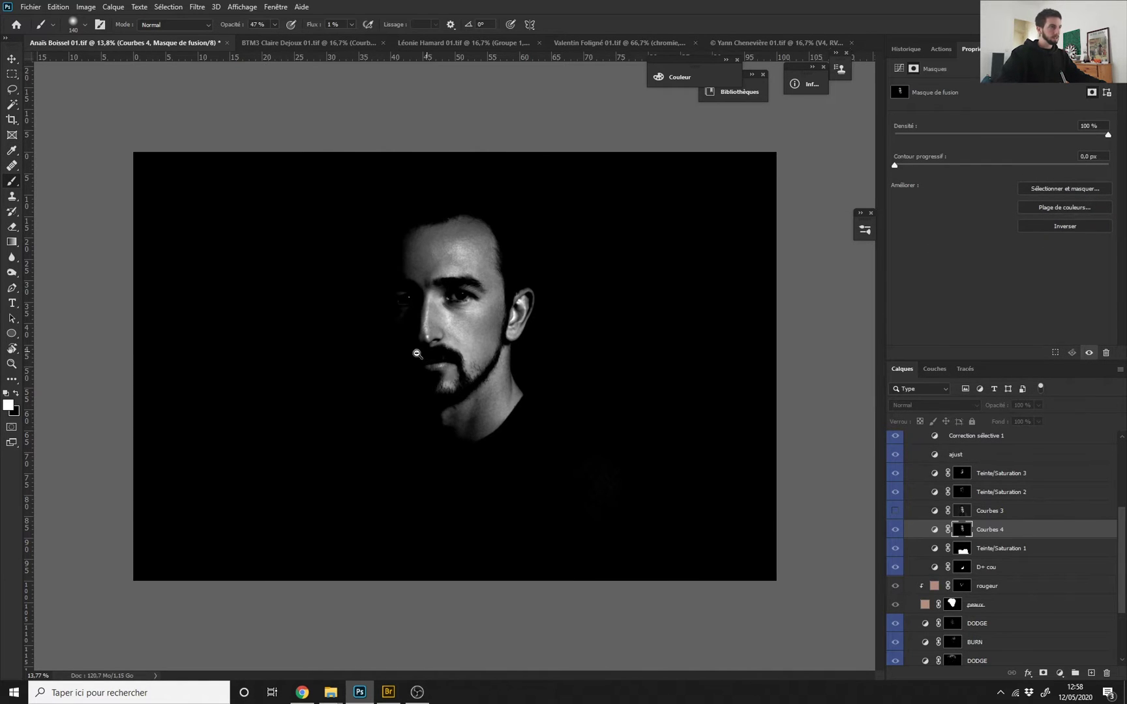
Leave the mask view and rename the Courbes 4 layer "light".
scroll(559, 428, "up", 2)
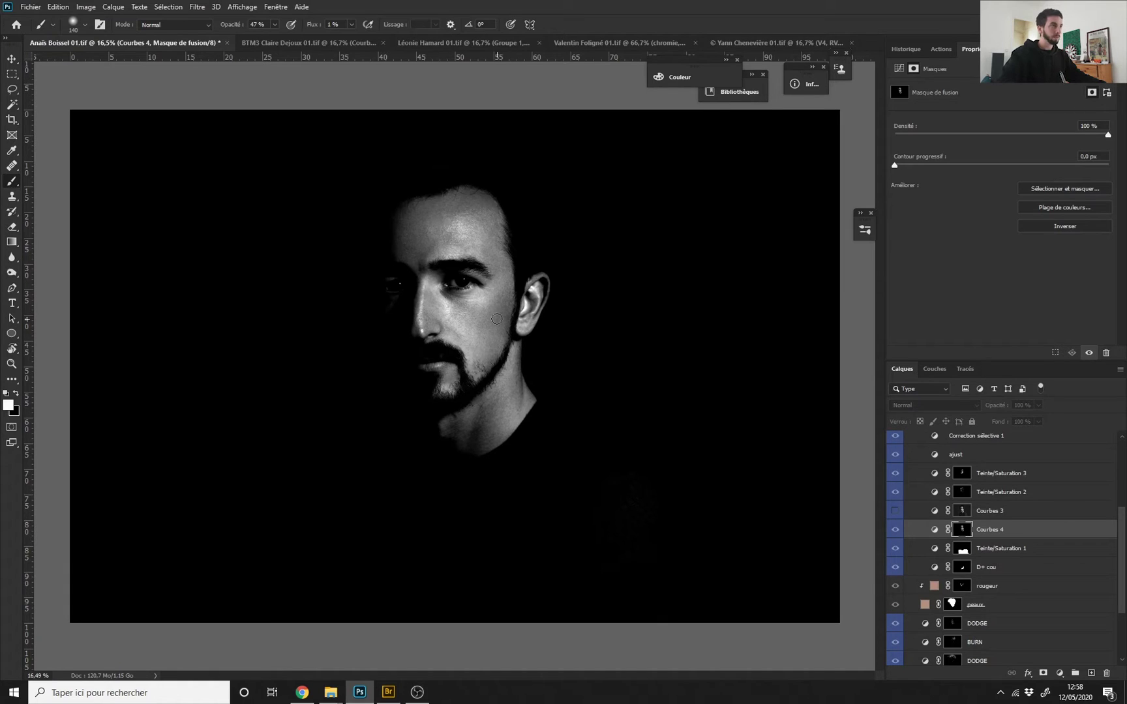
double_click(991, 529)
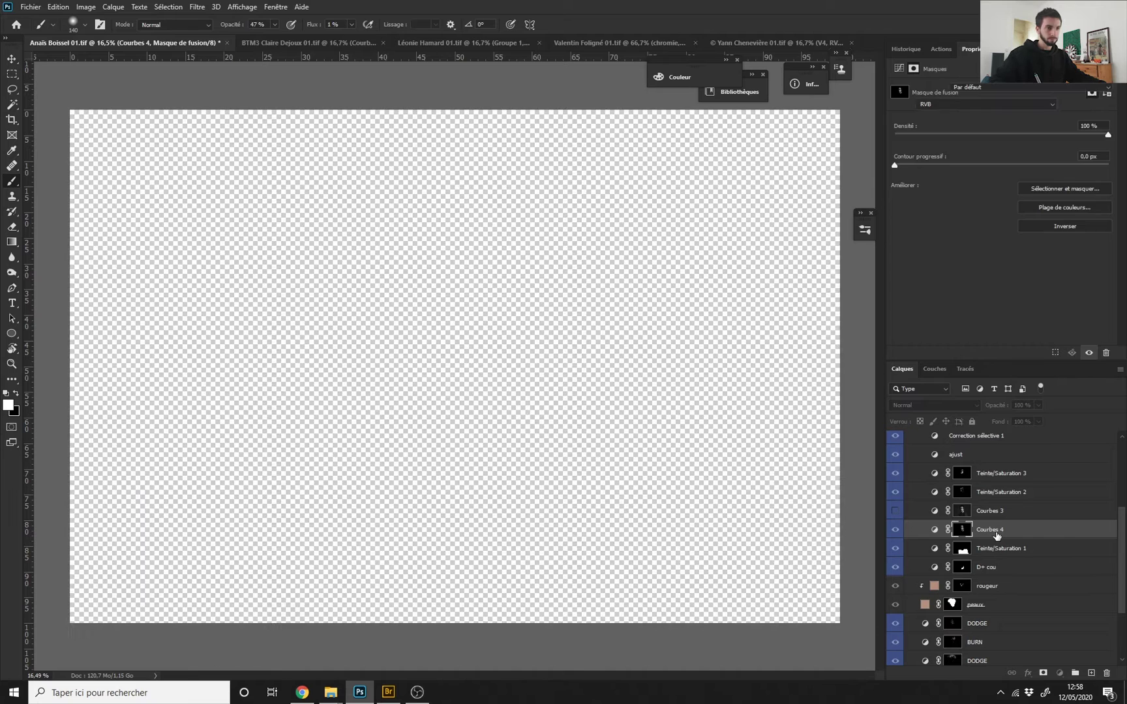
key("BackSpace")
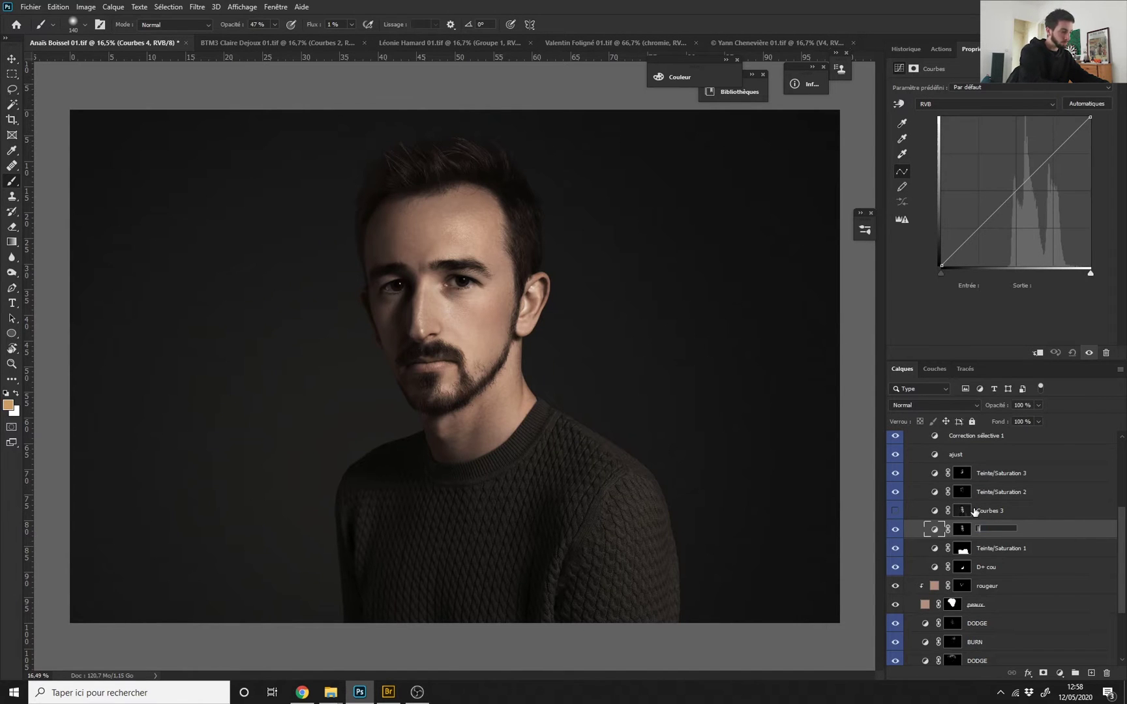
type("light")
key("Return")
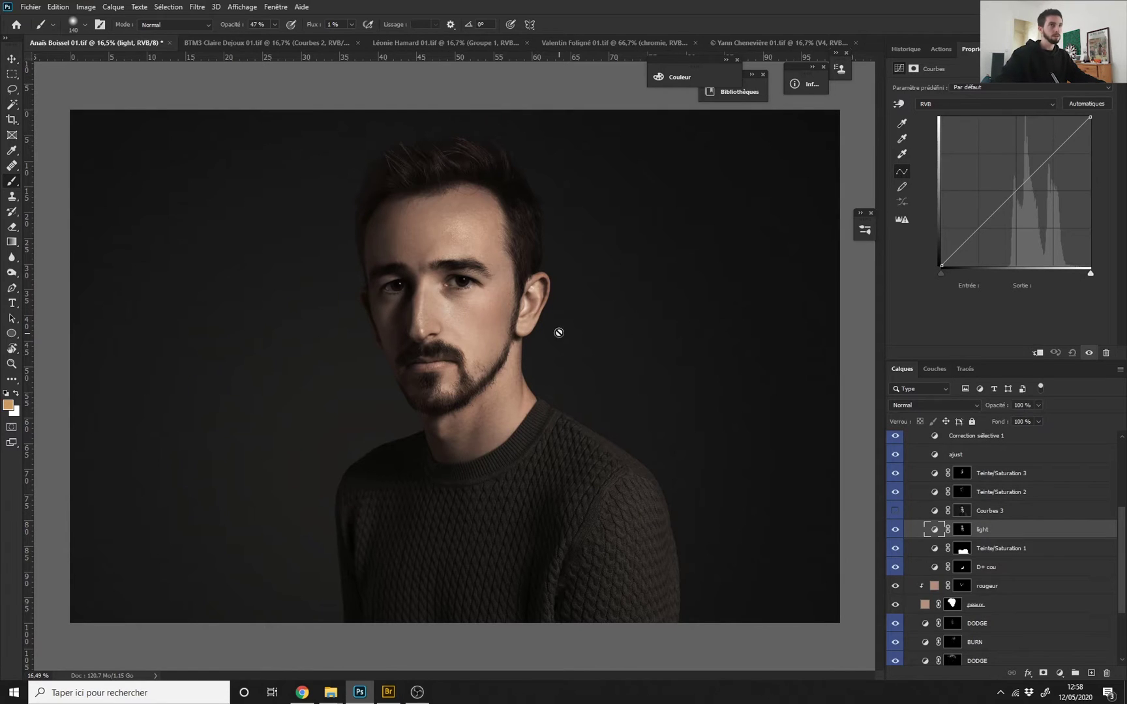
Brighten the lit skin by setting the RVB curve's white point input to 222 on the light layer.
left_click_drag(1090, 274, 1070, 273)
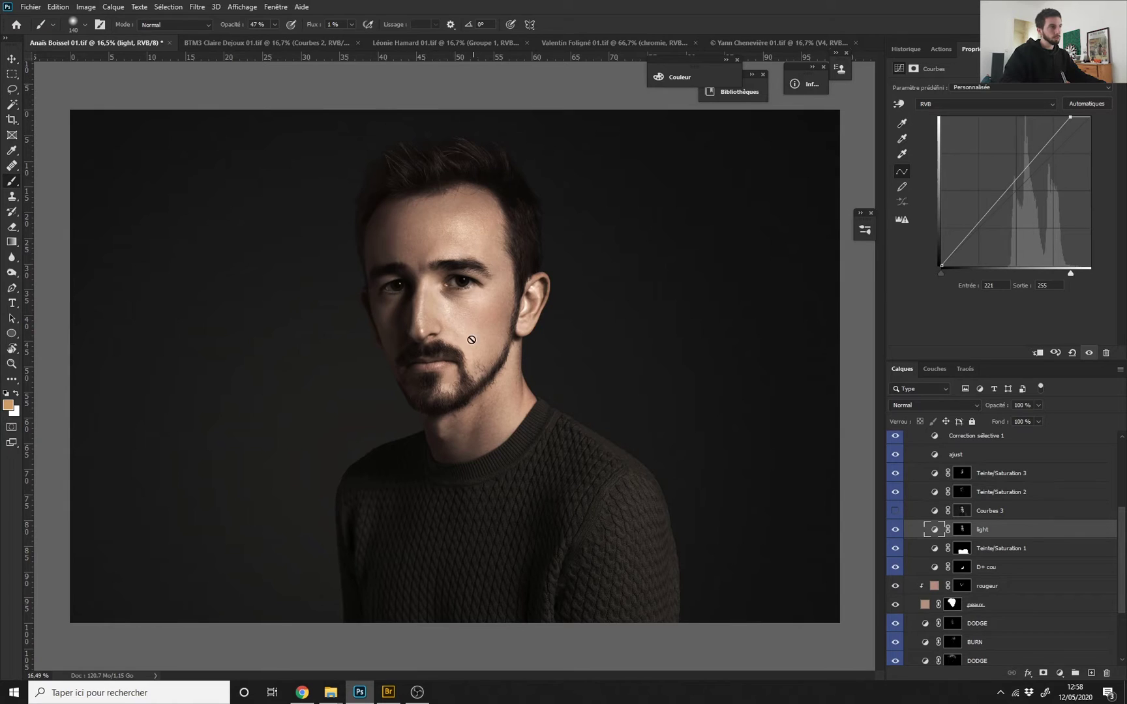
left_click_drag(998, 199, 1054, 294)
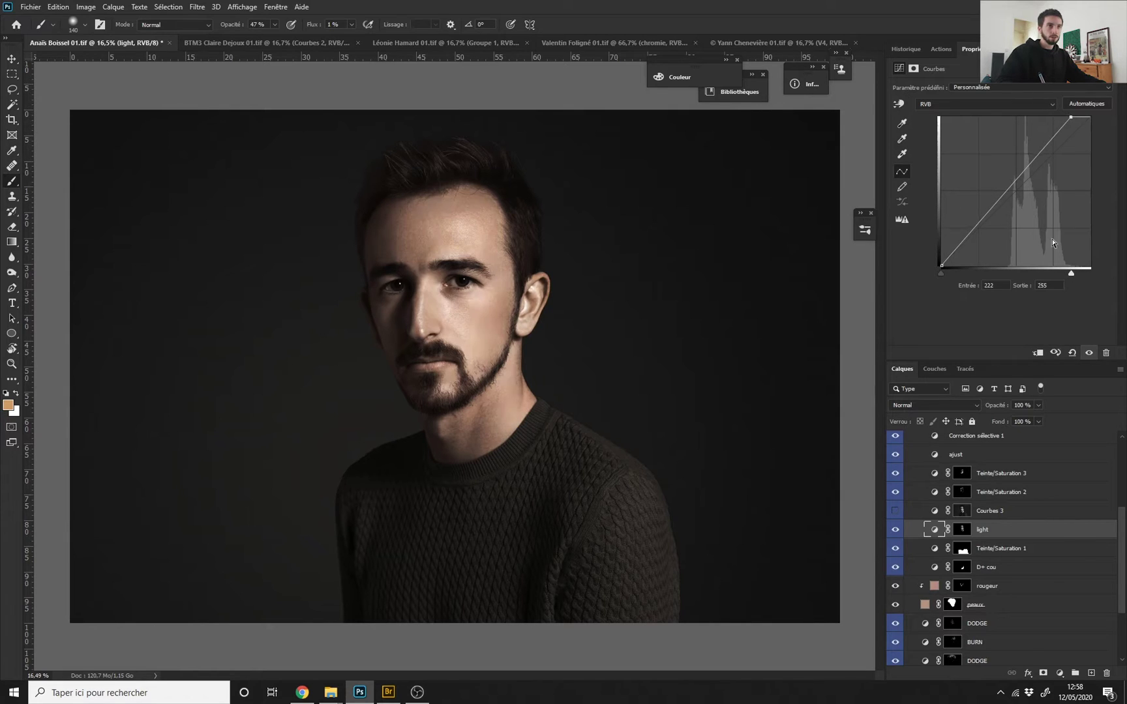
Try a midtone lift on the light layer's RVB curve, undo it, and set the curve's white point input to 226.
left_click_drag(1011, 186, 994, 166)
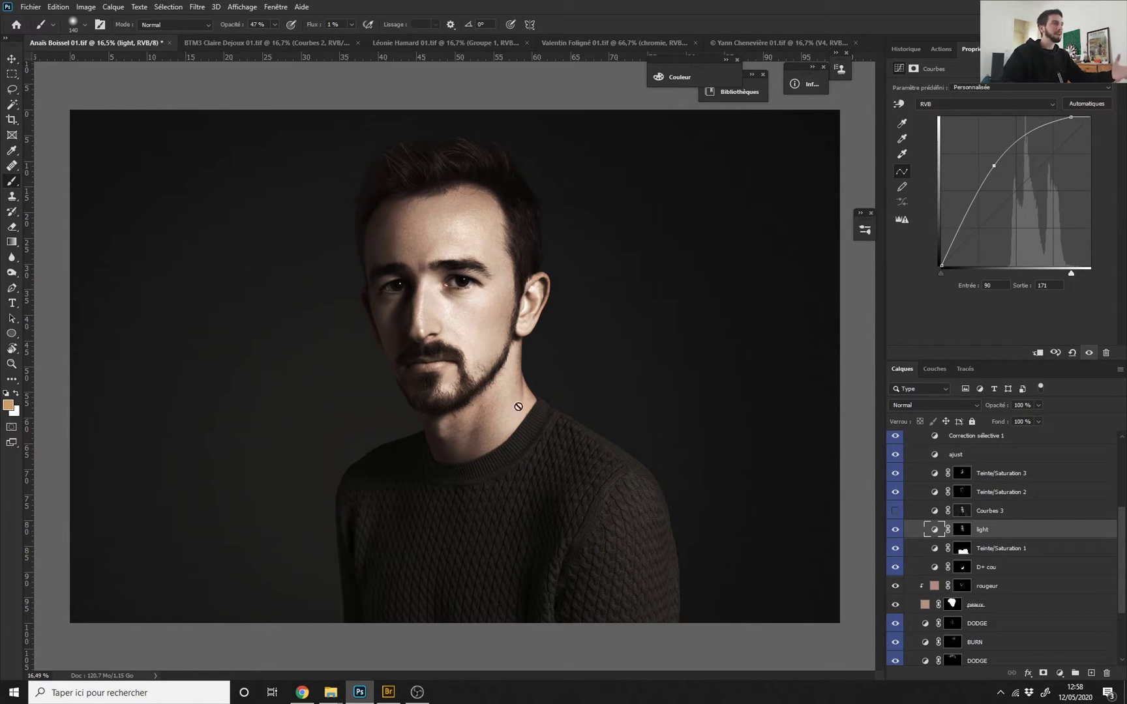
mouse_move(470, 309)
left_mouse_down()
mouse_move(409, 323)
mouse_move(457, 320)
left_mouse_up()
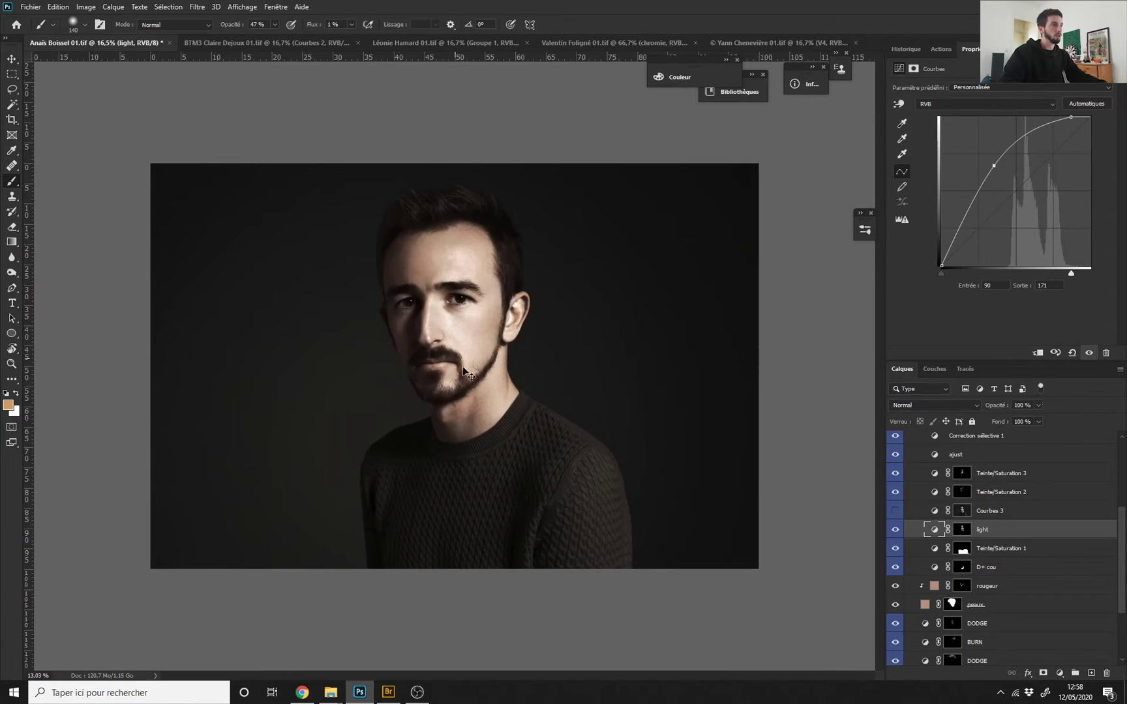
key("ctrl+z")
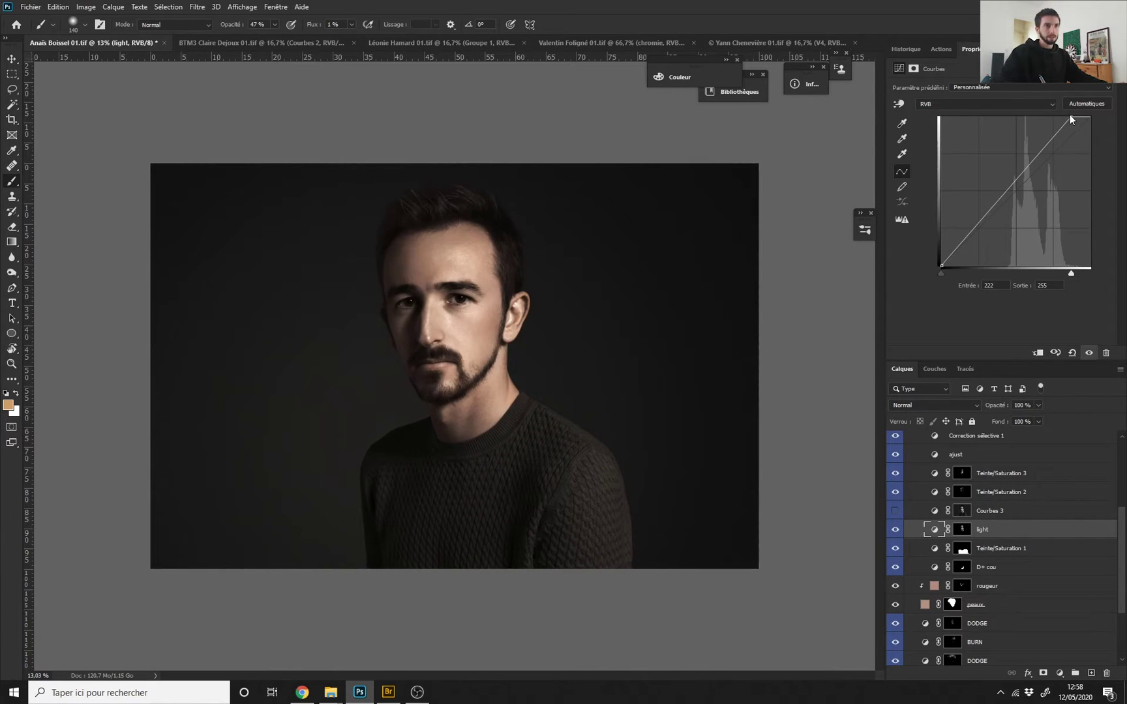
left_click_drag(1071, 117, 1072, 117)
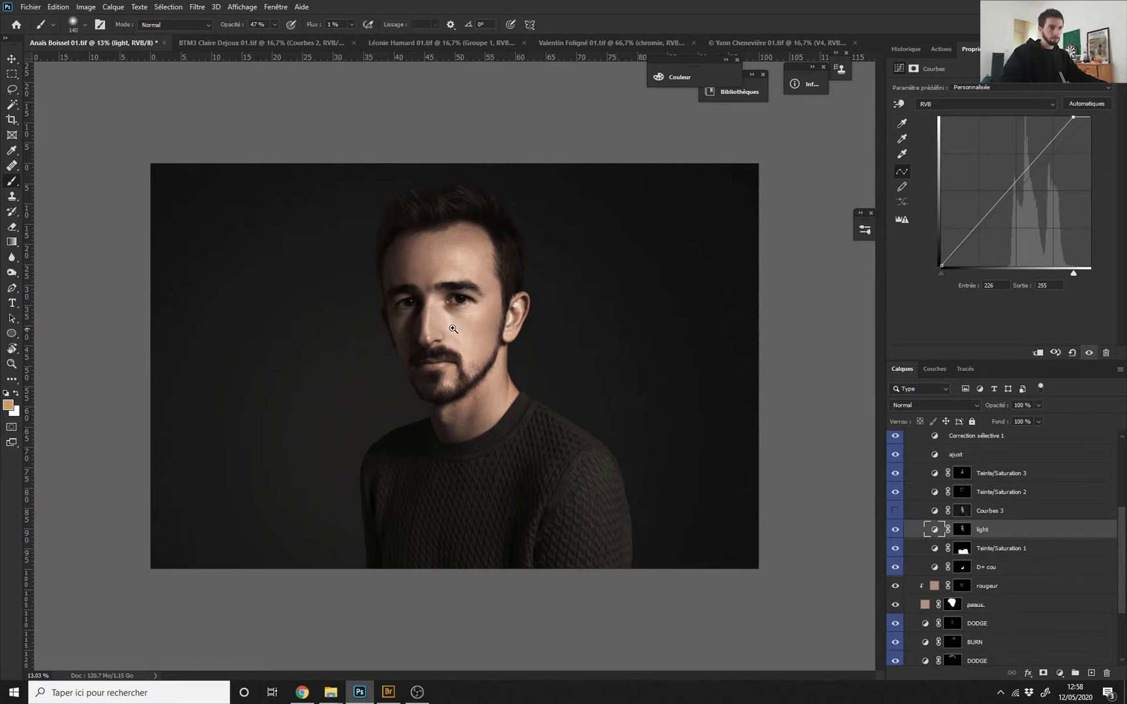
left_click_drag(452, 330, 456, 331)
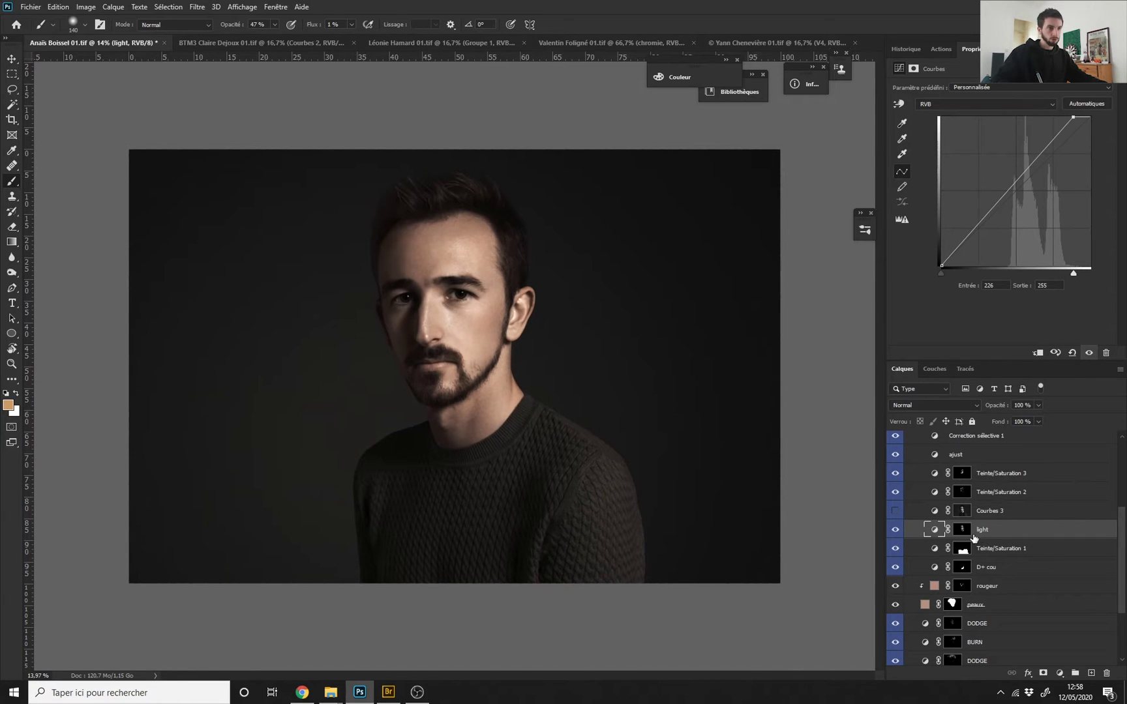
Hide the light layer and turn on the Courbes 3 layer in its place.
left_click(895, 529)
left_click(984, 512)
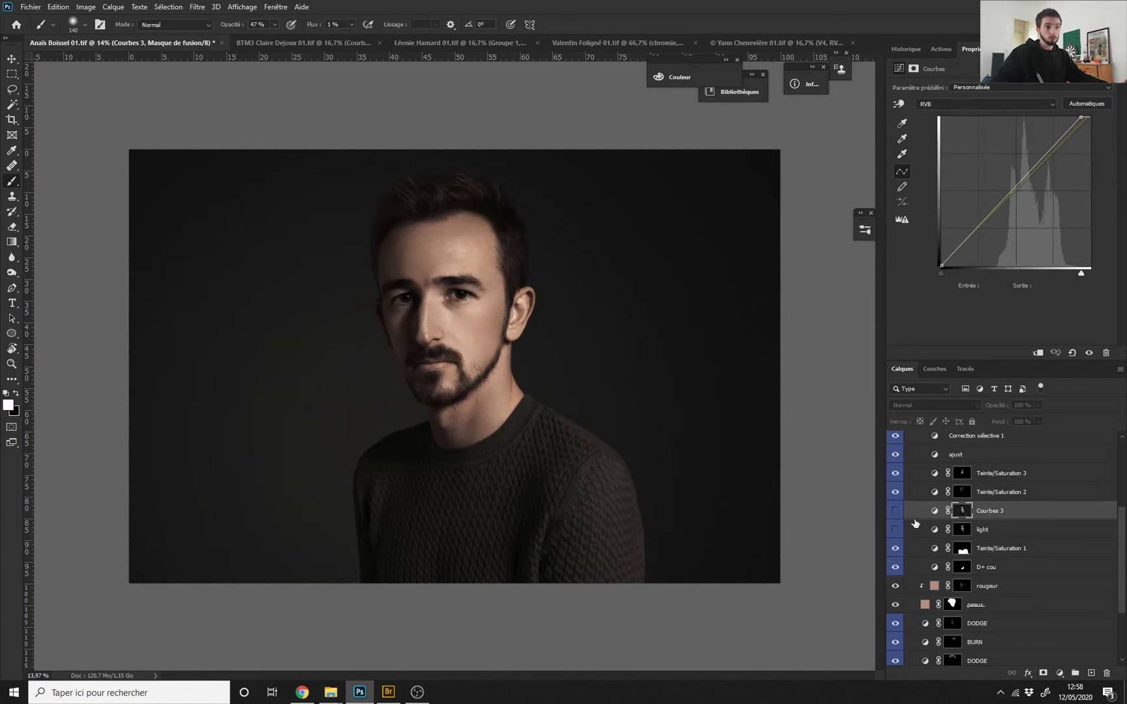
left_click(894, 512)
left_click(894, 515)
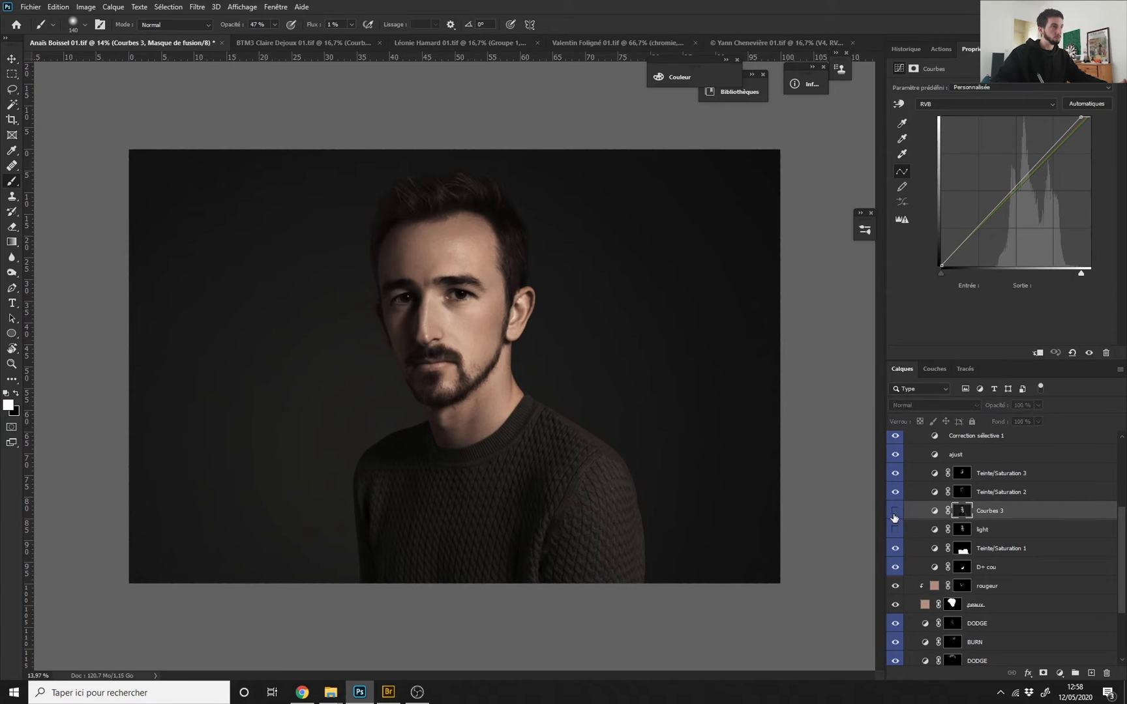
left_click(894, 515)
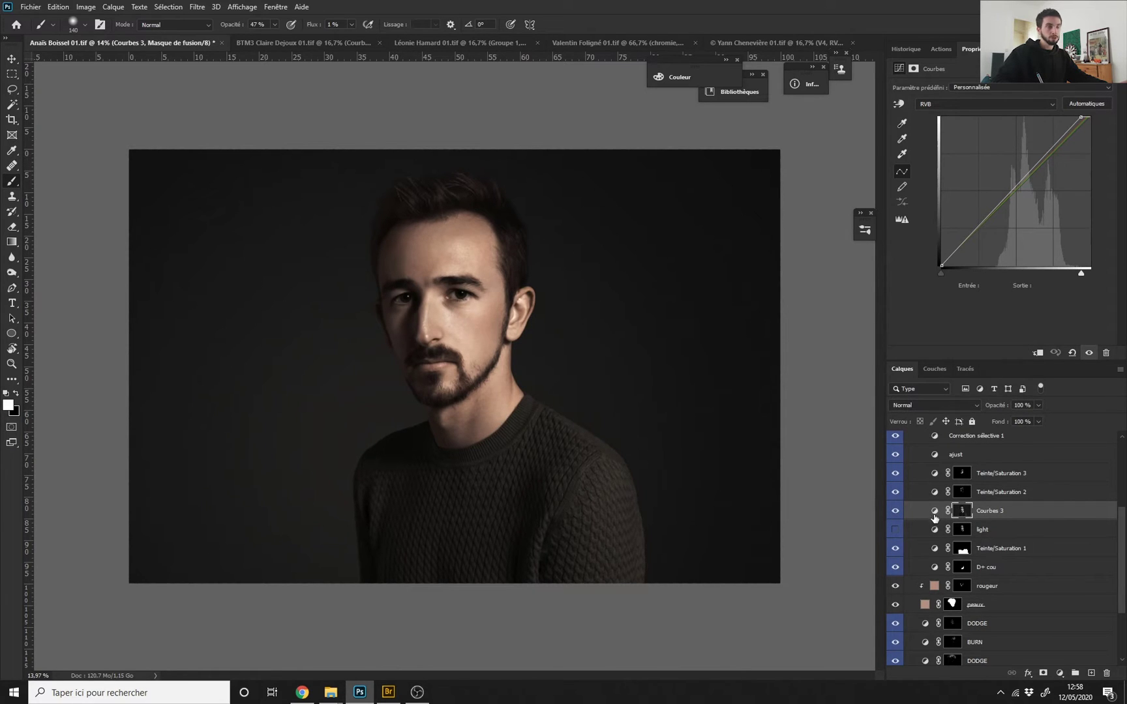
Examine the Rouge and Vert channel curves of the Courbes 3 layer.
left_click(1037, 105)
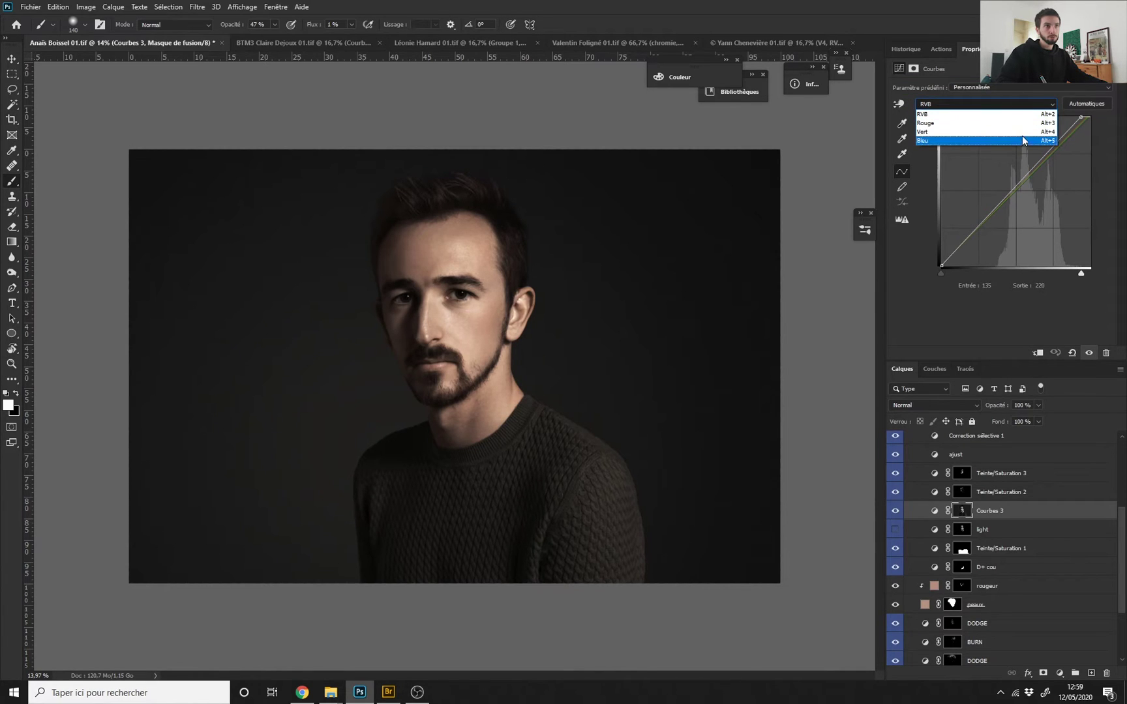
left_click(1011, 123)
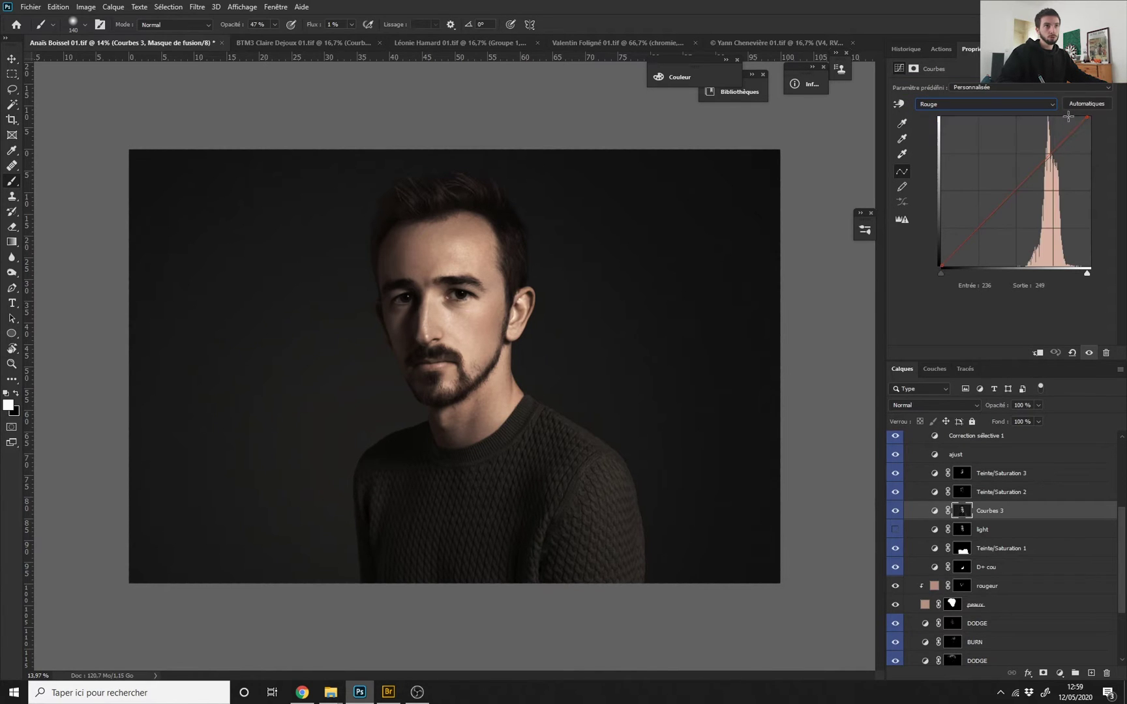
left_click(1037, 104)
left_click(996, 131)
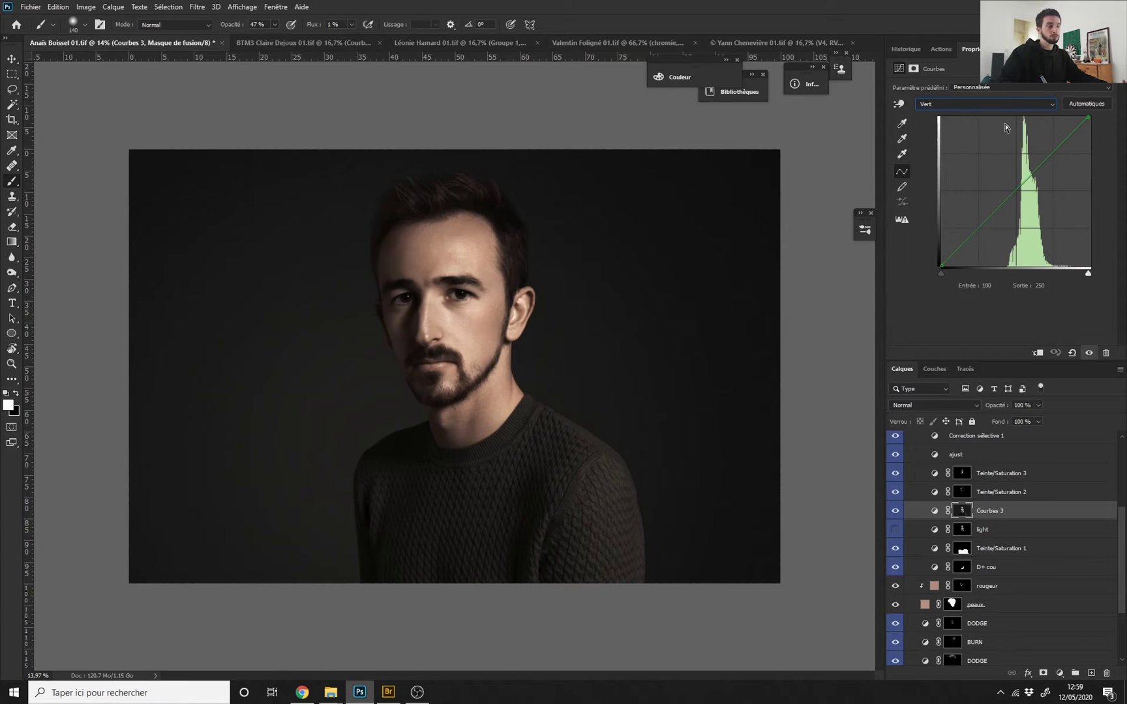
Delete the light curve layer.
mouse_move(514, 423)
left_mouse_down()
mouse_move(405, 425)
mouse_move(506, 422)
left_mouse_up()
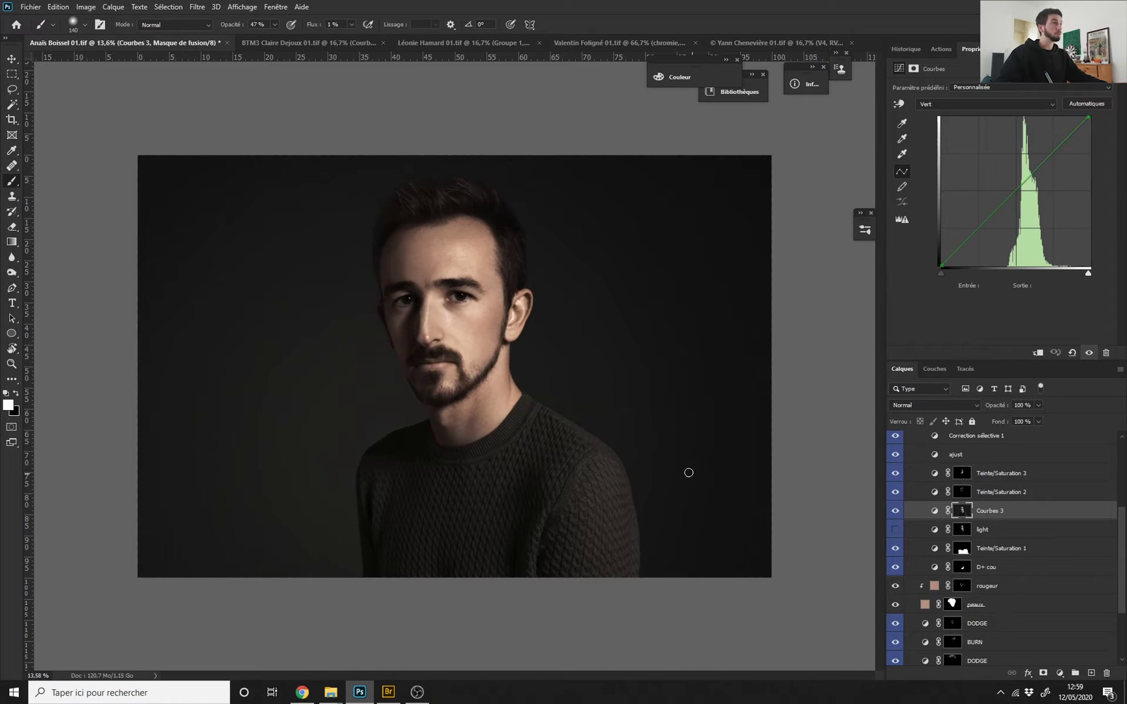
left_click(988, 532)
key("Delete")
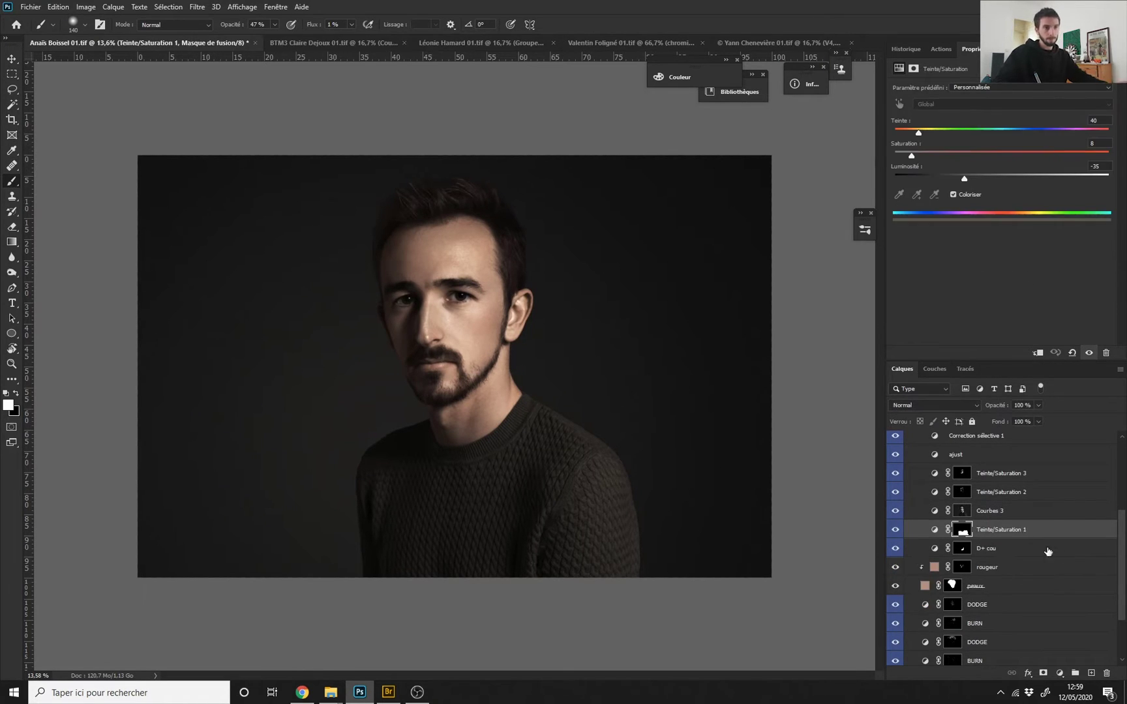
Collapse the Gp Réglages and Gp SUJET groups and make the Gp réglages globaux group visible.
left_click_drag(1121, 532, 1113, 462)
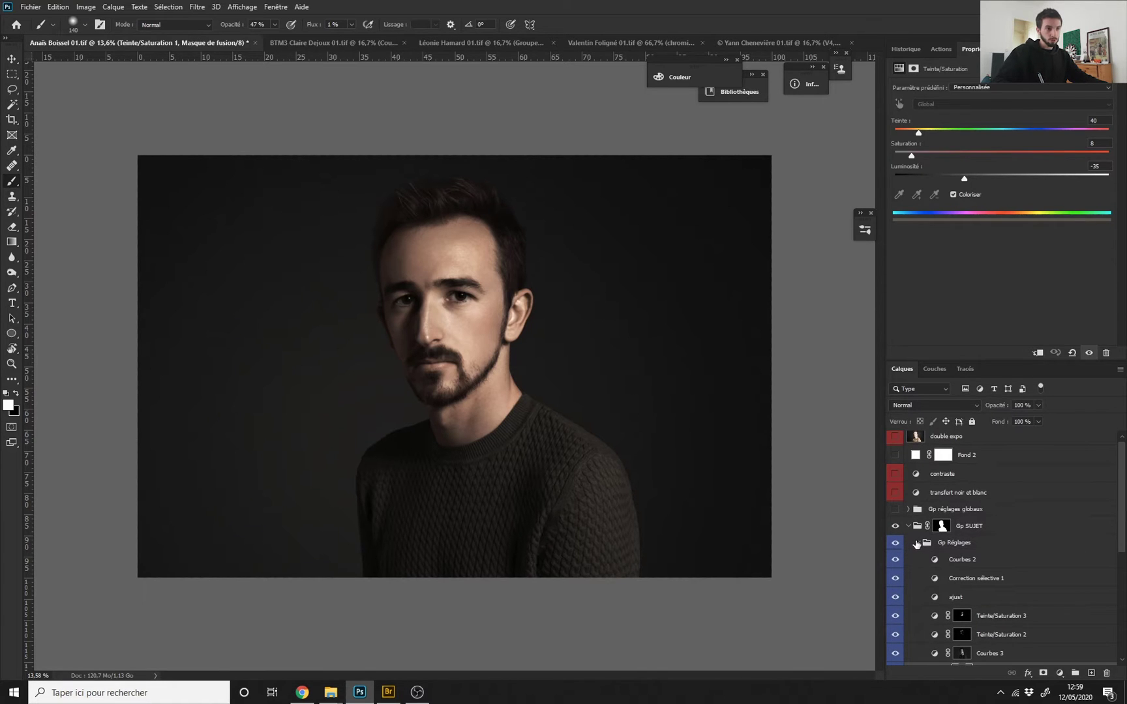
left_click(917, 543)
left_click(909, 526)
left_click(895, 513)
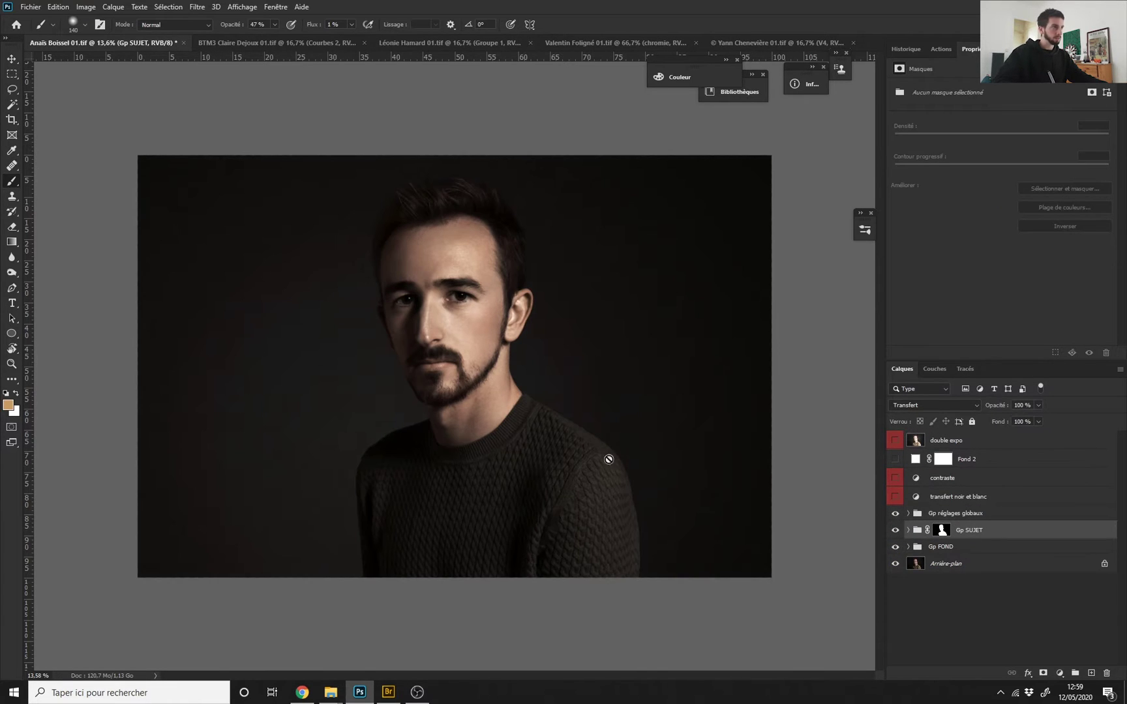
key("ctrl+0")
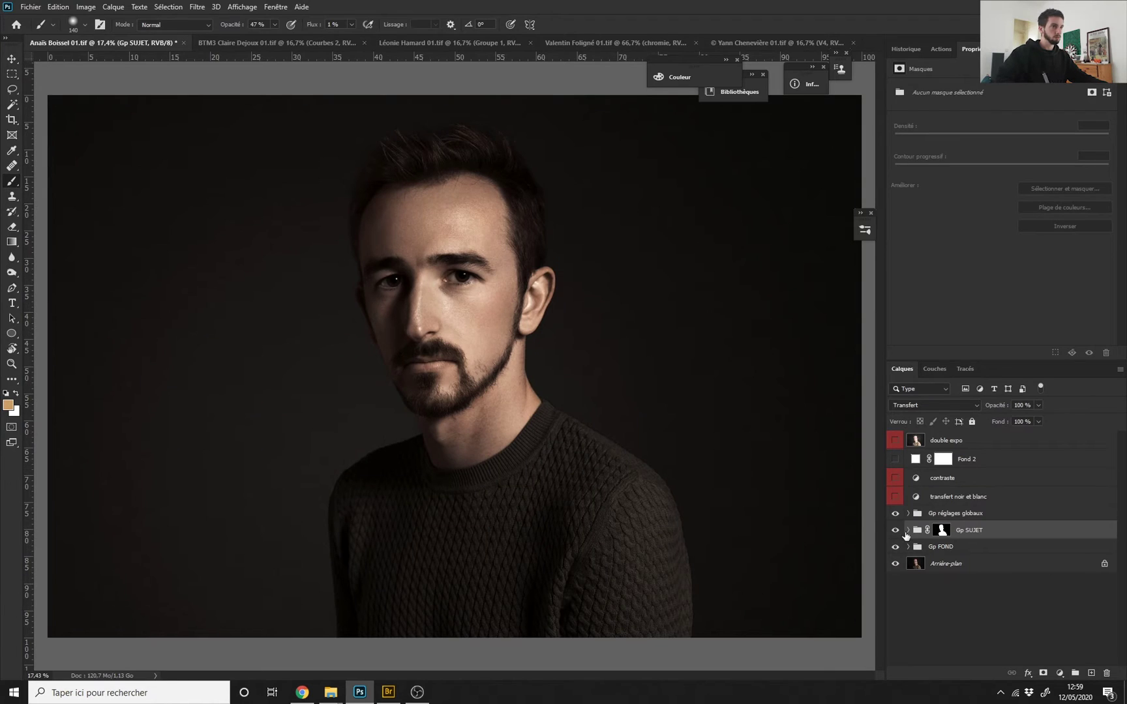
Expand Gp réglages globaux, inspect the Rouge and Vert curves of its Courbes 1 layer, and collapse the group again.
left_click(908, 513)
left_click(911, 531)
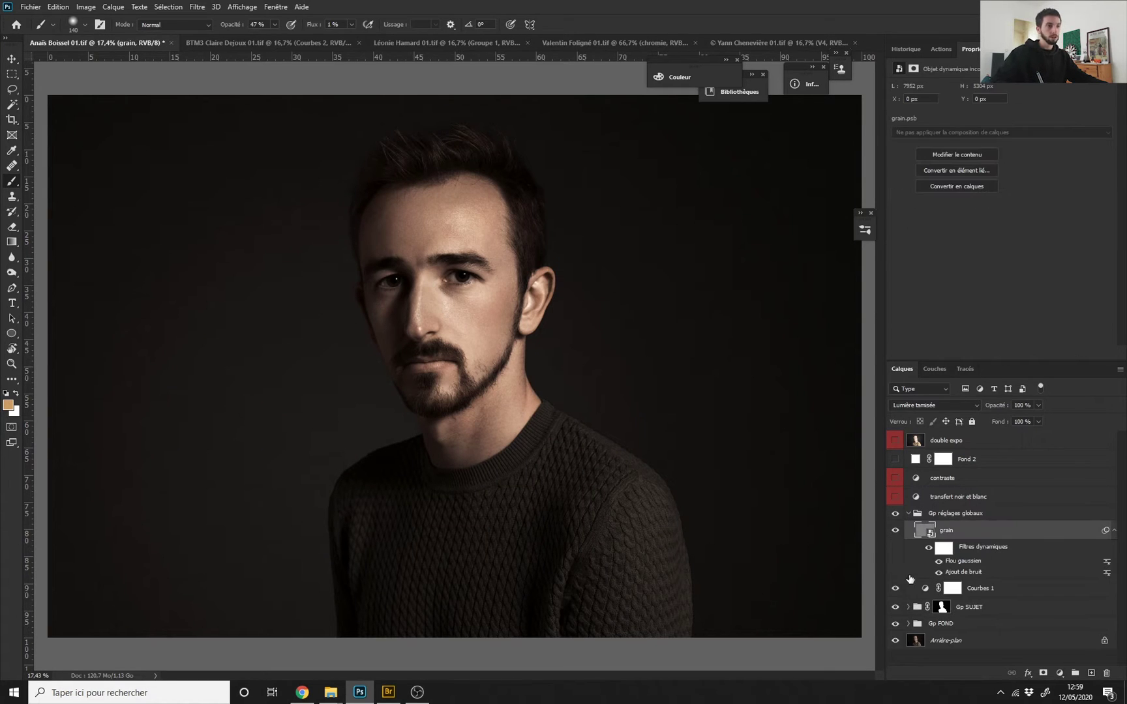
left_click(954, 589)
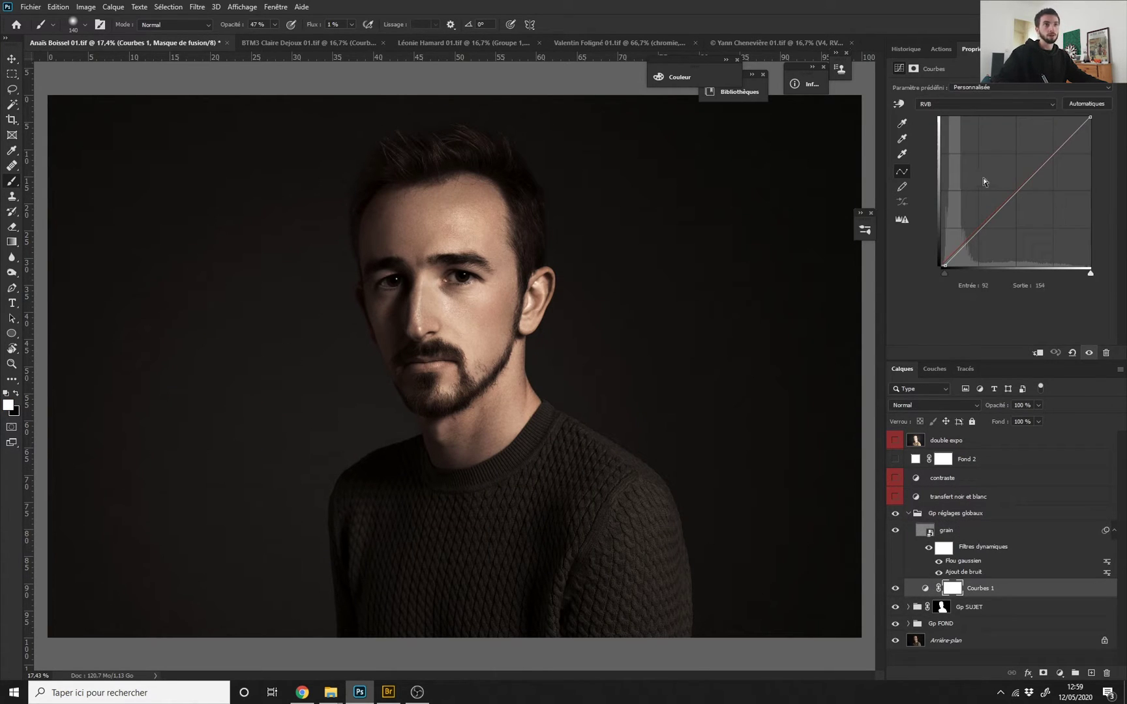
left_click(984, 106)
left_click(984, 116)
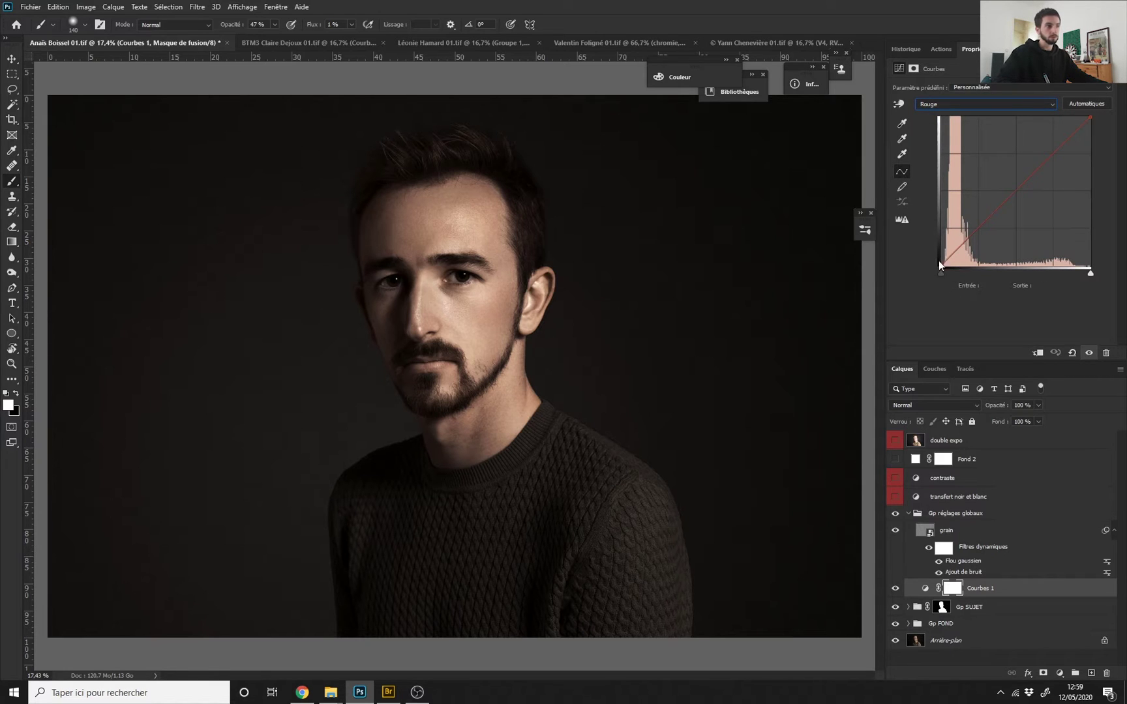
left_click_drag(942, 266, 931, 289)
left_click(983, 104)
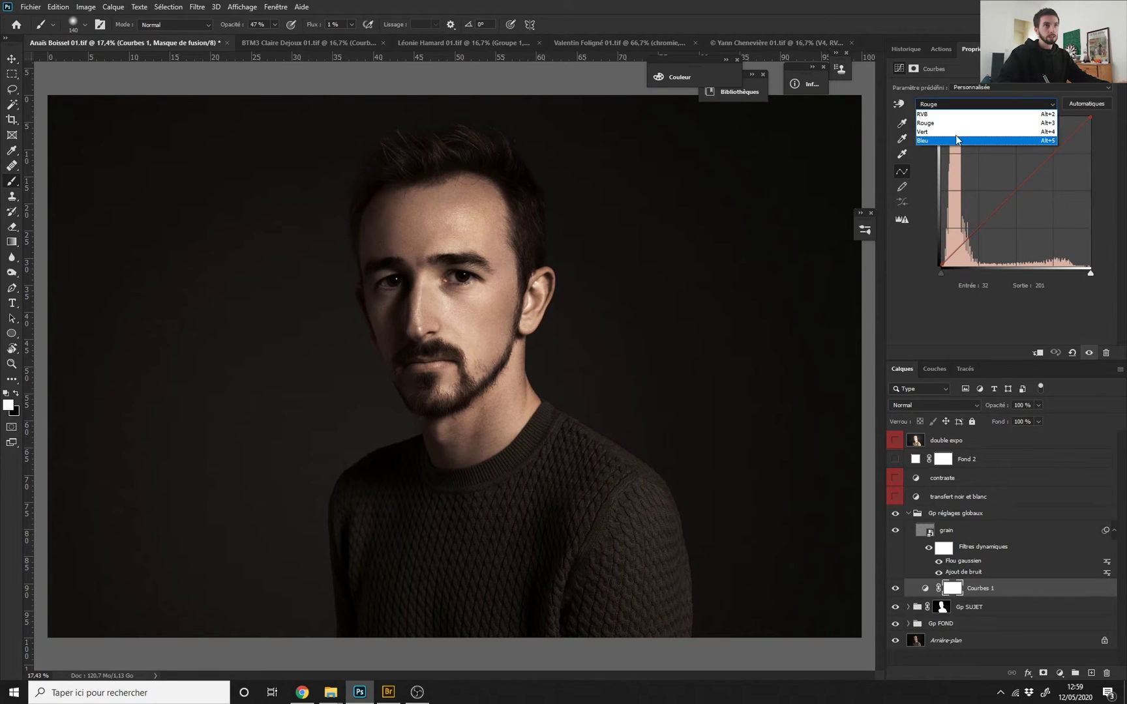
left_click(978, 131)
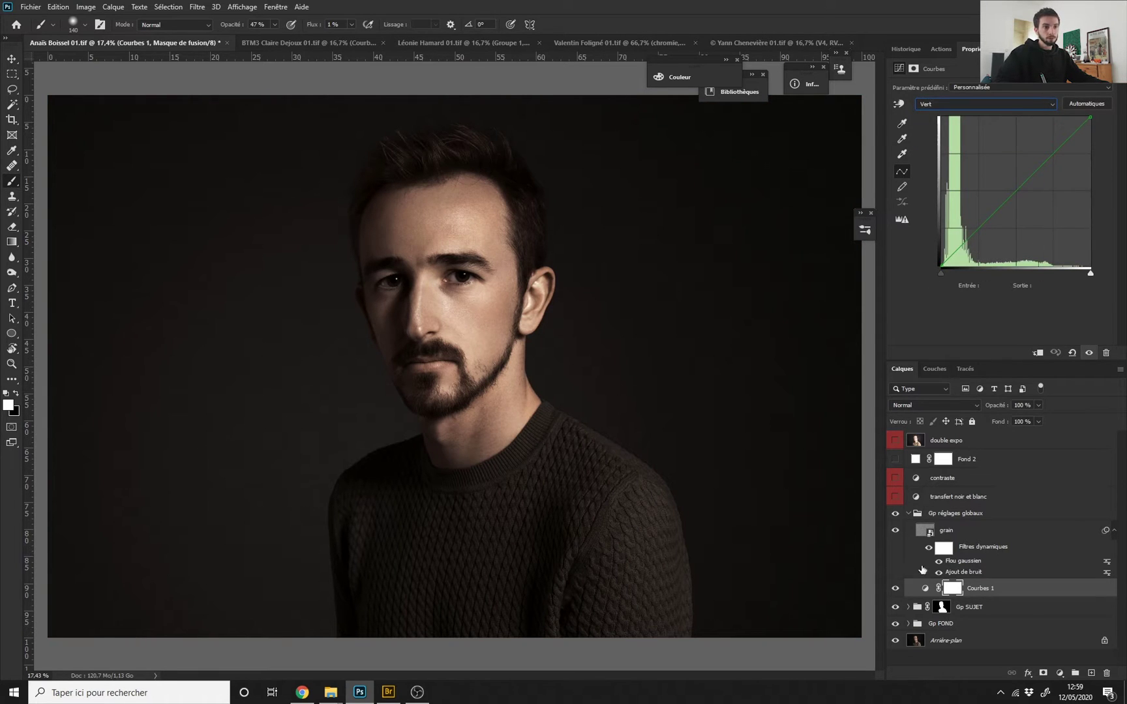
left_click(910, 514)
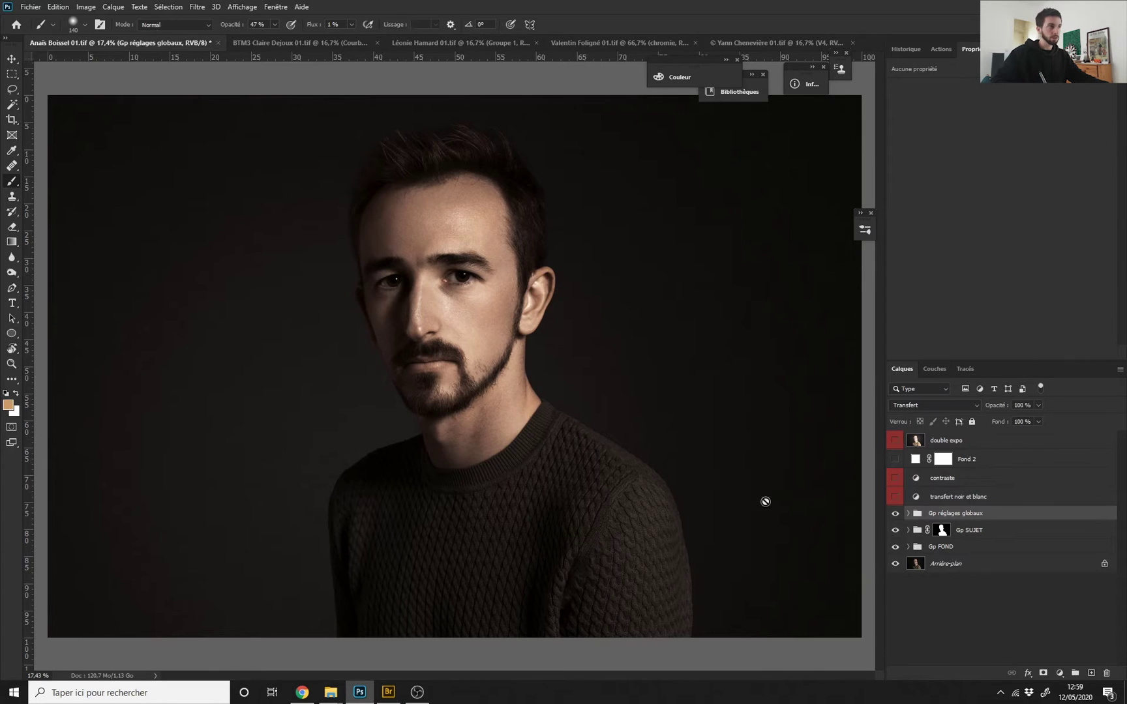
Switch to the butterfly still-life document and hide every layer except Calque 0.
scroll(473, 383, "down", 1)
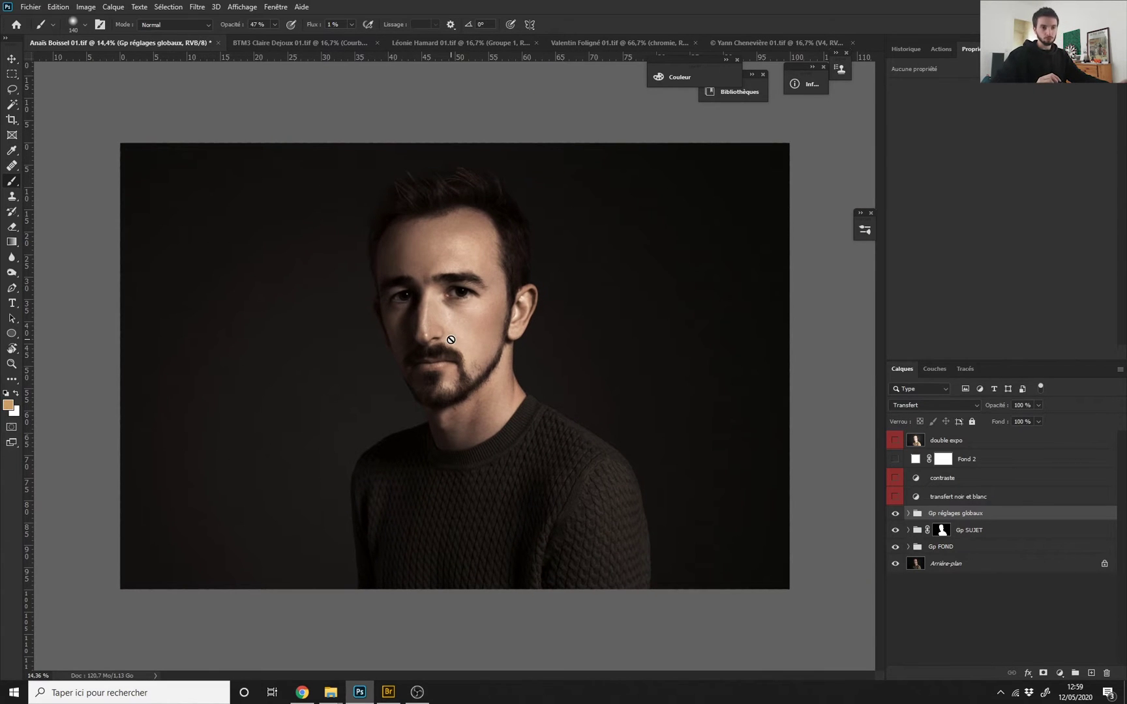
key("ctrl+Tab")
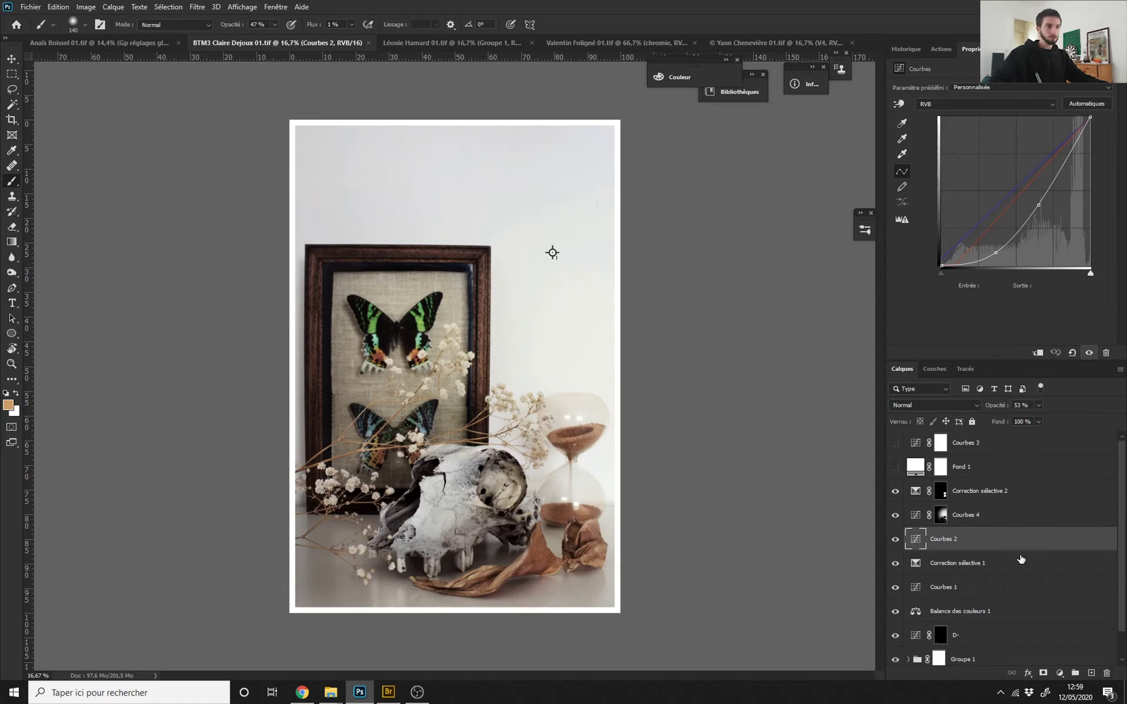
scroll(917, 648, "down", 1)
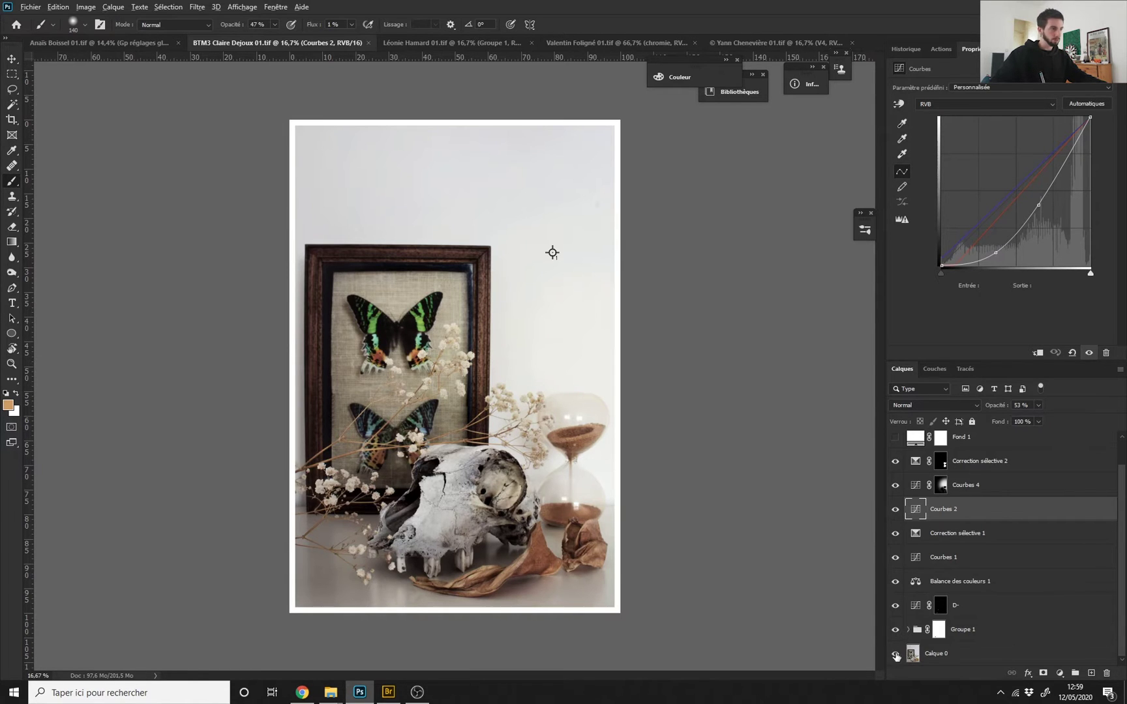
left_click(896, 653, "alt")
Open the original butterfly still-life TIFF from Bridge to view it in Photoshop, and close that copy.
left_click(388, 692)
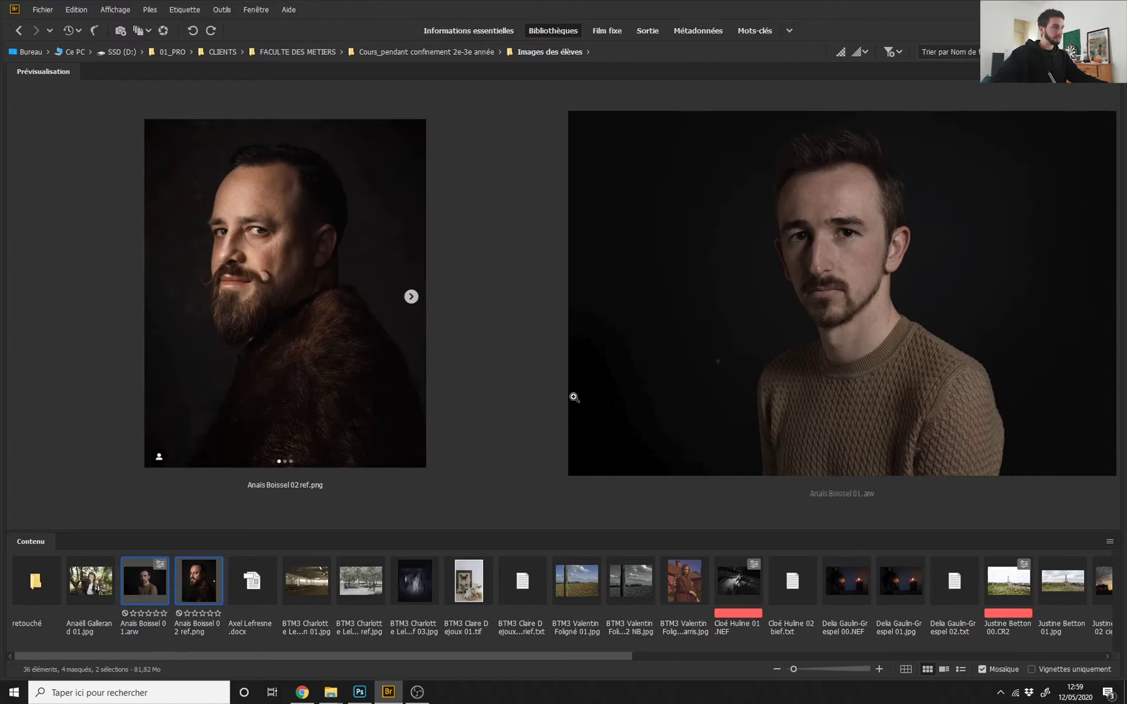
left_click(470, 587)
double_click(470, 587)
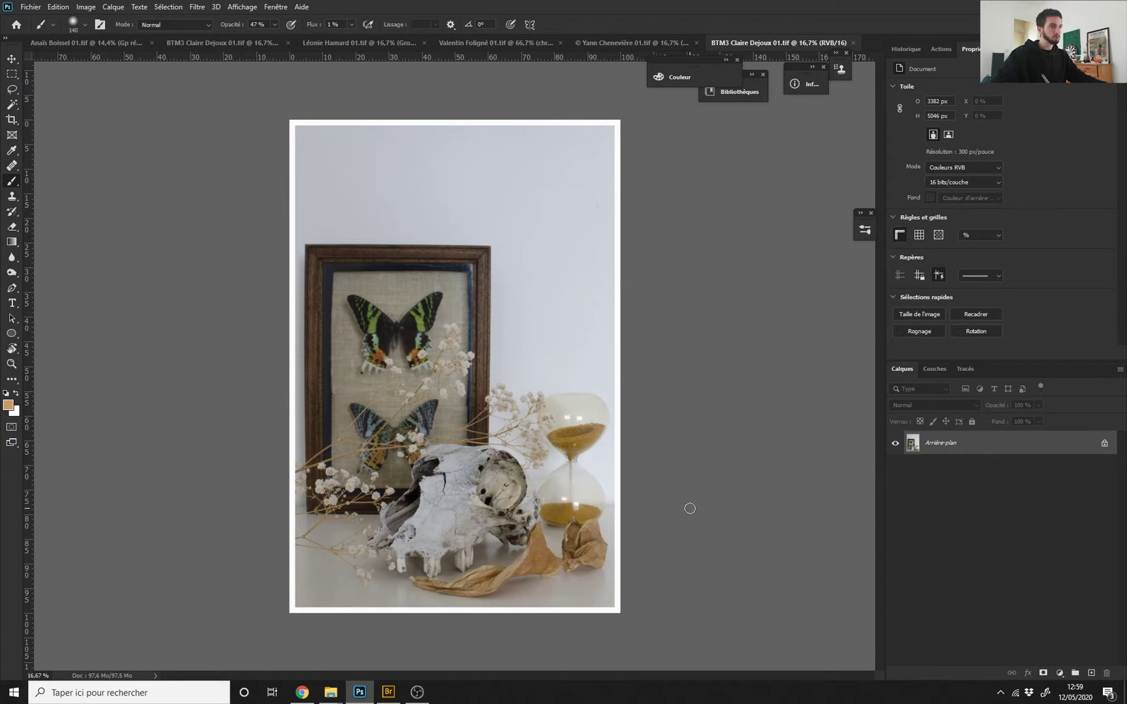
left_click(853, 42)
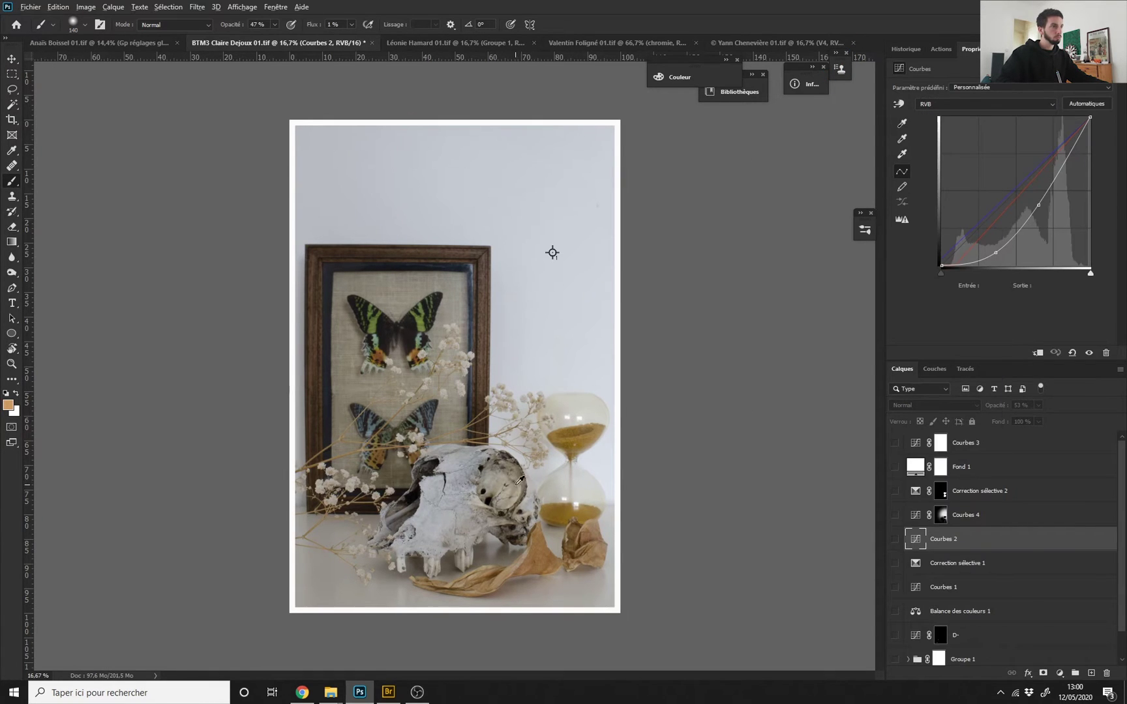
Locate the still life's brief text file in Bridge, reselect the original image, and return to Photoshop.
key("alt+Tab")
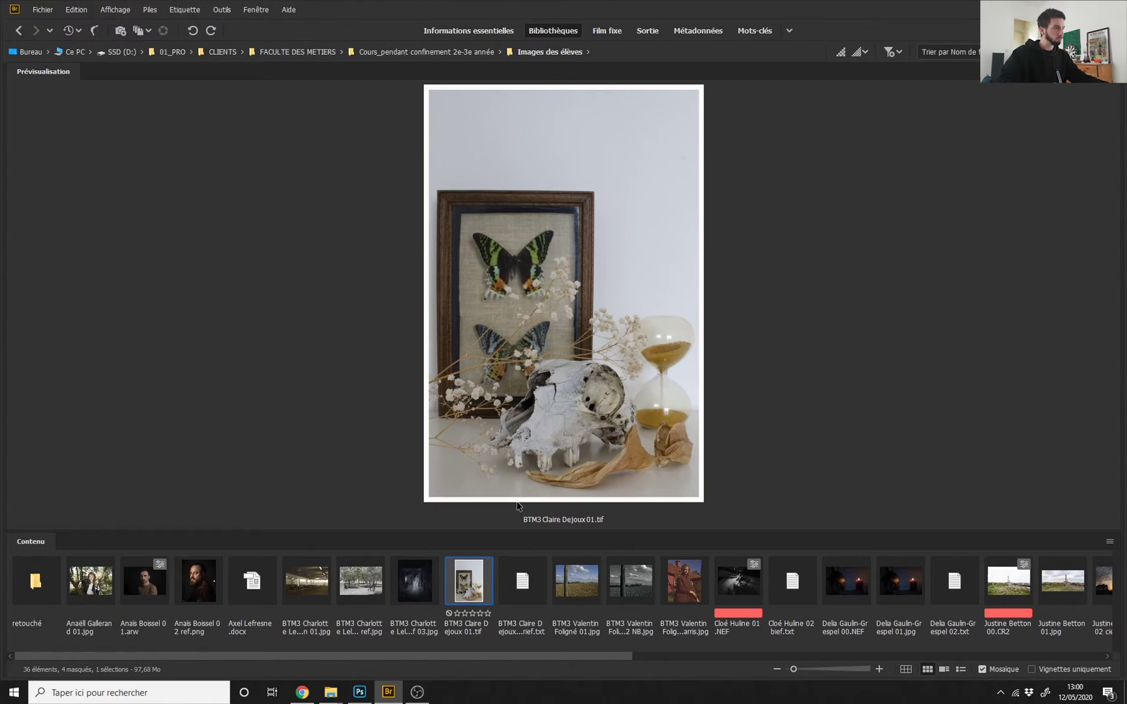
key("Tab")
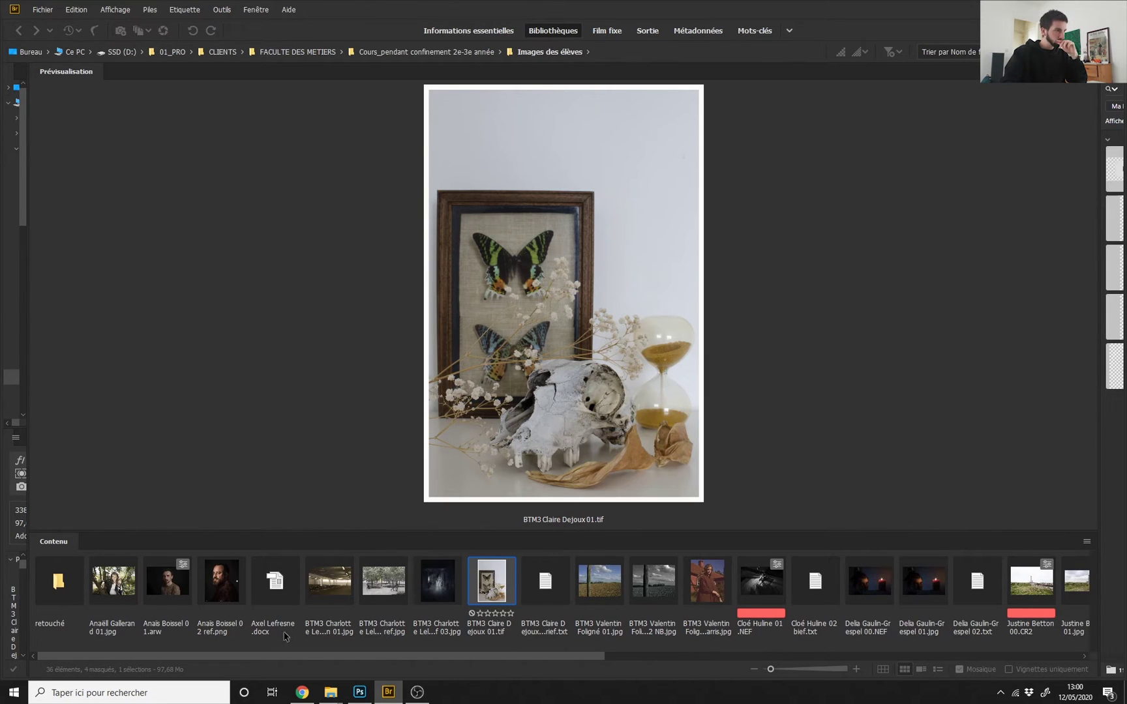
left_click(482, 596)
key("Right")
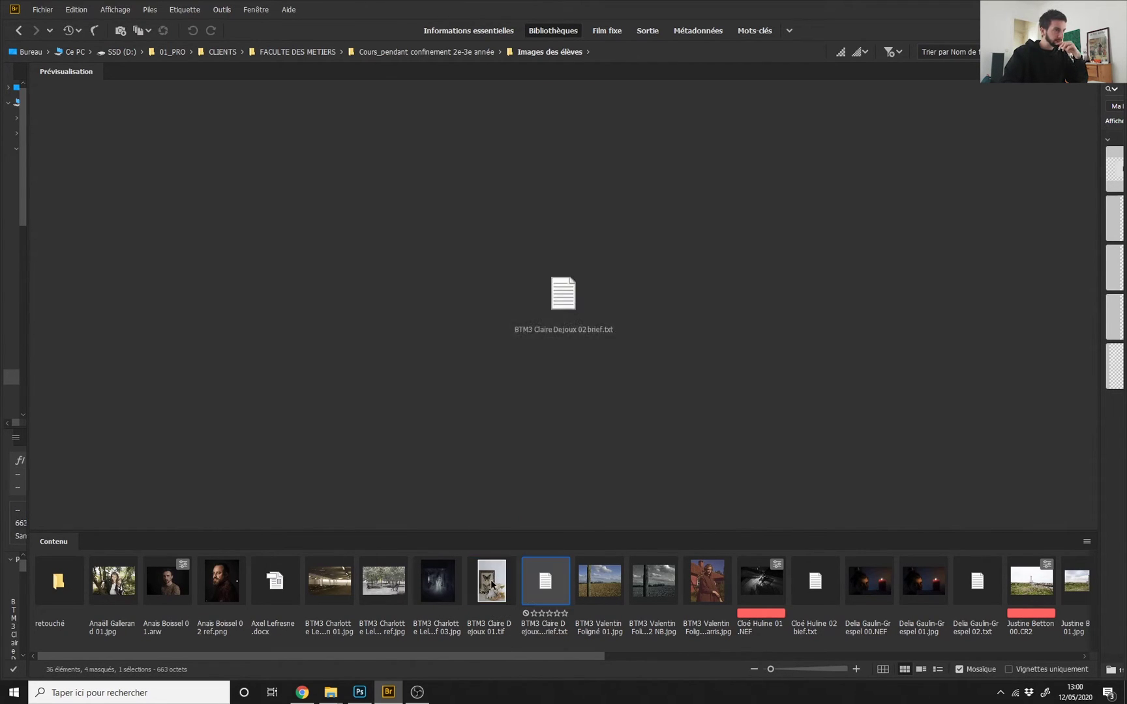
key("Left")
left_click(358, 692)
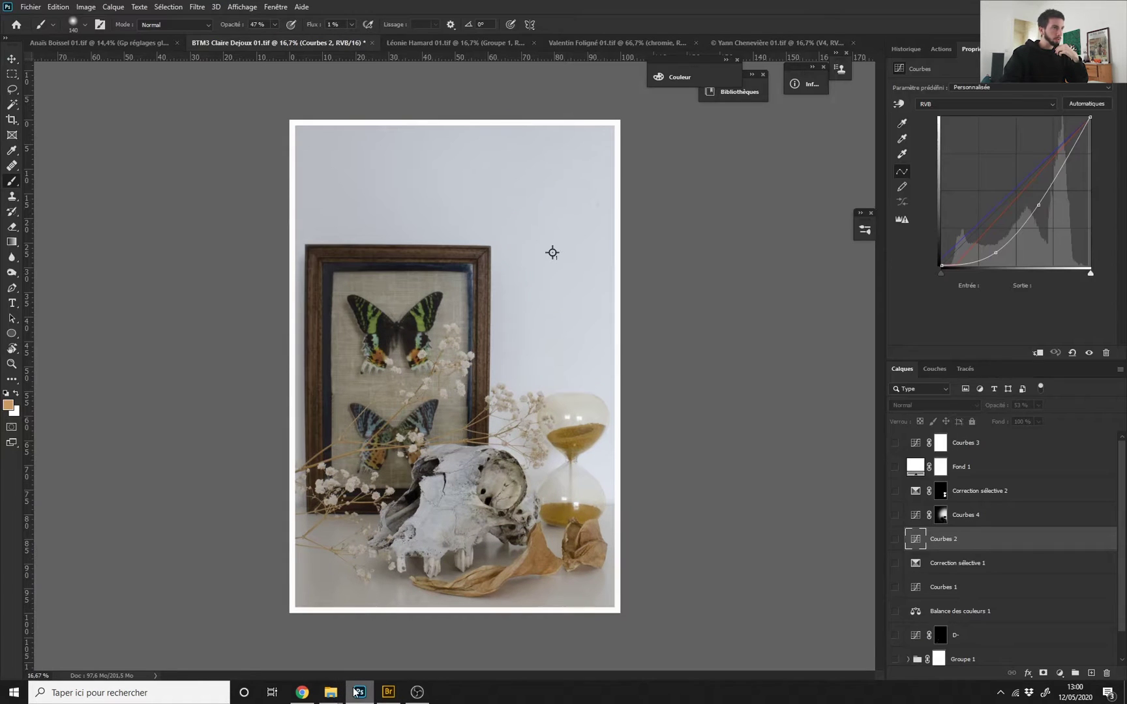
Check Groupe 1 above Calque 0 and display the settings of the Balance des couleurs 1 layer.
left_click_drag(1121, 549, 1120, 596)
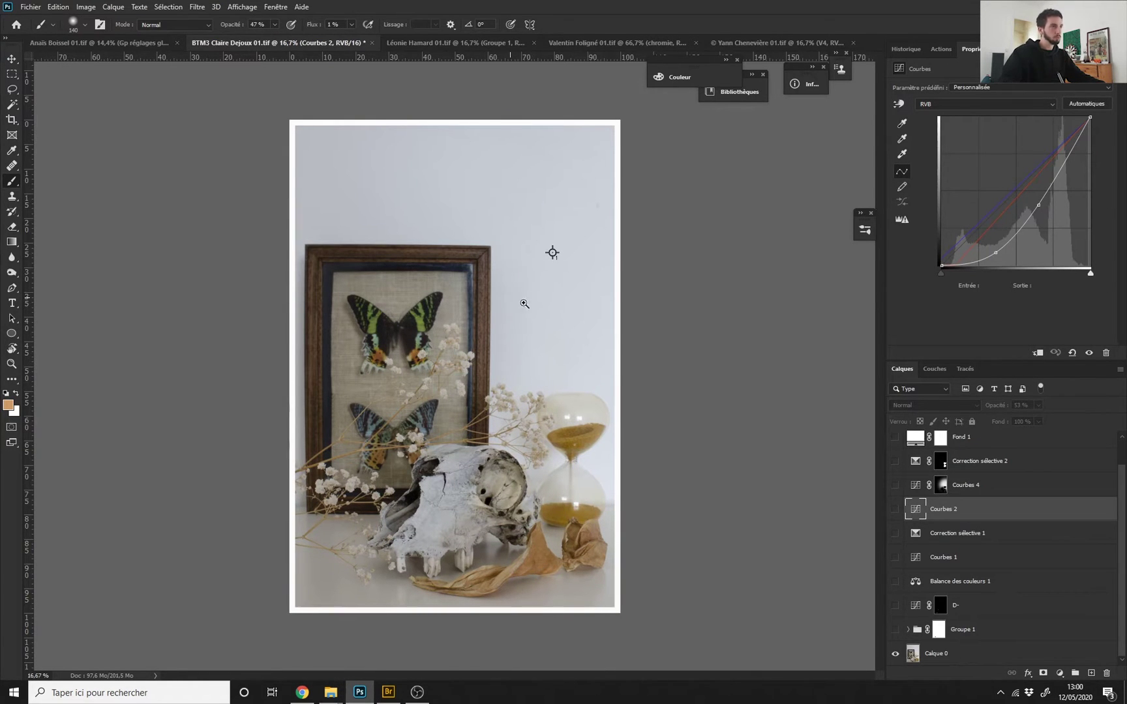
key("ctrl+0")
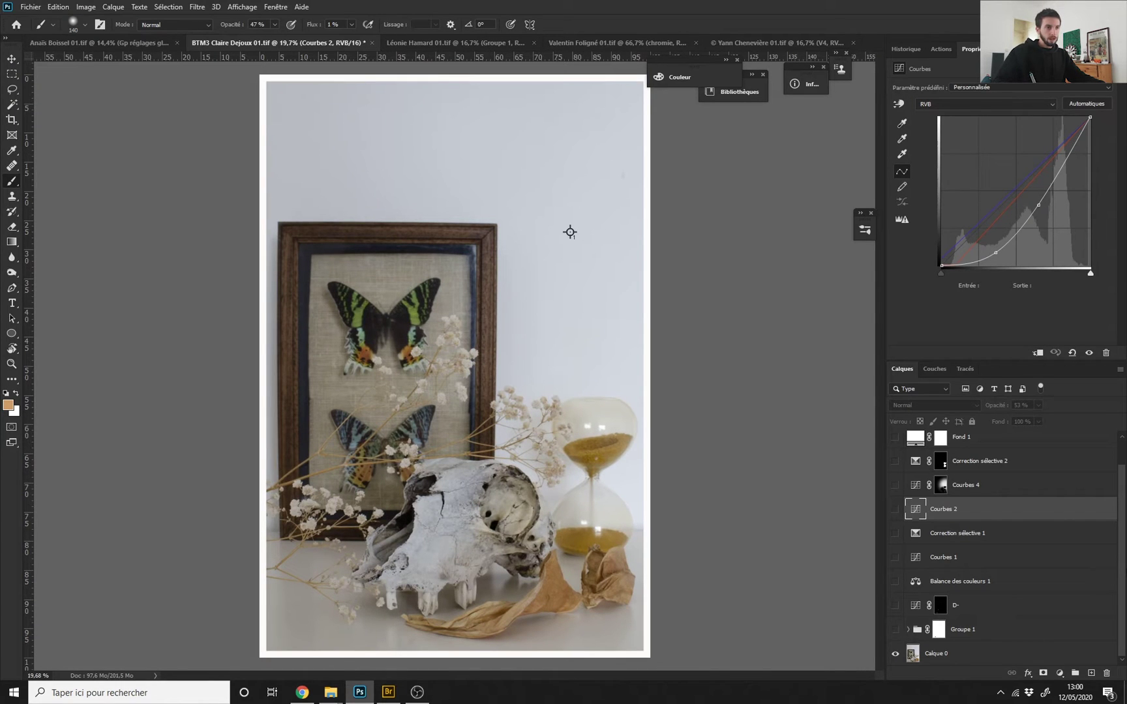
left_click(895, 630)
left_click(956, 590)
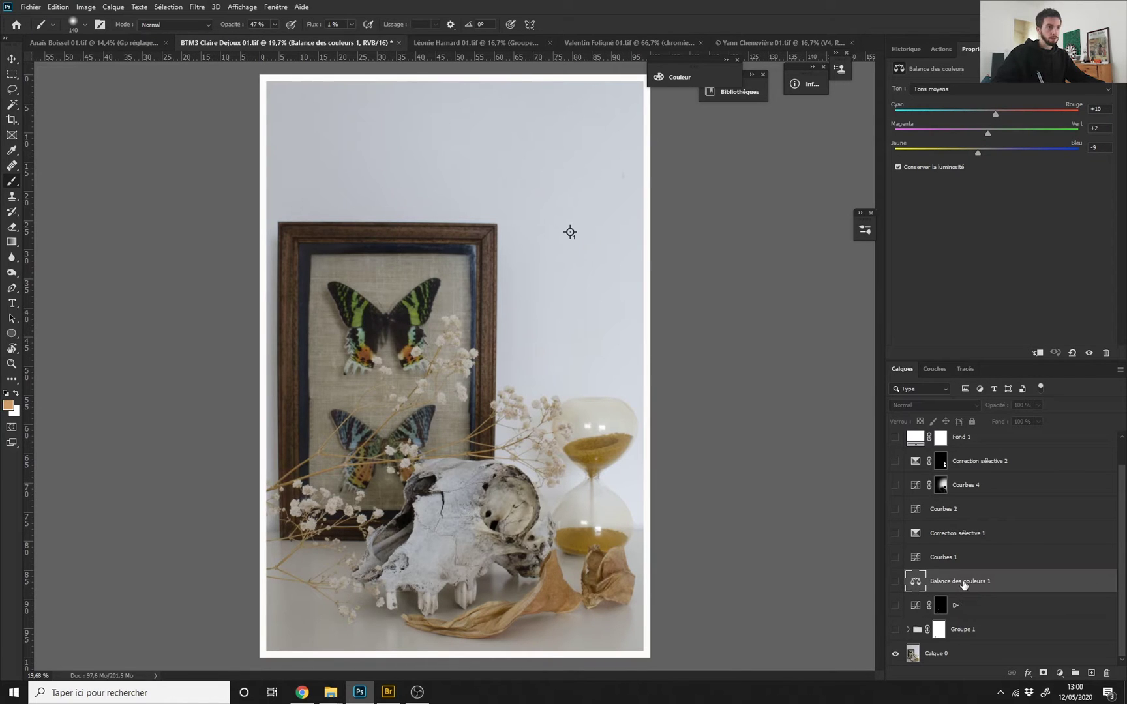
Make the Balance des couleurs 1 and Courbes 1 adjustment layers visible and display the Courbes 1 curve.
left_click(896, 582)
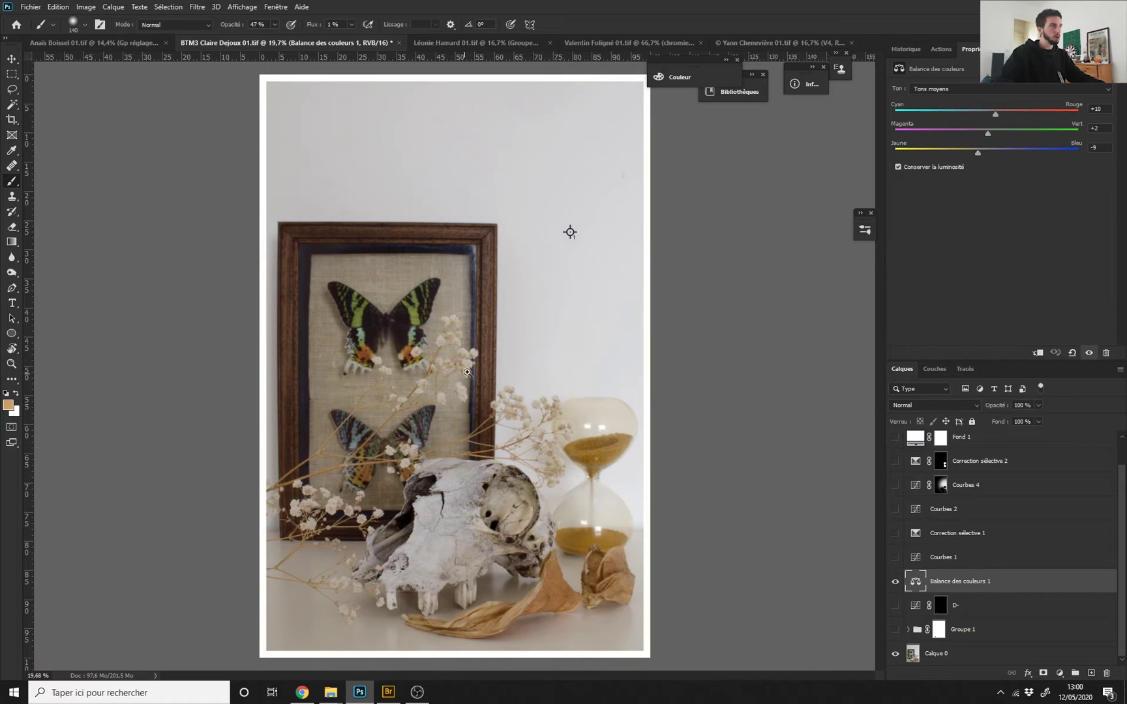
mouse_move(506, 358)
left_mouse_down()
mouse_move(461, 371)
mouse_move(489, 369)
left_mouse_up()
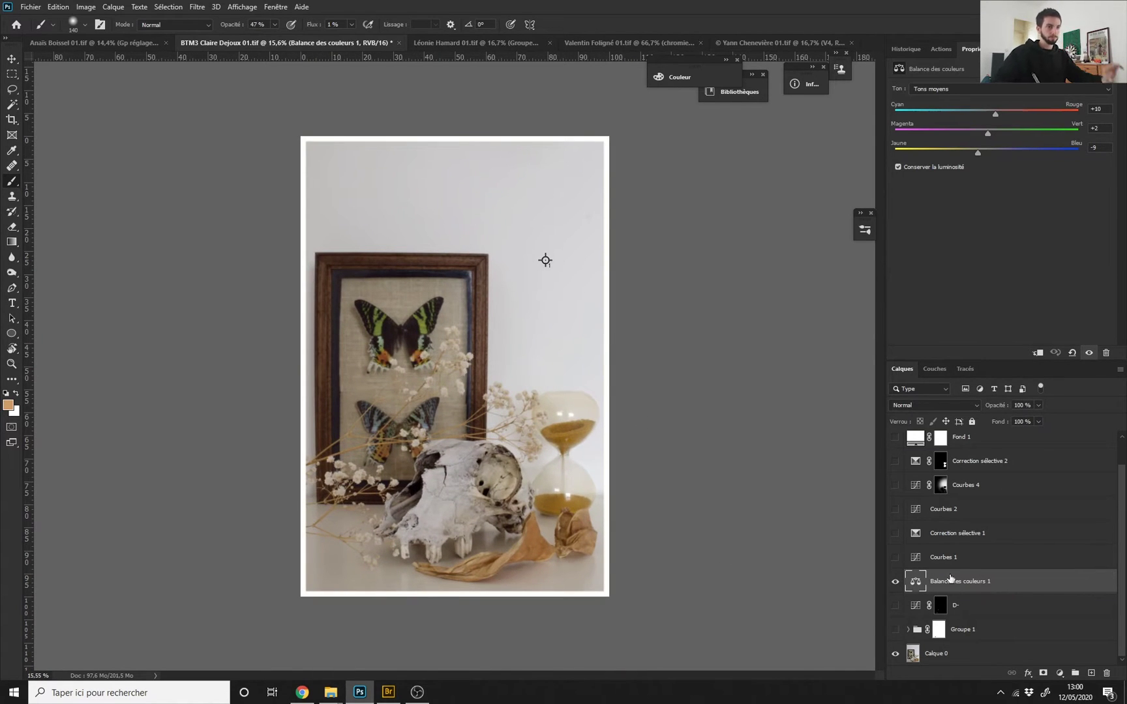
left_click(939, 559)
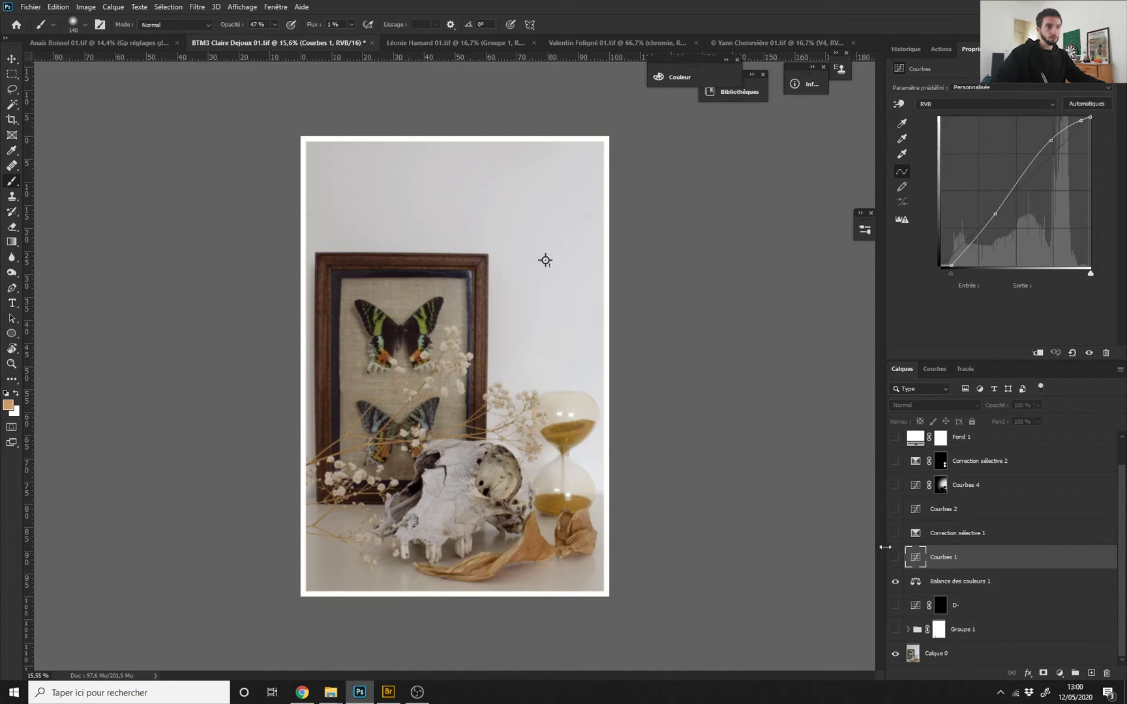
left_click(895, 558)
scroll(441, 365, "up", 2)
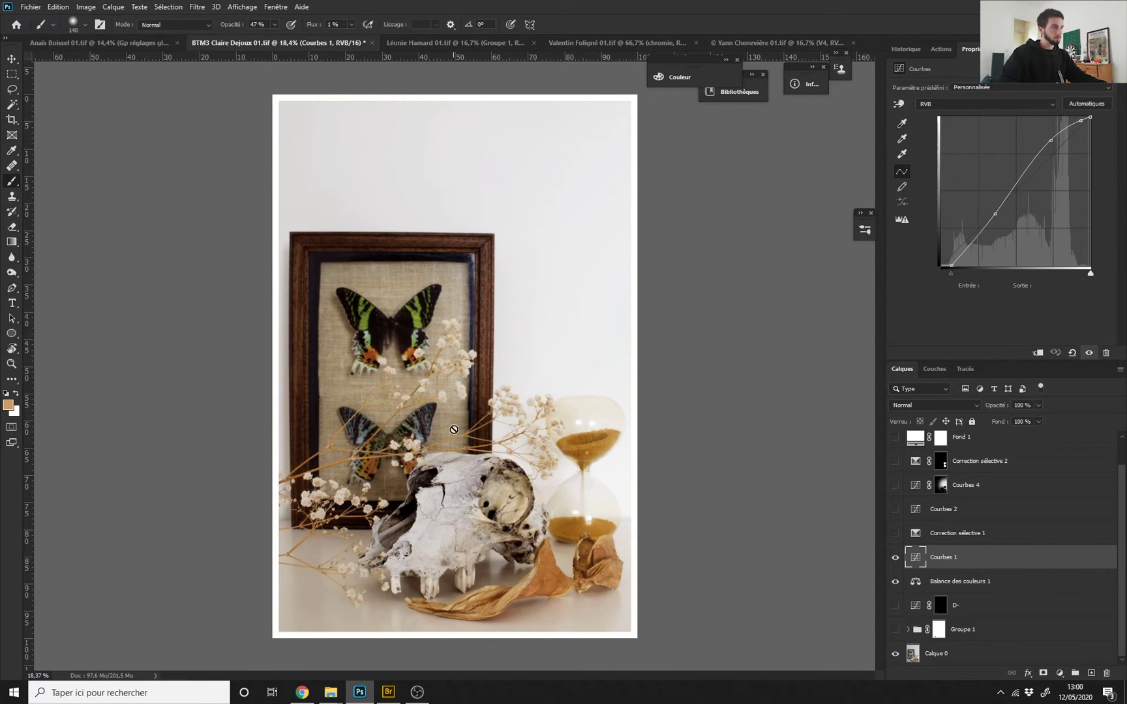
scroll(467, 405, "down", 1)
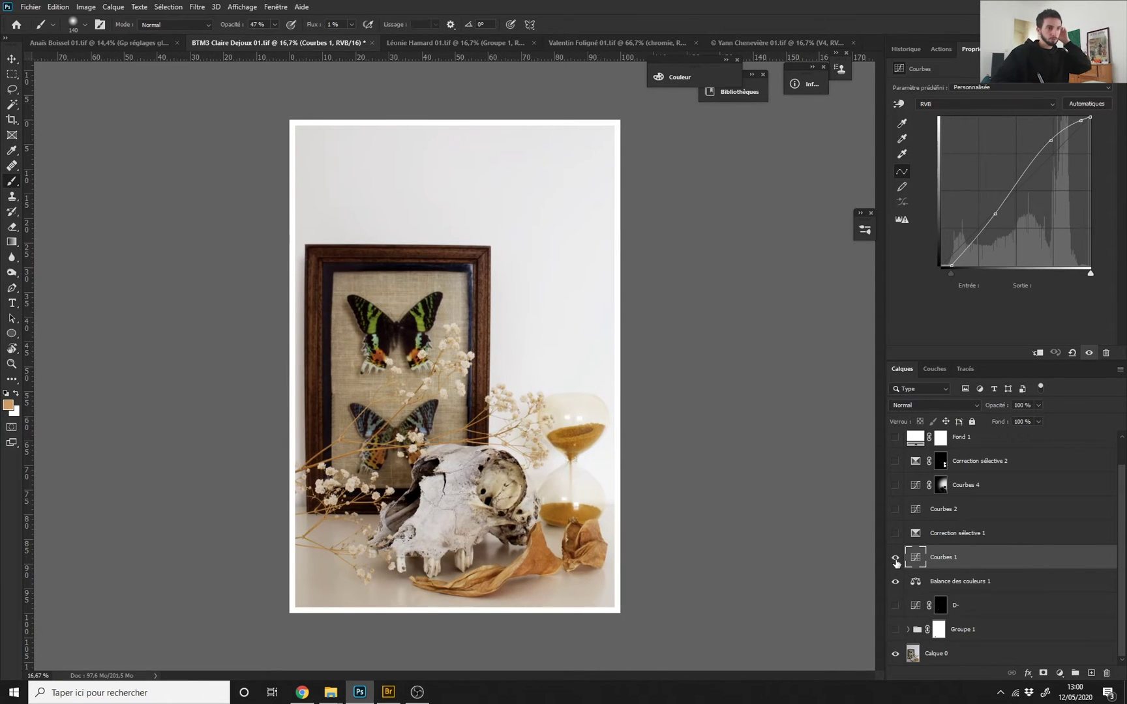
Compare the still life with and without the Courbes 1 adjustment.
left_click(895, 558)
left_click(897, 559)
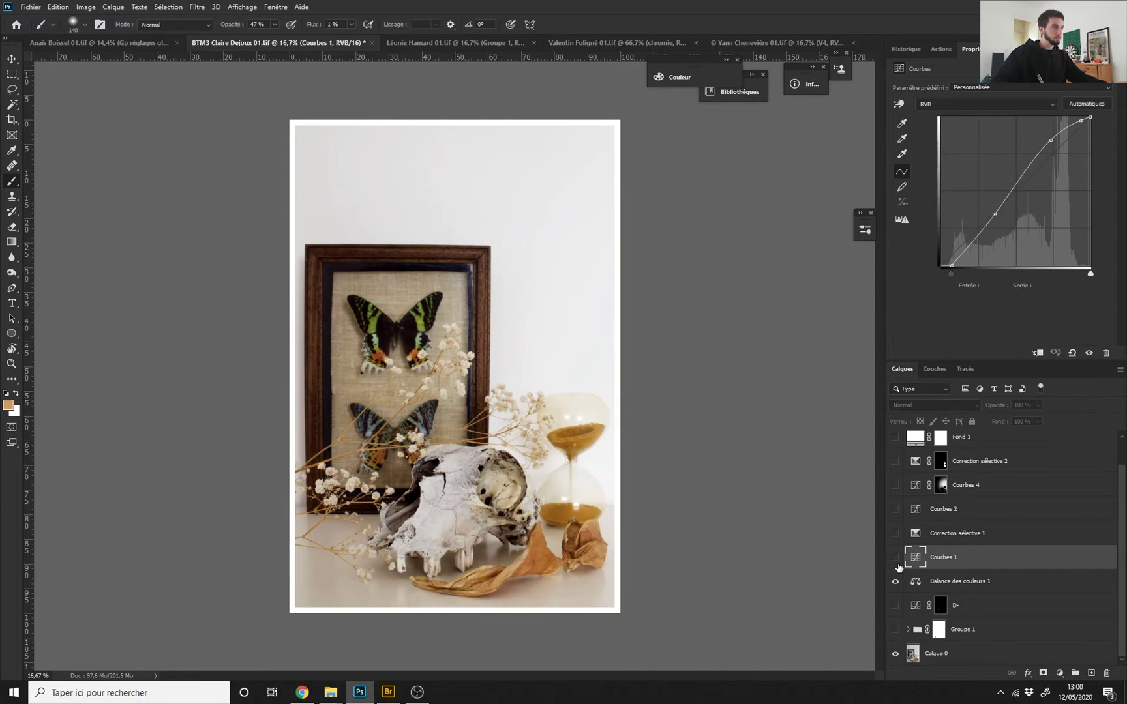
left_click(896, 563)
left_click(896, 565)
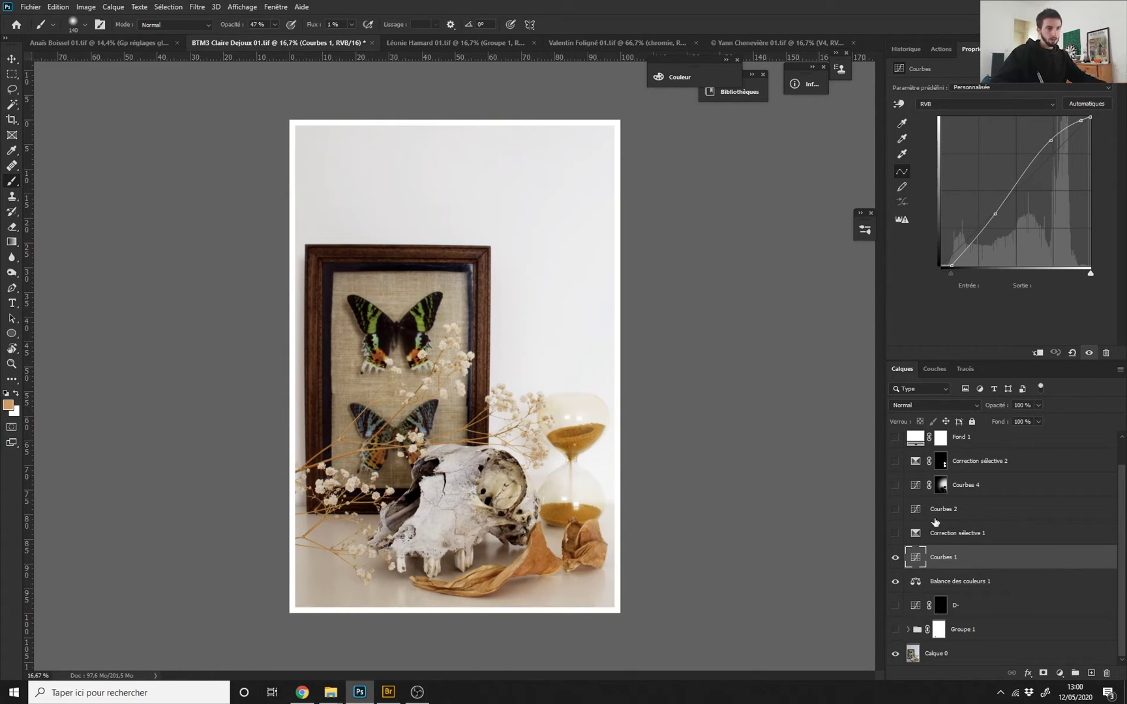
Make the Courbes 2 and Correction sélective 1 layers visible, displaying the settings of each.
left_click(896, 514)
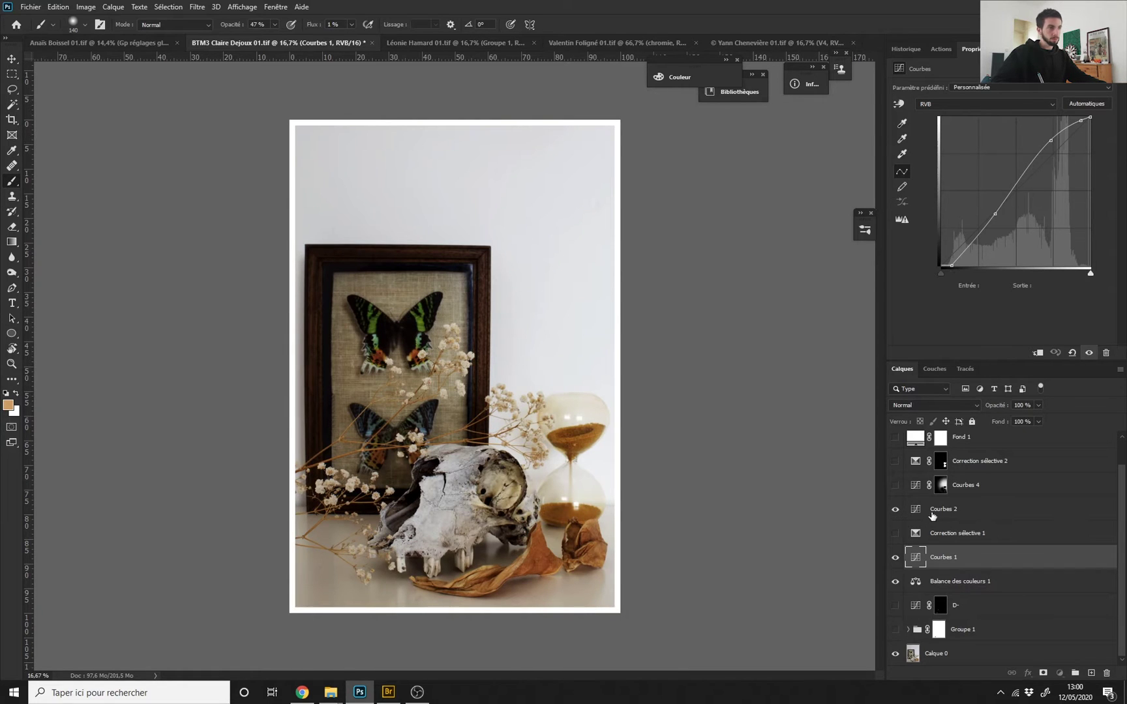
left_click(931, 515)
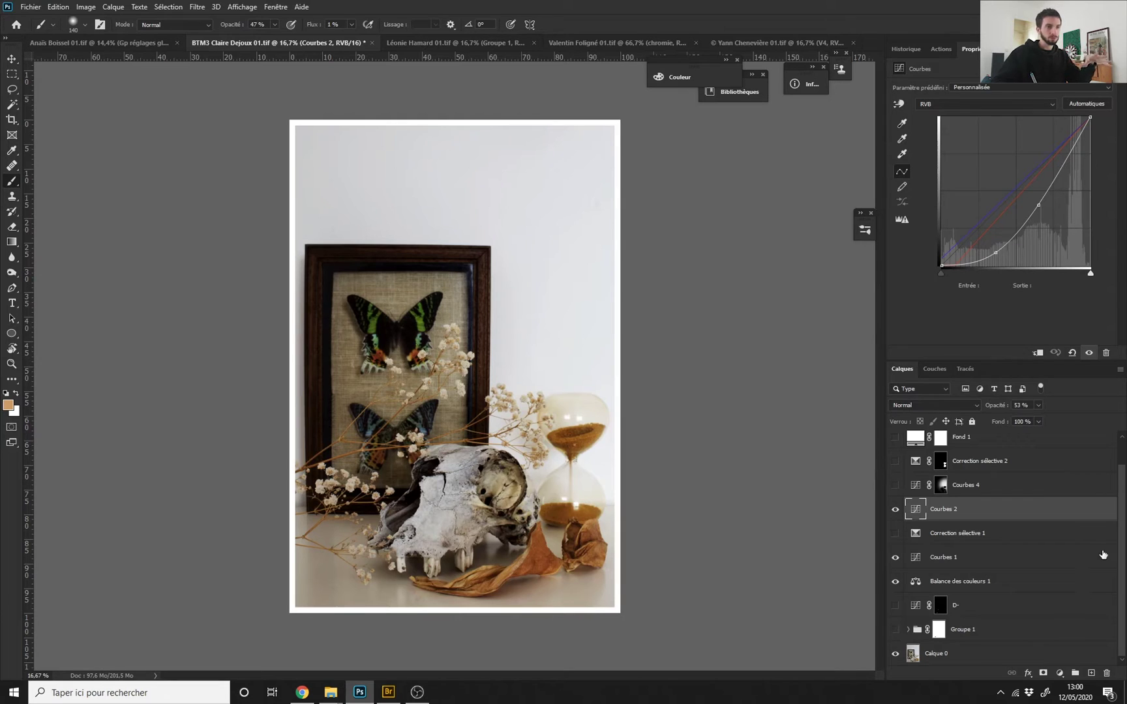
left_click(969, 542)
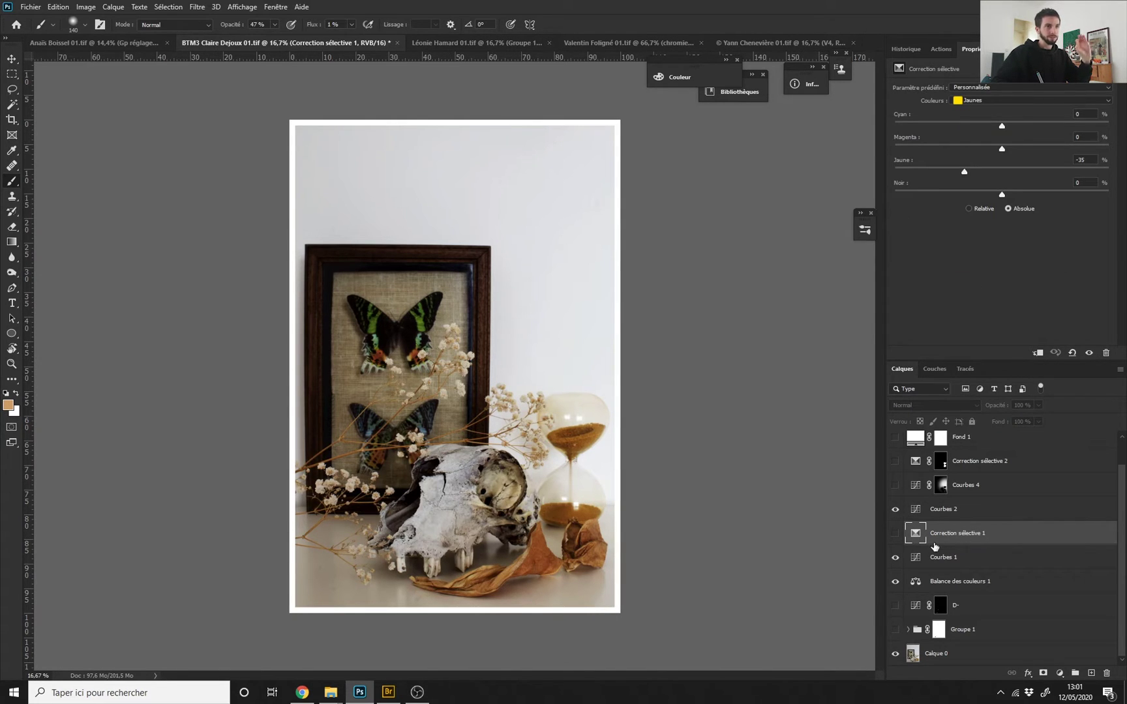
left_click(896, 535)
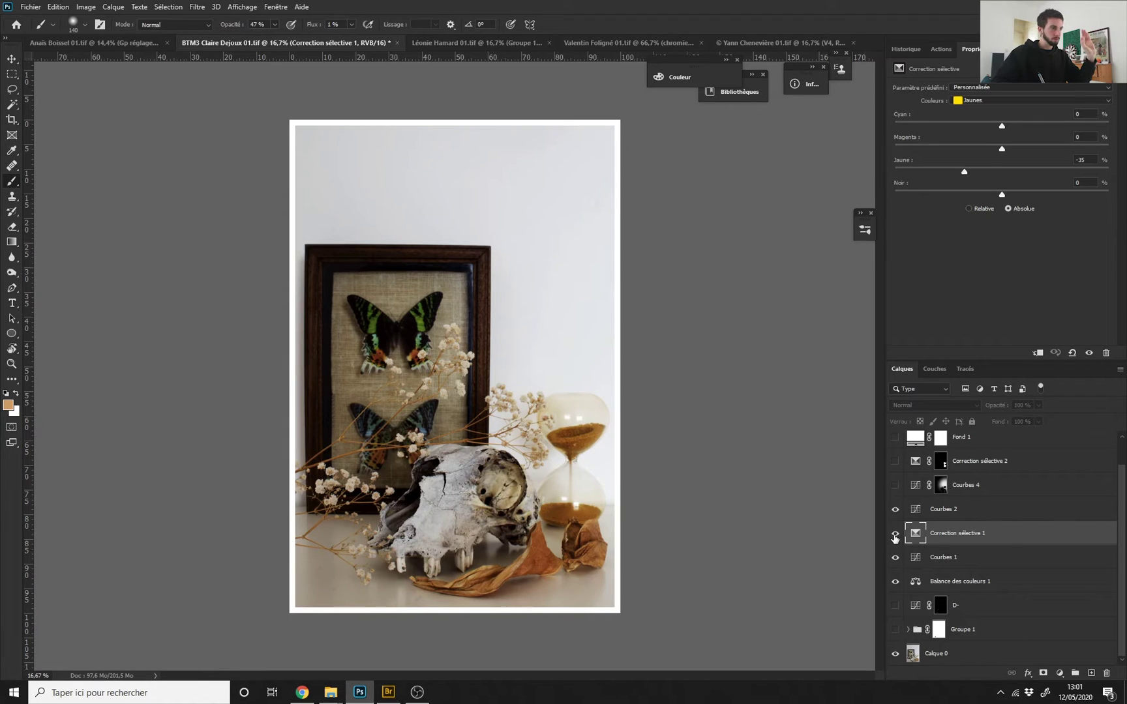
Display the Rouges settings of Correction sélective 1 and examine their effect on the whole image.
left_click(995, 101)
left_click(1000, 111)
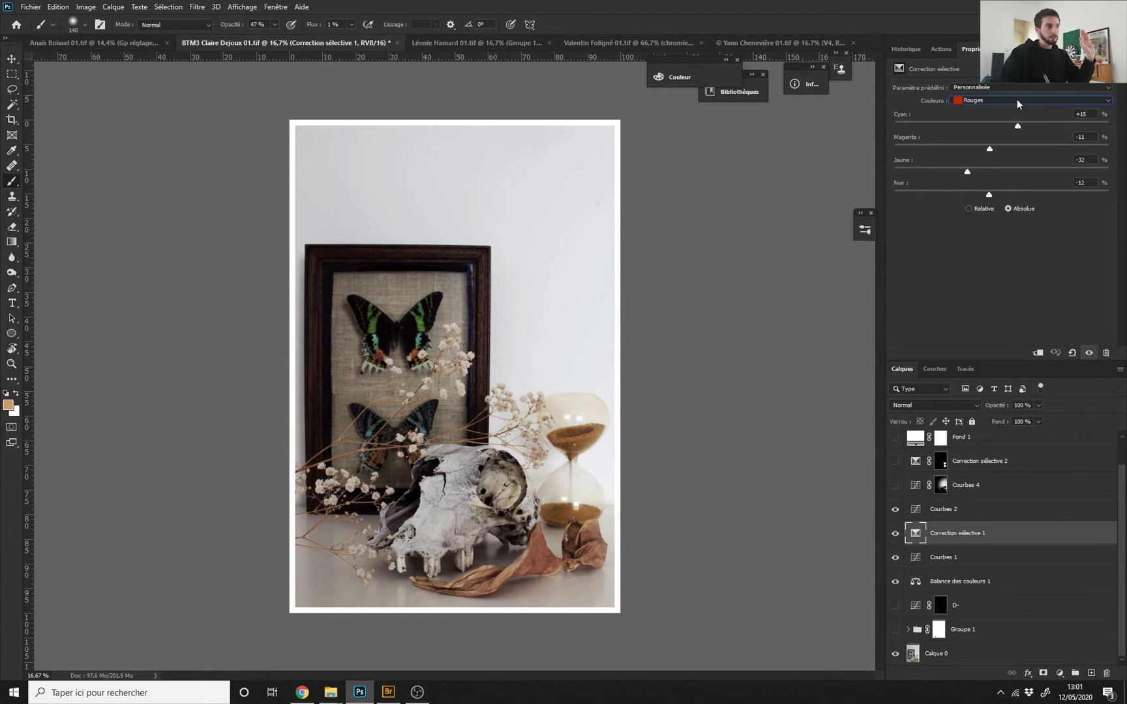
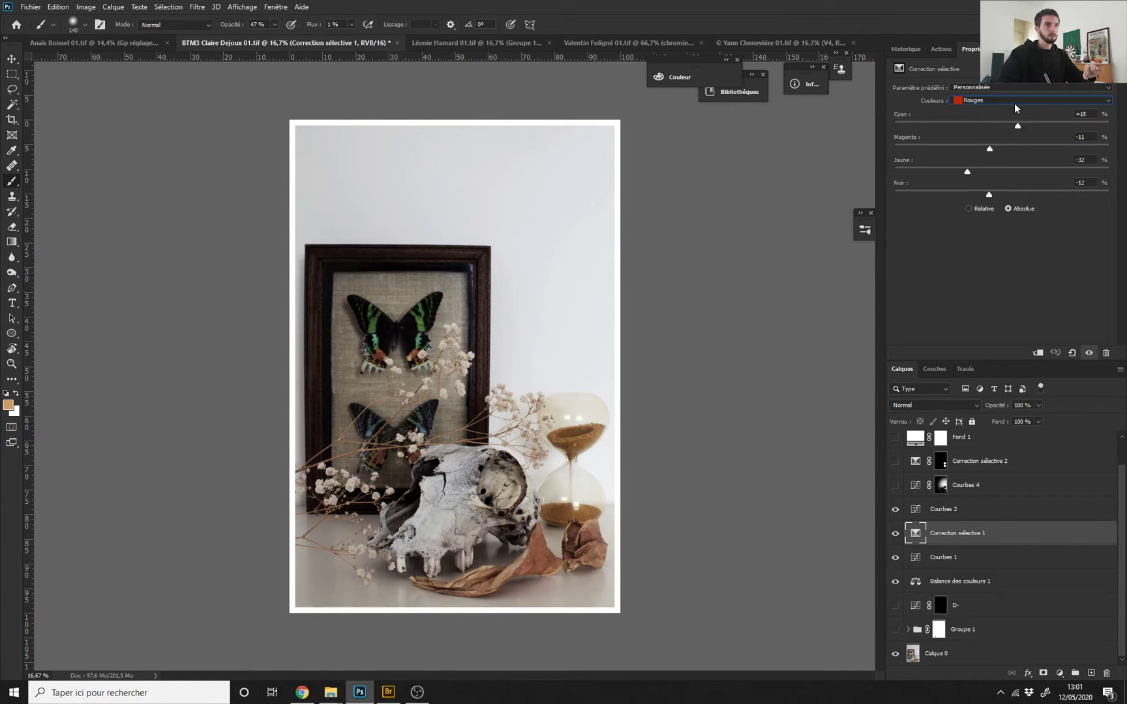
scroll(325, 356, "down", 1)
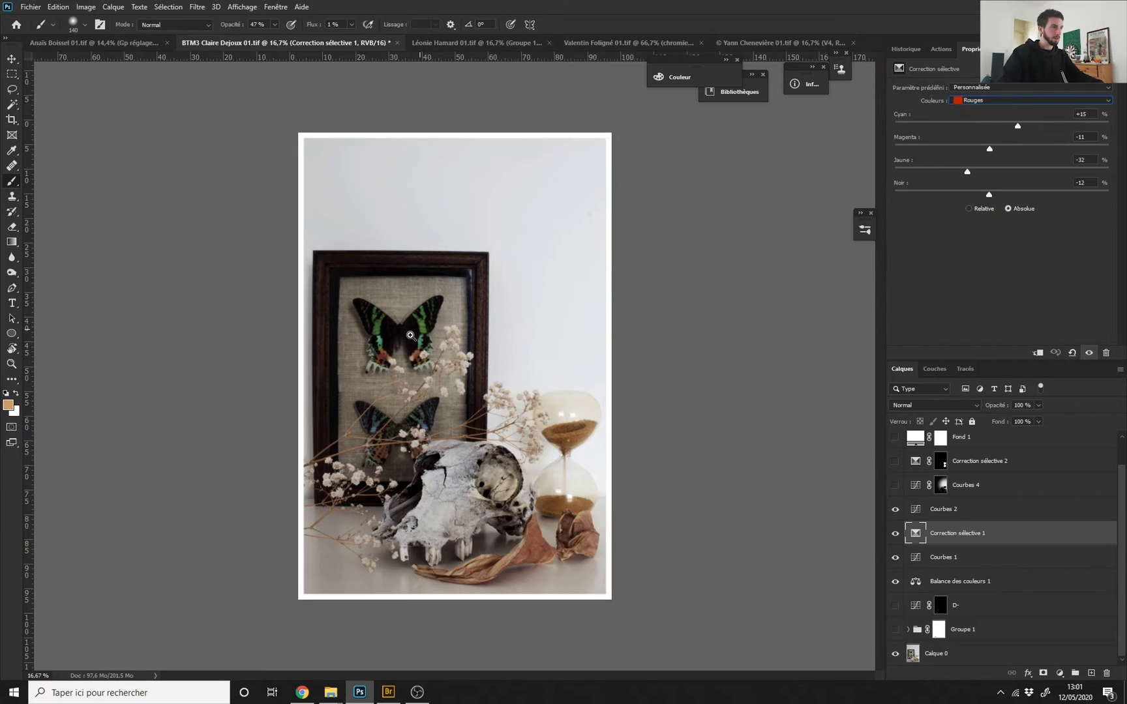
scroll(321, 355, "up", 2)
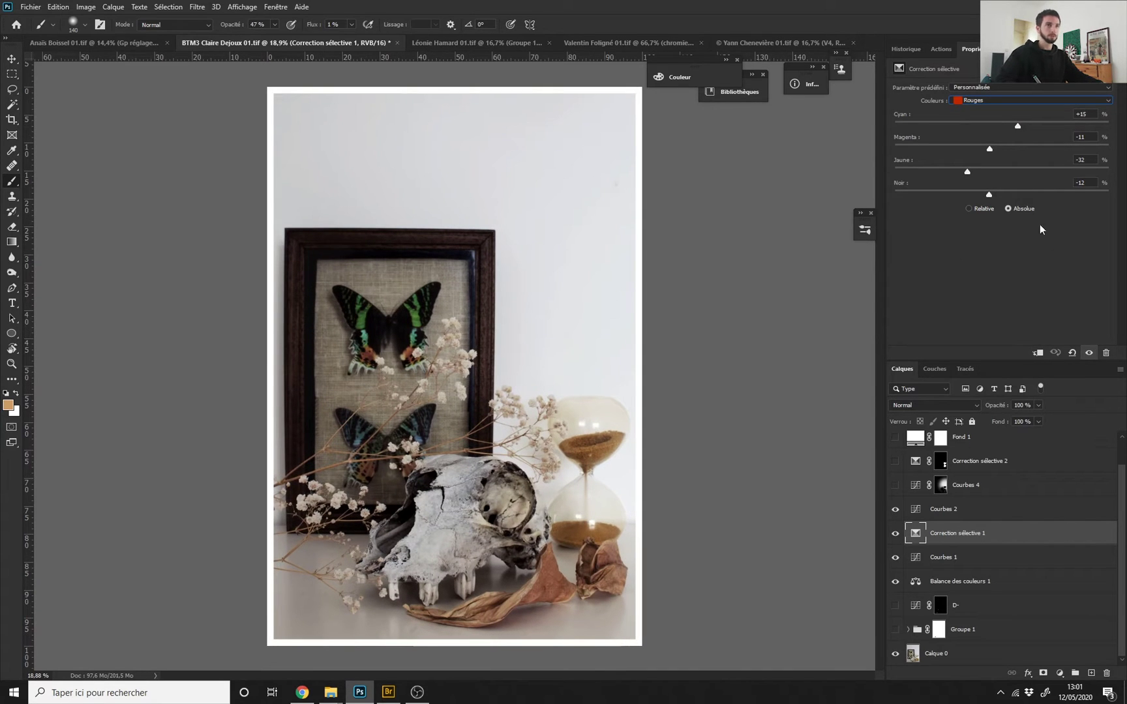
Compare the image repeatedly with and without Correction sélective 1, examining the dried leaves, skull and frame.
left_click(895, 533)
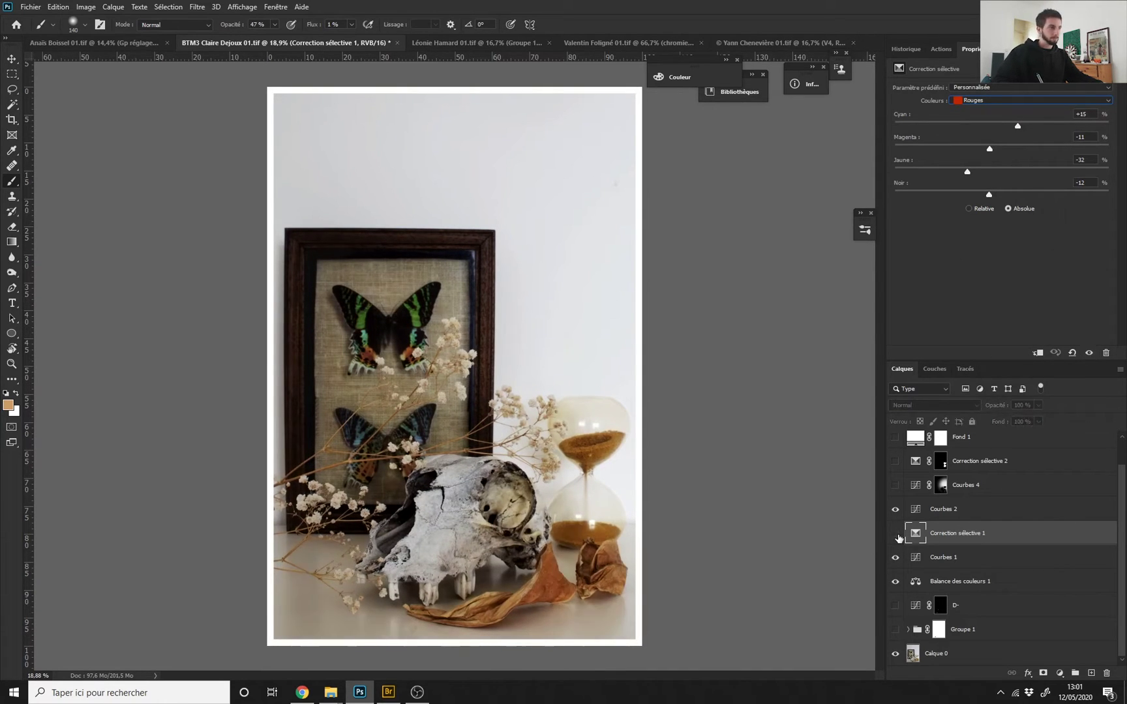
left_click(896, 533)
left_click(896, 534)
left_click(895, 535)
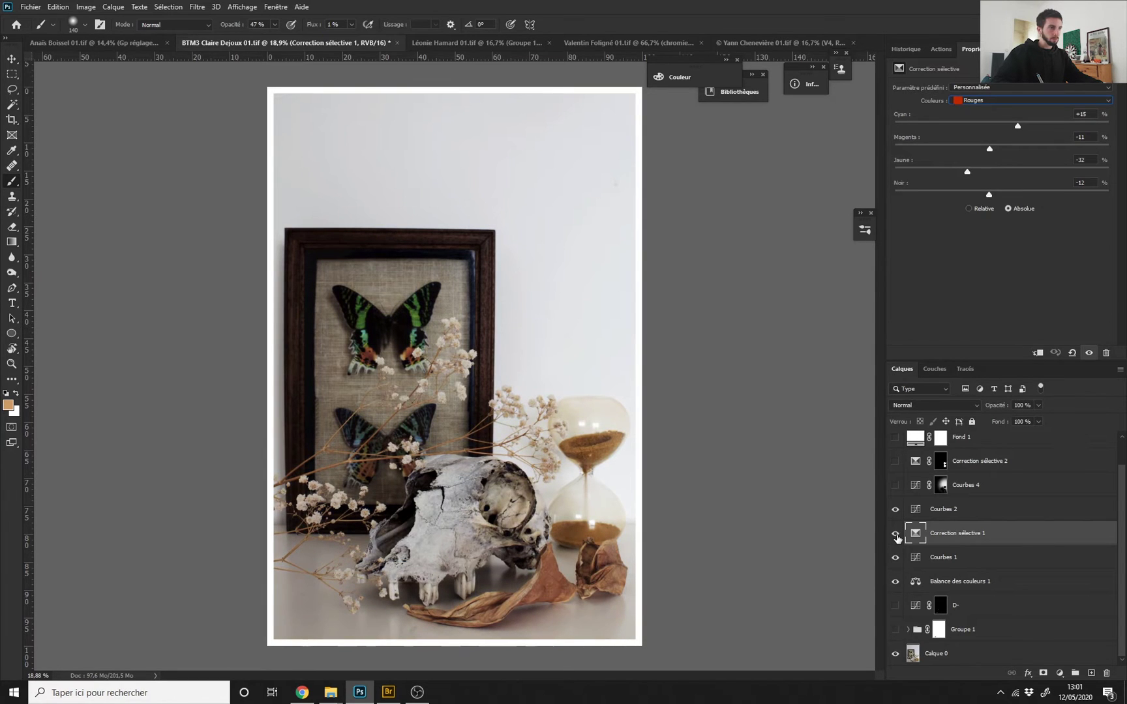
left_click(895, 535)
left_click(896, 535)
left_click(896, 535)
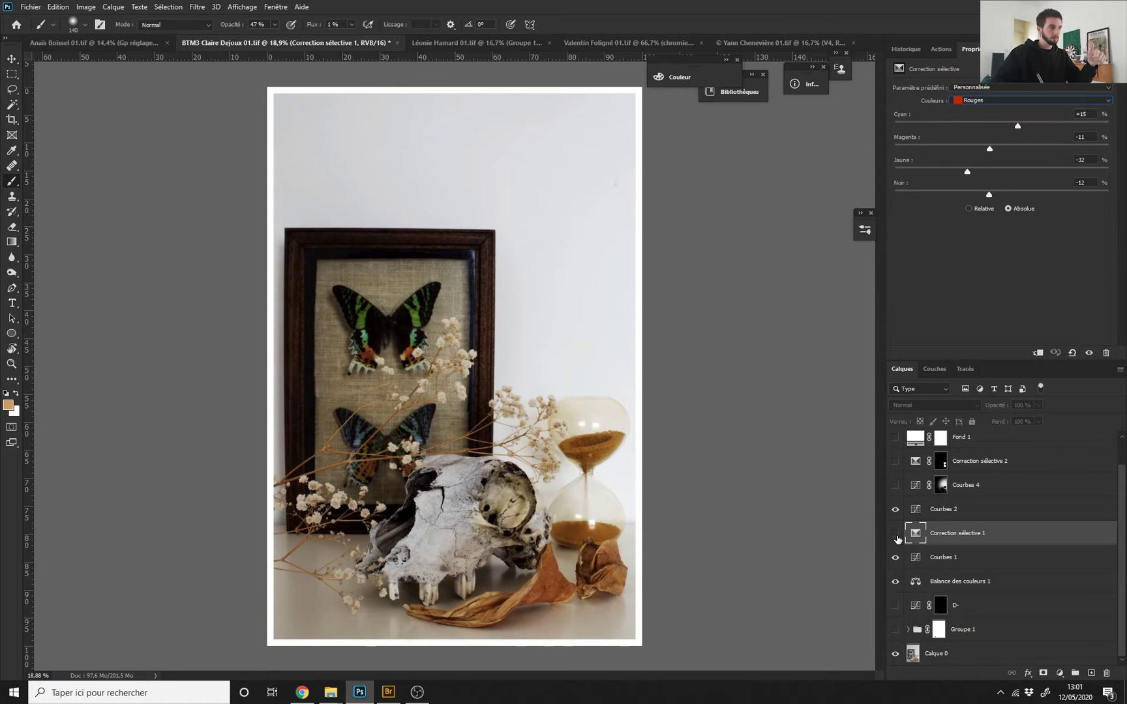
left_click(896, 536)
left_click(896, 536)
left_click(896, 536)
left_click(896, 535)
left_click(896, 537)
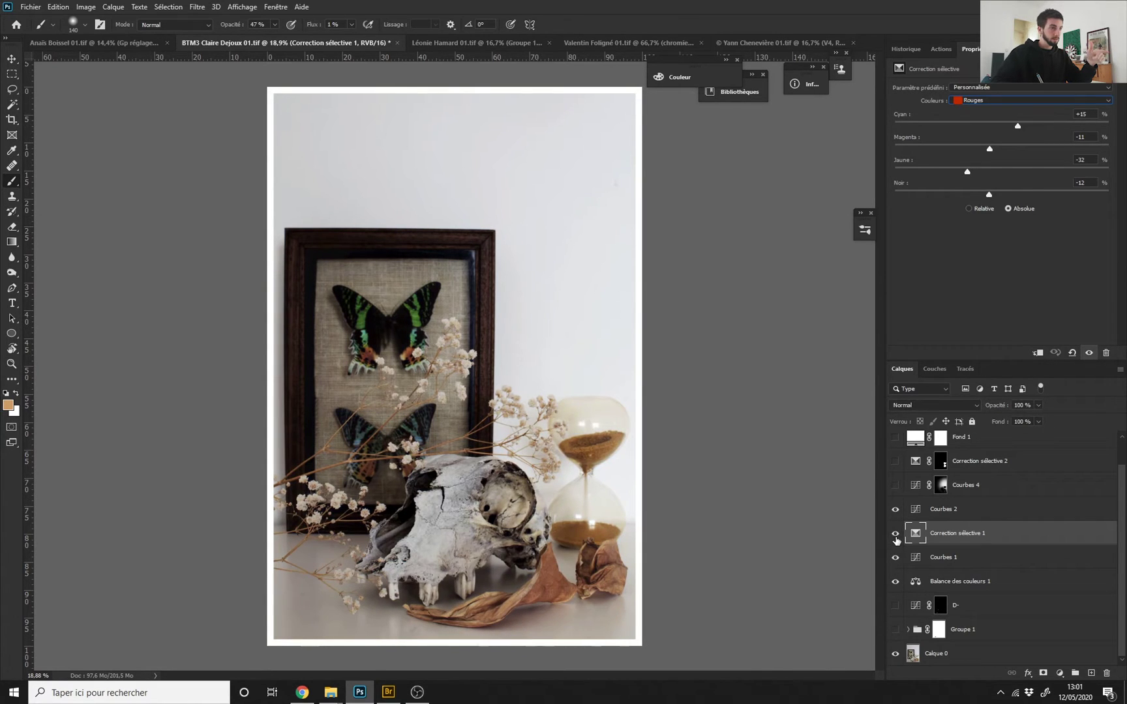
left_click(895, 536)
left_click(895, 537)
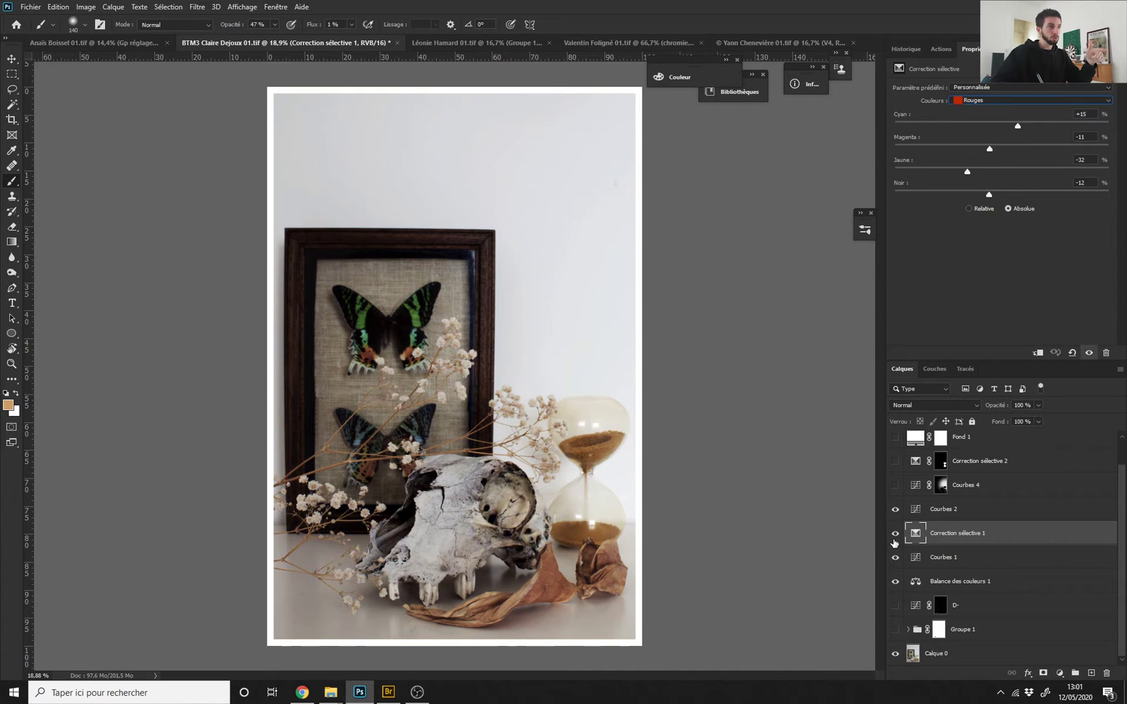
left_click(895, 538)
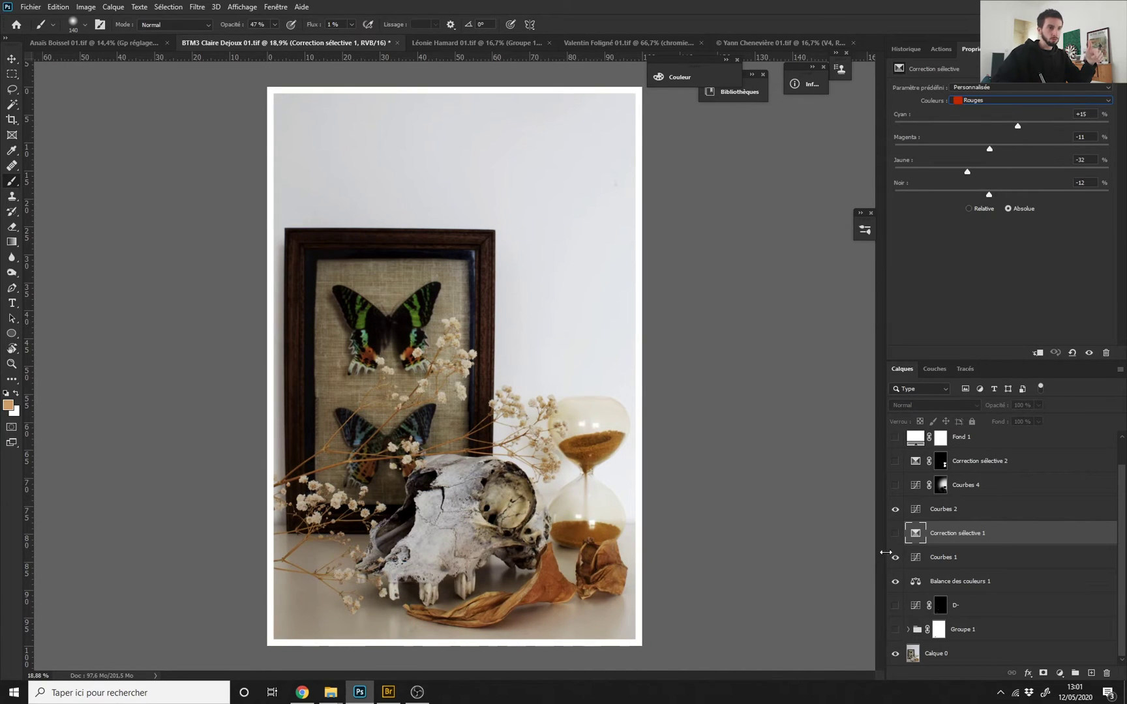
left_click(896, 538)
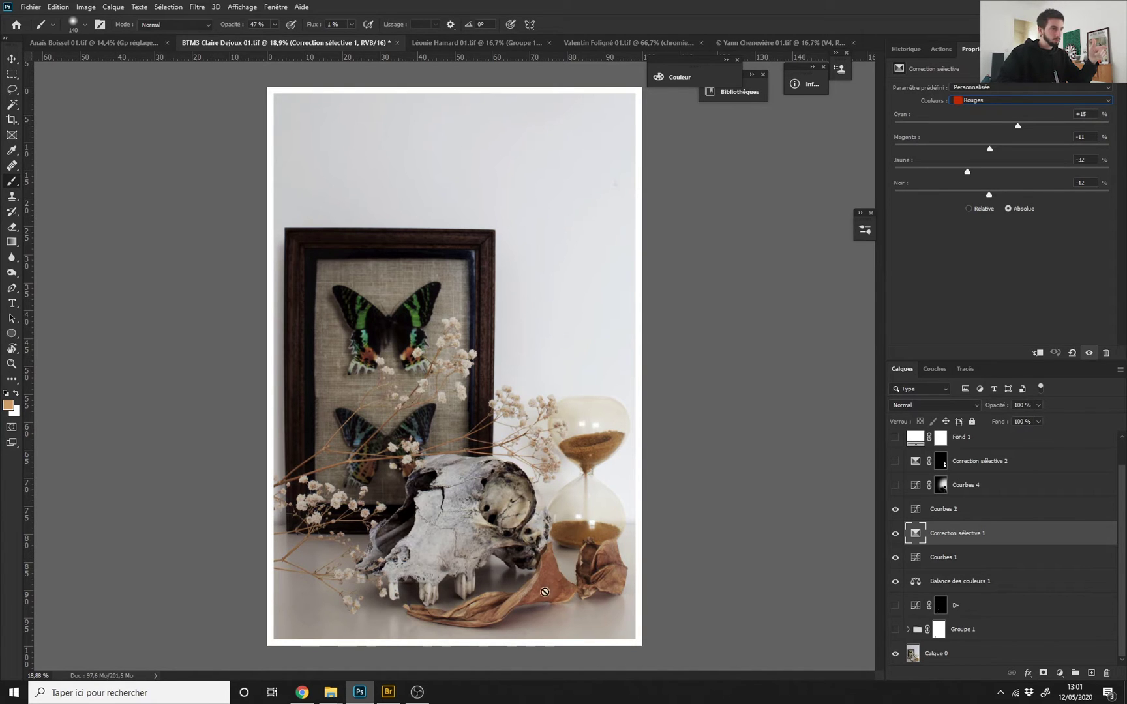
left_click_drag(553, 626, 626, 618)
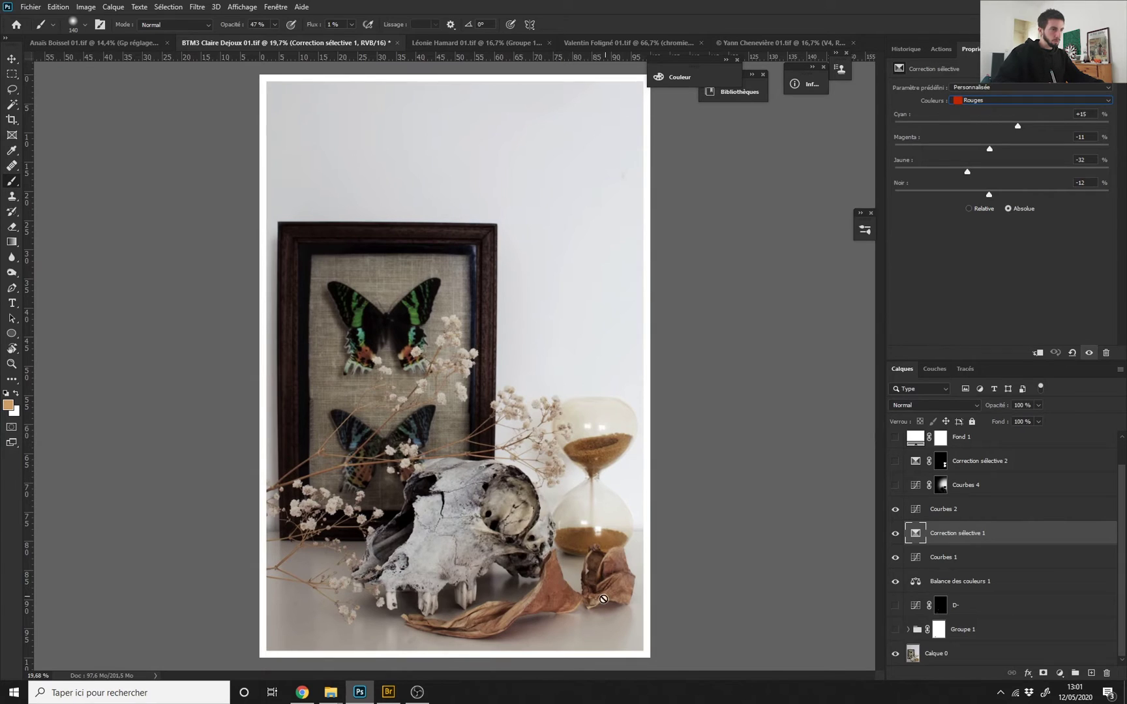
left_click_drag(508, 624, 500, 621)
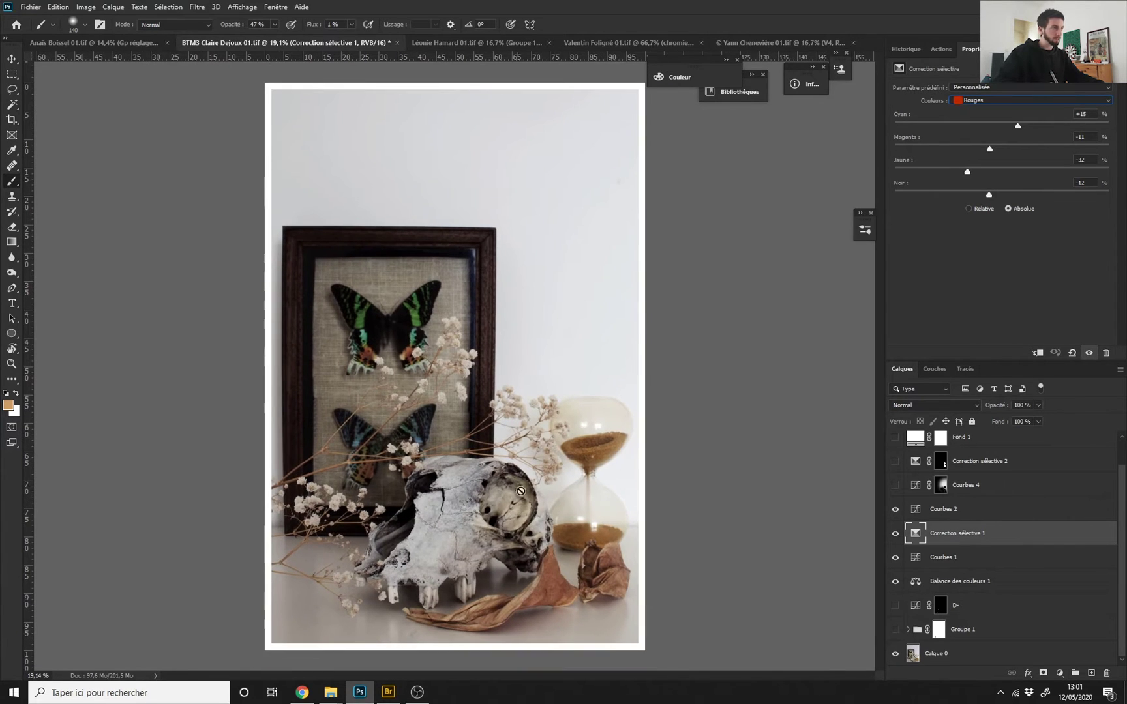
left_click(896, 535)
left_click(896, 535)
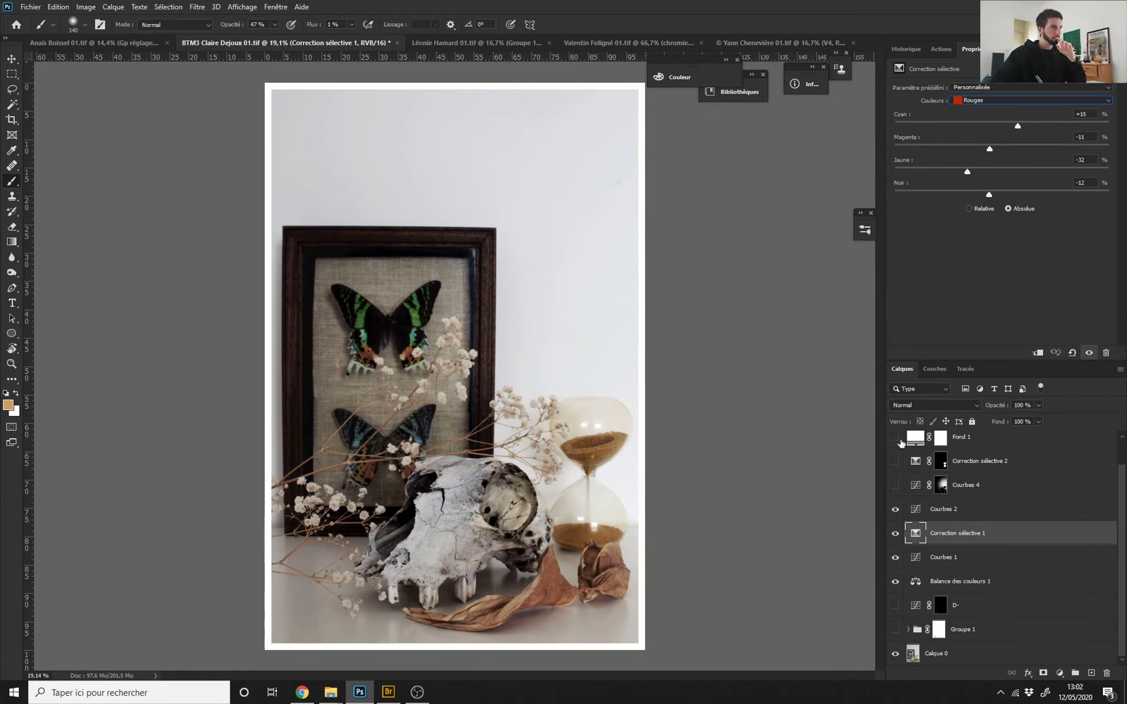
Try a lower yellow value for the Jaunes range of Correction sélective 1.
left_click(1010, 101)
left_click(1004, 121)
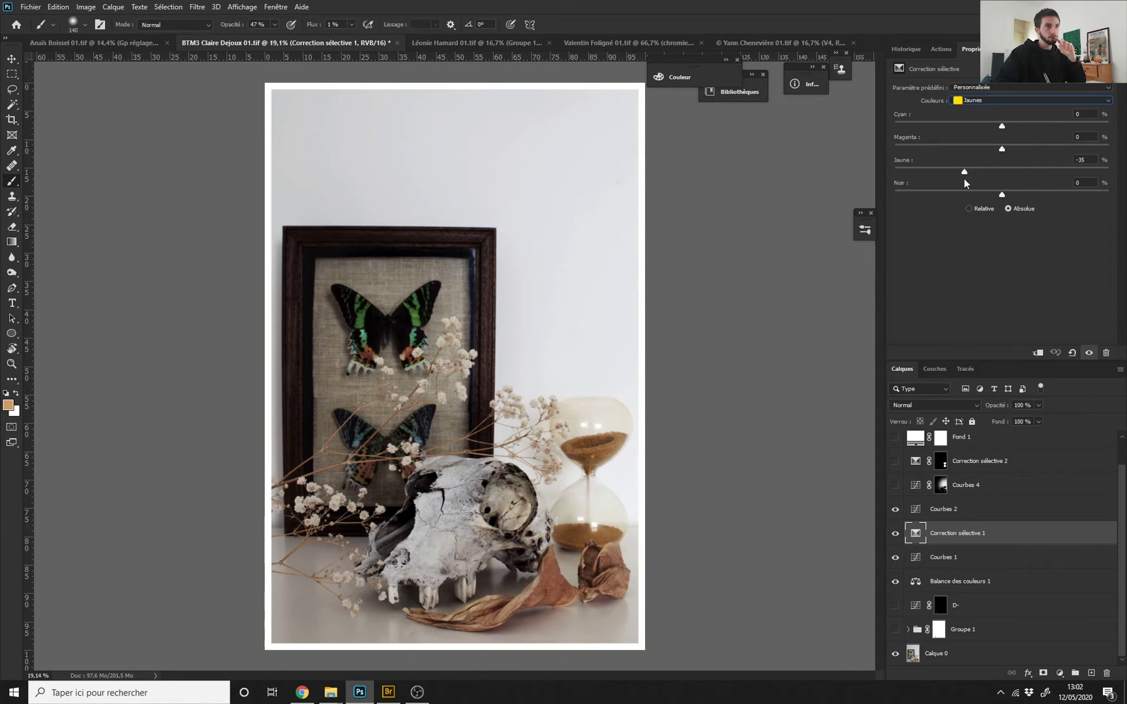
left_click_drag(964, 173, 942, 181)
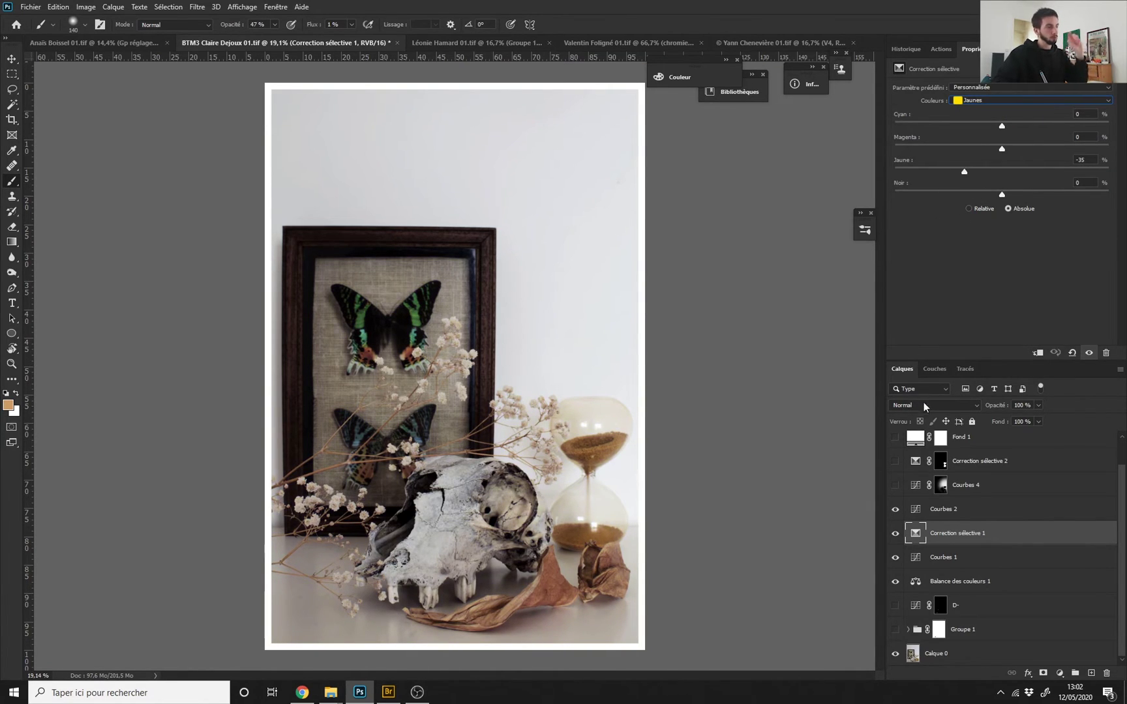
Set the Verts range of Correction sélective 1 to cyan +61, magenta -38 and yellow -51.
left_click(1001, 100)
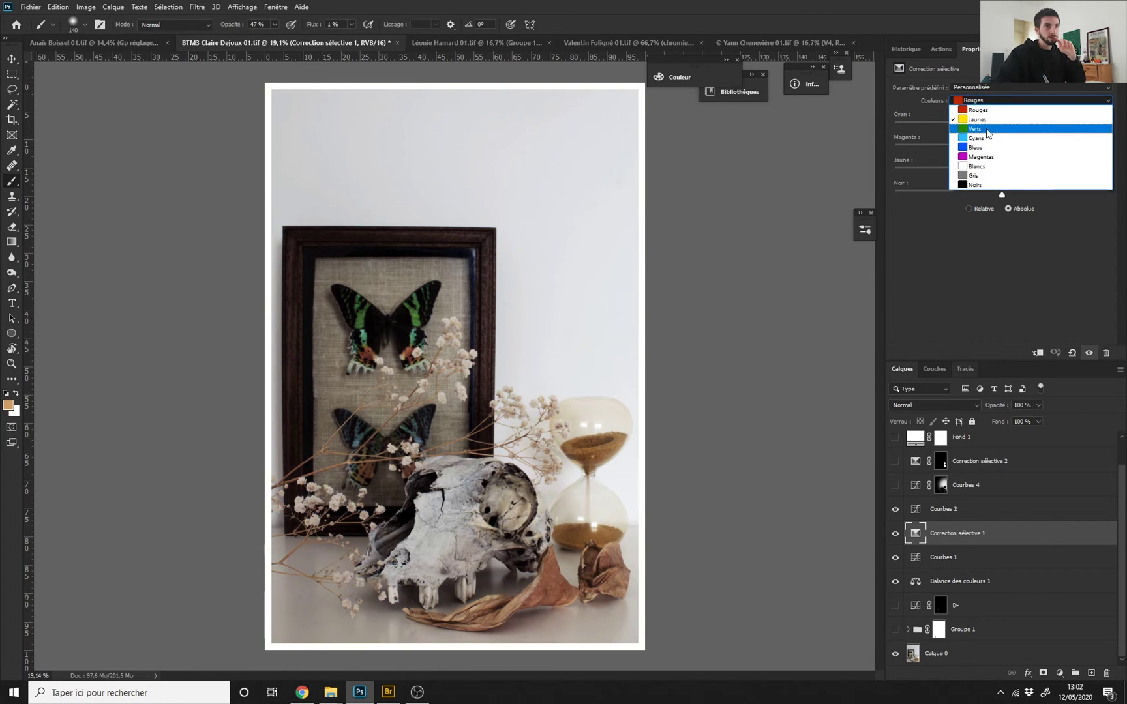
left_click(1001, 129)
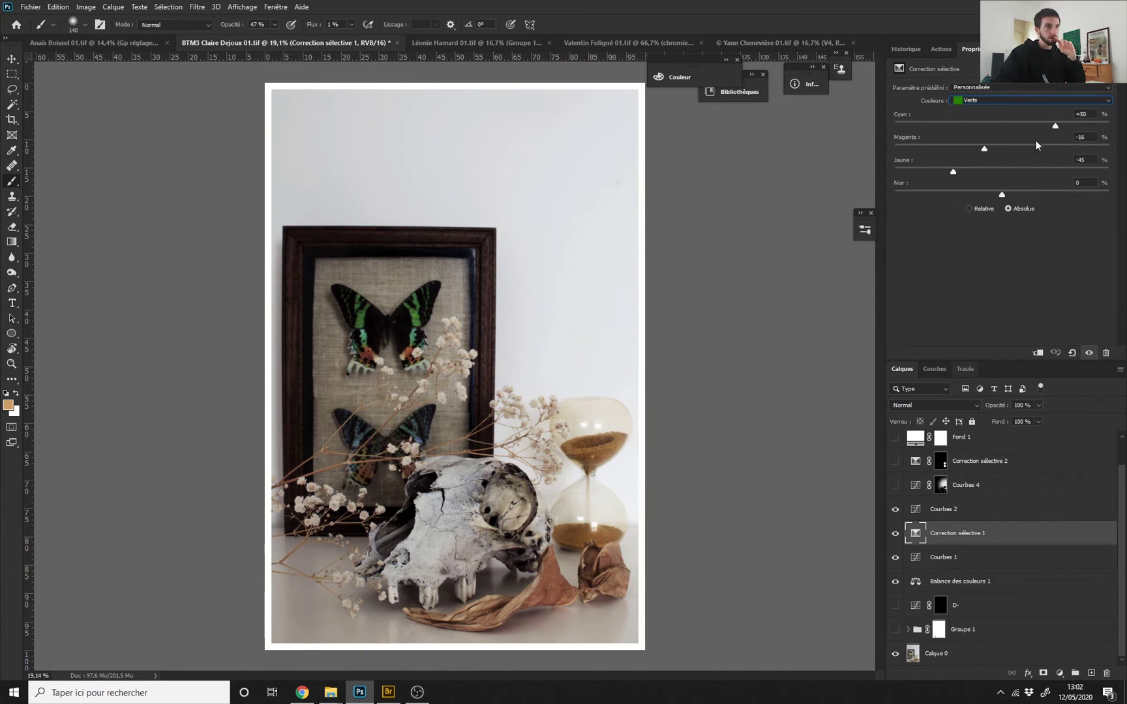
mouse_move(1056, 126)
left_mouse_down()
mouse_move(986, 129)
mouse_move(1093, 138)
mouse_move(1067, 135)
left_mouse_up()
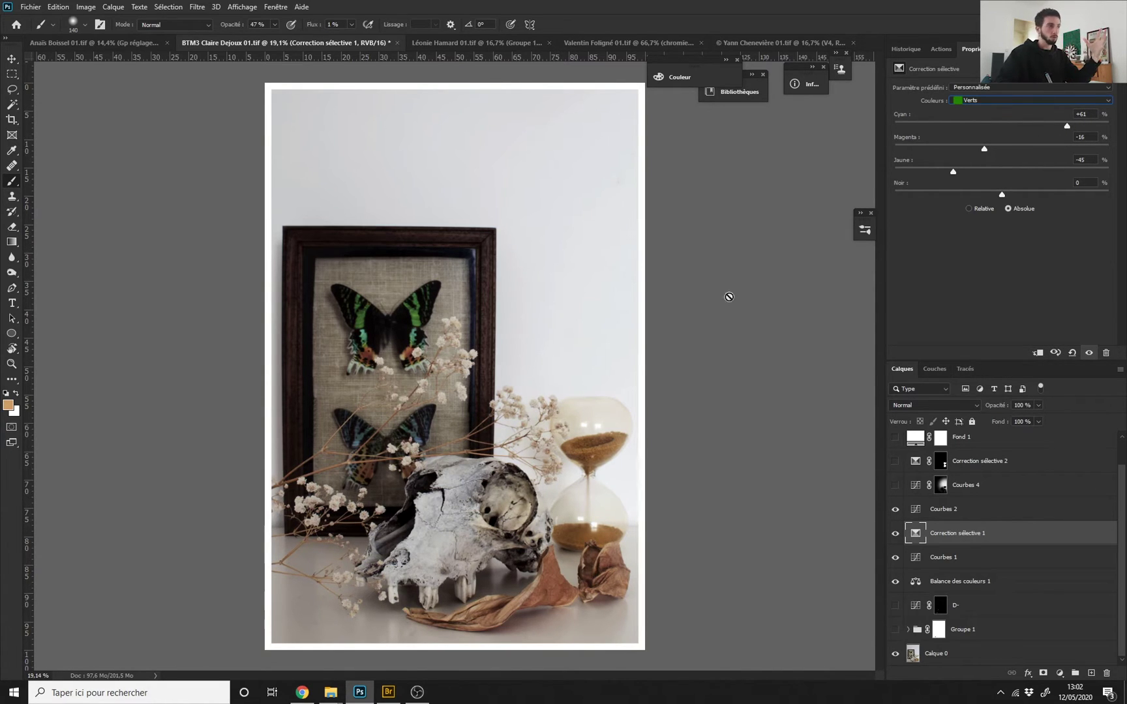
left_click_drag(984, 148, 1011, 150)
mouse_move(943, 149)
left_mouse_down()
mouse_move(986, 149)
mouse_move(921, 154)
left_mouse_up()
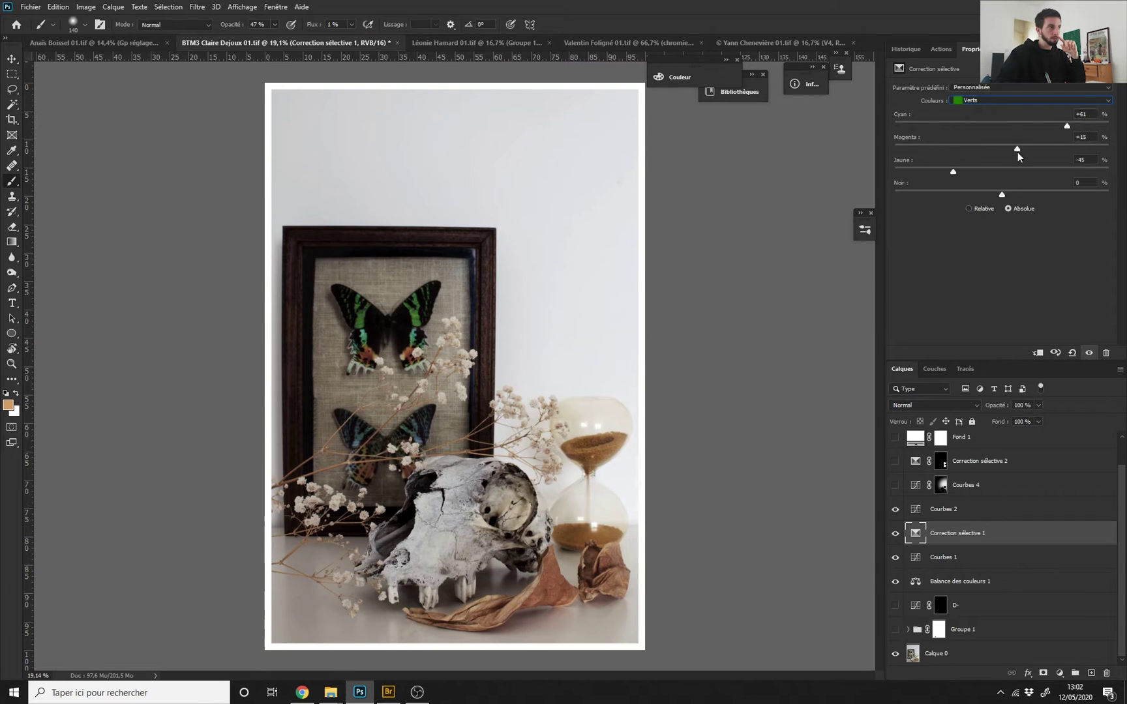
left_click_drag(1030, 153, 962, 151)
mouse_move(956, 173)
left_mouse_down()
mouse_move(1020, 174)
mouse_move(923, 175)
mouse_move(949, 177)
left_mouse_up()
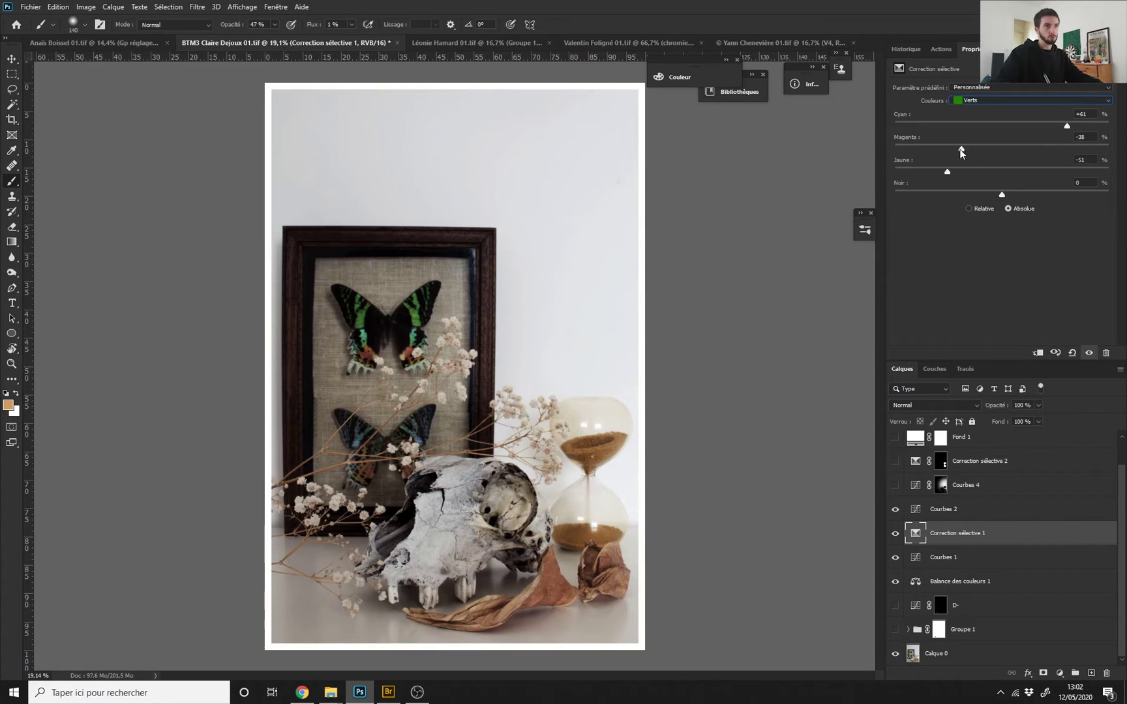
Check the Bleus, Cyans and Gris ranges of Correction sélective 1.
left_click(980, 101)
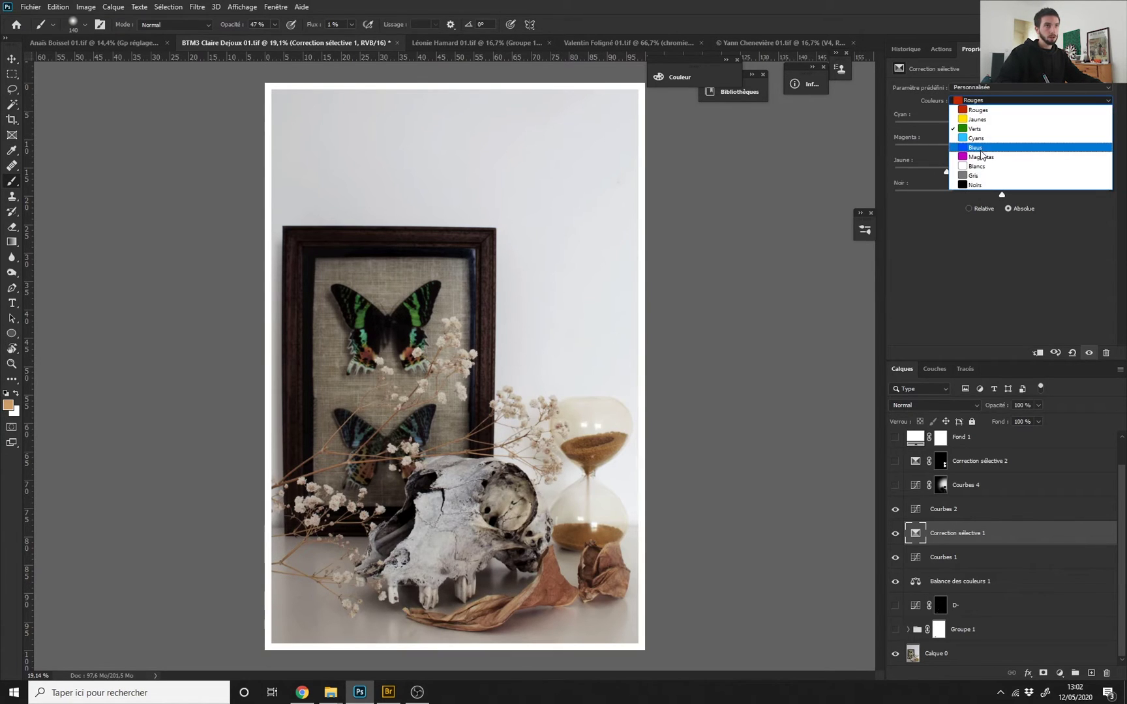
left_click(981, 148)
left_click(1002, 101)
left_click(1001, 138)
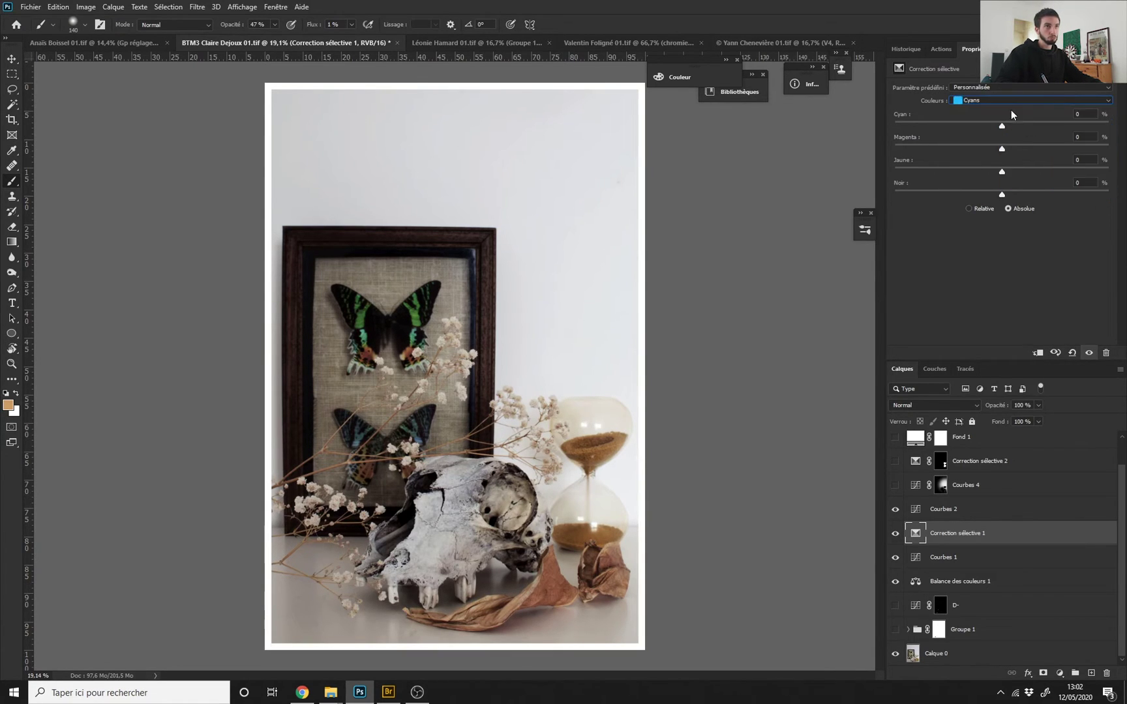
left_click(1013, 101)
left_click(990, 176)
Display the Courbes 2 curve and make the masked Courbes 4 layer above it visible.
left_click(972, 510)
scroll(452, 363, "down", 1)
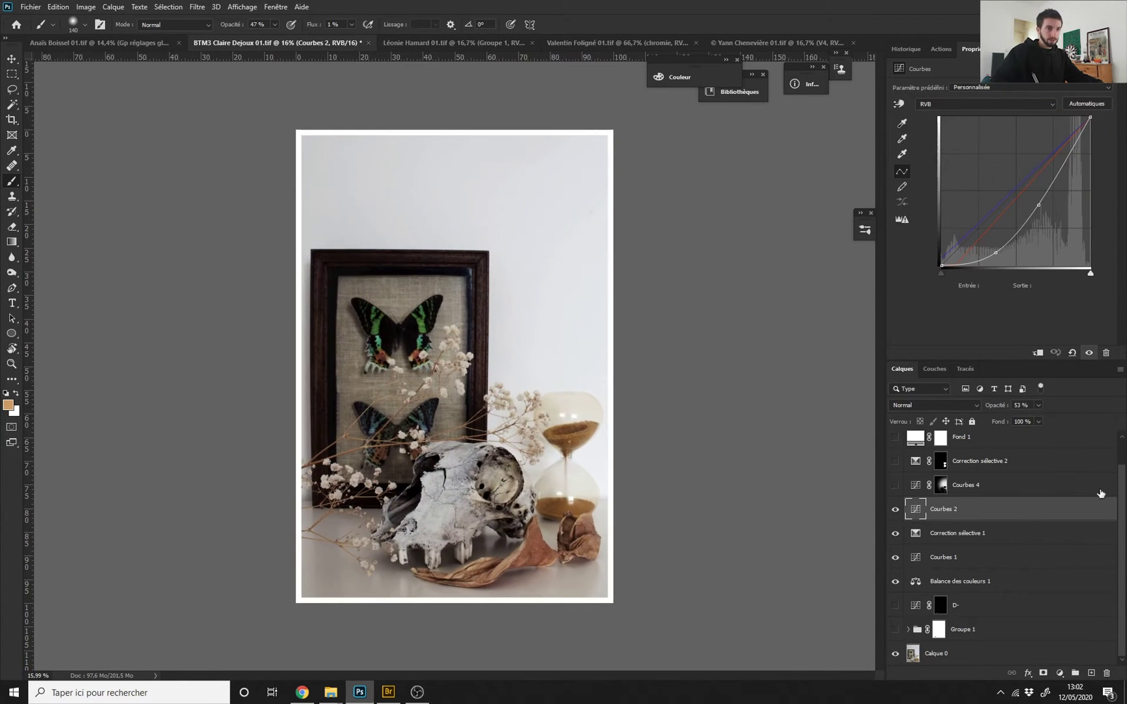
scroll(915, 545, "up", 1)
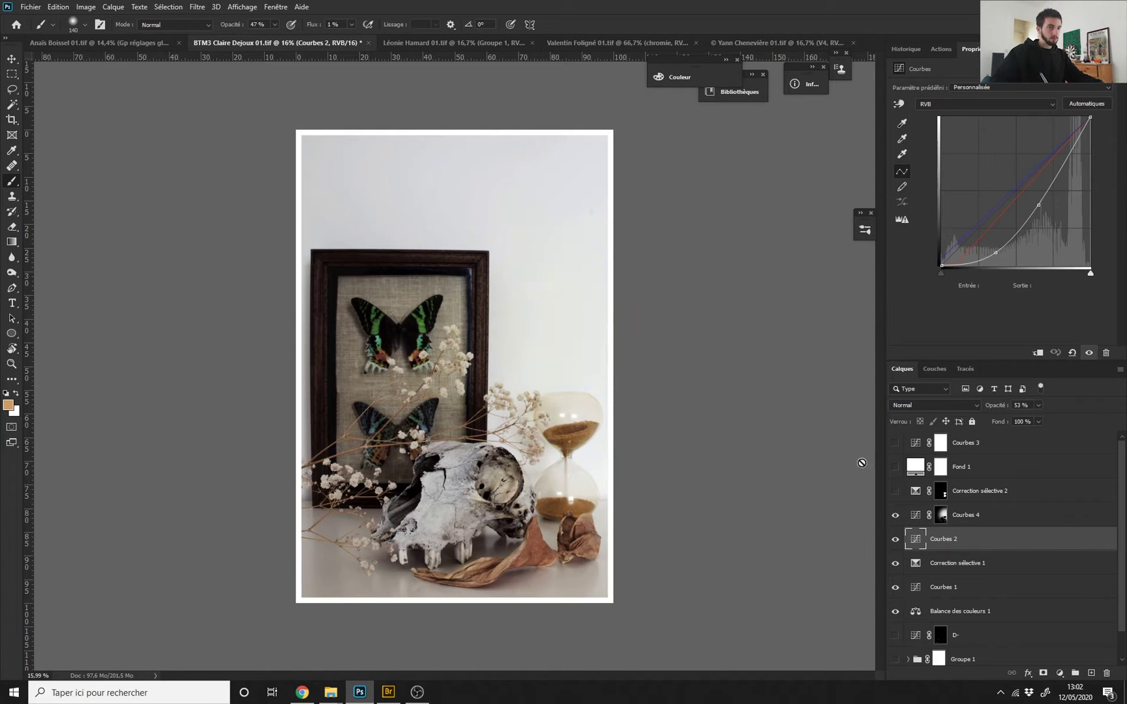
Rename the Courbes 4 layer as light.
left_click(962, 524)
double_click(964, 516)
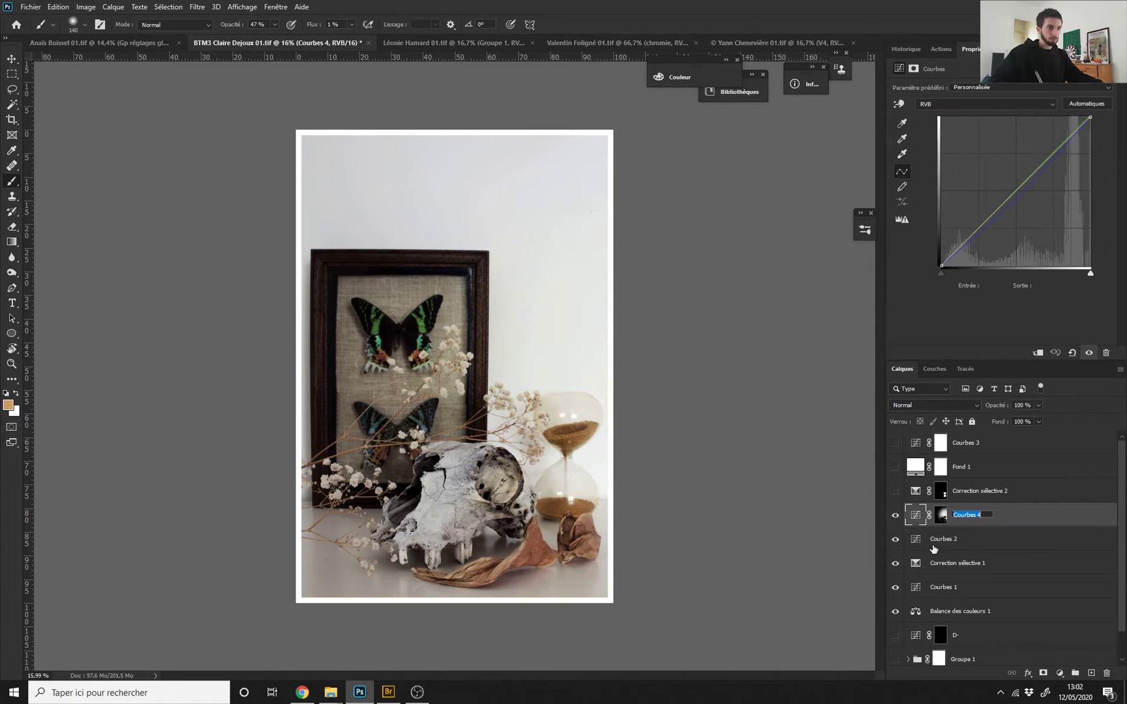
type("light")
key("Return")
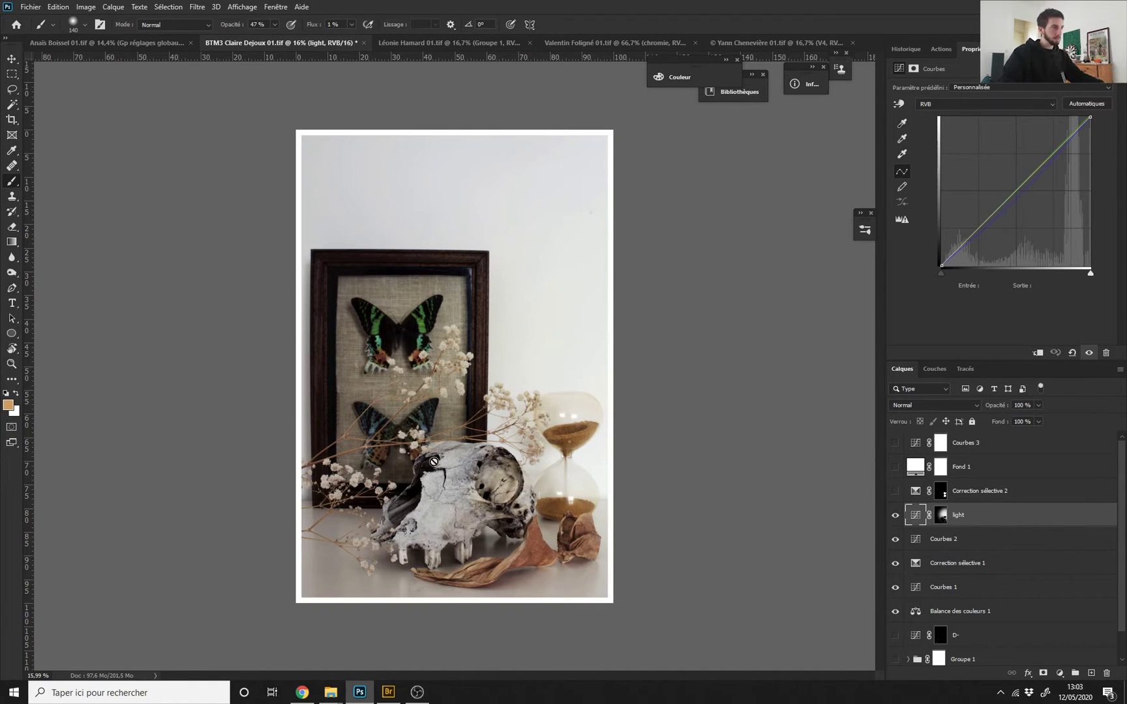
Compare the still life with and without the light layer.
mouse_move(441, 368)
left_mouse_down()
mouse_move(401, 369)
mouse_move(434, 369)
left_mouse_up()
left_click(896, 516)
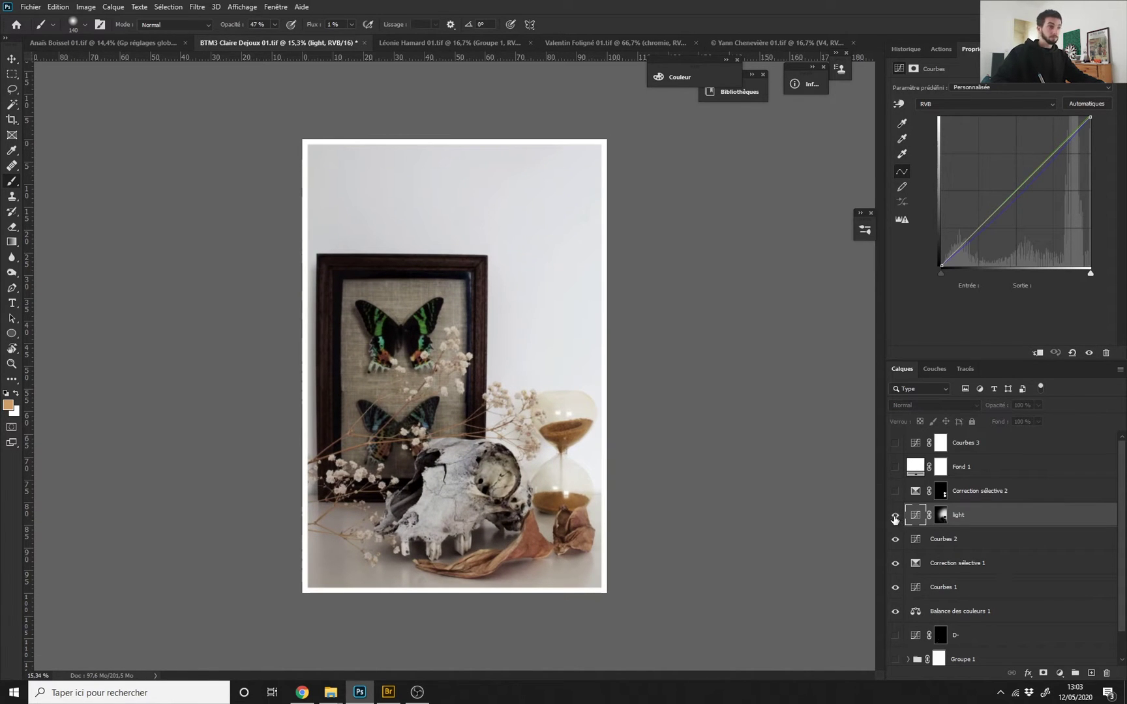
Compare the butterfly-frame still life with and without the light curves layer by toggling its visibility.
left_click(895, 517)
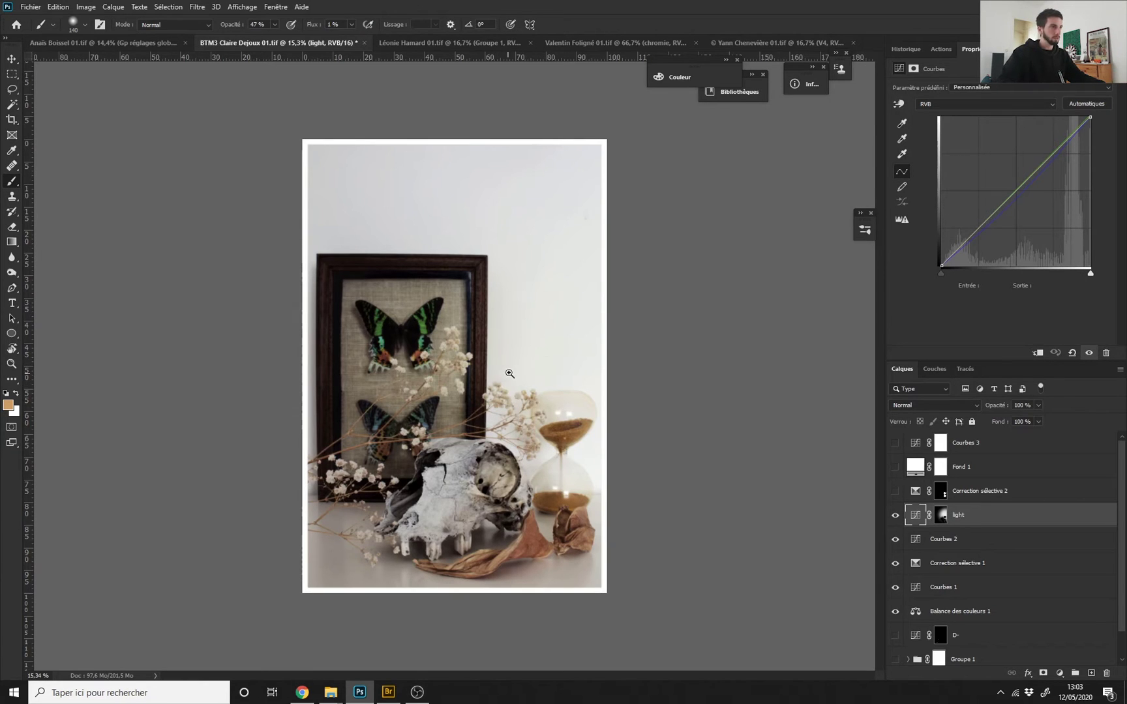
scroll(509, 373, "down", 1)
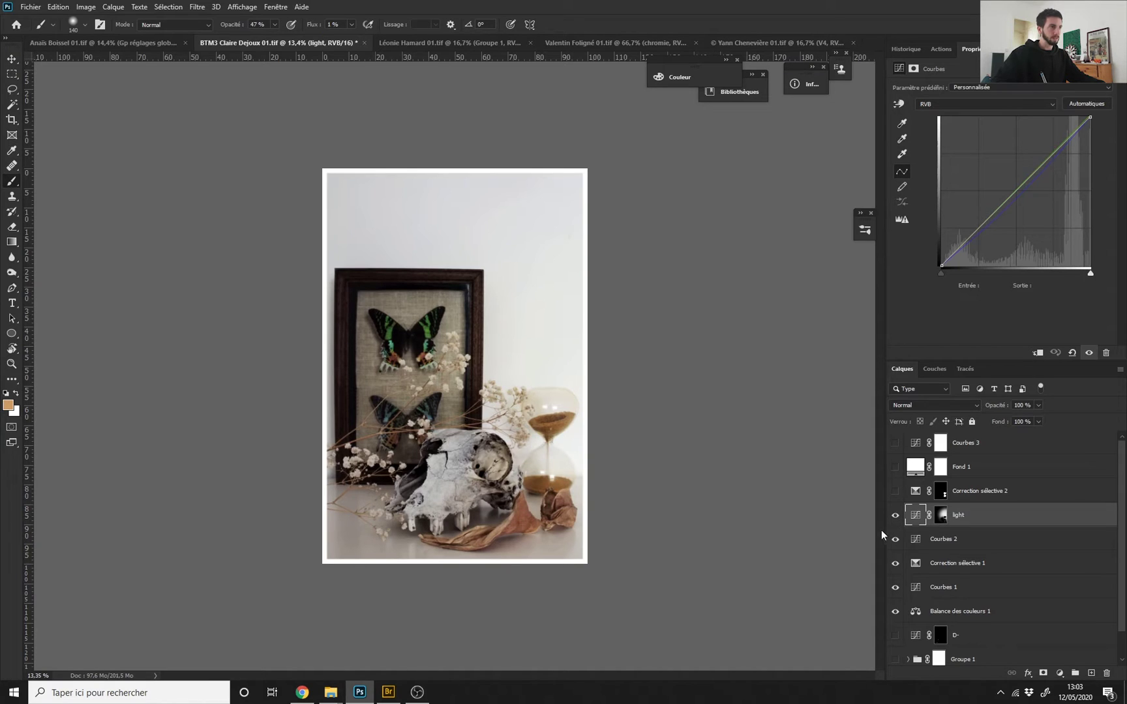
scroll(541, 435, "up", 1)
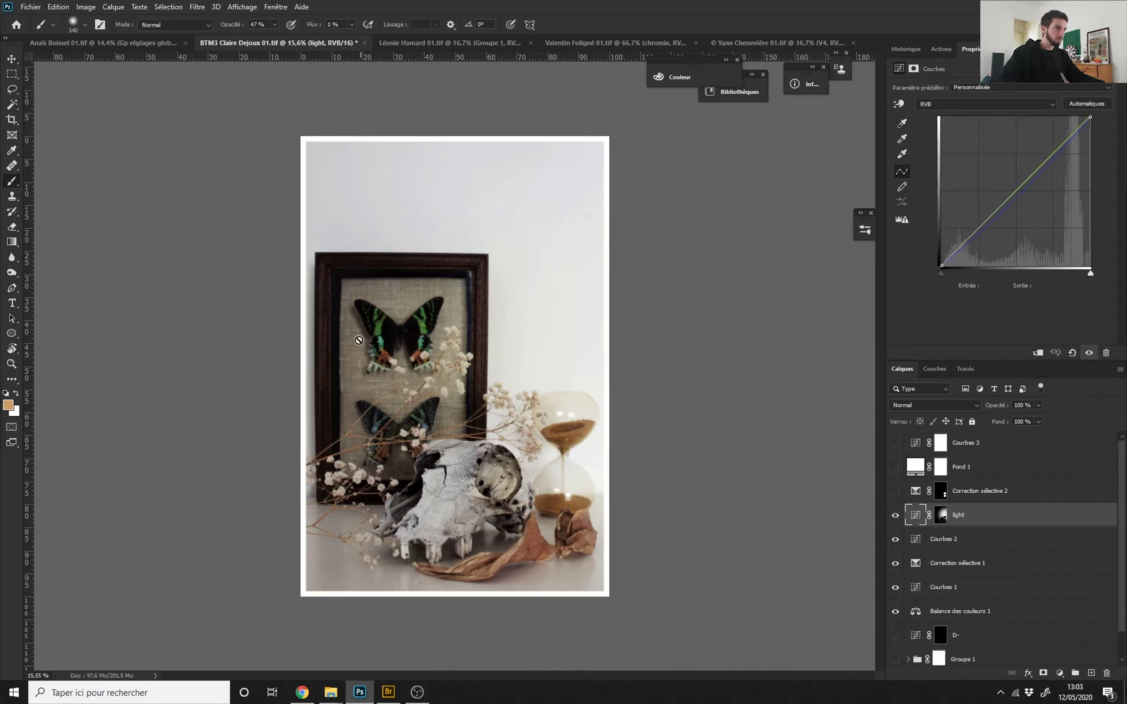
left_click(896, 515)
left_click(895, 516)
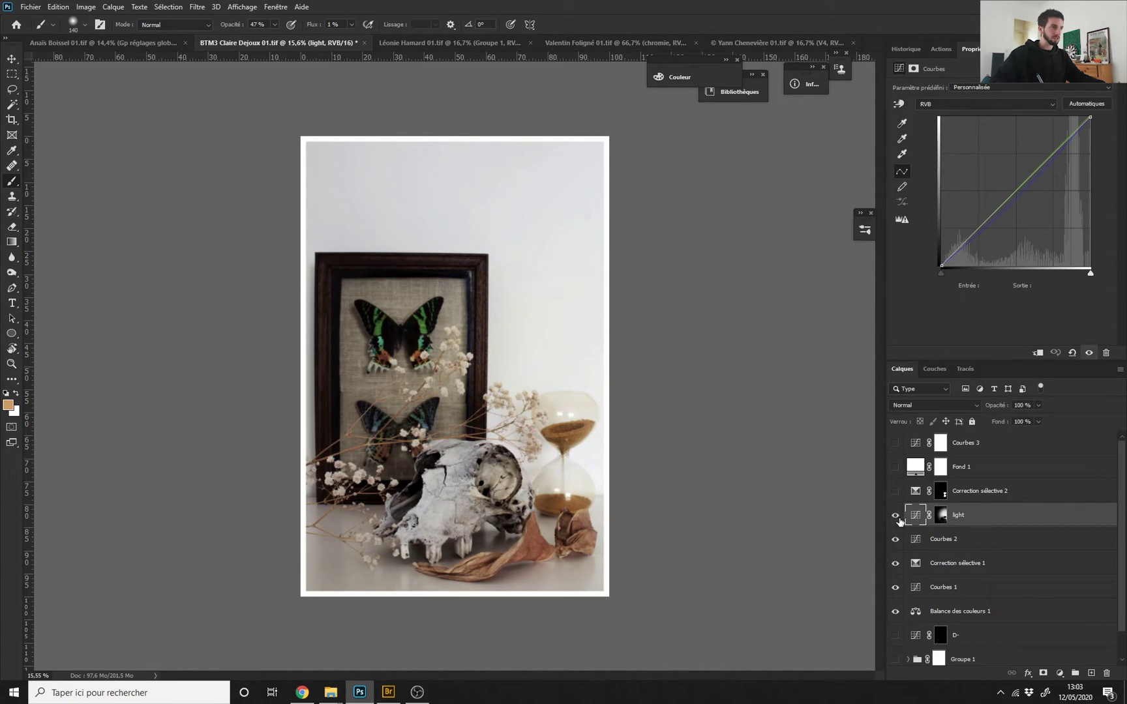
left_click(896, 516)
left_click(896, 515)
left_click(896, 516)
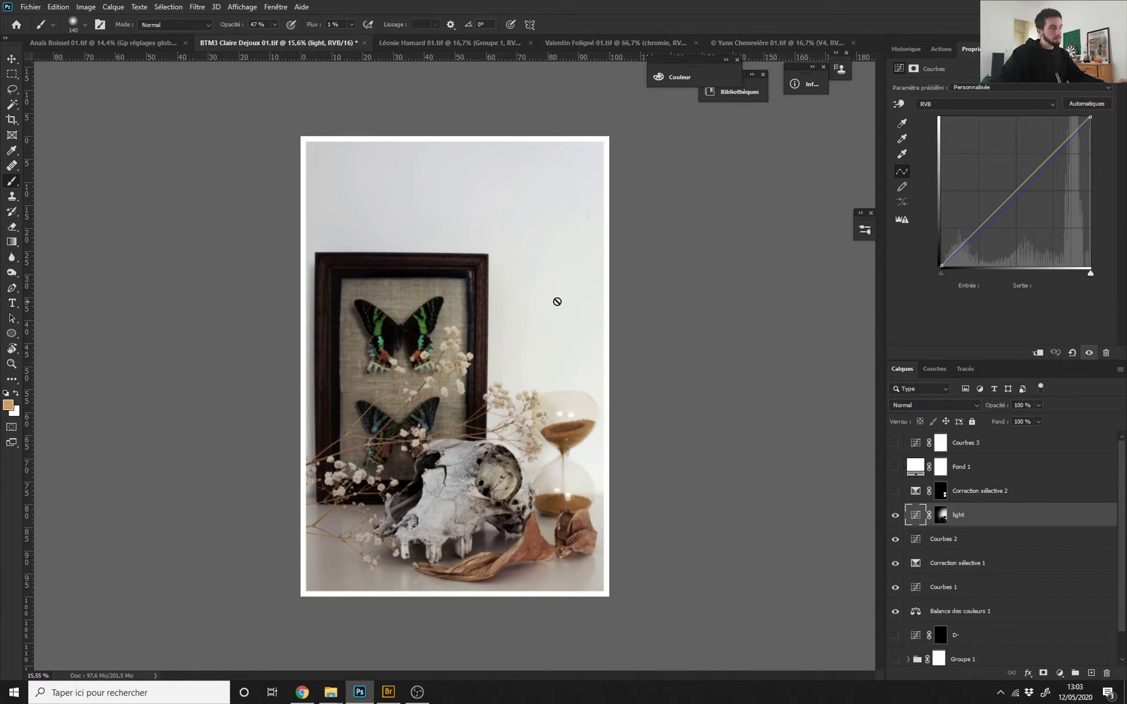
left_click(896, 519)
left_click(896, 519)
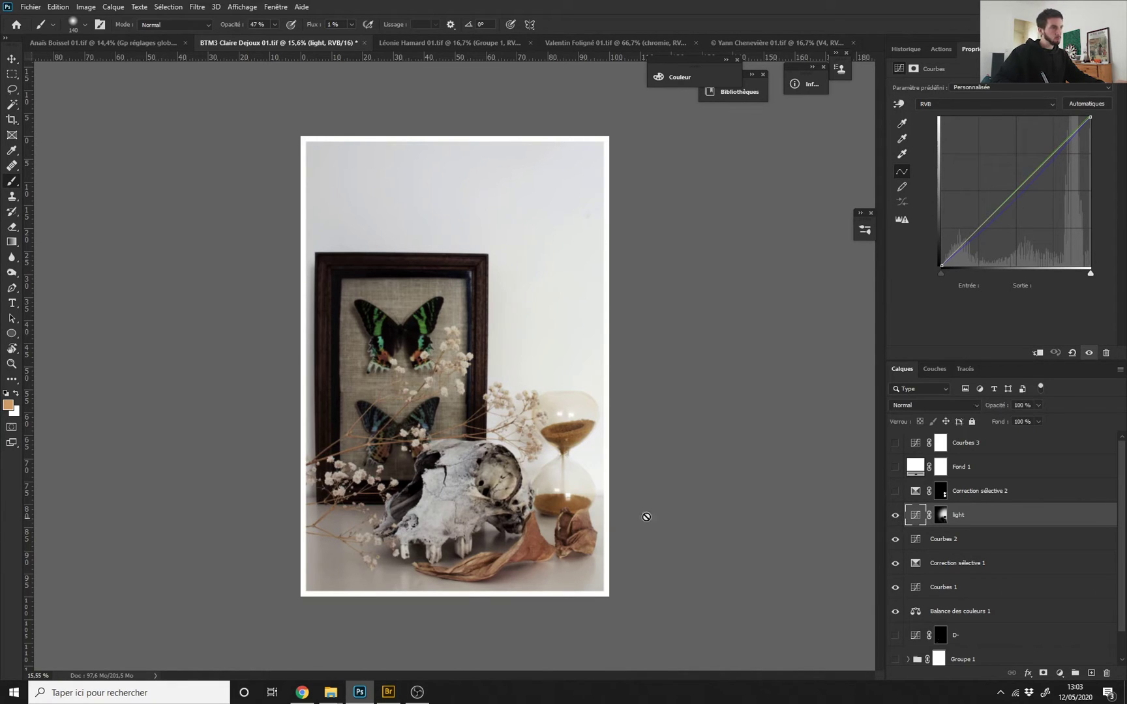
Show the Correction sélective 2 layer and compare the hourglass sand with and without it.
left_click(978, 496)
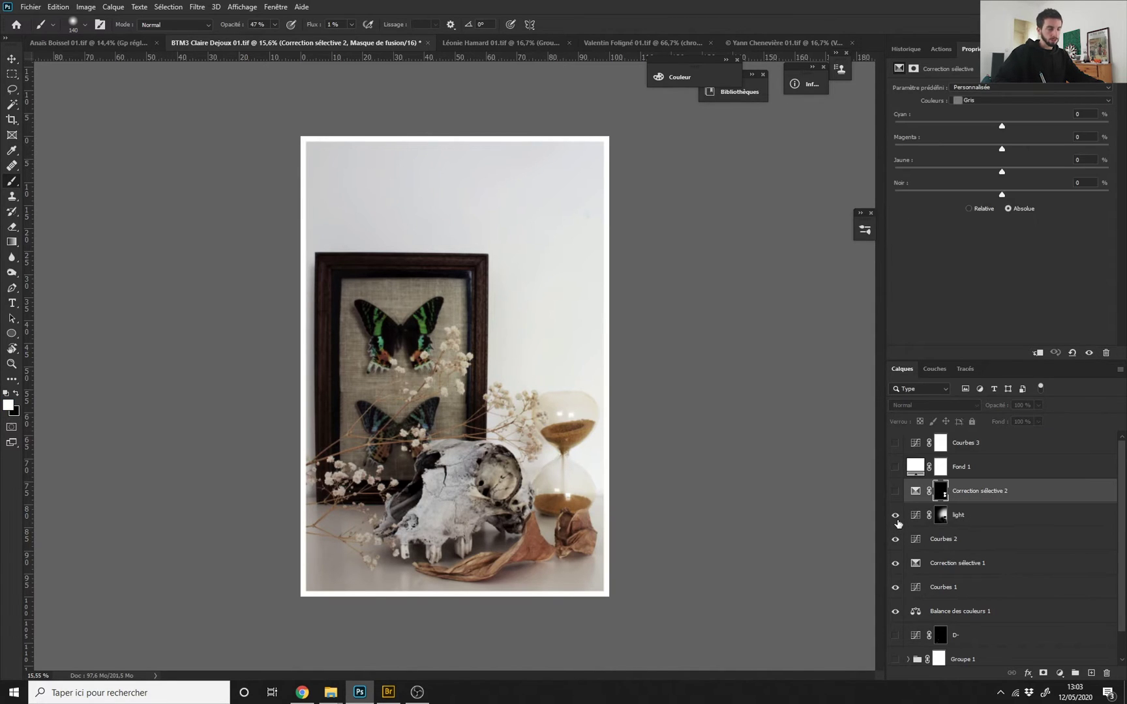
left_click(895, 497)
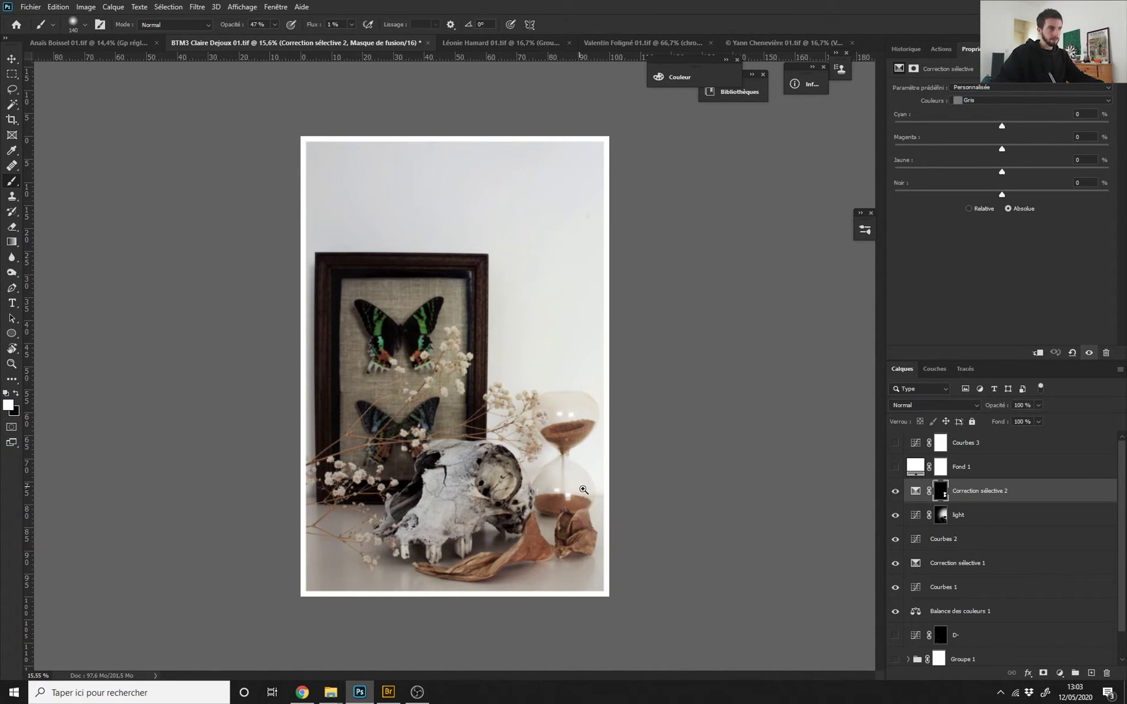
scroll(583, 489, "up", 1)
left_click(895, 491)
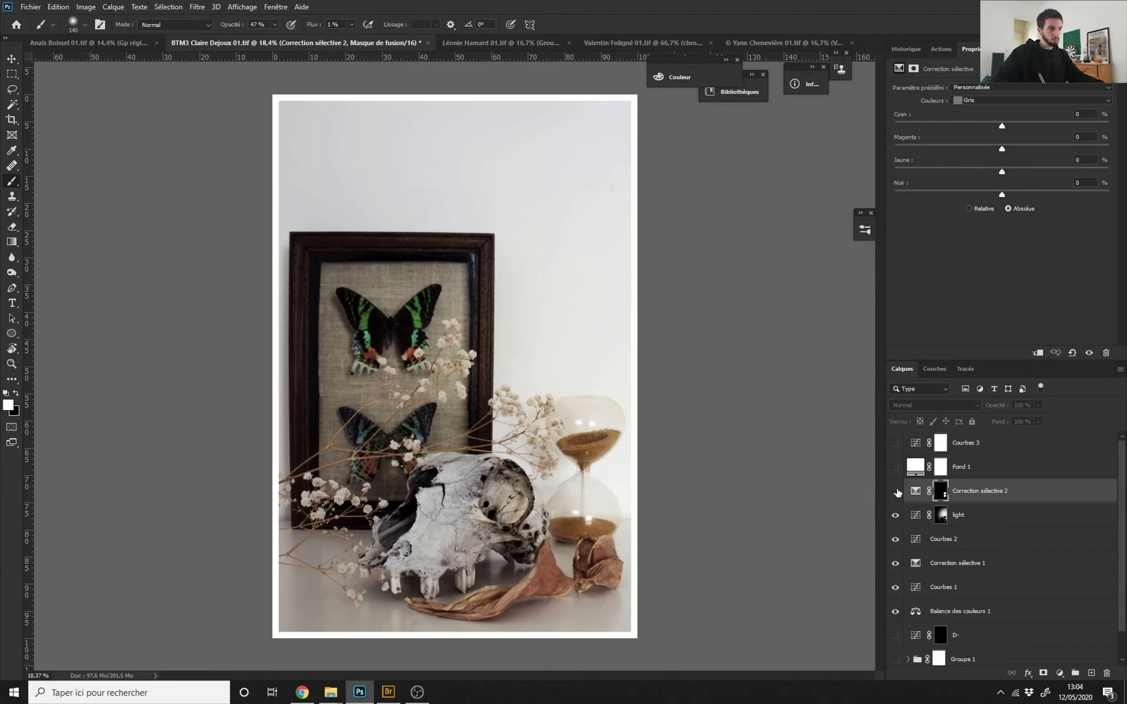
left_click(896, 492)
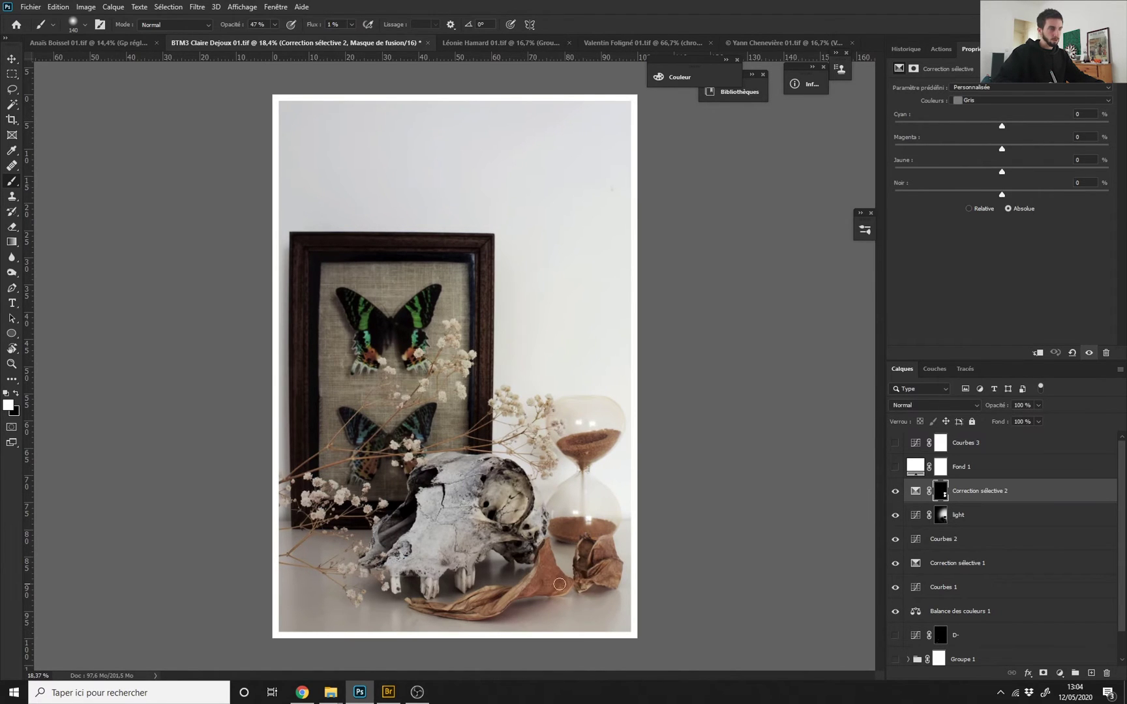
scroll(649, 565, "up", 1)
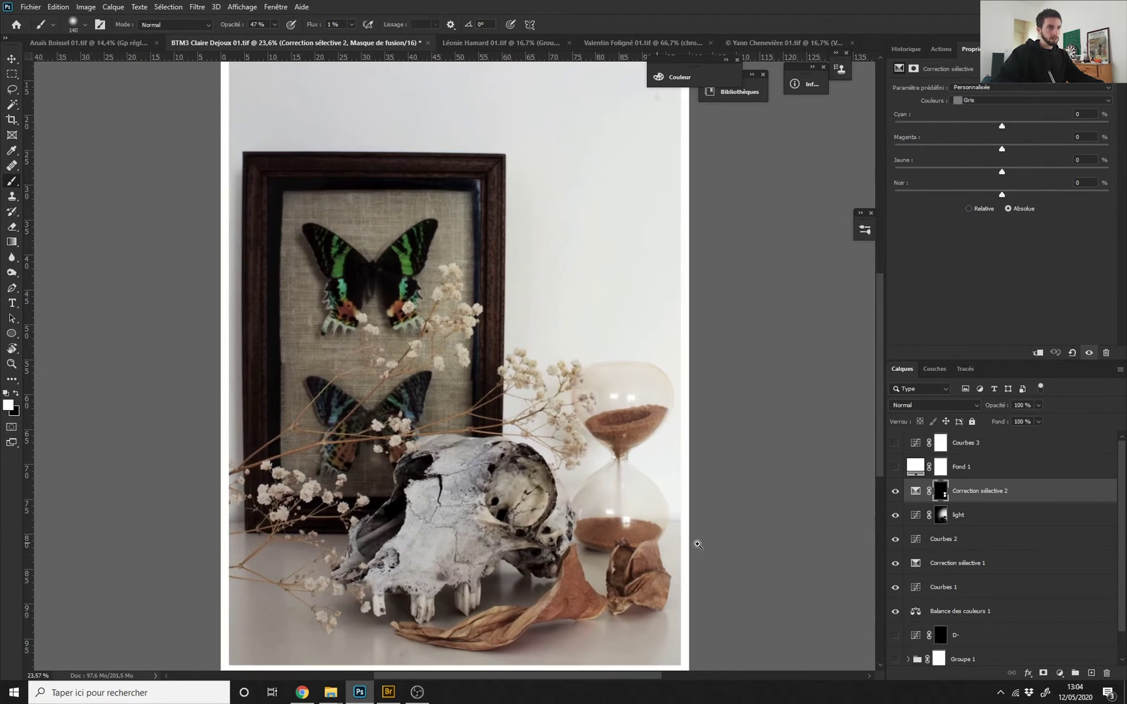
left_click(896, 492)
left_click(896, 493)
Check the Rouges range of Correction sélective 2, and set Jaune to -47 % for the Jaunes range.
left_click(997, 100)
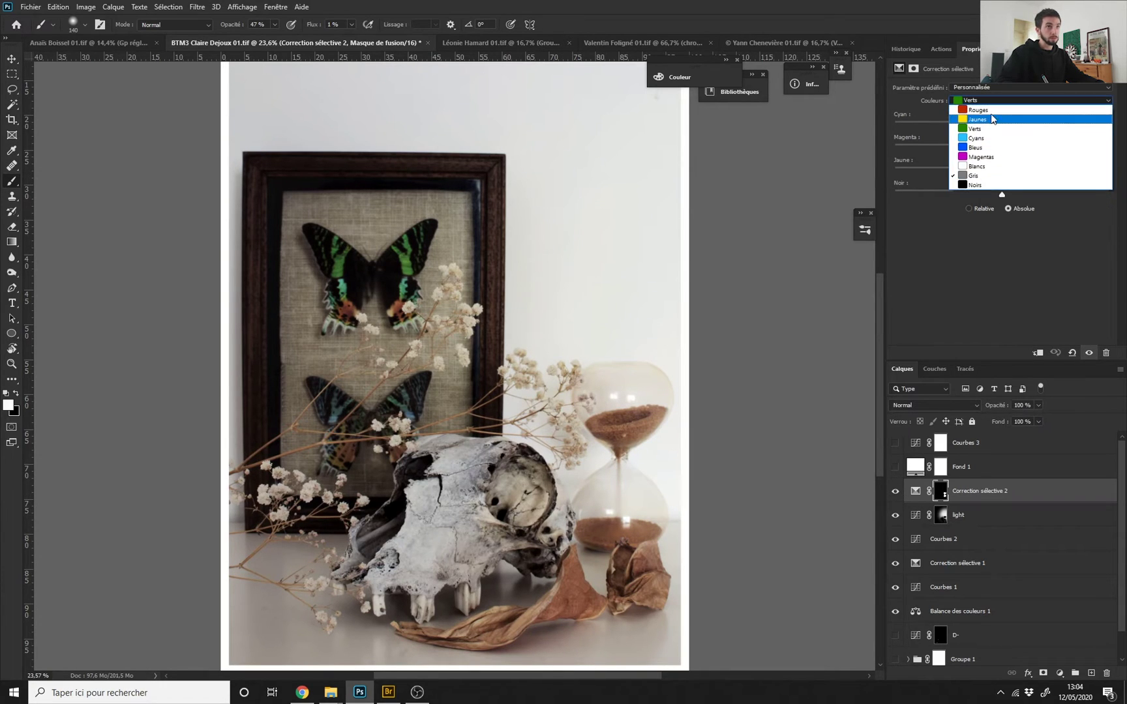
left_click(998, 105)
left_click(998, 100)
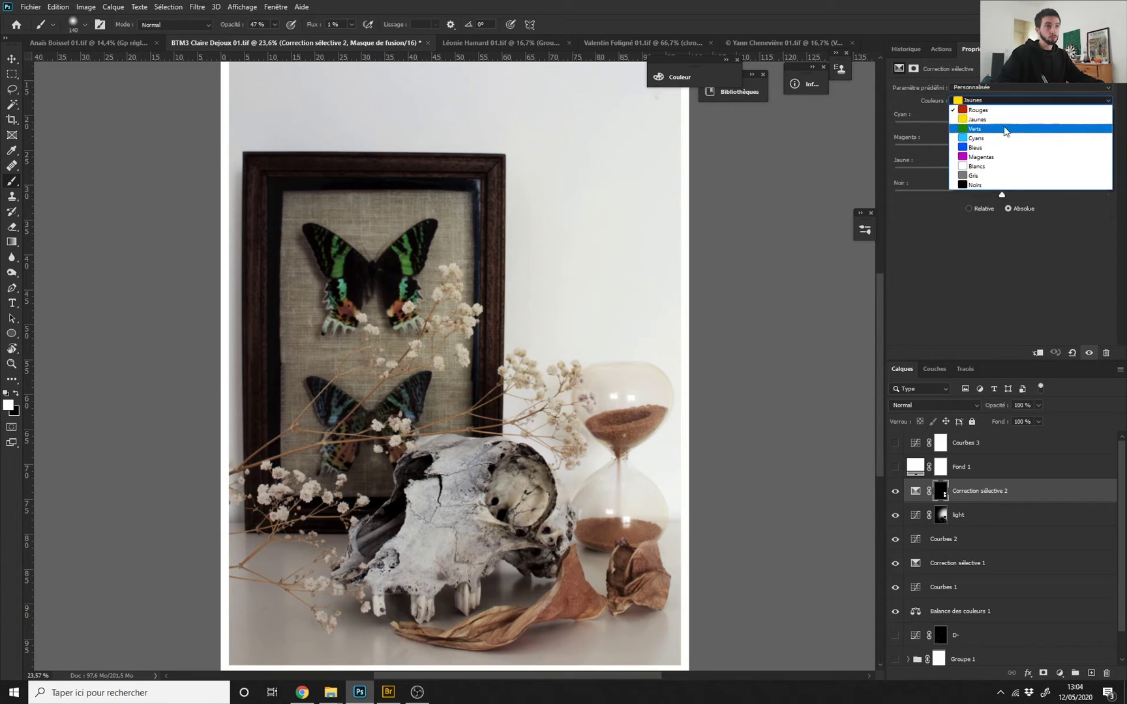
left_click(1004, 112)
left_click_drag(1001, 172, 964, 166)
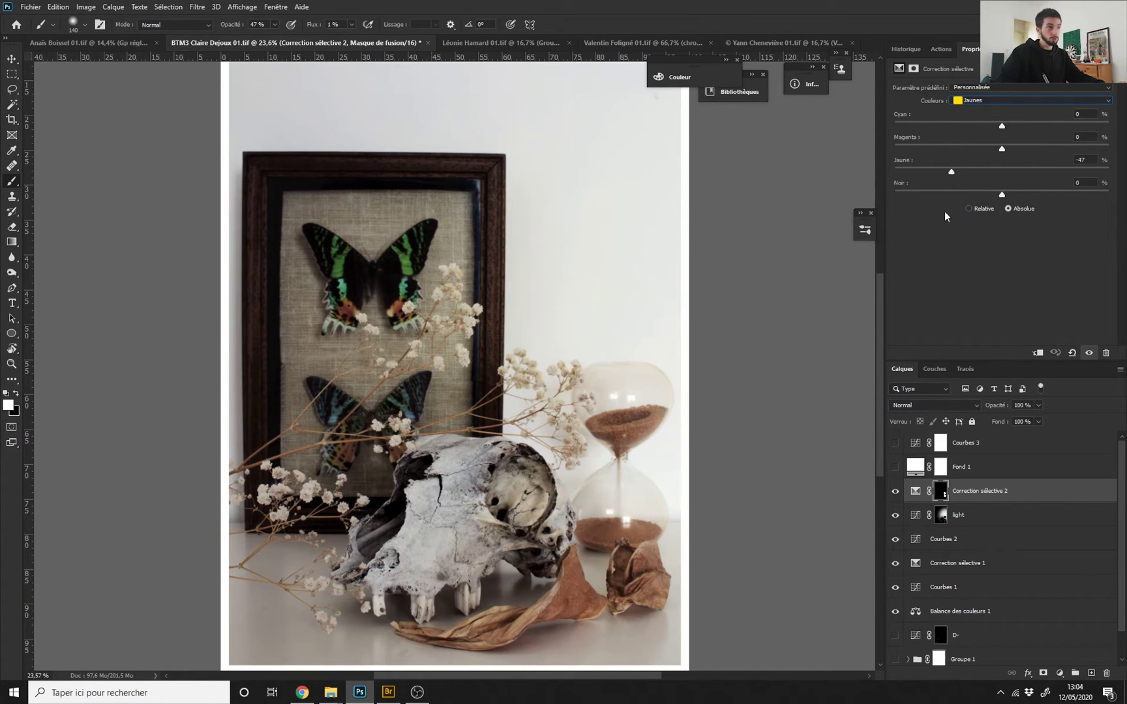
Compare the whole still life with Correction sélective 2 hidden and shown.
left_click(895, 491)
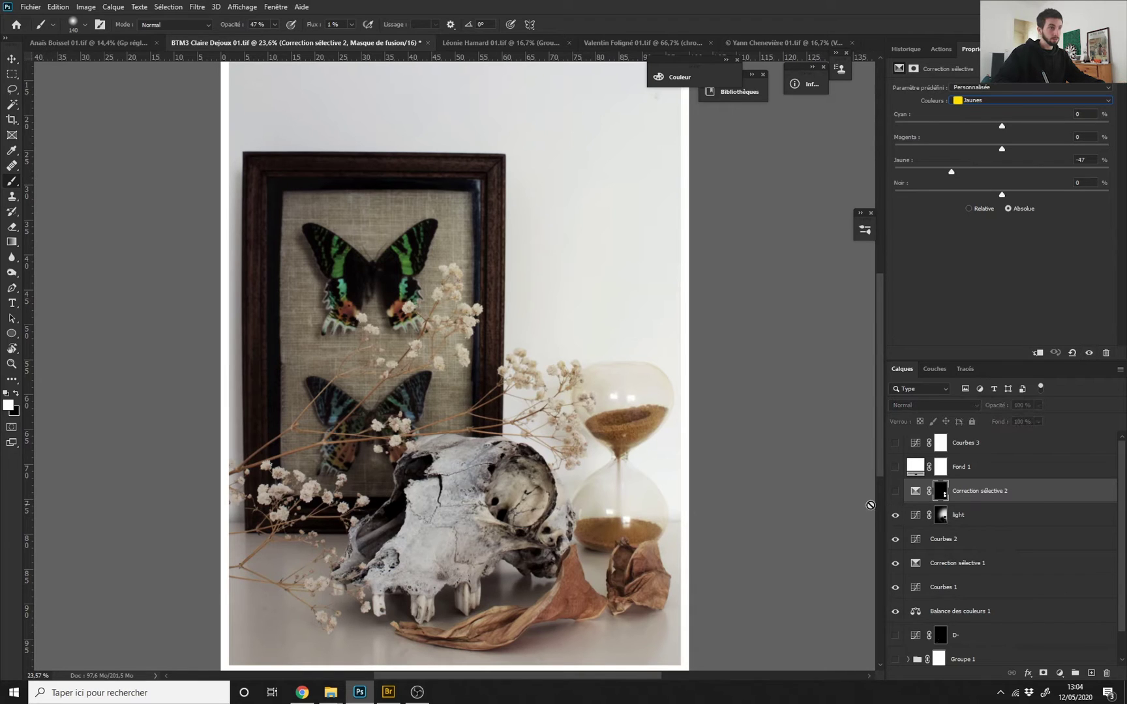
left_click(895, 490)
scroll(607, 499, "down", 3)
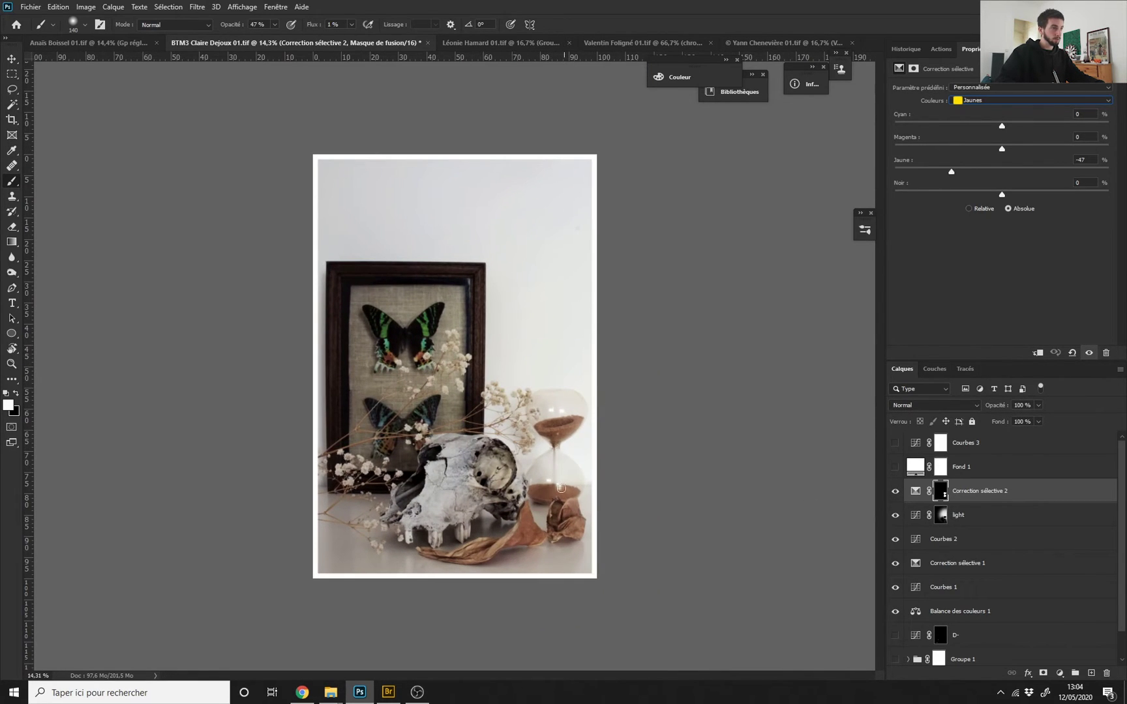
scroll(694, 488, "up", 1)
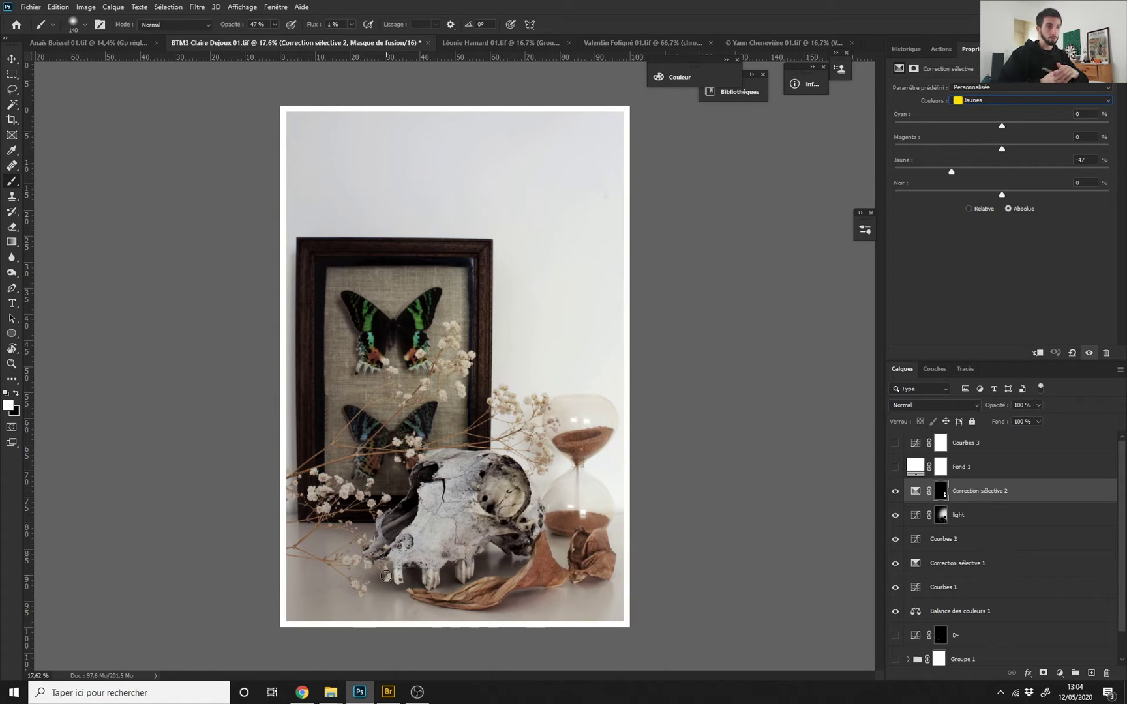
Compare the retouched still life with the original by isolating Calque 0 and restoring the other layers.
left_click_drag(1122, 525, 1122, 548)
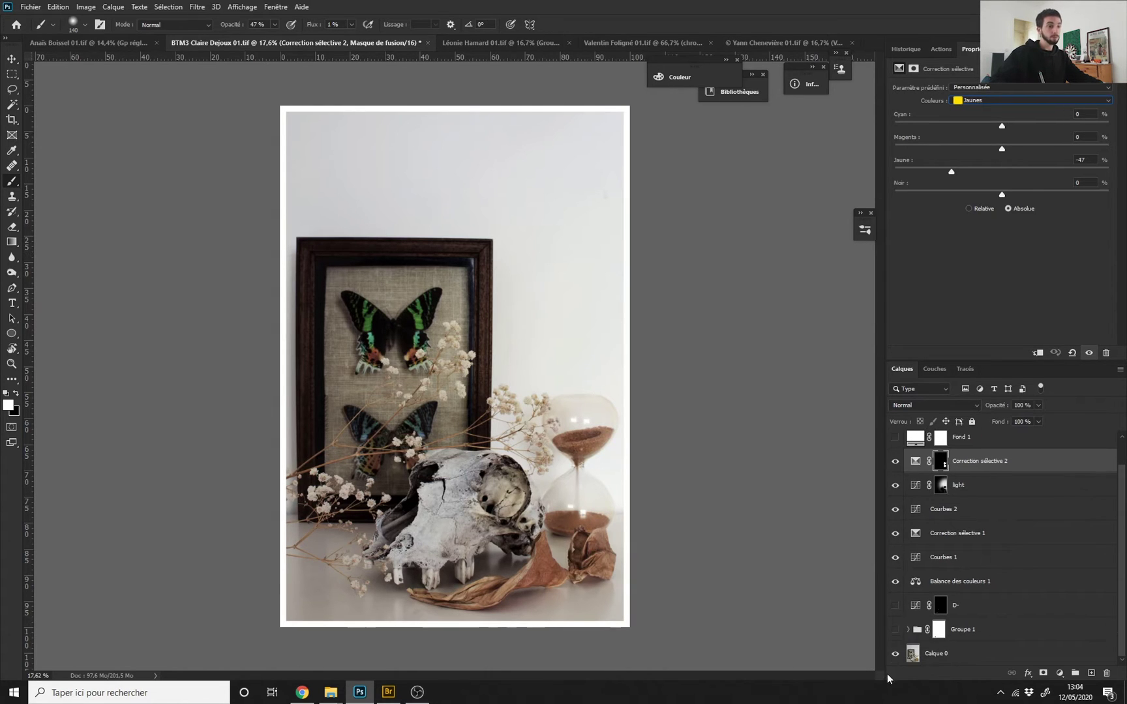
left_click(896, 654, "alt")
left_click(896, 654, "alt")
scroll(1122, 457, "up", 1)
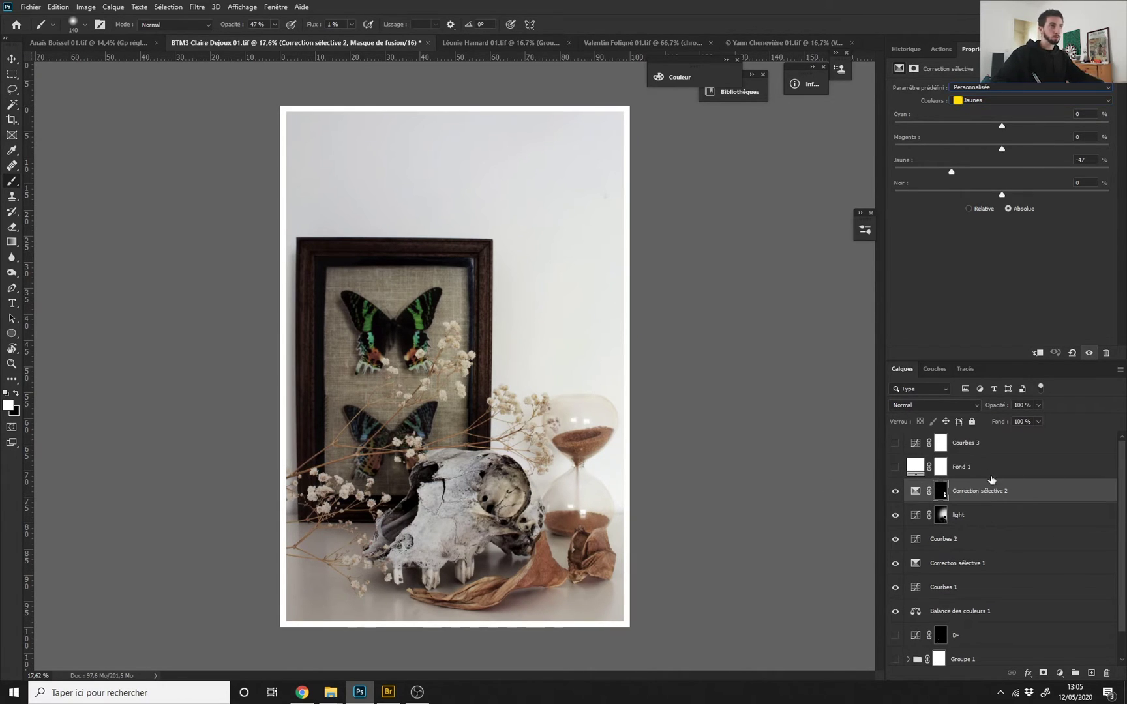
Switch to the black-and-white operating room photo and hide mode couleur, Groupe 1 and Calque 1 to reveal the original.
left_click(512, 44)
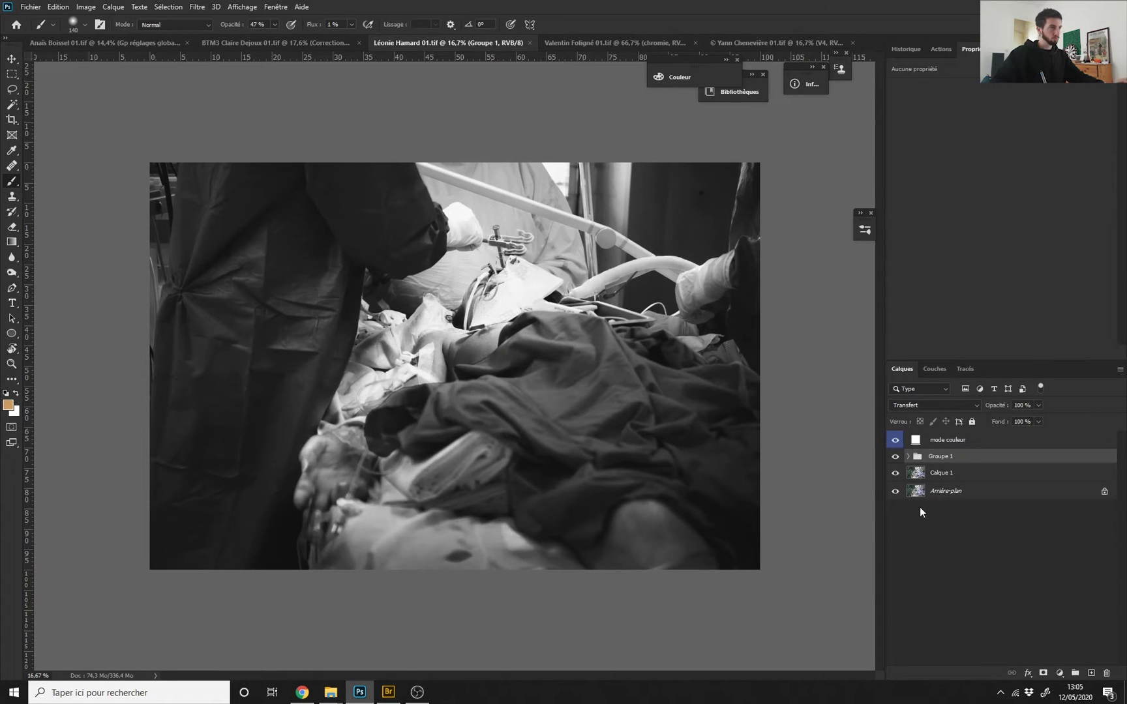
scroll(505, 366, "down", 1)
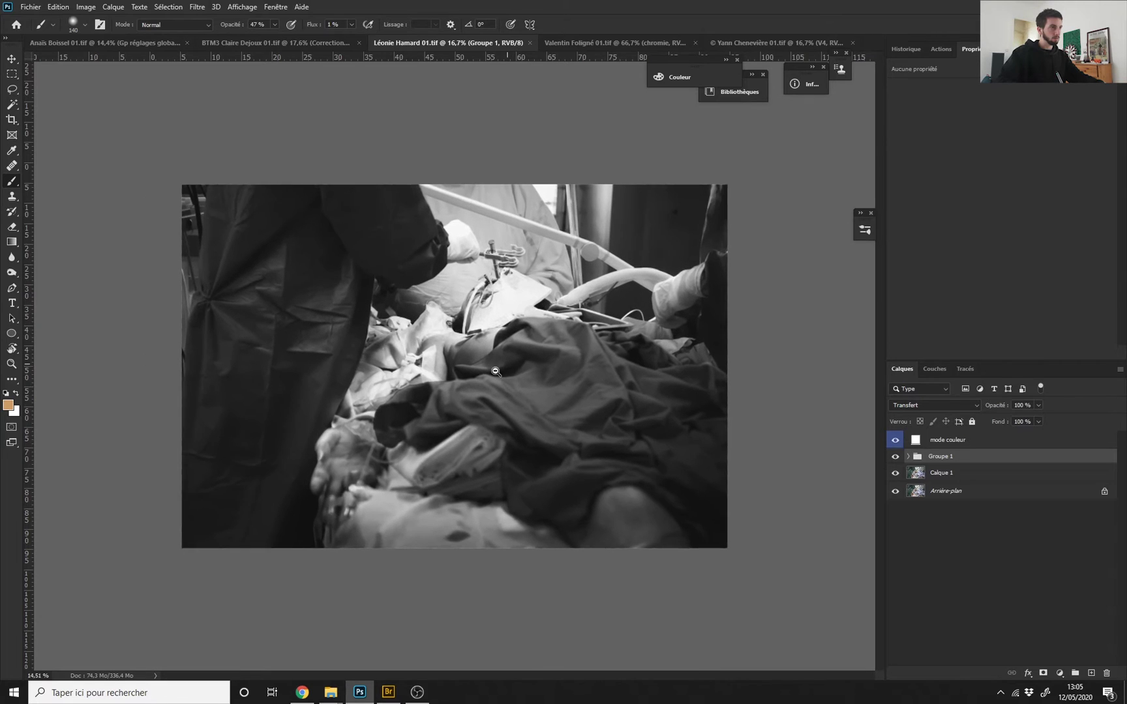
left_click_drag(897, 447, 896, 476)
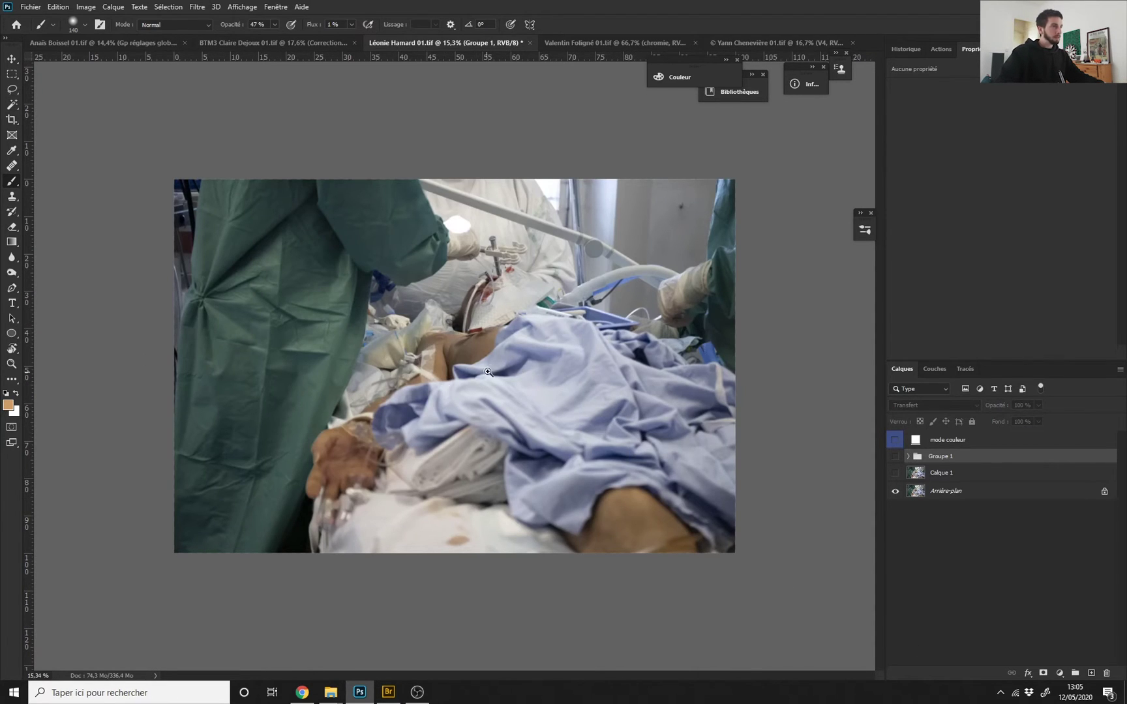
scroll(490, 373, "down", 3)
scroll(473, 380, "up", 5)
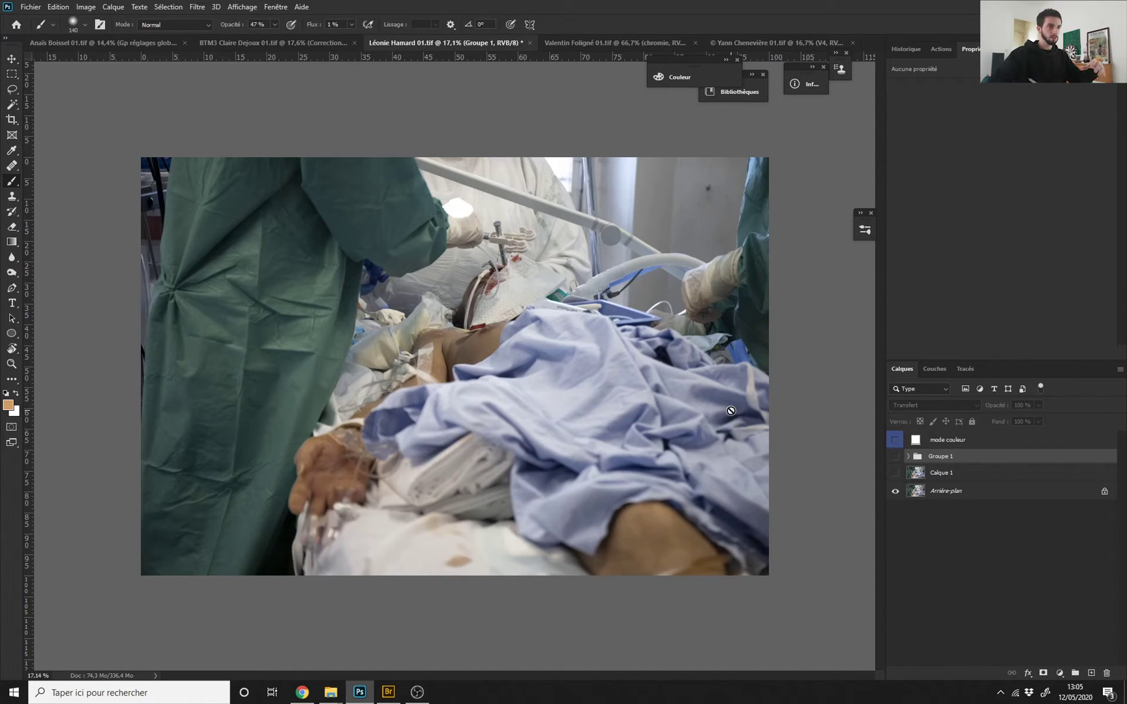
Show Calque 1 and compare the operating room photo with and without it.
left_click(895, 473)
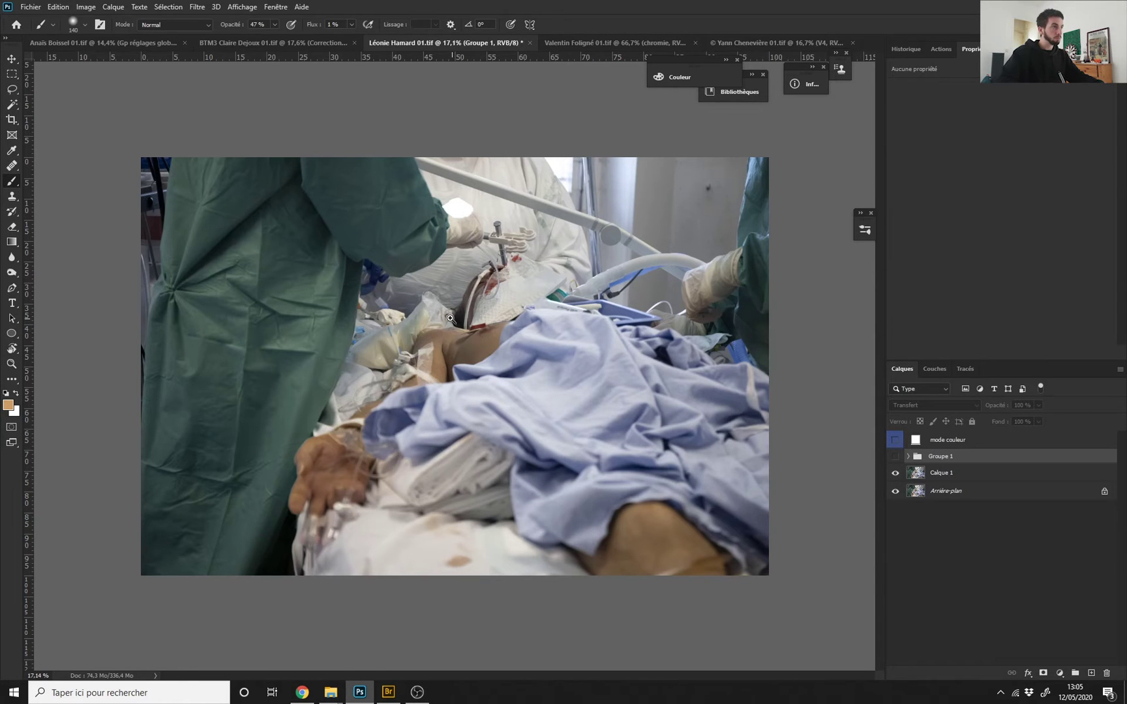
scroll(419, 339, "up", 5)
scroll(419, 339, "down", 4)
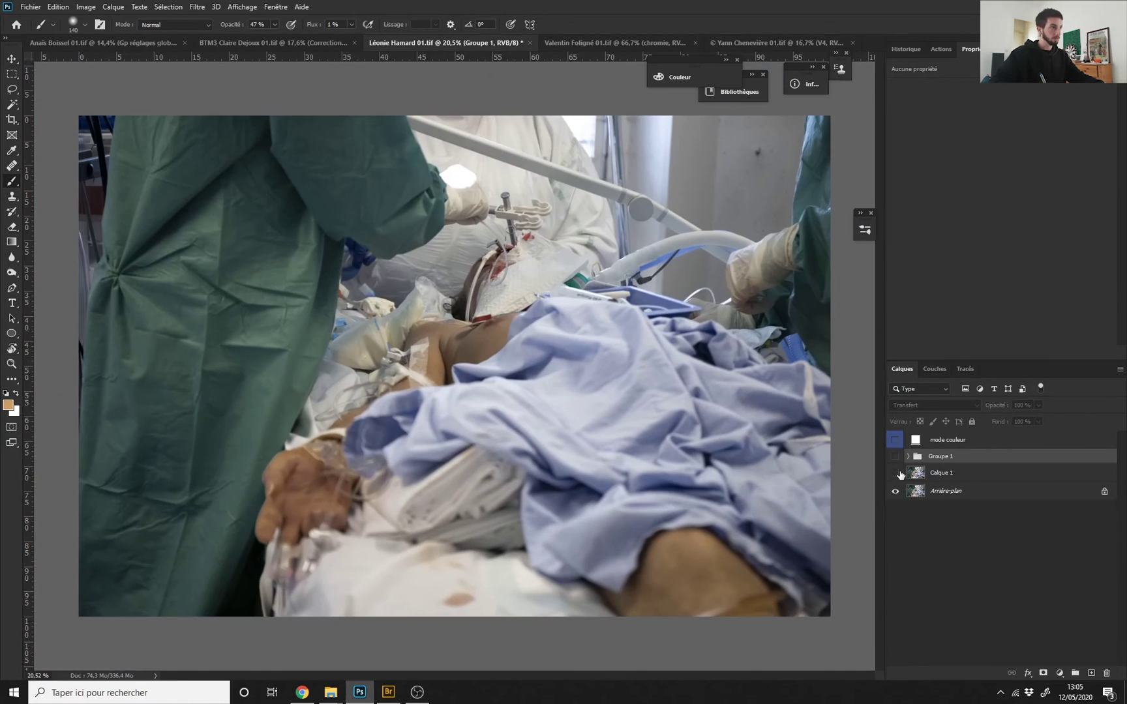
scroll(535, 425, "down", 2)
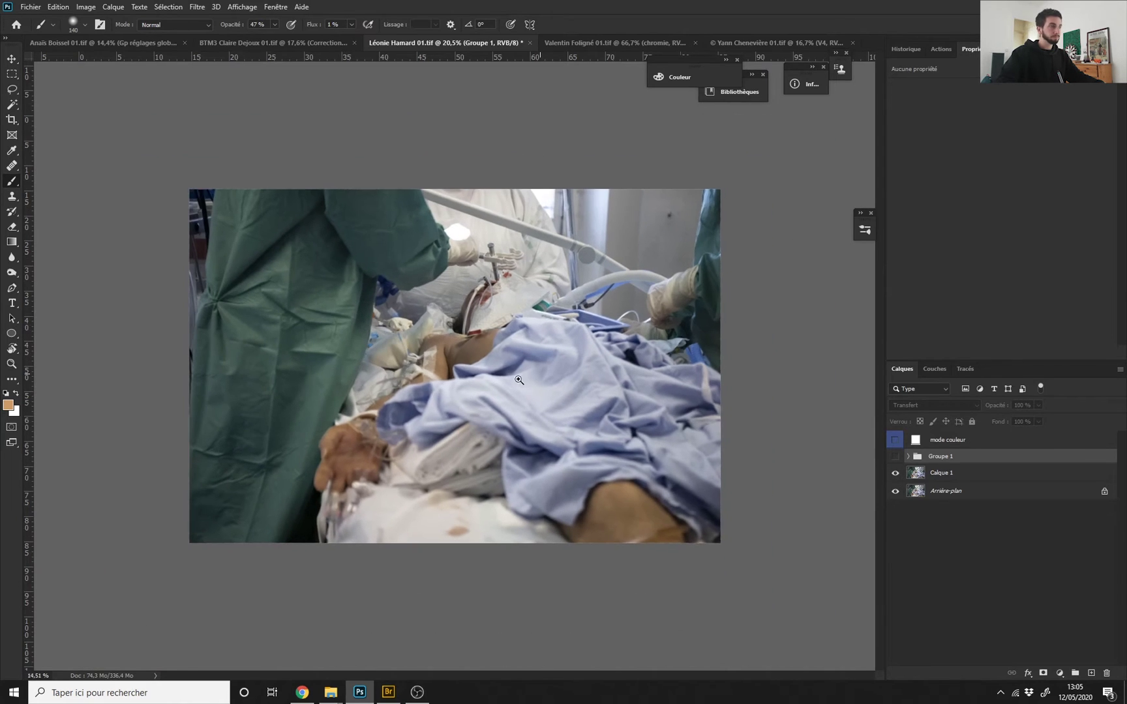
scroll(540, 401, "up", 1)
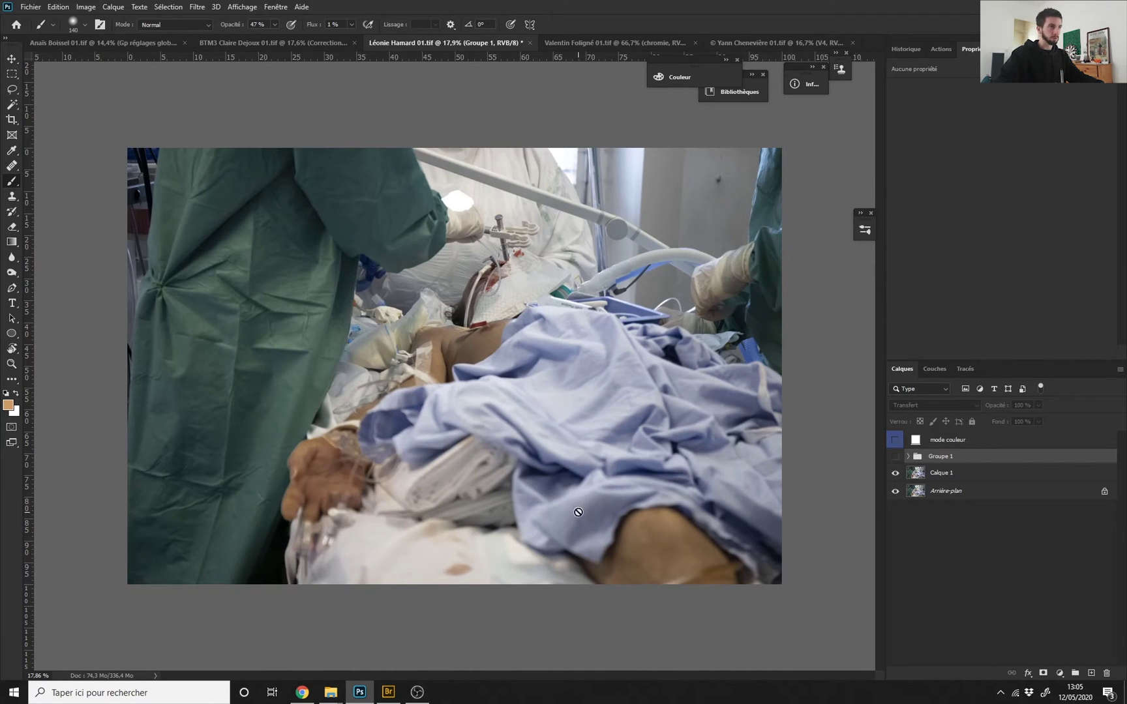
Examine the adjustment layers in Groupe 1 and preview the group with mode couleur shown, leaving the group hidden and collapsed.
left_click(908, 456)
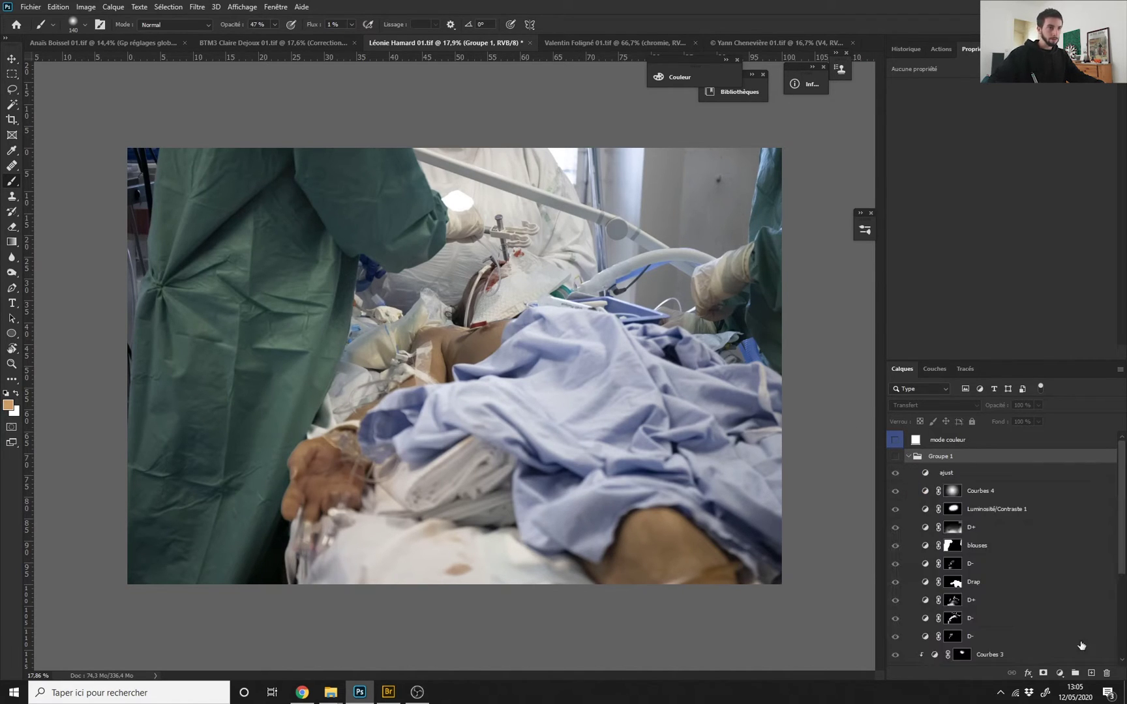
left_click(895, 458)
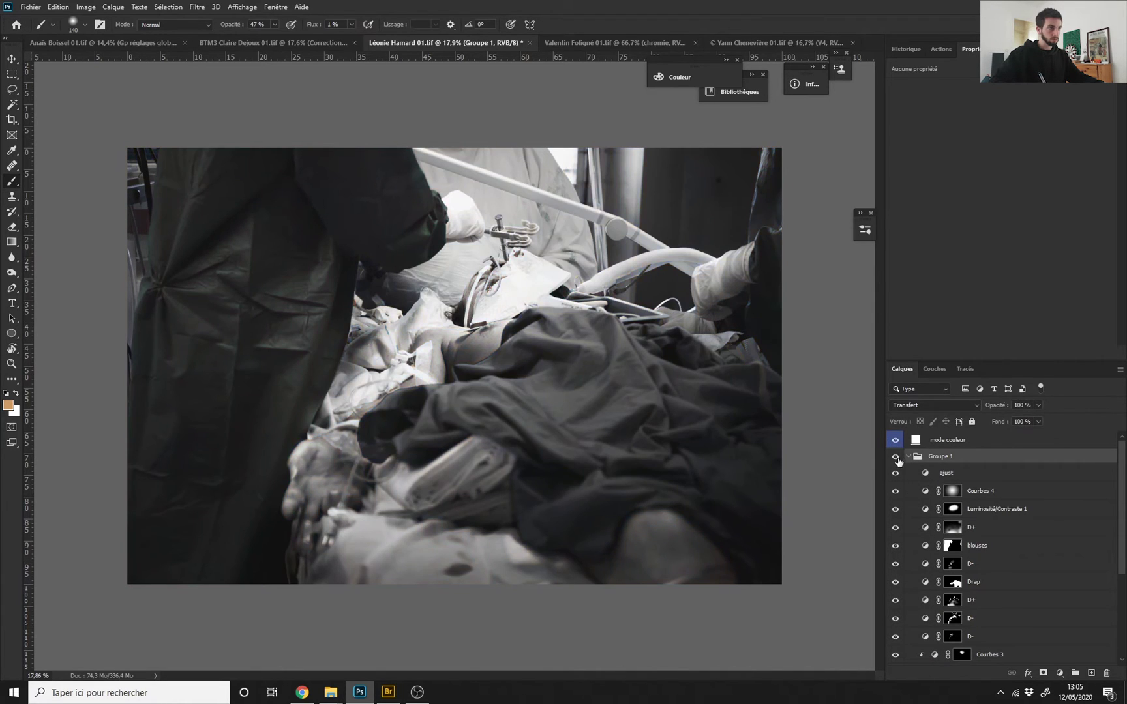
left_click(896, 458)
left_click(909, 458)
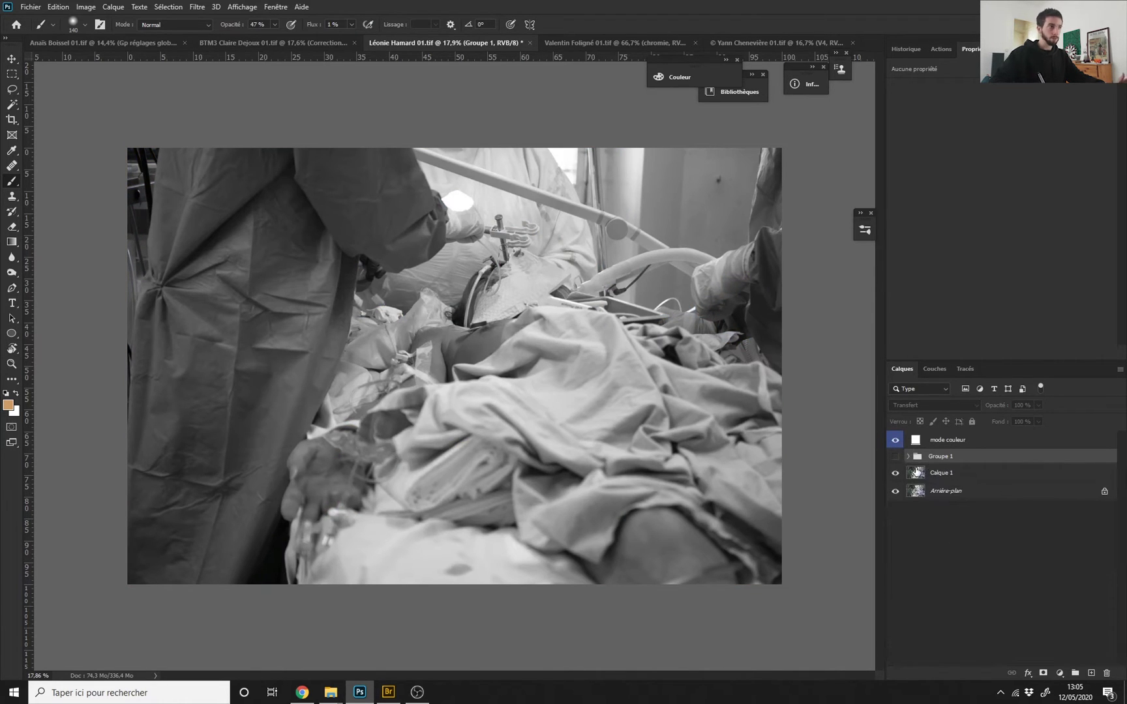
Compare the operating room photo in color and black and white at a reduced size by toggling mode couleur.
left_click(895, 441)
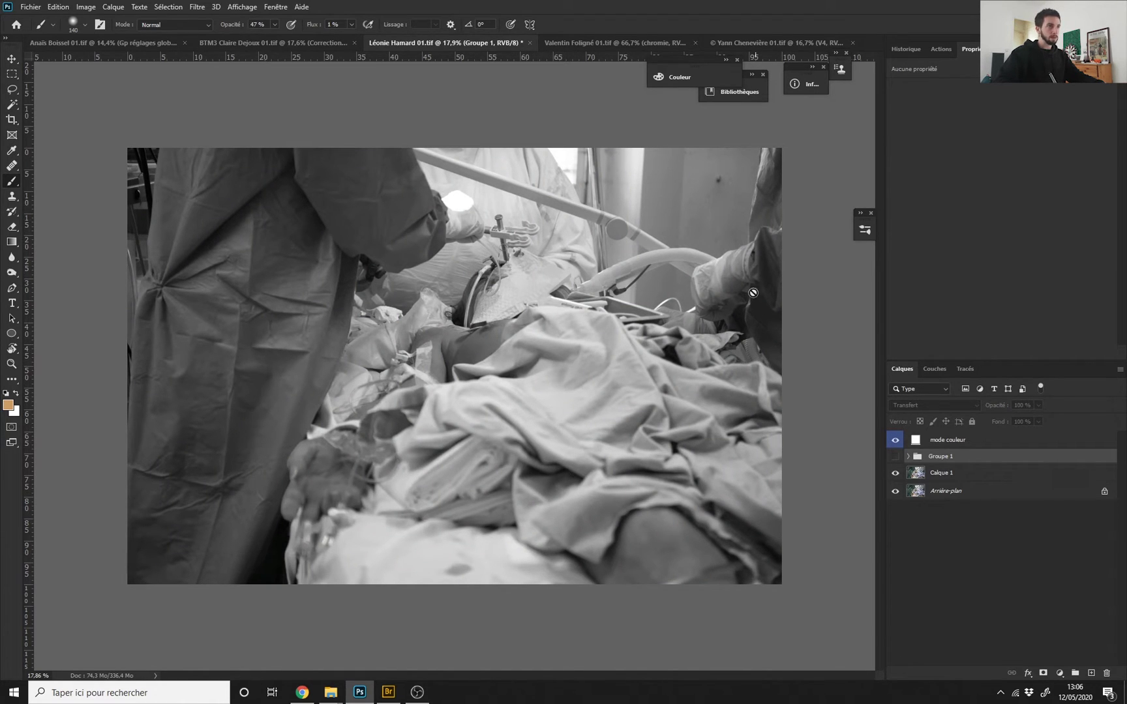
mouse_move(611, 384)
left_mouse_down()
mouse_move(524, 398)
mouse_move(540, 399)
left_mouse_up()
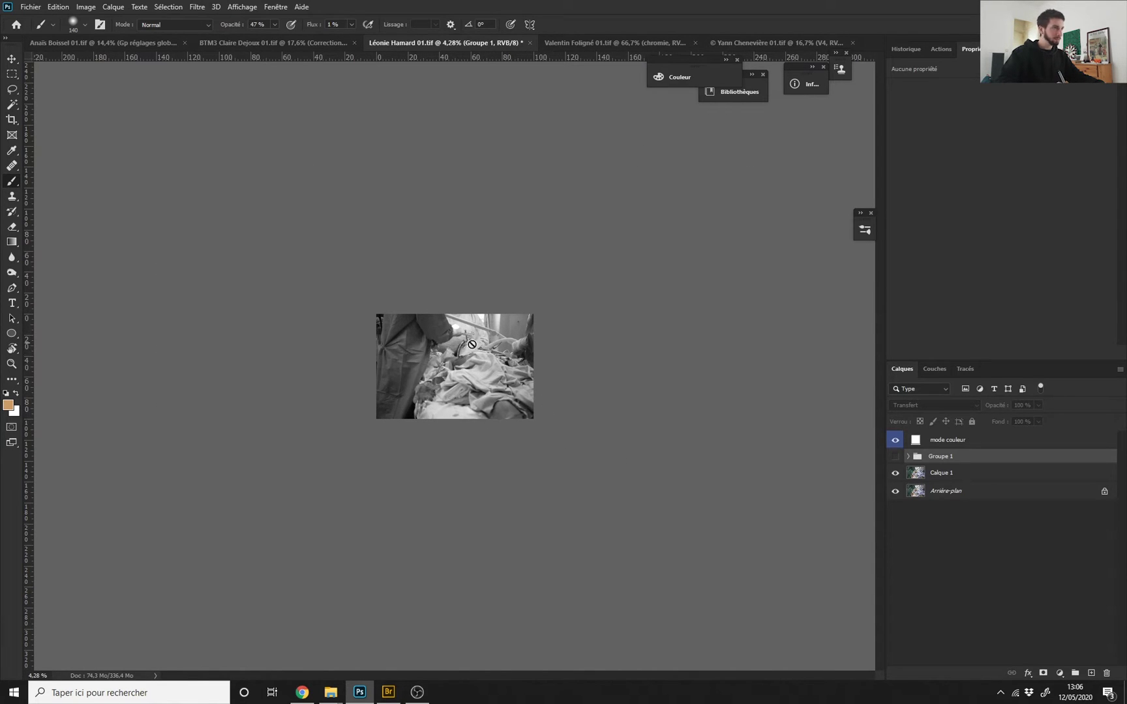
scroll(451, 389, "up", 2)
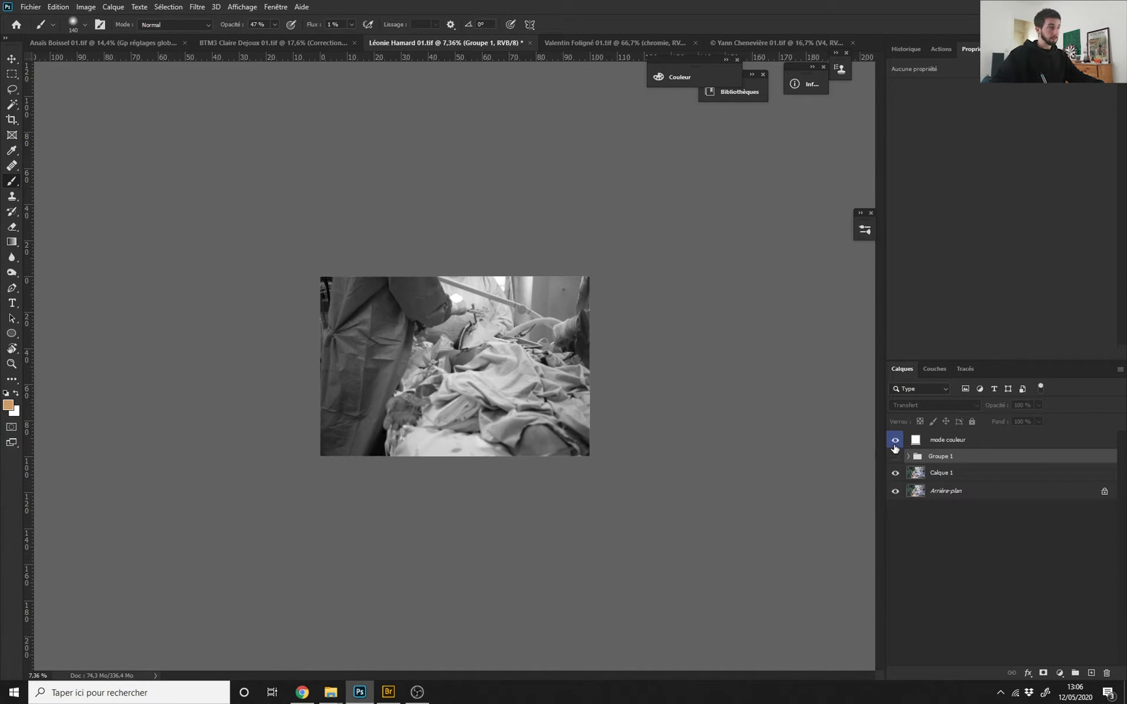
mouse_move(485, 357)
left_mouse_down()
mouse_move(459, 363)
mouse_move(488, 368)
left_mouse_up()
scroll(516, 370, "down", 1)
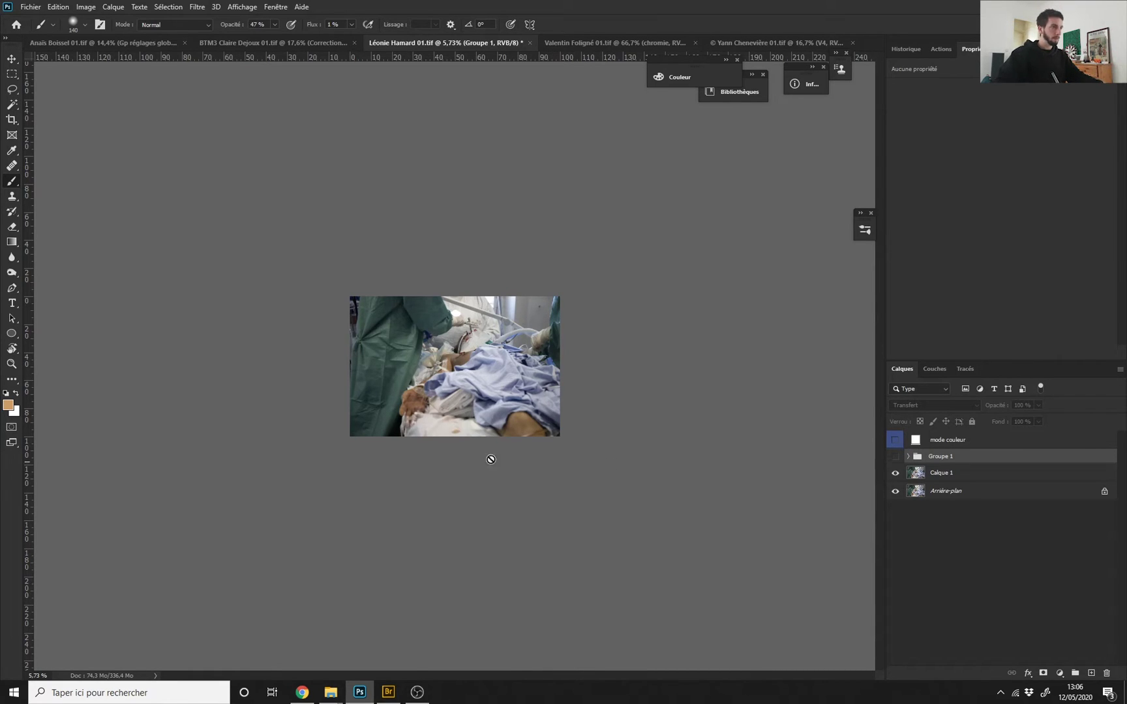
left_click_drag(467, 391, 504, 398)
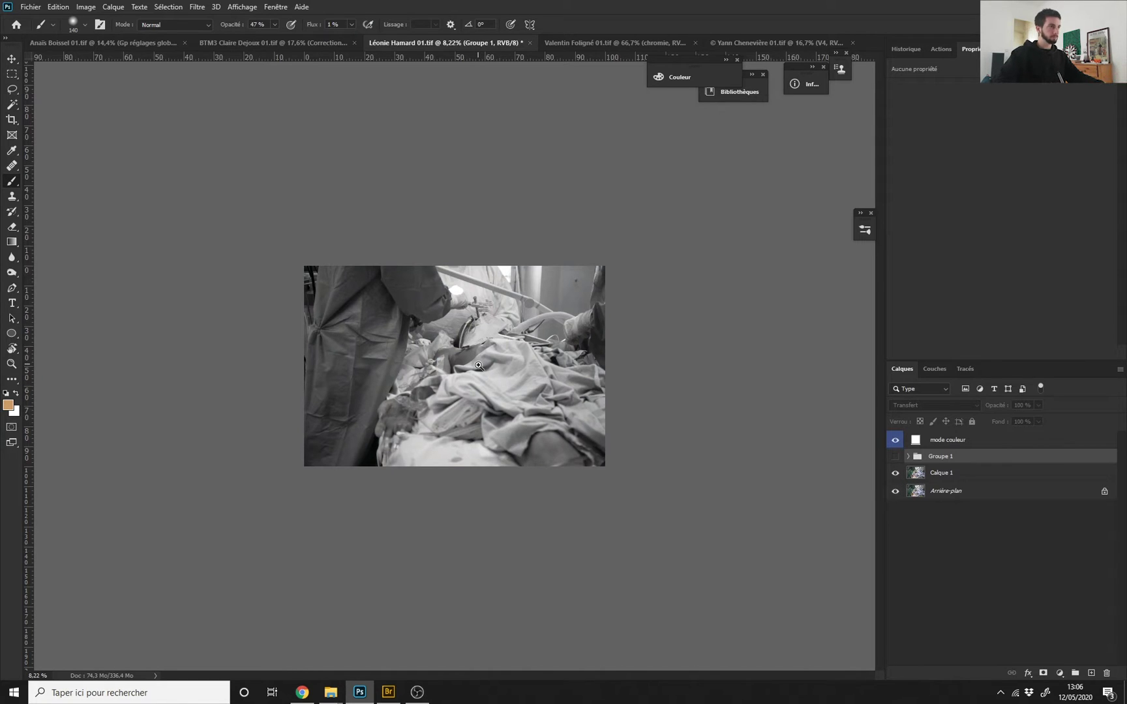
Hide the adjustment layers inside Groupe 1, from ajust down to DODGE, while keeping BURN shown, and collapse the group.
left_click_drag(478, 365, 509, 373)
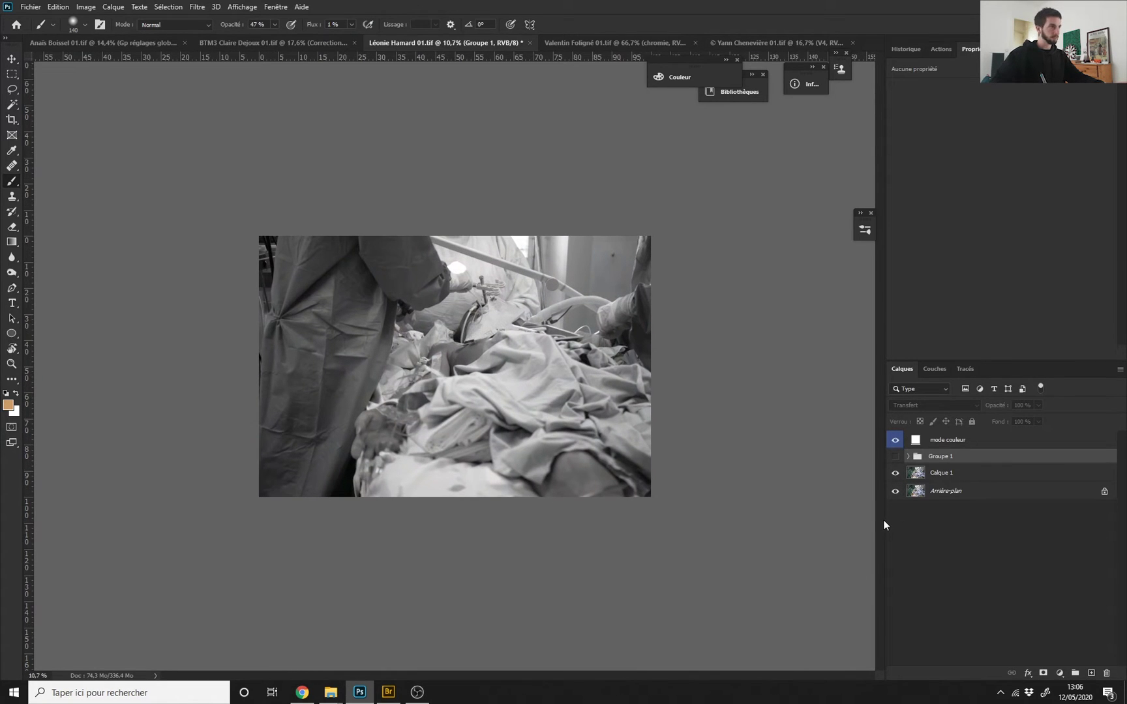
left_click(908, 456)
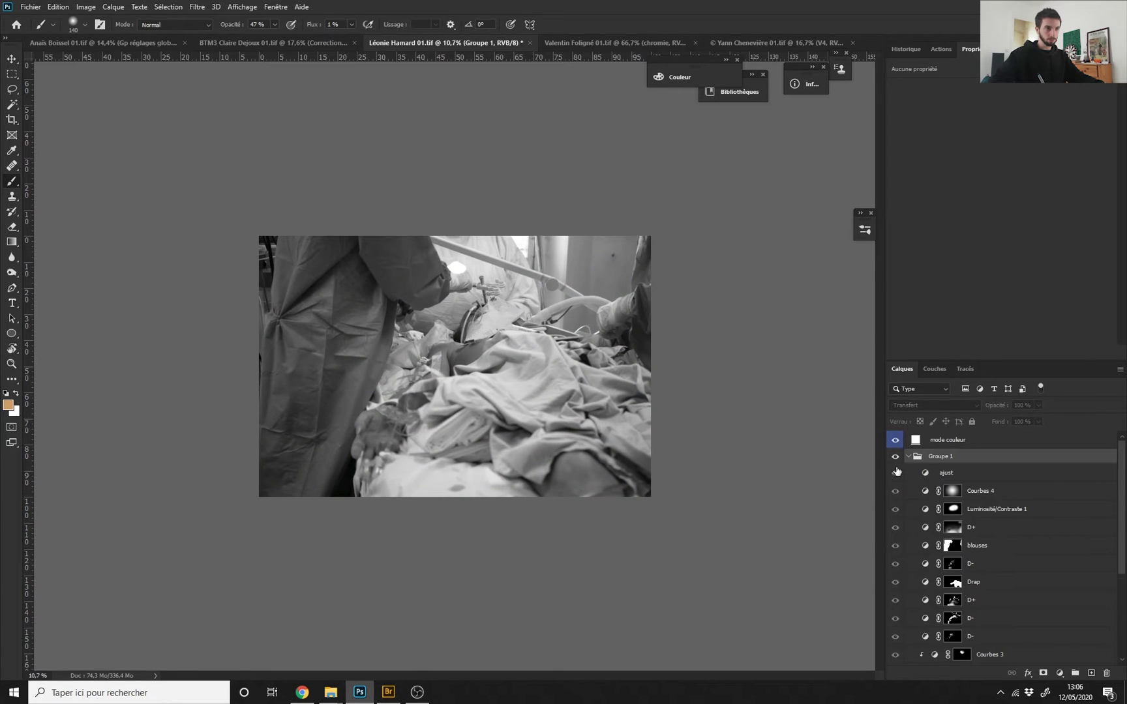
left_click_drag(896, 471, 895, 667)
left_click_drag(1119, 567, 1119, 636)
left_click_drag(896, 585, 895, 629)
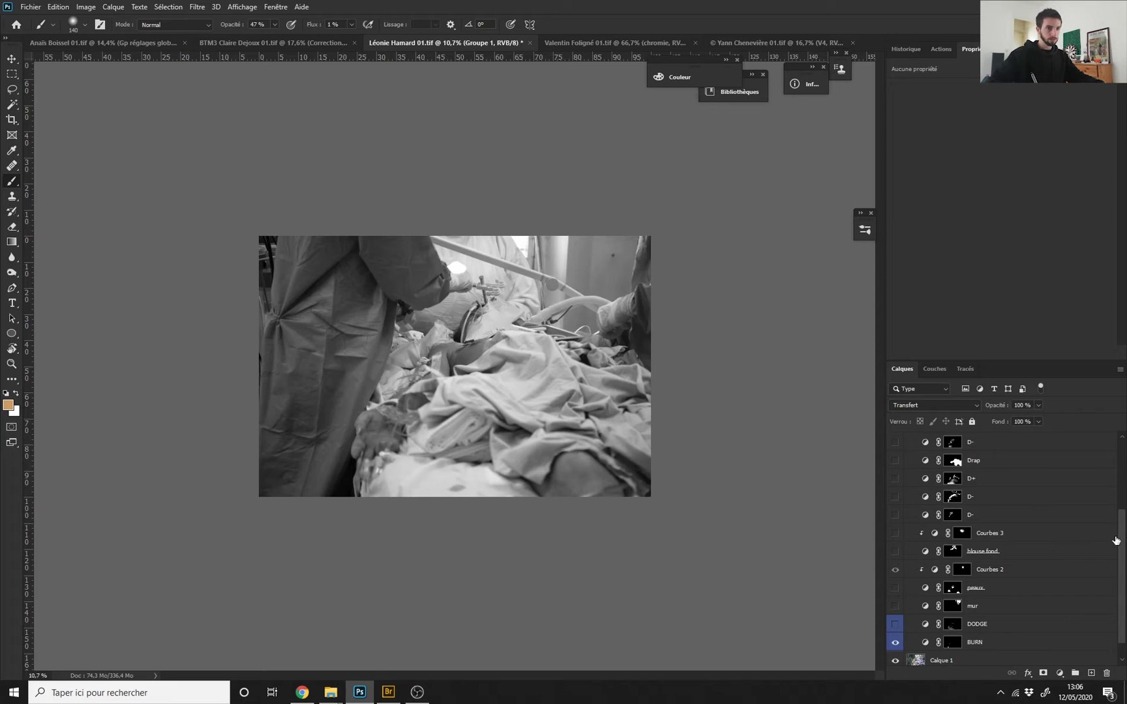
left_click_drag(1123, 538, 1121, 456)
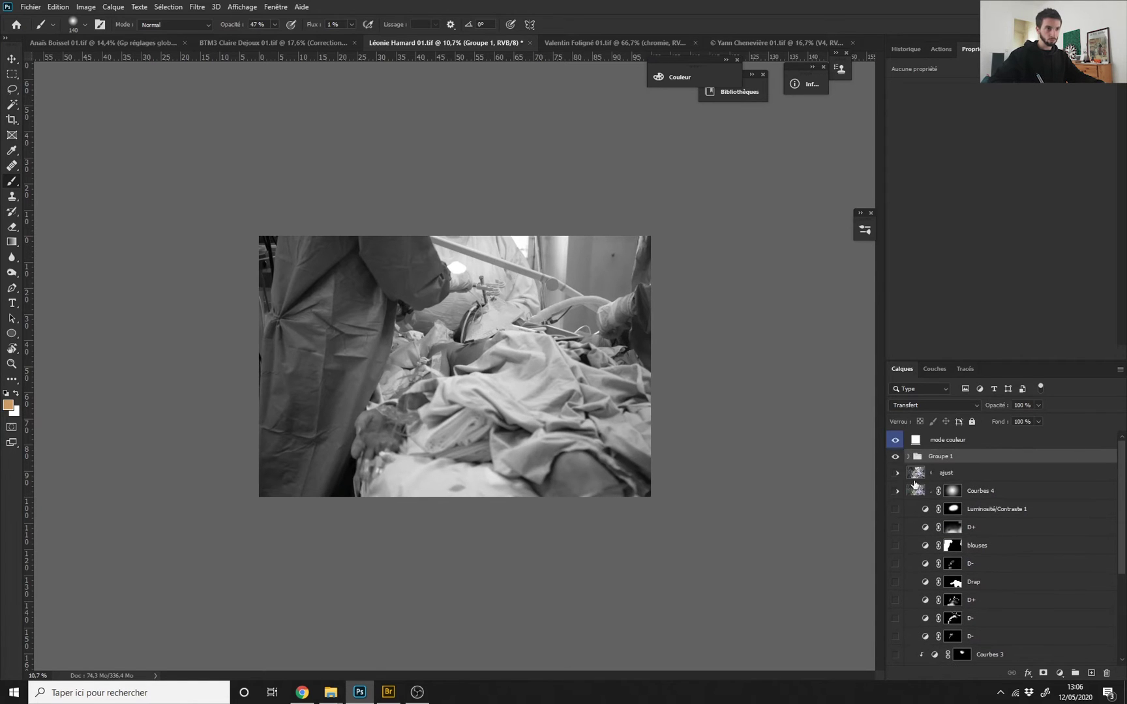
left_click(908, 456)
Compare the original background with the Calque 1 and mode couleur version with Groupe 1 hidden, viewing the photo at several sizes.
left_click_drag(895, 455, 895, 473)
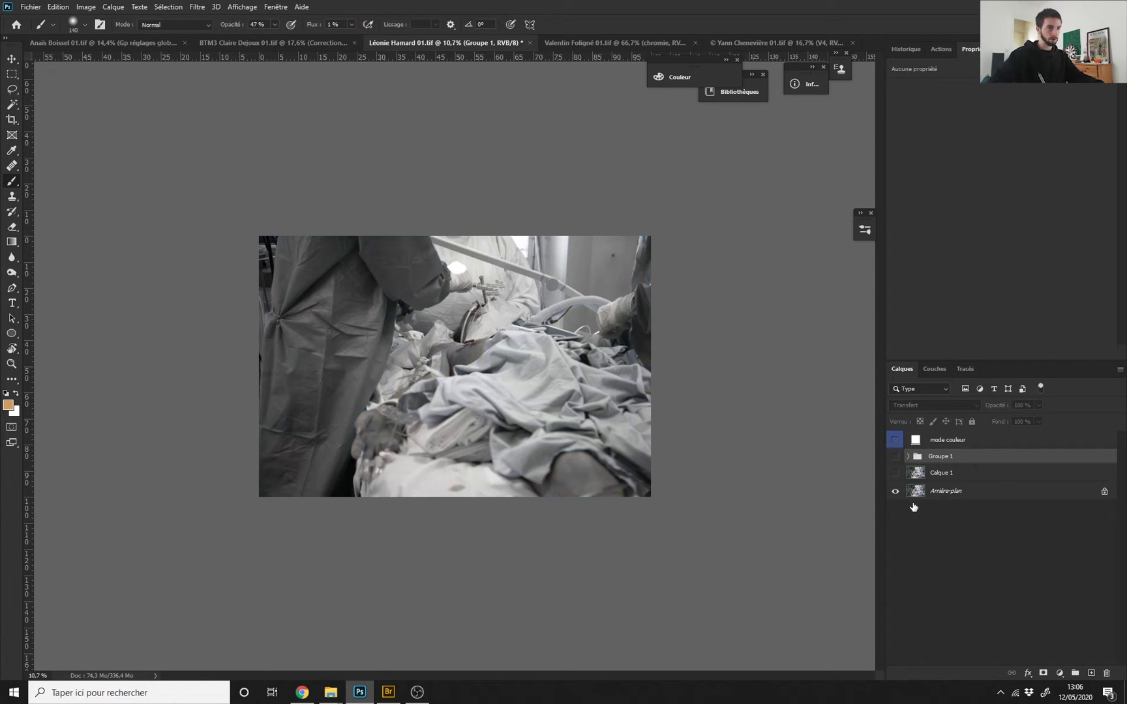
left_click(895, 473)
left_click(896, 439)
left_click_drag(515, 402, 475, 417)
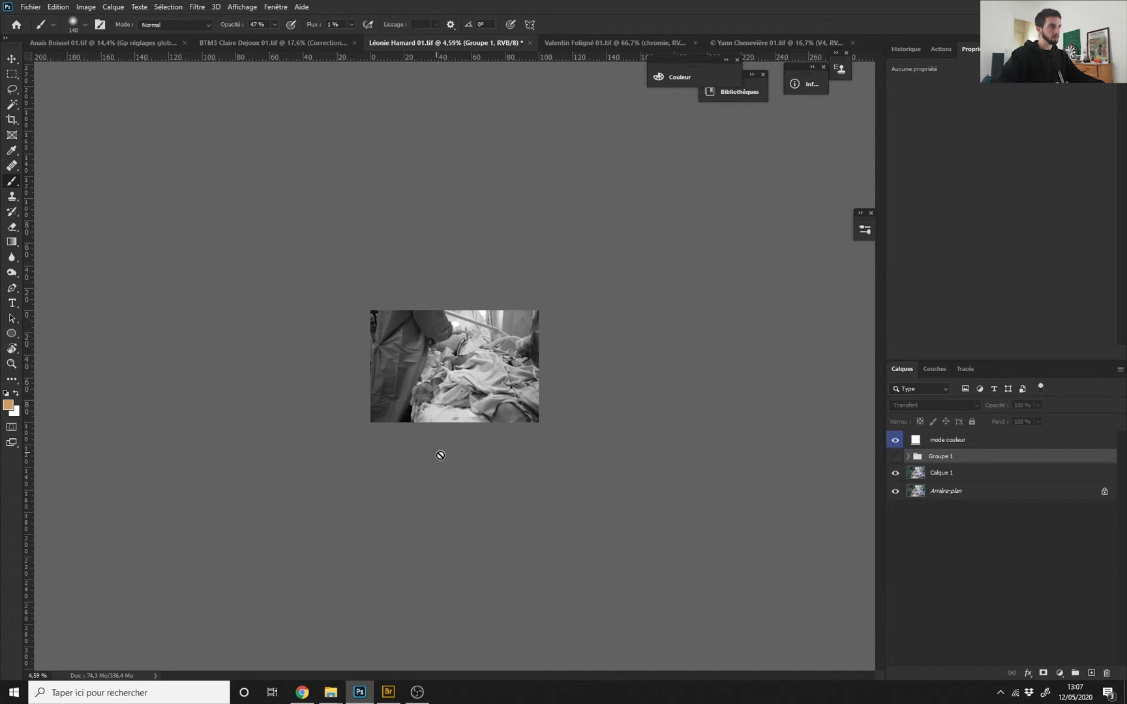
left_click_drag(438, 378, 454, 405)
left_click_drag(450, 407, 378, 429)
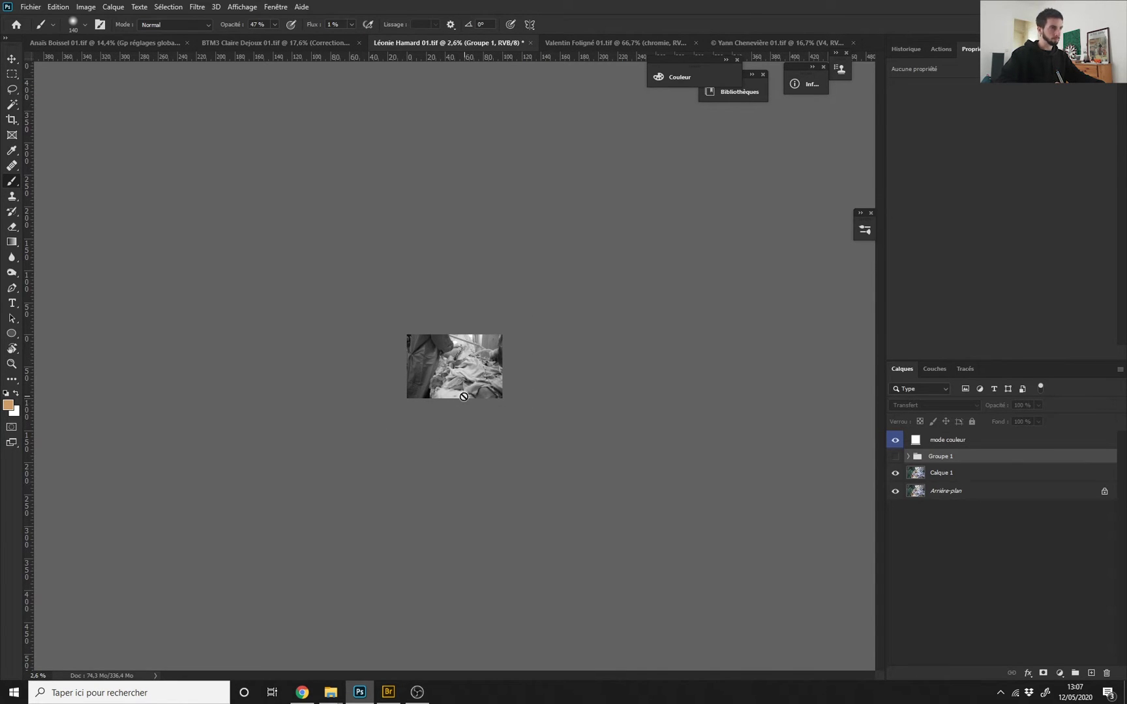
left_click_drag(454, 384, 482, 410)
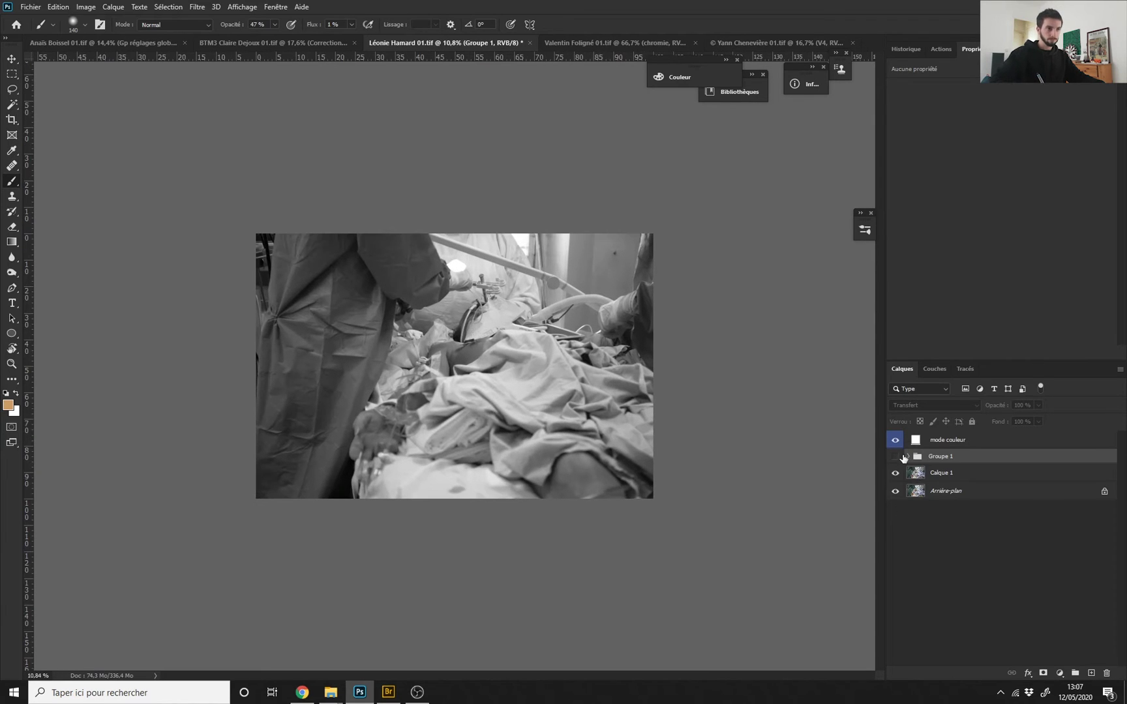
Expand and show Groupe 1, preview the peaux layer, and leave peaux, mur, DODGE and BURN hidden.
left_click(908, 456)
scroll(1017, 574, "down", 3)
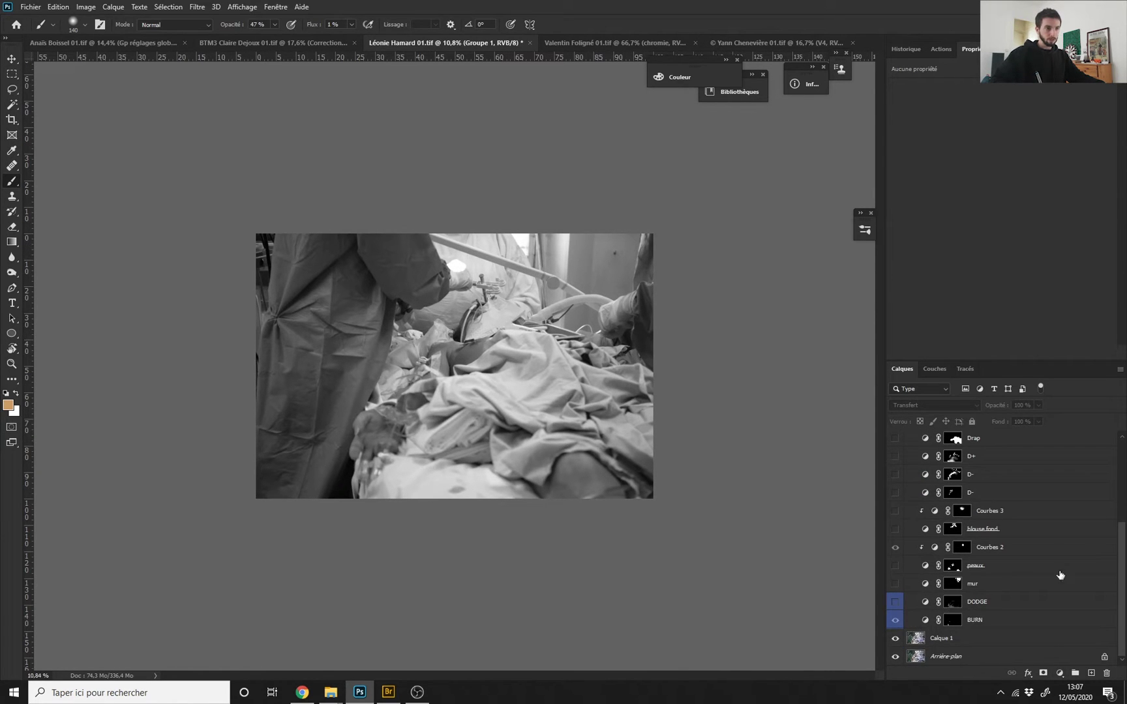
scroll(973, 601, "up", 3)
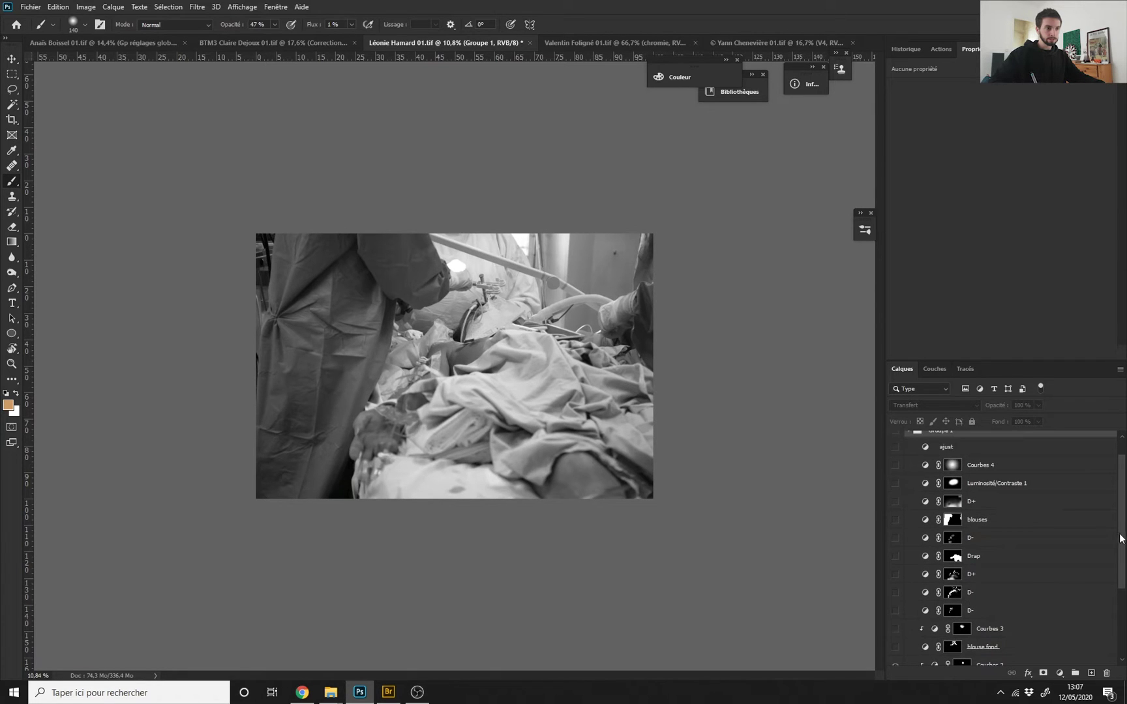
scroll(1072, 634, "down", 3)
left_click_drag(896, 553, 894, 585)
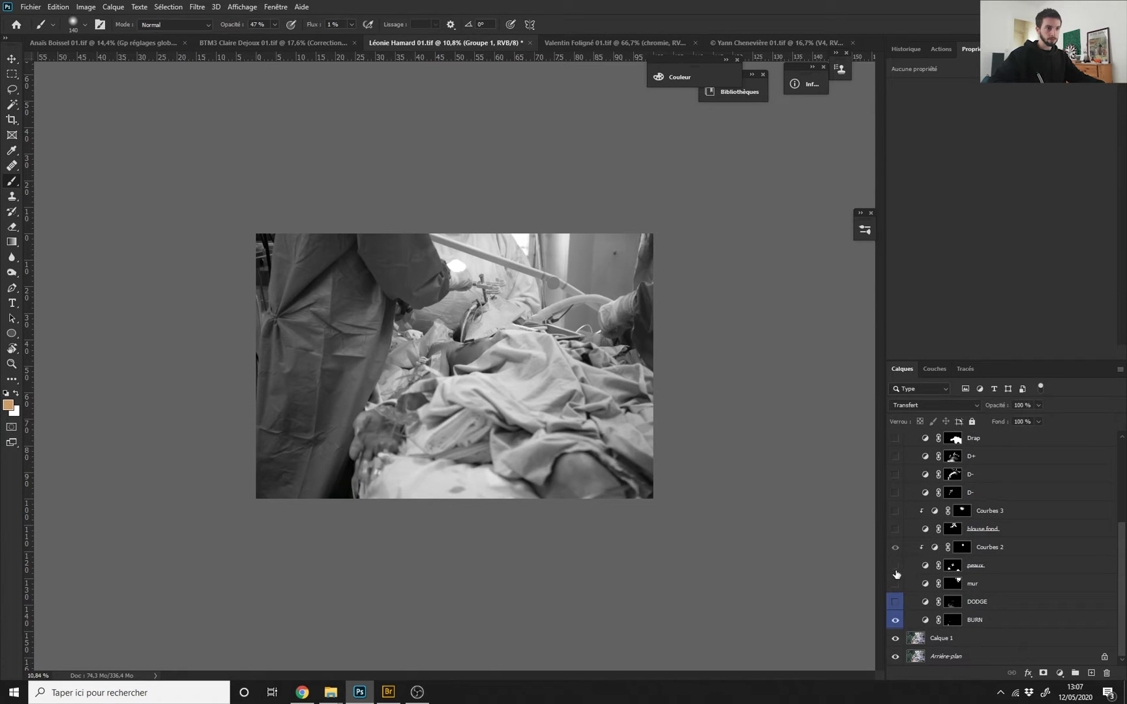
left_click(896, 567)
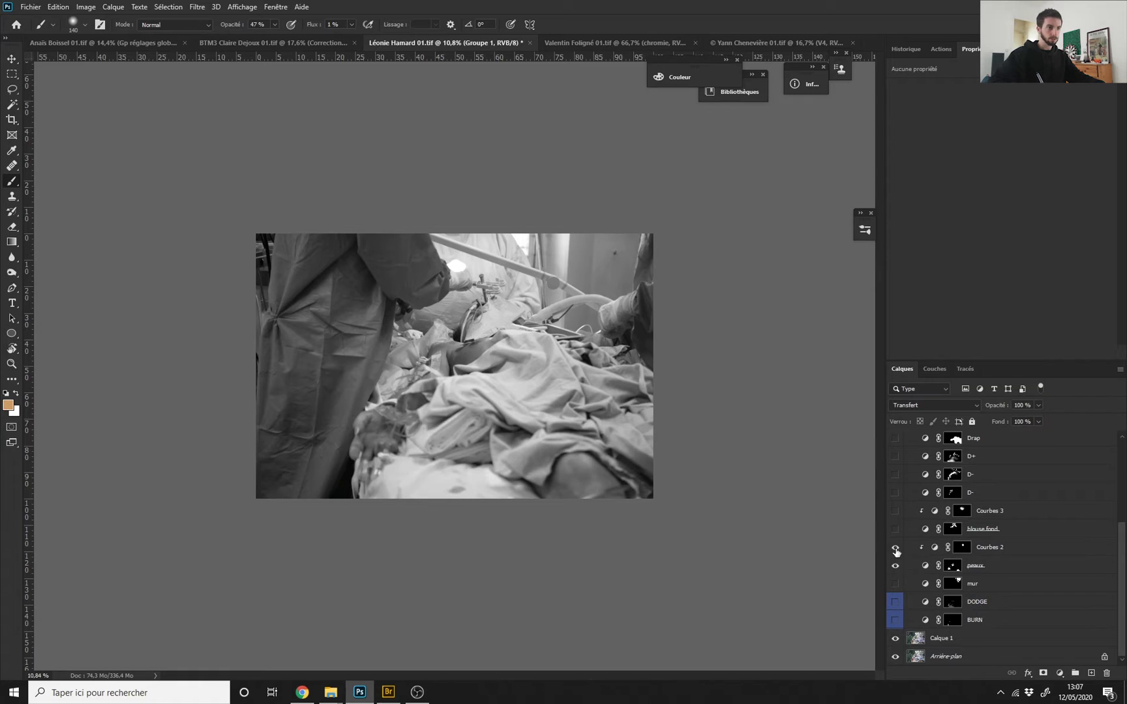
left_click(897, 566)
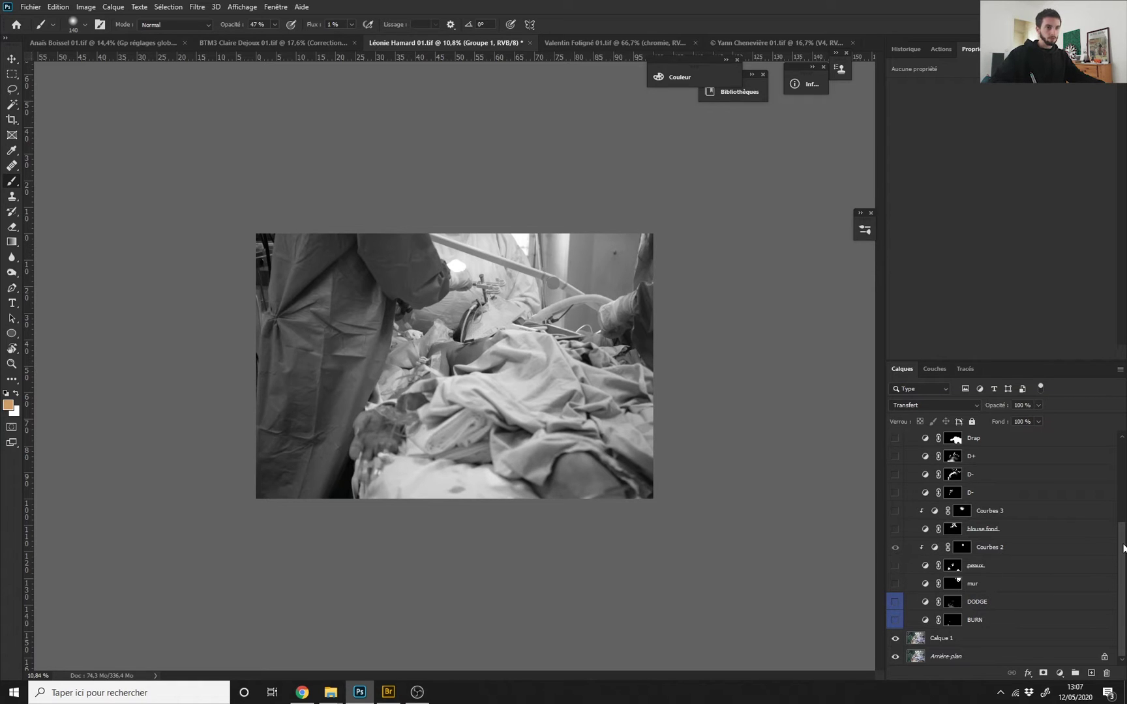
left_click_drag(1123, 548, 1125, 462)
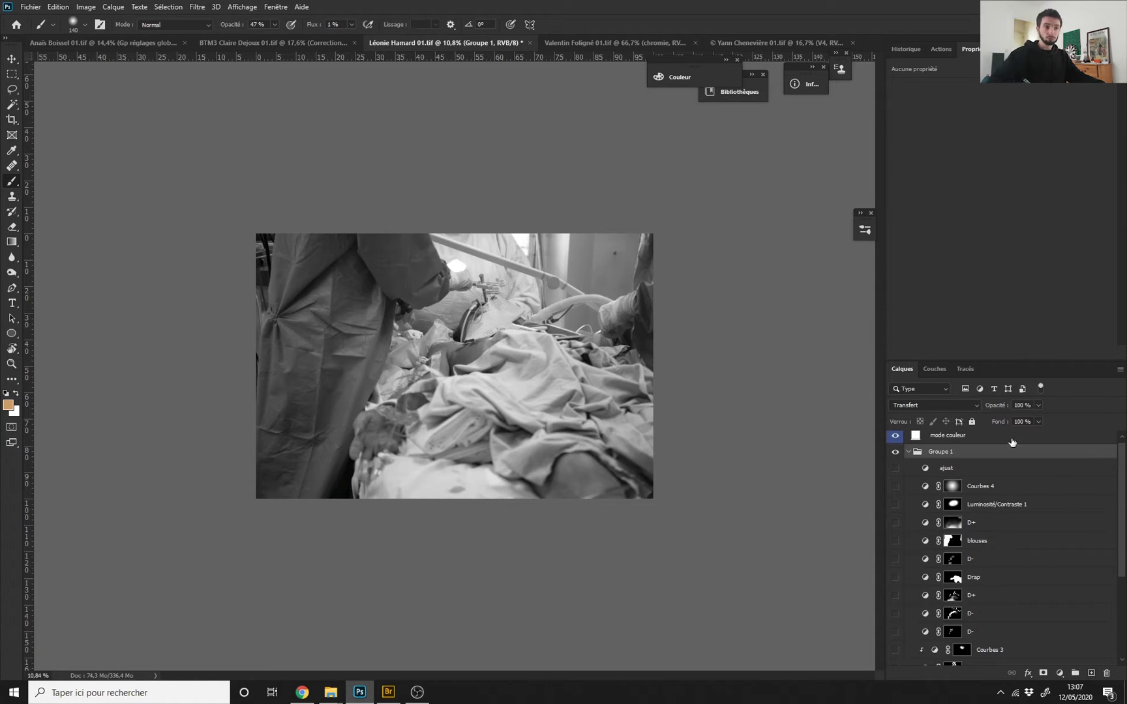
Preview the ajust curve and the Courbes 4 layer on the enlarged photo, leaving both hidden.
left_click(894, 469)
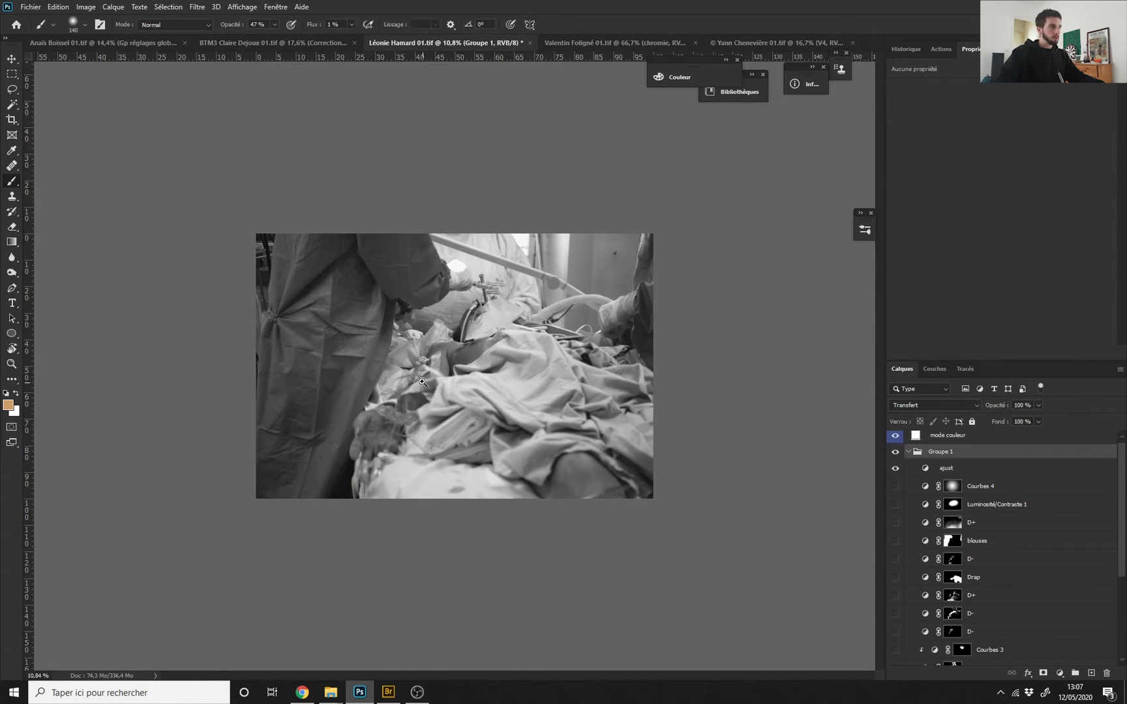
key("ctrl+plus")
left_click(945, 469)
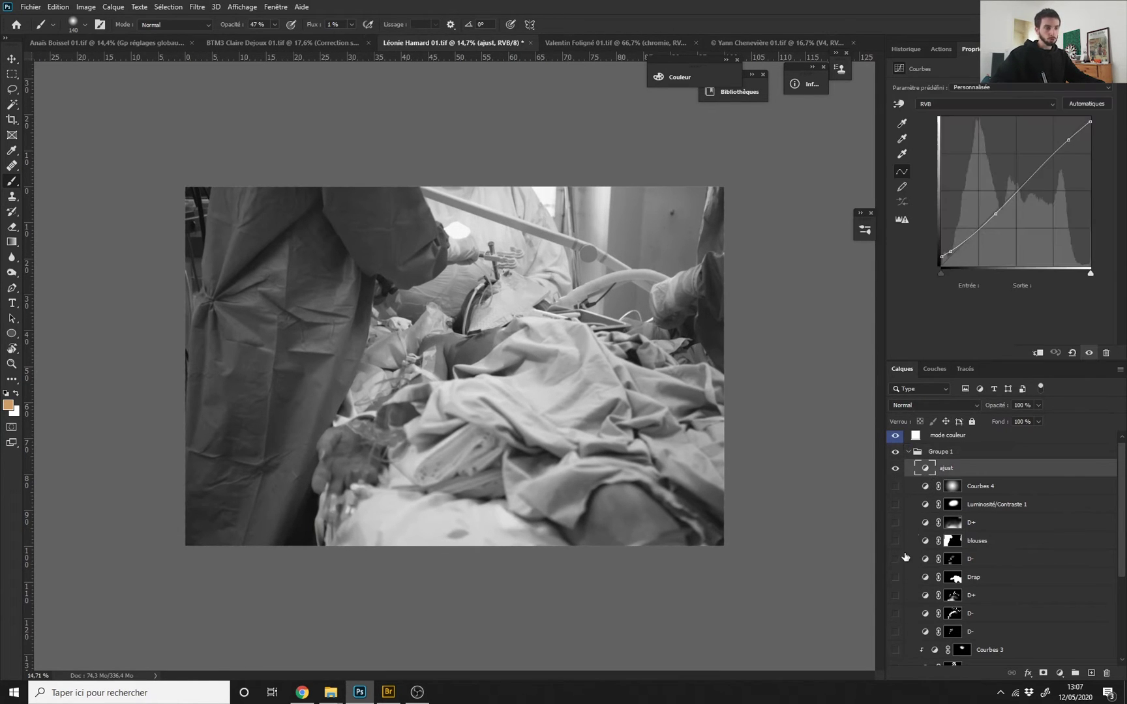
left_click(895, 488)
left_click_drag(895, 486, 894, 468)
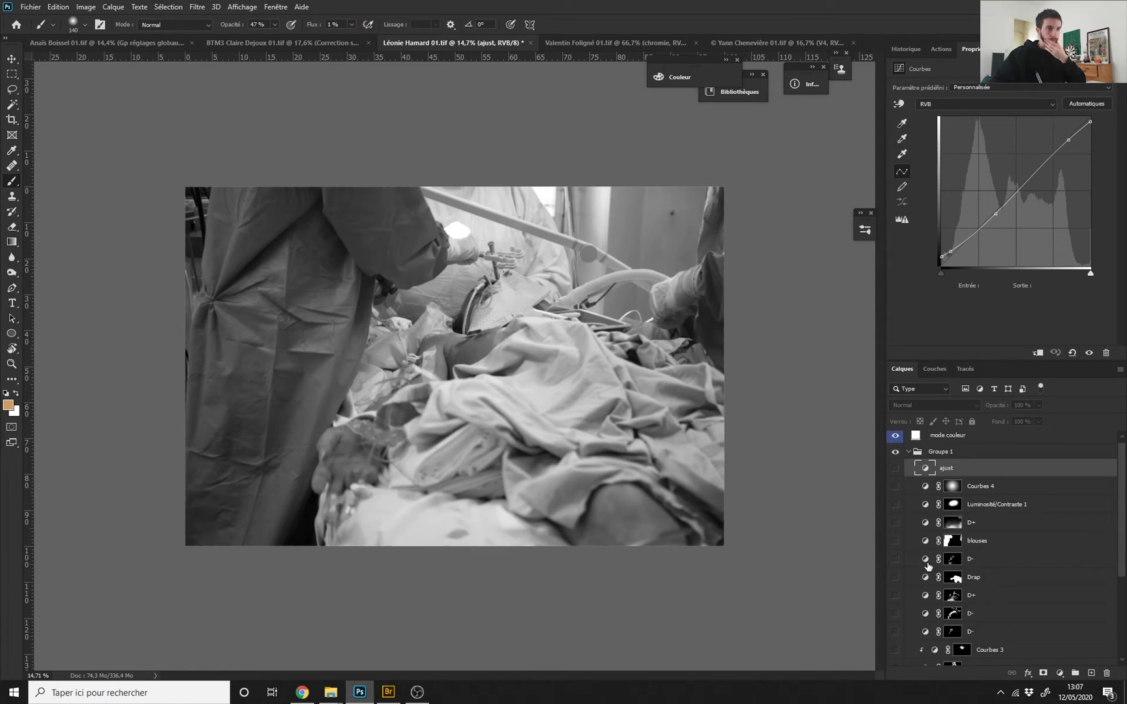
Show the blouses curves layer and check the darkened gowns at reduced and enlarged sizes.
left_click(986, 546)
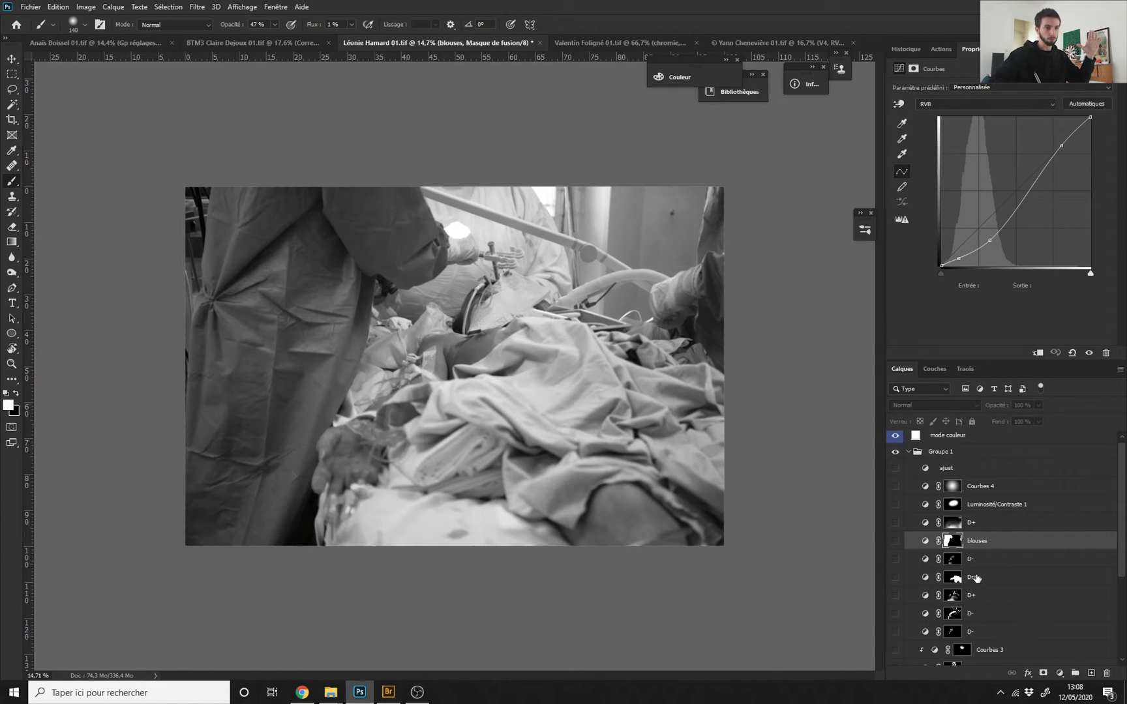
left_click(896, 541)
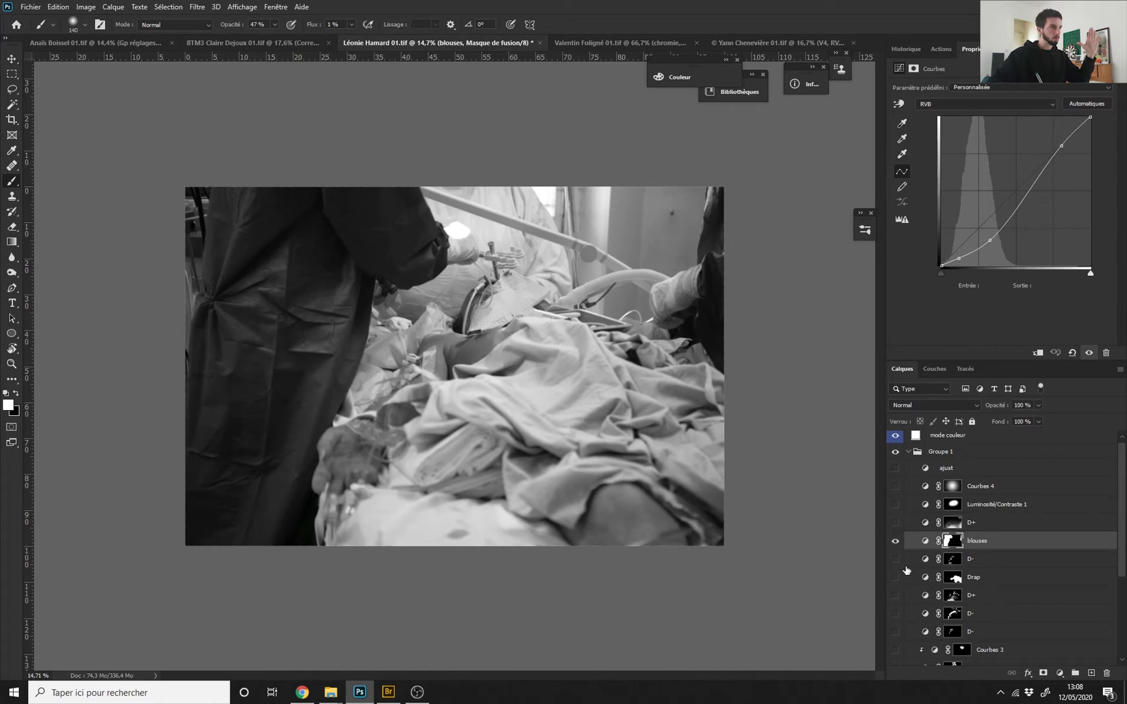
mouse_move(480, 361)
left_mouse_down()
mouse_move(463, 353)
mouse_move(427, 365)
mouse_move(504, 452)
mouse_move(422, 380)
mouse_move(573, 449)
left_mouse_up()
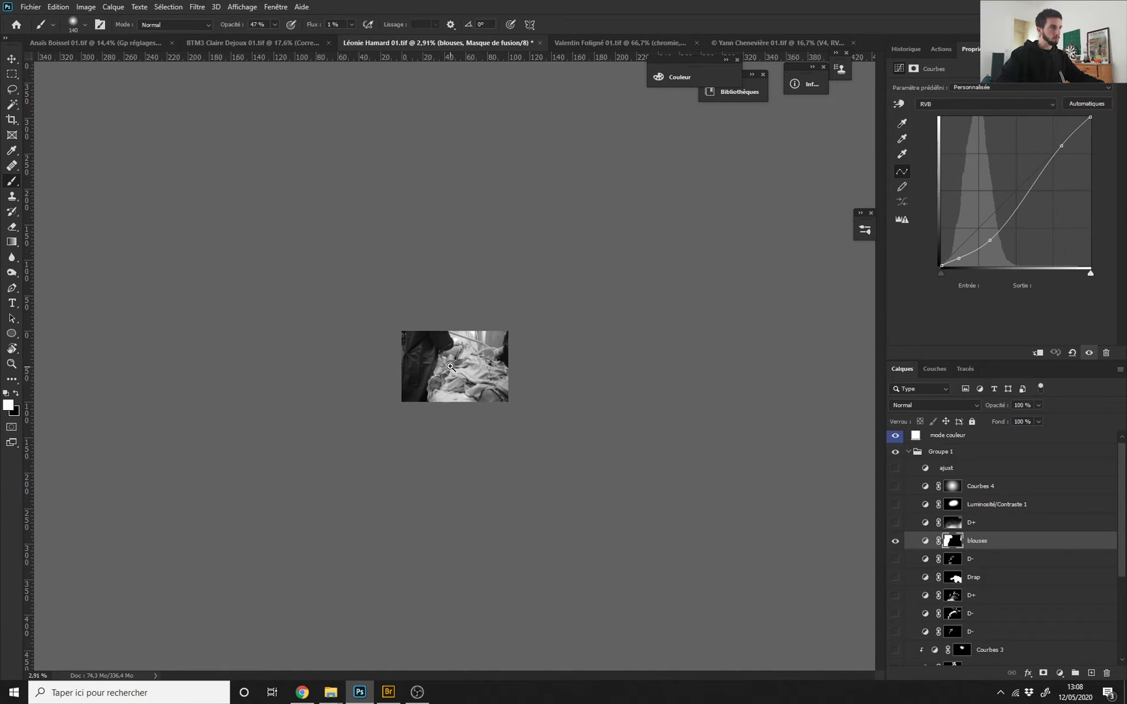
left_click_drag(450, 366, 459, 390)
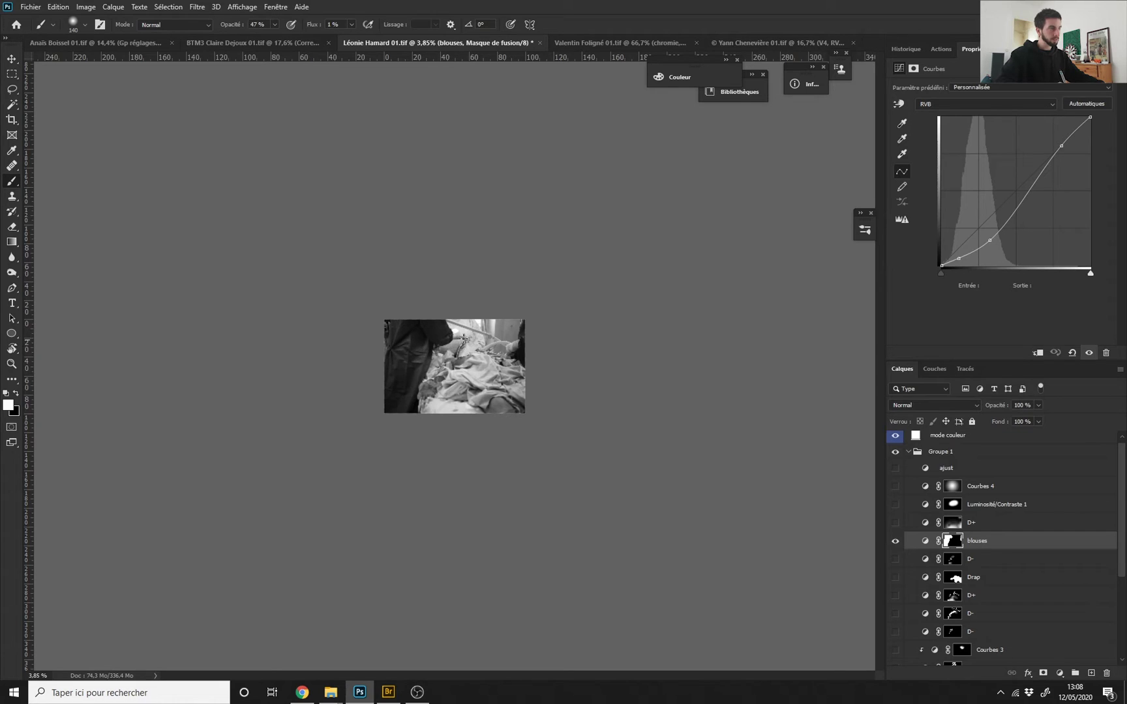
left_click_drag(463, 337, 531, 416)
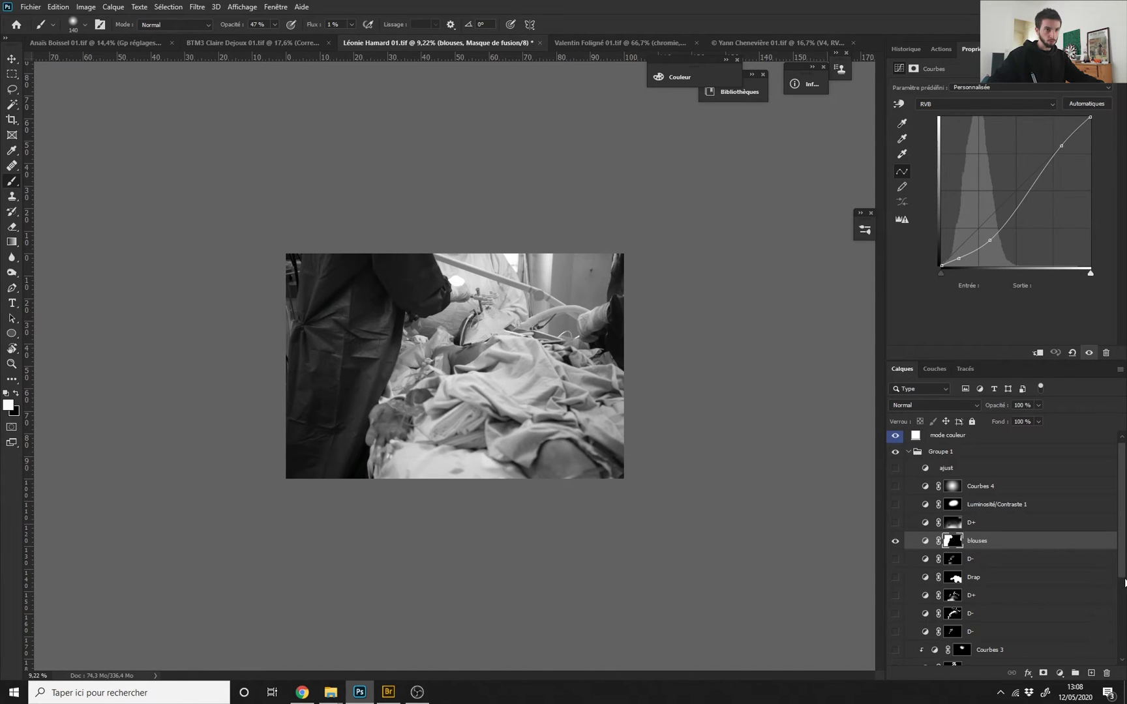
Show the mur layer and check its effect on the wall at different view sizes.
scroll(1004, 607, "down", 5)
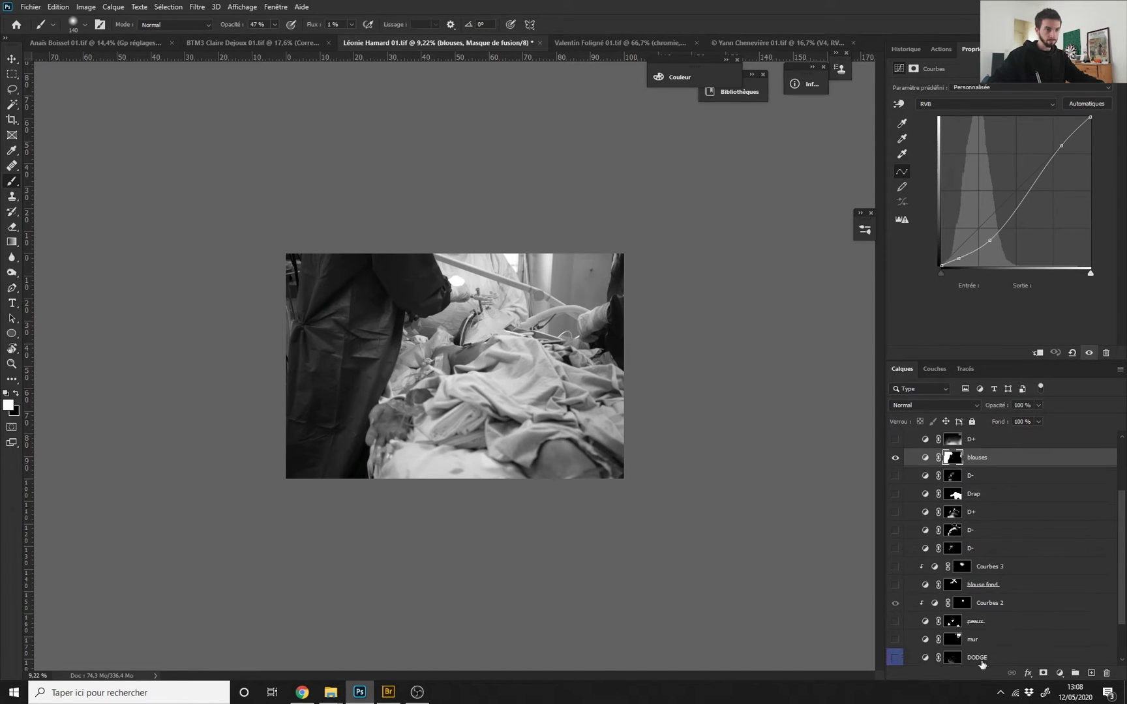
scroll(1122, 613, "down", 1)
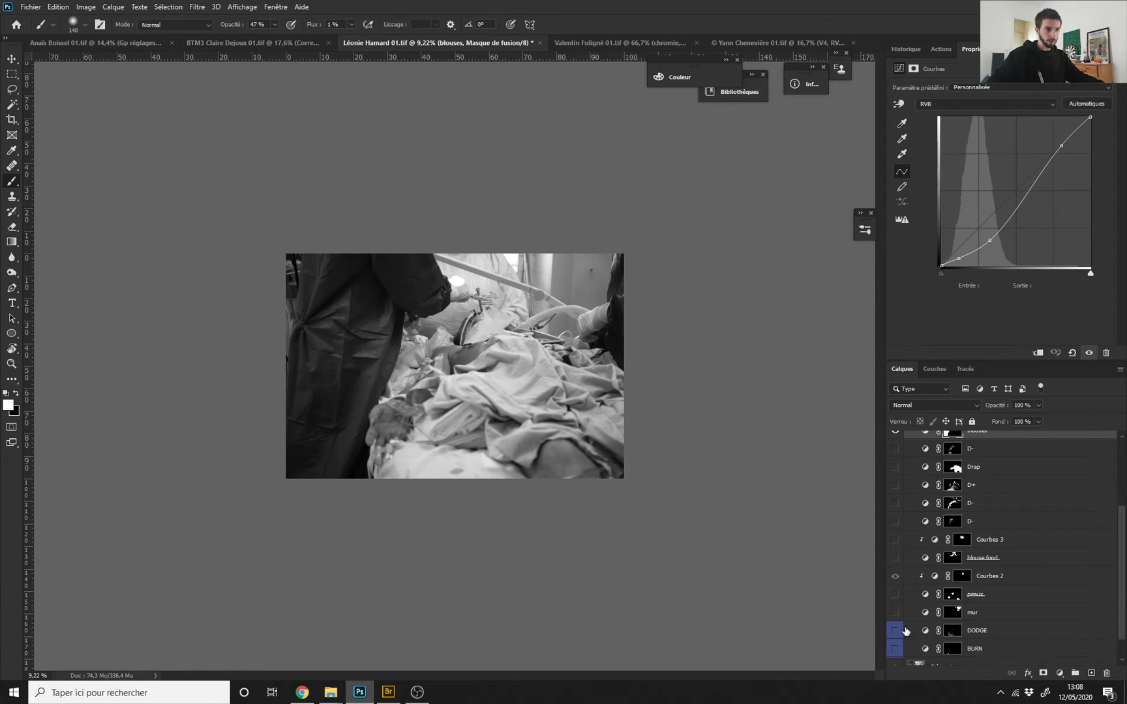
left_click(895, 612)
left_click_drag(498, 320, 574, 343)
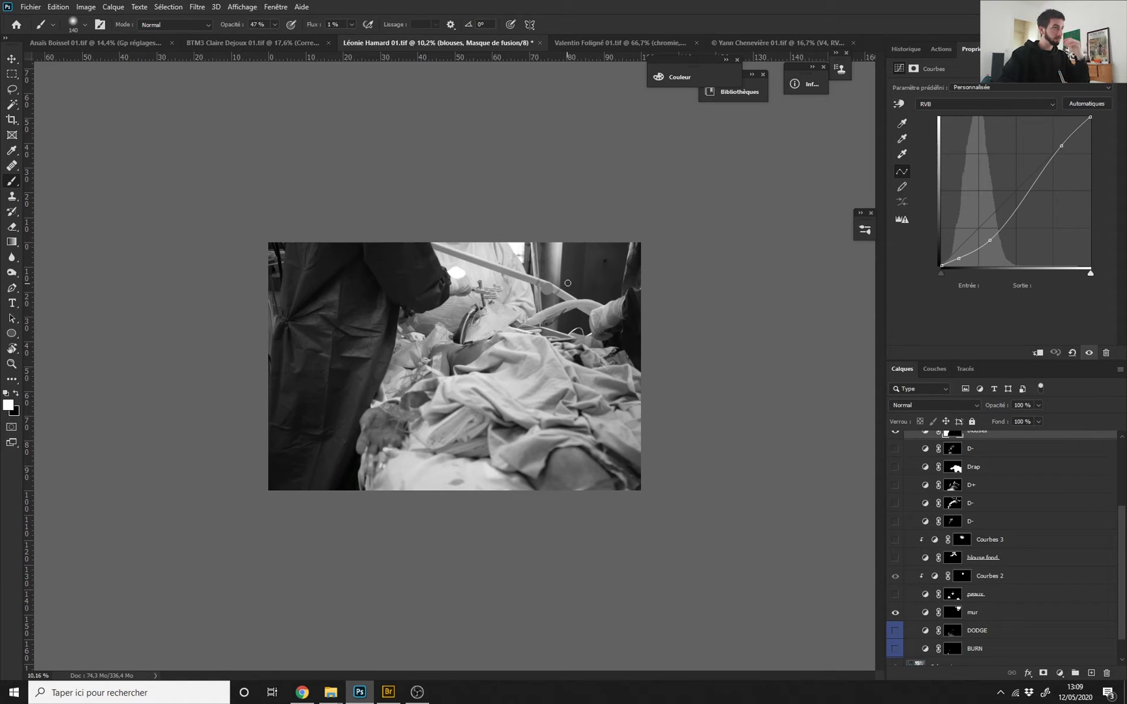
scroll(520, 346, "down", 3)
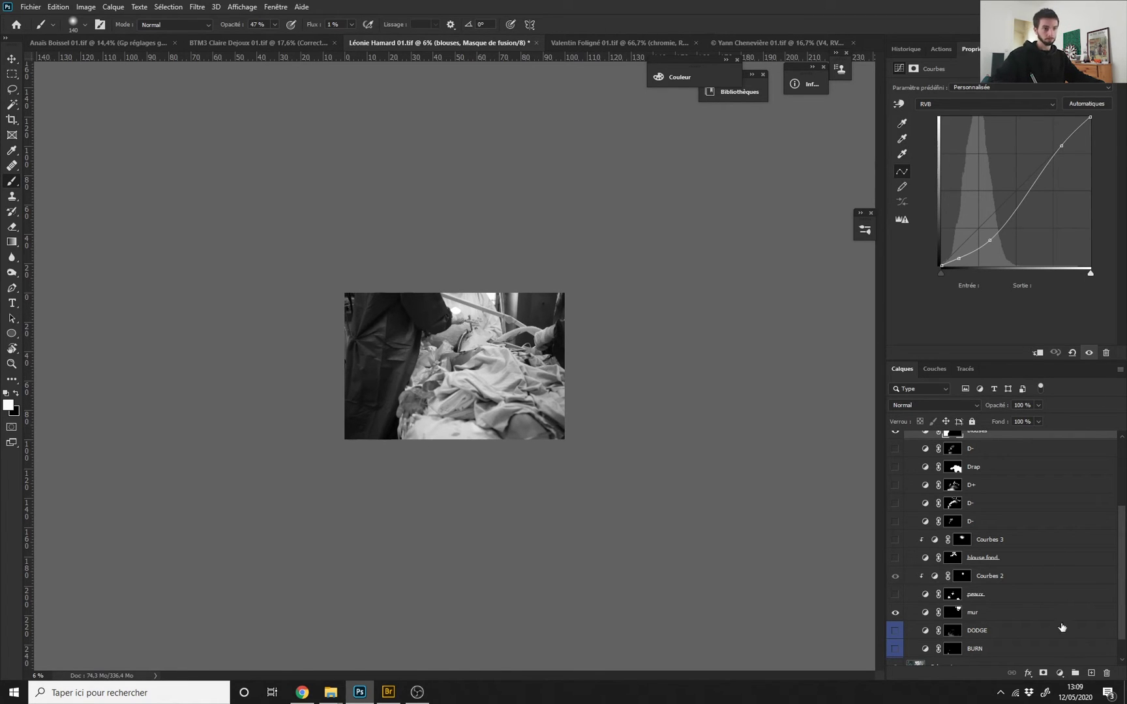
Show the peaux layer together with its clipped Courbes 2 layer and open the peaux curve settings.
scroll(713, 559, "up", 2)
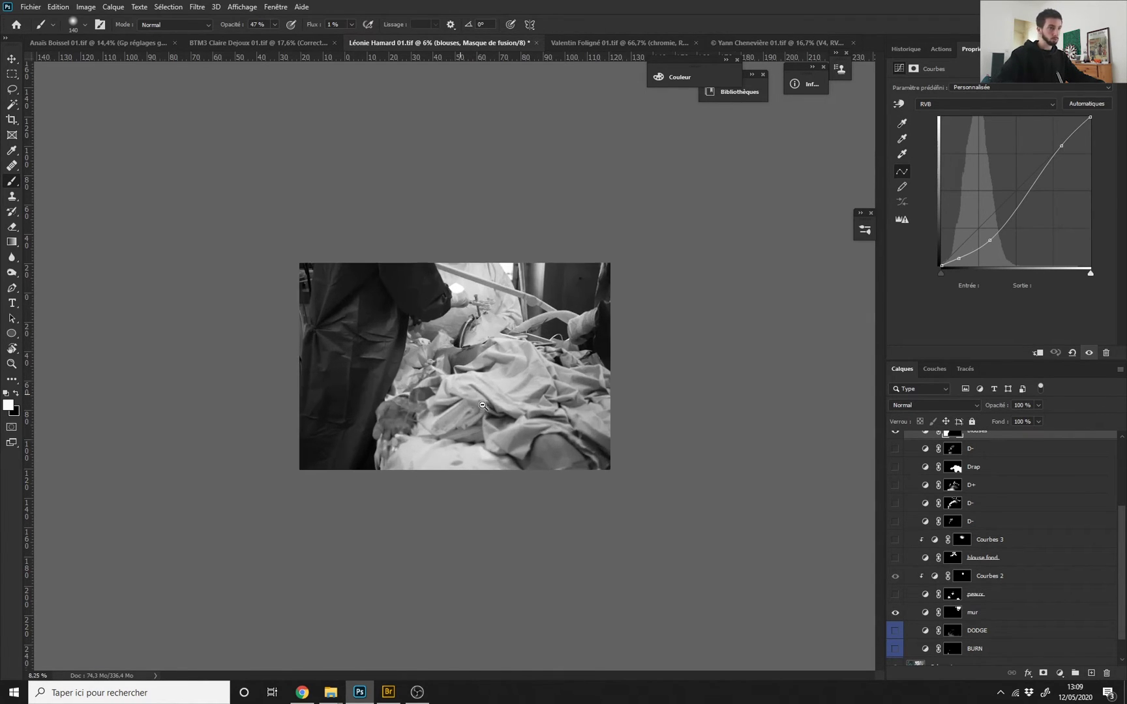
left_click(896, 595)
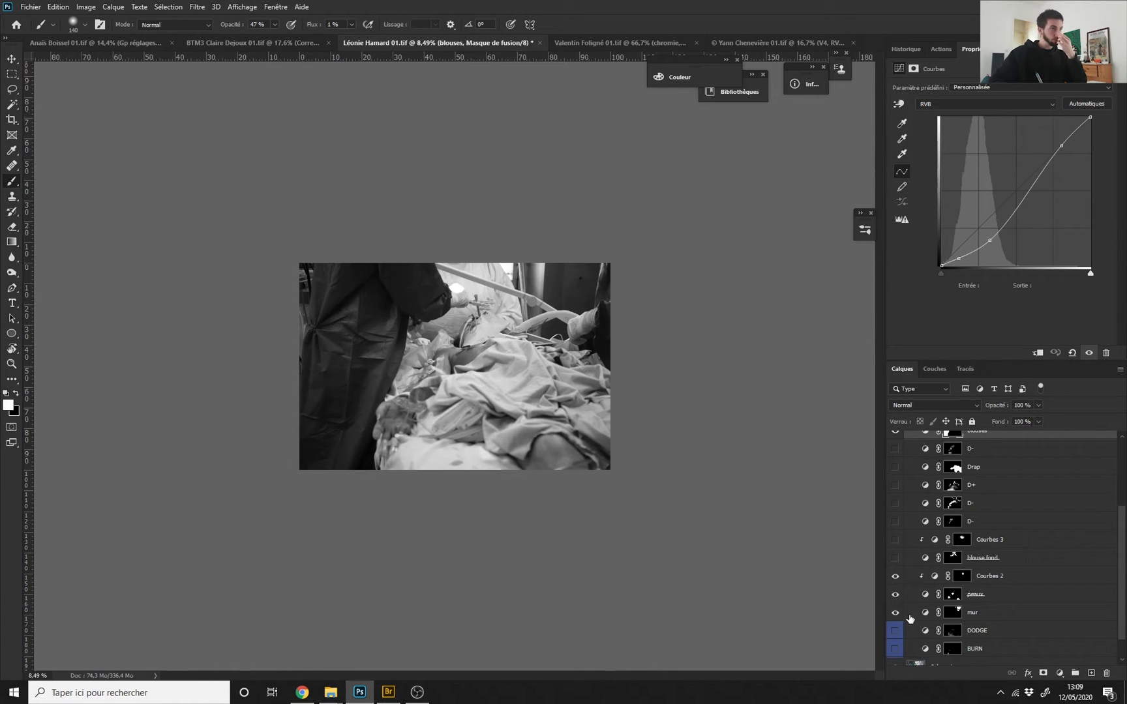
left_click(925, 596)
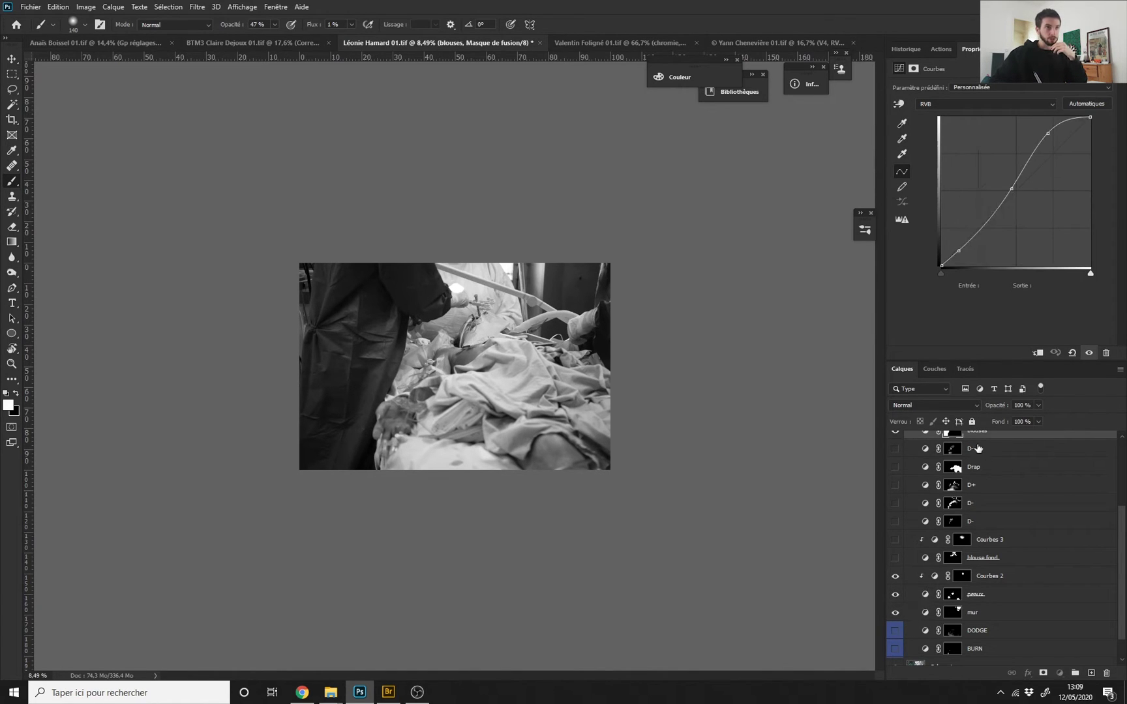
Try darkening the skin by lowering the peaux curve's midpoint to input 142, output 92, and undo the curve changes.
left_click_drag(1050, 138, 1019, 208)
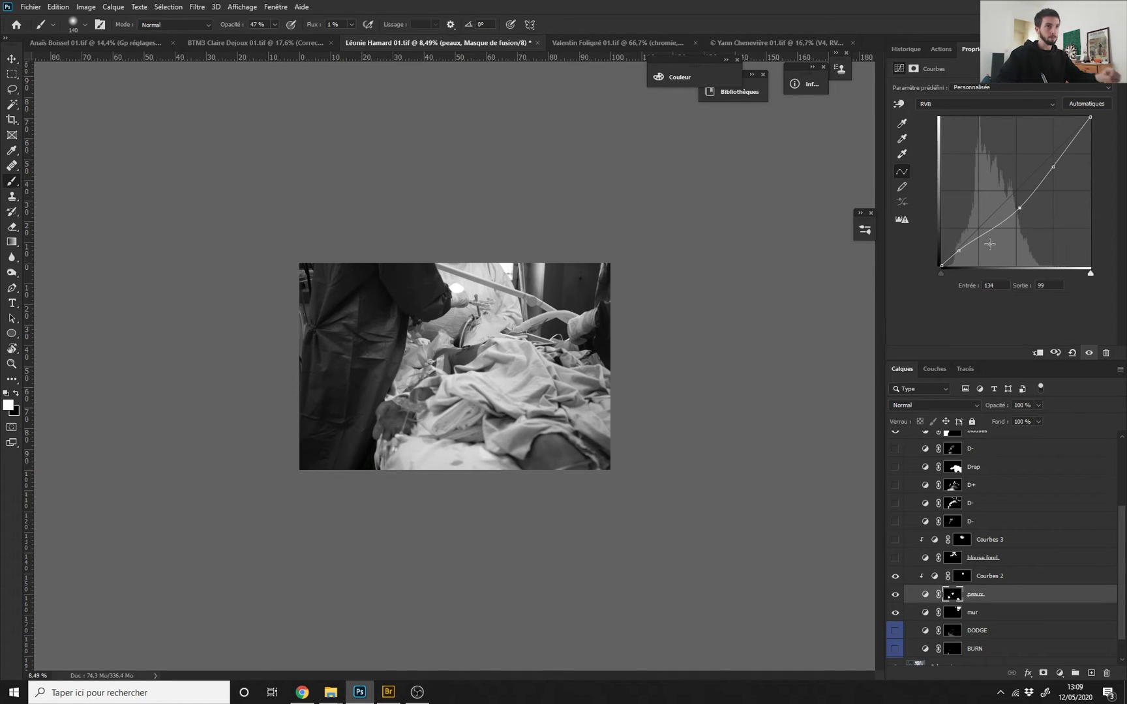
left_click_drag(958, 250, 965, 255)
left_click_drag(1020, 208, 1025, 211)
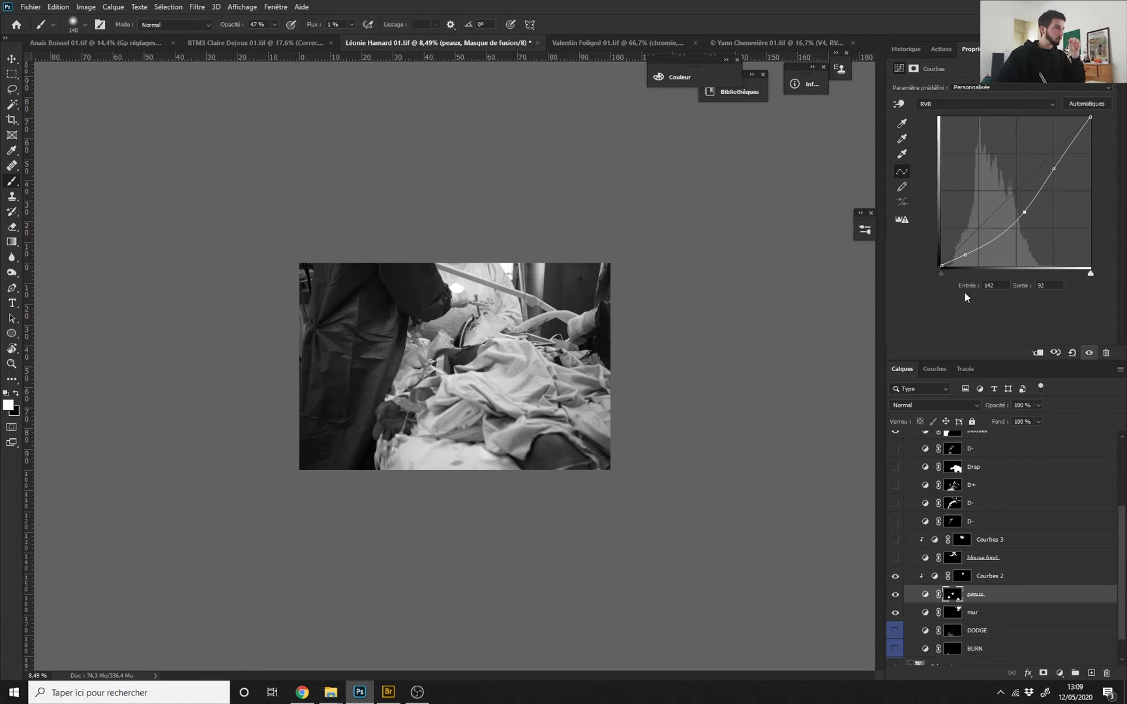
mouse_move(452, 355)
left_mouse_down()
mouse_move(548, 356)
mouse_move(479, 366)
left_mouse_up()
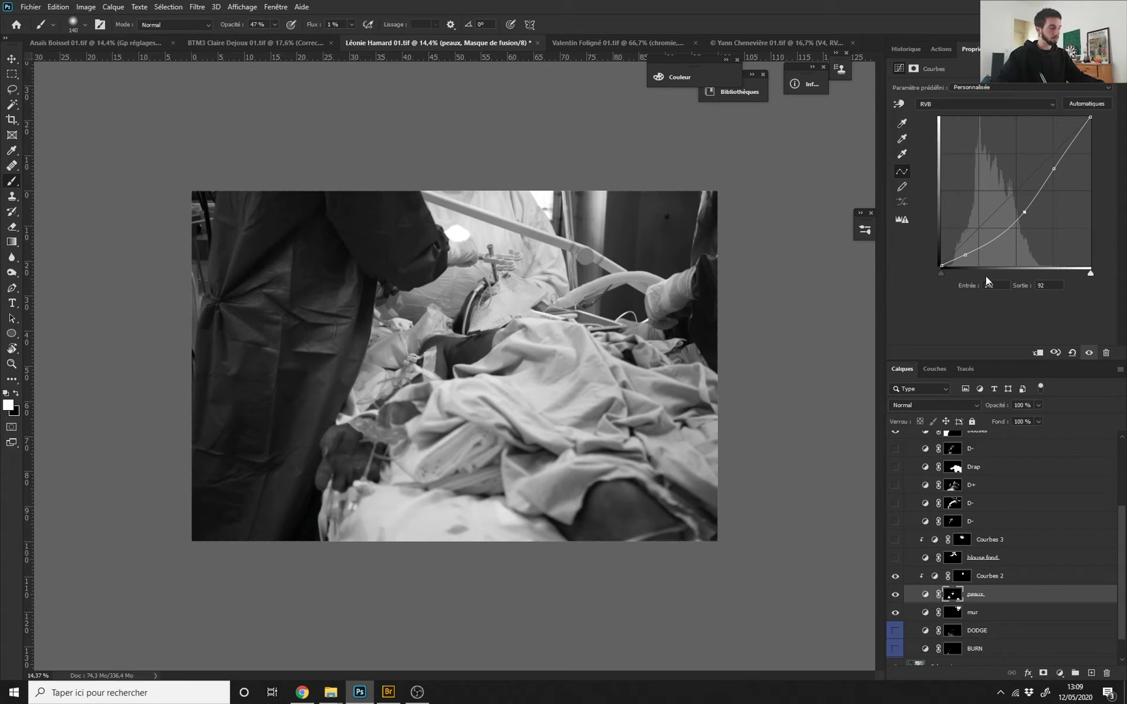
key("ctrl+z")
key("ctrl+z")
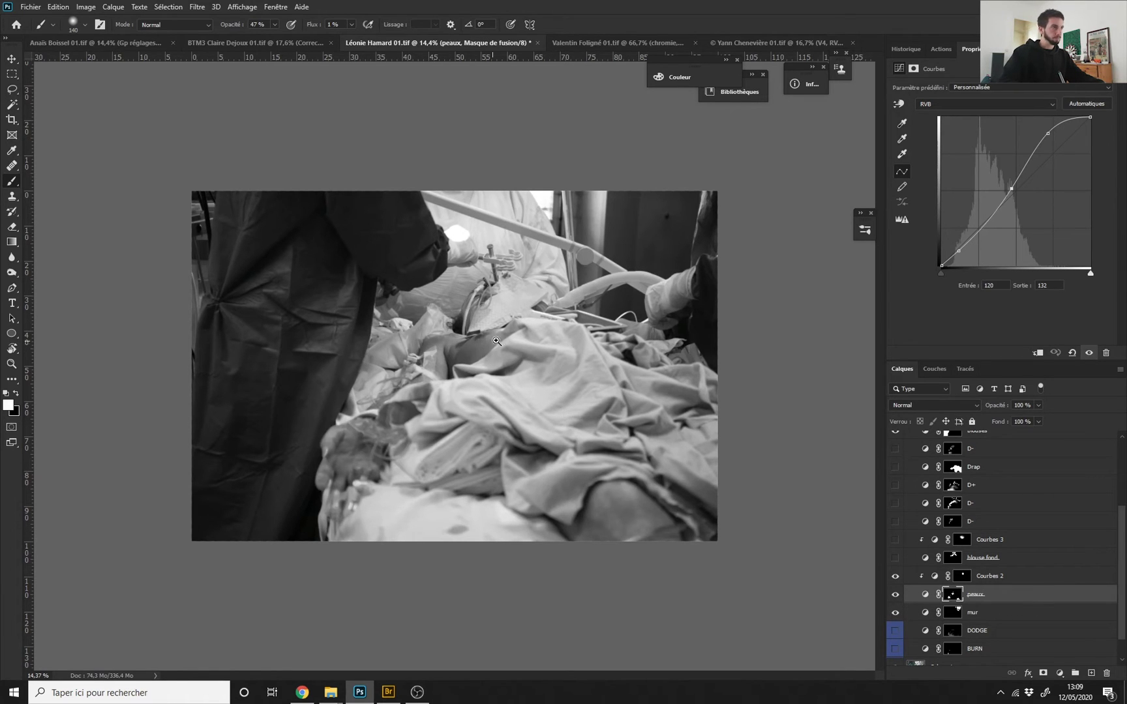
Show the blouse fond layer and its clipped Courbes 3 layer.
scroll(496, 342, "down", 2)
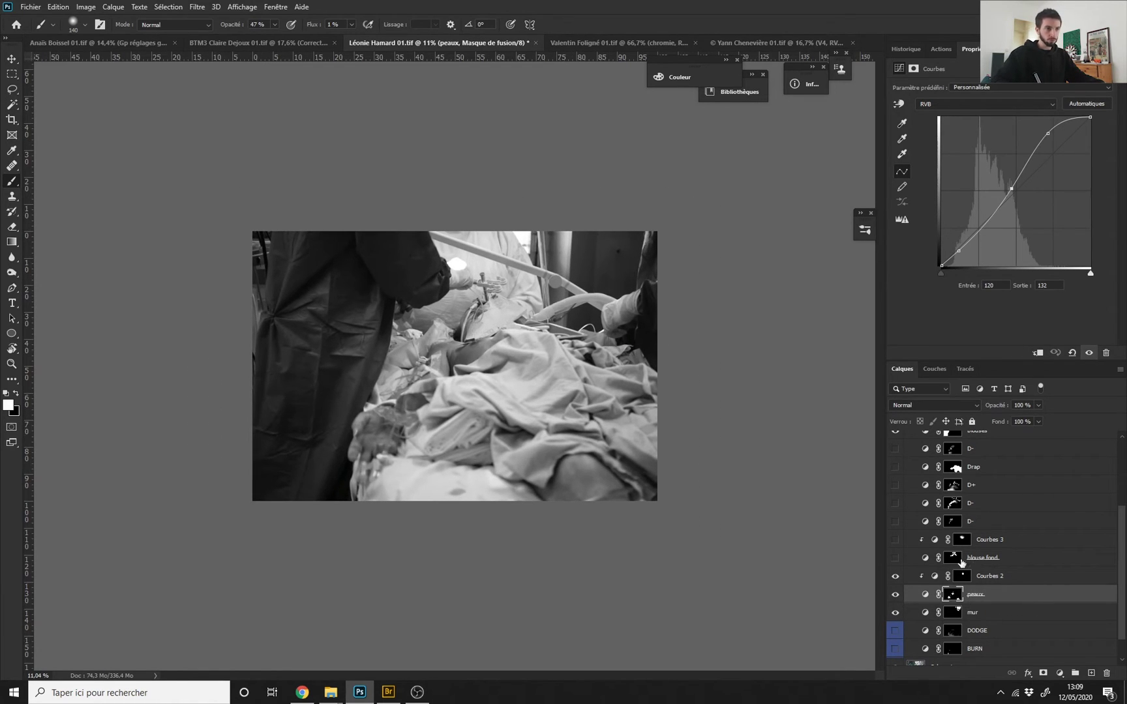
left_click_drag(895, 559, 895, 539)
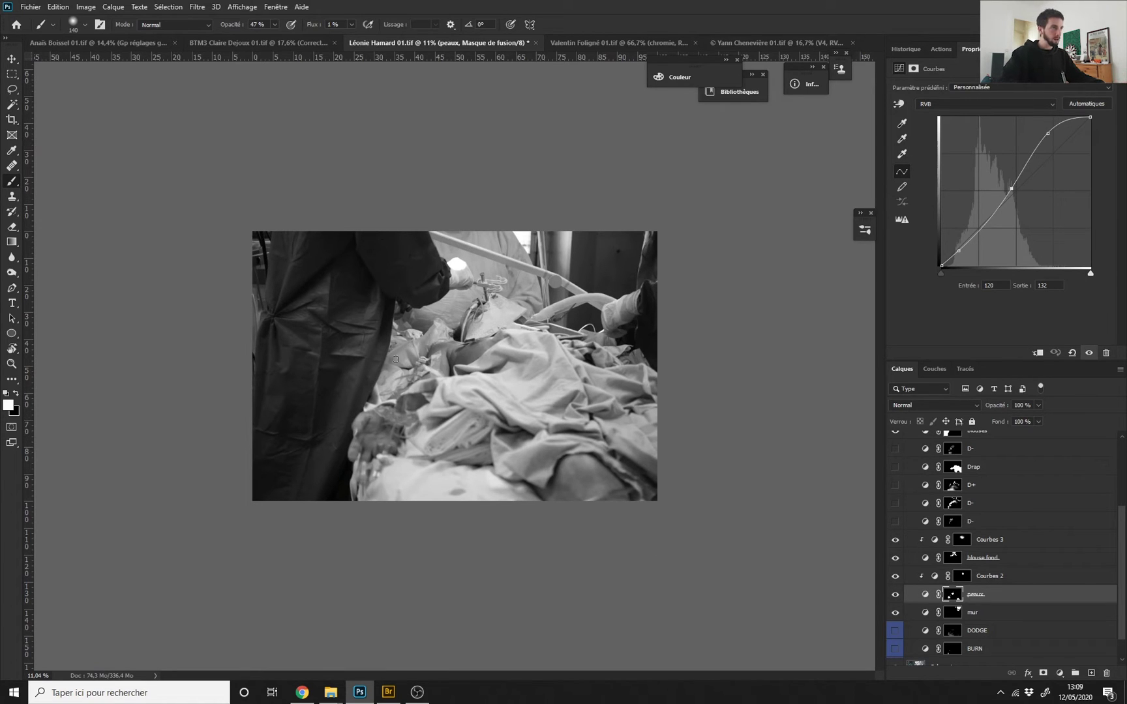
Compare the photo with and without the peaux layer at a reduced view size.
scroll(406, 415, "down", 2)
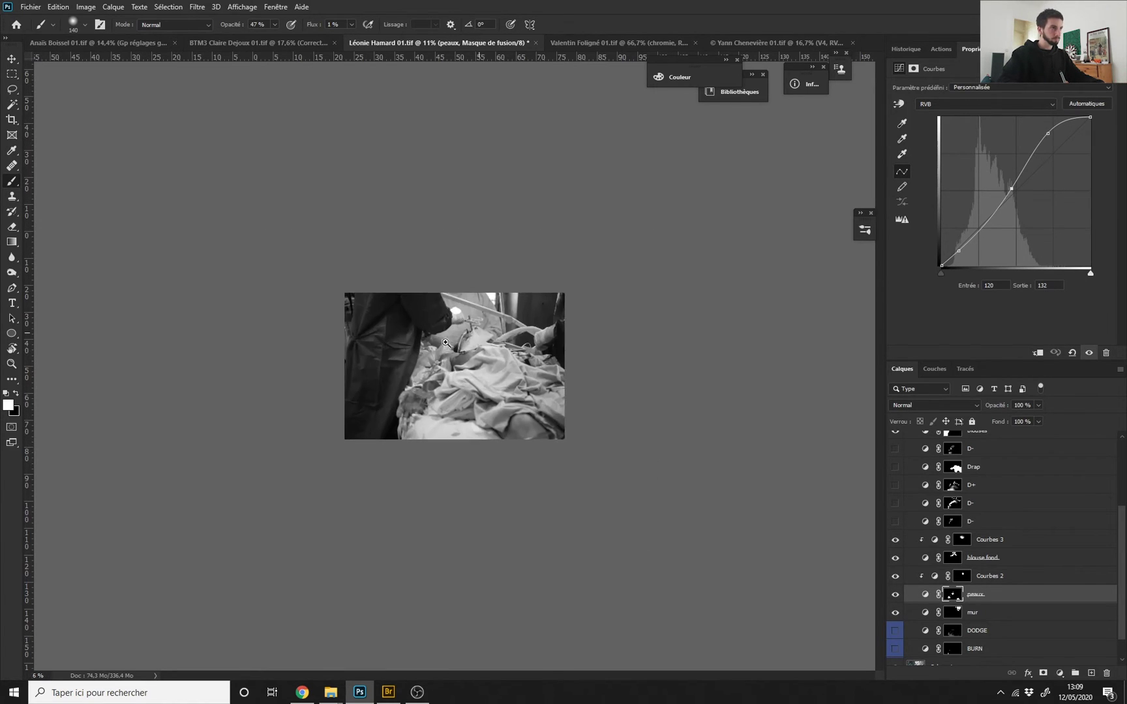
left_click(896, 595)
left_click(895, 594)
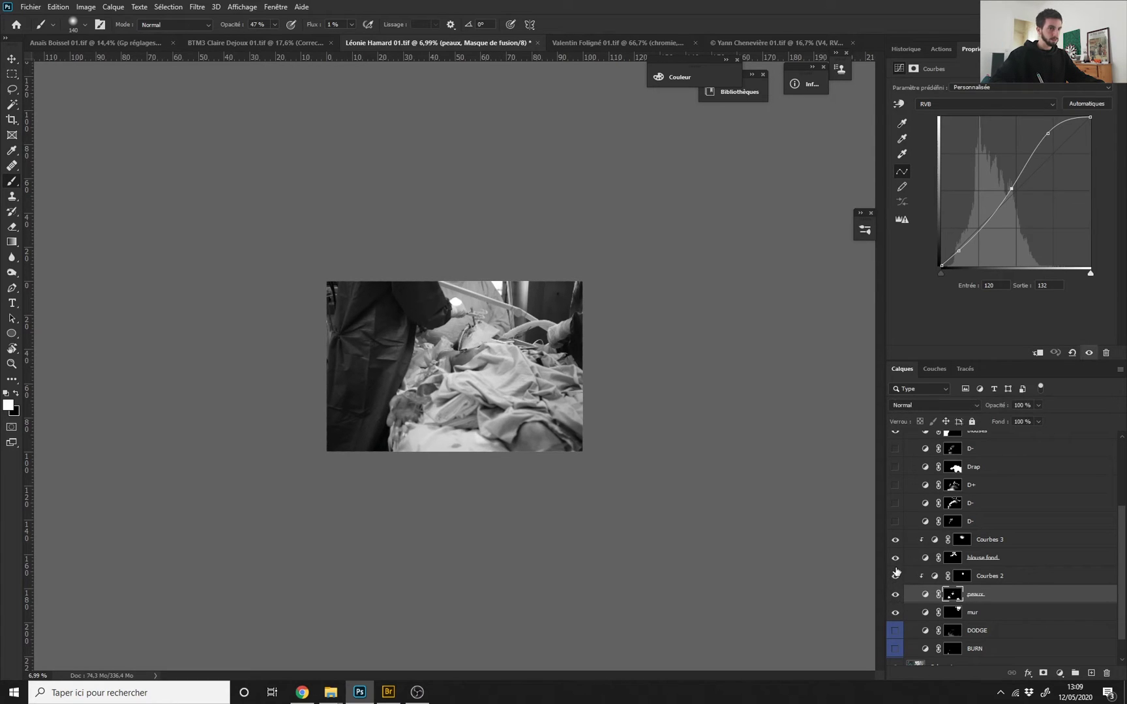
Compare the photo with and without the blouse fond layer, at a reduced size and at a closer view.
left_click(896, 558)
left_click(896, 559)
left_click(896, 560)
left_click(896, 560)
left_click(896, 561)
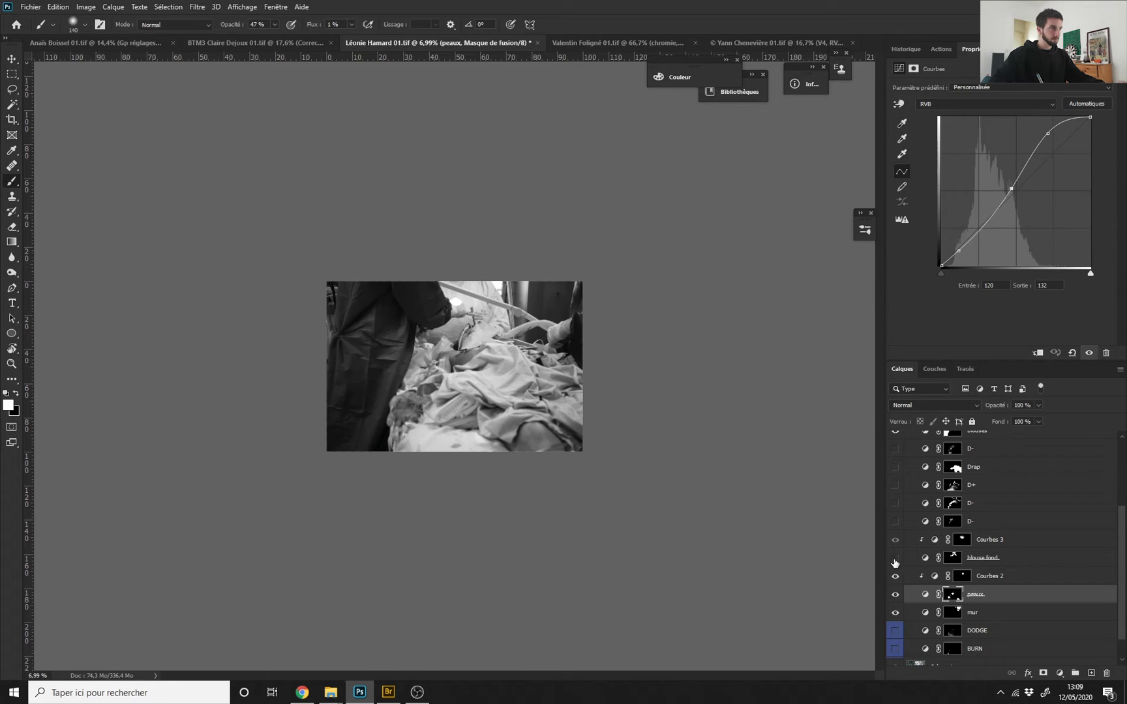
left_click(897, 562)
left_click(896, 563)
left_click(896, 562)
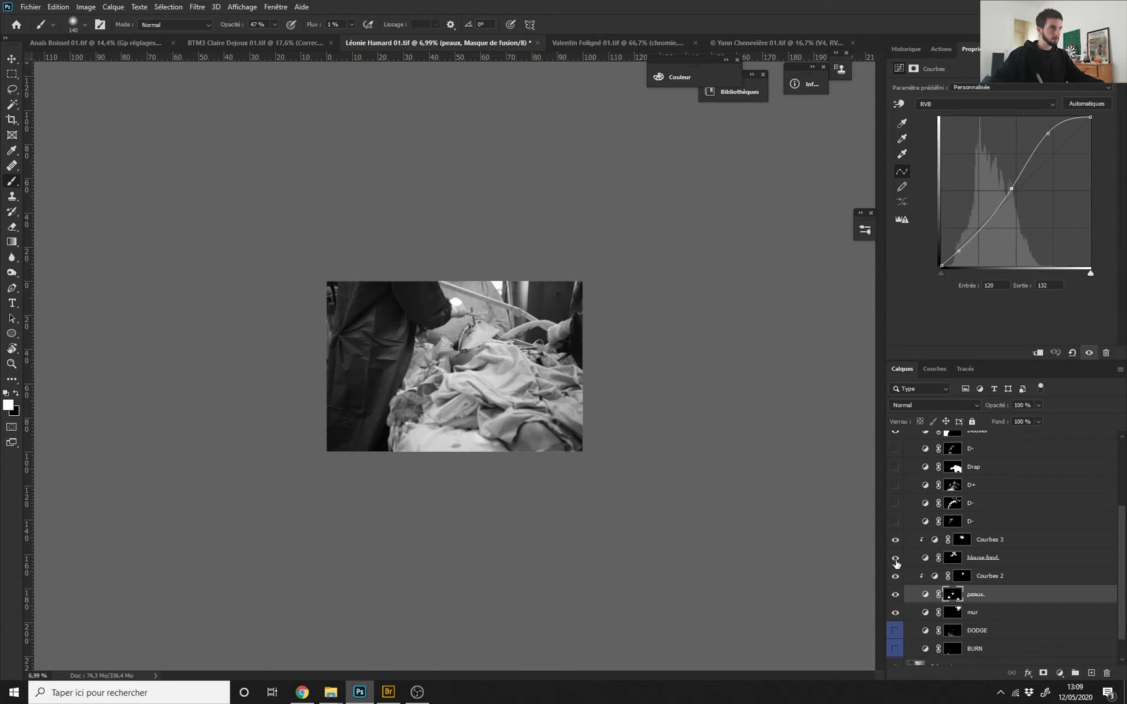
scroll(500, 307, "up", 3)
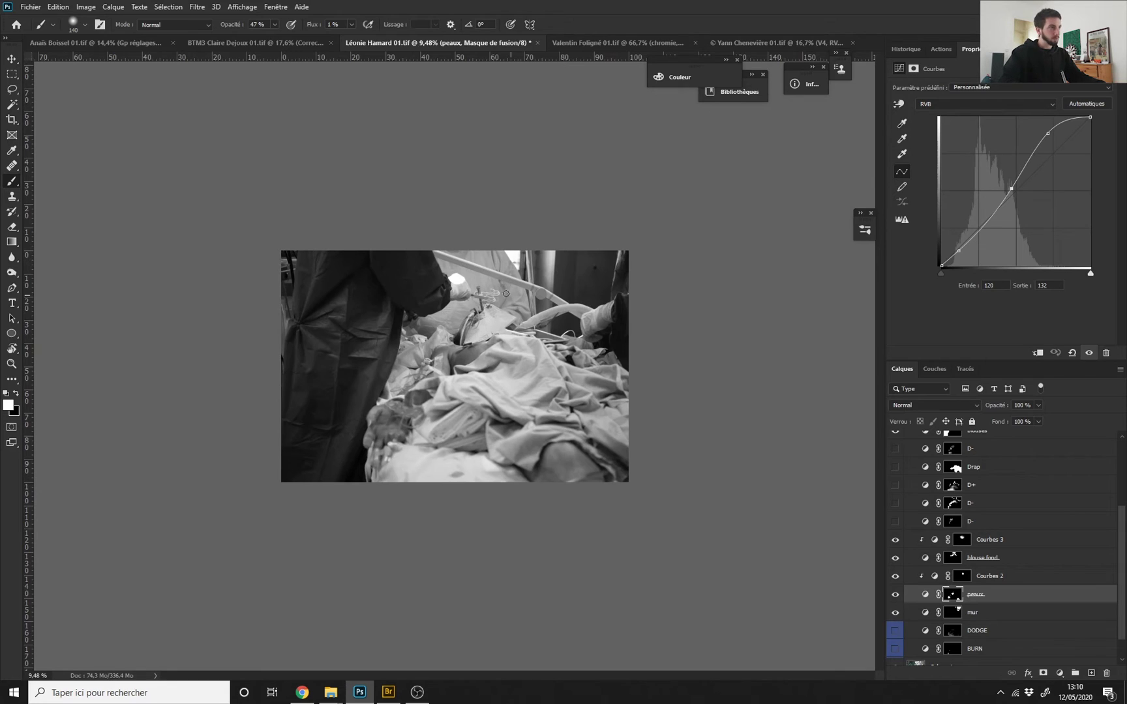
scroll(491, 288, "up", 2)
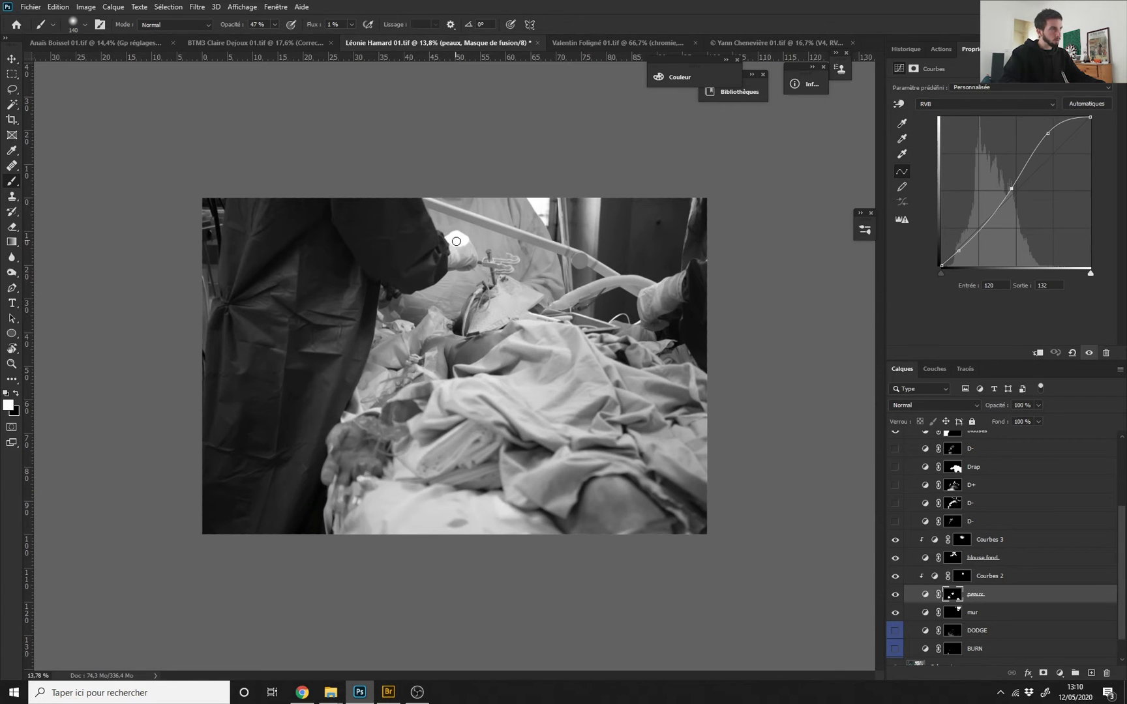
left_click(895, 559)
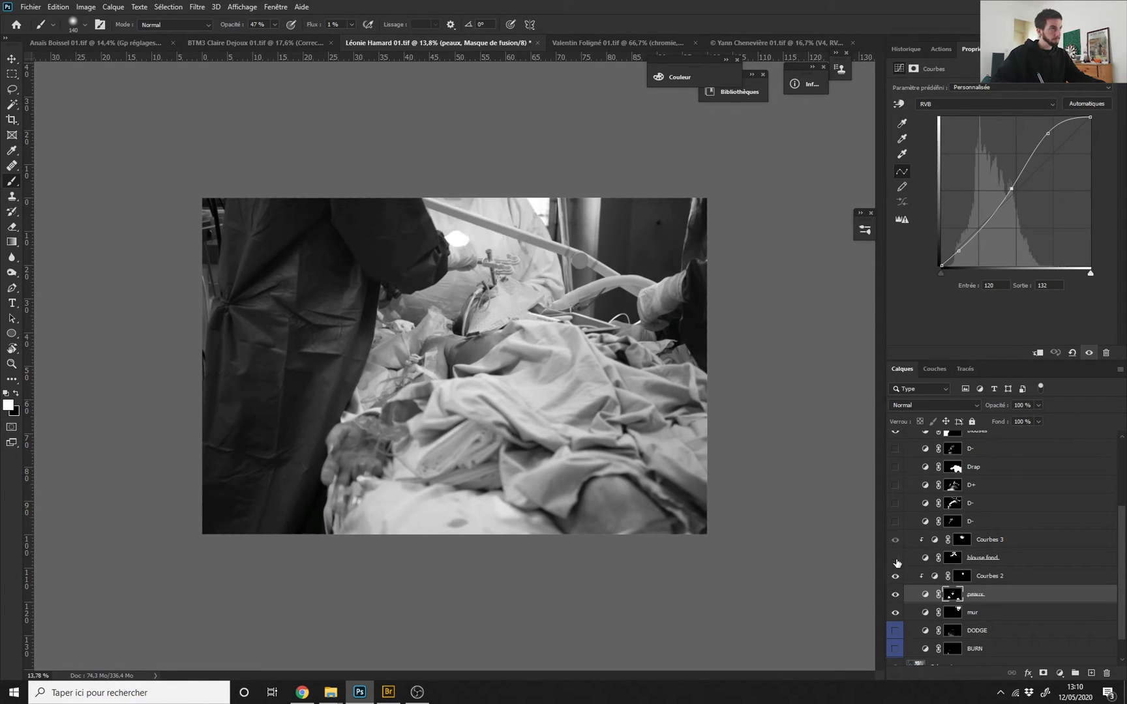
left_click(896, 559)
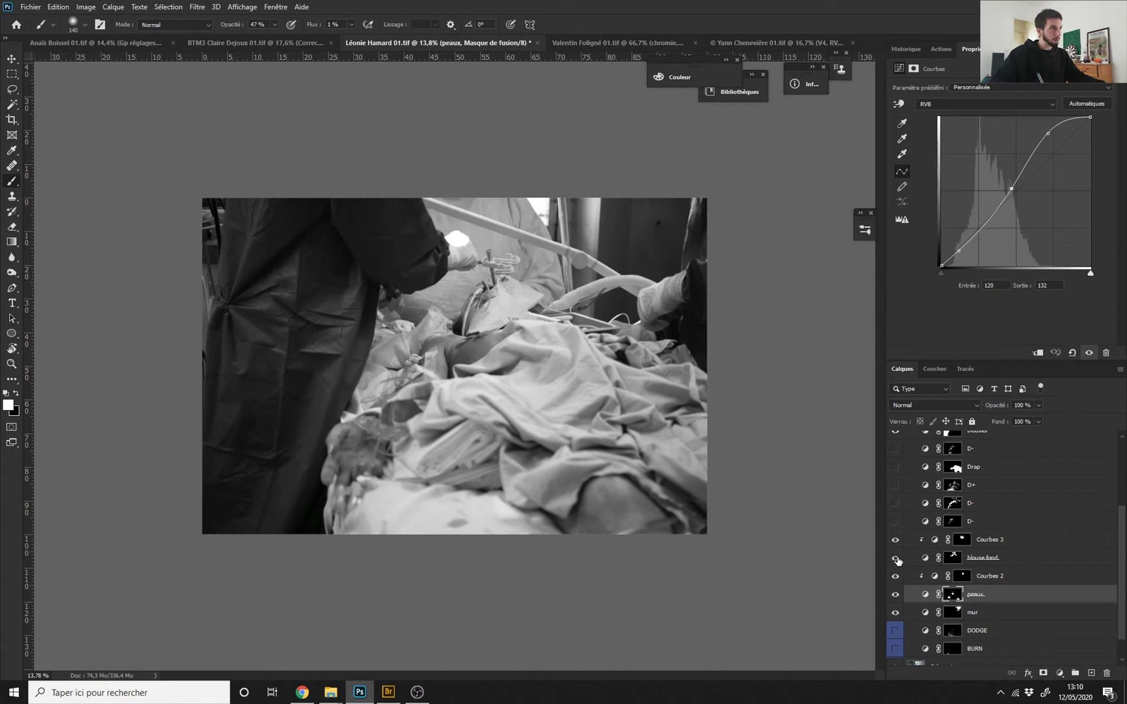
left_click(896, 559)
left_click(895, 559)
Show the Drap layer and open its curve settings.
left_click(991, 526)
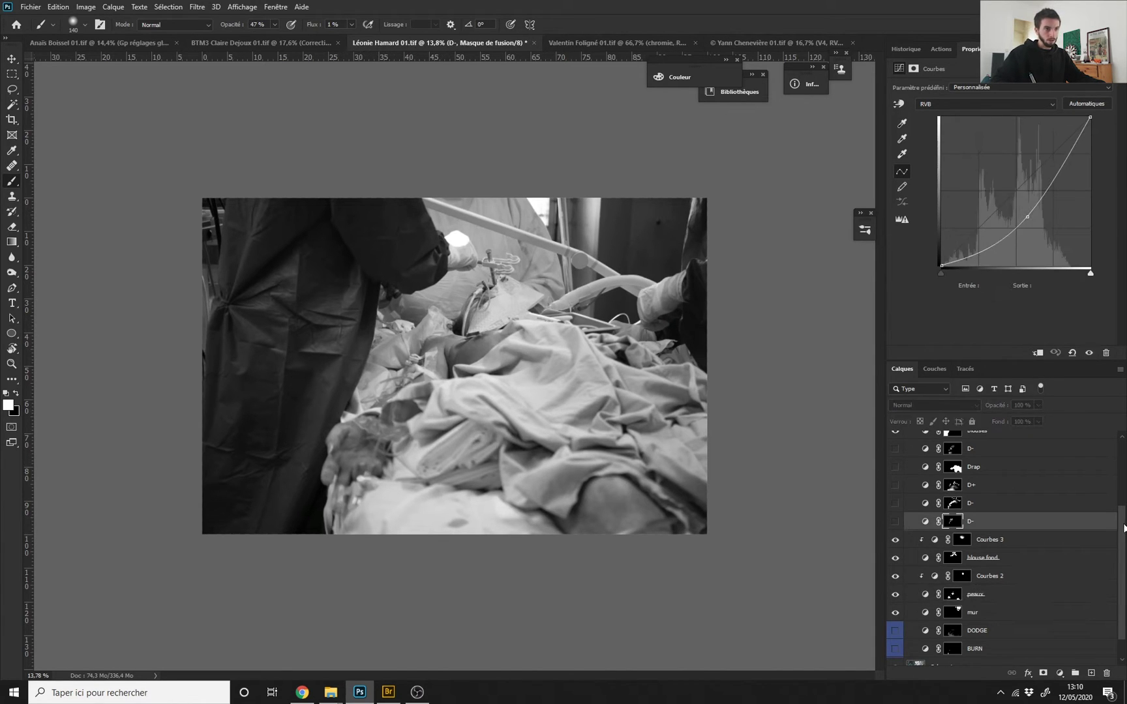
left_click_drag(1124, 529, 1121, 512)
left_click_drag(529, 414, 480, 421)
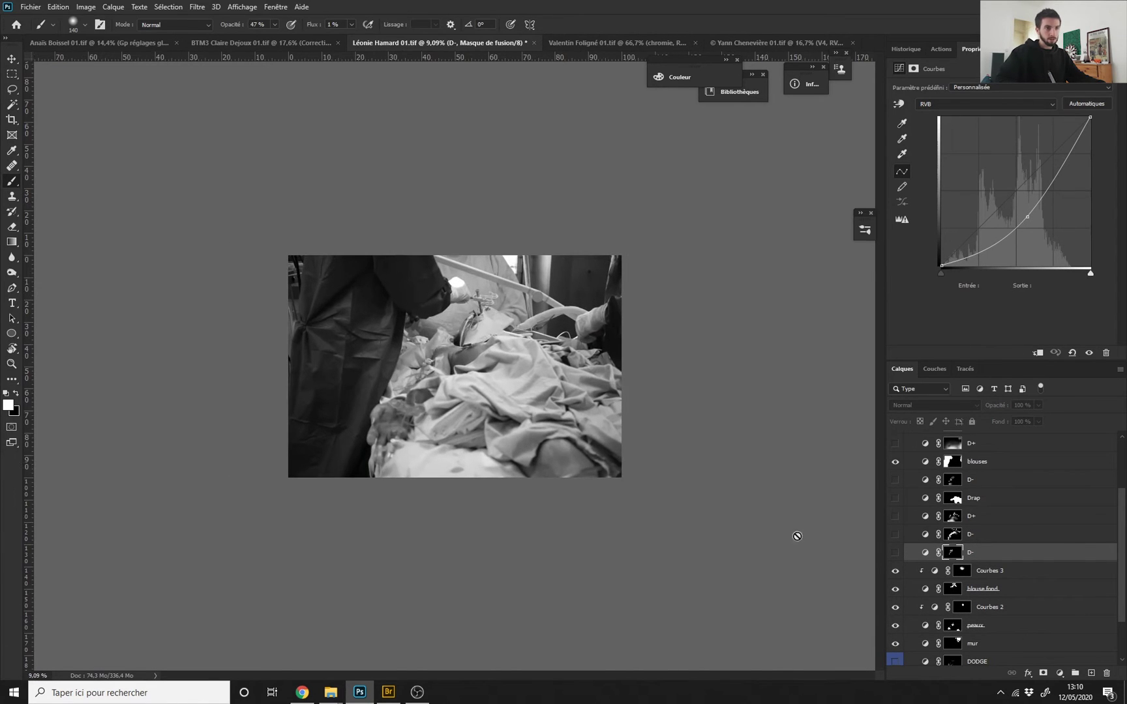
left_click(983, 501)
left_click(895, 499)
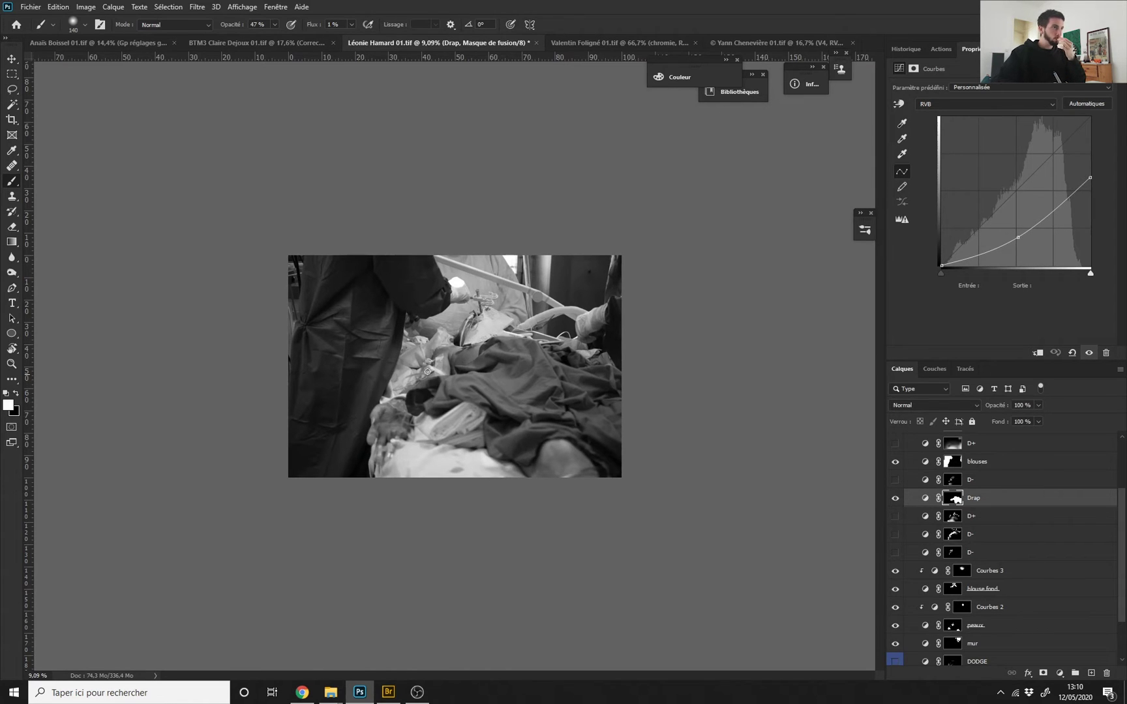
Check the Drap layer's effect on the sheet by comparing the photo with and without it at several view sizes.
scroll(495, 422, "up", 2)
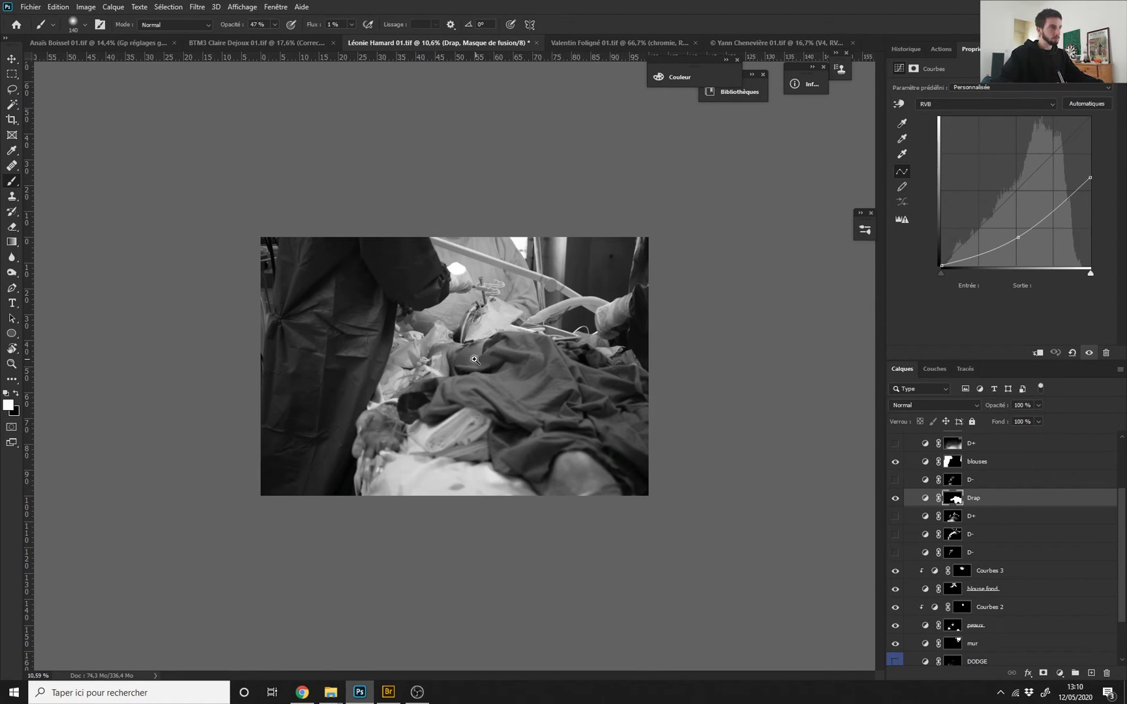
scroll(486, 371, "up", 2)
left_click(895, 498)
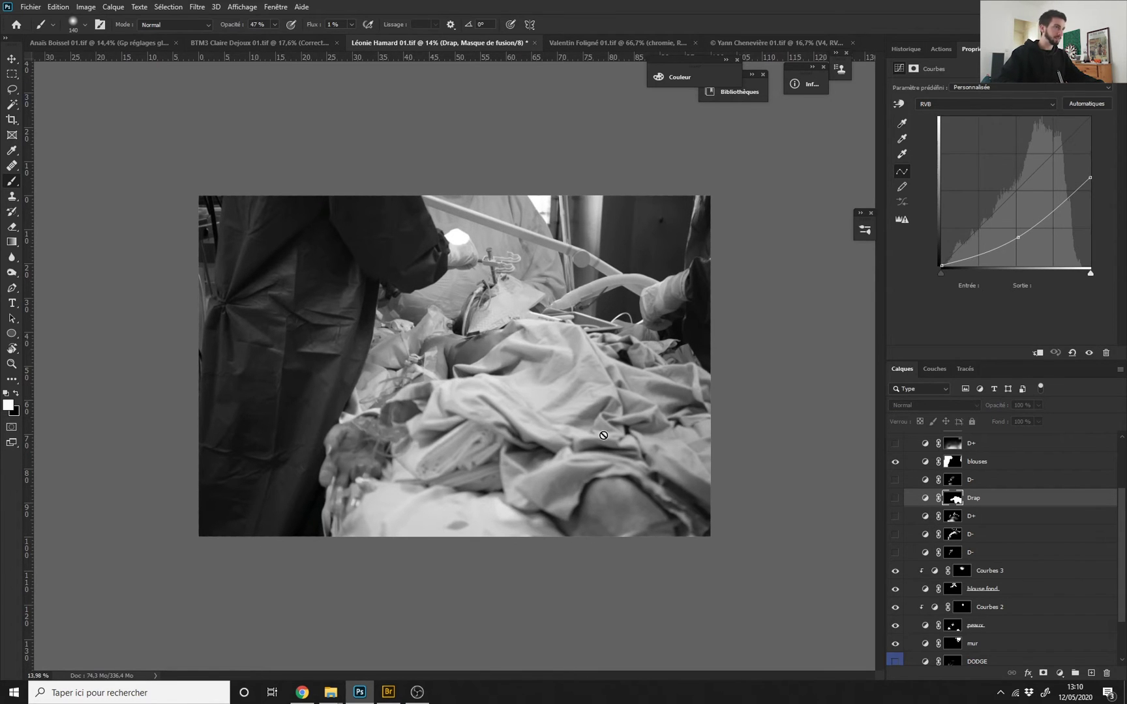
scroll(560, 396, "down", 5)
scroll(495, 409, "down", 1)
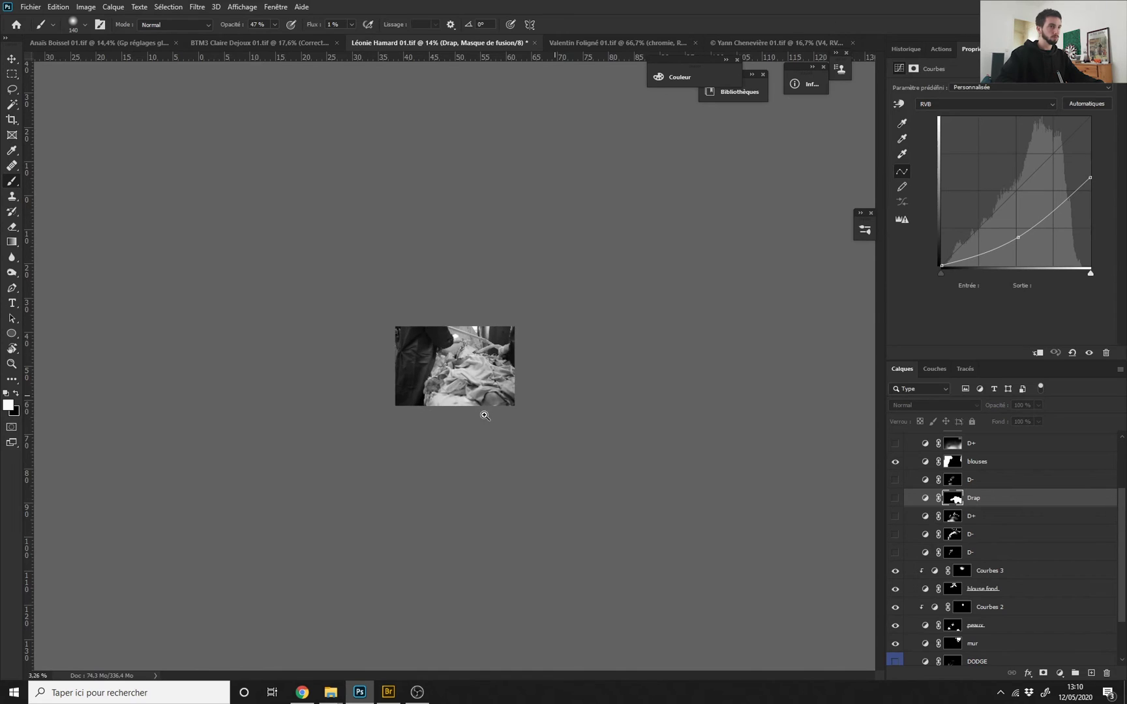
left_click(895, 499)
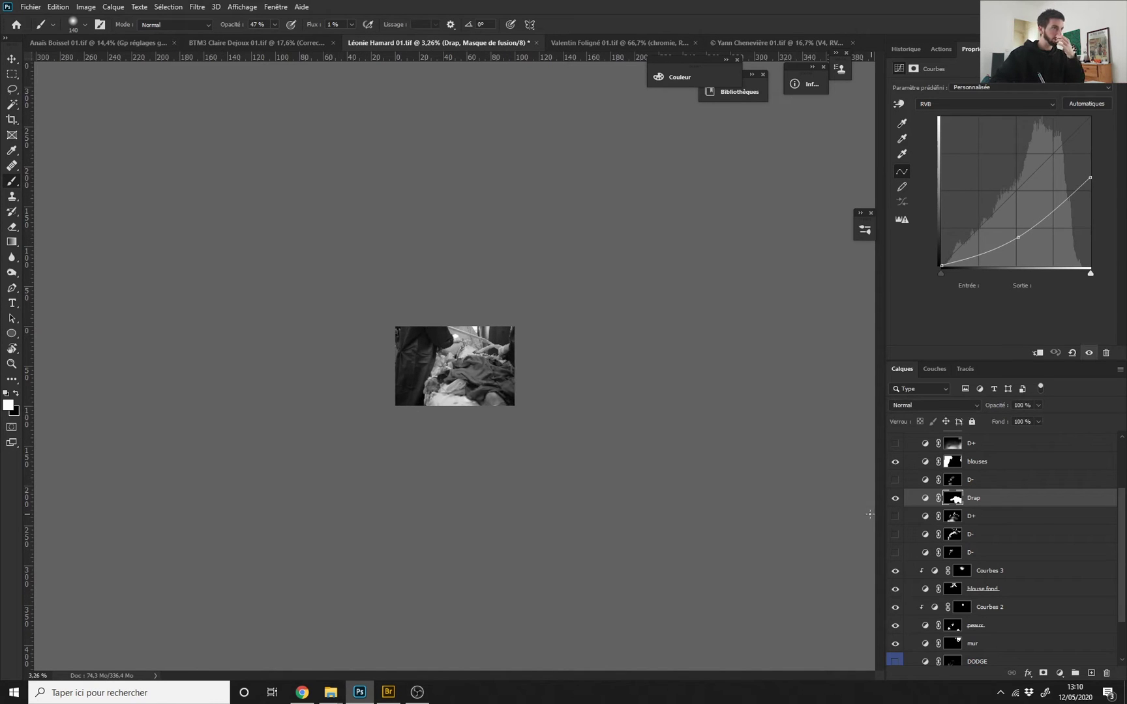
scroll(555, 390, "up", 2)
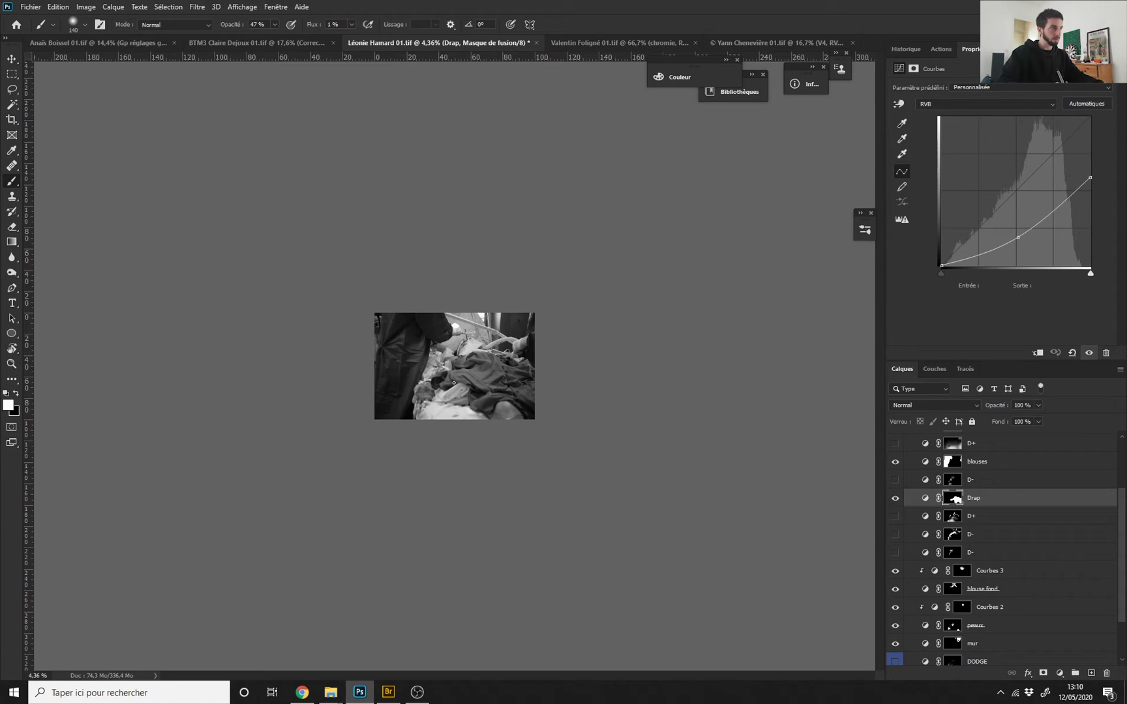
scroll(469, 361, "up", 2)
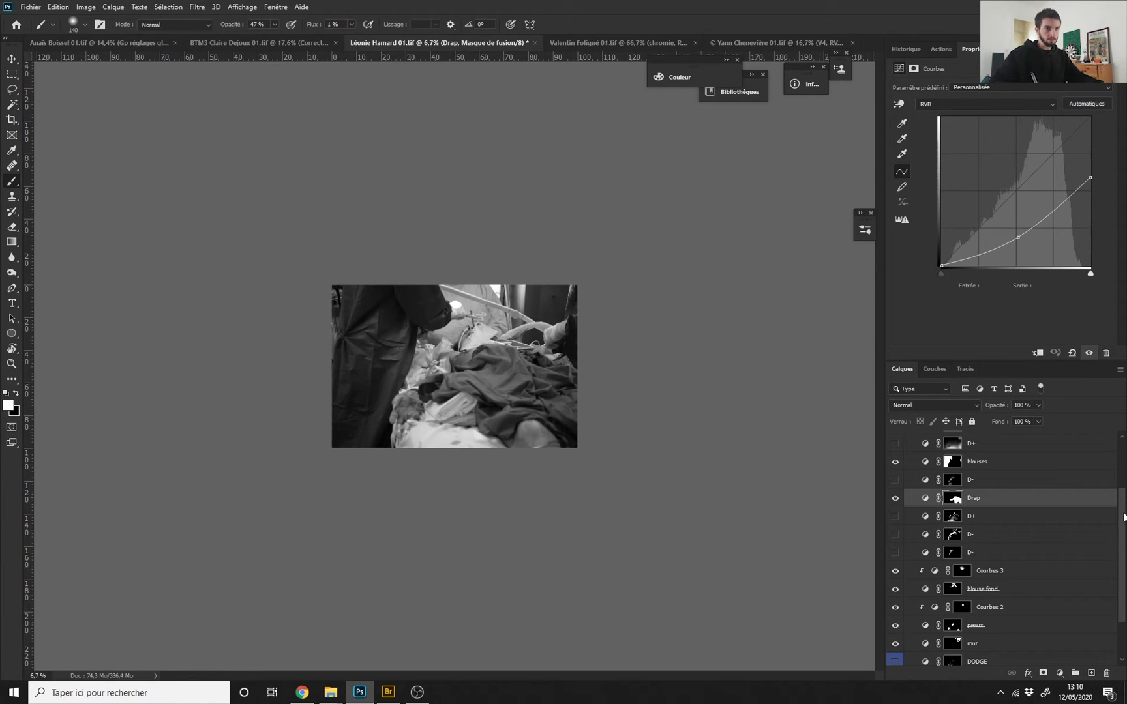
Show the Courbes 4 layer with its curve settings, and show the Luminosité/Contraste 1 layer.
left_click_drag(1122, 522, 1122, 488)
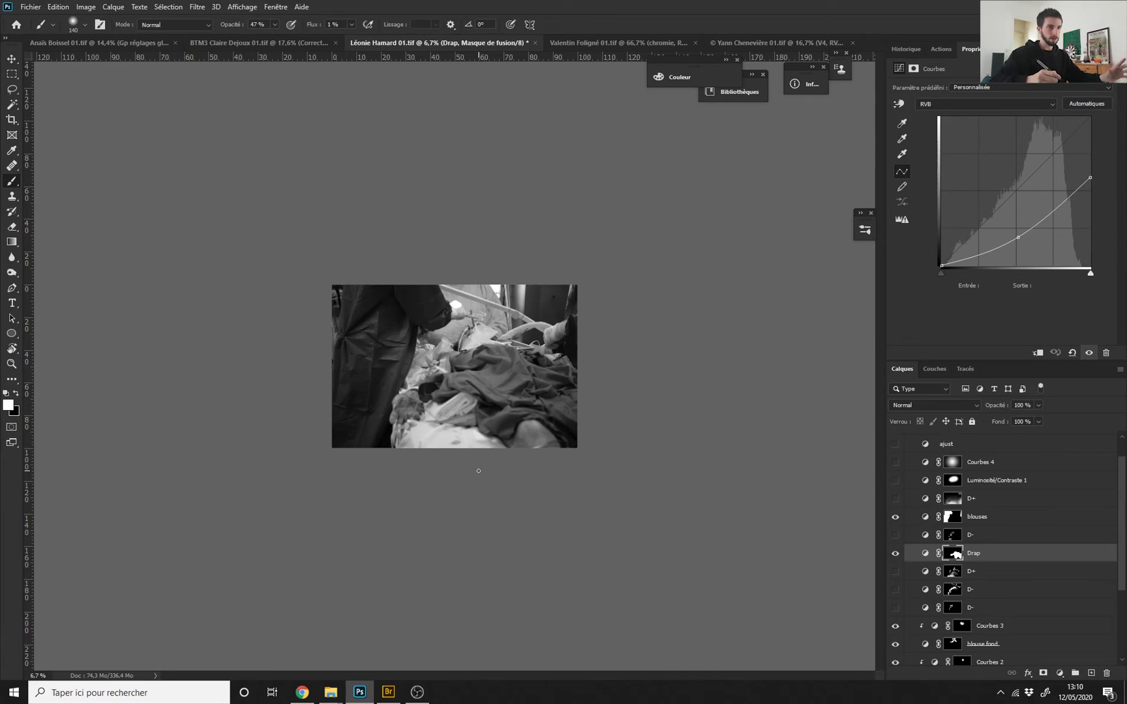
left_click(895, 462)
scroll(722, 428, "up", 2)
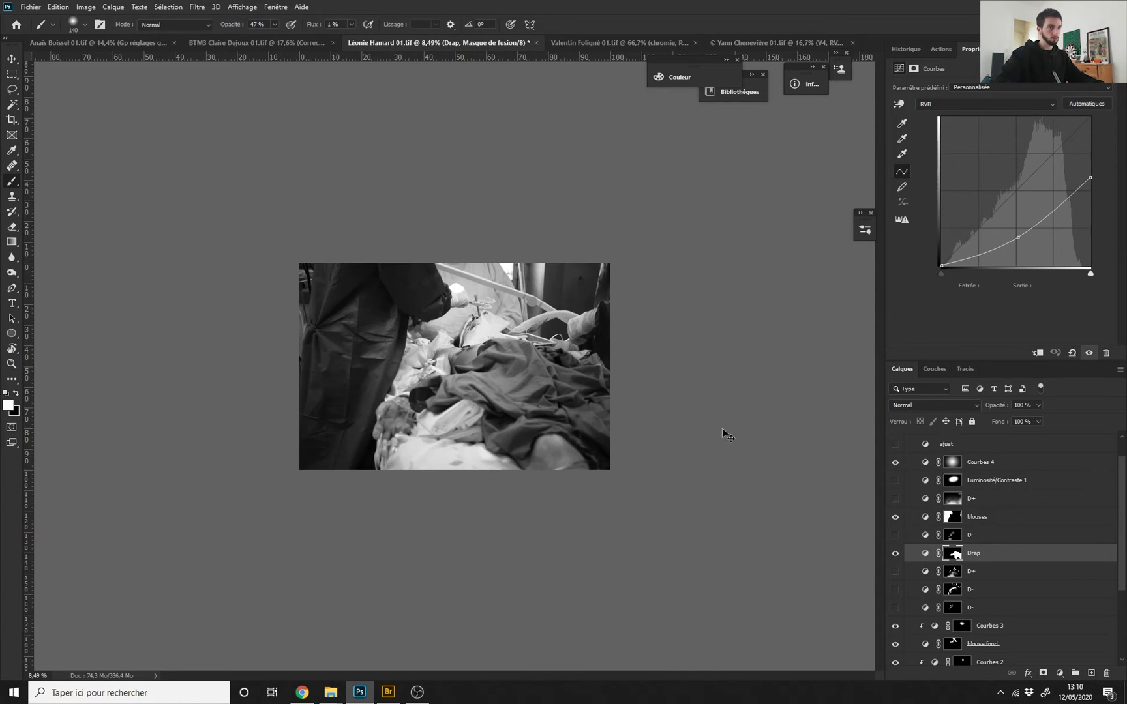
left_click(977, 463)
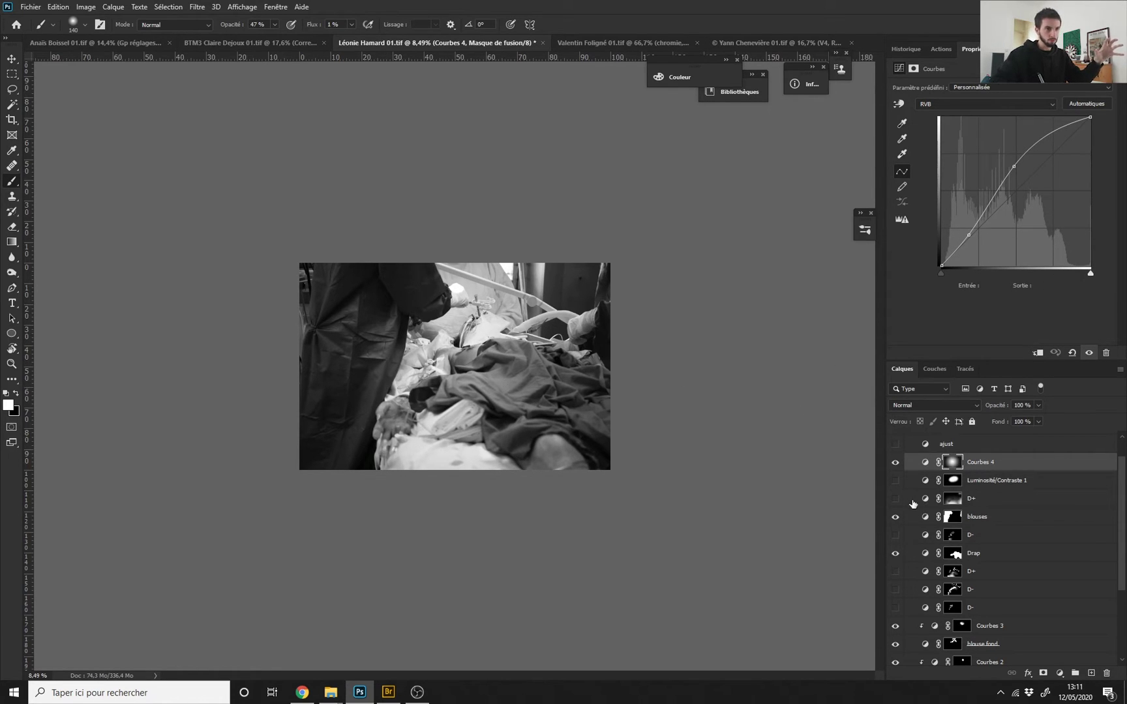
left_click(897, 483)
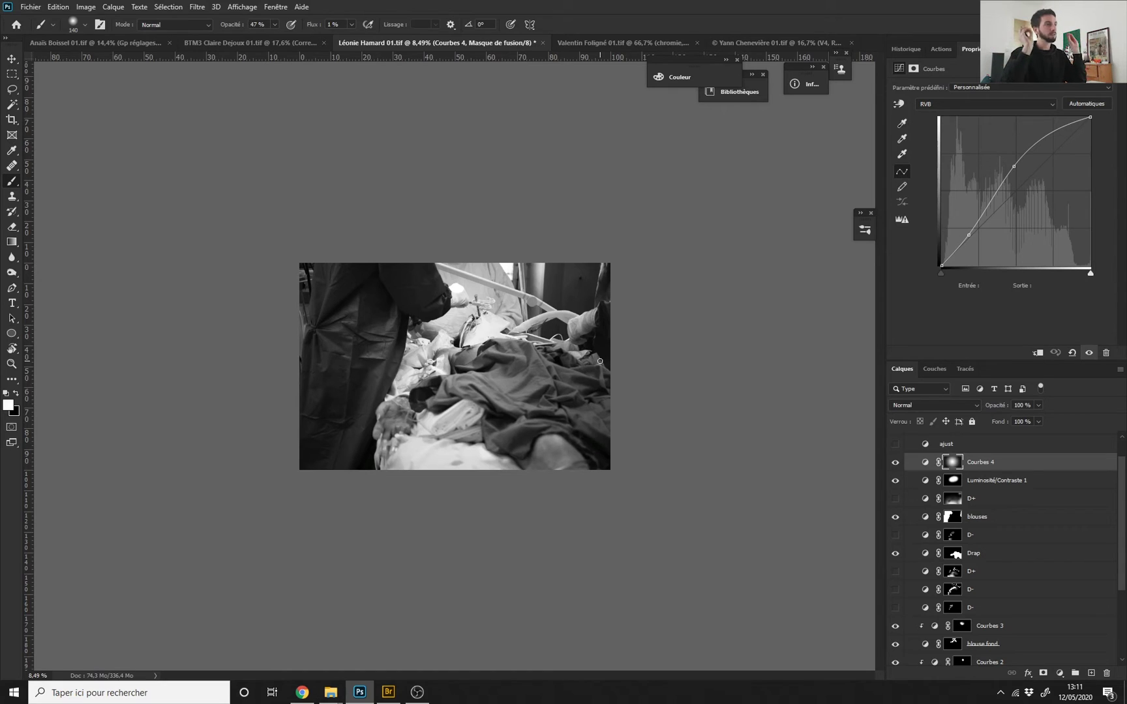
Show the D+ layer directly above the blouses layer.
left_click(895, 499)
left_click(896, 500)
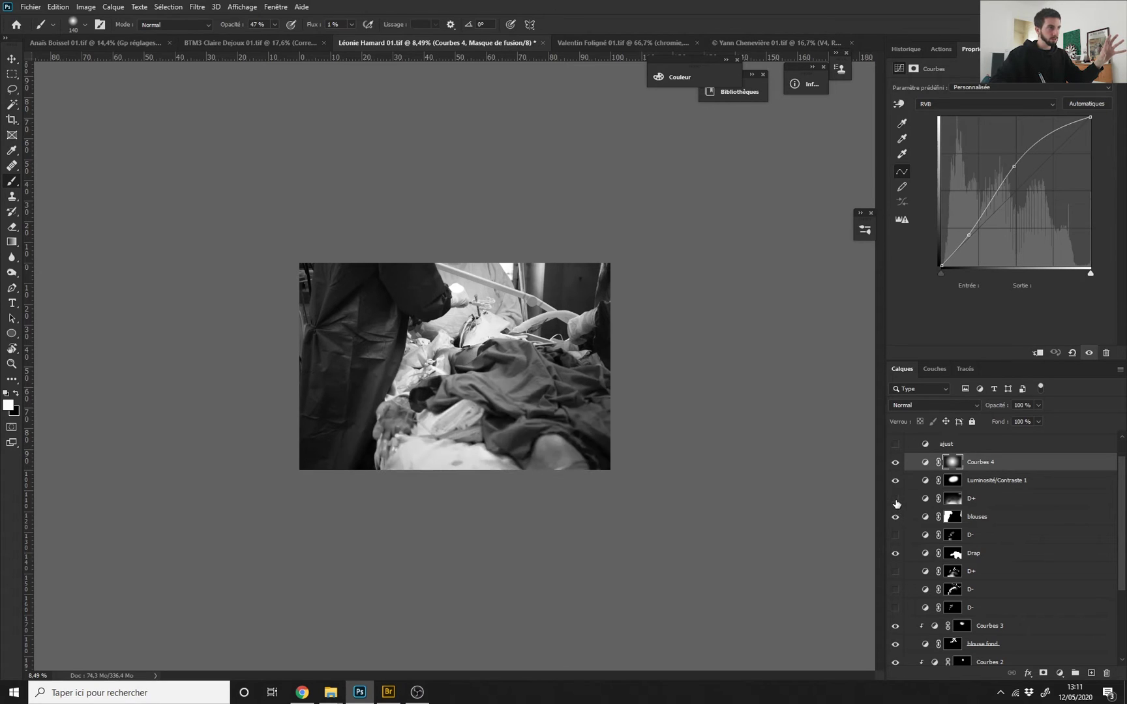
left_click(895, 499)
Inspect the mask of the D+ layer above blouses on its own, and look at the layer's curve settings.
left_click(952, 503, "alt")
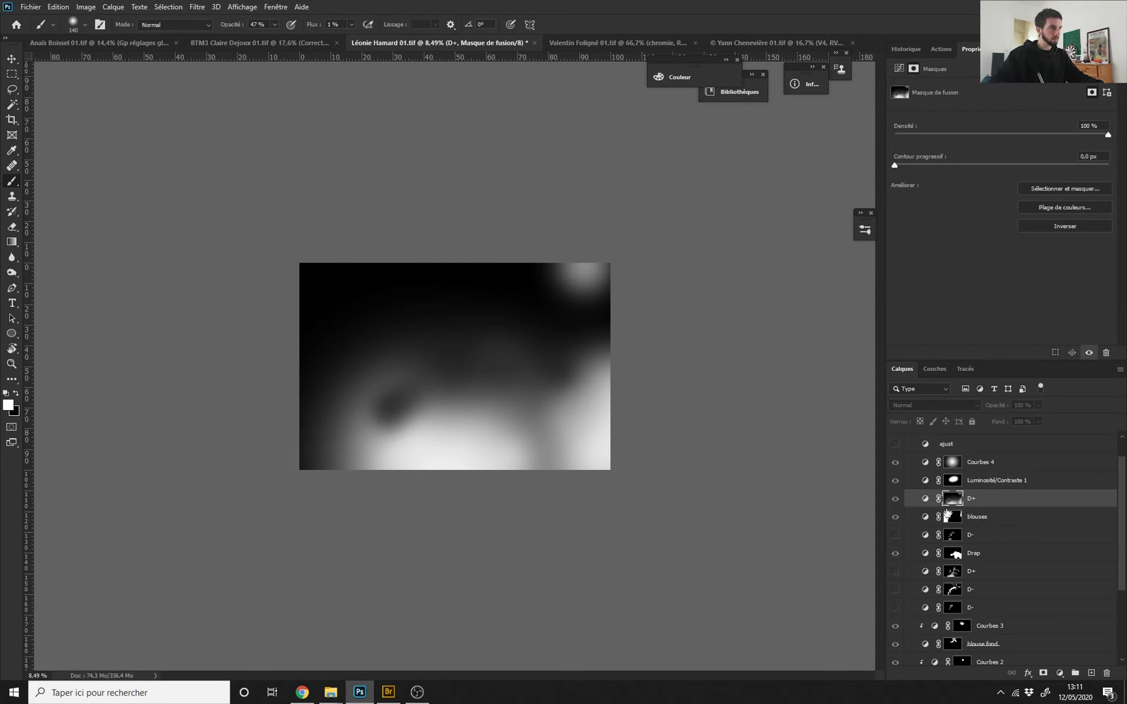
left_click(949, 508, "alt")
left_click(957, 499, "alt")
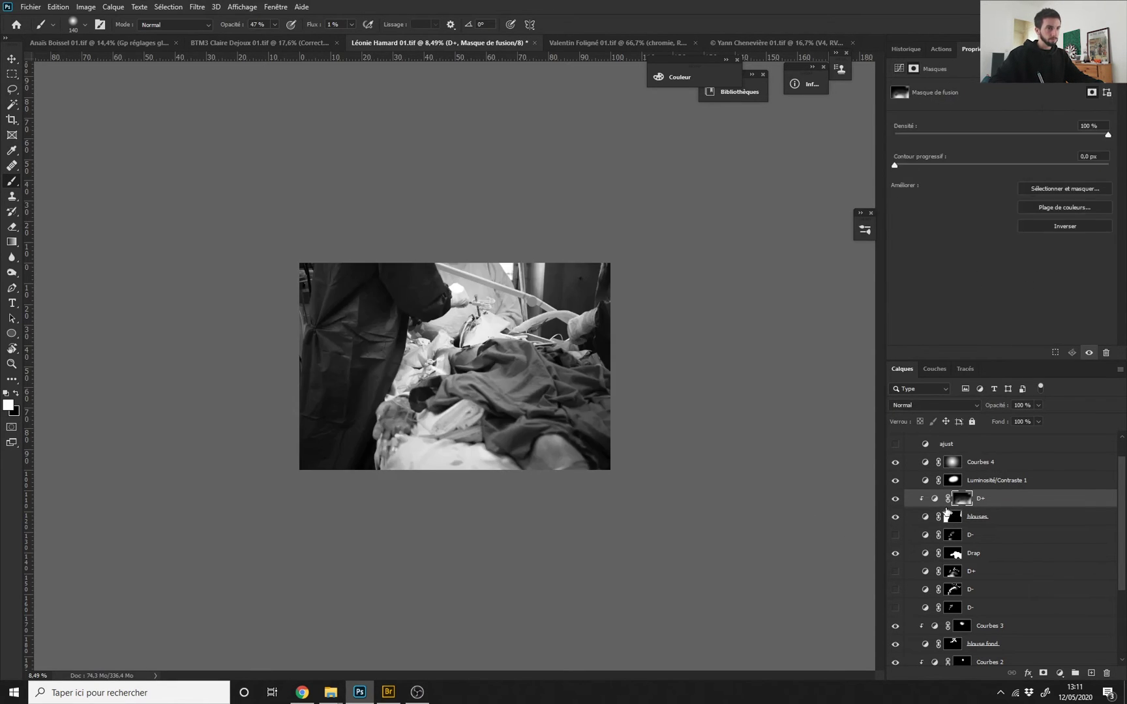
left_click(936, 503)
left_click(959, 508, "alt")
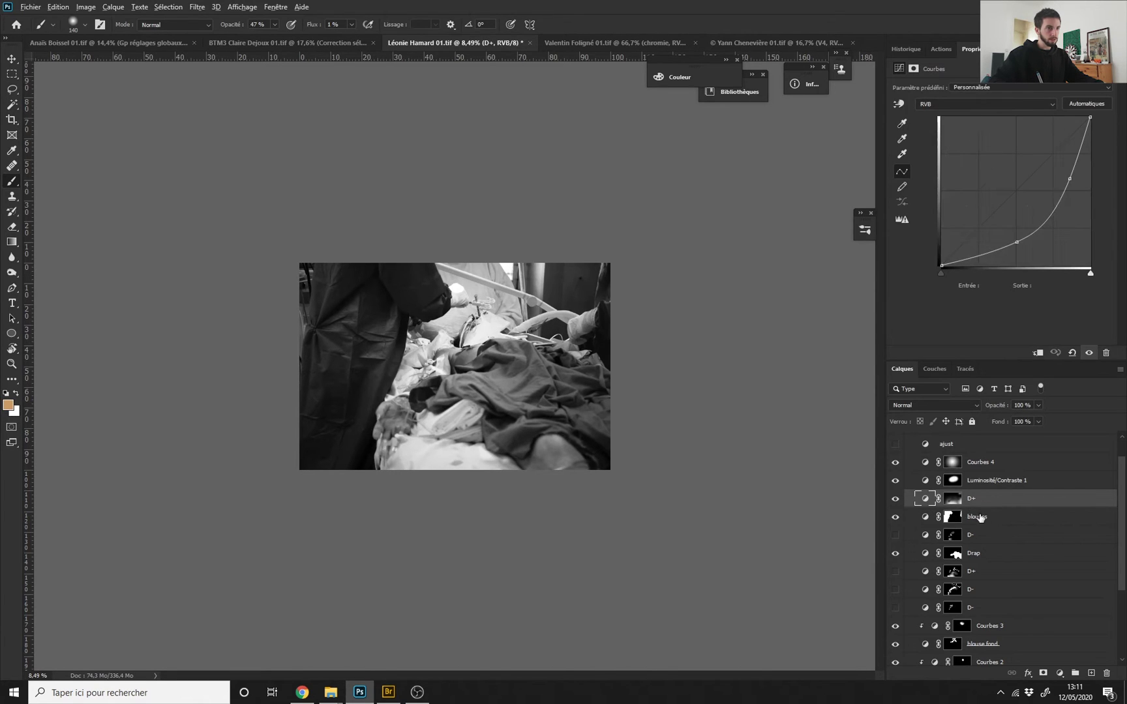
left_click(958, 503)
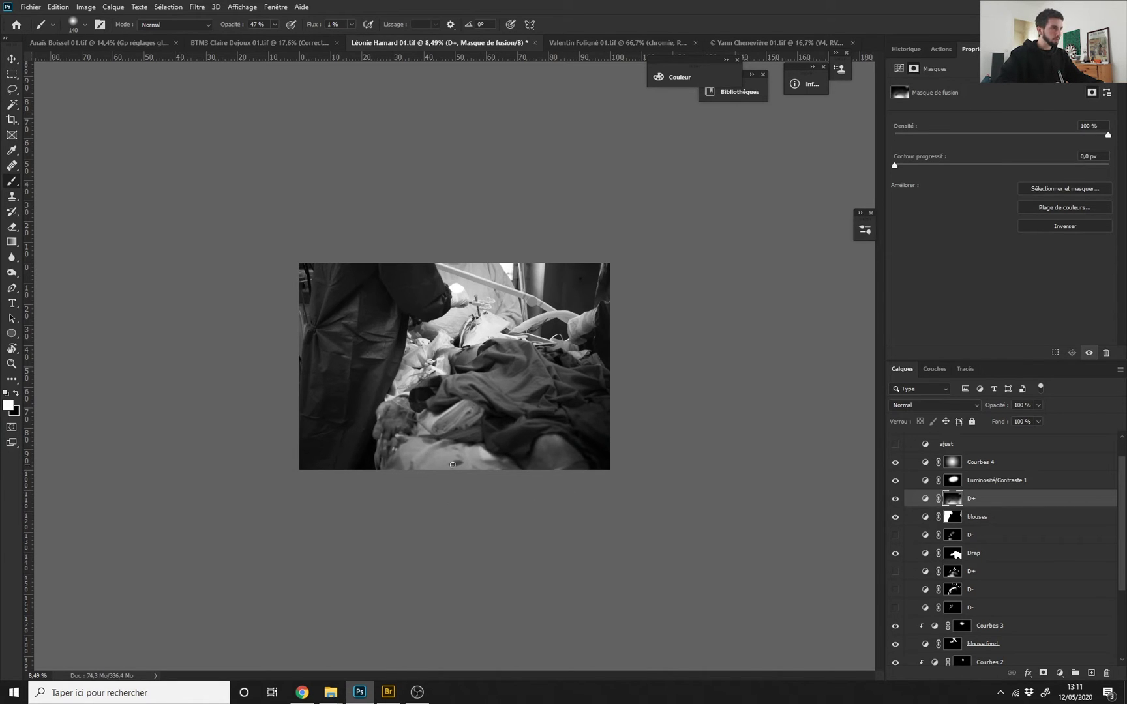
Show the D- layer directly above the Drap layer and compare the photo with and without it.
scroll(500, 336, "up", 3)
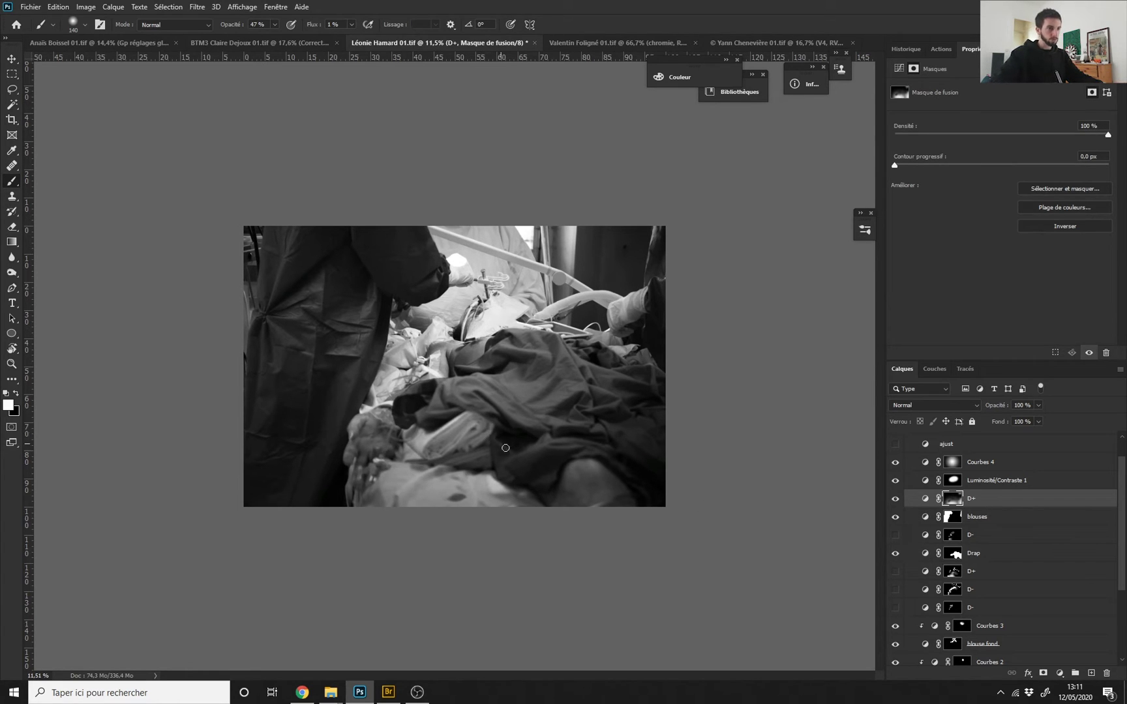
scroll(521, 396, "down", 1)
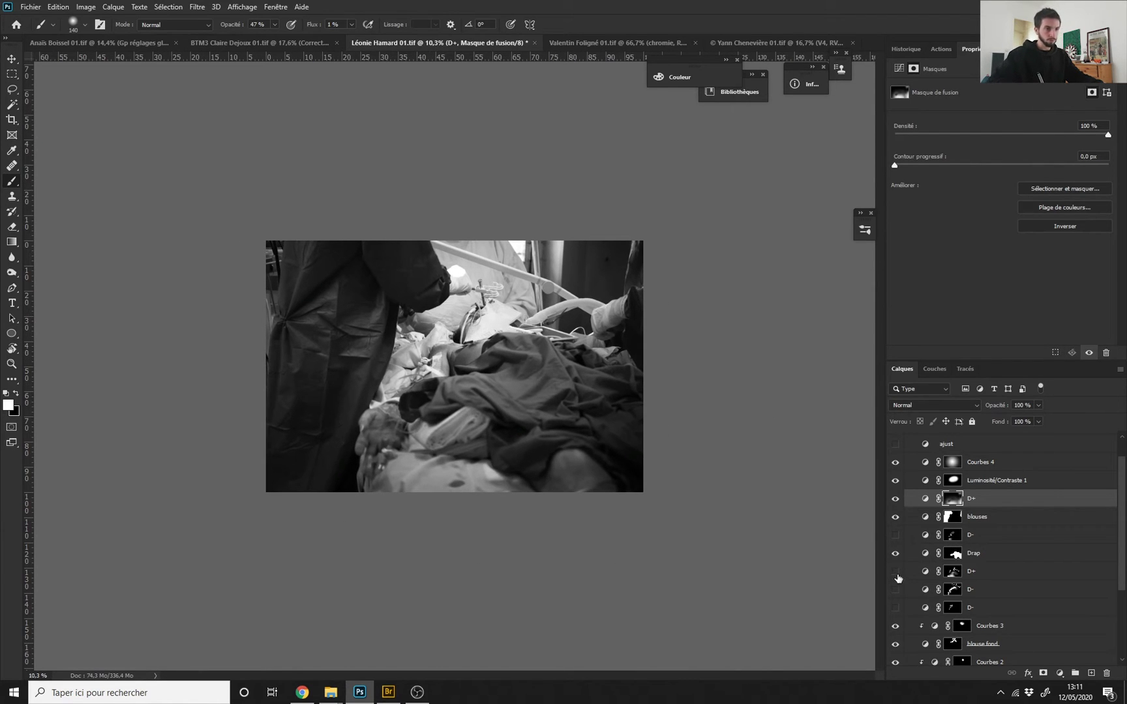
left_click_drag(894, 552, 896, 536)
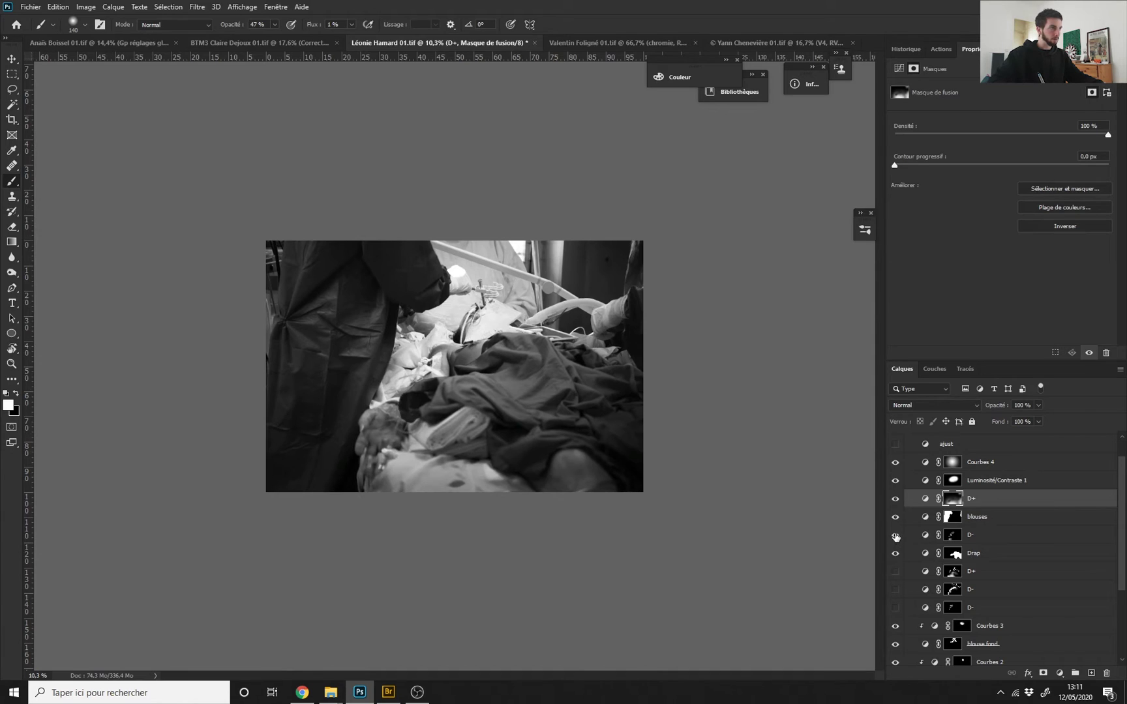
left_click(895, 536)
left_click(896, 536)
mouse_move(489, 369)
left_mouse_down()
mouse_move(430, 378)
mouse_move(486, 384)
mouse_move(489, 415)
left_mouse_up()
Show the D+ layer directly below the Drap layer and compare the photo with and without it.
left_click(896, 572)
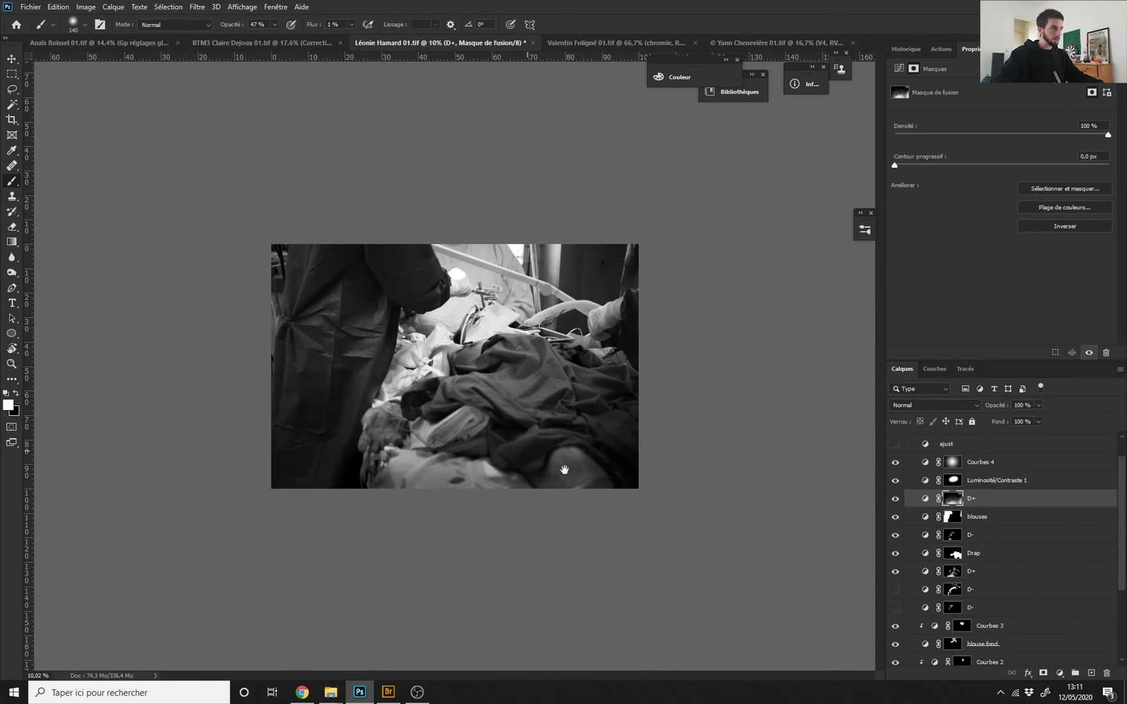
left_click(896, 573)
left_click(898, 572)
left_click(898, 572)
left_click(898, 572)
Show the upper of the two D- layers below Drap and compare its effect on the photo.
left_click(897, 590)
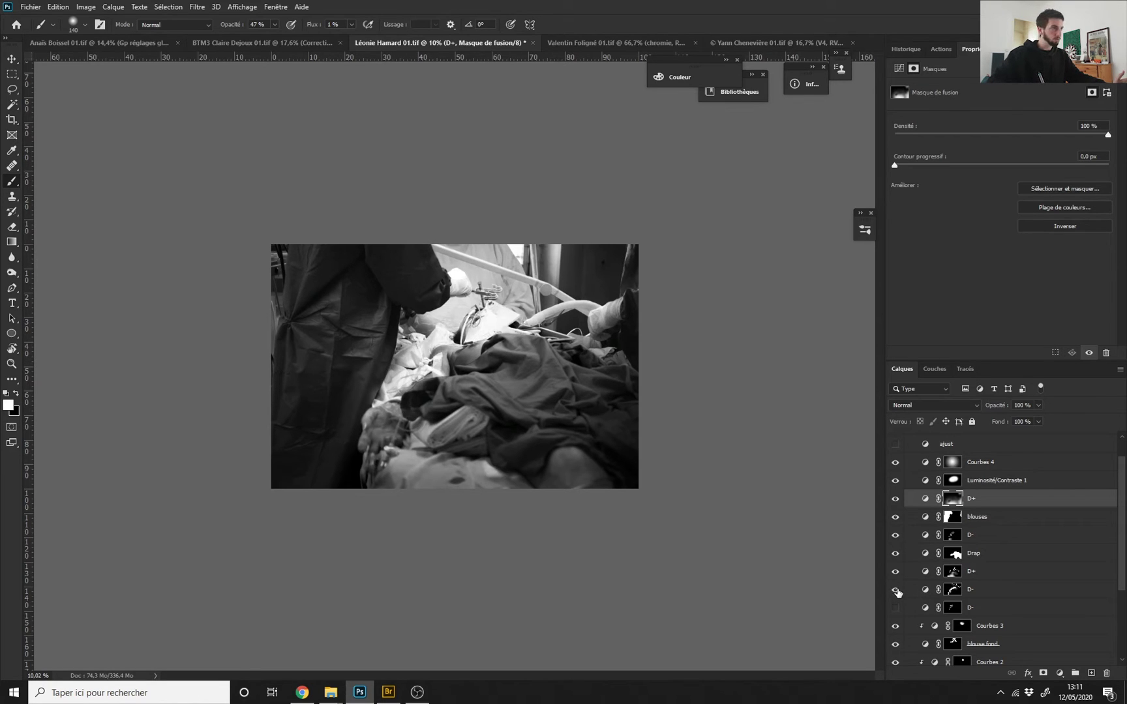
left_click(897, 591)
left_click(897, 591)
left_click(896, 594)
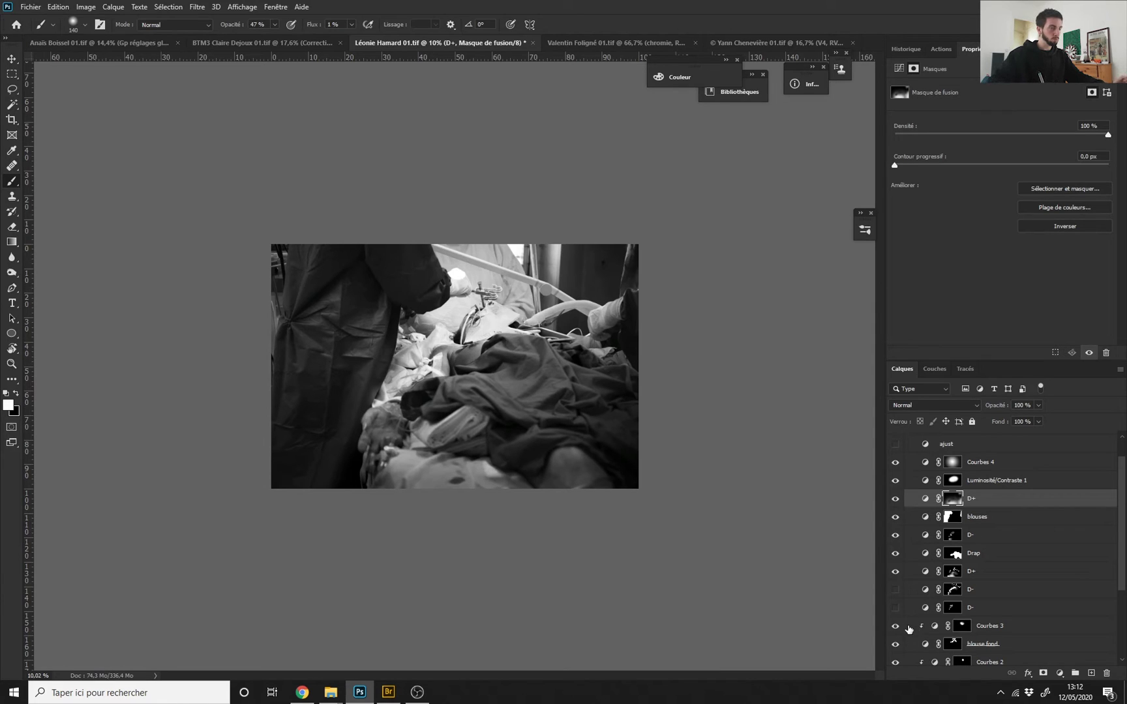
left_click(896, 592)
left_click(895, 595)
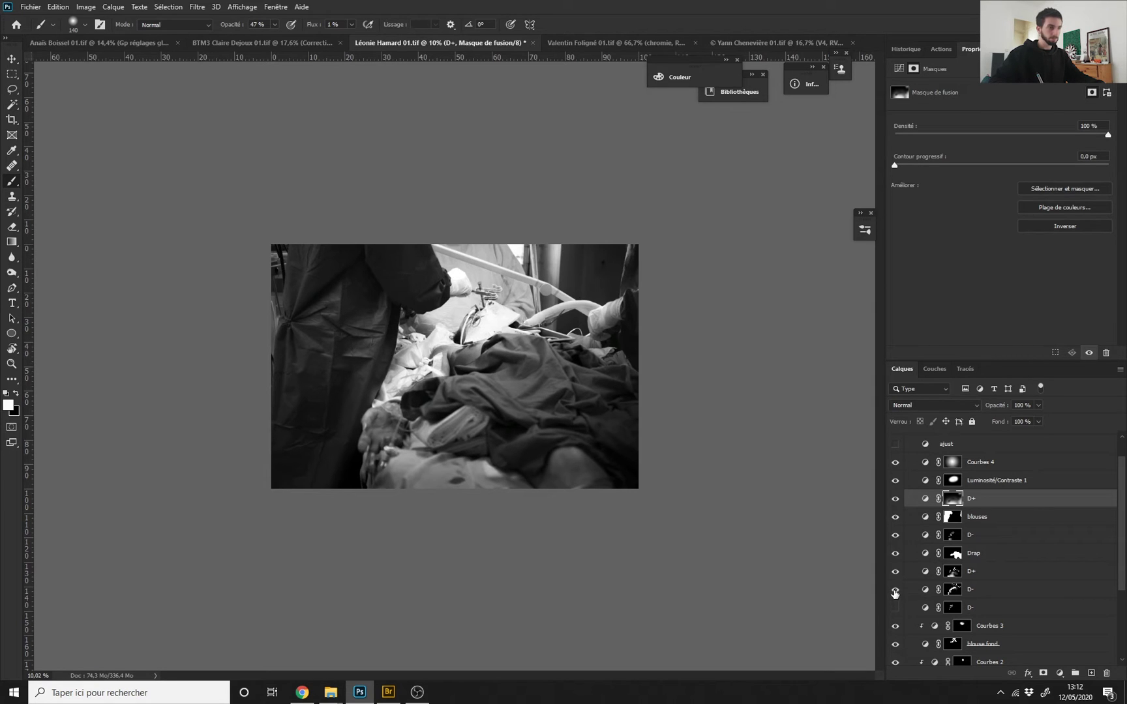
Look at the curve settings of the upper D- layer below Drap and compare the photo with and without it.
left_click(894, 593)
left_click(895, 593)
left_click(925, 590)
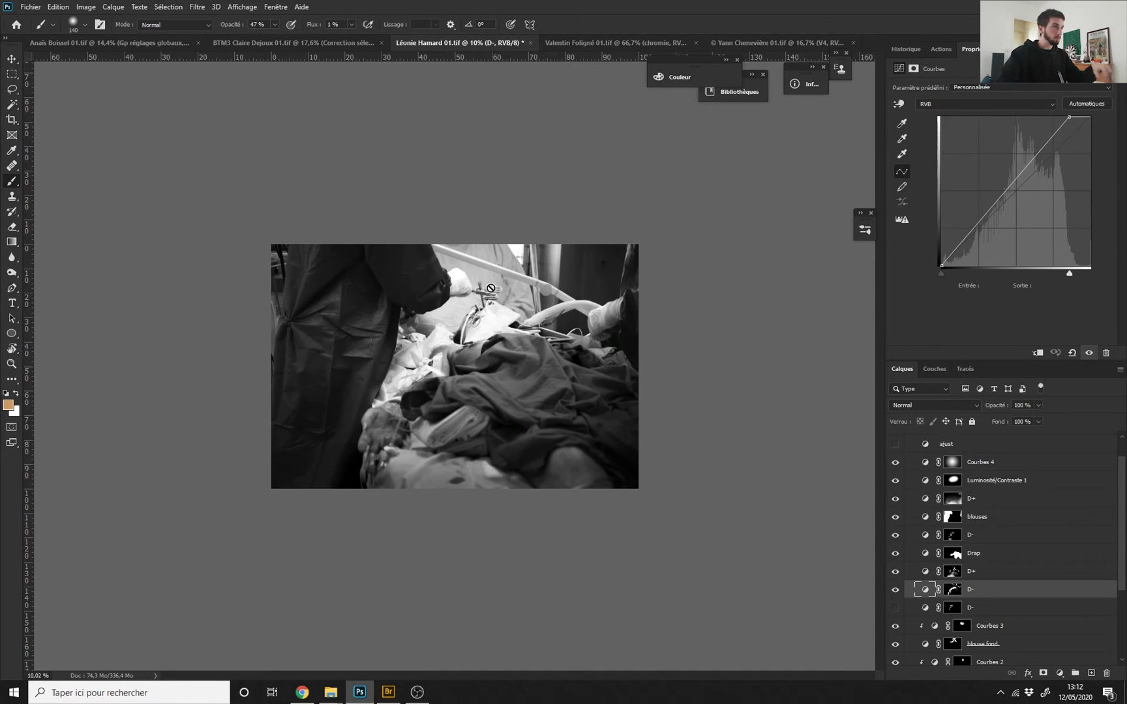
left_click(895, 590)
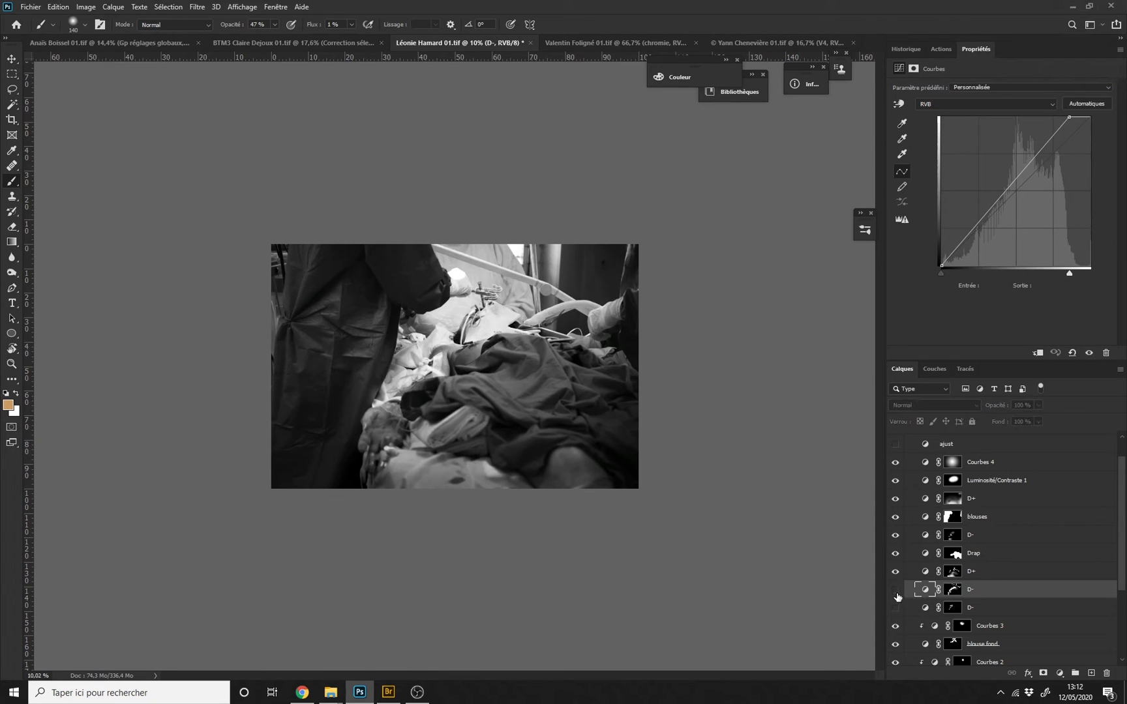
left_click(895, 590)
Show the lower D- layer directly above Courbes 3 and compare the photo with and without it.
left_click_drag(377, 444, 400, 445)
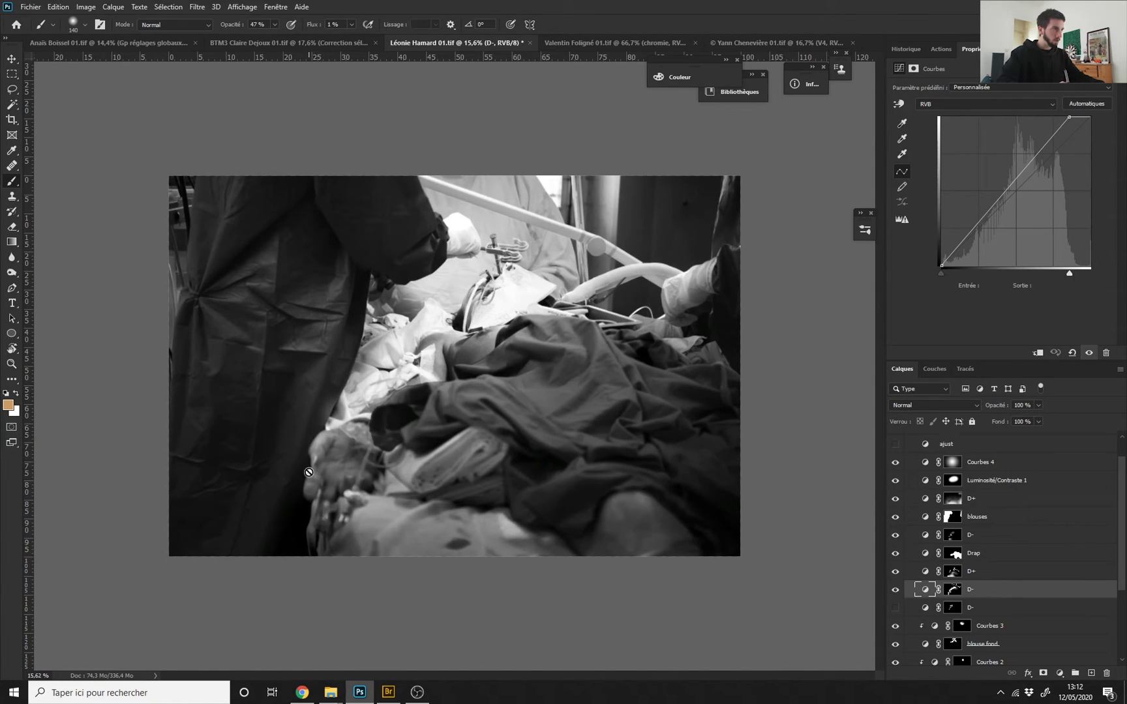
left_click(895, 608)
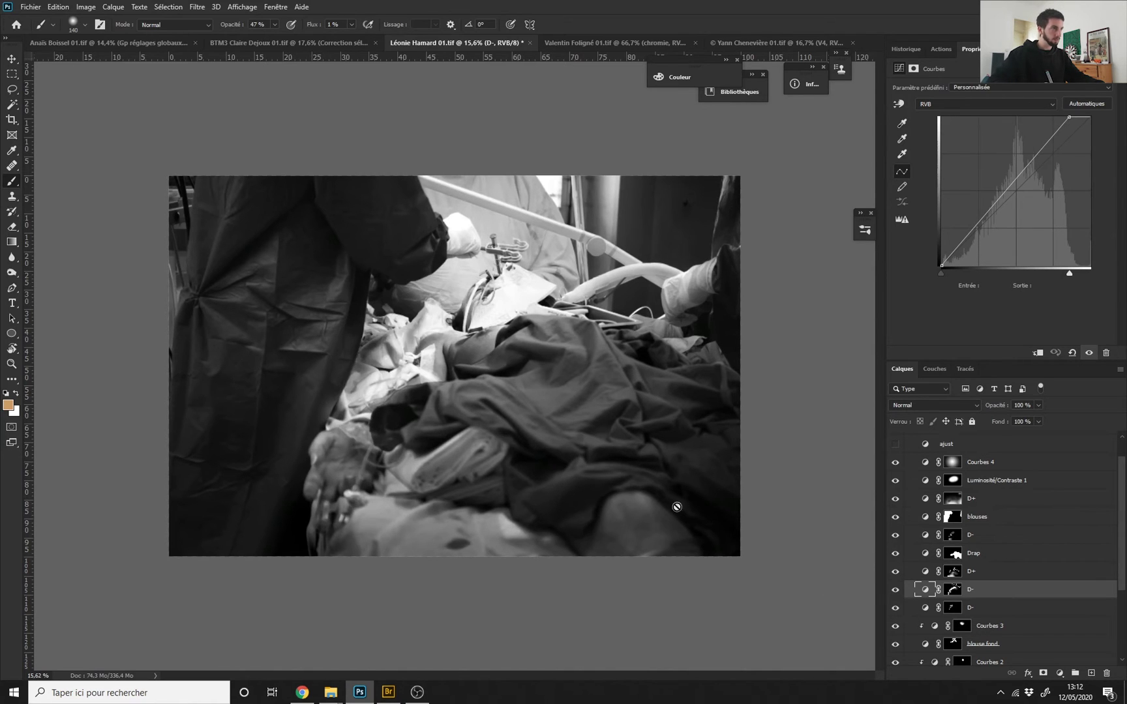
left_click_drag(503, 424, 484, 427)
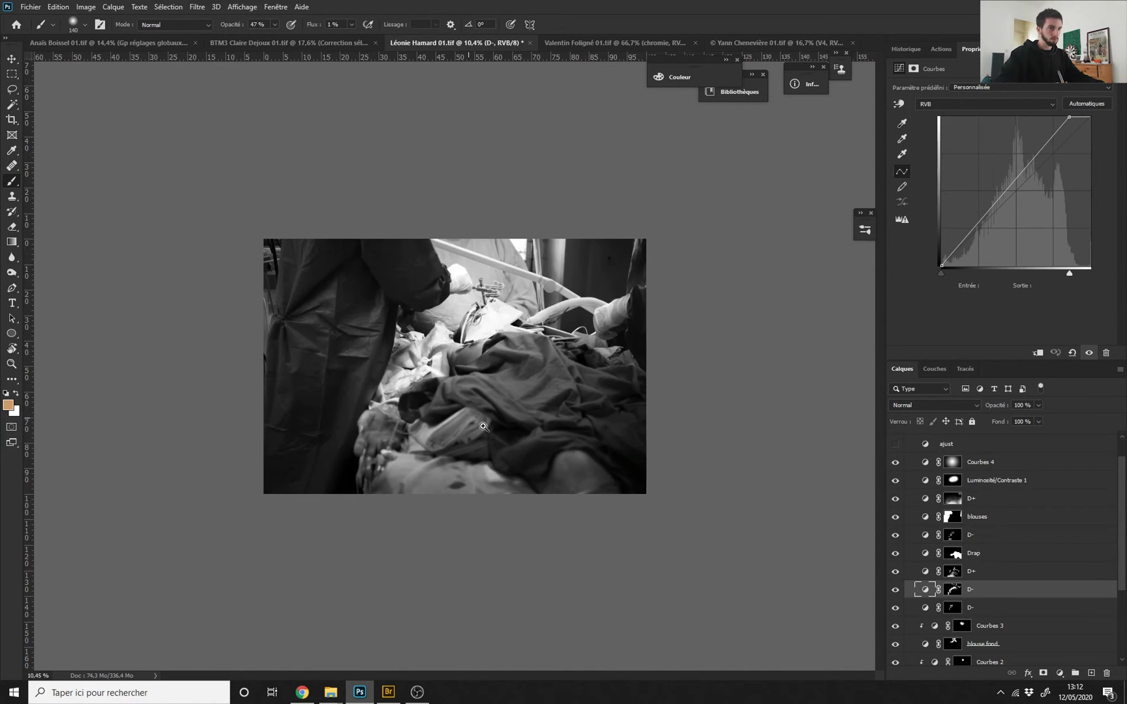
left_click(896, 608)
left_click(896, 609)
Rename the D- layer directly above Courbes 3 as D+.
double_click(971, 608)
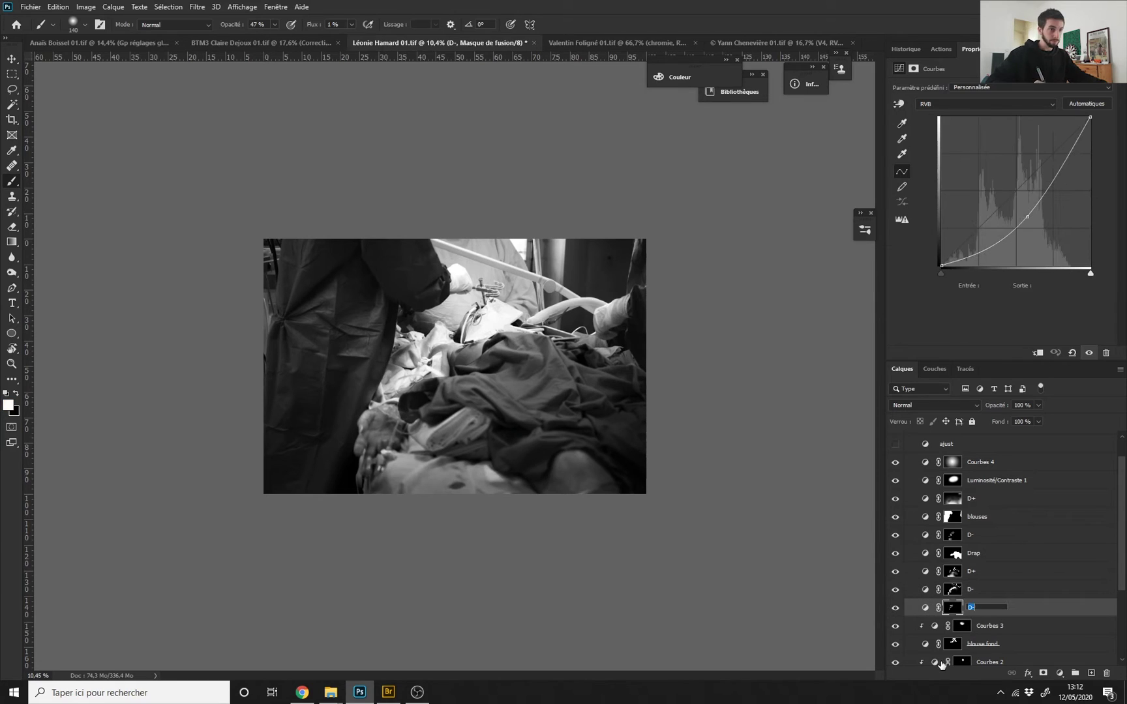
type("D+")
key("Return")
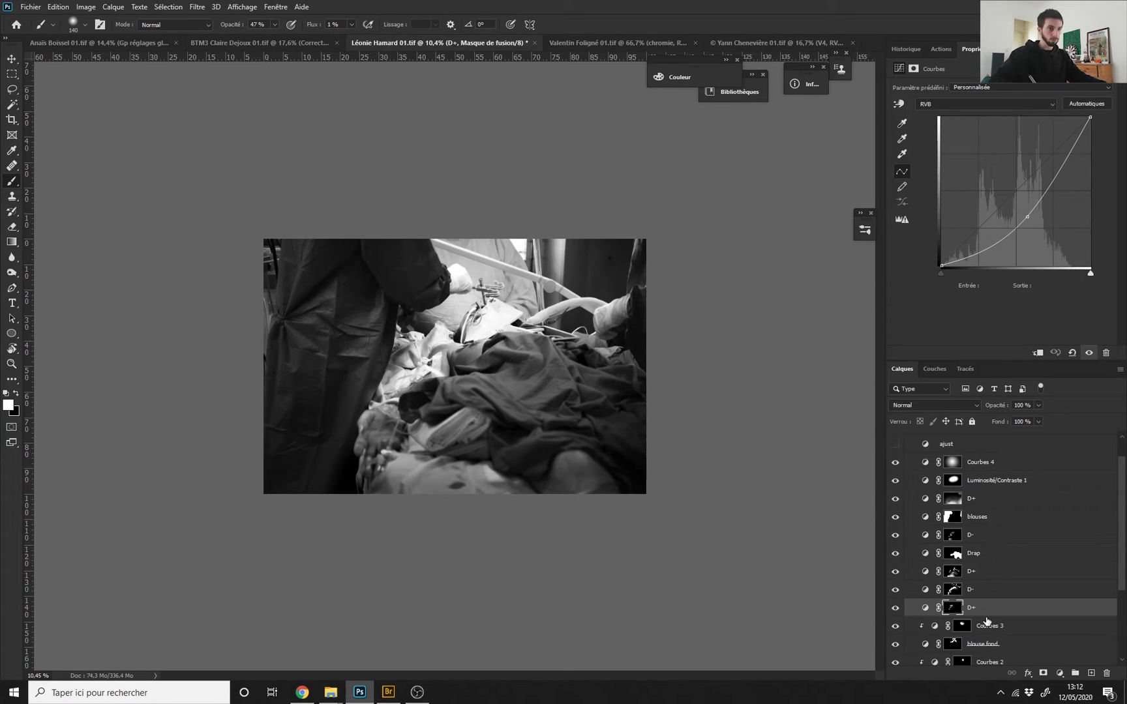
Show the BURN and DODGE layers above Calque 1 and check their combined effect on the photo.
scroll(429, 365, "up", 1)
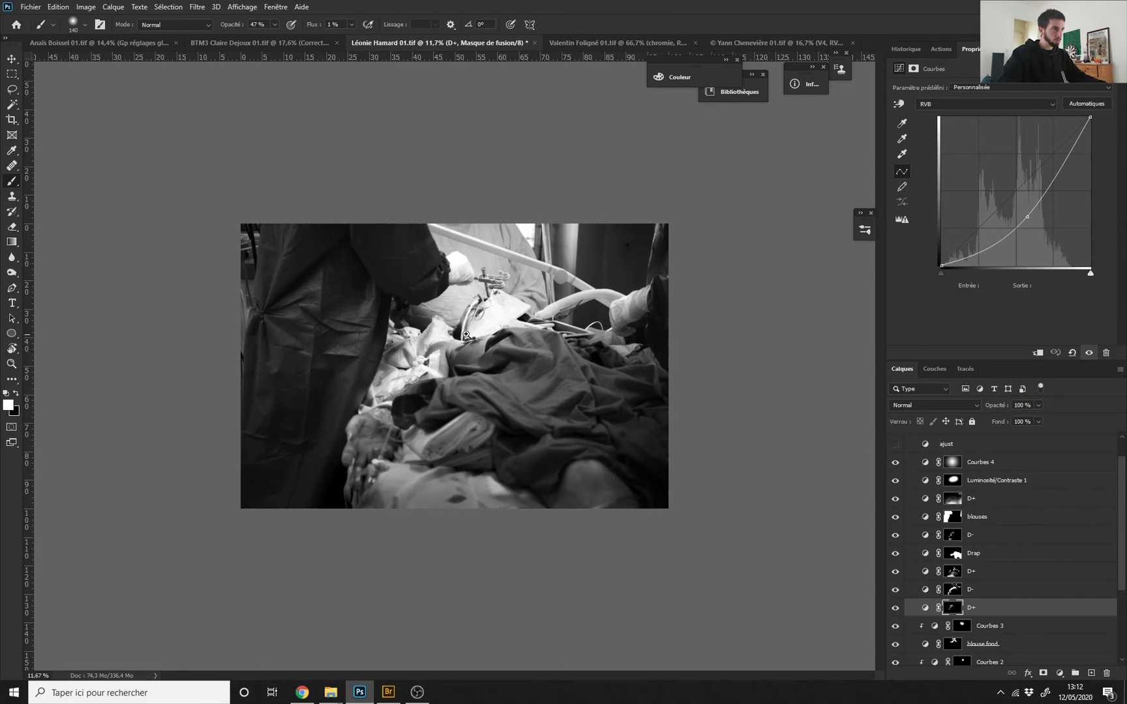
scroll(465, 335, "down", 2)
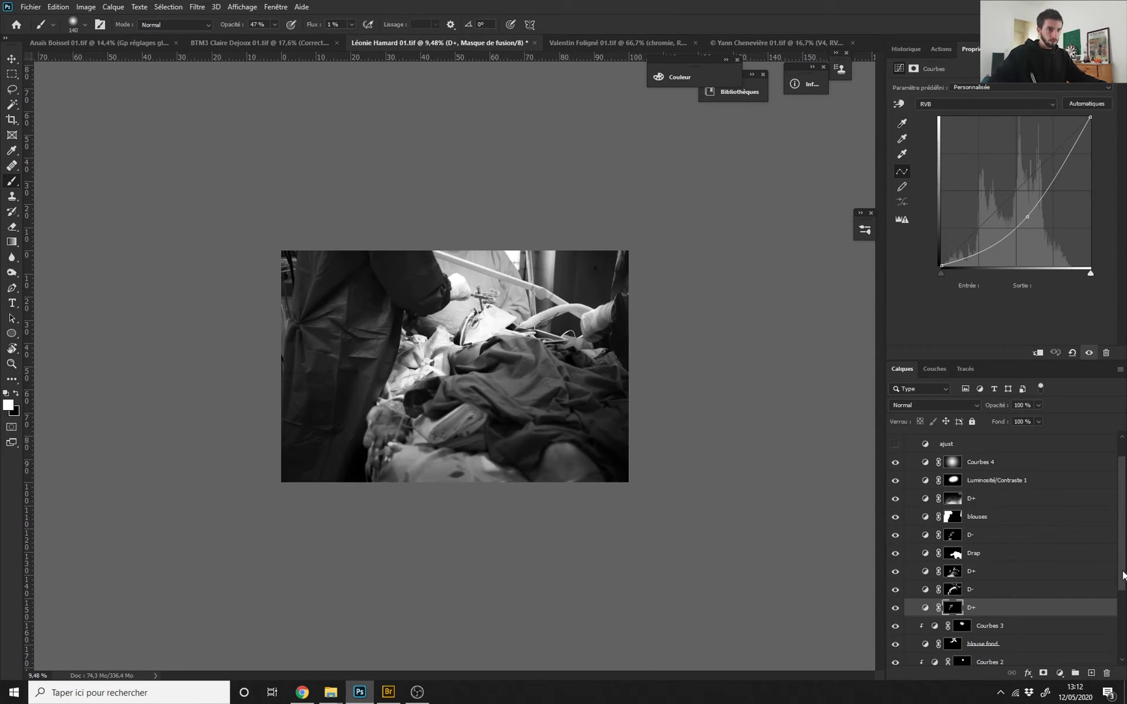
scroll(1123, 575, "down", 5)
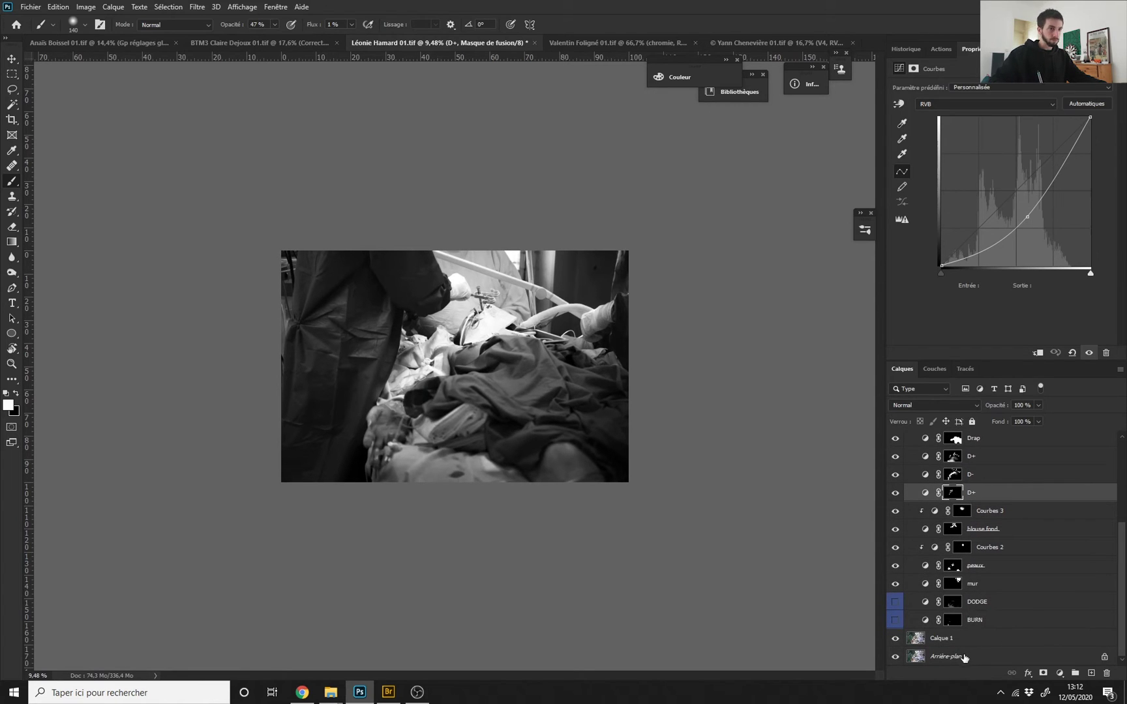
left_click(895, 623)
left_click(895, 602)
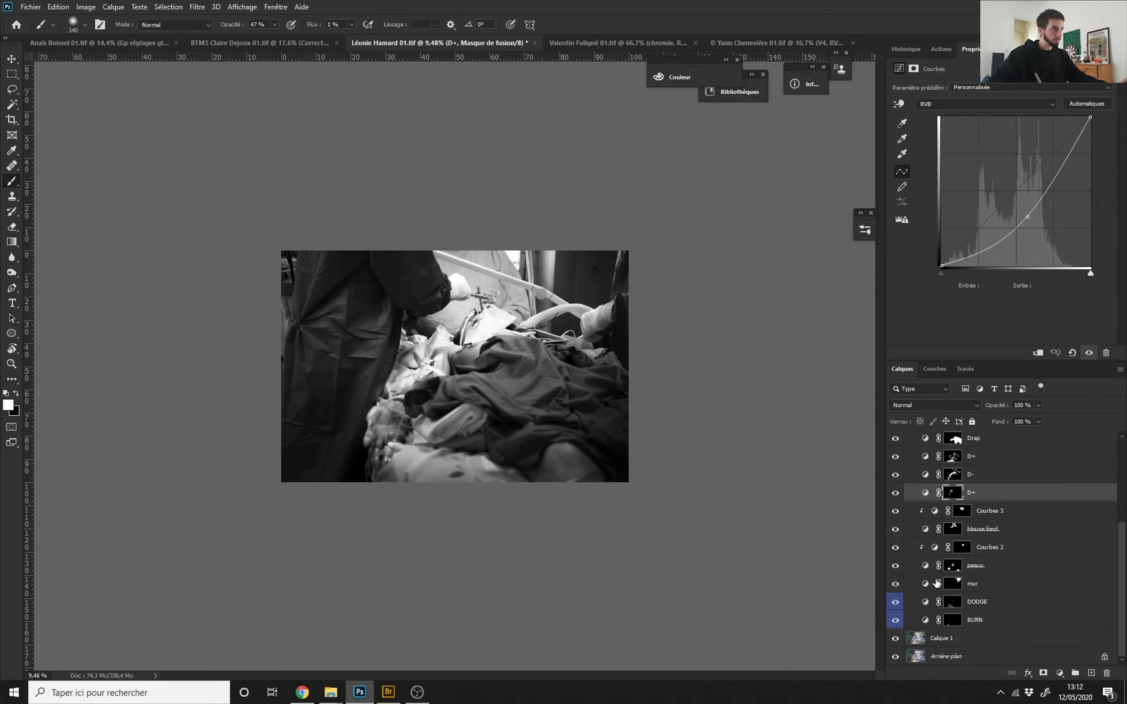
left_click_drag(897, 621, 895, 602)
Compare the enlarged photo with and without the BURN and DODGE layers.
scroll(750, 561, "up", 2)
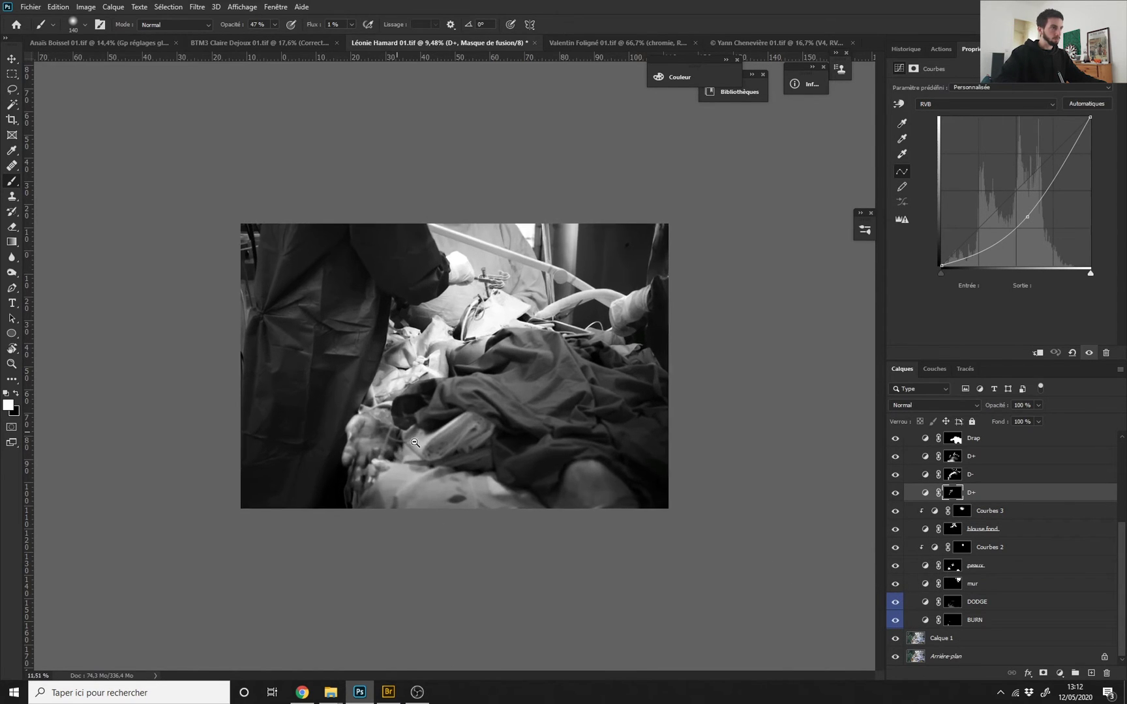
scroll(724, 539, "down", 1)
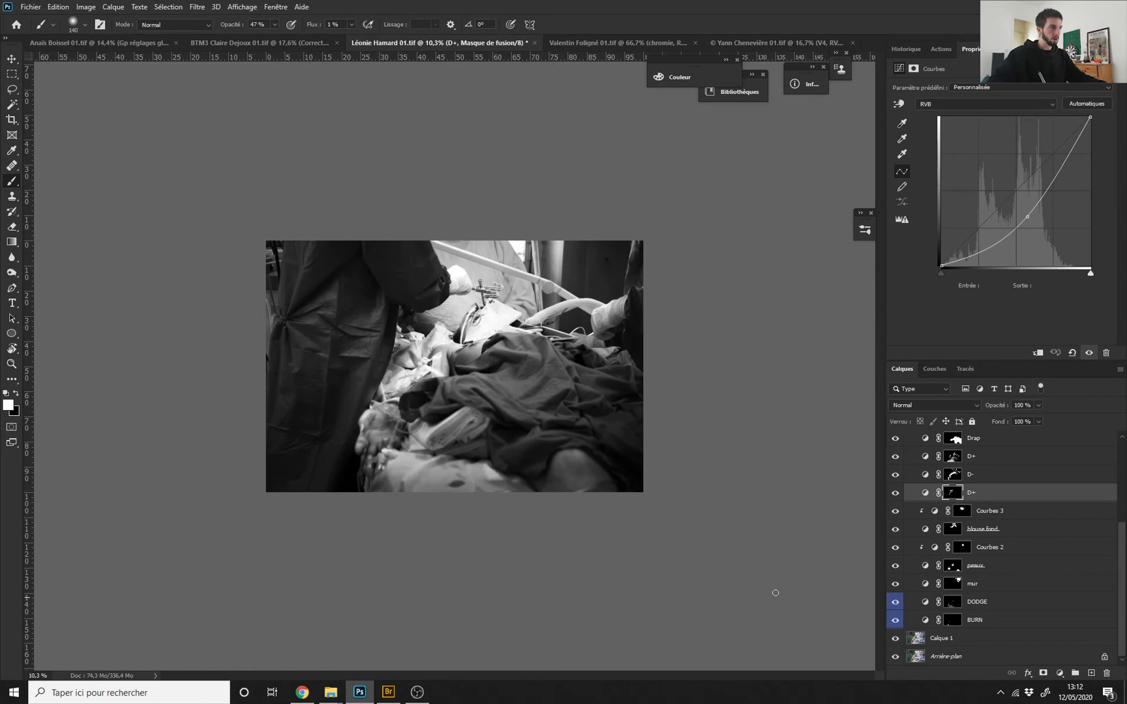
scroll(775, 593, "up", 3)
left_click_drag(895, 620, 895, 601)
left_click(896, 620)
left_click(895, 602)
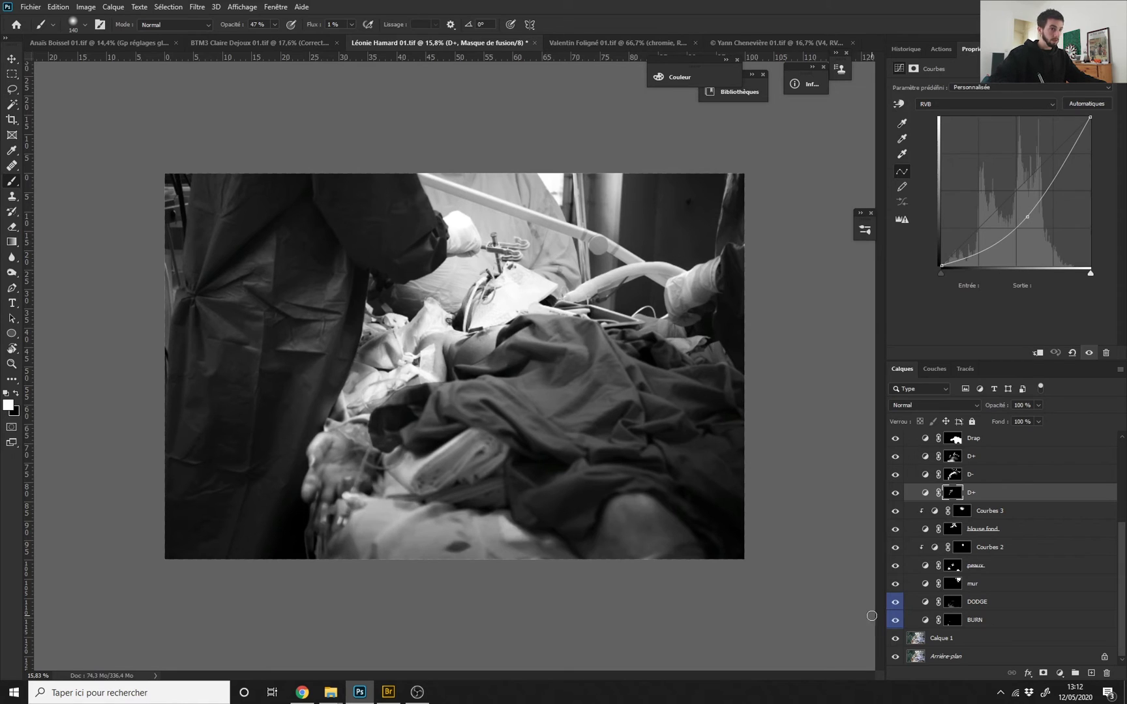
left_click_drag(895, 621, 896, 601)
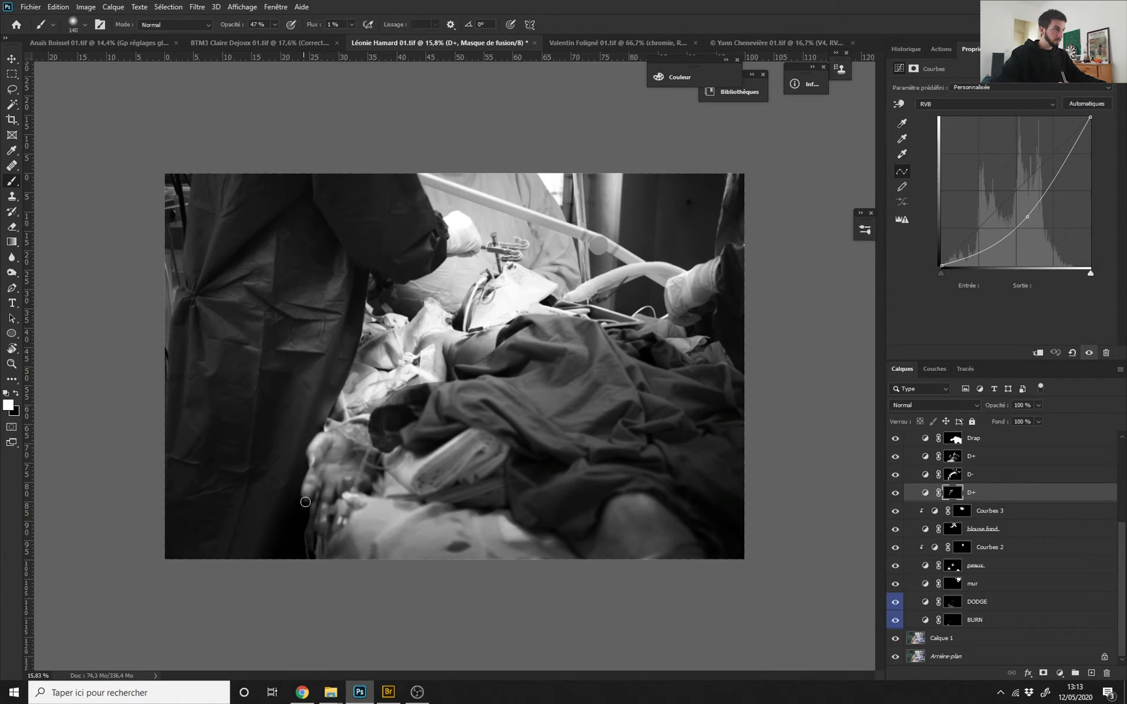
Compare the patient's hand in close-up with and without the BURN and DODGE layers.
left_click_drag(324, 453, 382, 457)
left_click_drag(324, 647, 414, 493)
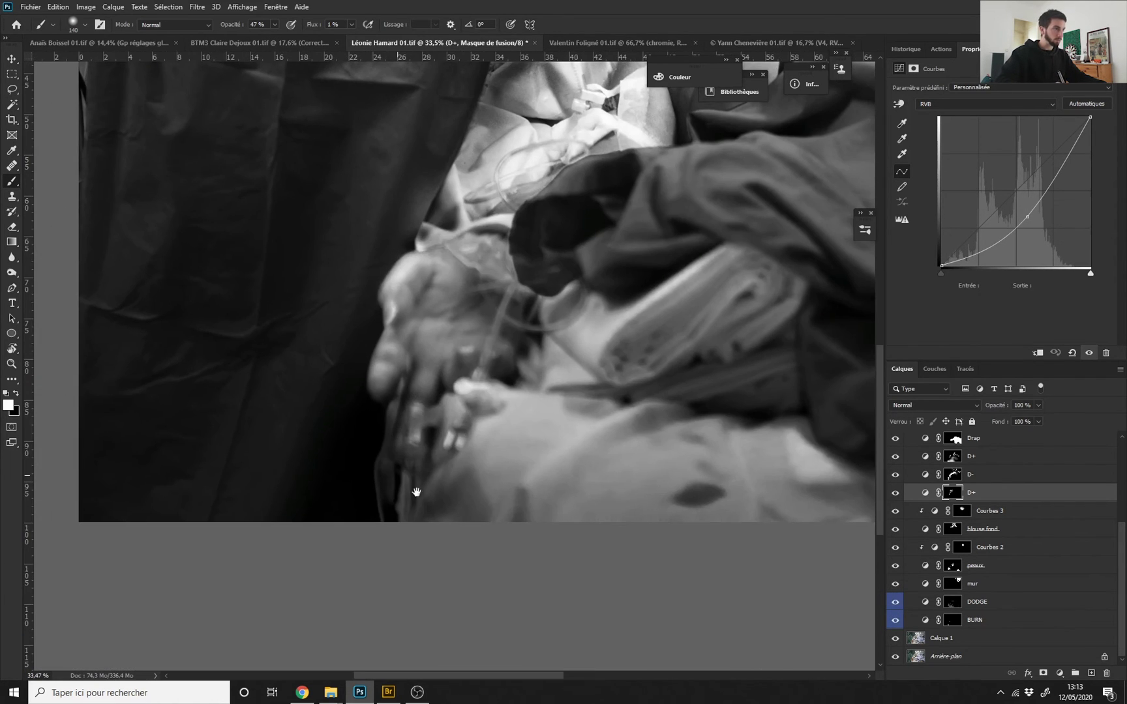
left_click_drag(896, 620, 893, 601)
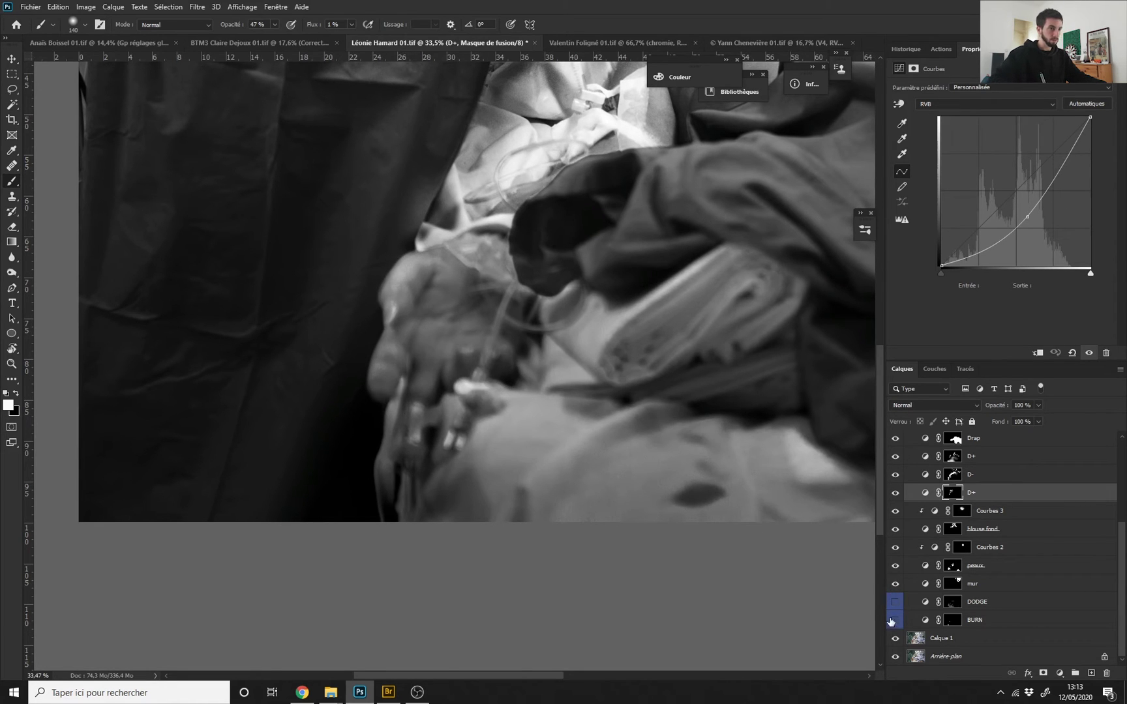
left_click_drag(895, 621, 895, 601)
Compare the folds of the central drape with and without the BURN and DODGE layers.
left_click_drag(501, 338, 418, 355)
left_click_drag(511, 304, 505, 369)
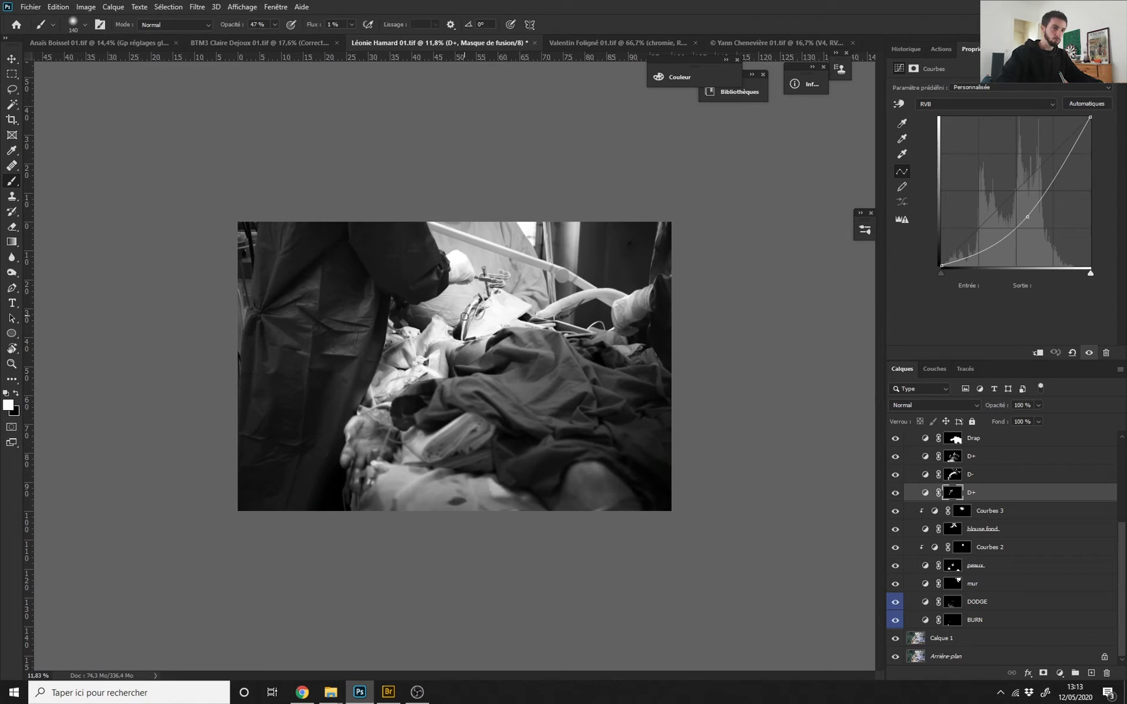
left_click_drag(638, 477, 692, 476)
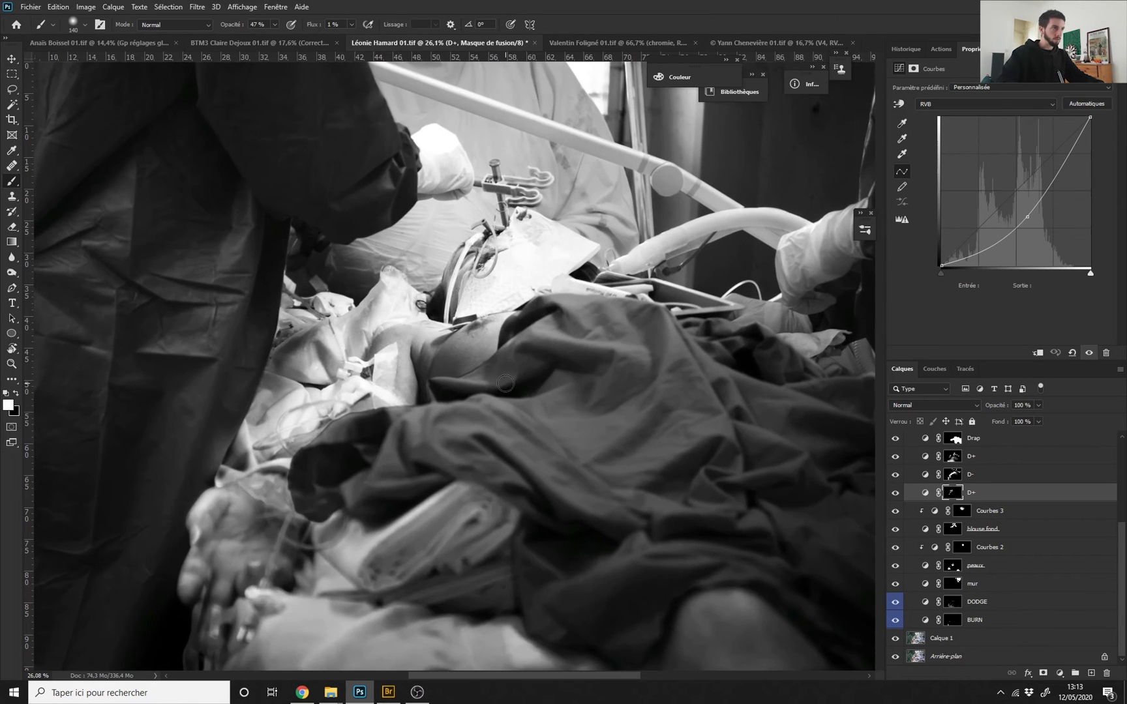
left_click(894, 621)
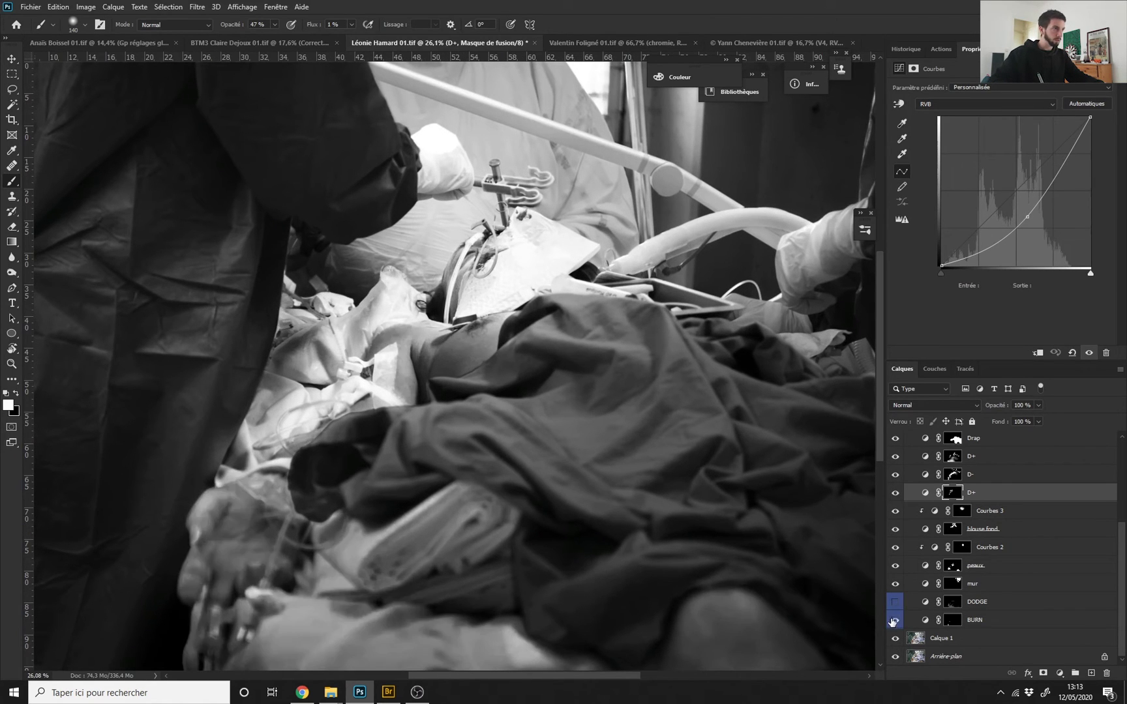
left_click(892, 623)
left_click_drag(897, 621, 895, 600)
left_click_drag(500, 337, 495, 331)
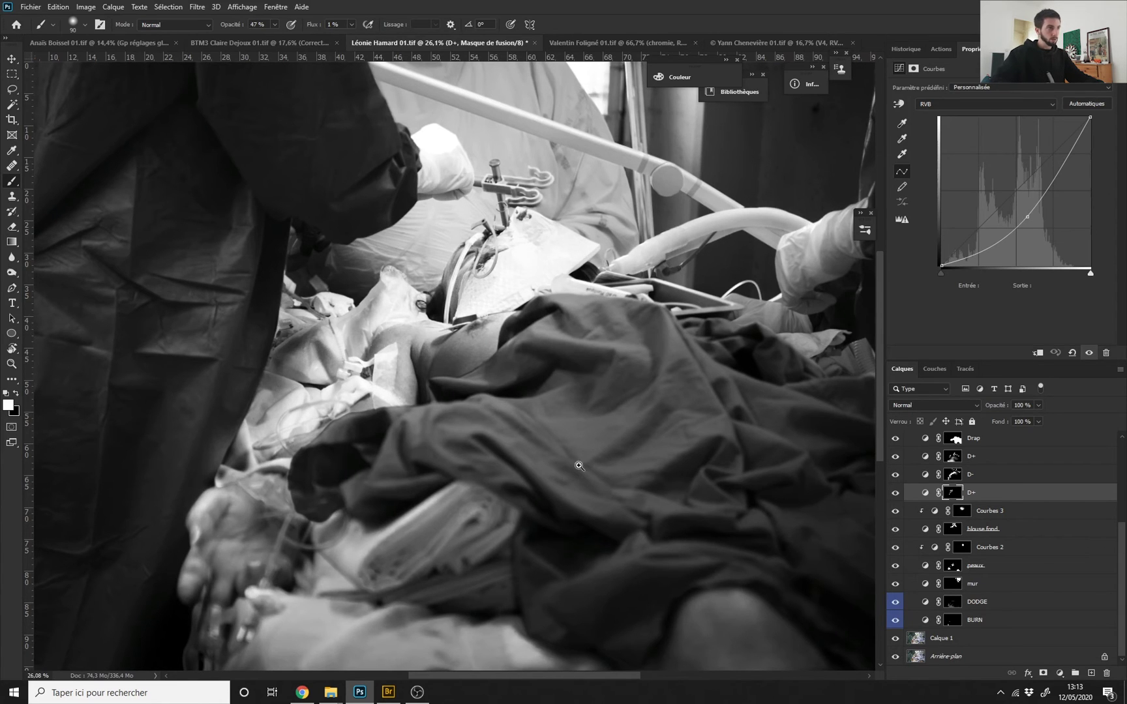
left_click_drag(579, 466, 514, 419)
left_click_drag(467, 377, 509, 404)
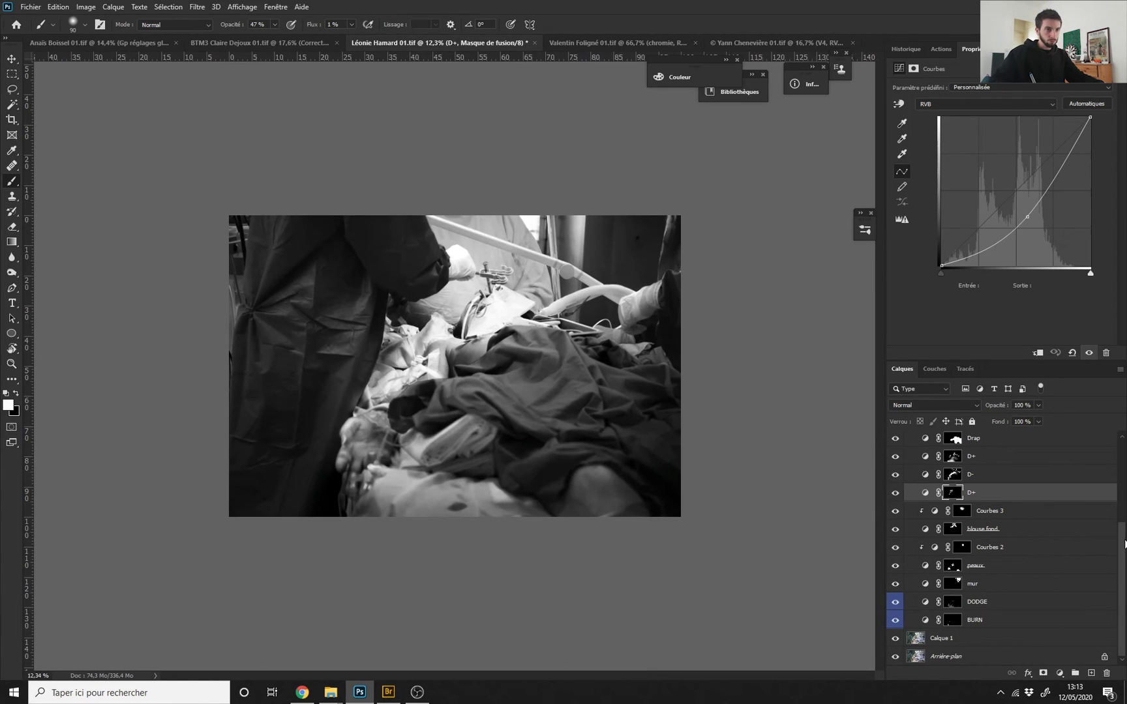
Show the ajust layer in Groupe 1 and compare the photo with and without it.
scroll(1124, 542, "up", 5)
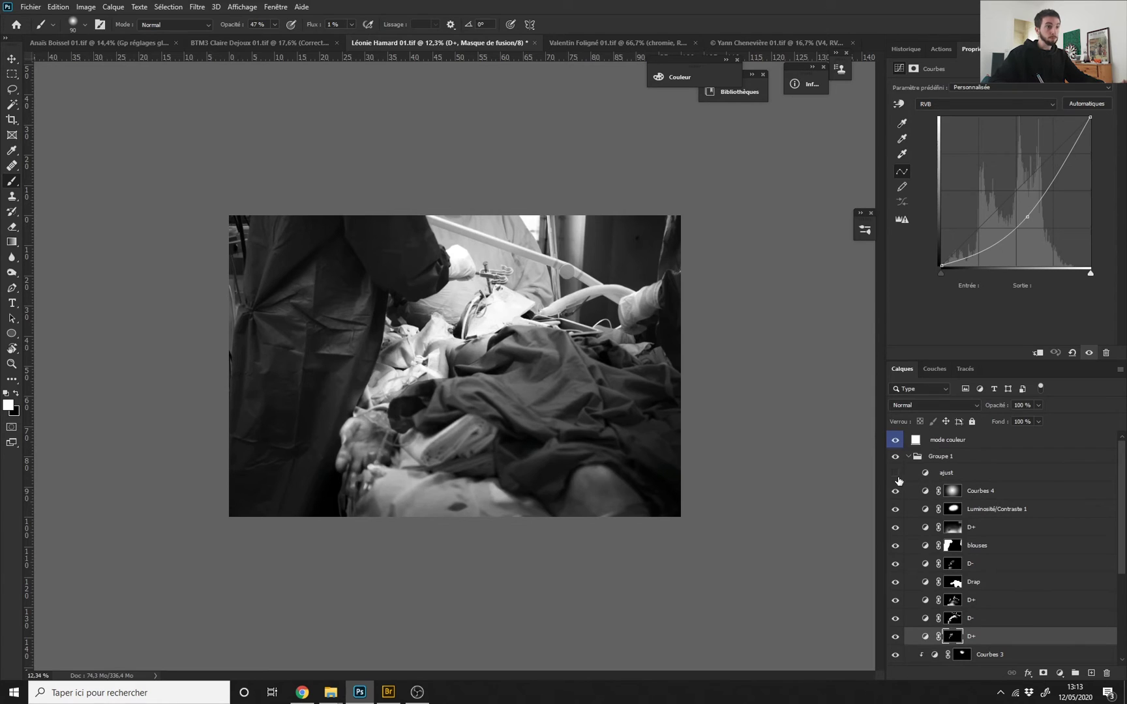
left_click(895, 473)
left_click(895, 476)
left_click(896, 477)
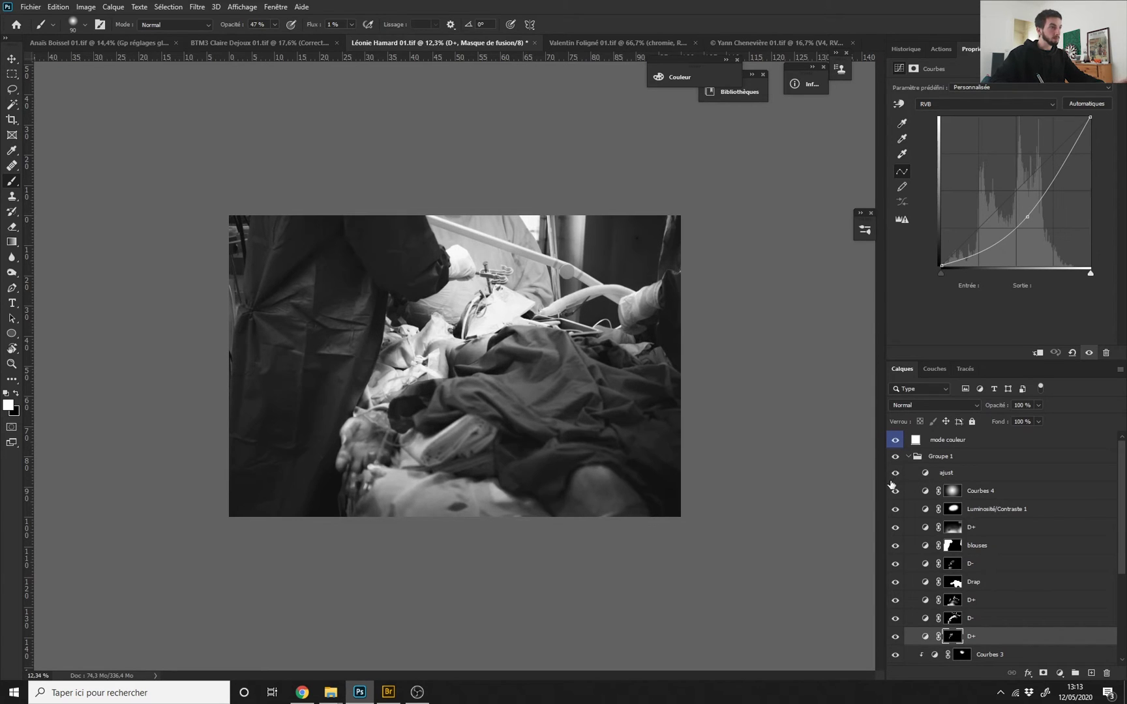
Lower the black point of the ajust layer's curve and set its shadow point to input 21, output 21.
left_click(925, 475)
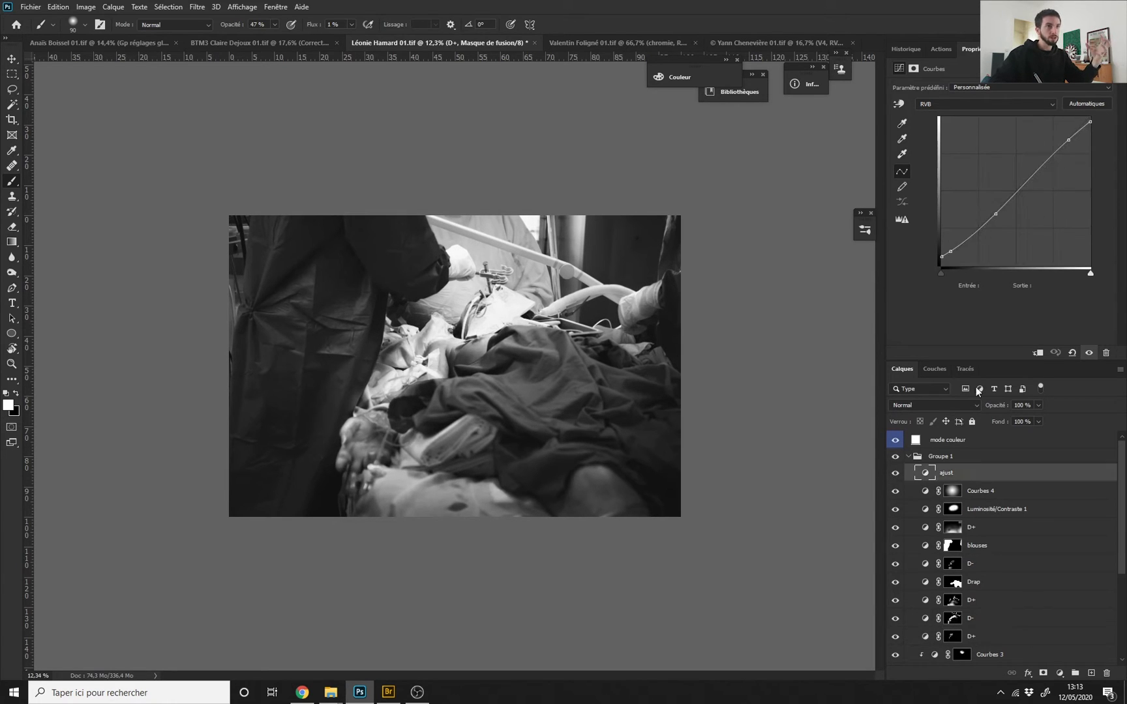
left_click(953, 253)
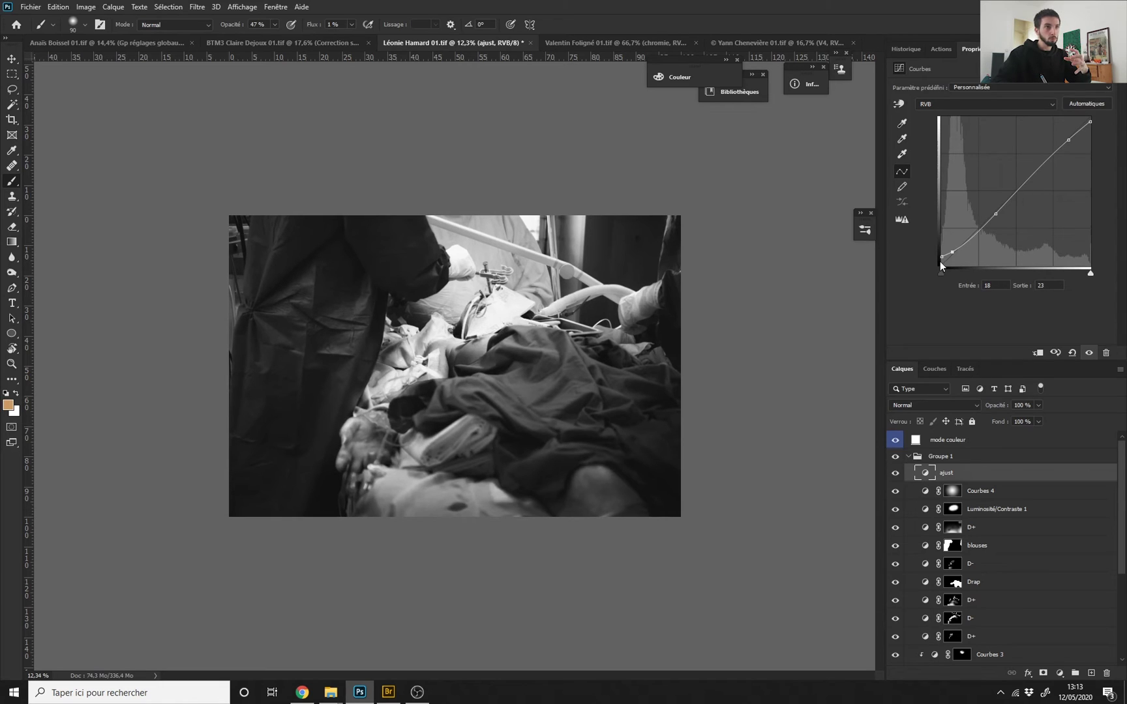
left_click(894, 473)
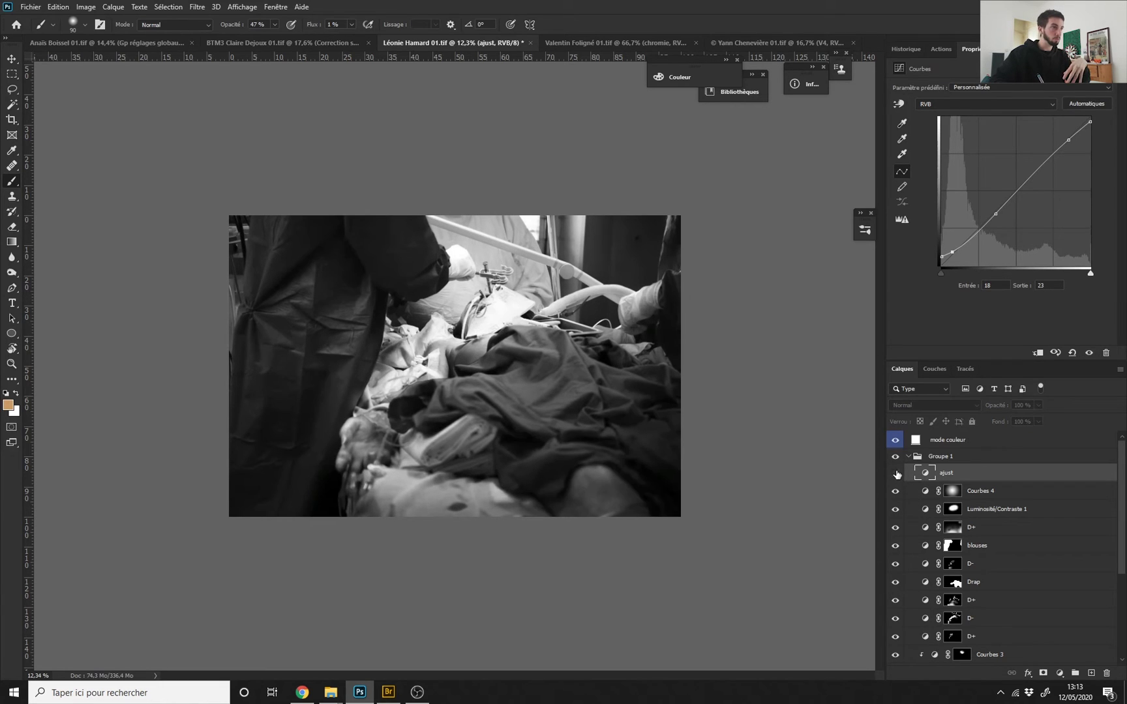
left_click(894, 474)
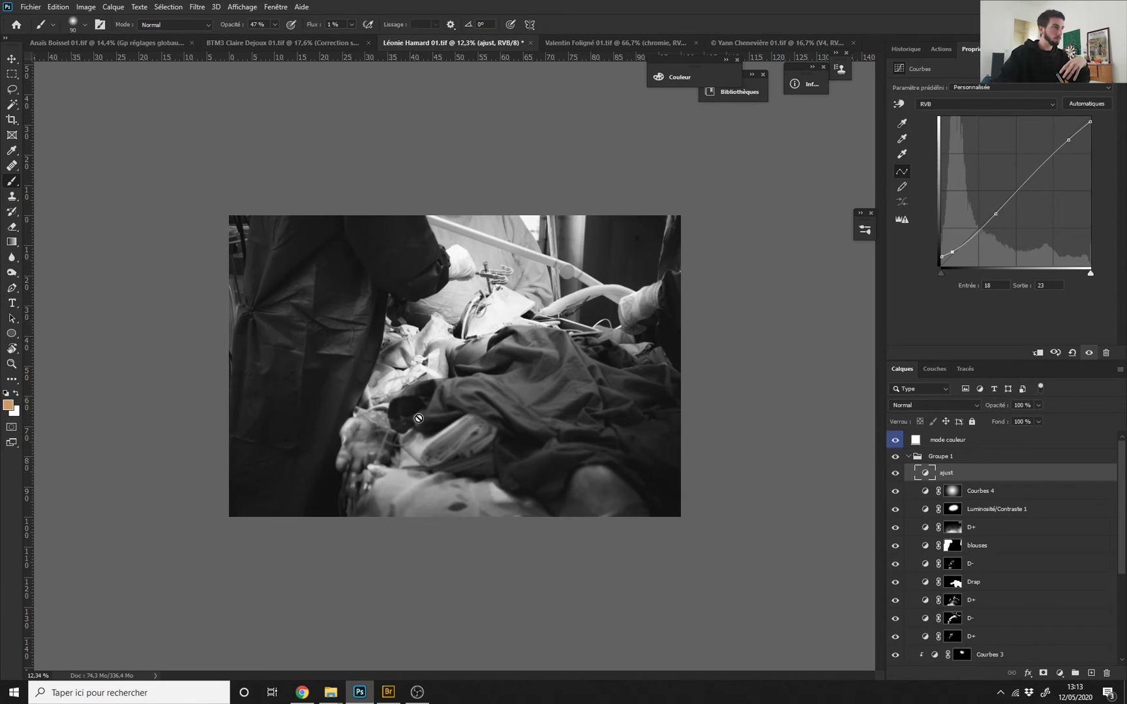
left_click(942, 258)
left_click_drag(952, 252, 954, 254)
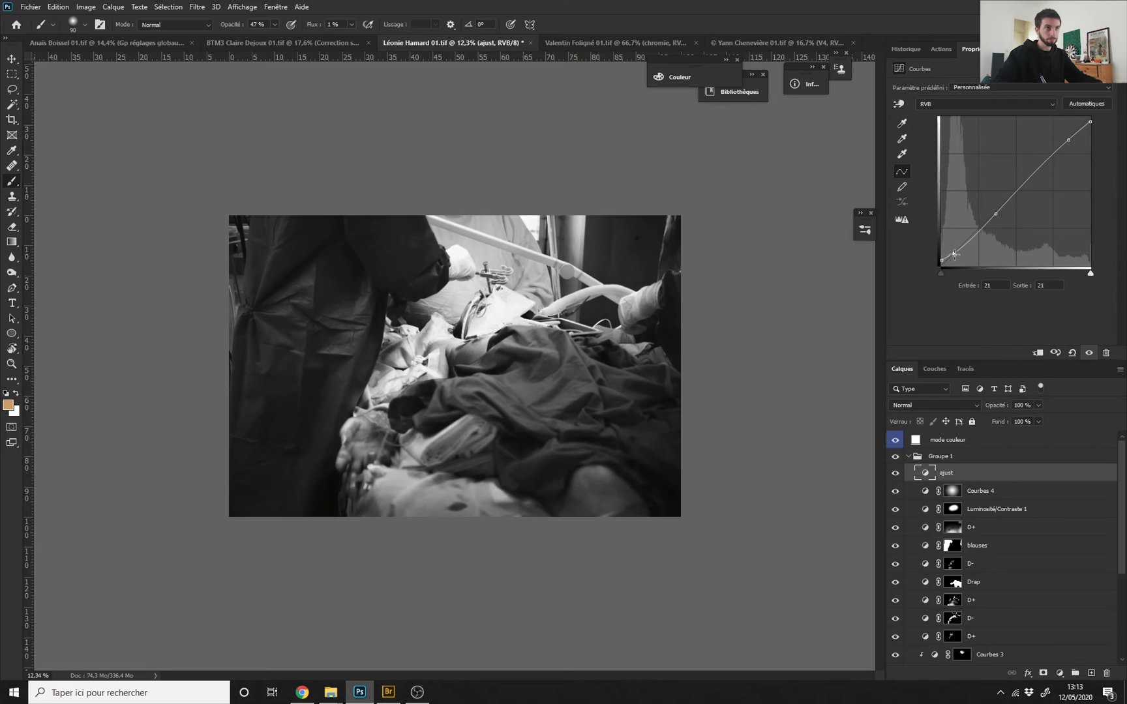
Collapse Groupe 1 and compare the black-and-white photo with and without all of its adjustments.
left_click(909, 457)
scroll(515, 382, "down", 4)
scroll(519, 417, "up", 4)
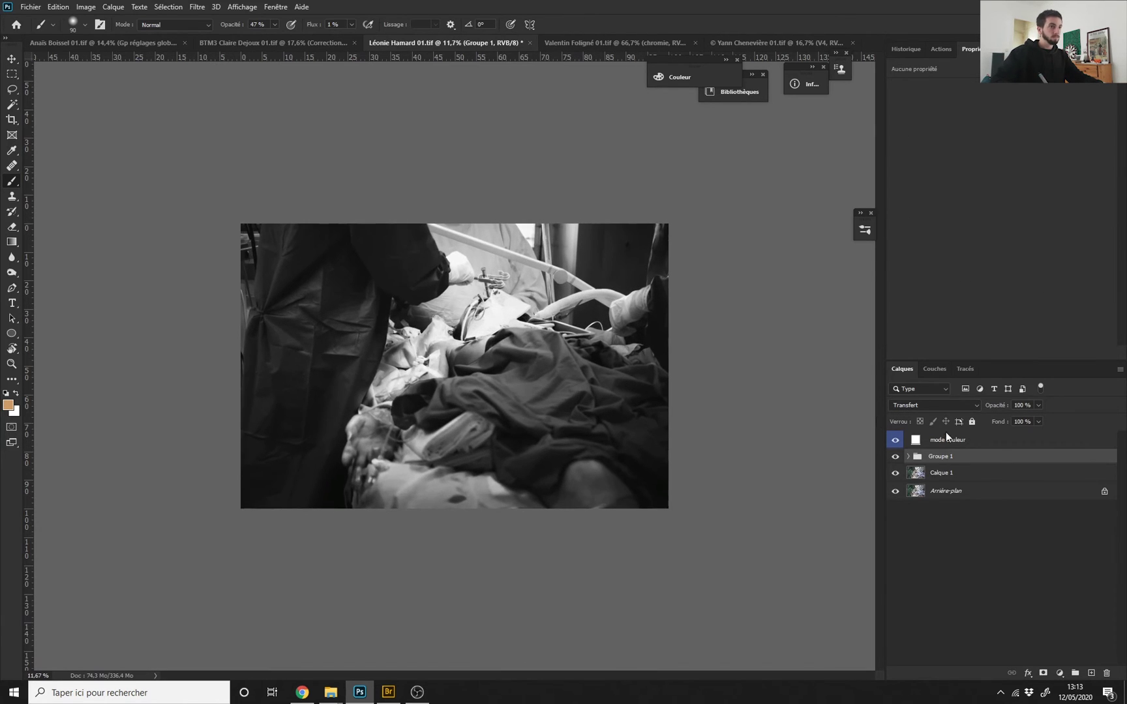
left_click(896, 457)
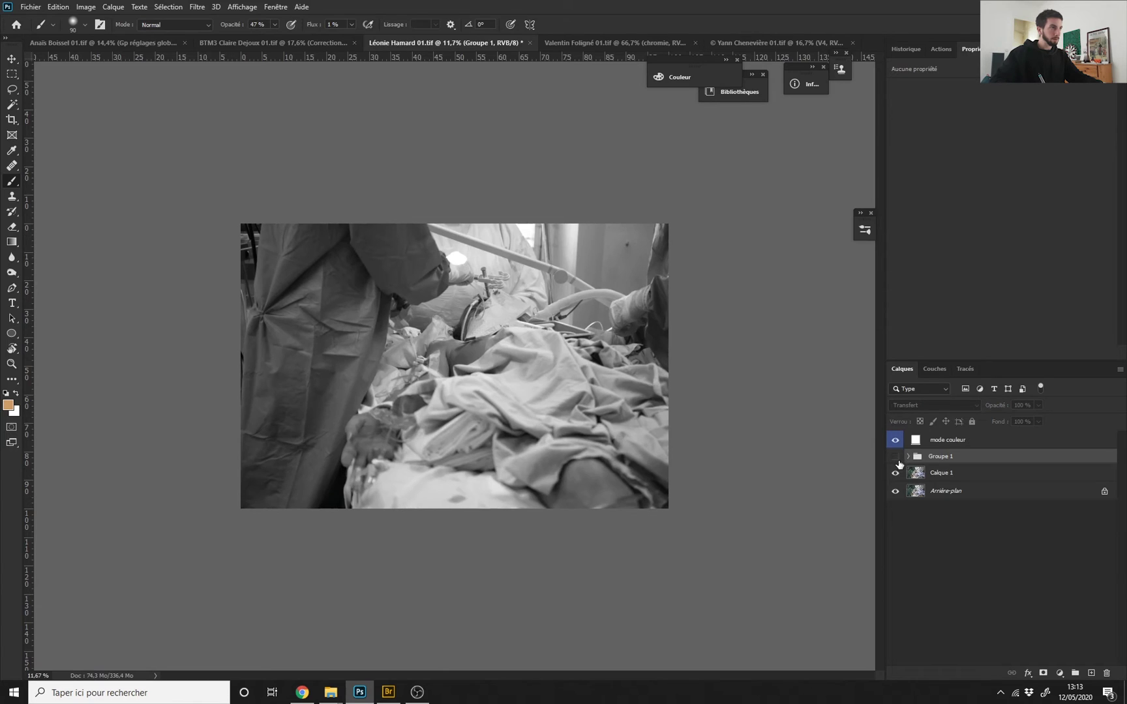
left_click(896, 456)
left_click(896, 457)
left_click(896, 456)
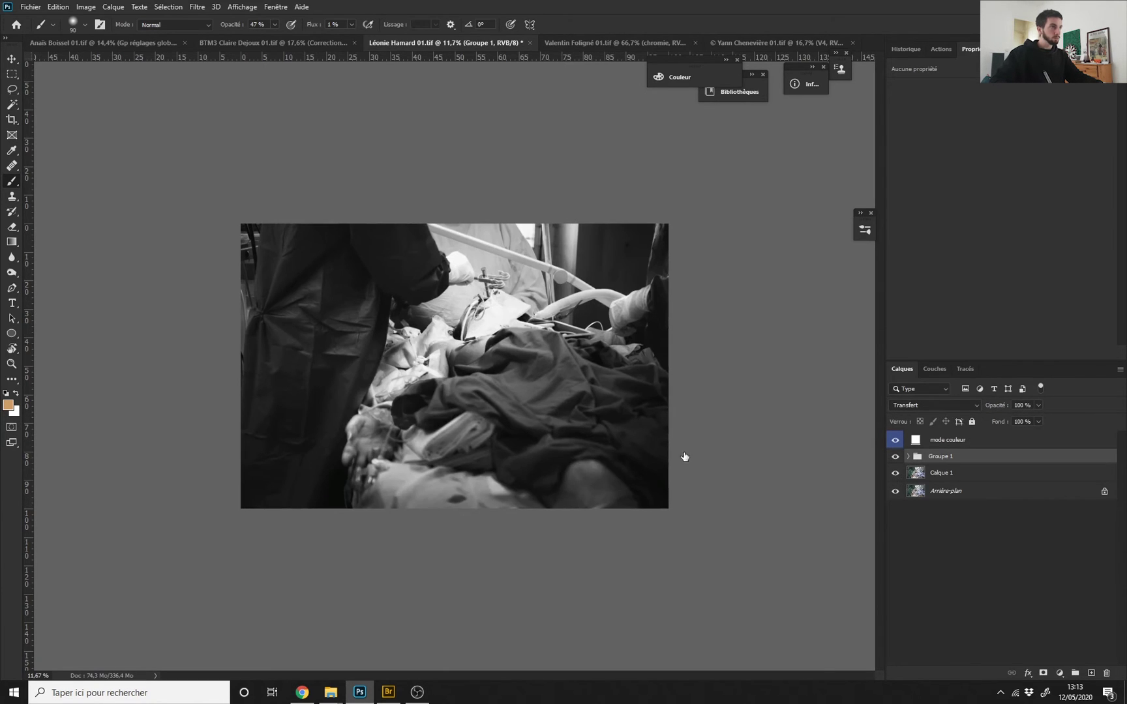
Examine the photo's overall light and contrast balance at thumbnail size.
left_click_drag(472, 368, 432, 404)
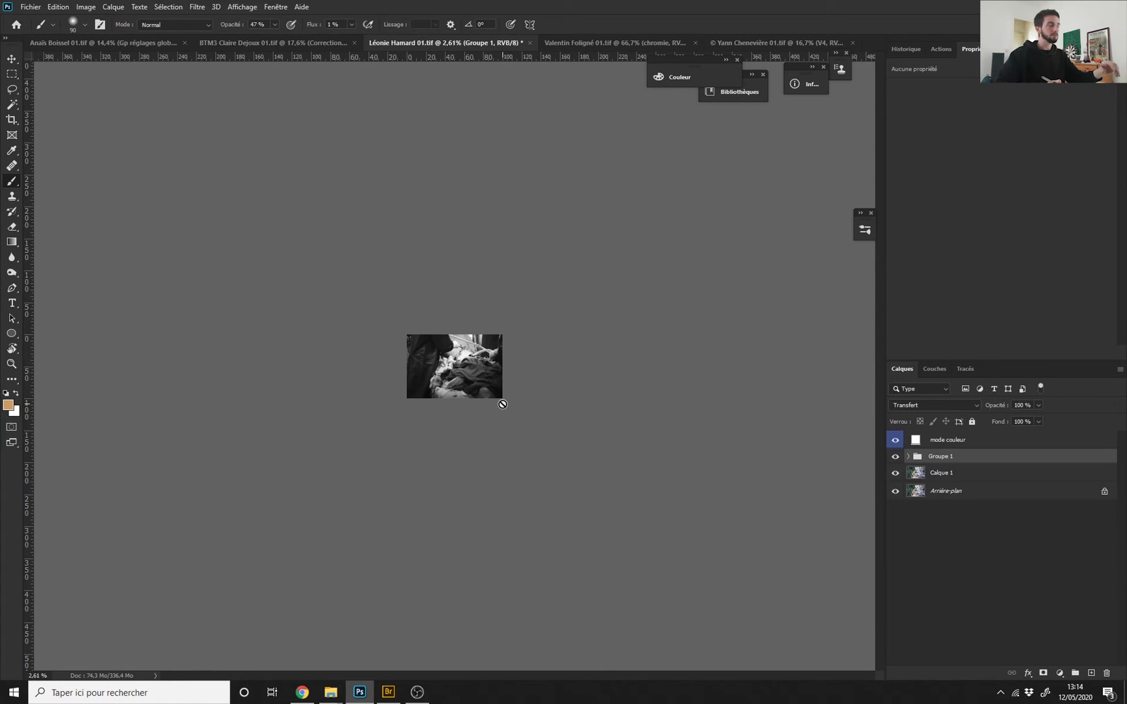
scroll(453, 379, "up", 5)
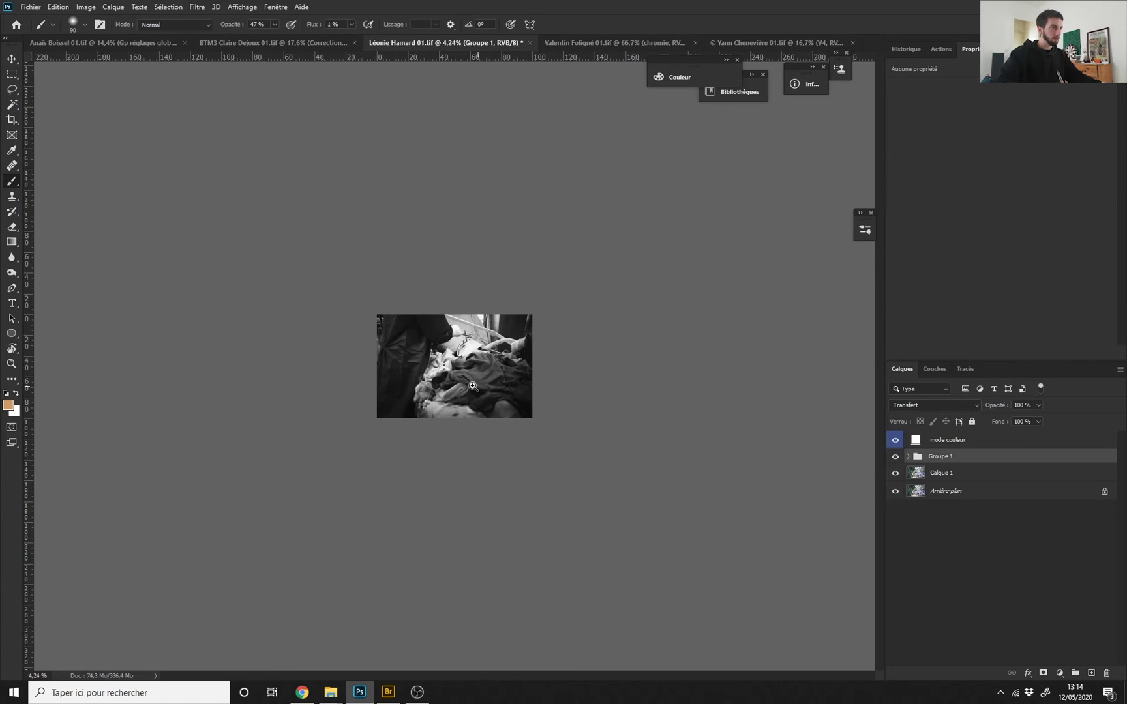
scroll(448, 376, "down", 2)
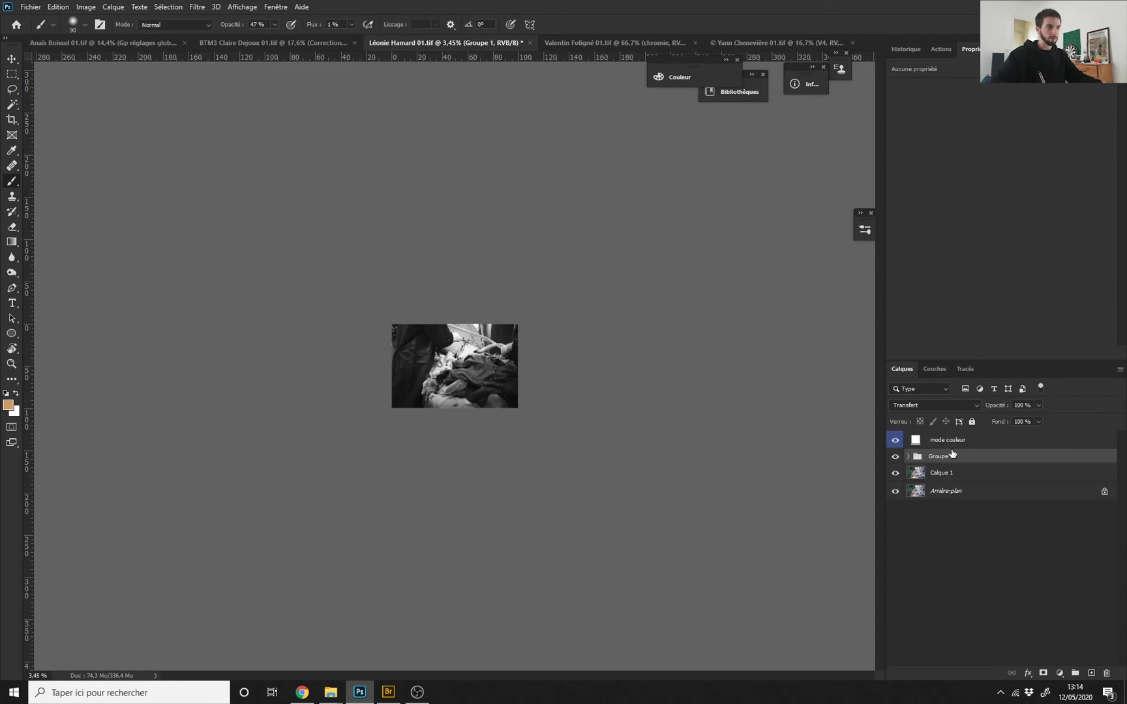
Lower the mode couleur layer's opacity to 54 % and check the operating room photo's partly restored colours.
left_click_drag(417, 378, 470, 380)
left_click_drag(565, 418, 585, 419)
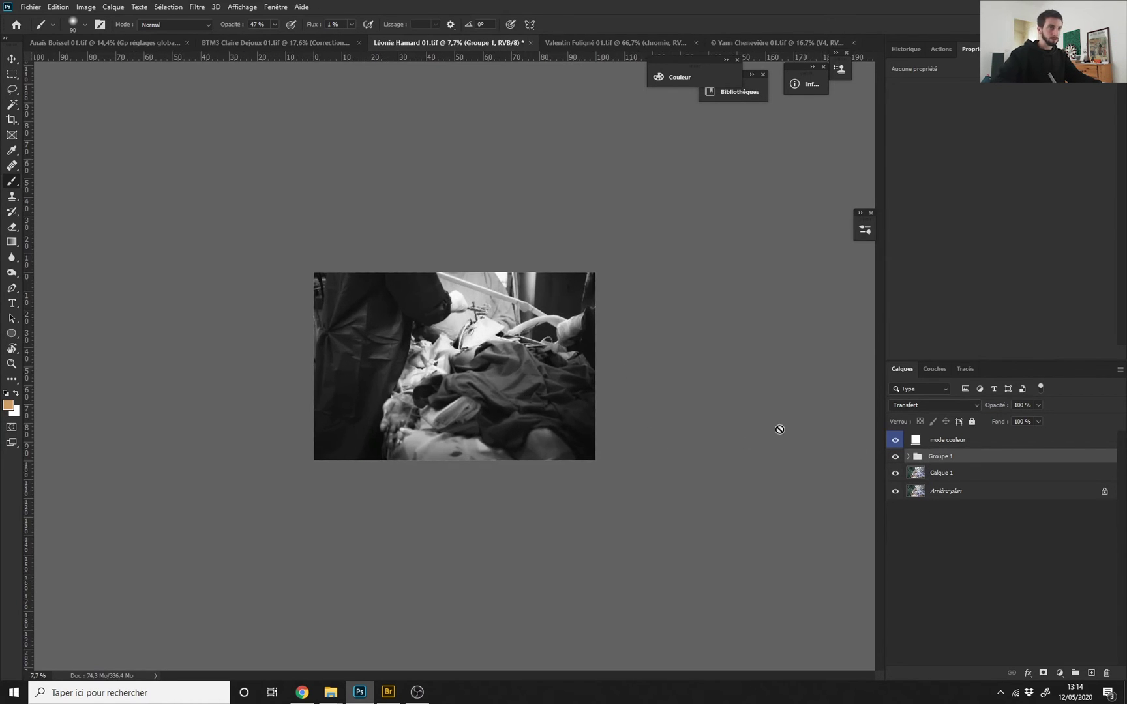
left_click(961, 443)
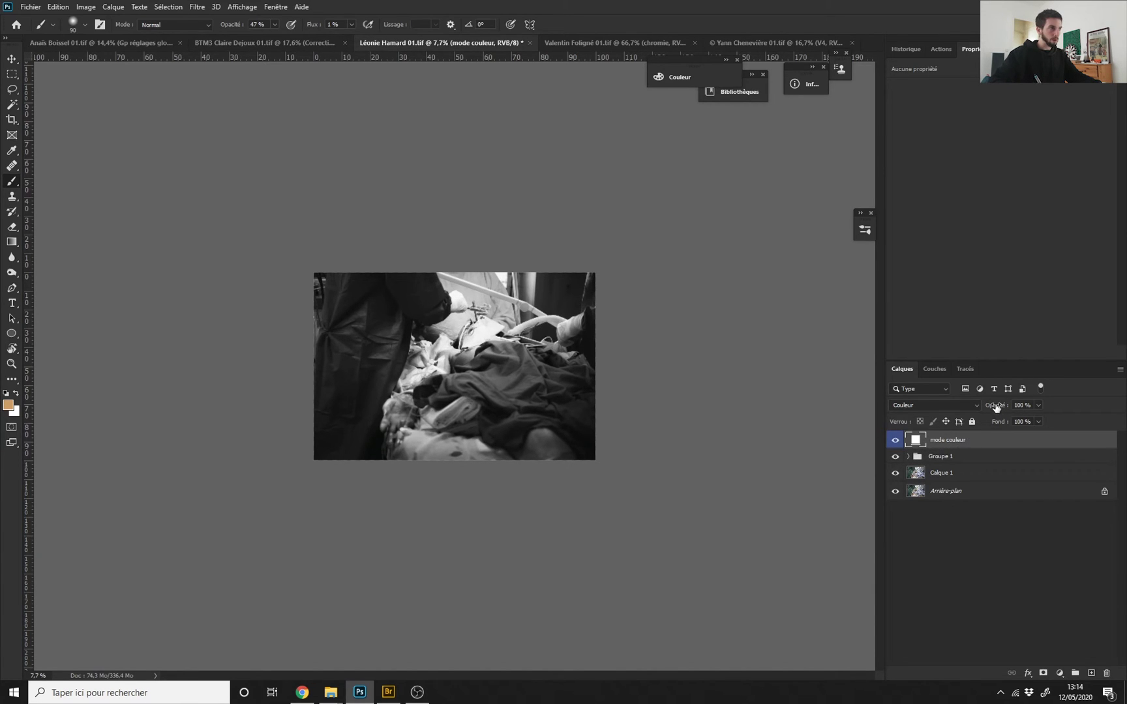
left_click(996, 406)
left_click_drag(1008, 406, 990, 408)
left_click_drag(414, 364, 544, 383)
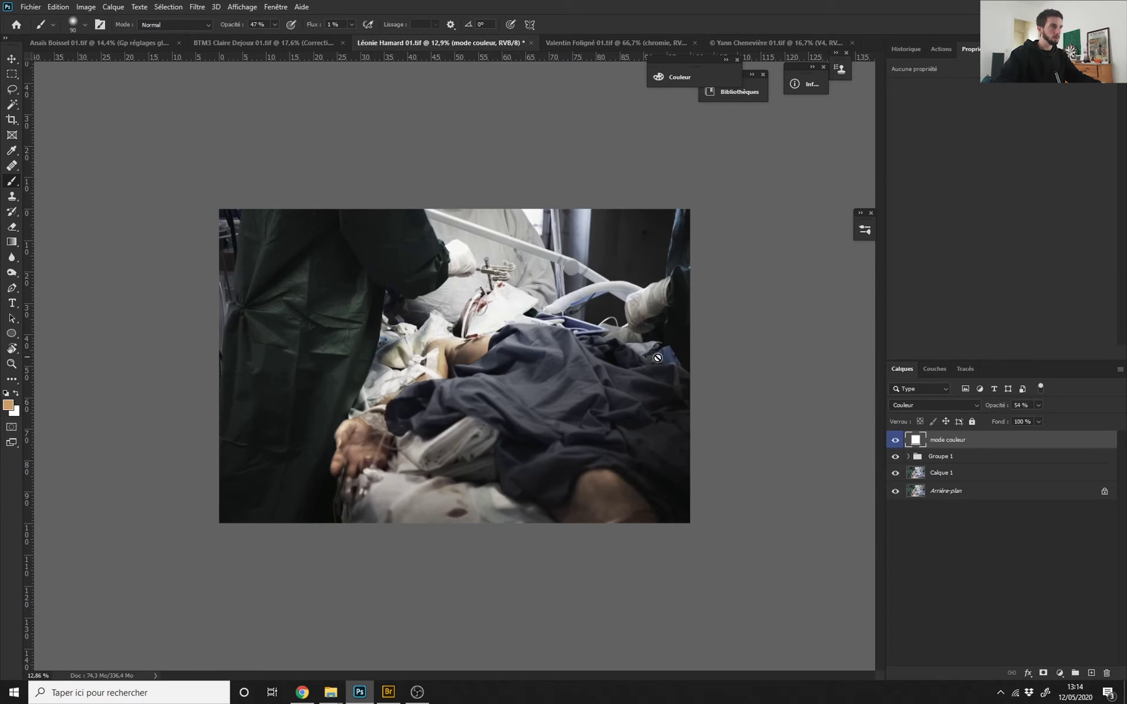
scroll(495, 325, "up", 2)
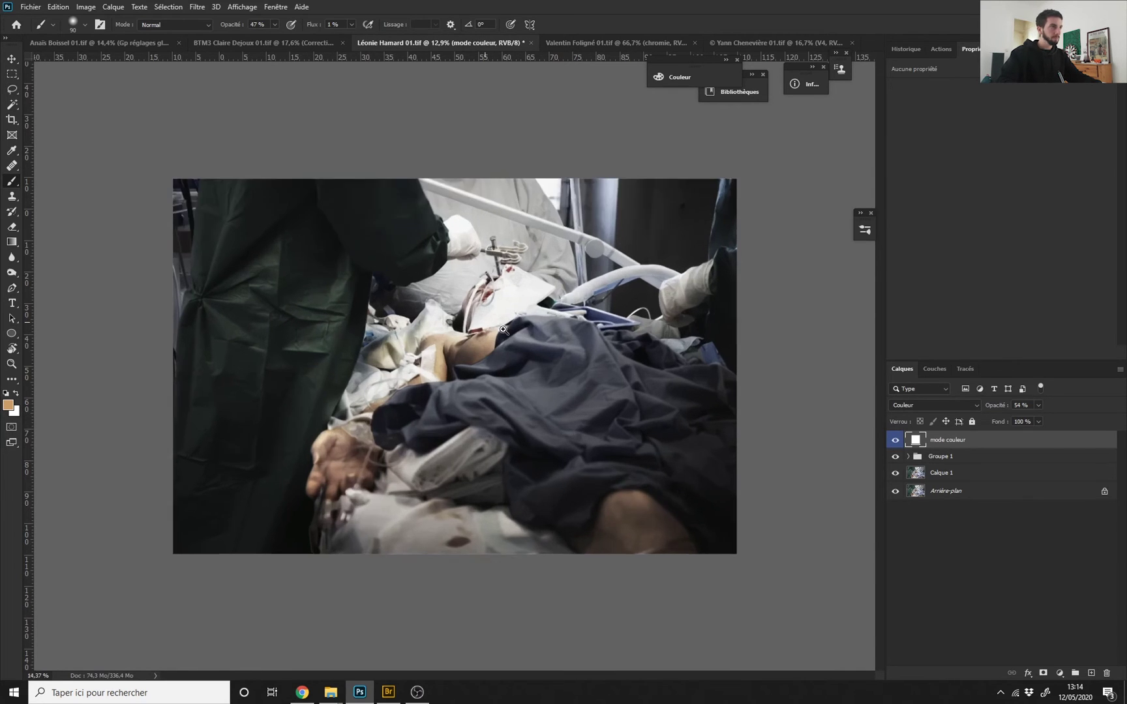
scroll(482, 376, "down", 2)
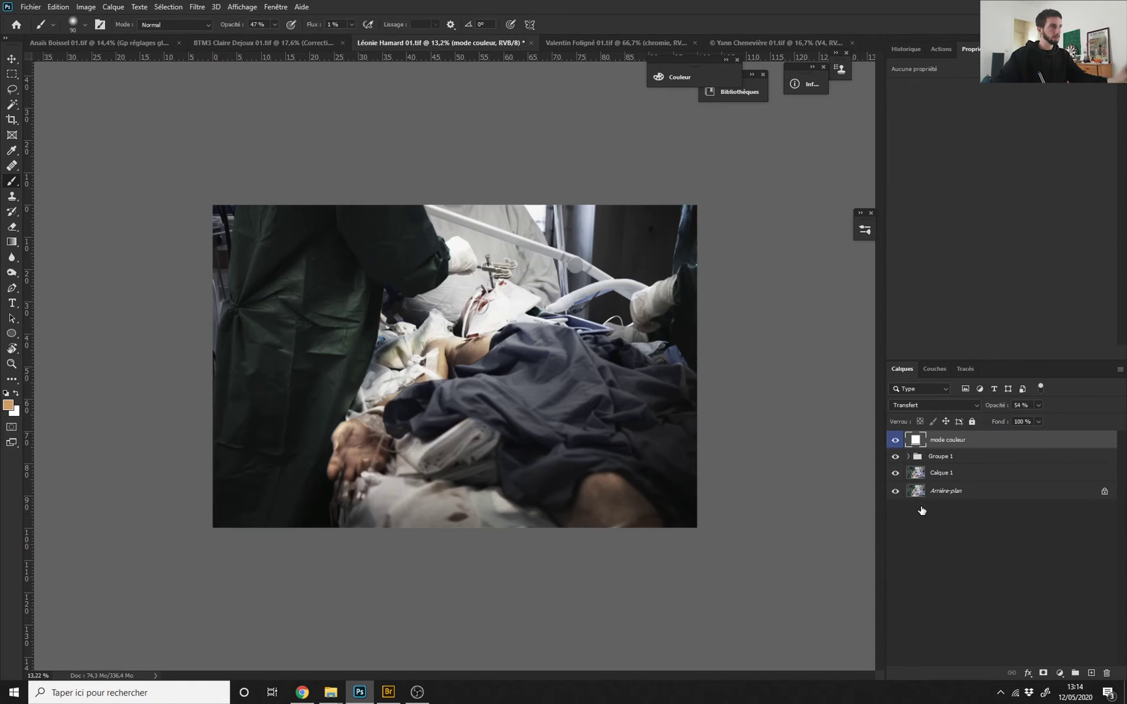
Show only the original Calque 0 layer of the wooden post photo and view its reference portrait full screen in Bridge.
key("ctrl+Tab")
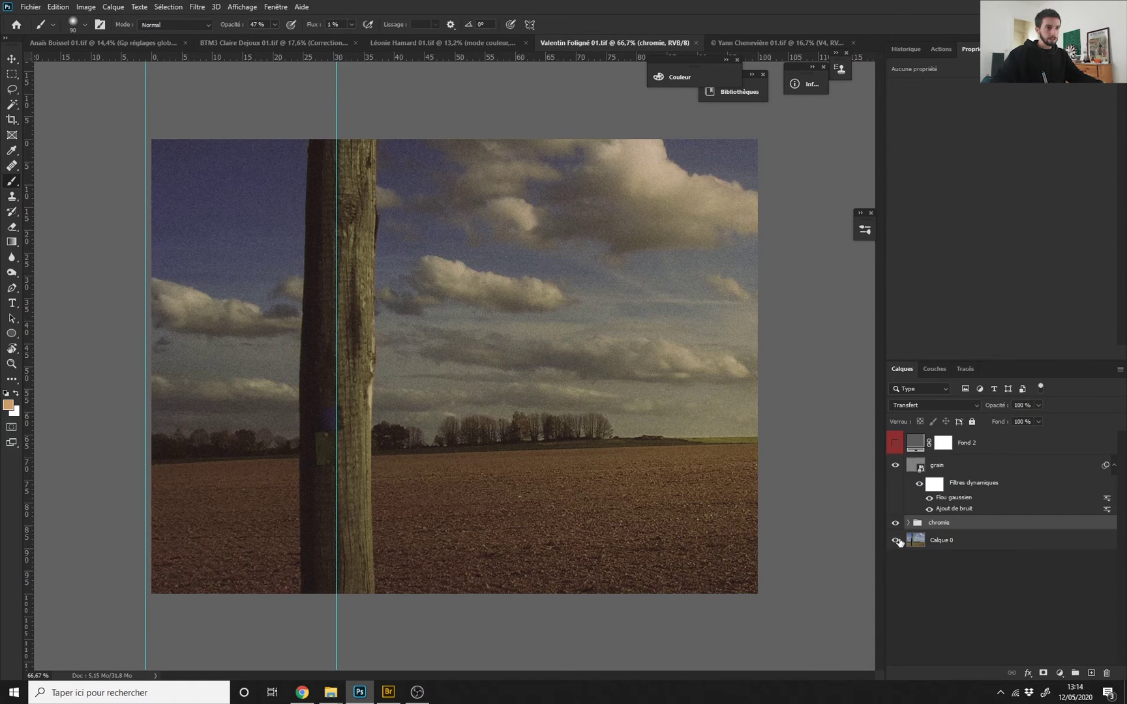
left_click(897, 542, "alt")
key("alt+Tab")
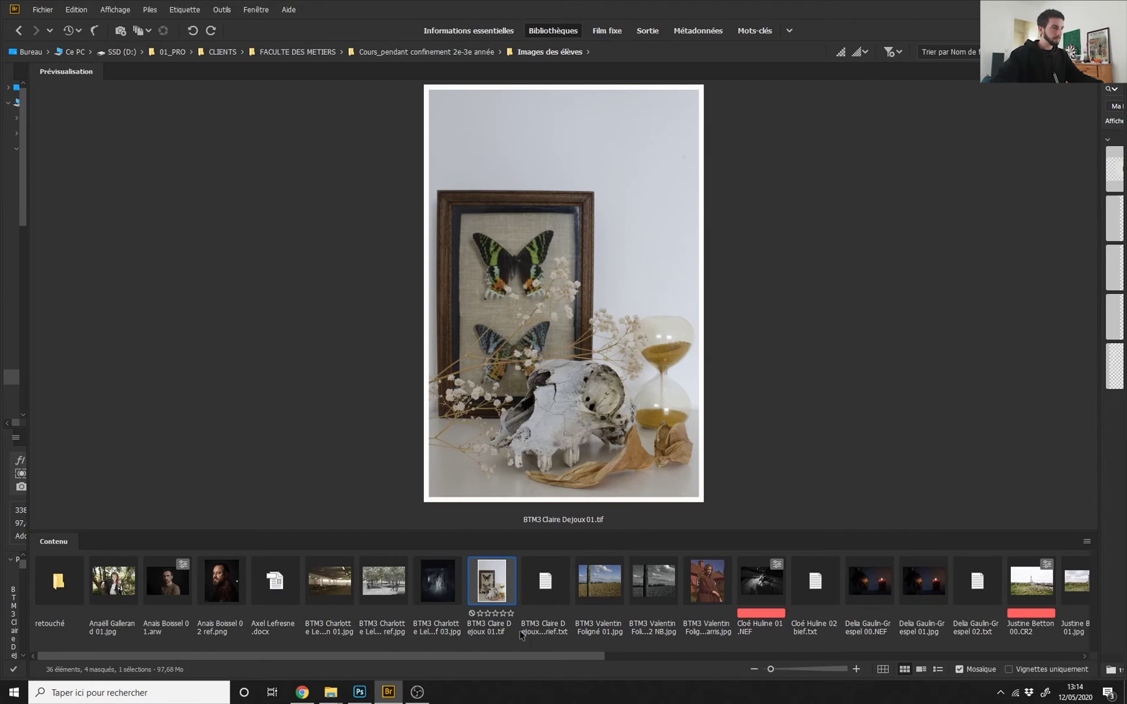
left_click(717, 591)
key("space")
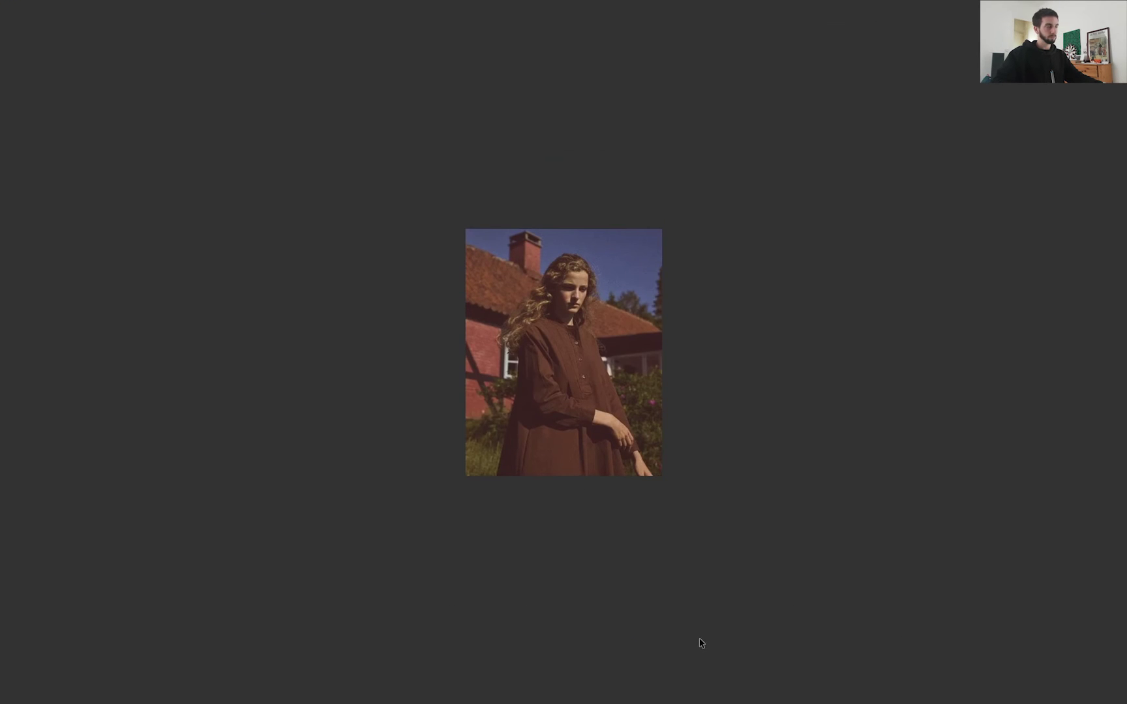
key("space")
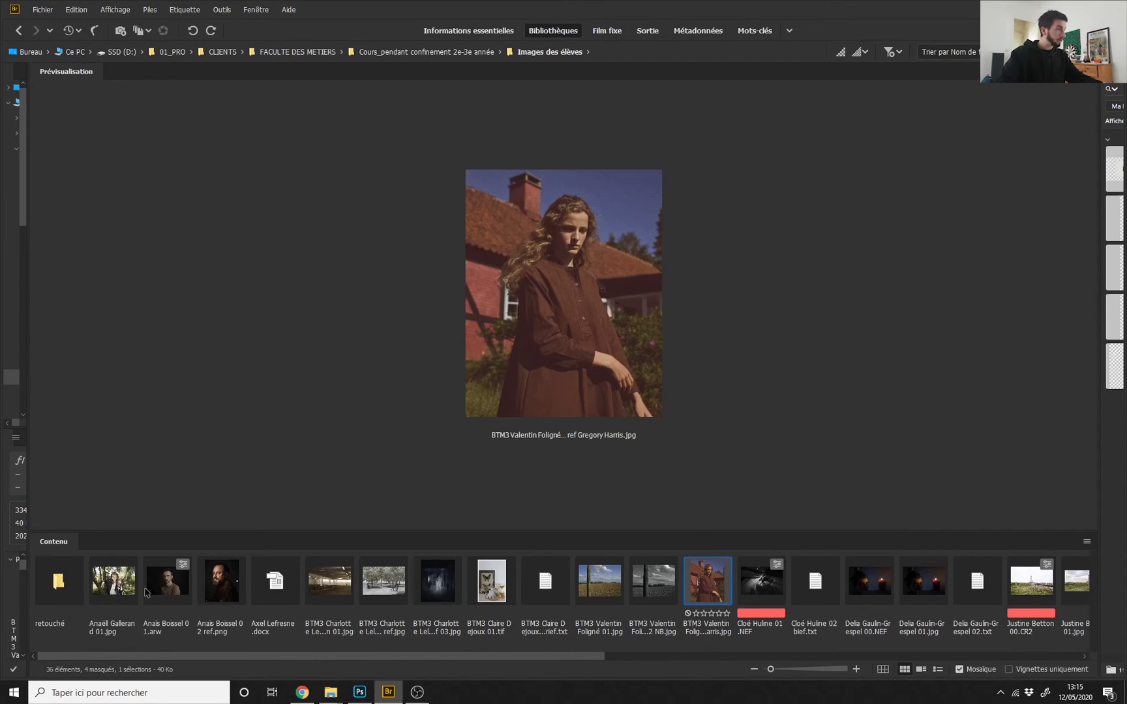
Return to Photoshop and look over the male portrait, the butterfly still life and the operating room photo again.
left_click(360, 692)
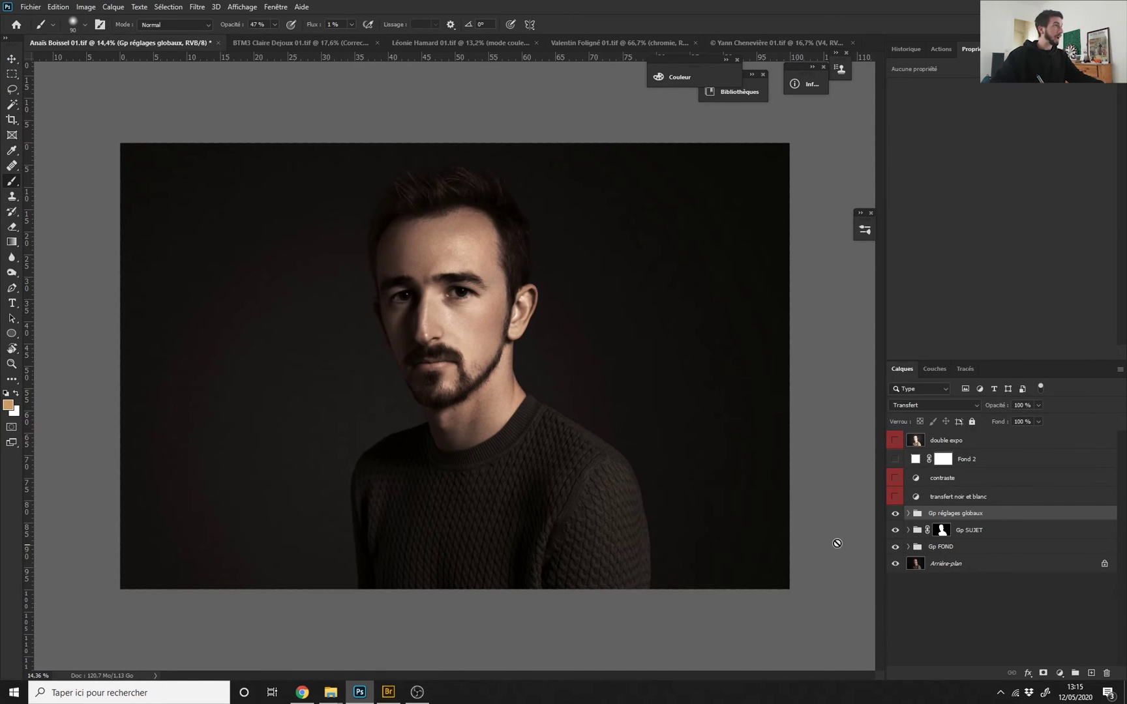
left_click_drag(516, 435, 490, 478)
key("ctrl+Tab")
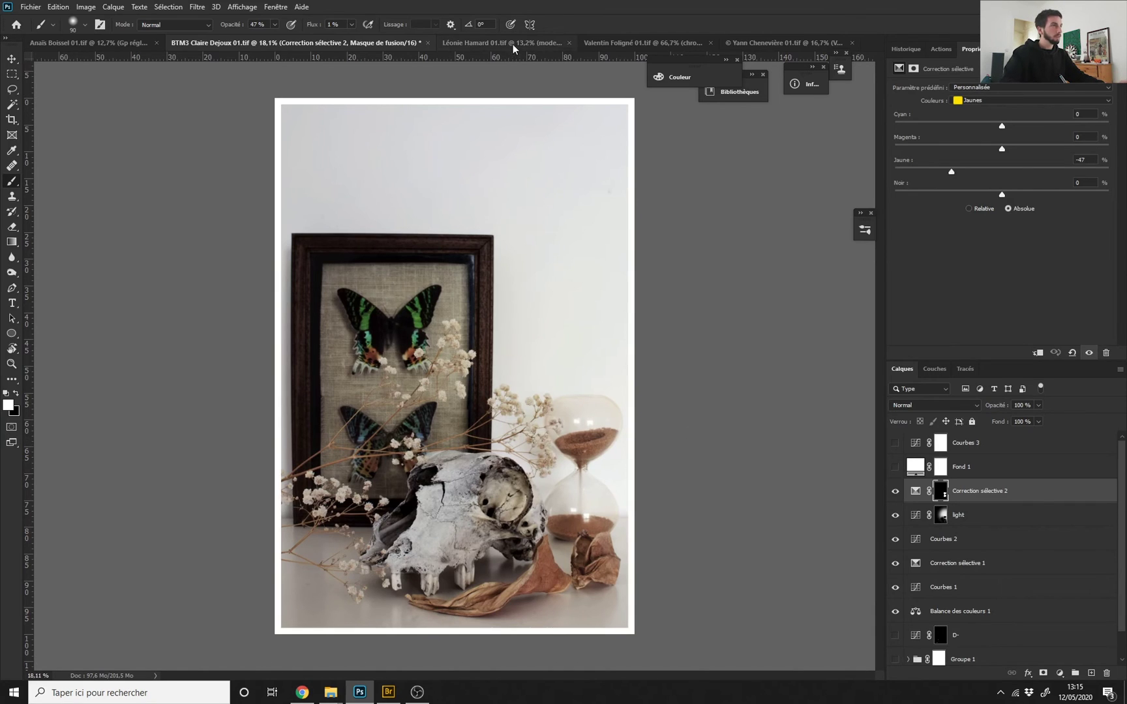
left_click(489, 43)
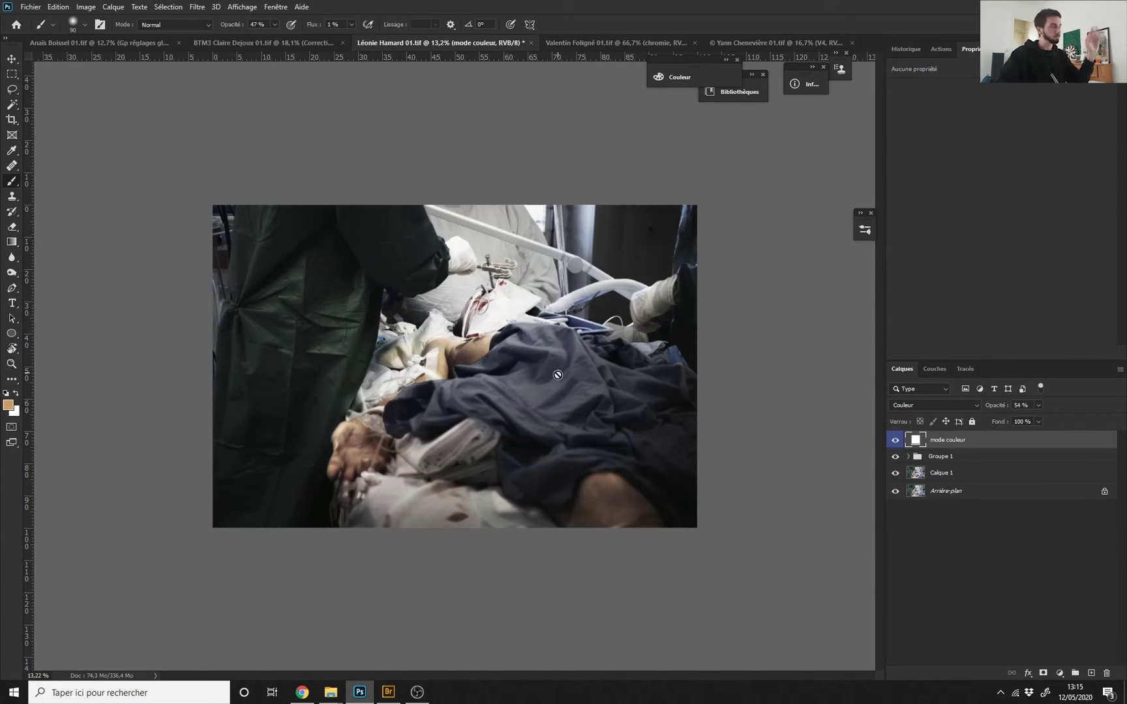
left_click_drag(451, 403, 496, 415)
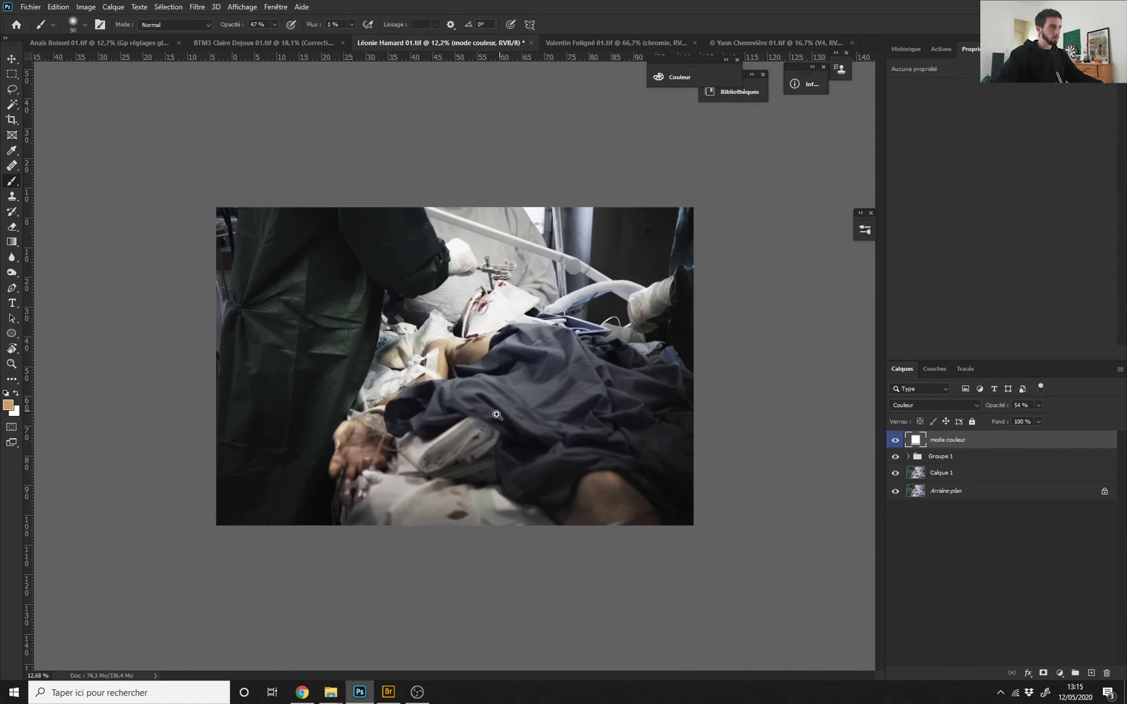
Hide the guides on the wooden post photo and examine the post's edge against the sky at high magnification.
key("ctrl+Tab")
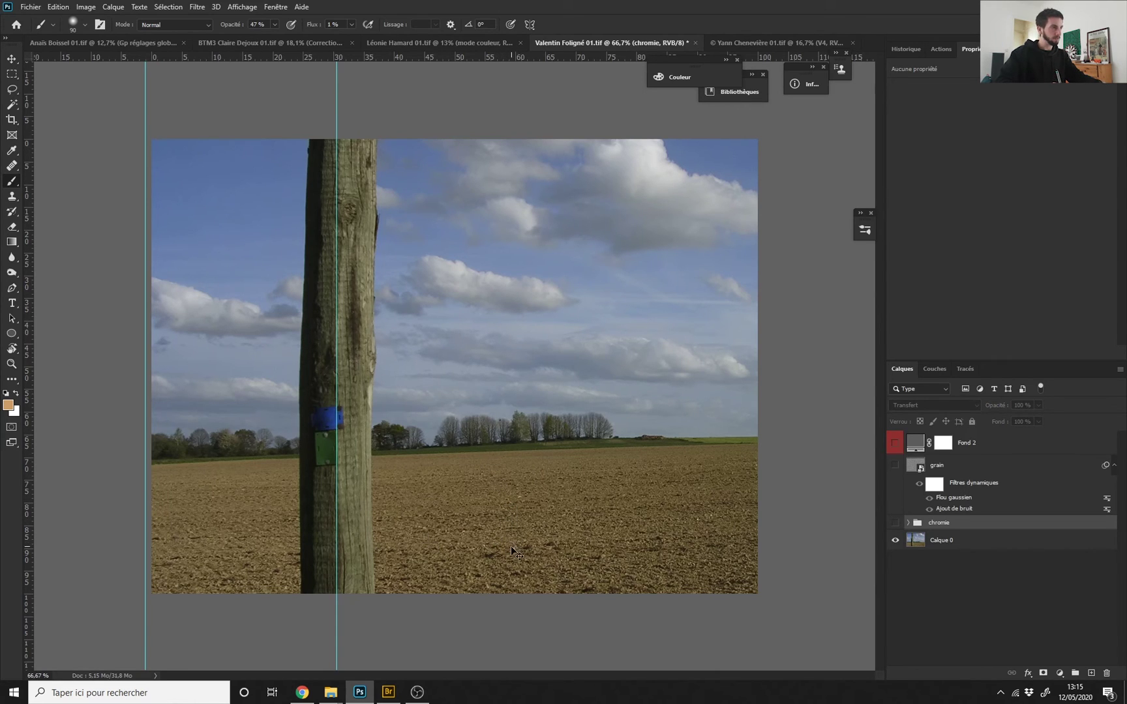
key("ctrl+semicolon")
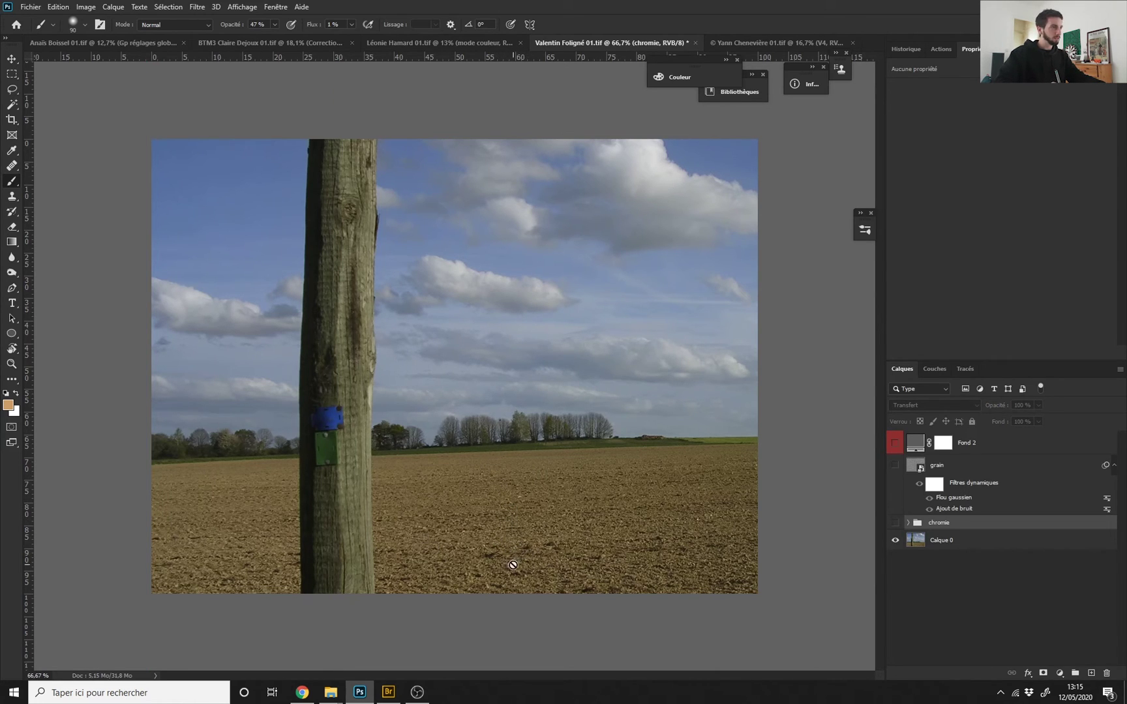
left_click_drag(542, 373, 568, 456)
left_click_drag(446, 372, 481, 508)
left_click_drag(260, 282, 328, 448)
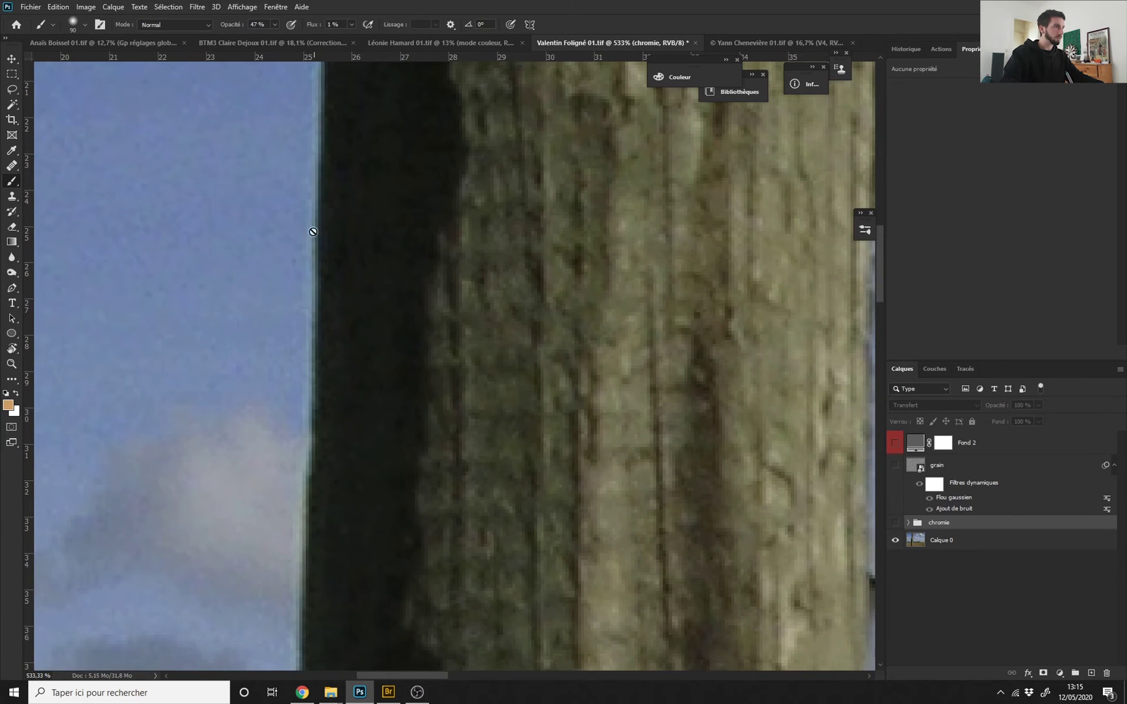
scroll(315, 390, "down", 10)
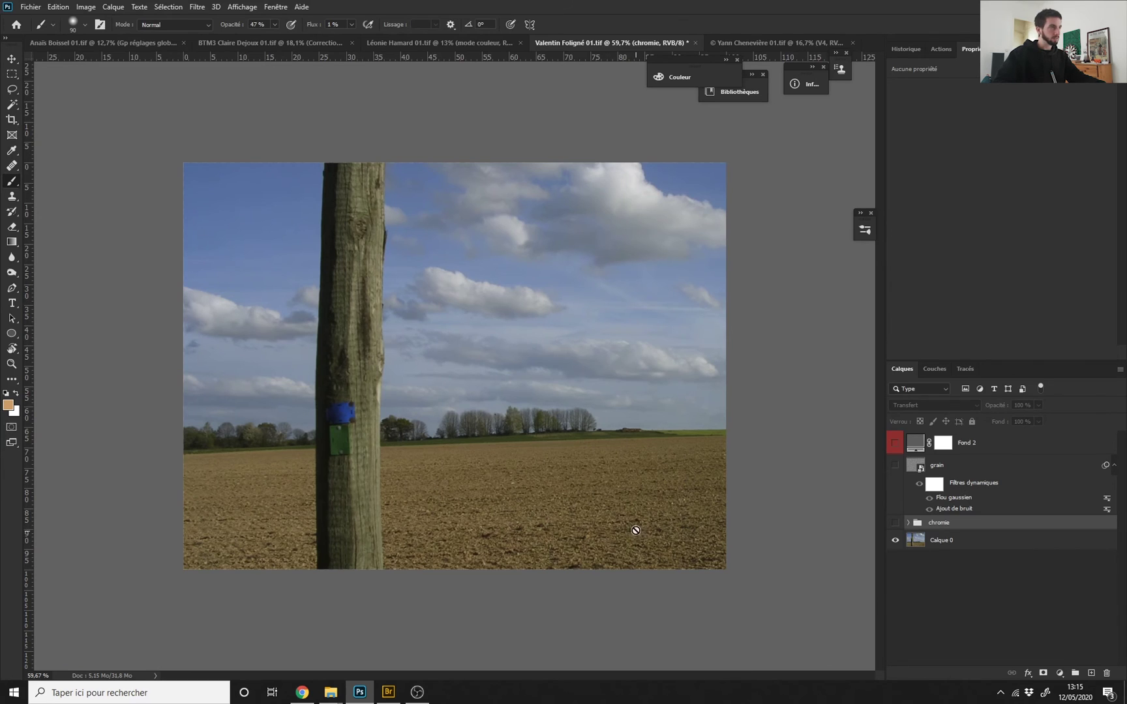
Switch to Bridge to study the reference portrait's colours full screen, and return to the post photo in Photoshop.
key("alt+Tab")
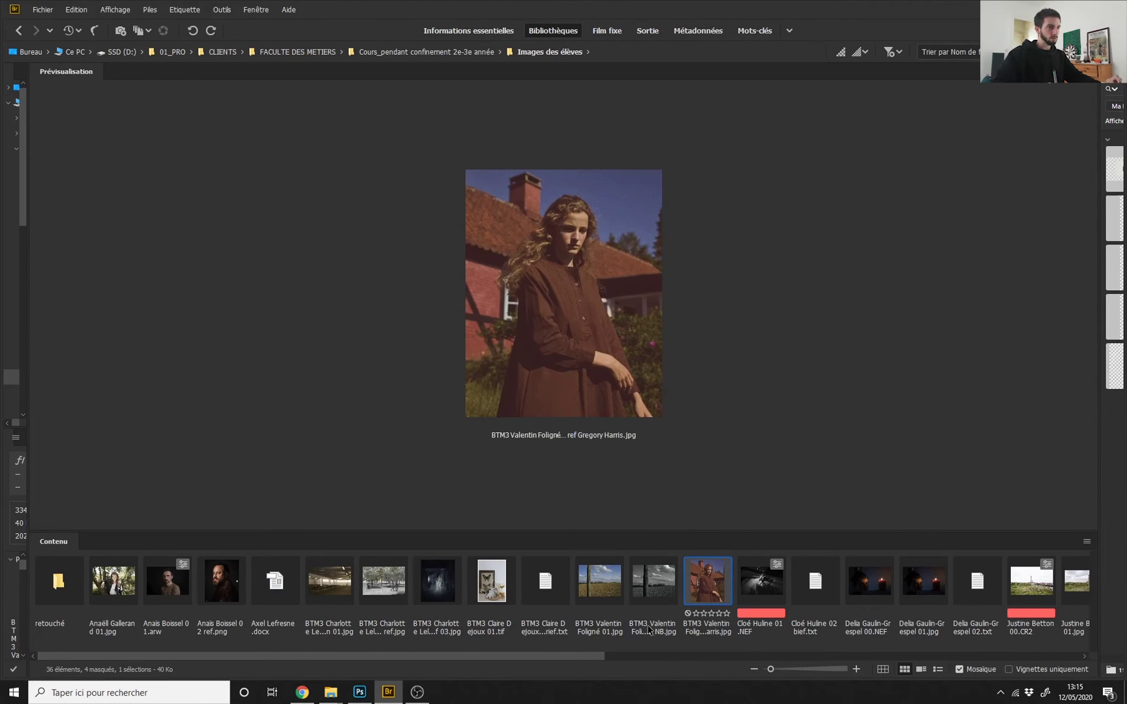
key("space")
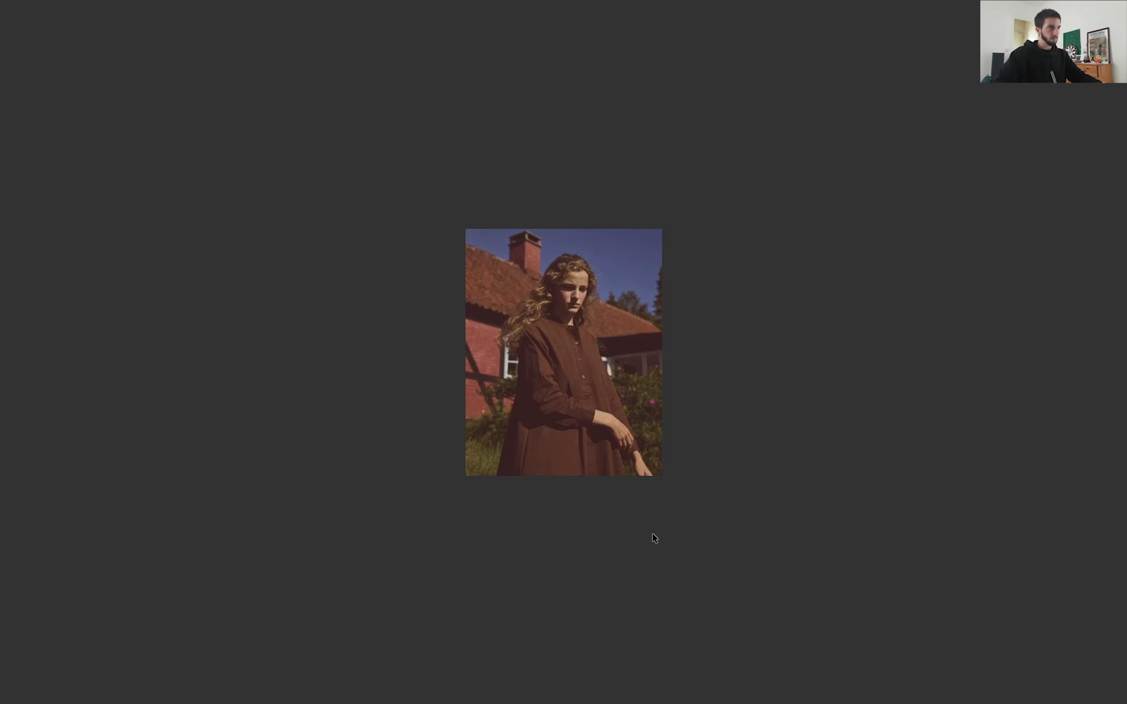
key("space")
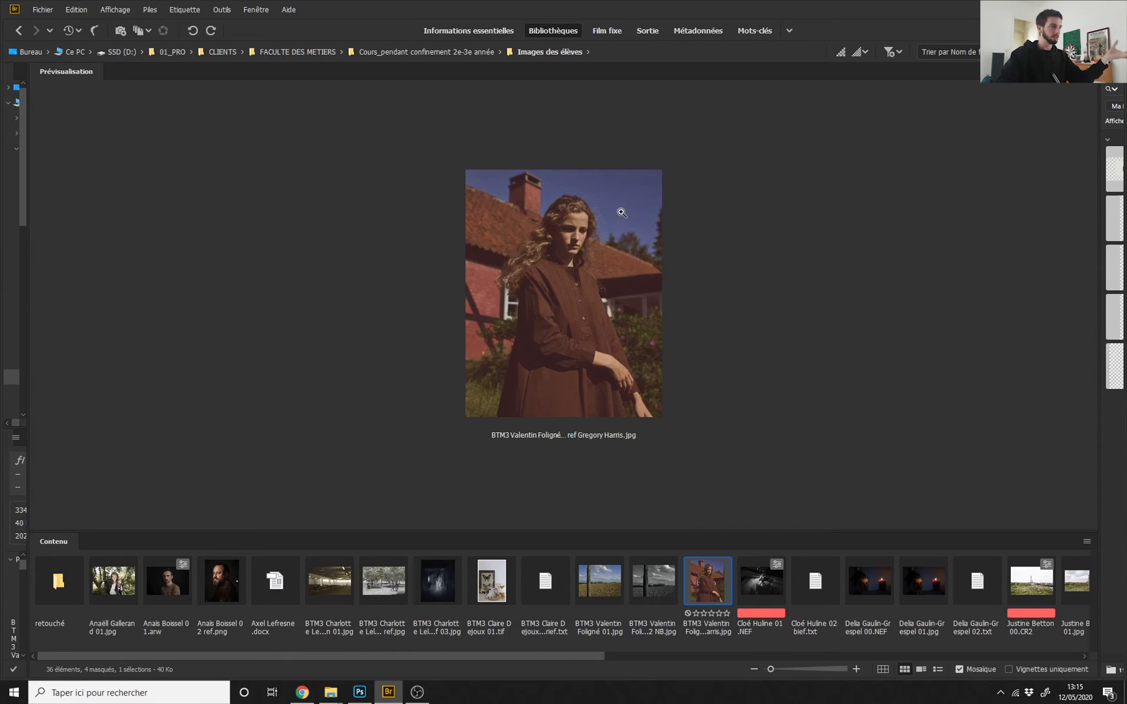
left_click(359, 692)
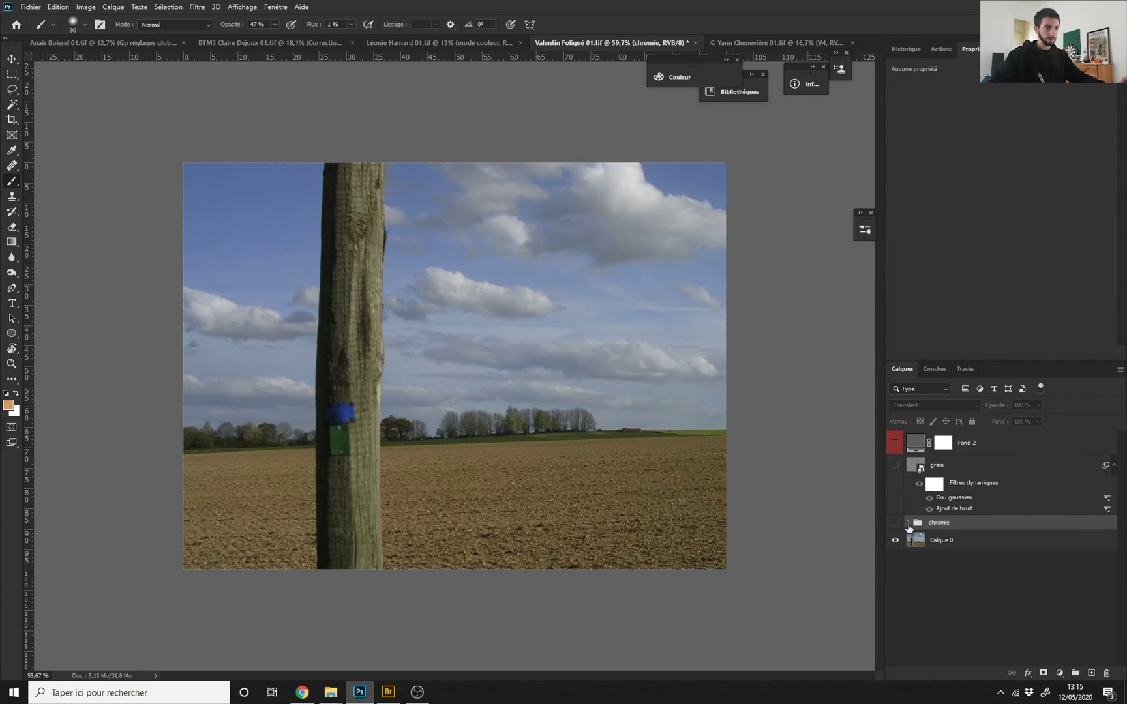
Make the chromie group visible, hide every layer inside it, and collapse the group.
left_click(908, 523)
scroll(908, 541, "down", 4)
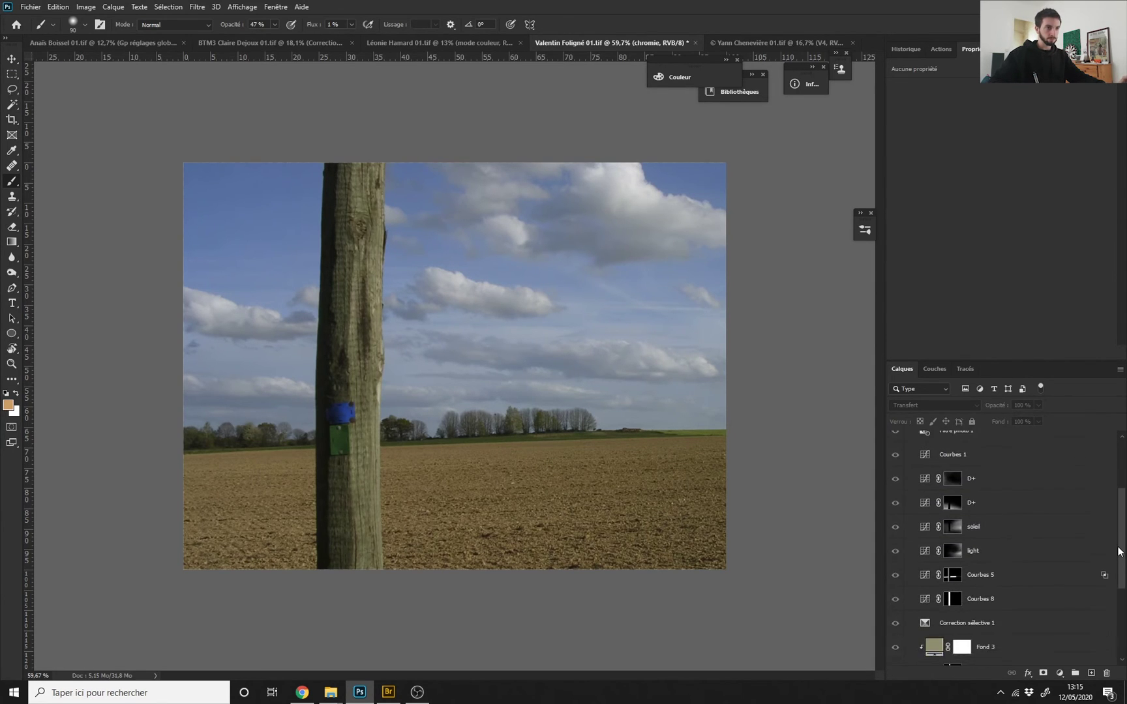
scroll(906, 522, "up", 2)
left_click(895, 456)
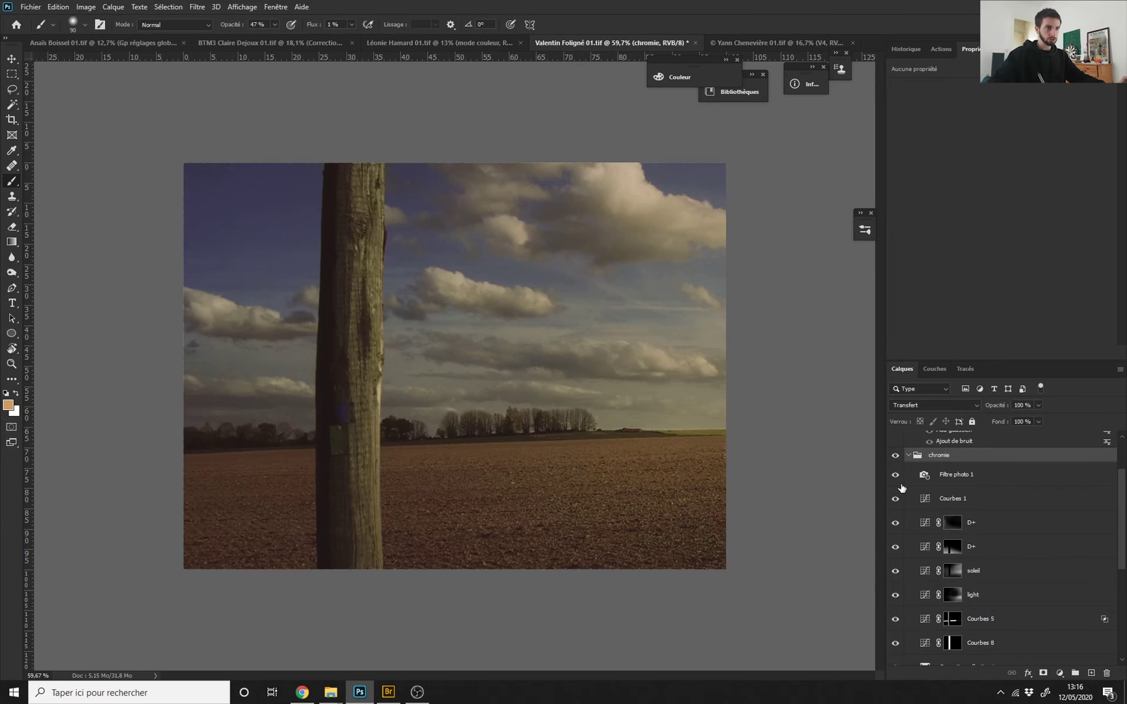
left_click_drag(897, 476, 894, 677)
scroll(1123, 546, "down", 5)
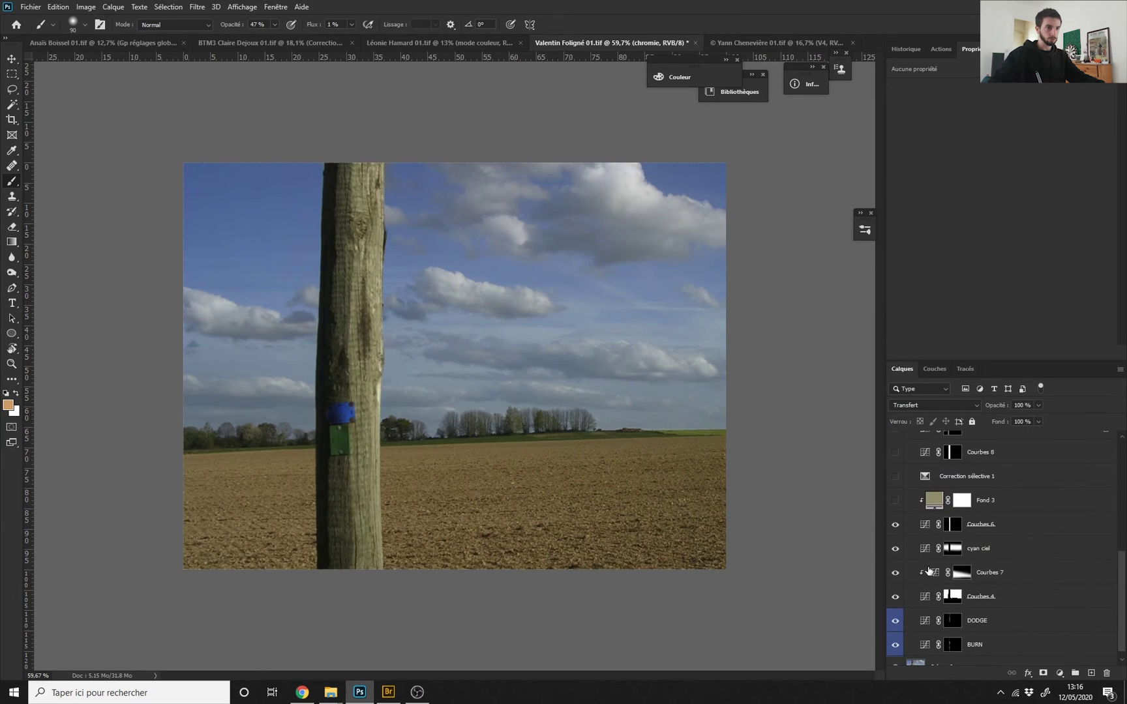
scroll(1117, 569, "up", 8)
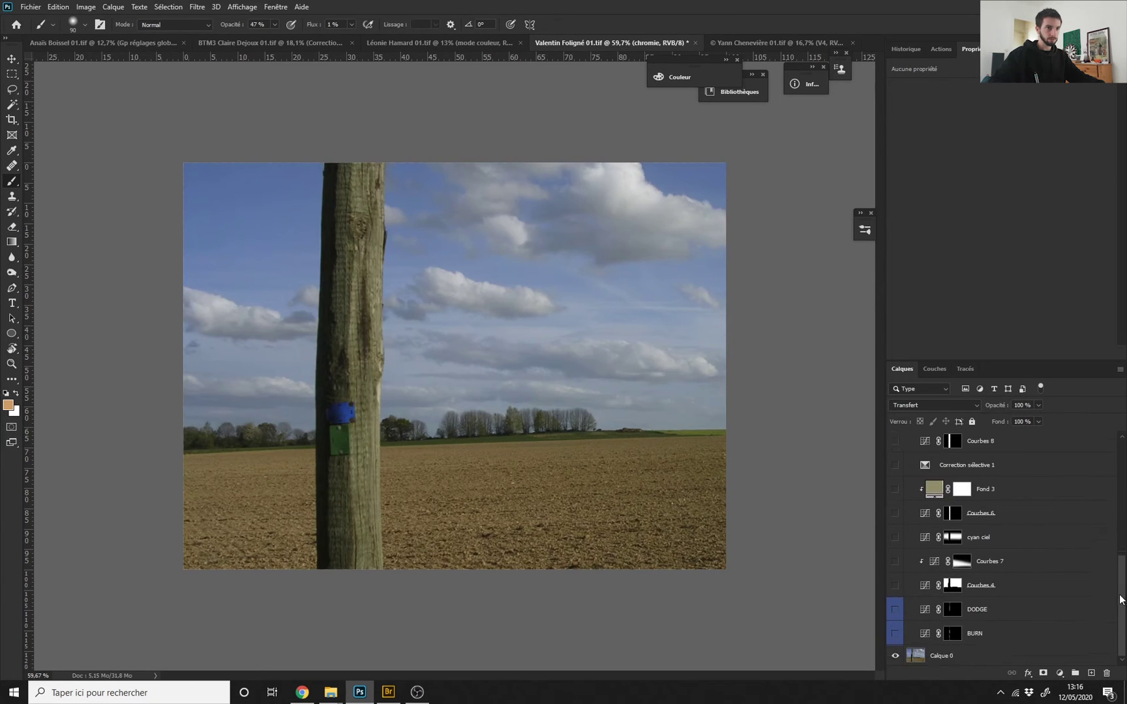
left_click(909, 522)
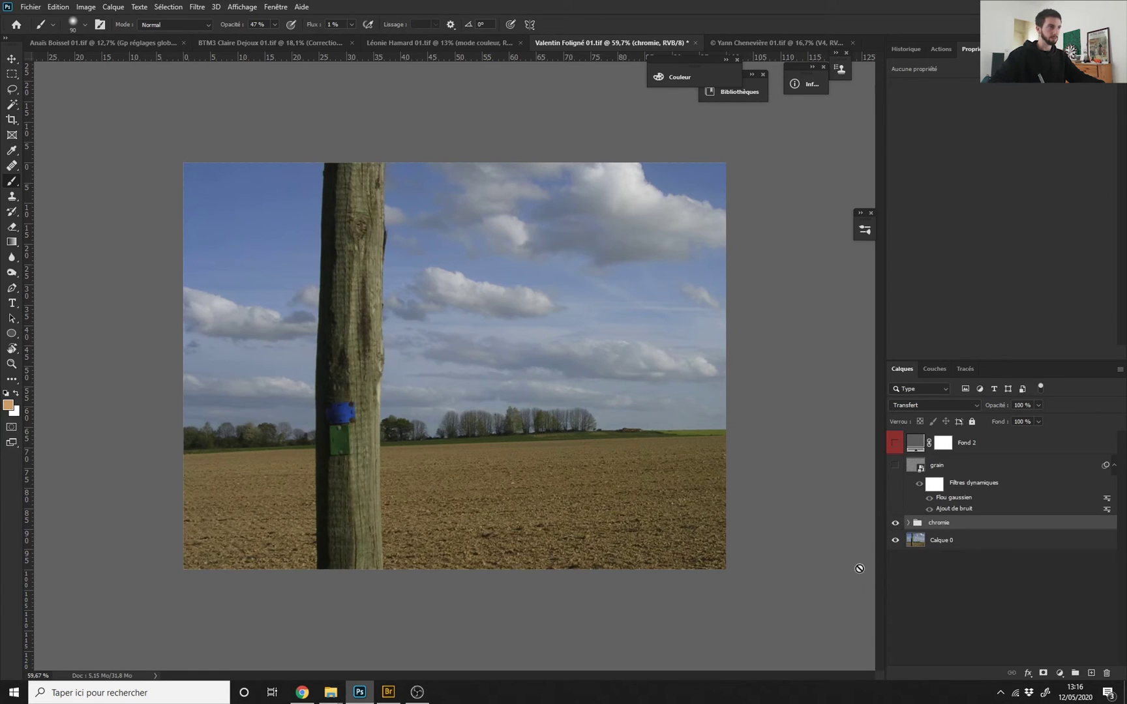
left_click_drag(525, 374, 540, 423)
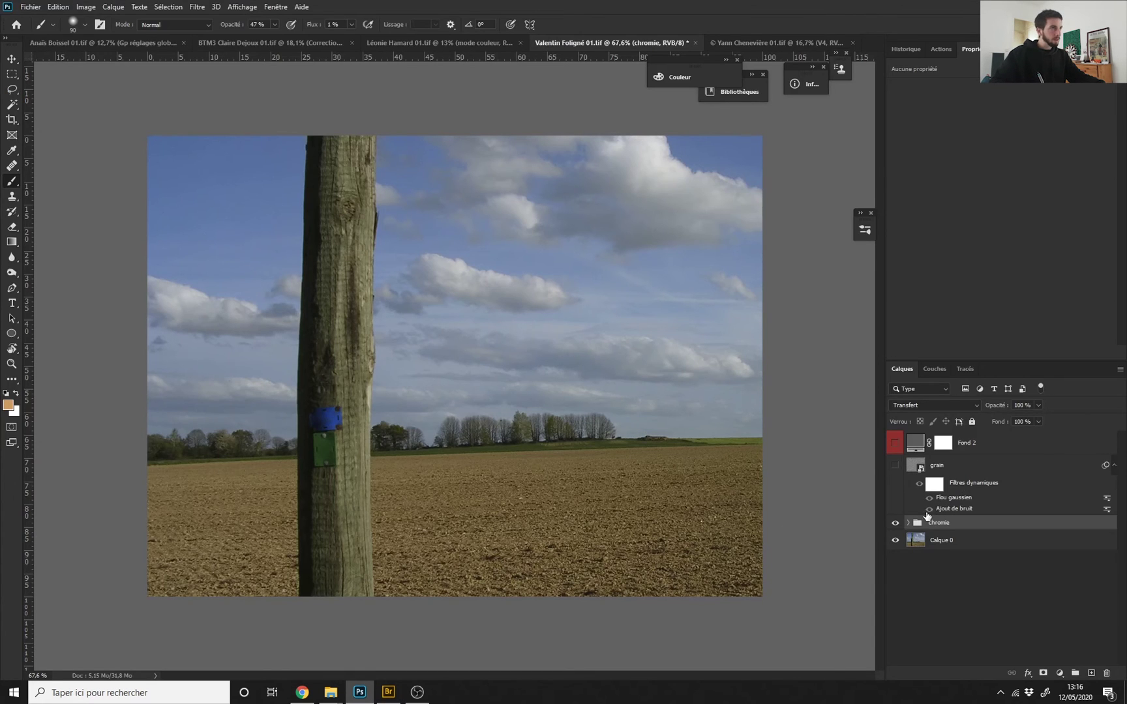
Open the reference portrait from Bridge in Photoshop, keeping its embedded colour profile.
key("alt+Tab")
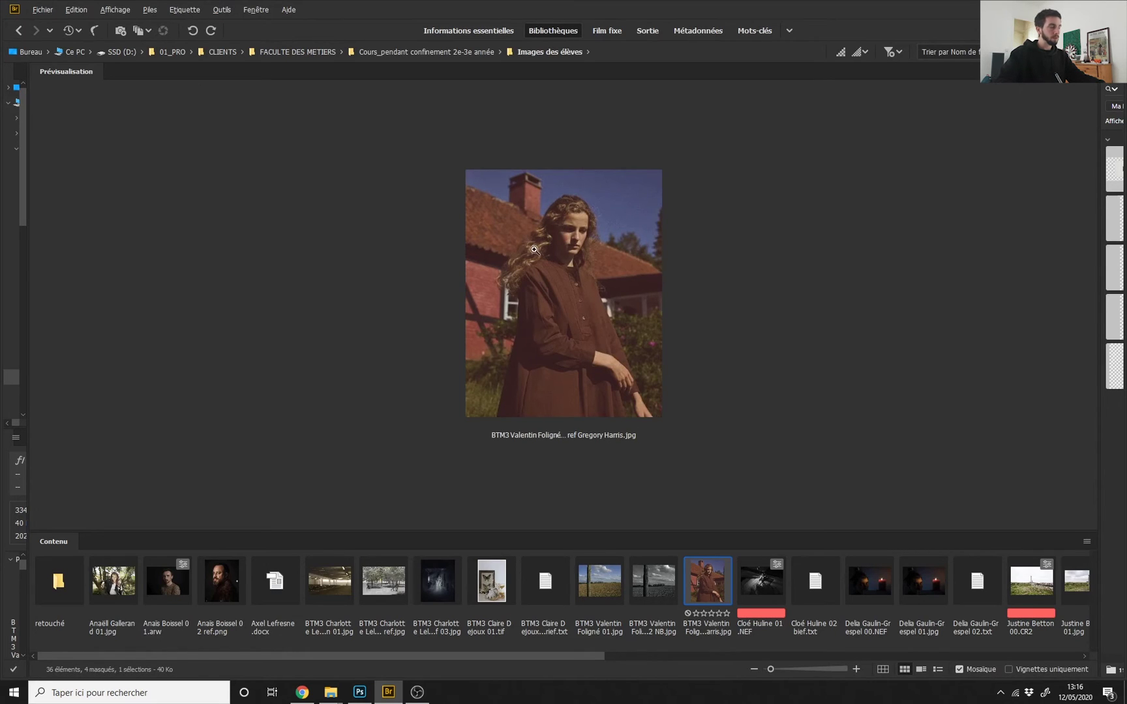
key("alt+Tab")
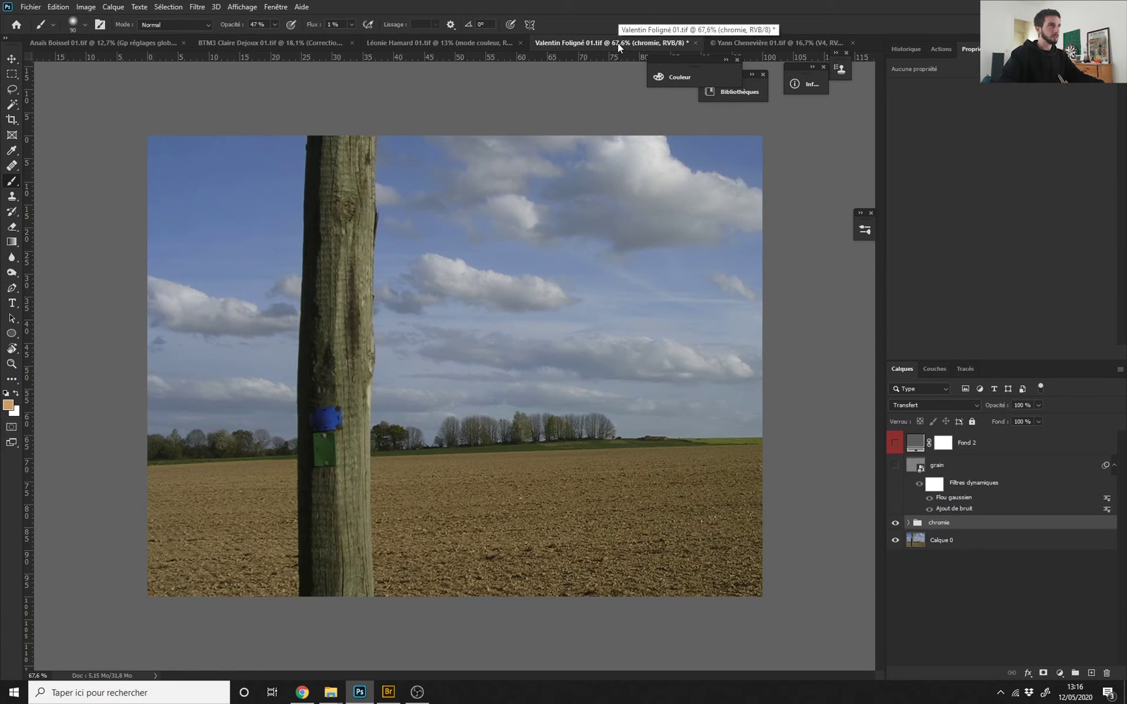
key("alt+Tab")
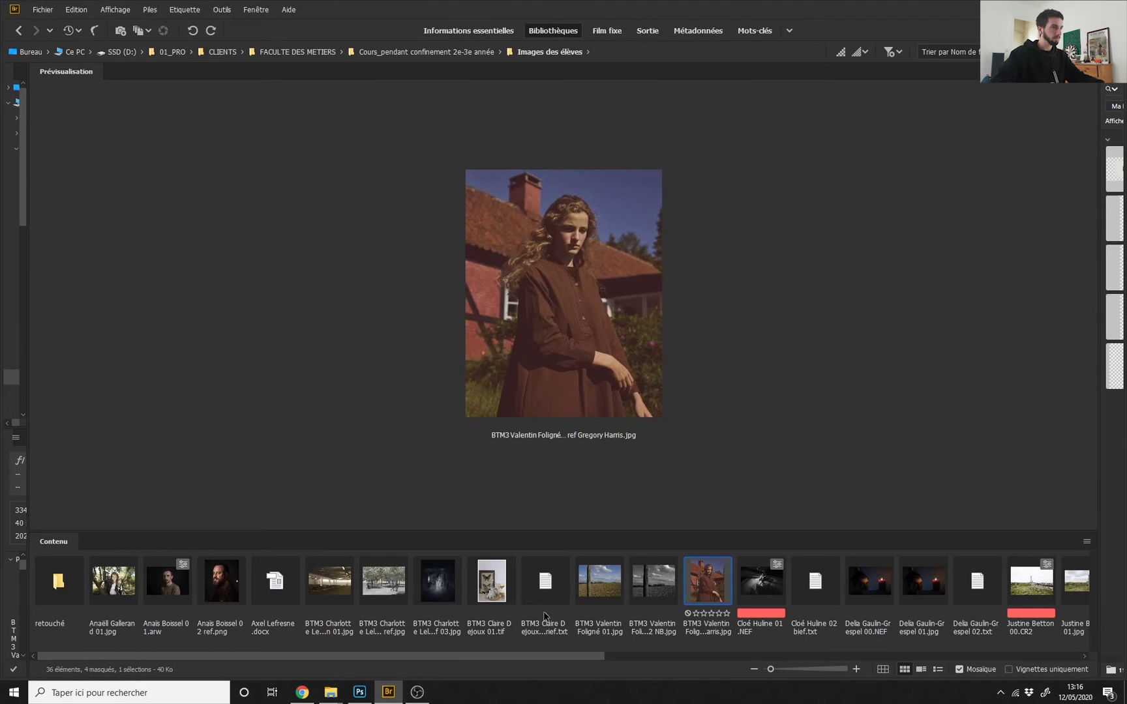
double_click(704, 591)
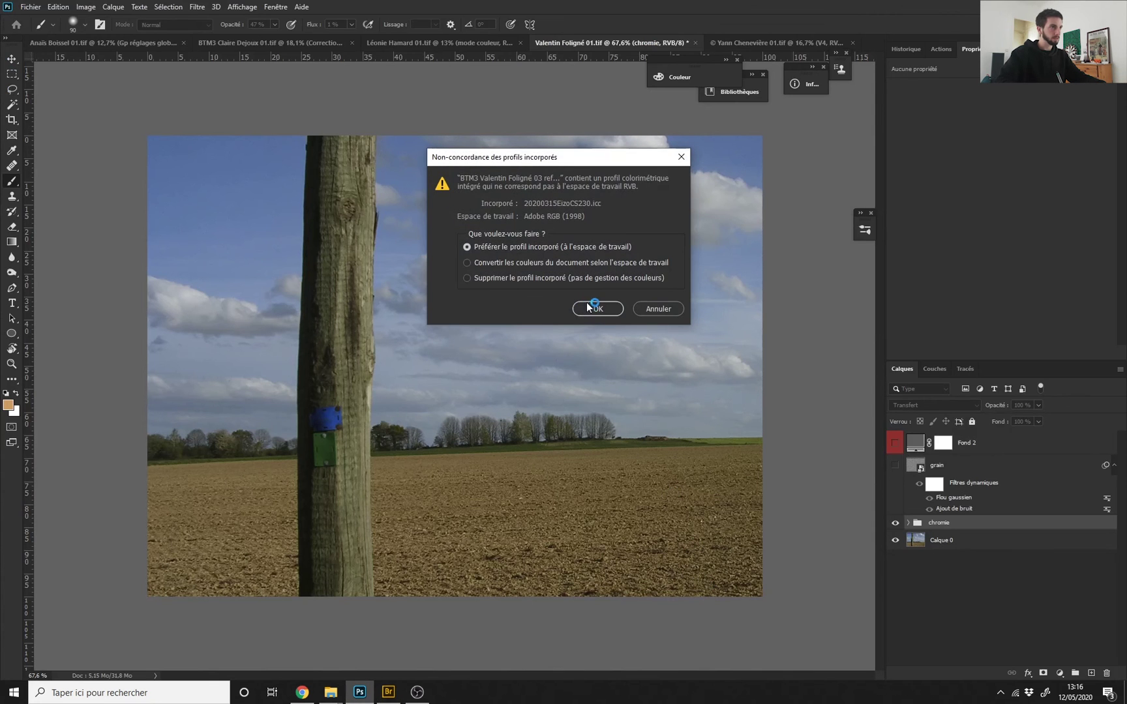
left_click(590, 308)
Dock the reference portrait in a narrow pane beside the wooden post photo and fit the post photo in its pane.
left_click_drag(712, 44, 21, 471)
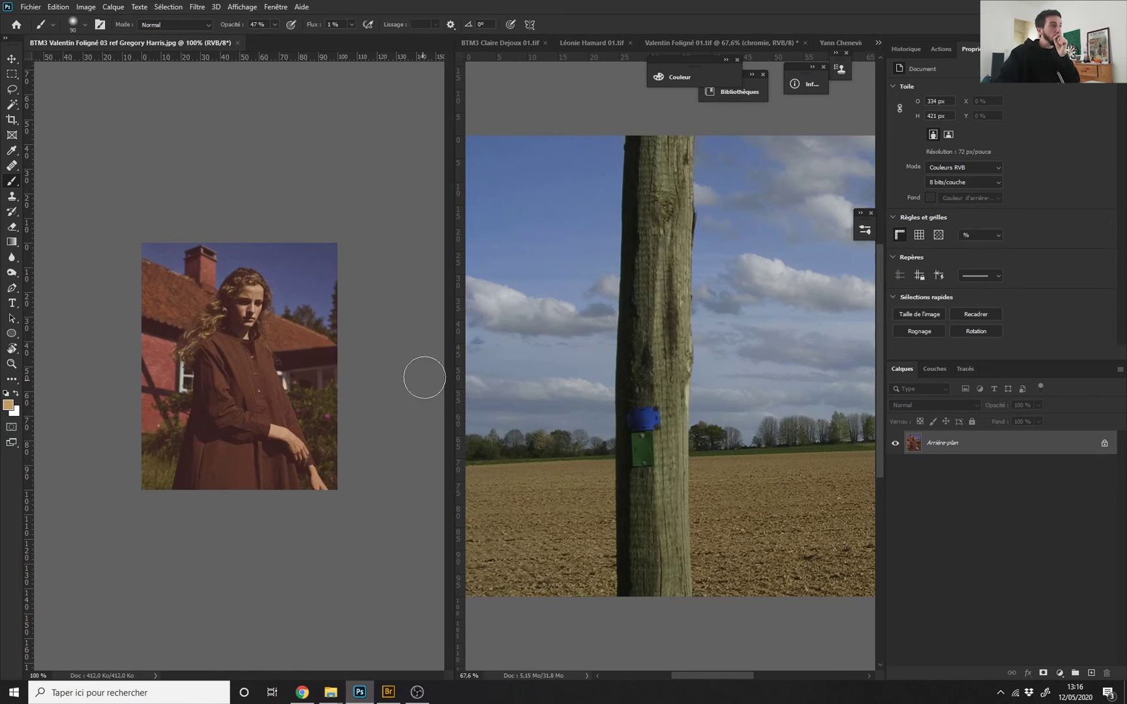
left_click_drag(455, 390, 271, 400)
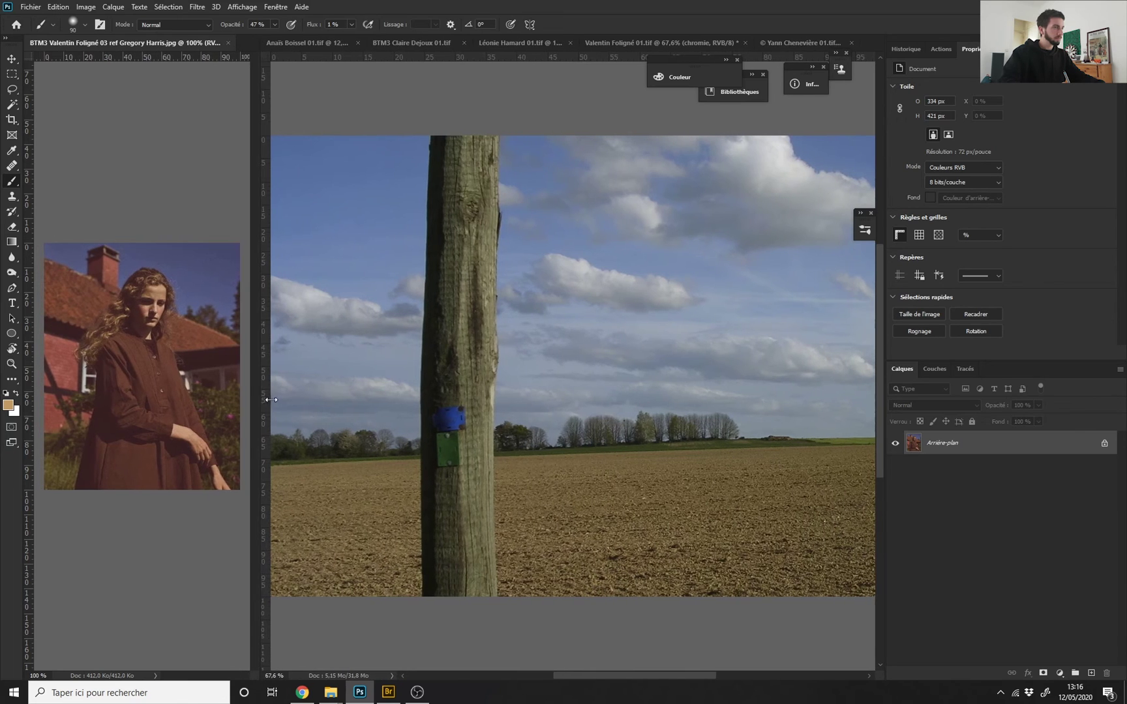
left_click(574, 353)
left_click_drag(597, 343, 567, 356)
Expand the chromie group in the wooden post photo and look through its hidden adjustment layers.
left_click(908, 524)
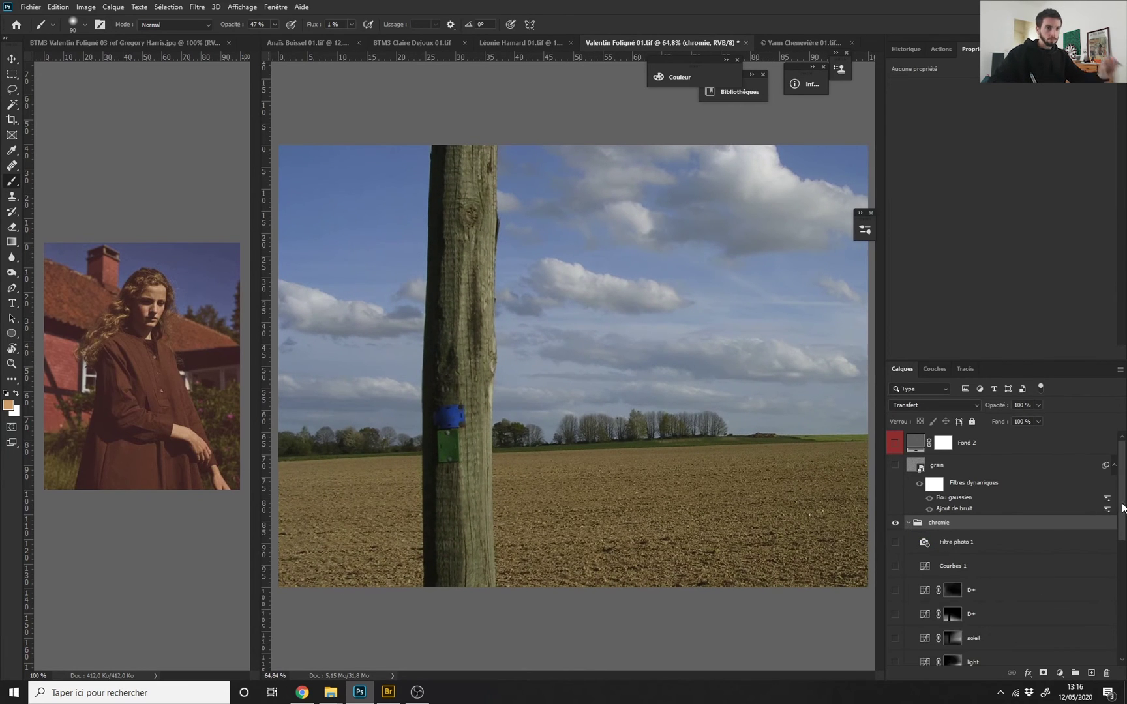
left_click_drag(1122, 509, 1123, 643)
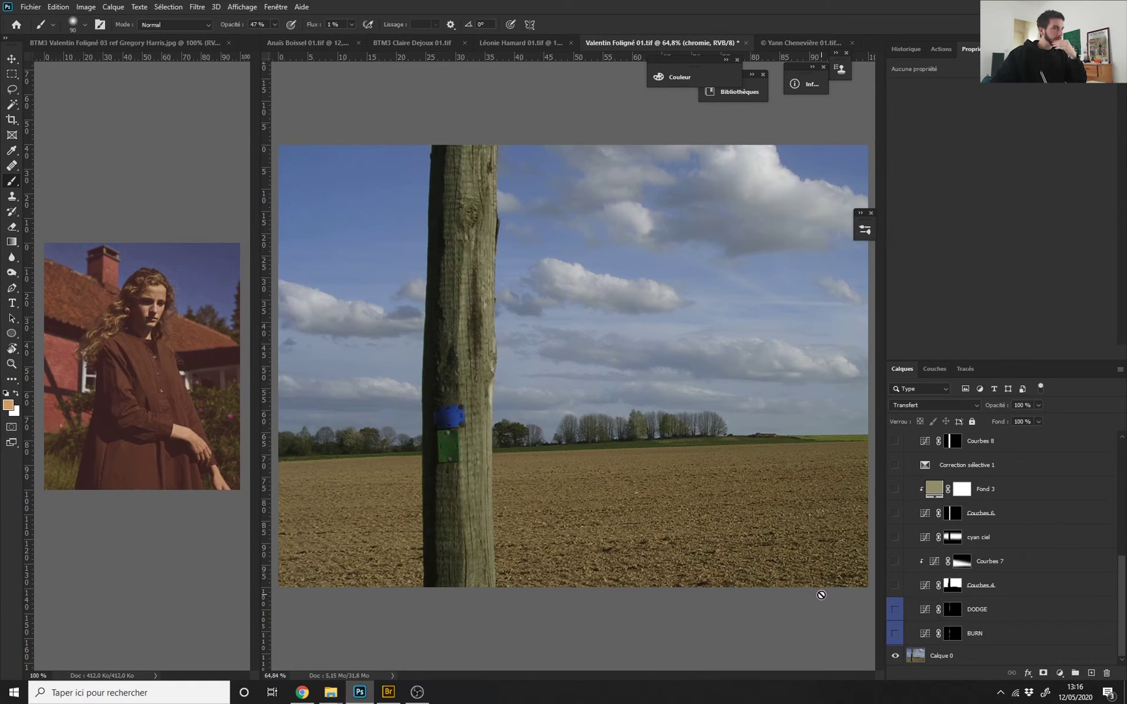
scroll(1064, 530, "up", 5)
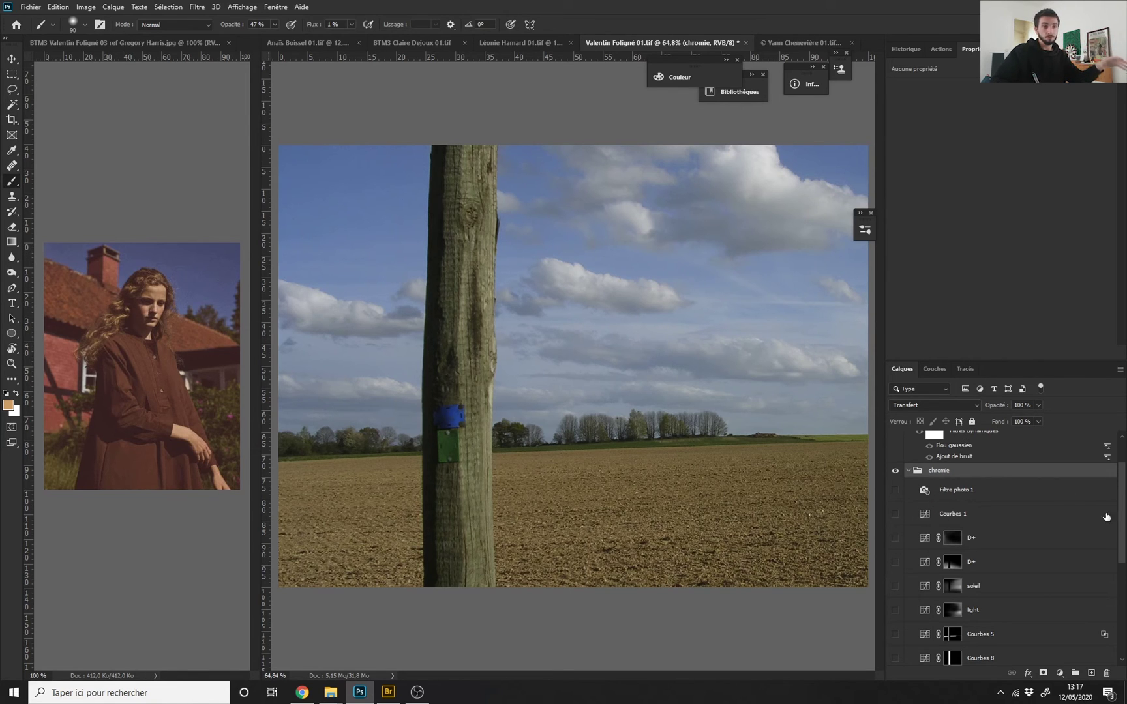
scroll(1044, 587, "down", 5)
scroll(1113, 629, "up", 5)
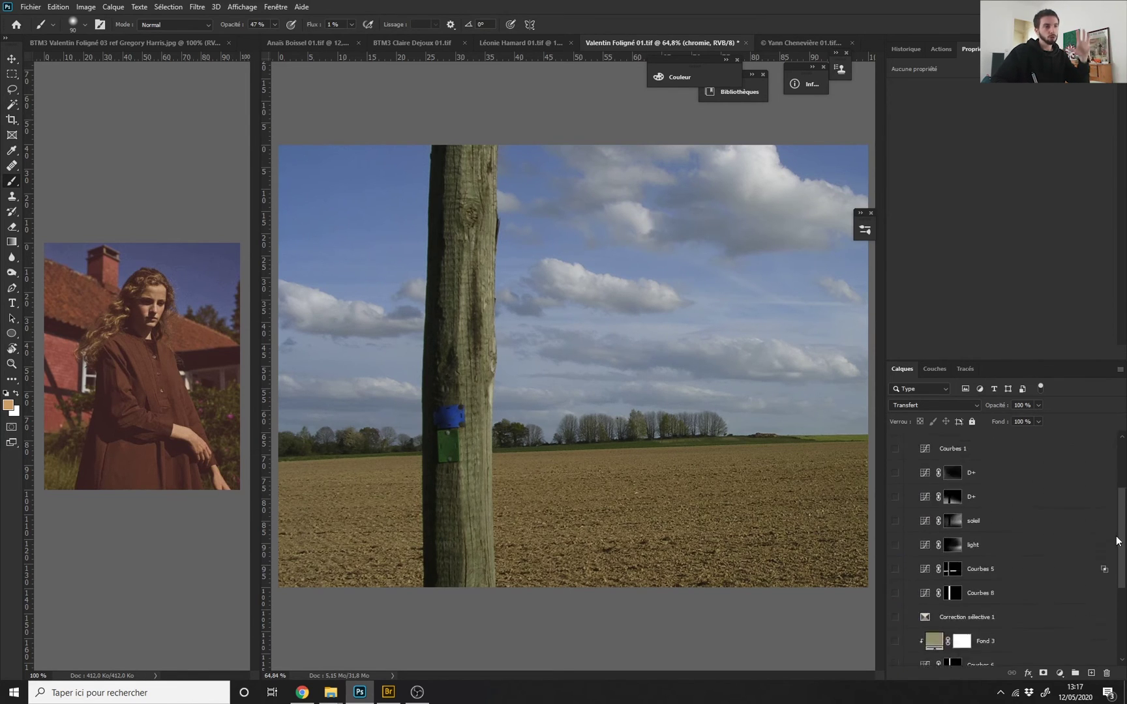
Make the Courbes 1 layer visible, switching it off and on to compare the photo with and without it.
left_click(896, 568)
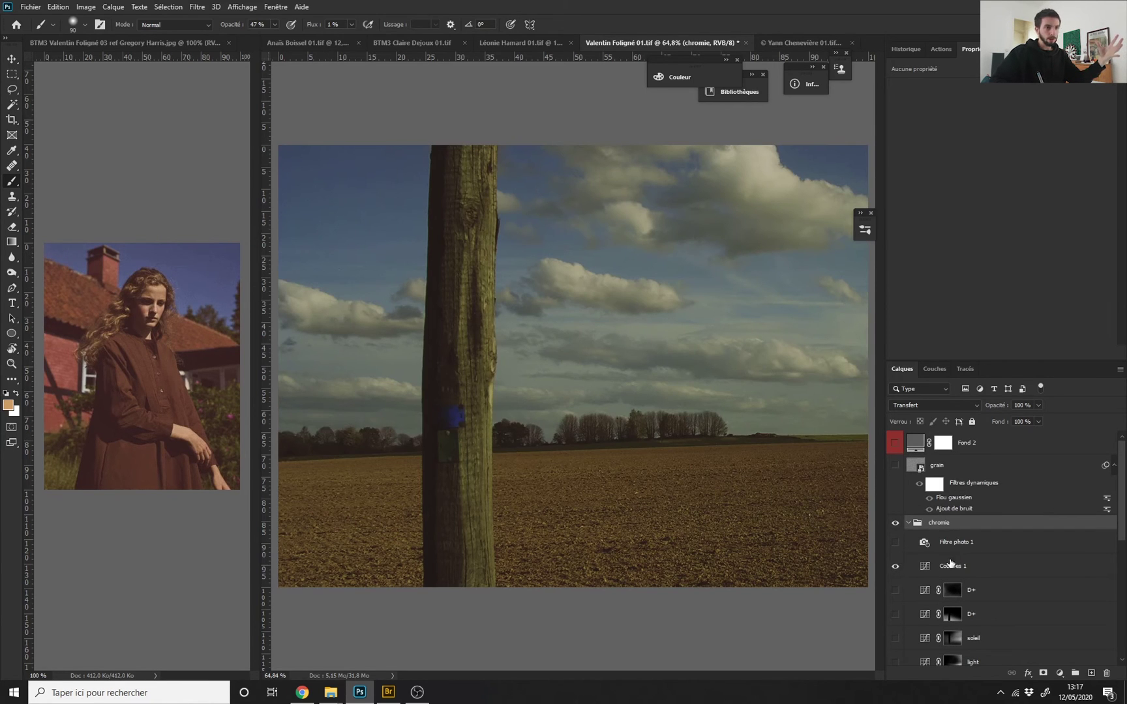
left_click(896, 567)
left_click(896, 568)
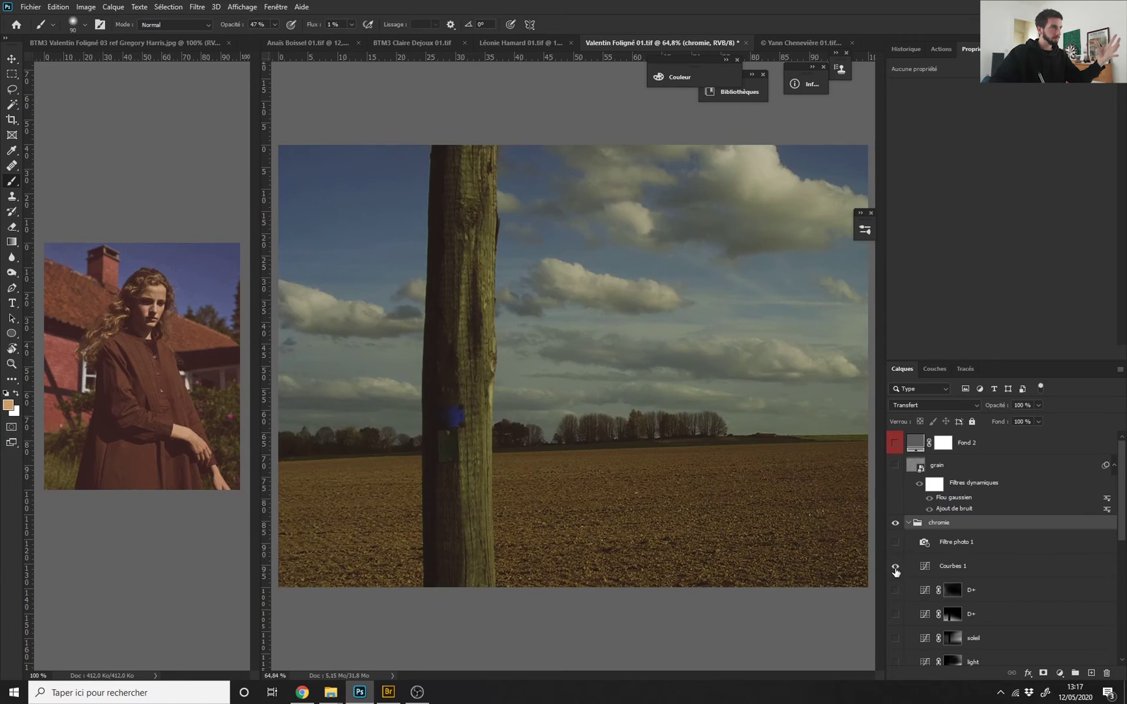
left_click(896, 569)
left_click(895, 569)
Select Courbes 1, inspect the RVB curve's white point, and try the curve without its shadow point before undoing that change.
left_click(951, 568)
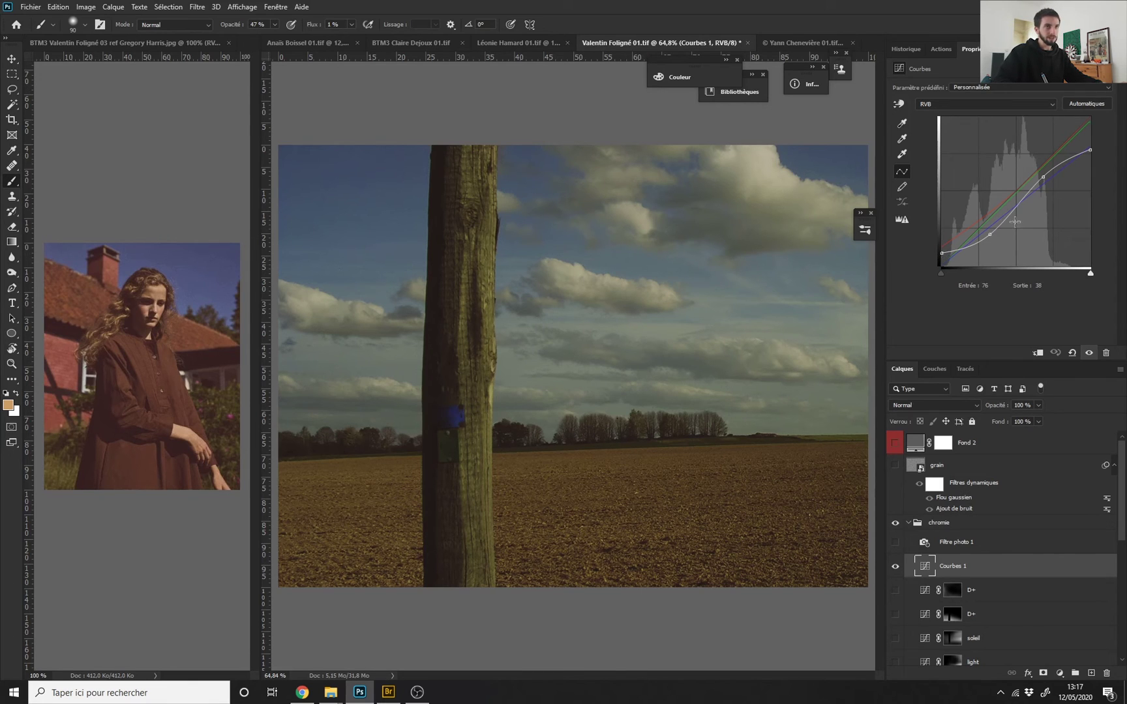
left_click(1091, 150)
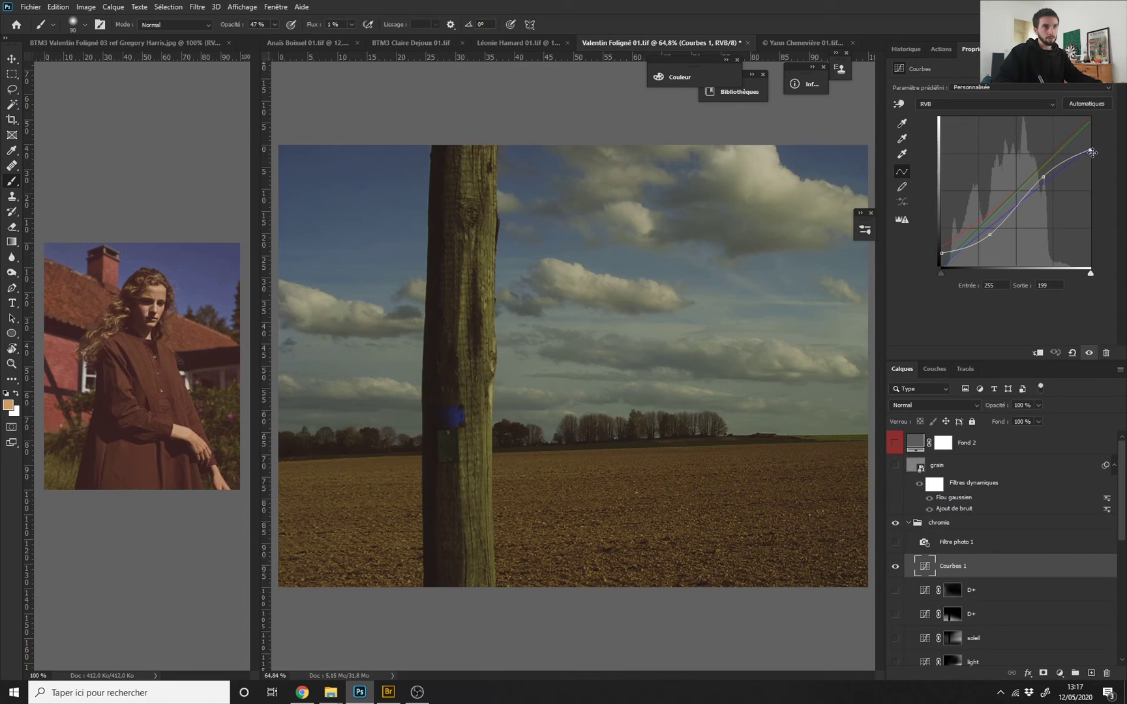
left_click(1047, 285)
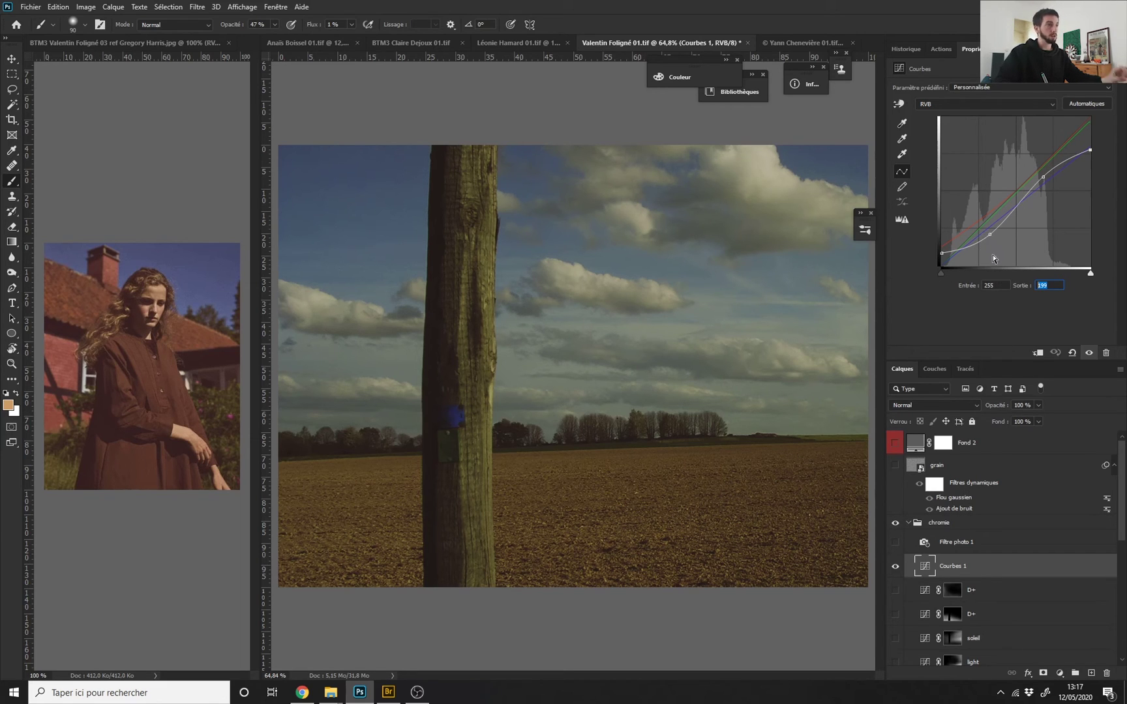
left_click_drag(990, 235, 1038, 208)
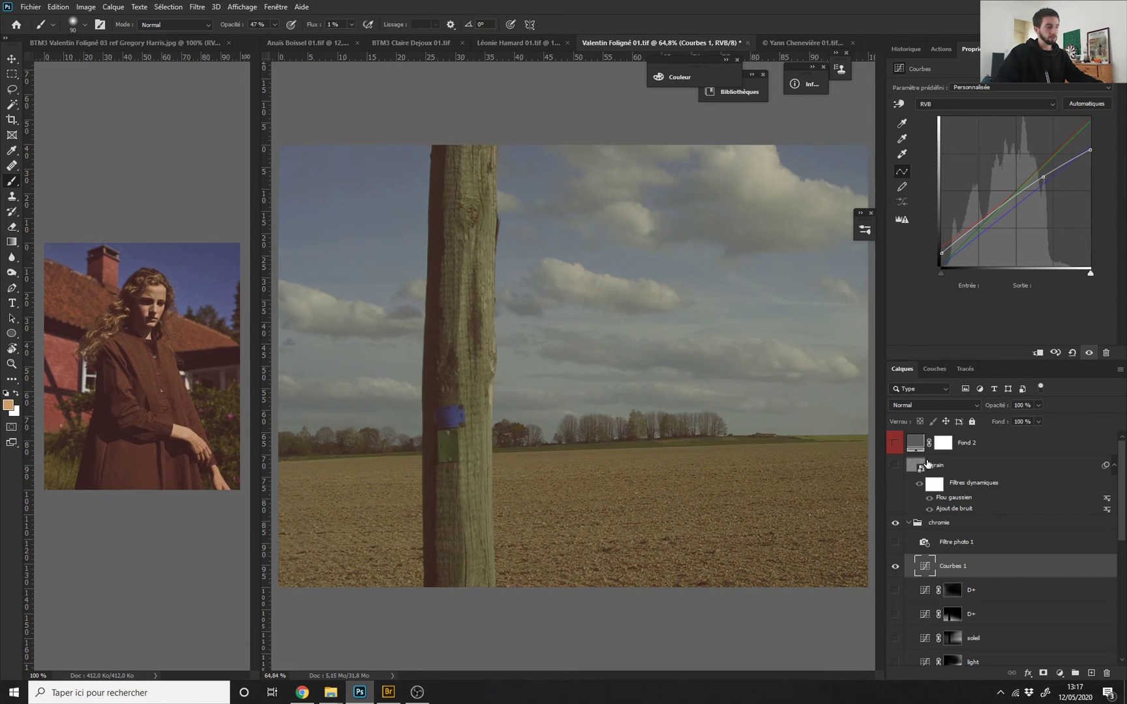
key("ctrl+z")
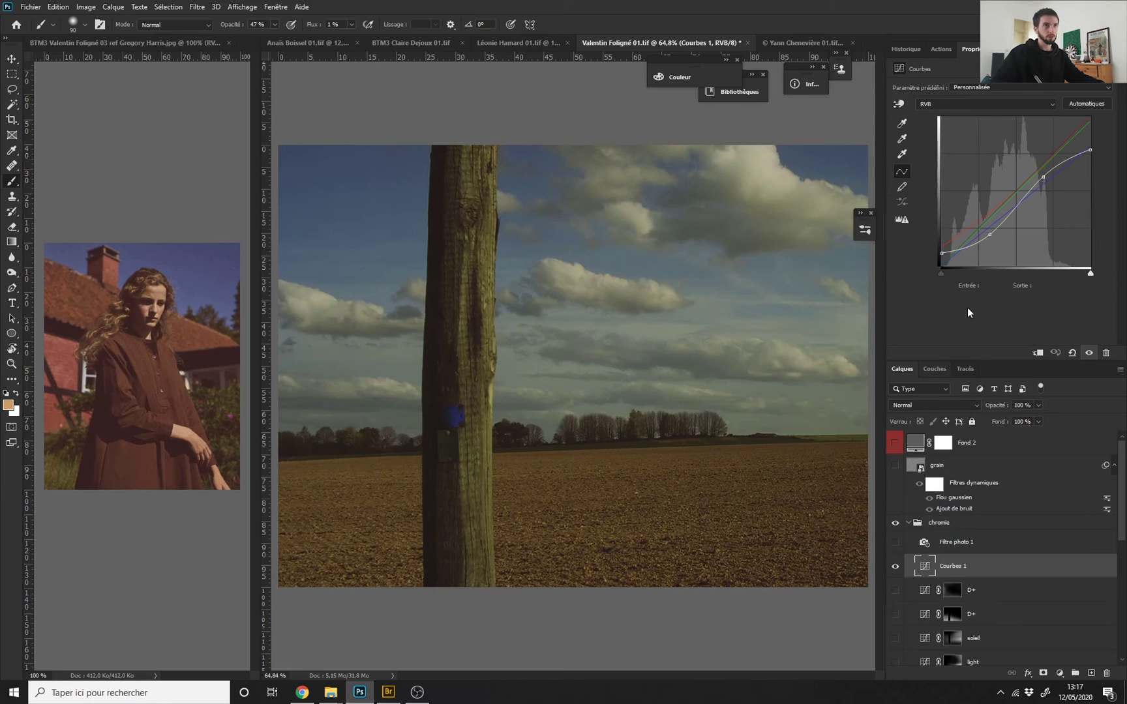
Examine the Rouge and Vert channel curves of Courbes 1.
left_click(985, 106)
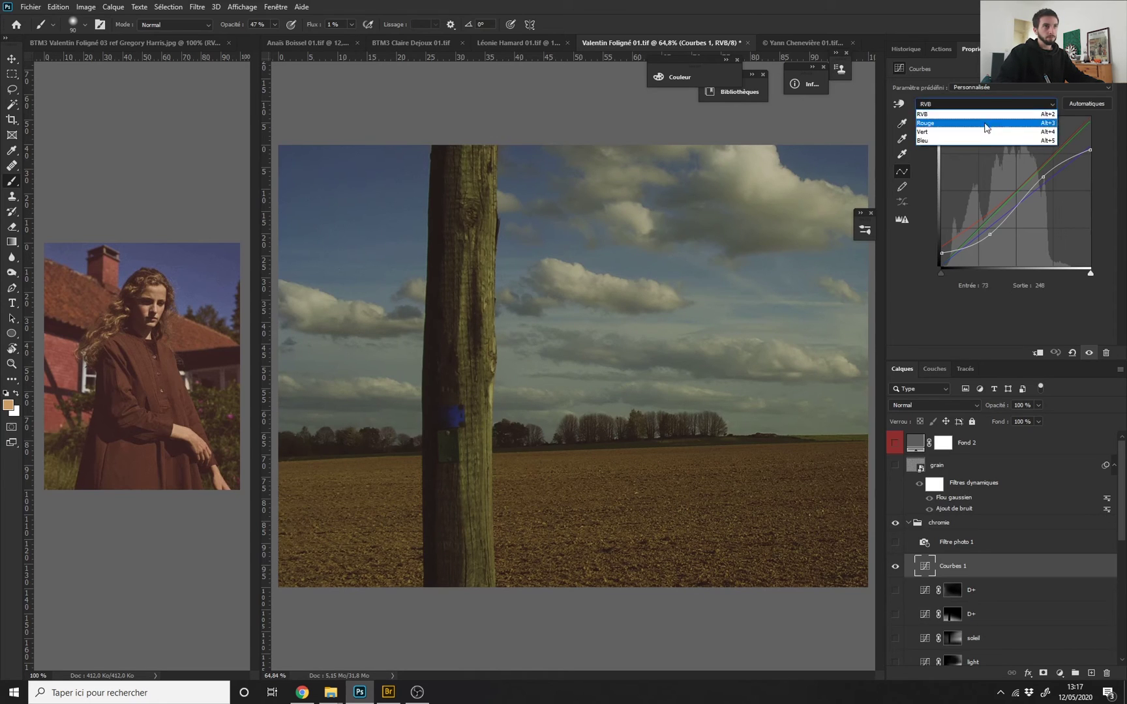
left_click(988, 122)
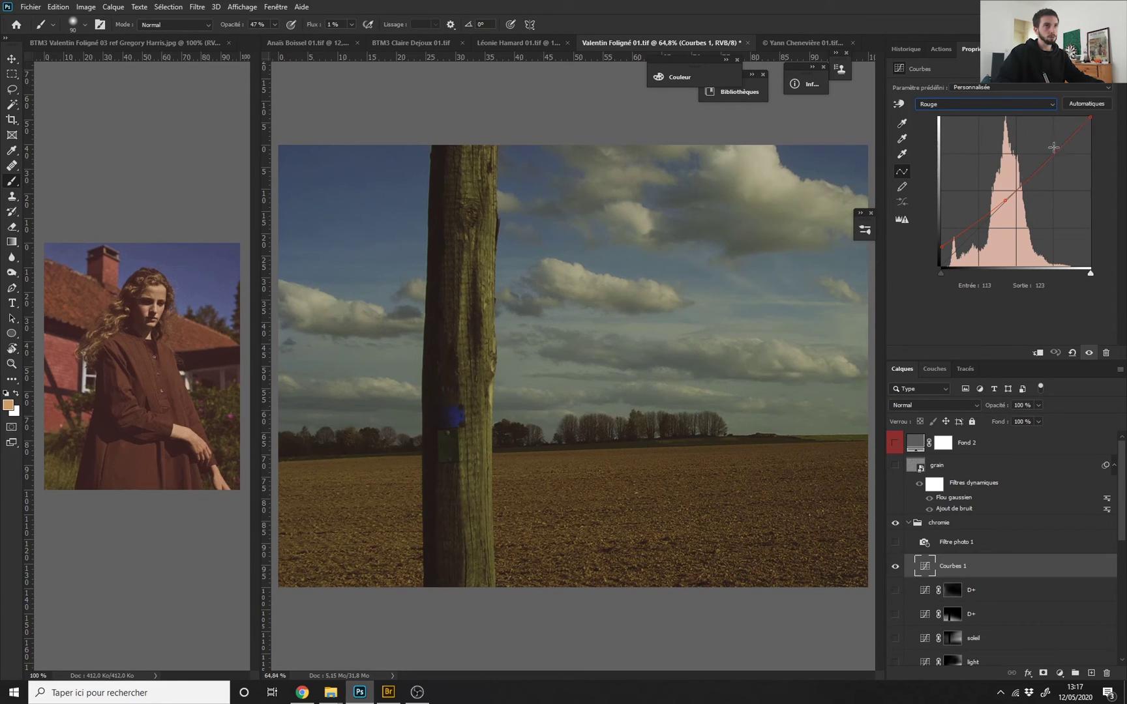
left_click(1017, 105)
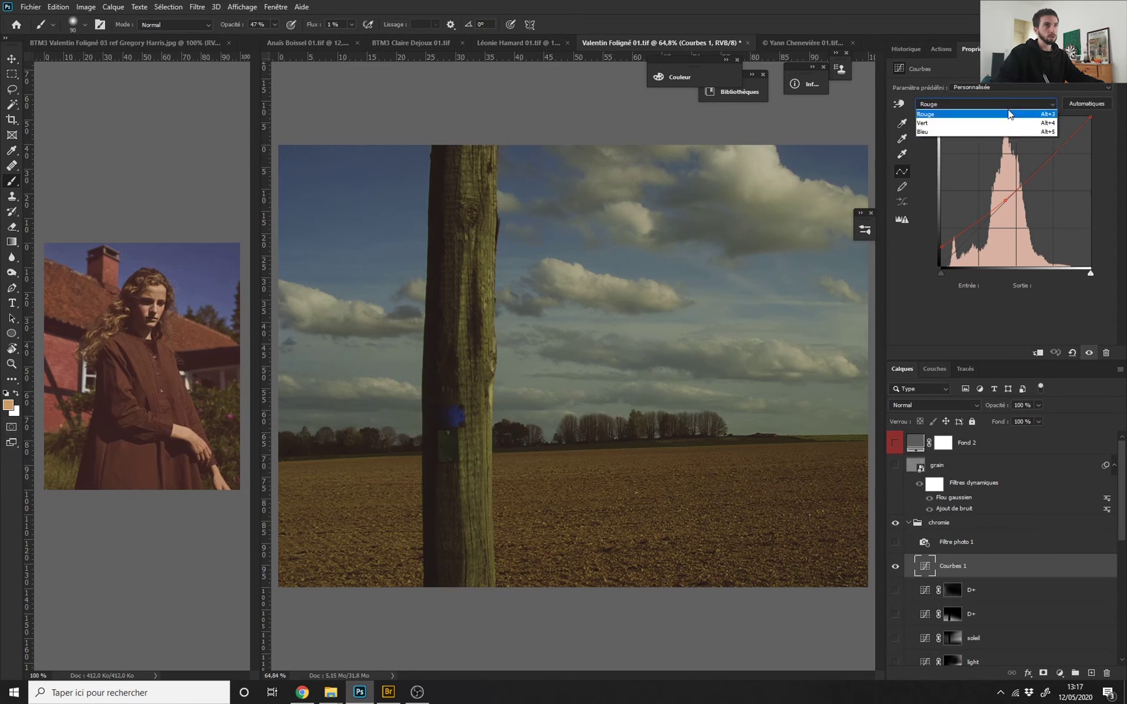
left_click(1006, 134)
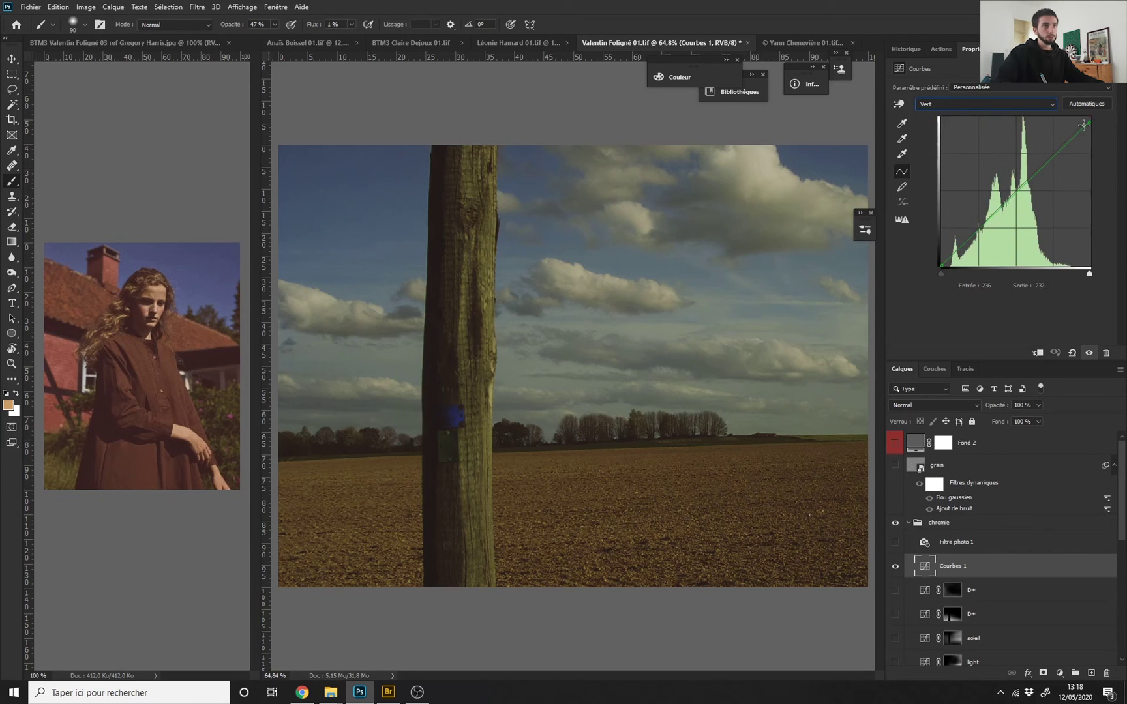
left_click_drag(1089, 121, 1086, 124)
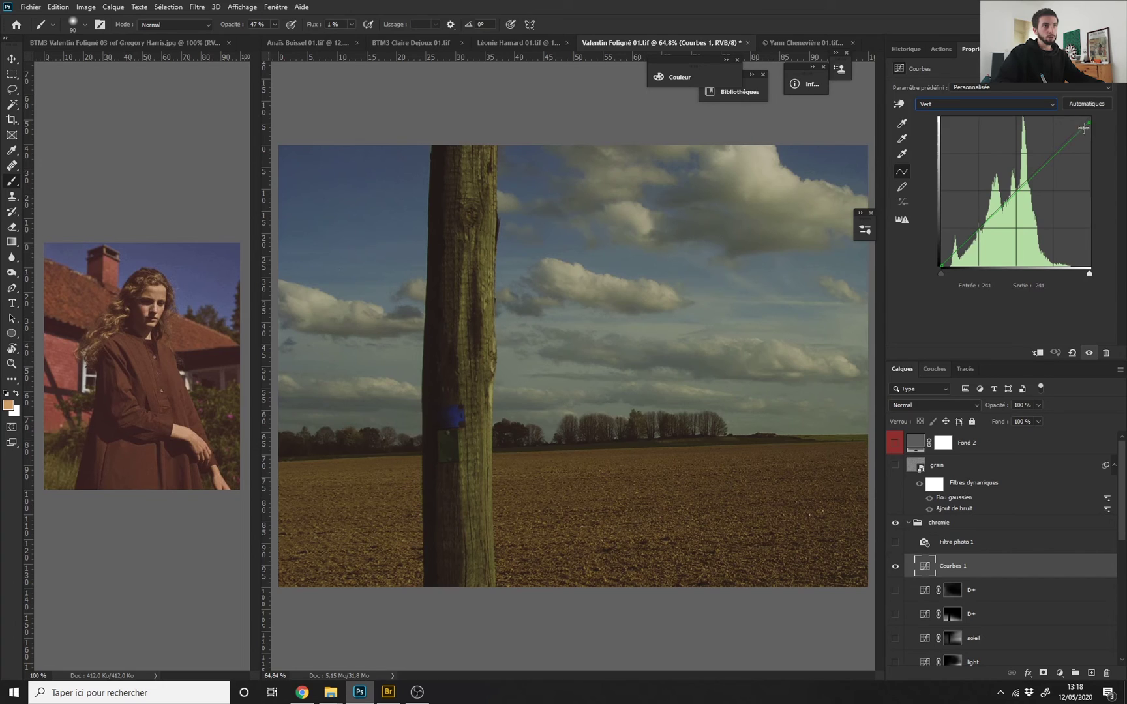
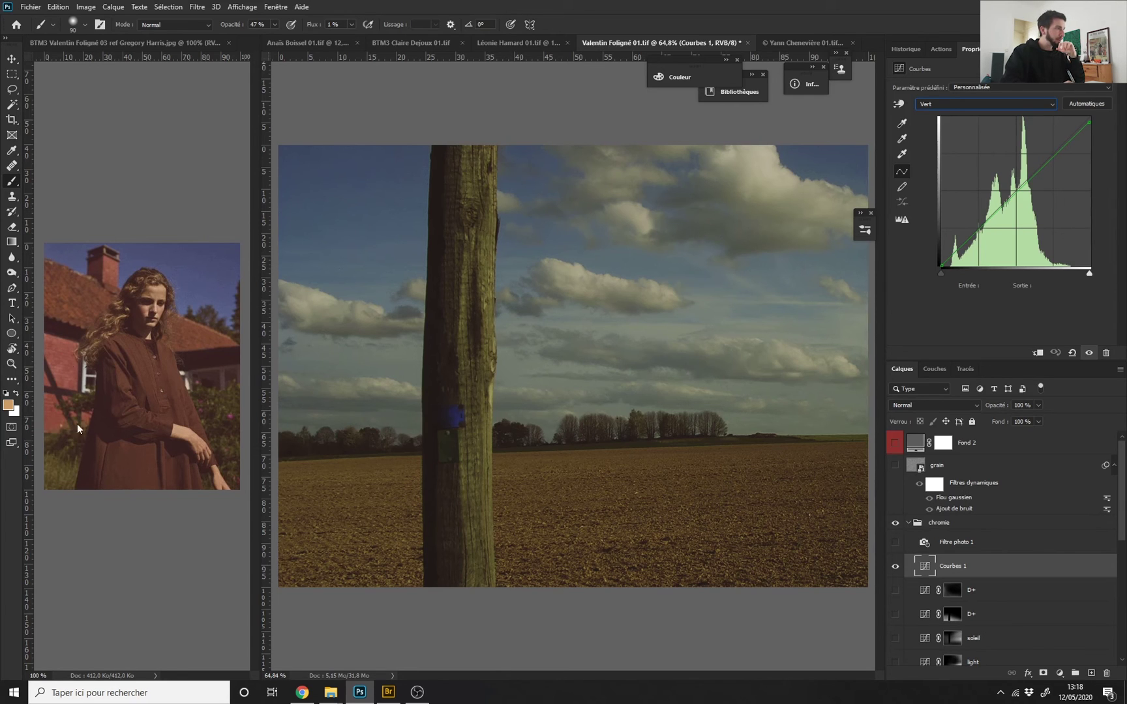
Sample the grass colour beside the woman in the reference portrait with the Eyedropper and check its values in the colour picker.
left_click(133, 439)
key("i")
left_click(63, 472)
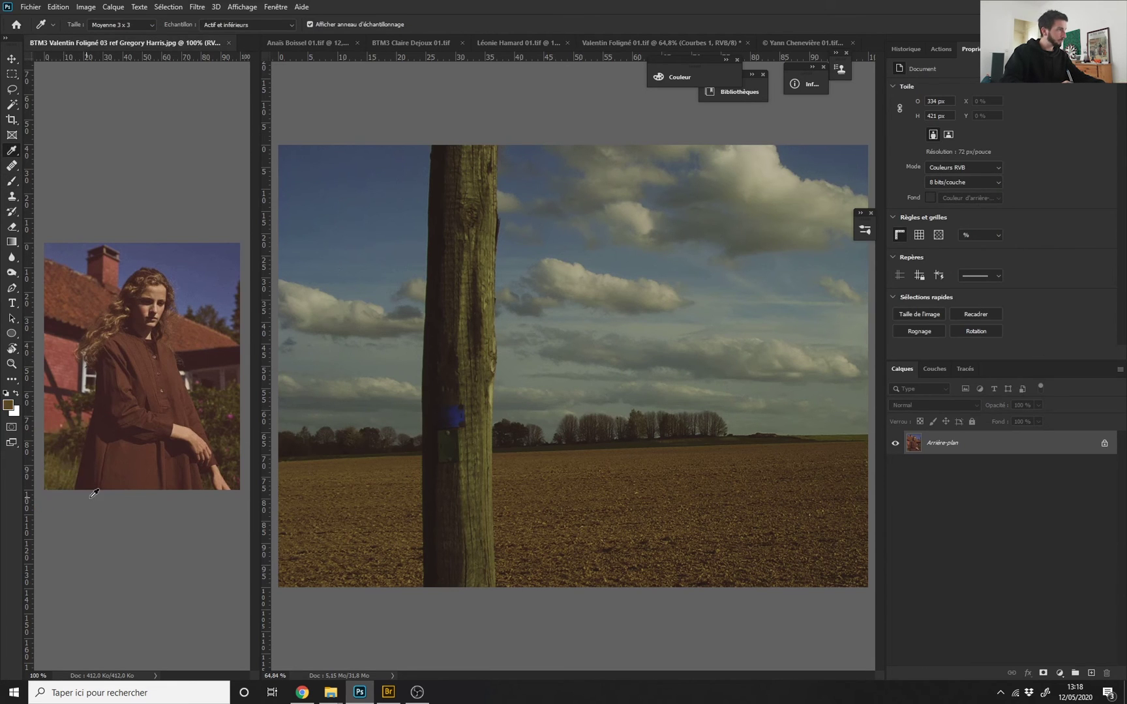
left_click(7, 407)
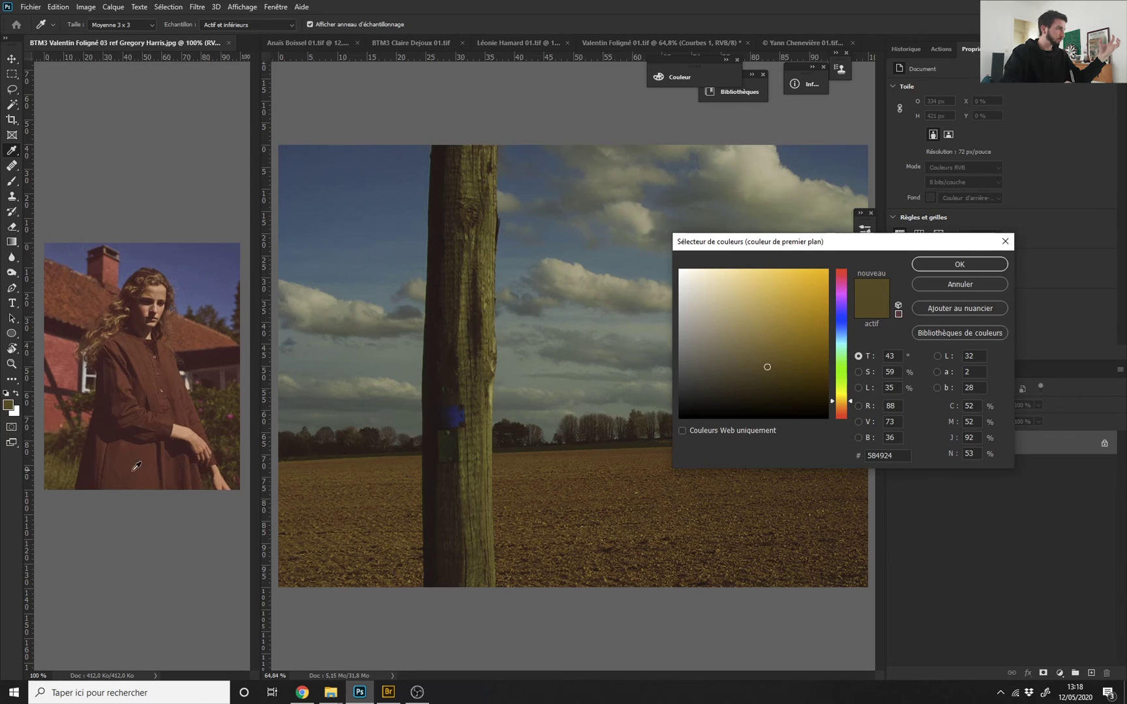
left_click(1004, 242)
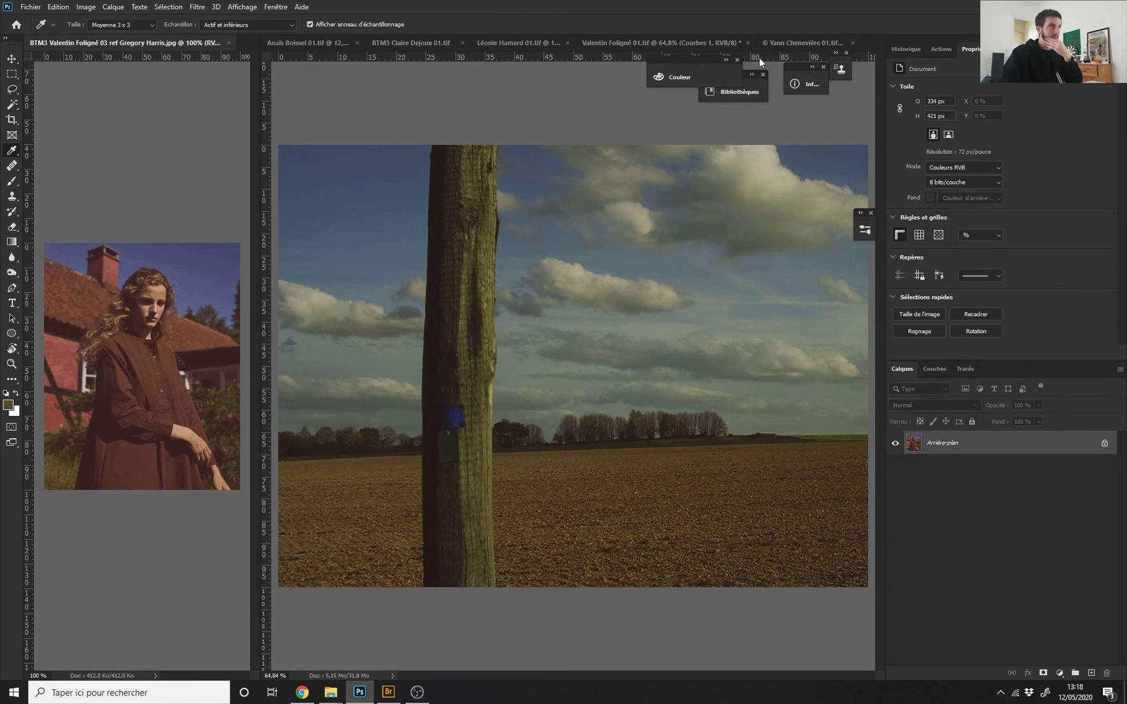
Return to the wooden post photo and examine the Bleu channel curve of Courbes 1.
left_click(787, 45)
left_click(317, 40)
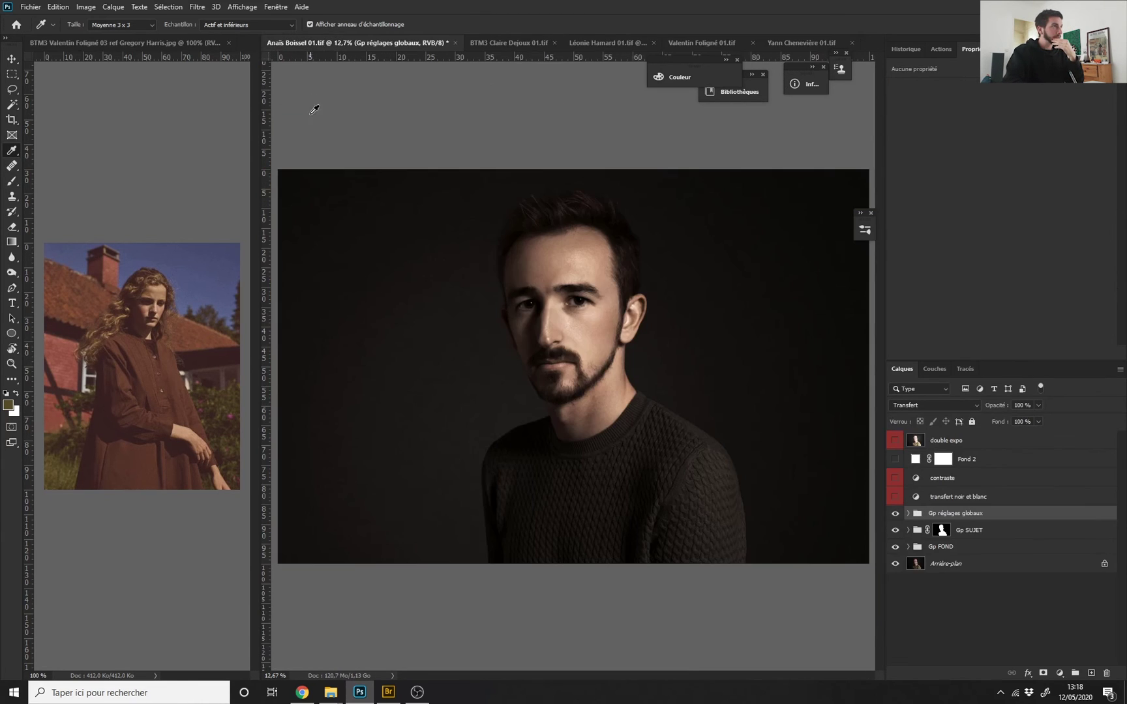
left_click(502, 43)
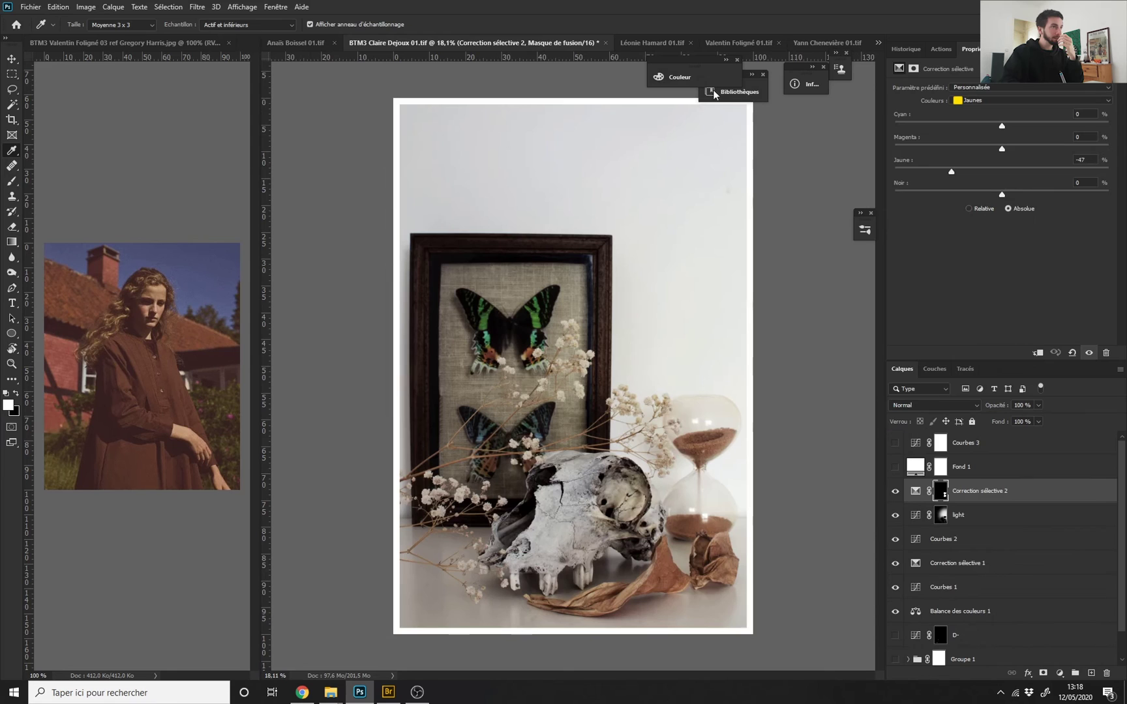
left_click(740, 41)
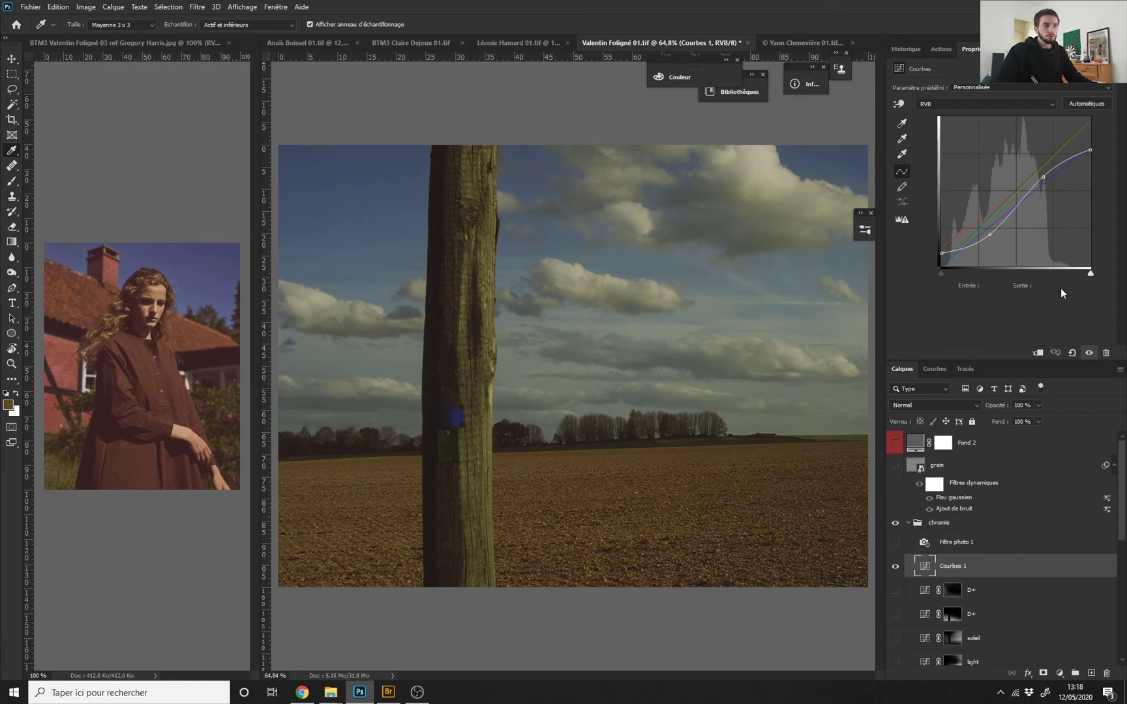
left_click(994, 105)
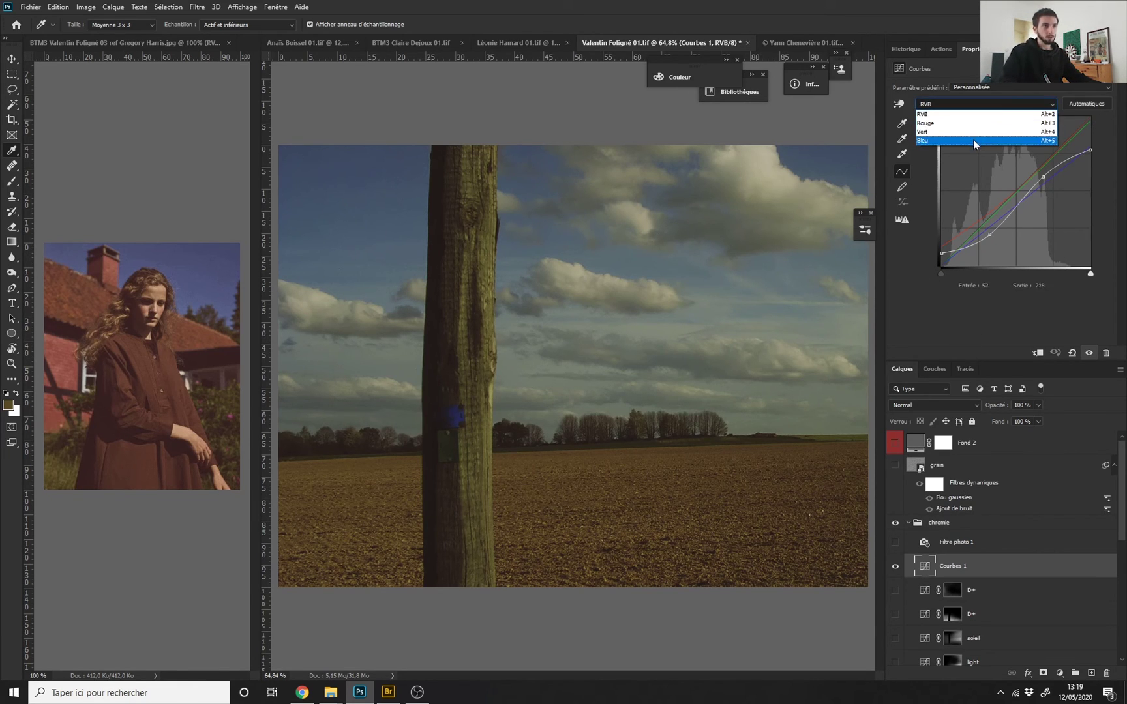
left_click(972, 141)
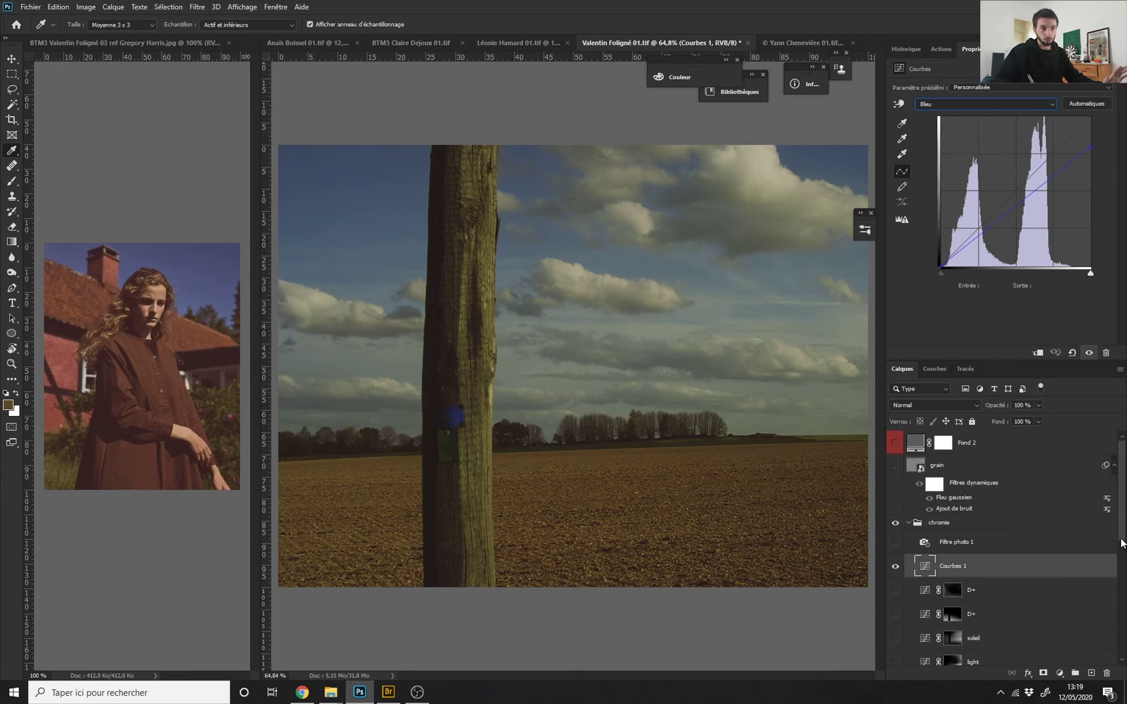
Make the Correction sélective 1 layer in the chromie group visible and select it to view its Jaunes settings.
left_click_drag(1120, 536, 1122, 634)
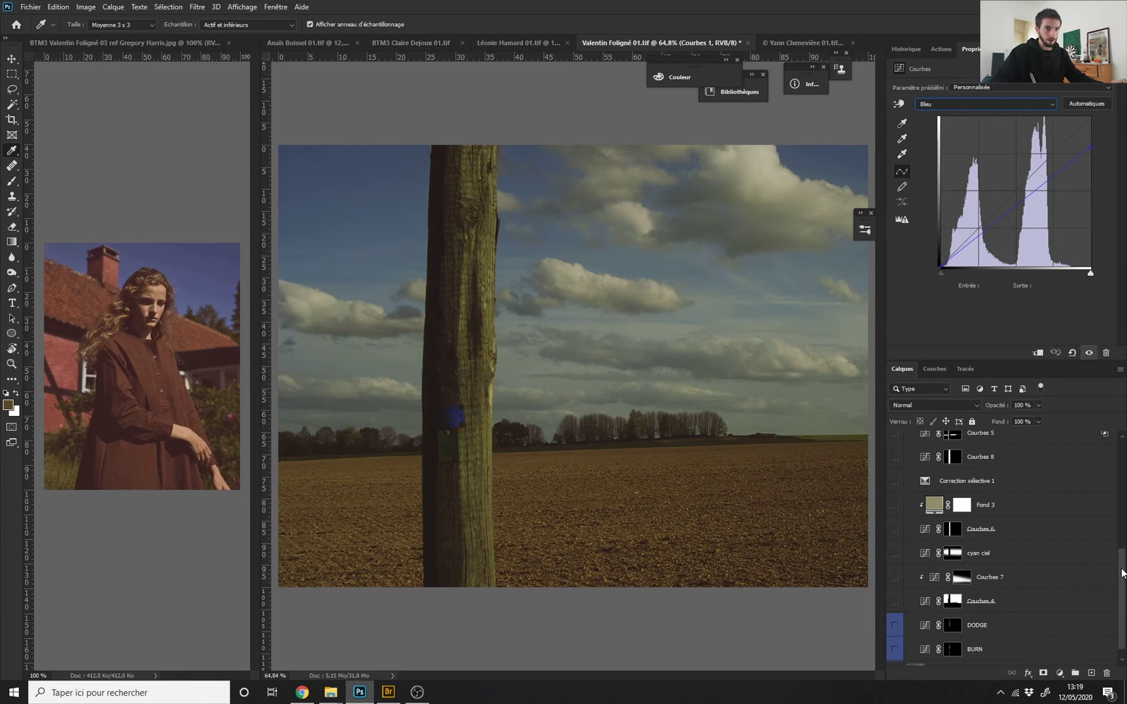
left_click_drag(1123, 565, 1112, 461)
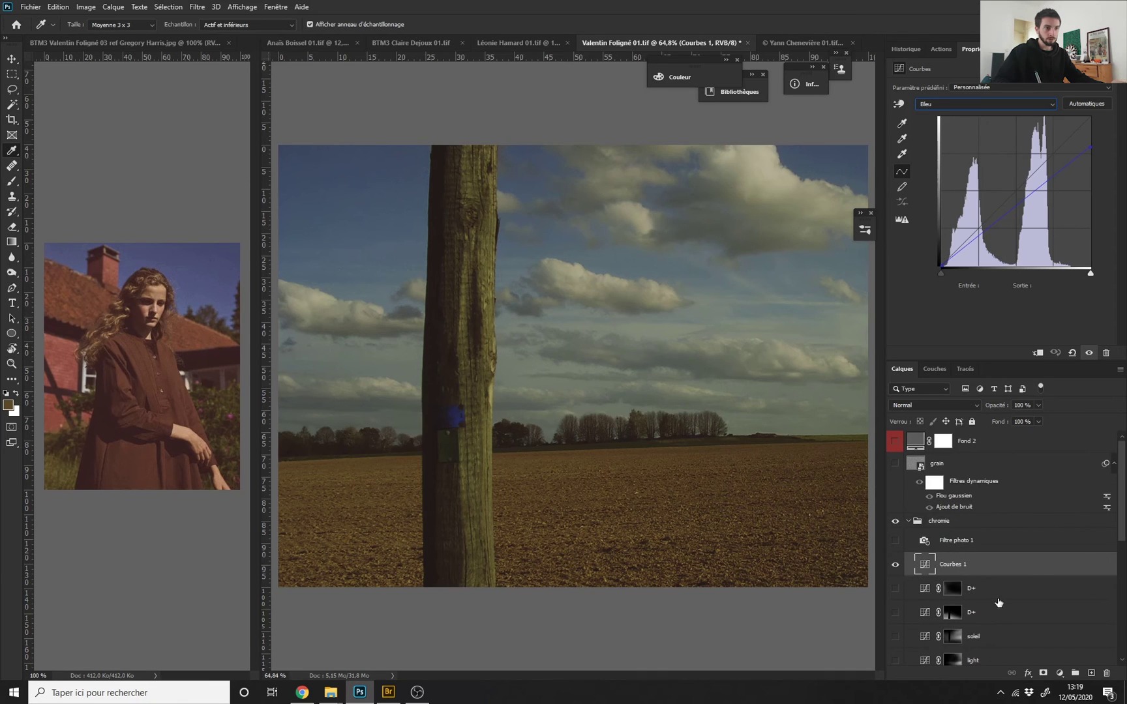
left_click_drag(1122, 528, 1121, 587)
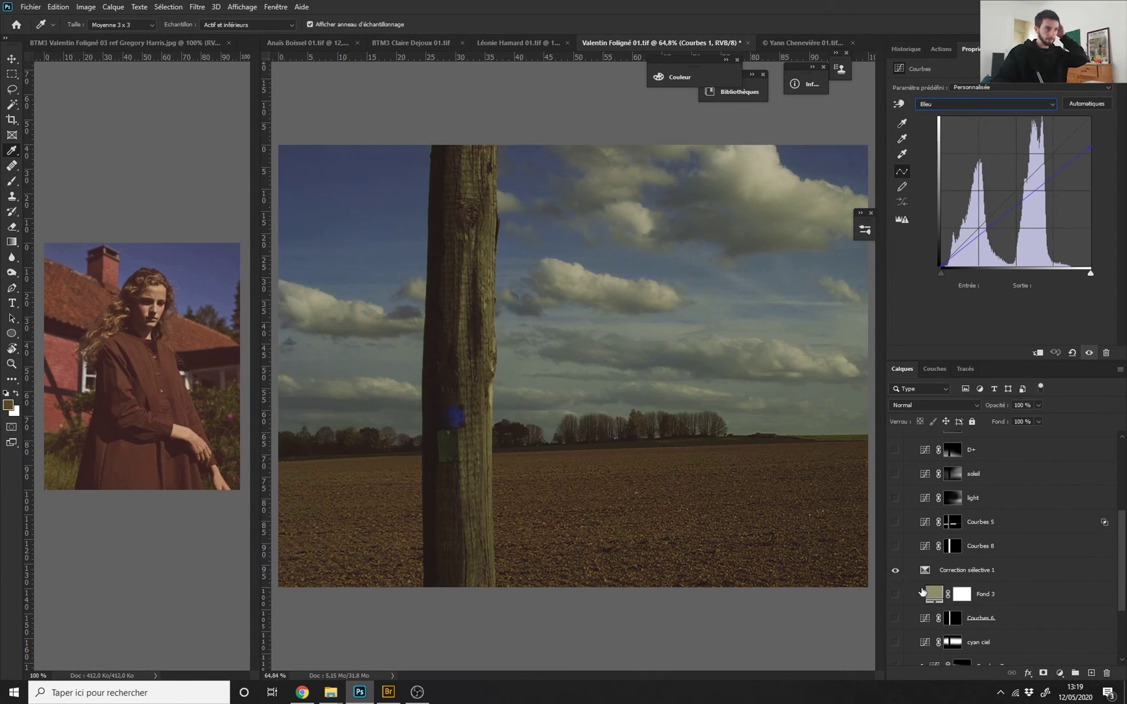
left_click(960, 572)
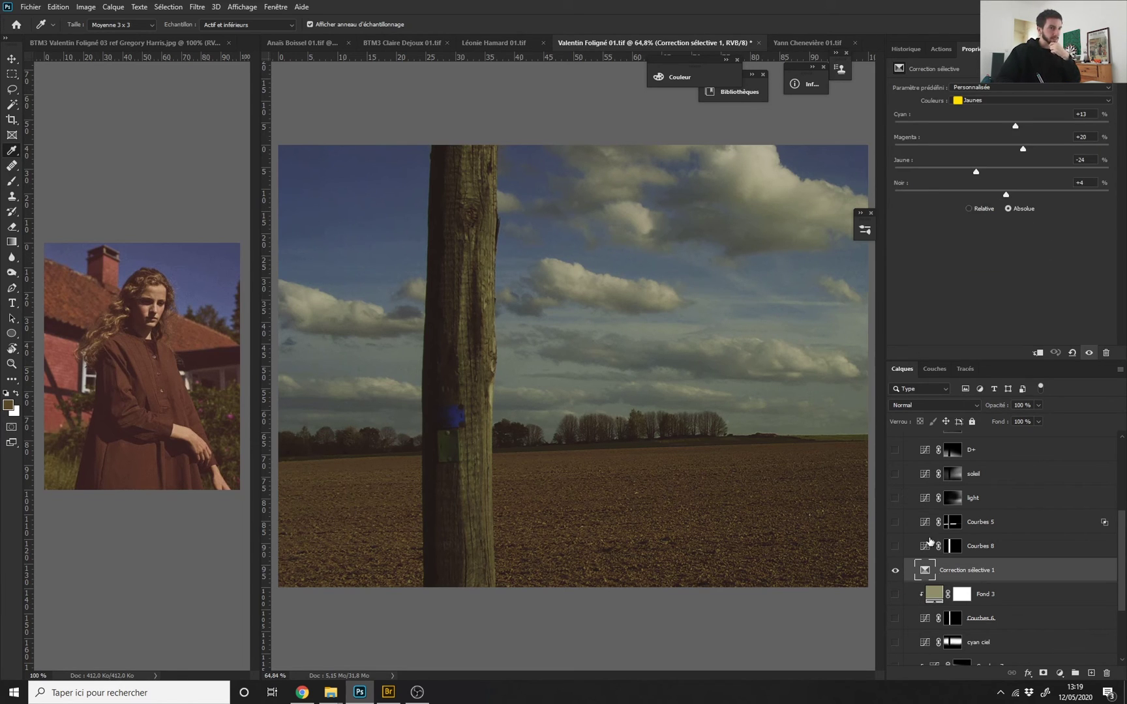
Switch Correction sélective 1 off and on repeatedly to compare its effect on the field and sky, leaving it visible.
left_click(896, 572)
left_click(896, 573)
left_click(896, 573)
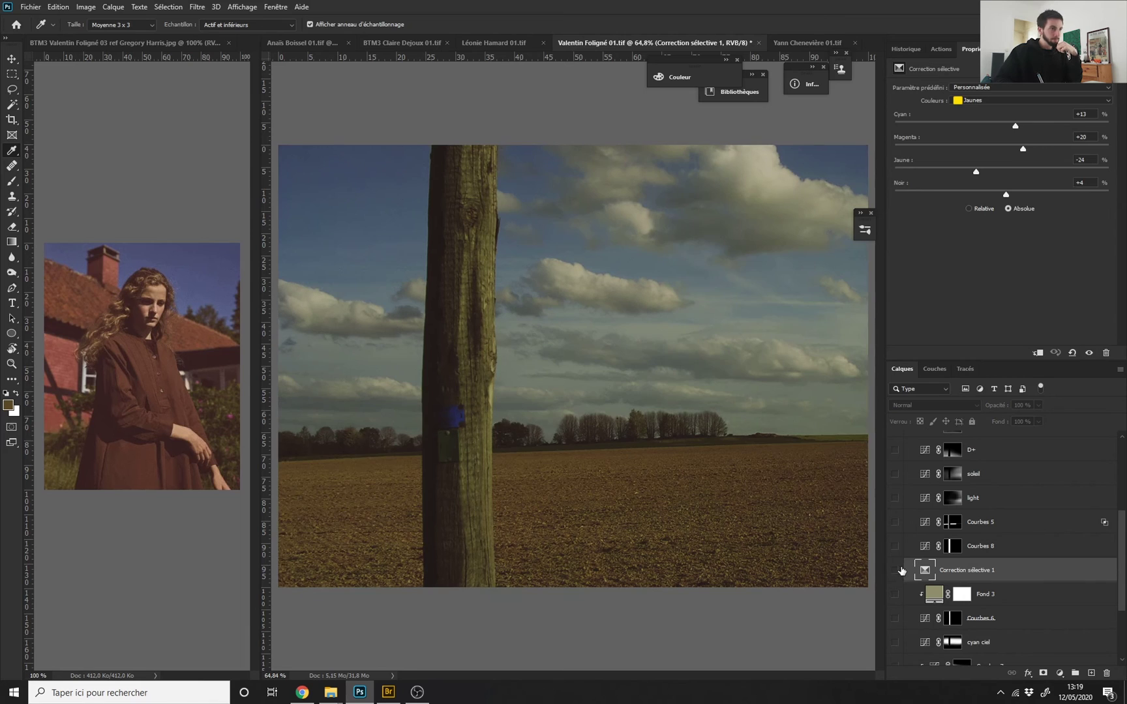
left_click(896, 571)
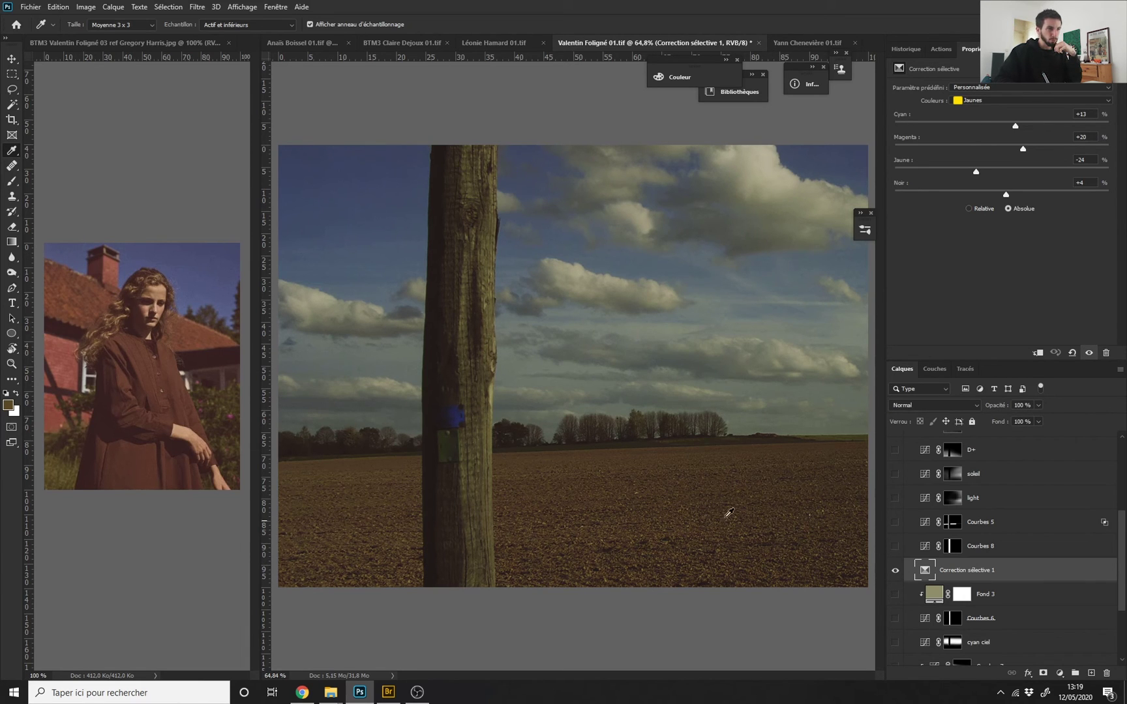
left_click(896, 572)
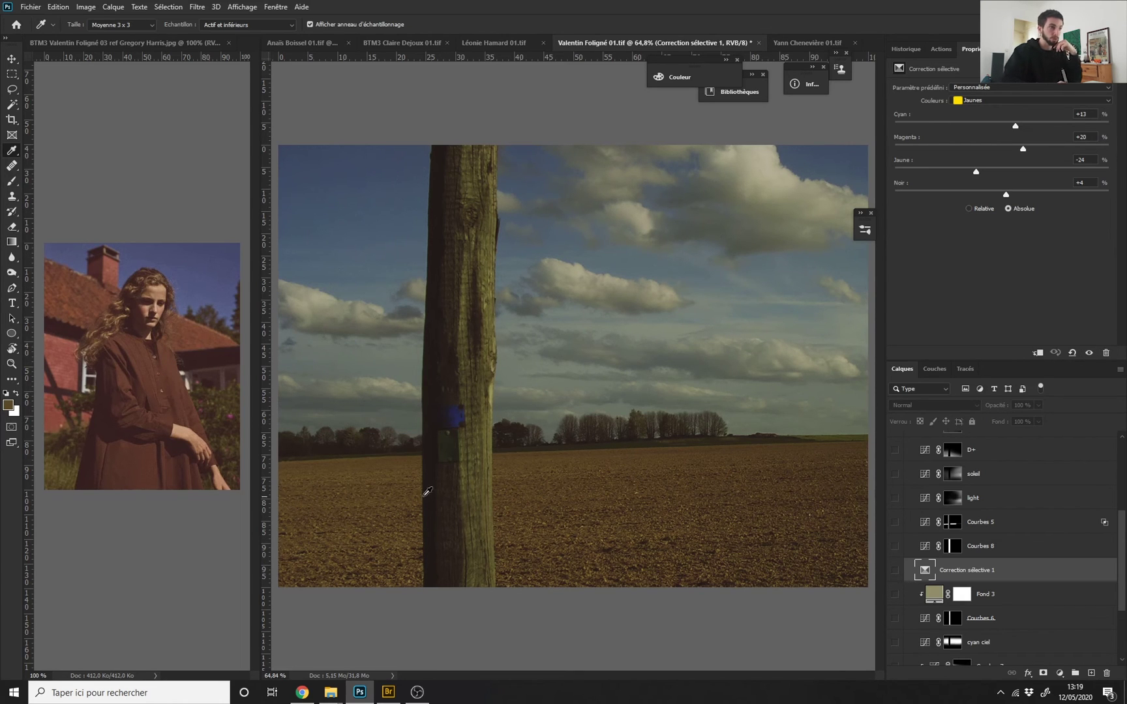
left_click(895, 571)
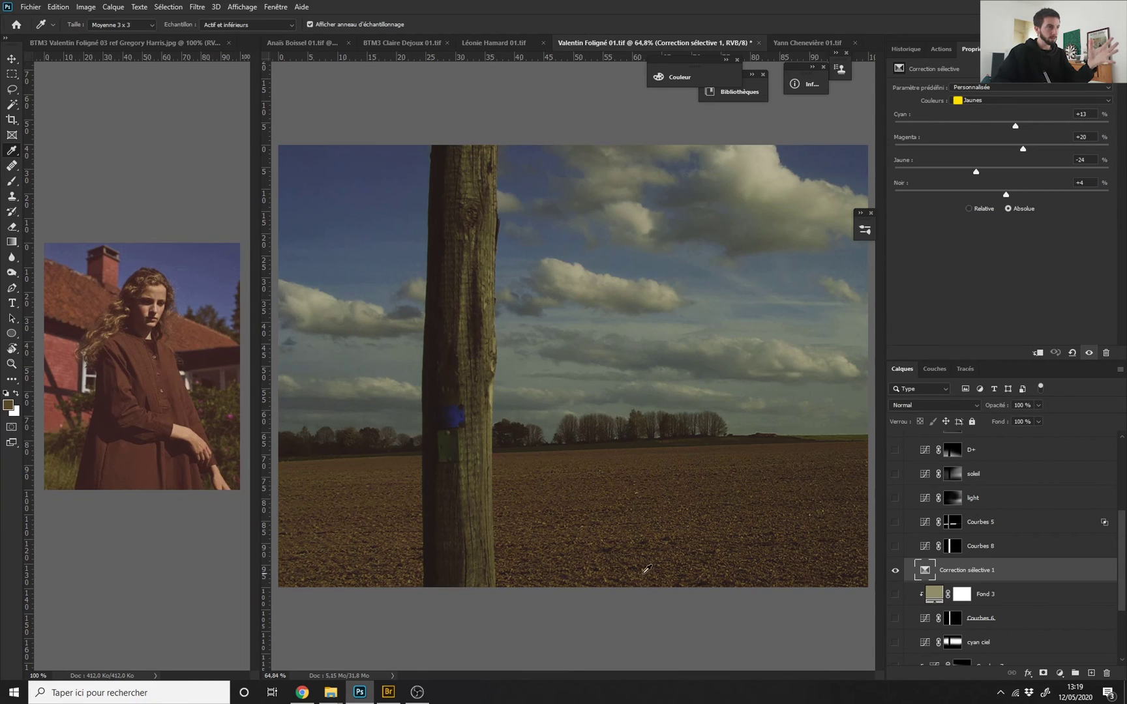
left_click(895, 571)
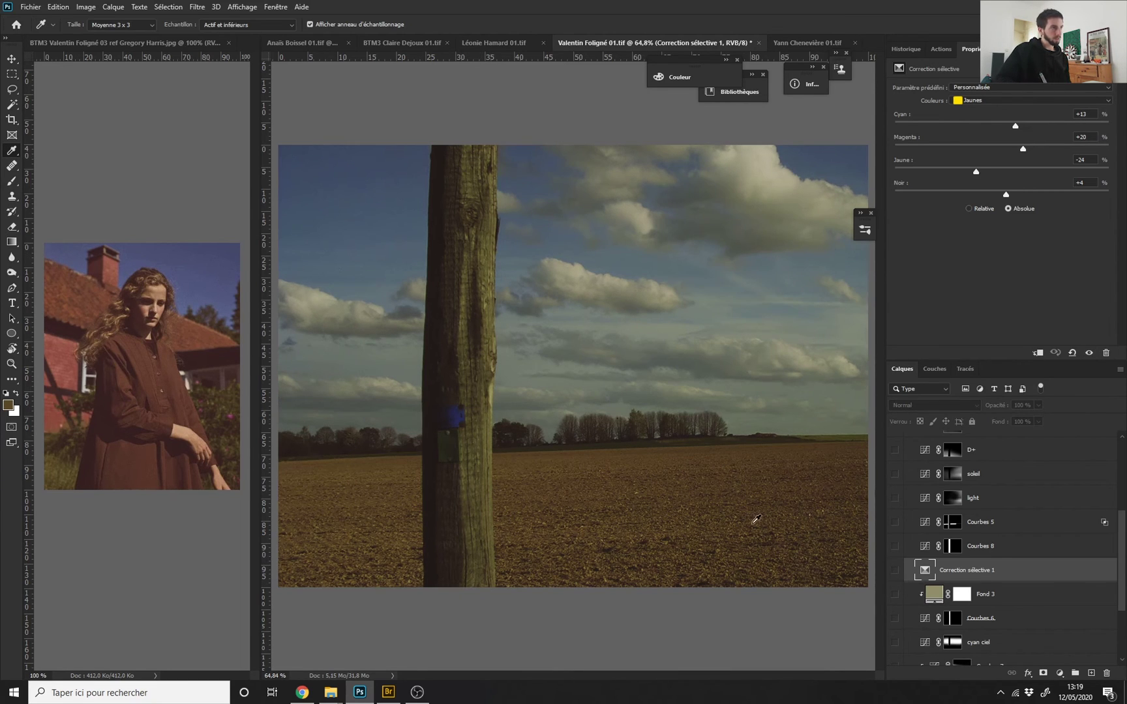
left_click(895, 572)
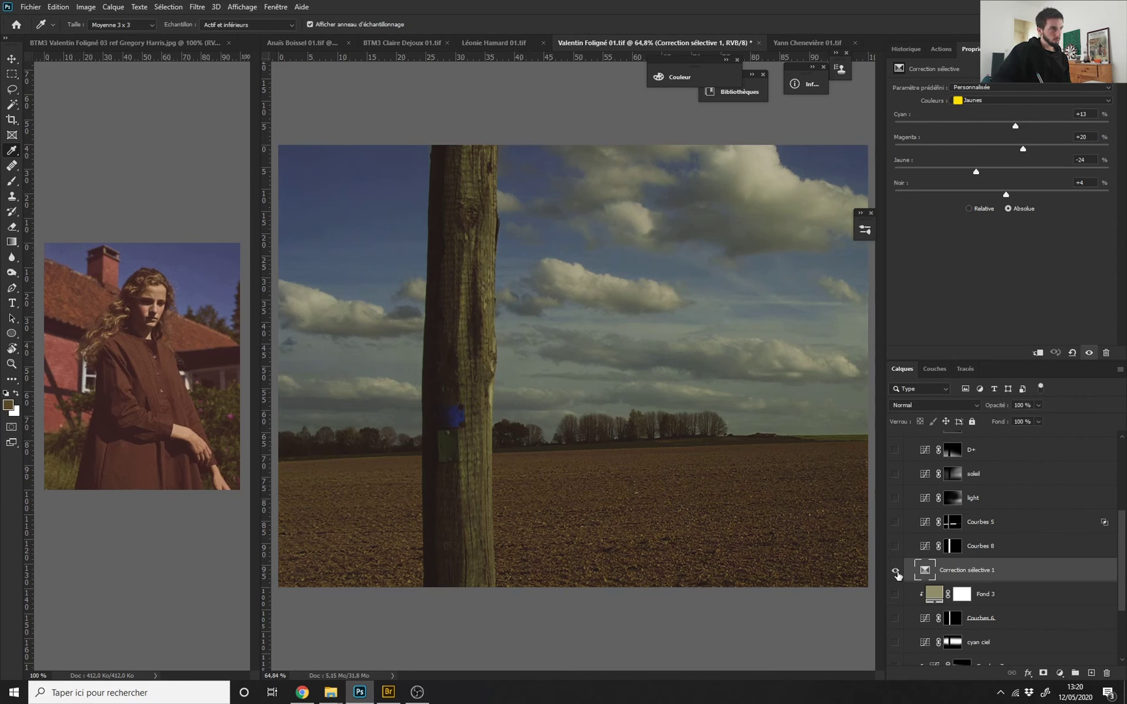
Toggle the visibility of Correction sélective 1 again to judge its effect on the ploughed soil and the post.
left_click(895, 571)
left_click(895, 571)
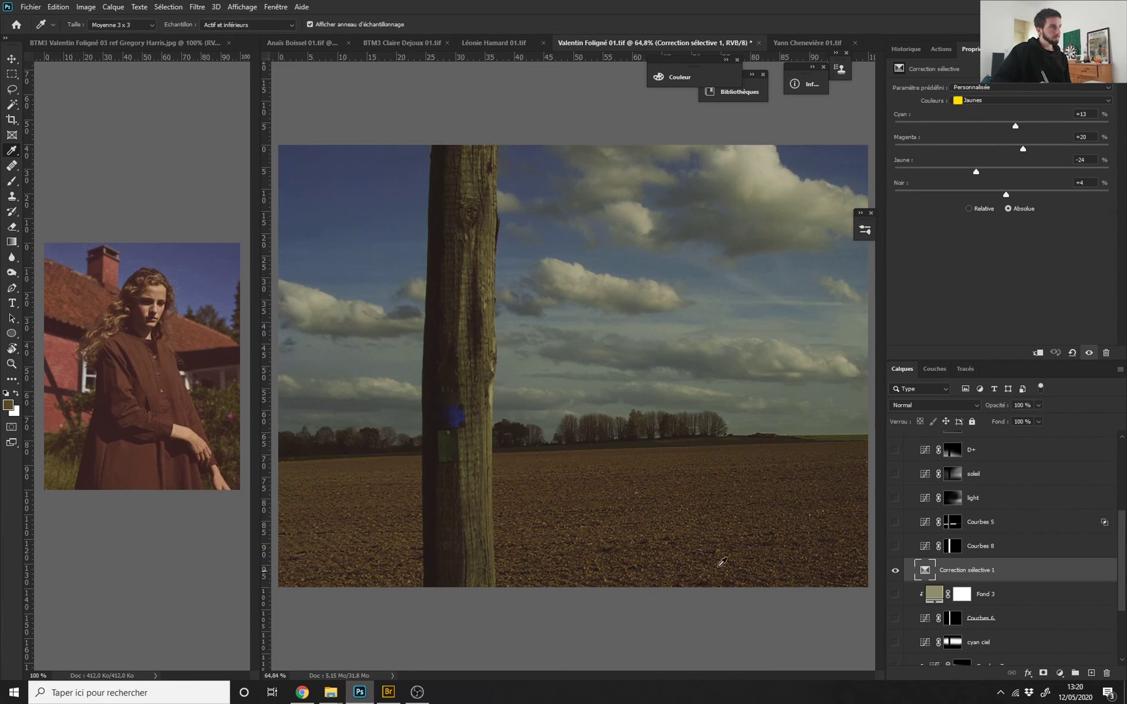
left_click(896, 571)
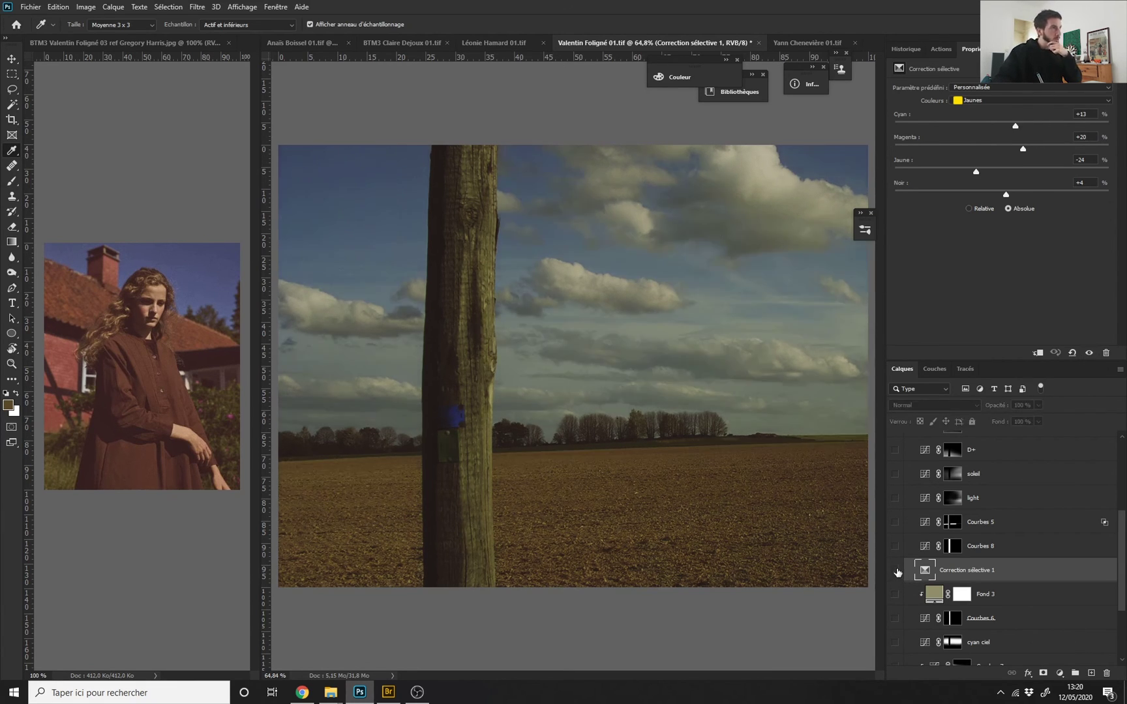
left_click(896, 572)
left_click(896, 572)
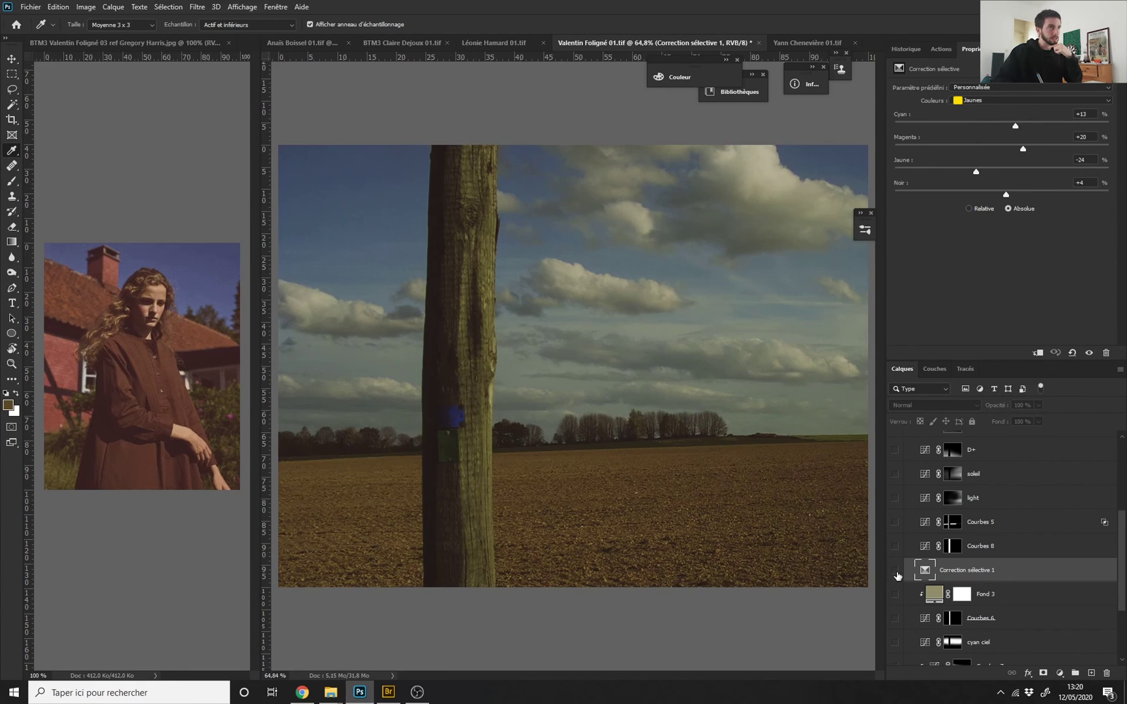
left_click(895, 572)
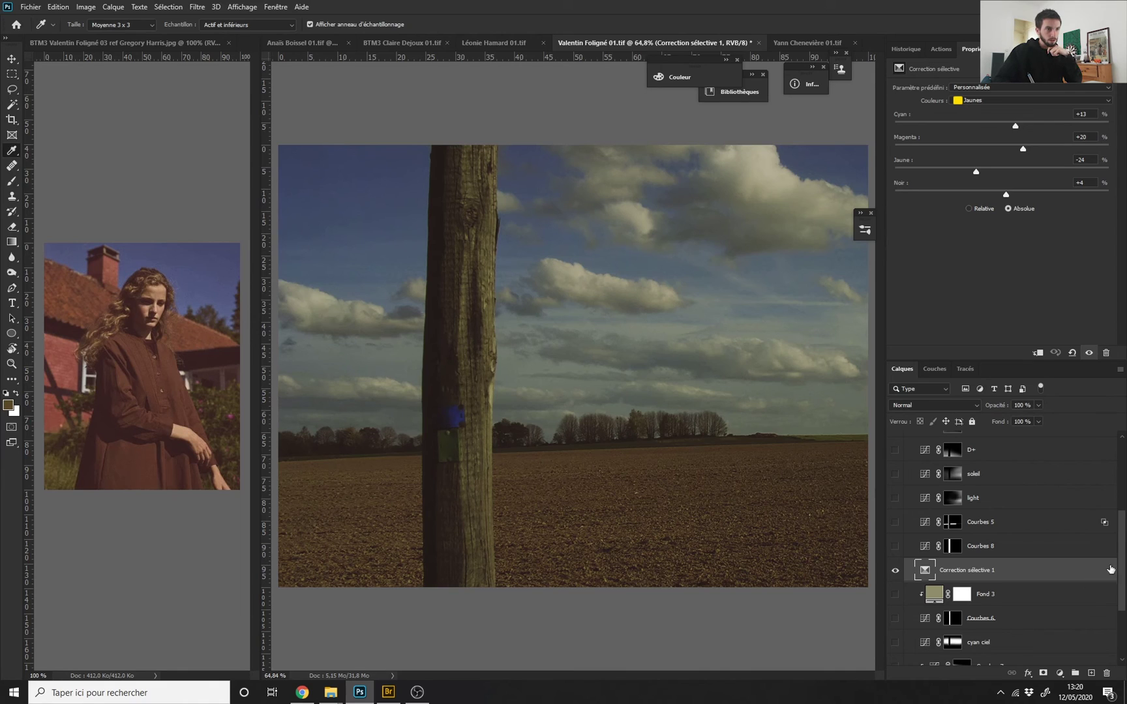
Make the Courbes 4 layer visible, toggle it to compare its effect on the sky, and select it to view its RVB curve.
scroll(1123, 585, "down", 3)
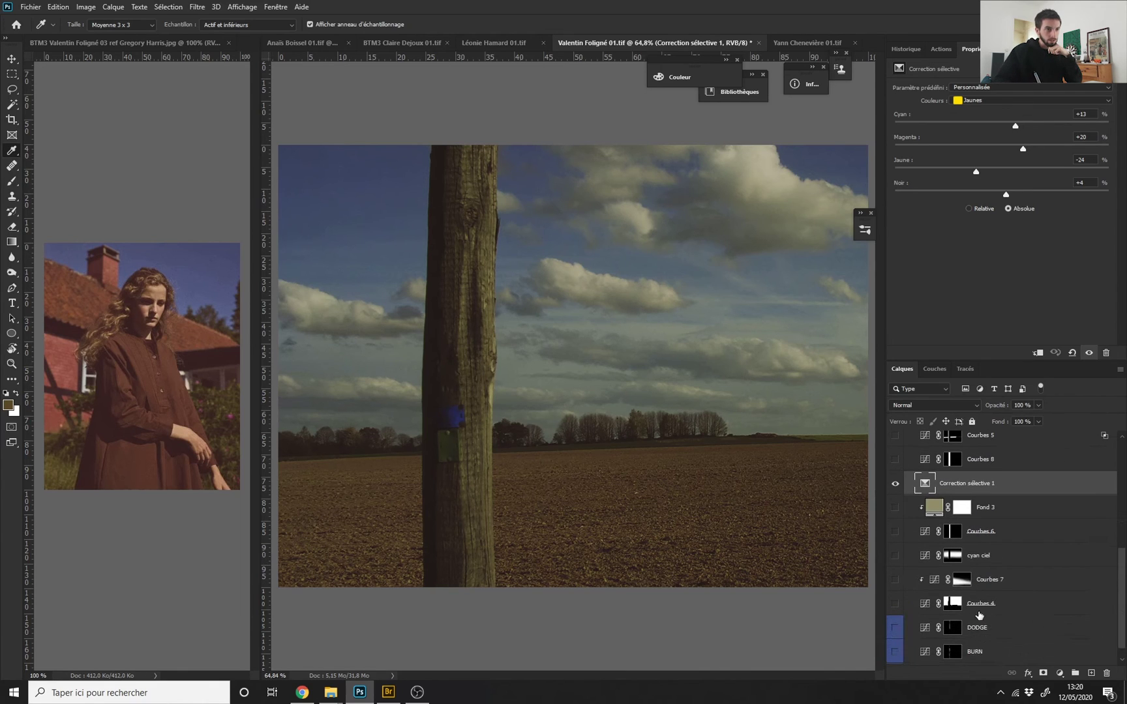
left_click(895, 604)
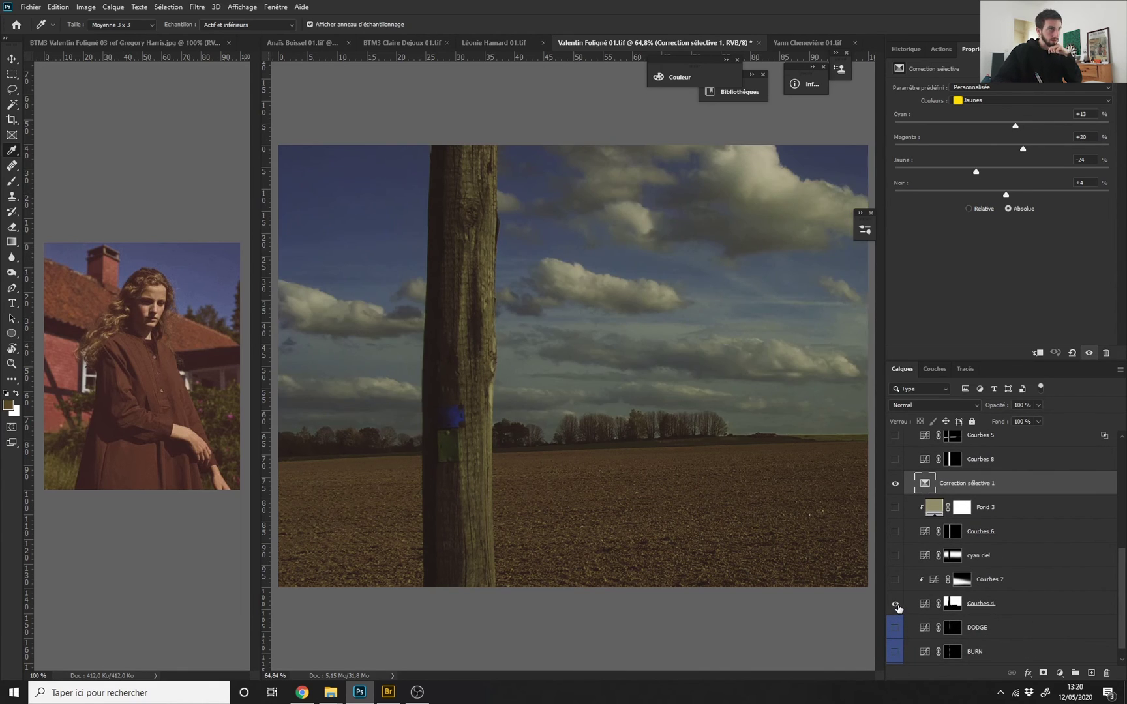
left_click(896, 606)
left_click(897, 604)
left_click(896, 604)
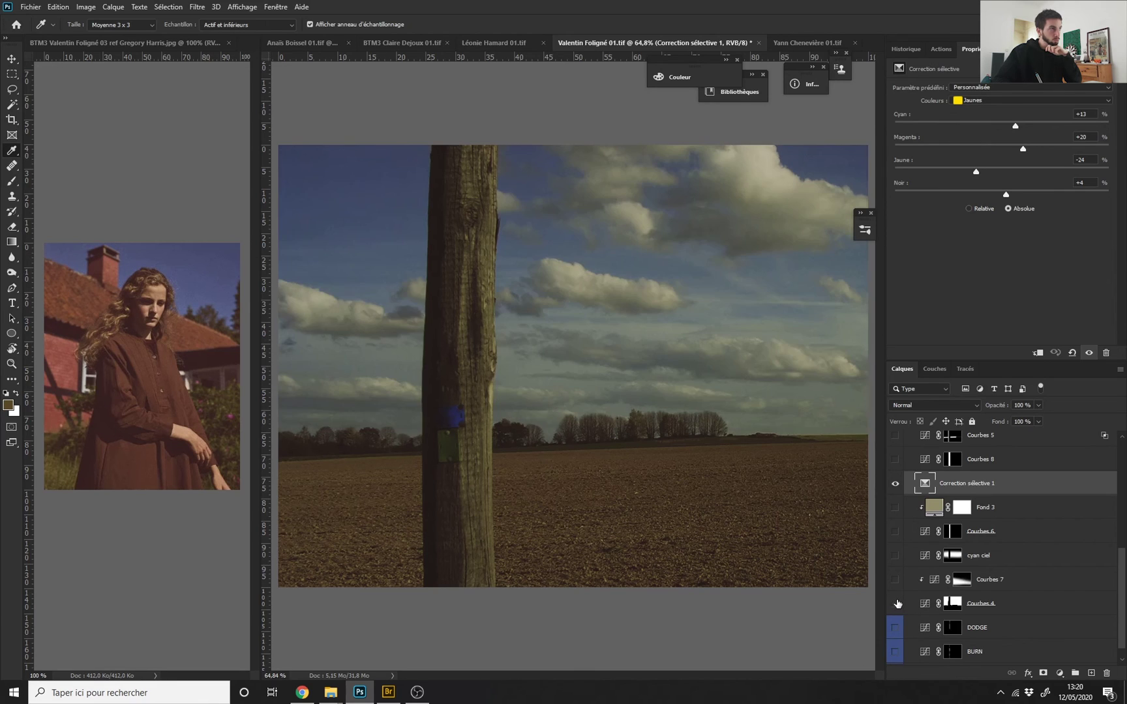
left_click(896, 604)
left_click(896, 604)
left_click(896, 604)
left_click(929, 602)
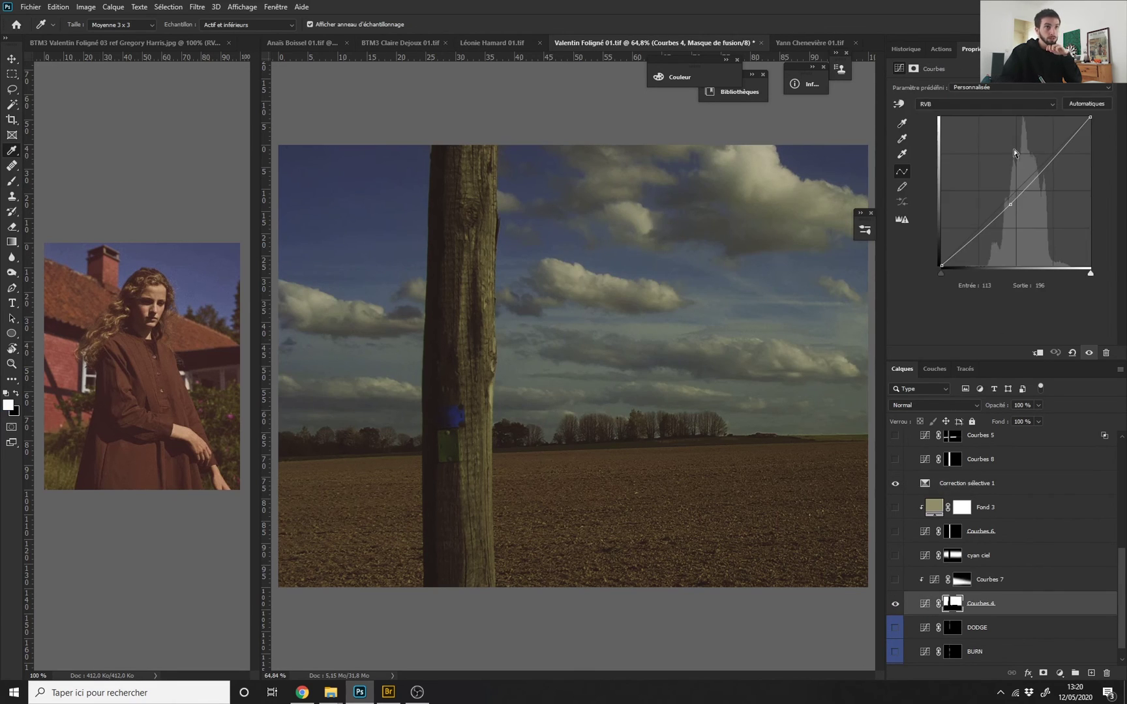
Make the Courbes 7, cyan ciel, Fond 3 and Courbes 6 layers visible, toggling Courbes 6 to compare its effect.
left_click(896, 580)
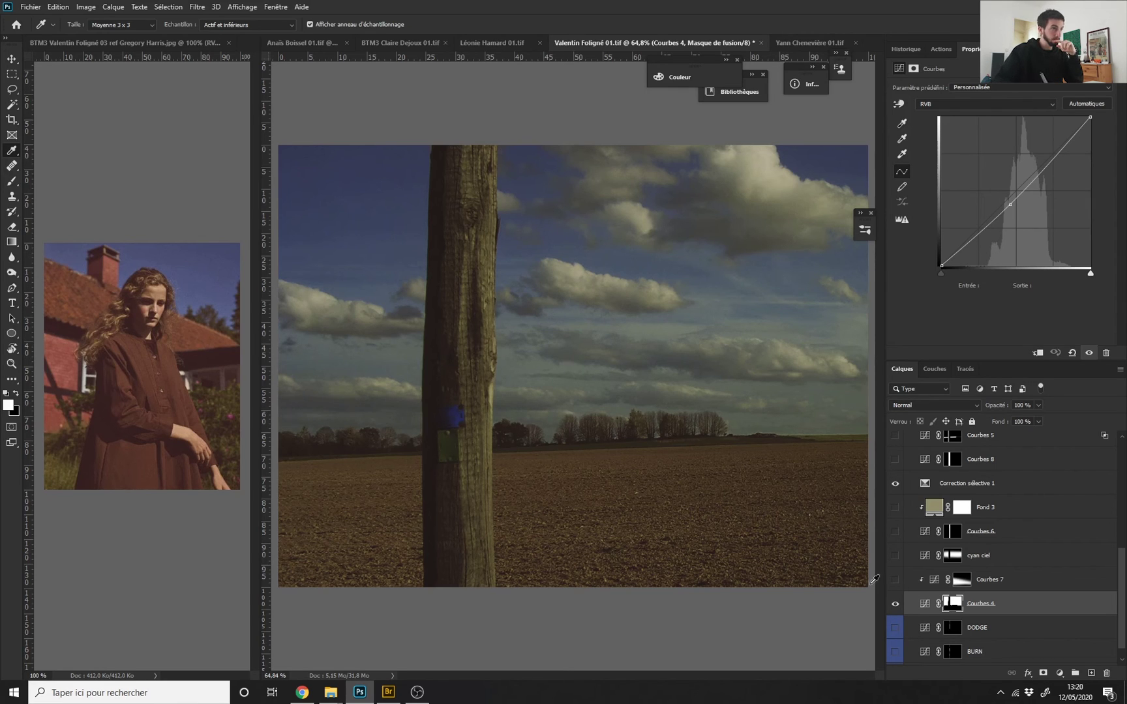
left_click(897, 555)
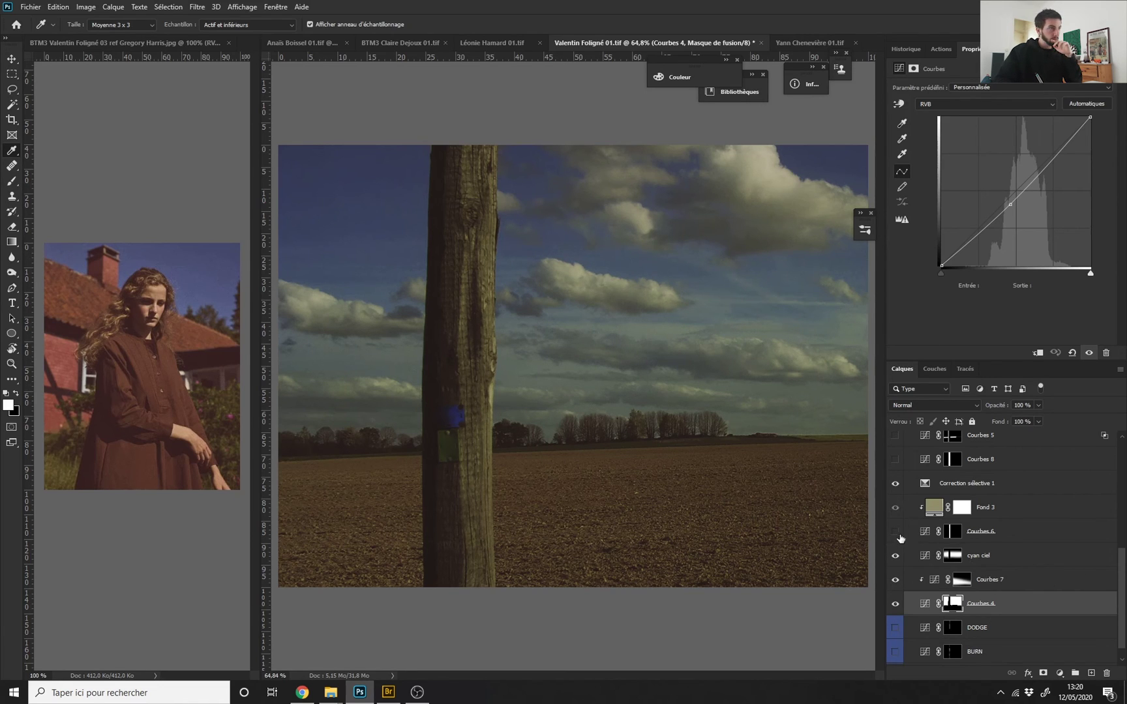
left_click(895, 532)
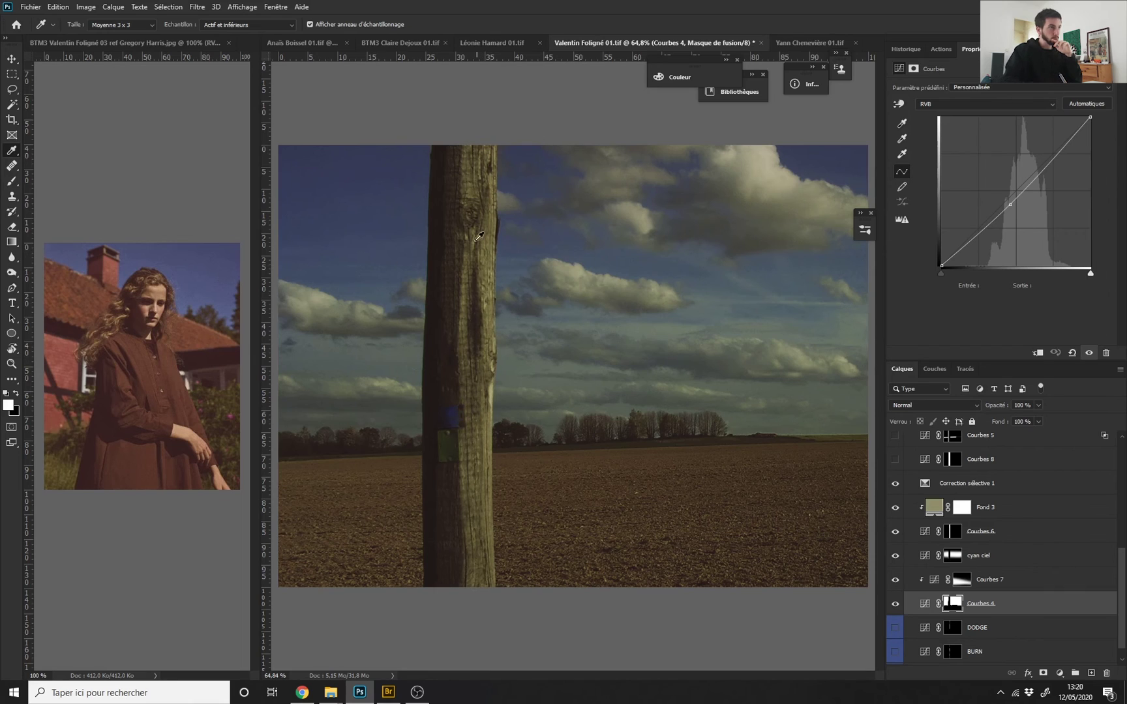
scroll(1113, 567, "up", 2)
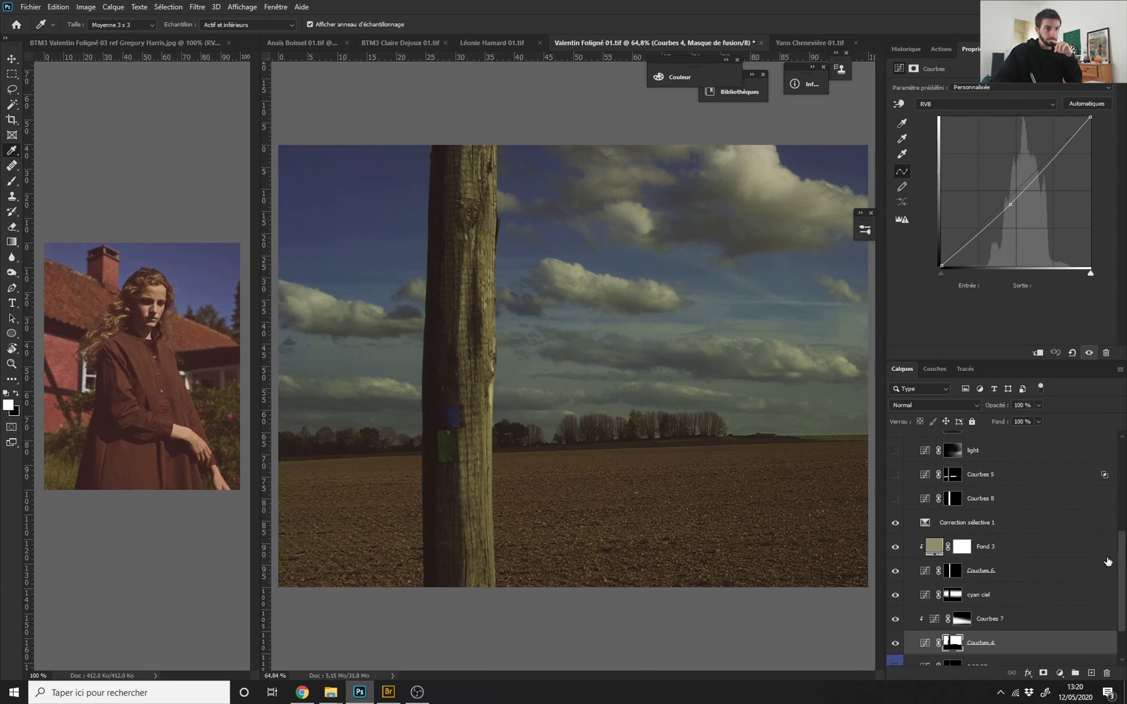
left_click(895, 573)
left_click(895, 573)
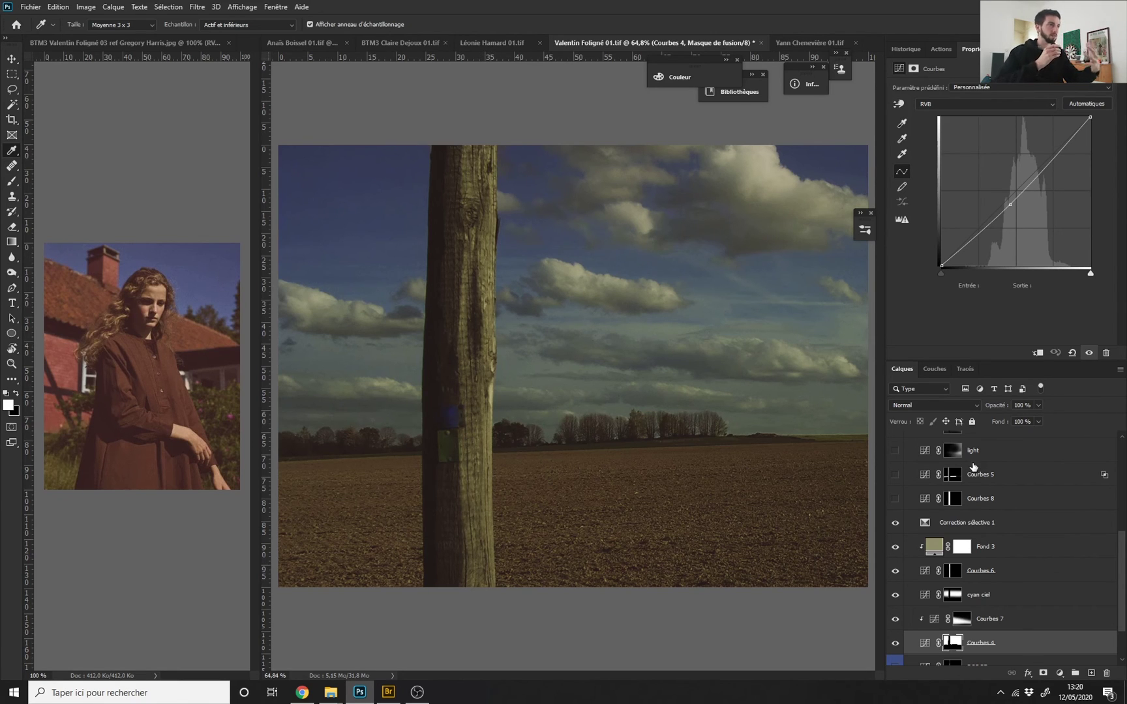
Make the Courbes 8 and Courbes 5 layers visible, toggling Courbes 8 to compare its effect on the wooden post.
left_click(894, 499)
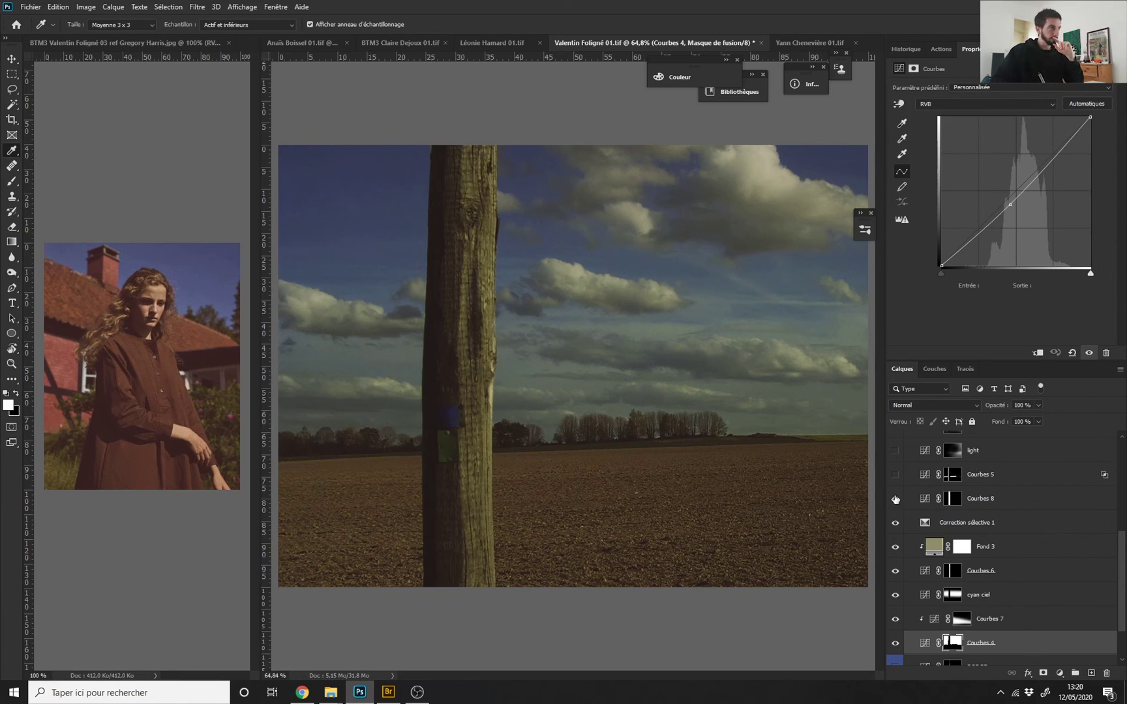
left_click(895, 499)
left_click(895, 498)
scroll(1089, 522, "up", 3)
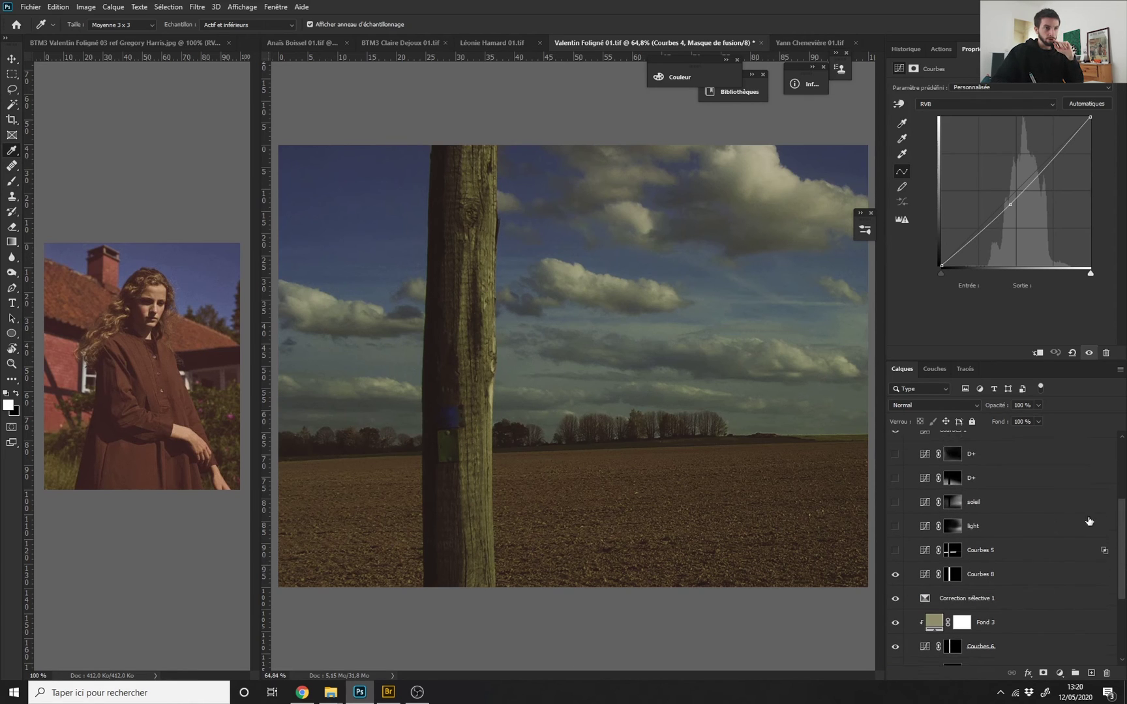
left_click(895, 551)
left_click(896, 527)
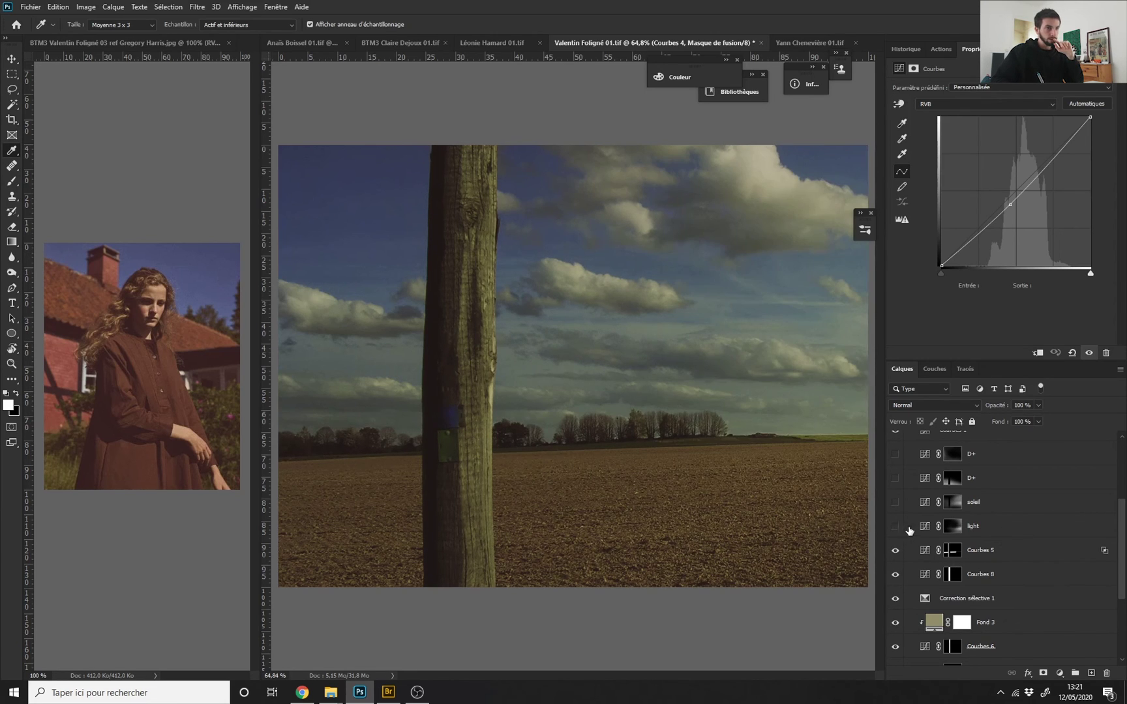
Try a Photo Filter adjustment layer above Filtre photo 1 with the blue 223b7b at 76 % density, and delete it.
scroll(950, 503, "up", 4)
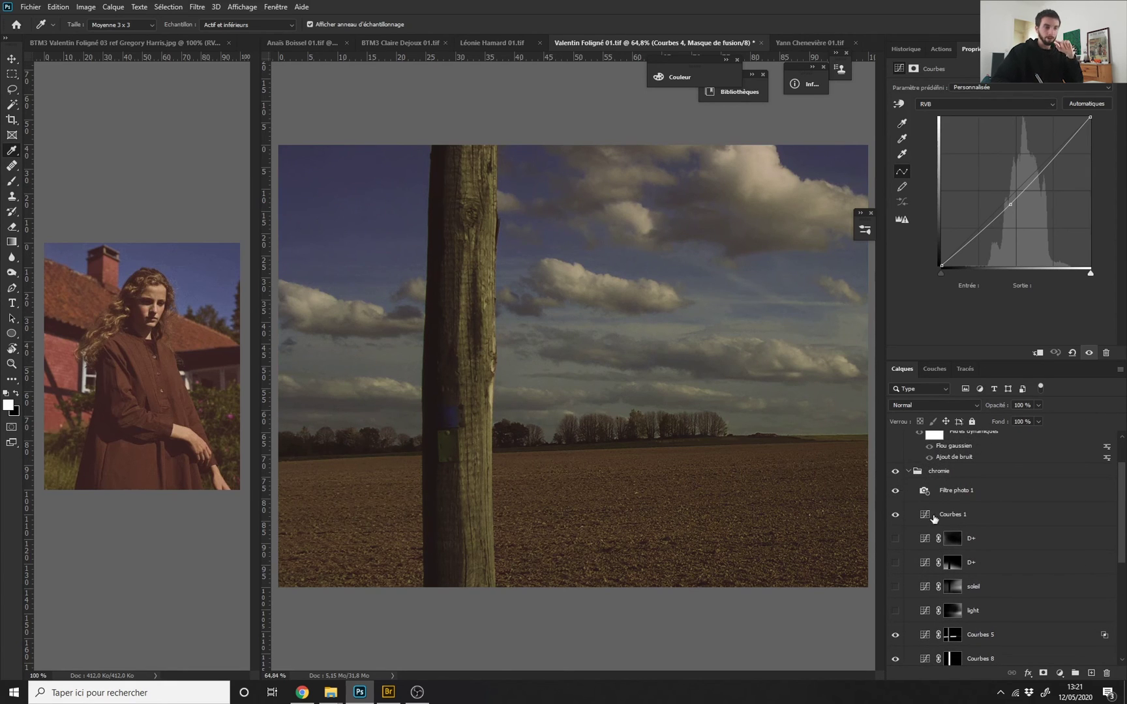
left_click(960, 494)
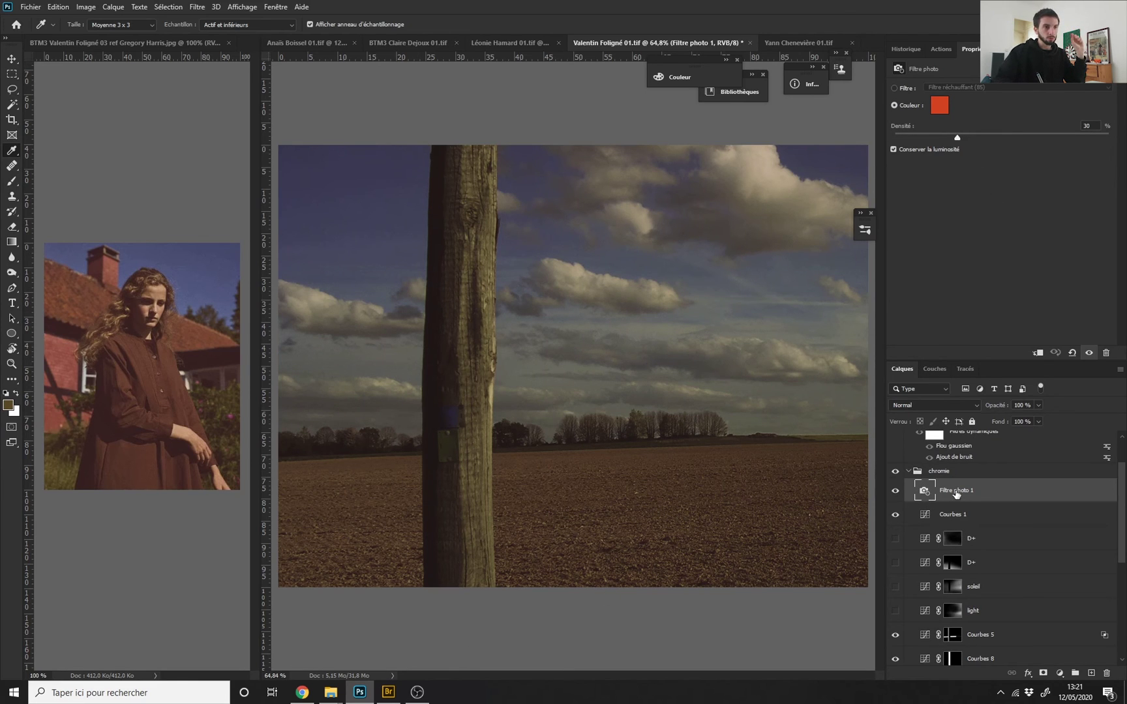
left_click(1060, 674)
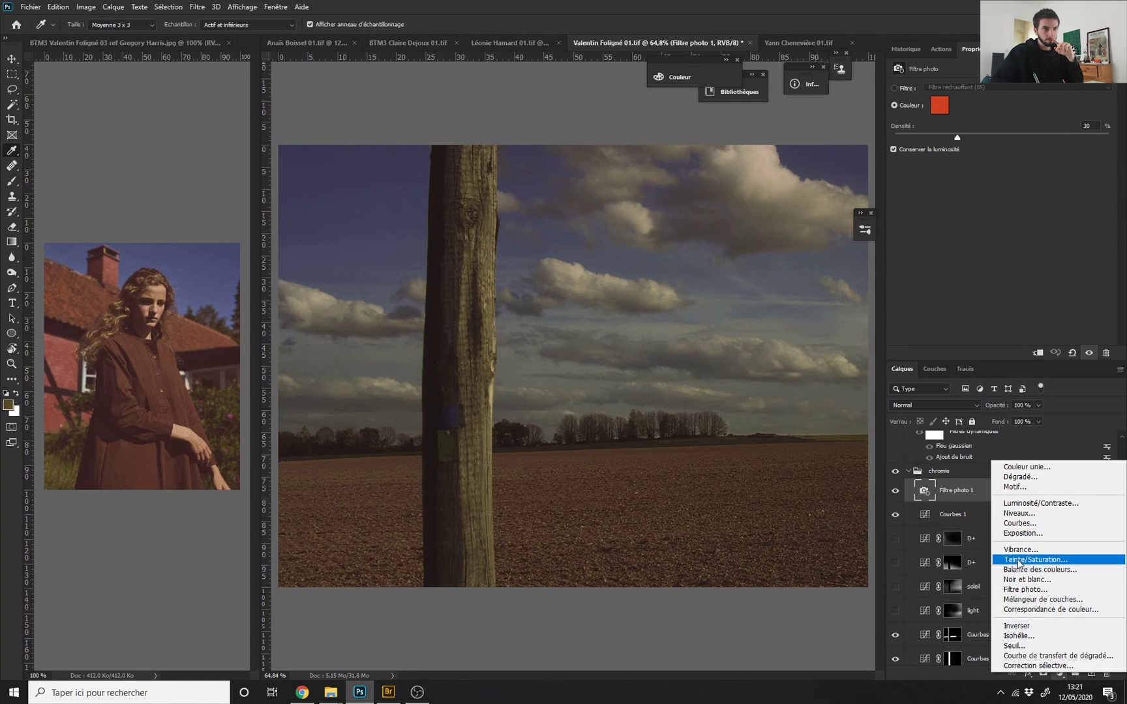
left_click(1022, 589)
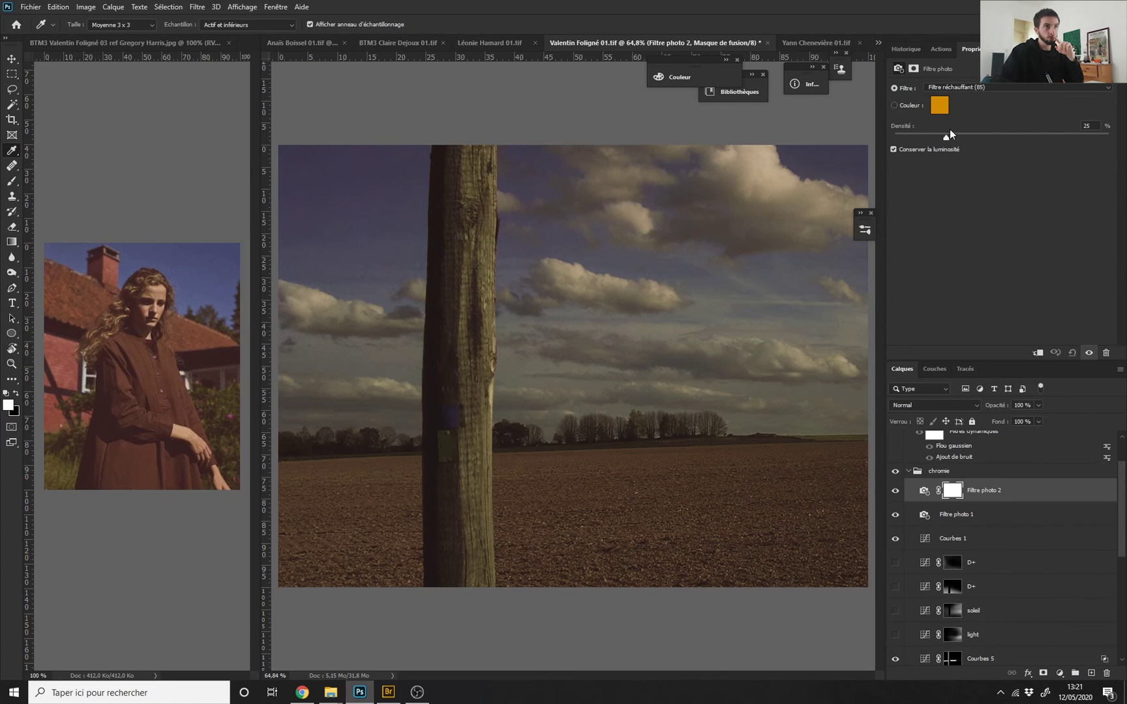
left_click(943, 110)
left_click_drag(767, 350, 788, 346)
left_click(841, 326)
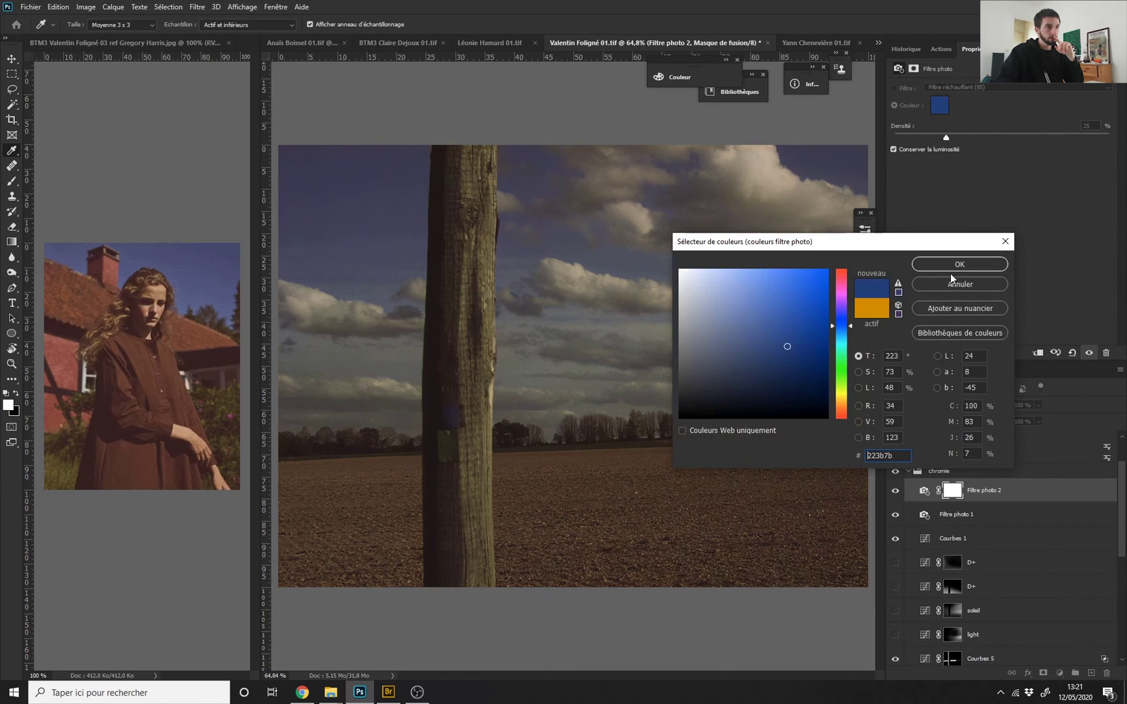
left_click(959, 265)
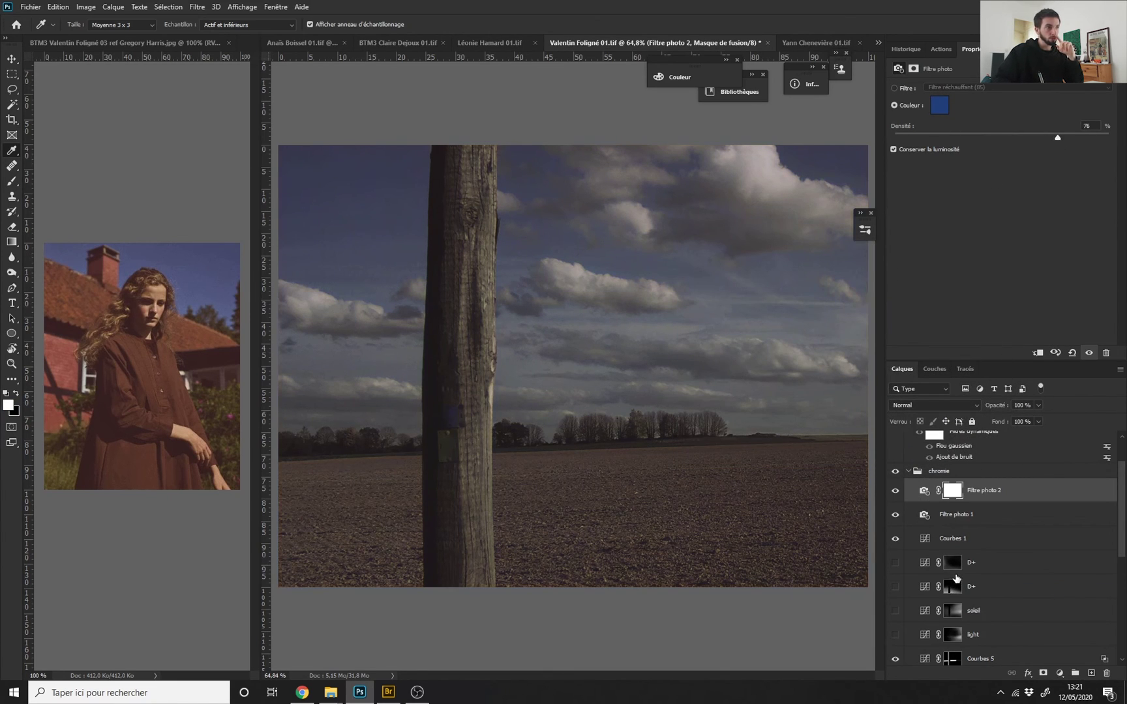
key("Delete")
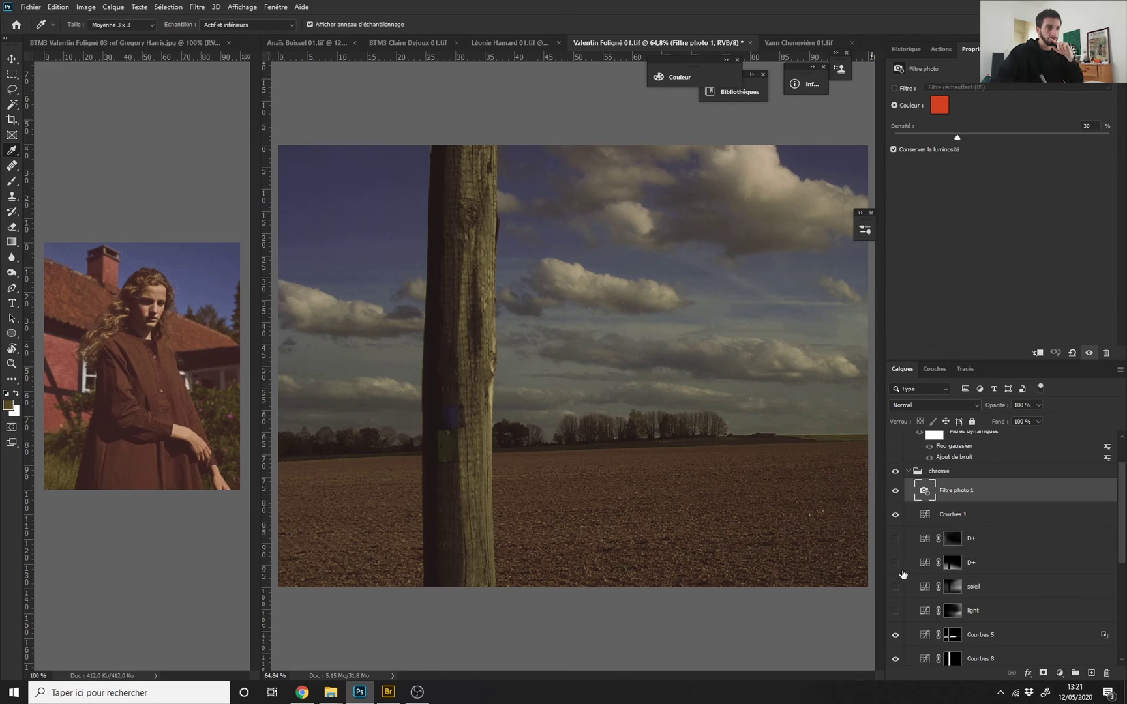
Make both D+ curve layers in the chromie group visible, toggling them to compare how they darken the image.
scroll(1000, 514, "down", 2)
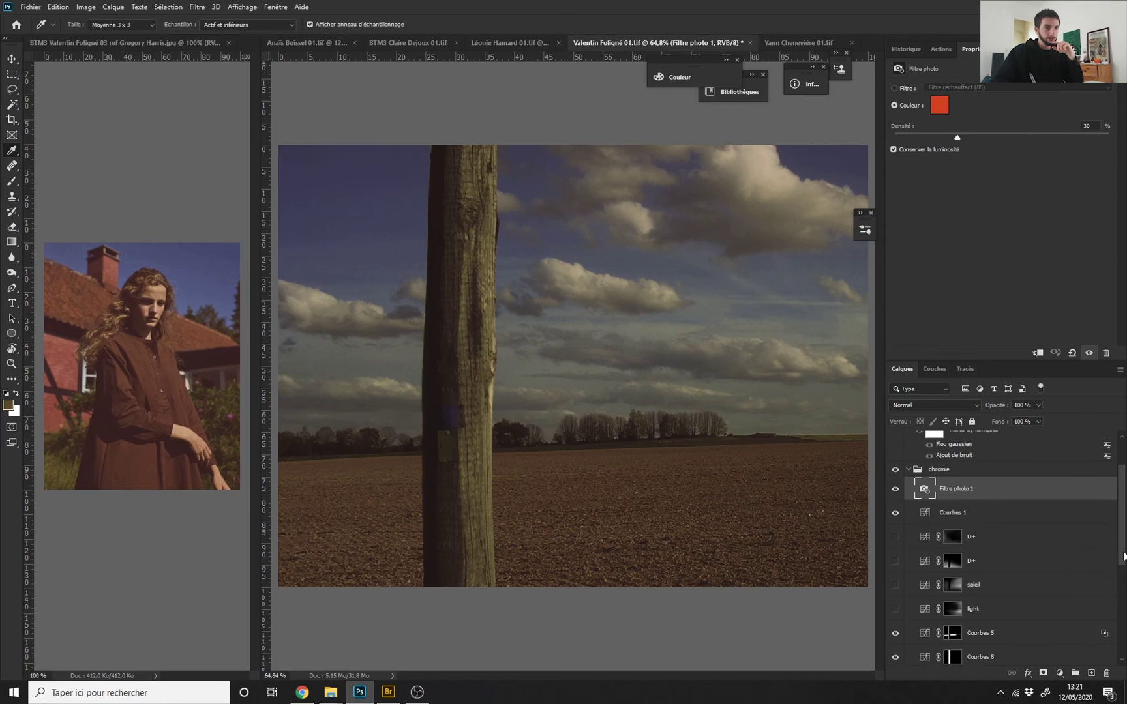
left_click(993, 509)
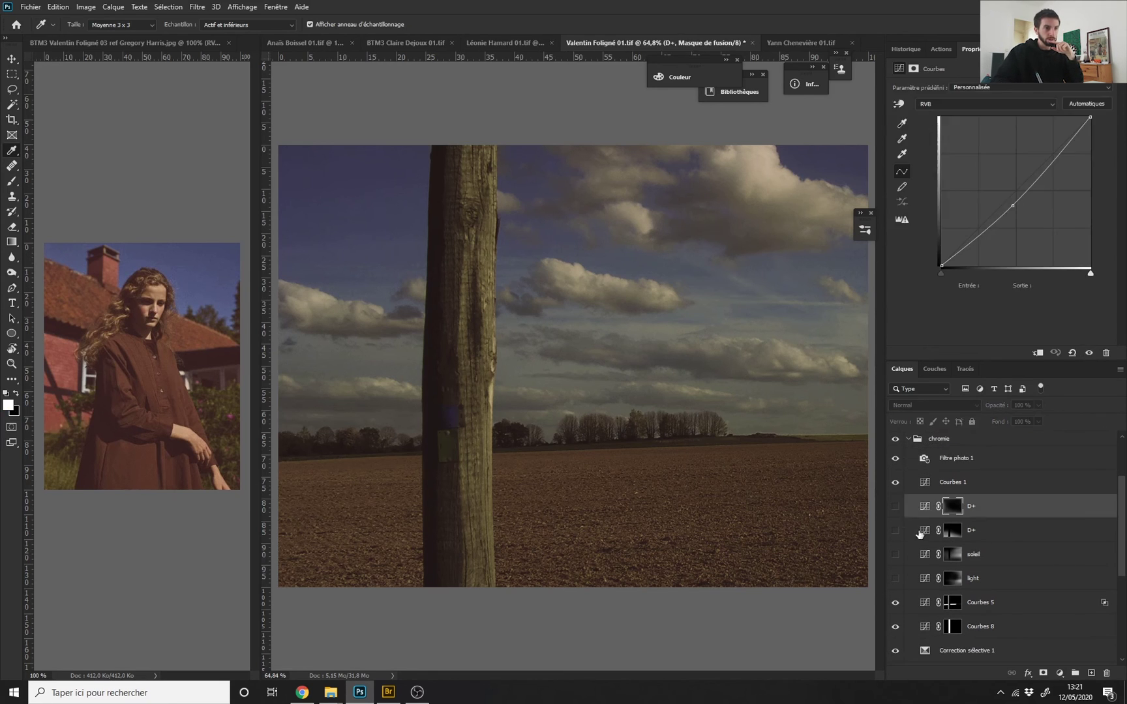
left_click(895, 506)
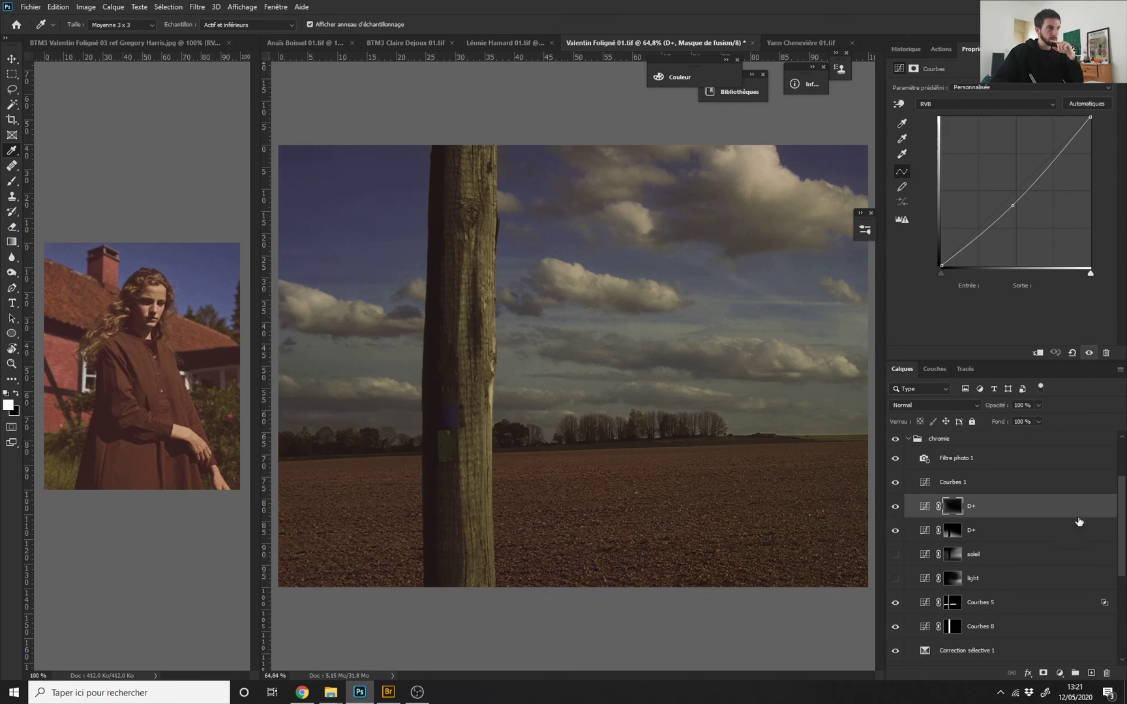
left_click(897, 530)
left_click(895, 509)
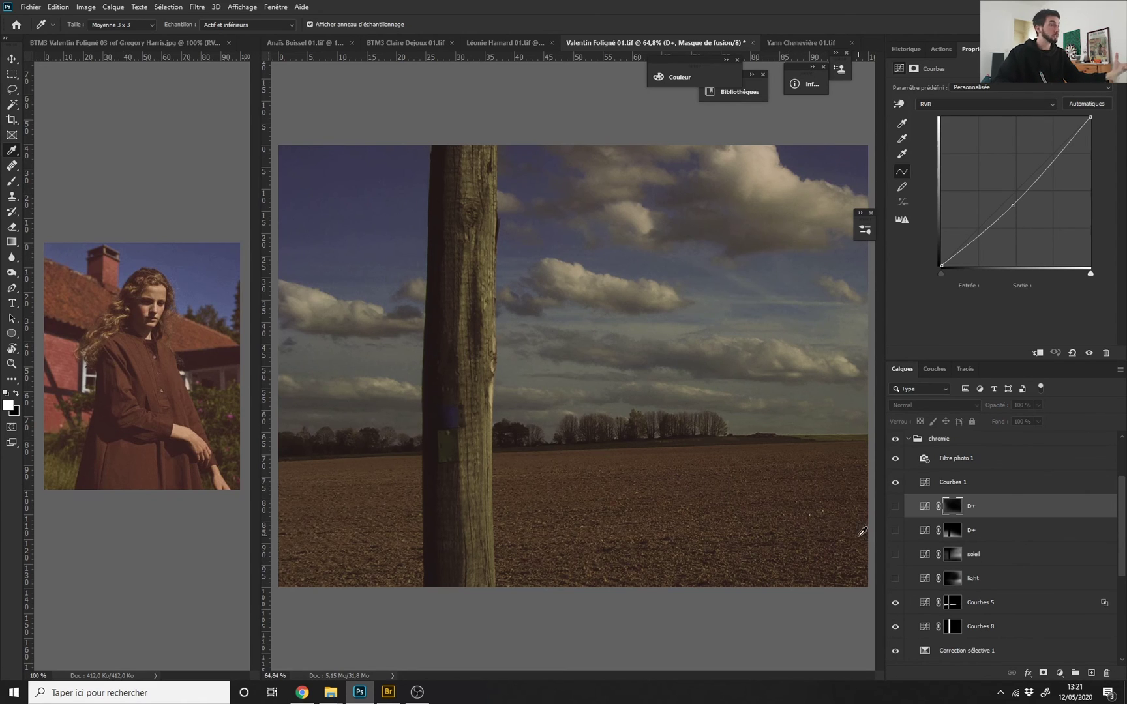
left_click(895, 506)
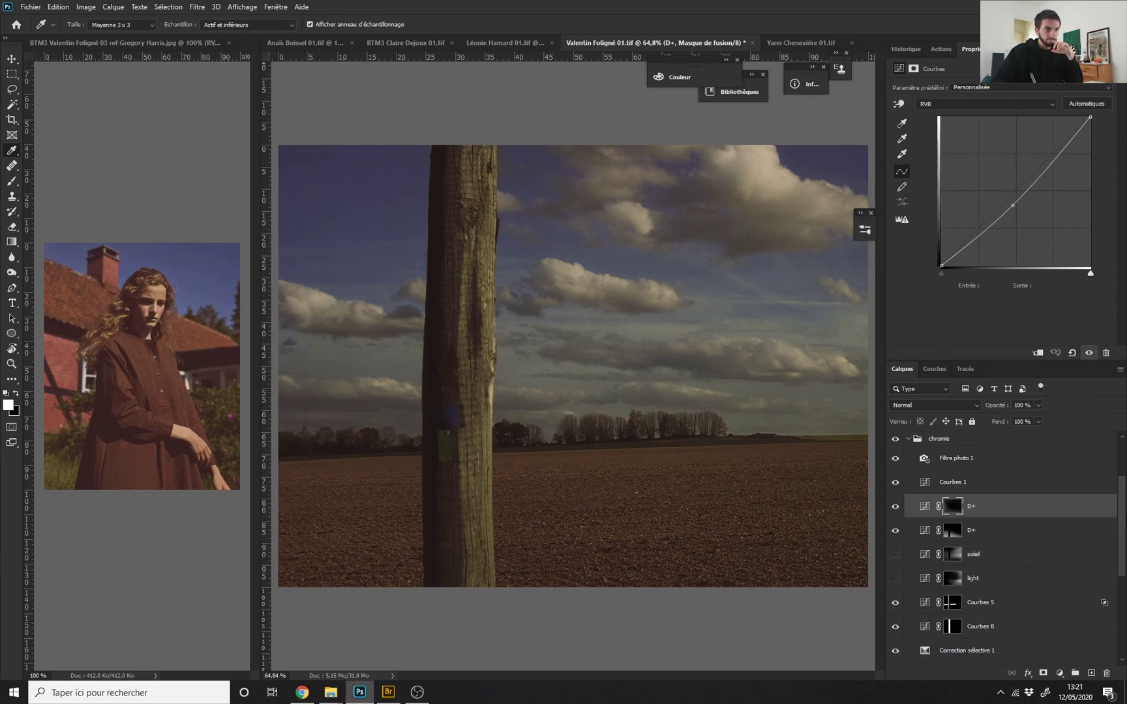
Make the DODGE layer above Calque 0 visible and view the whole wooden post photo.
scroll(1122, 548, "down", 1)
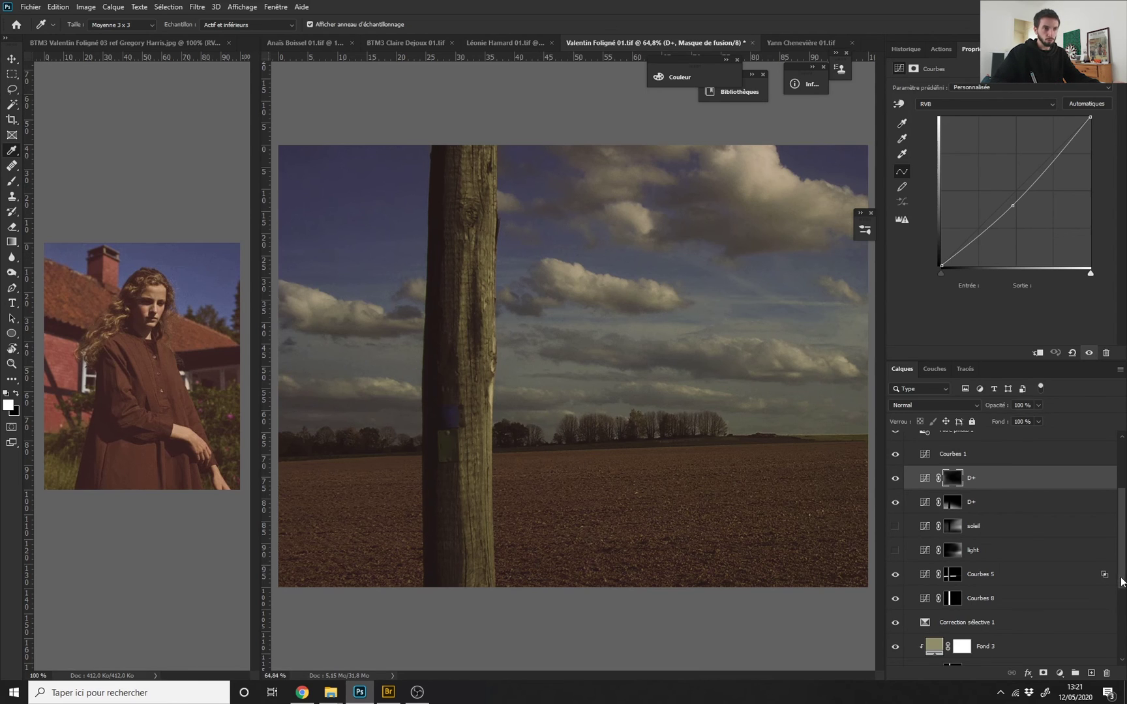
left_click_drag(1121, 583, 1122, 651)
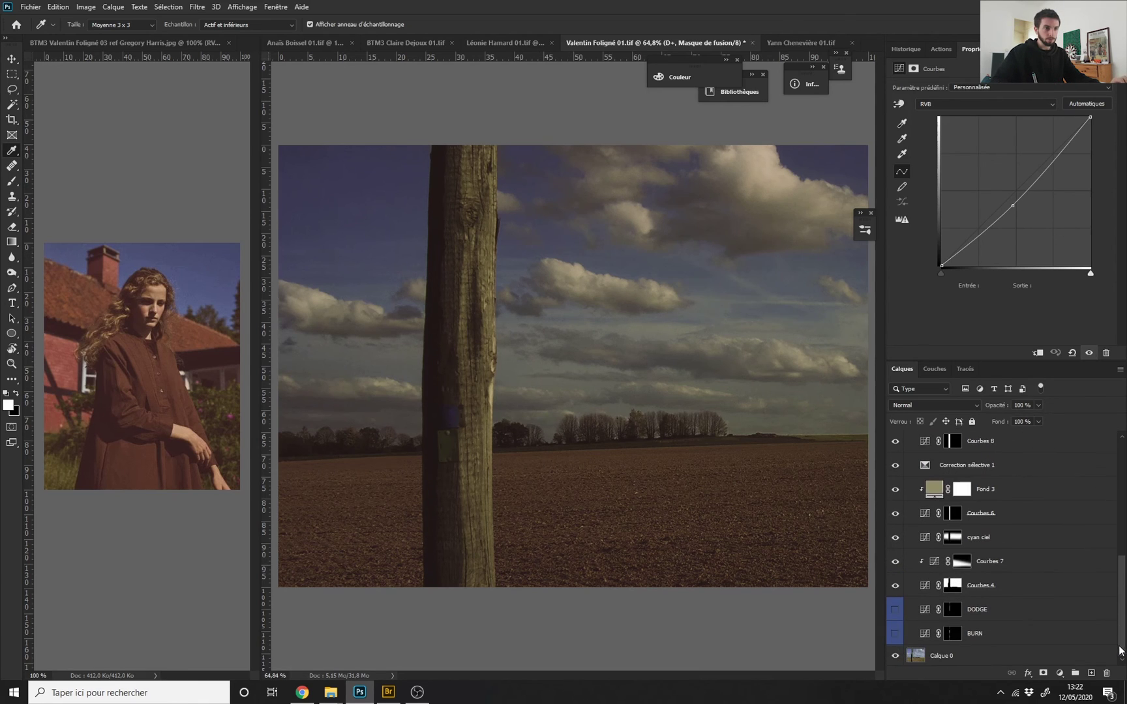
left_click(895, 609)
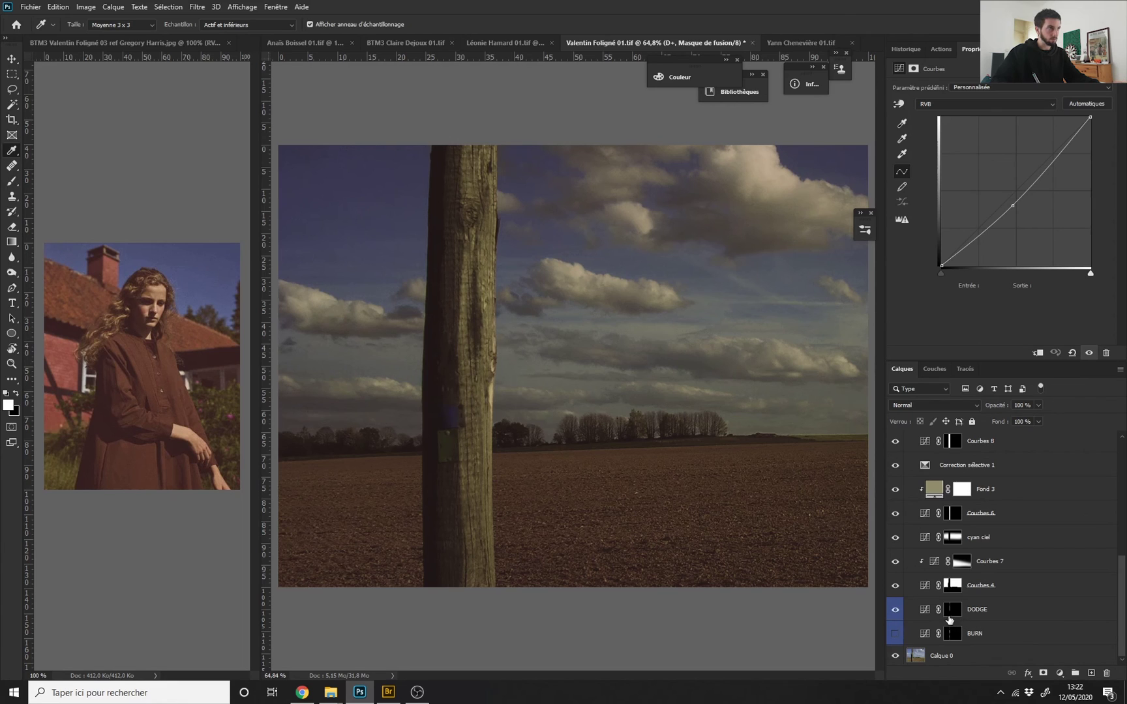
left_click_drag(542, 399, 518, 411)
key("alt+Tab")
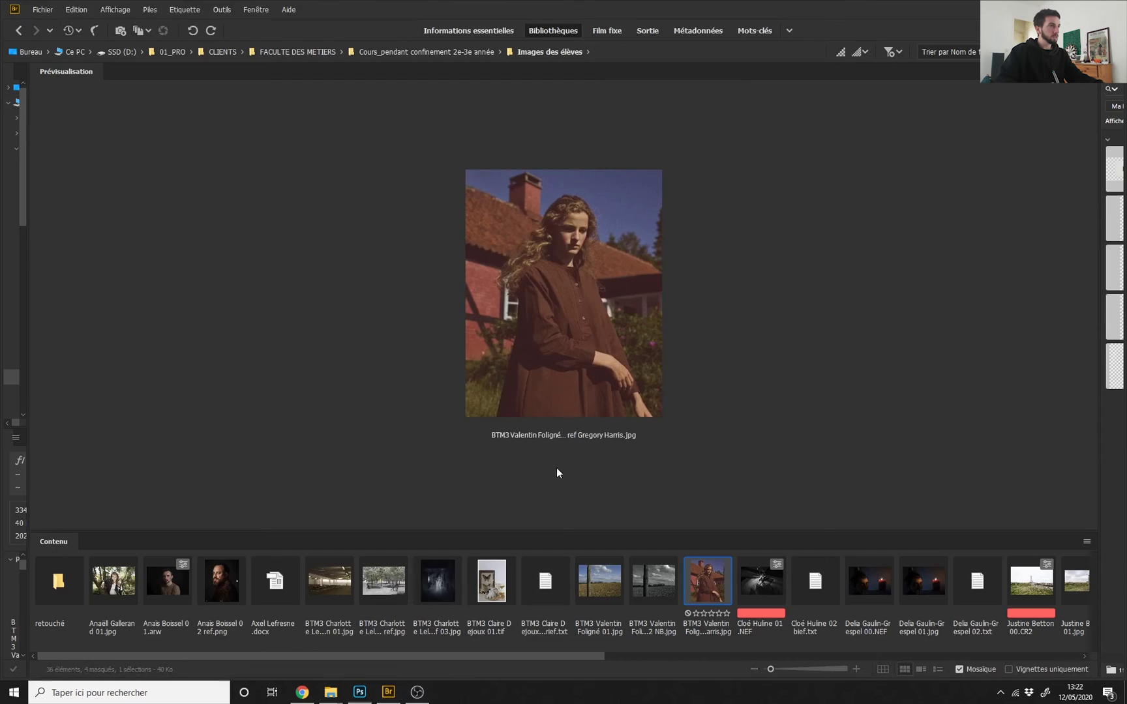
key("alt+Tab")
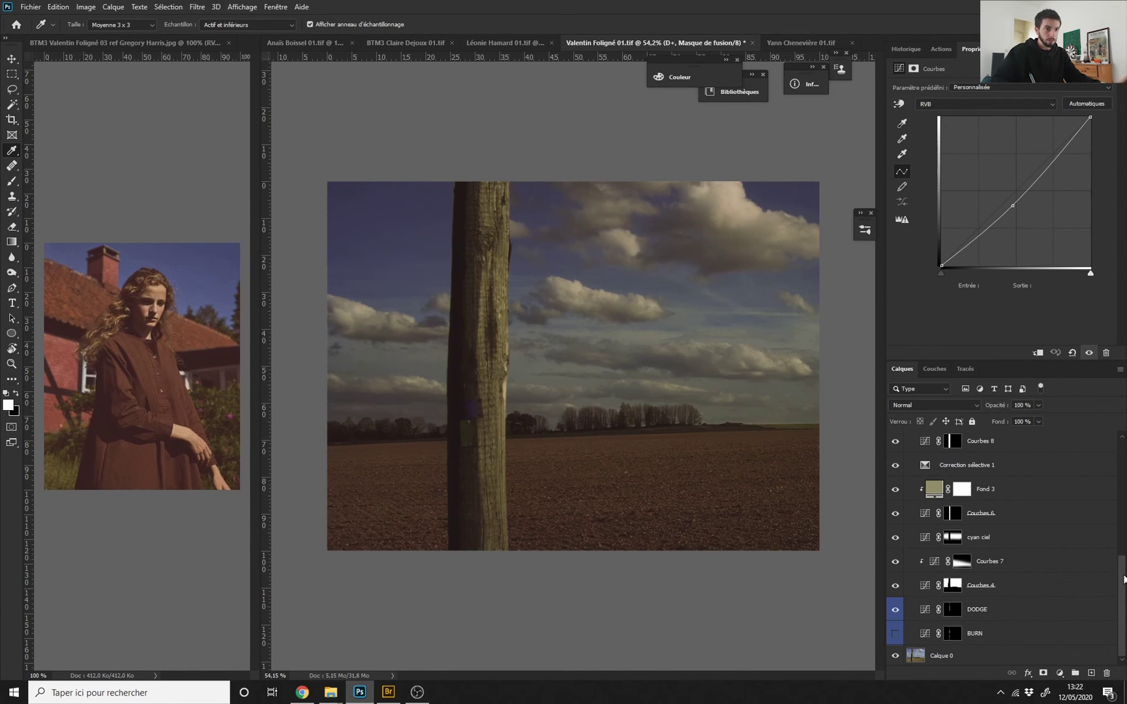
Select Courbes 1 and raise the upper point of its RVB curve to input 167, output 163.
scroll(1065, 525, "up", 5)
left_click(987, 515)
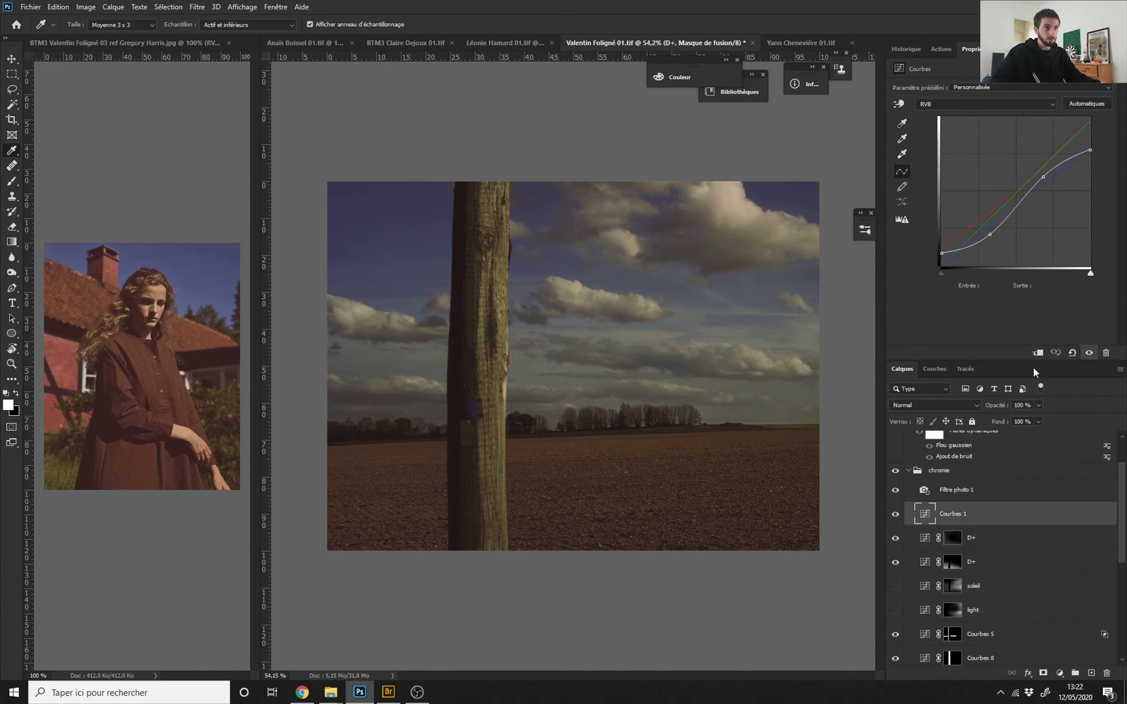
left_click_drag(1042, 176, 1038, 169)
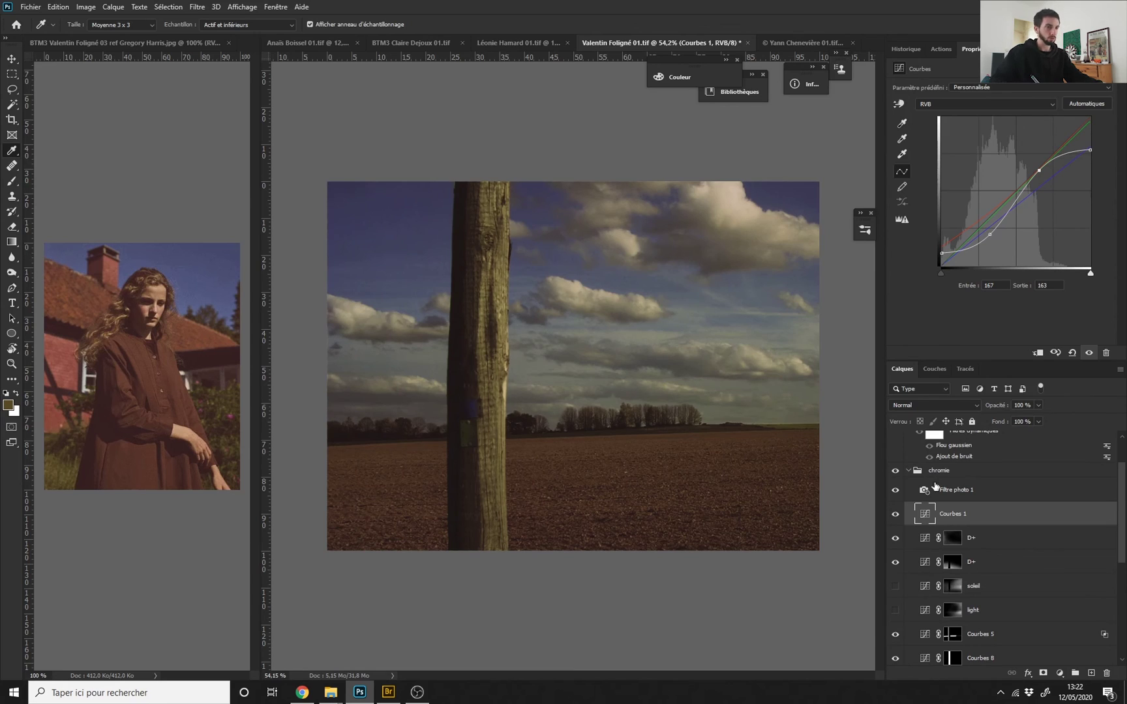
Undo the last Courbes 1 curve change and make the soleil and light layers visible in the chromie group.
key("ctrl+z")
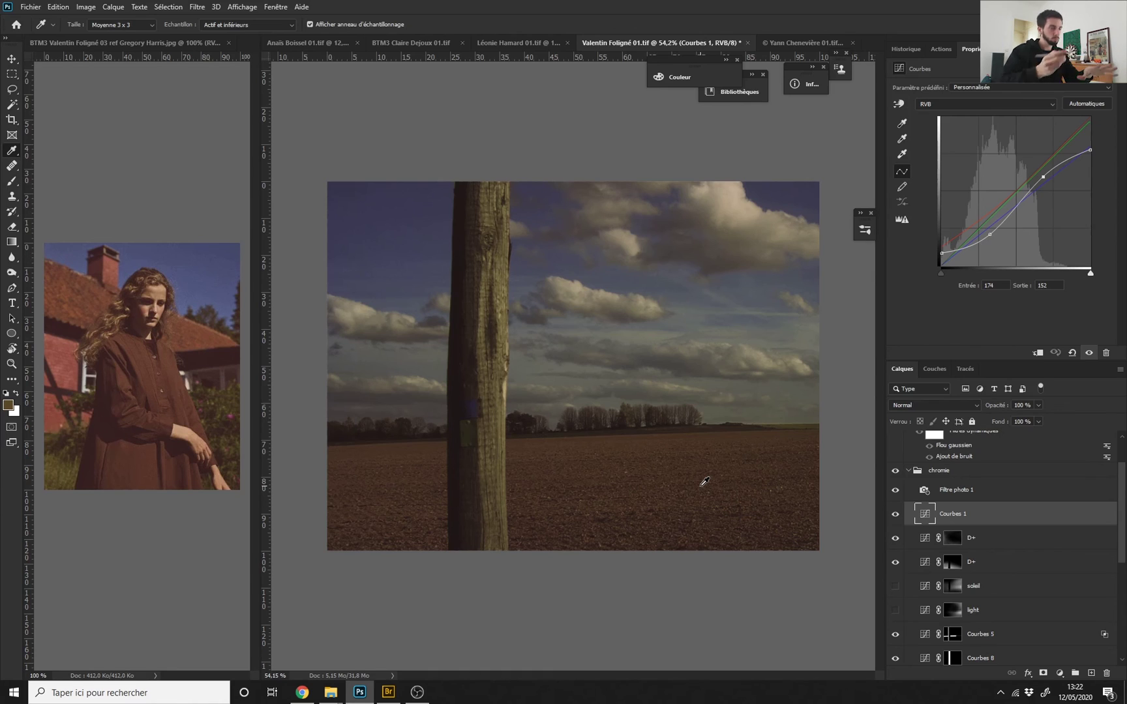
left_click_drag(896, 587, 895, 611)
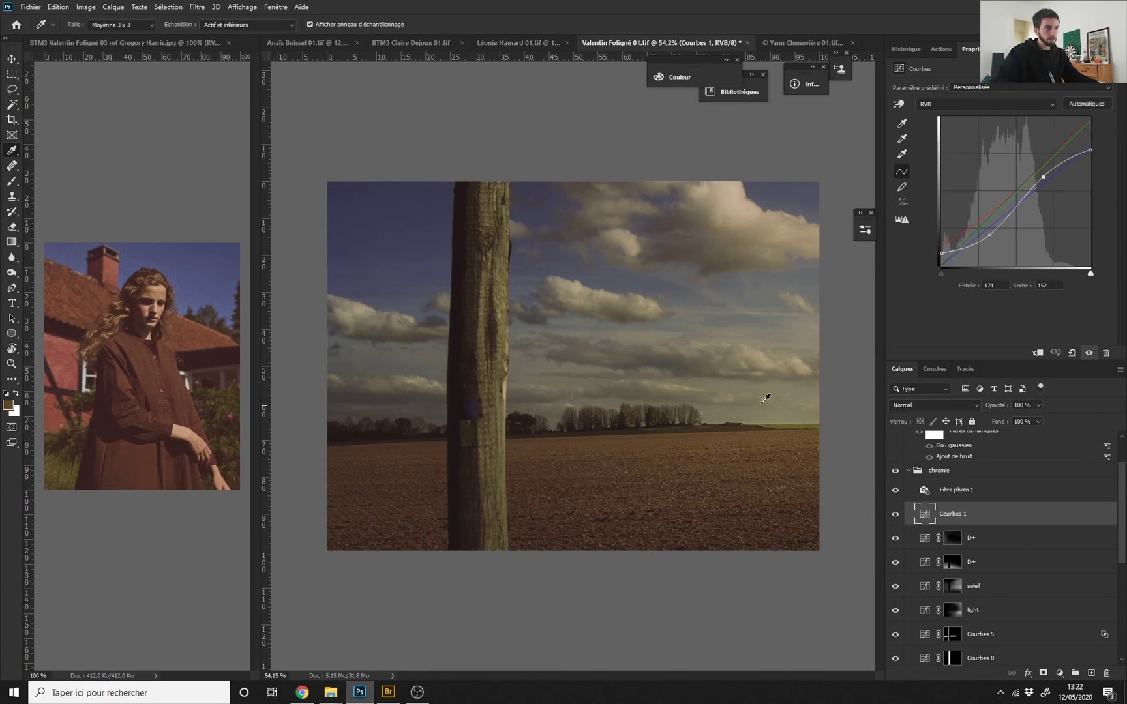
Examine the curves of both D+ layers and the soleil layer, selecting each in turn.
left_click(980, 565)
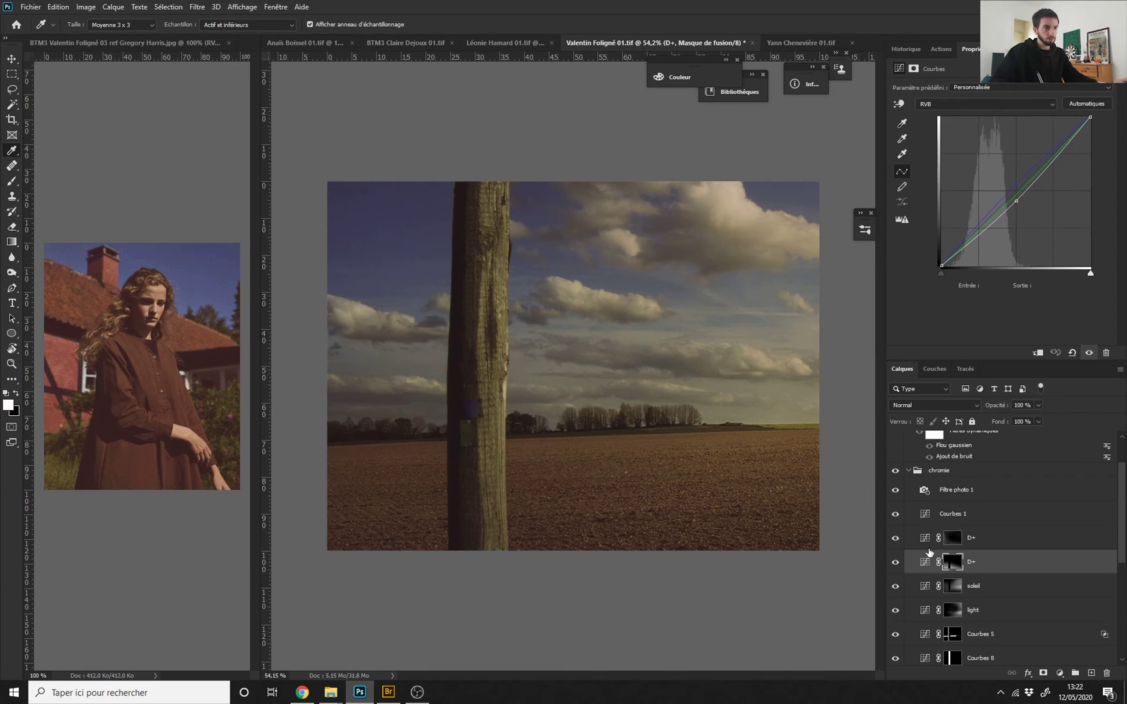
left_click(926, 542)
left_click(925, 564)
left_click(922, 542)
left_click(922, 583)
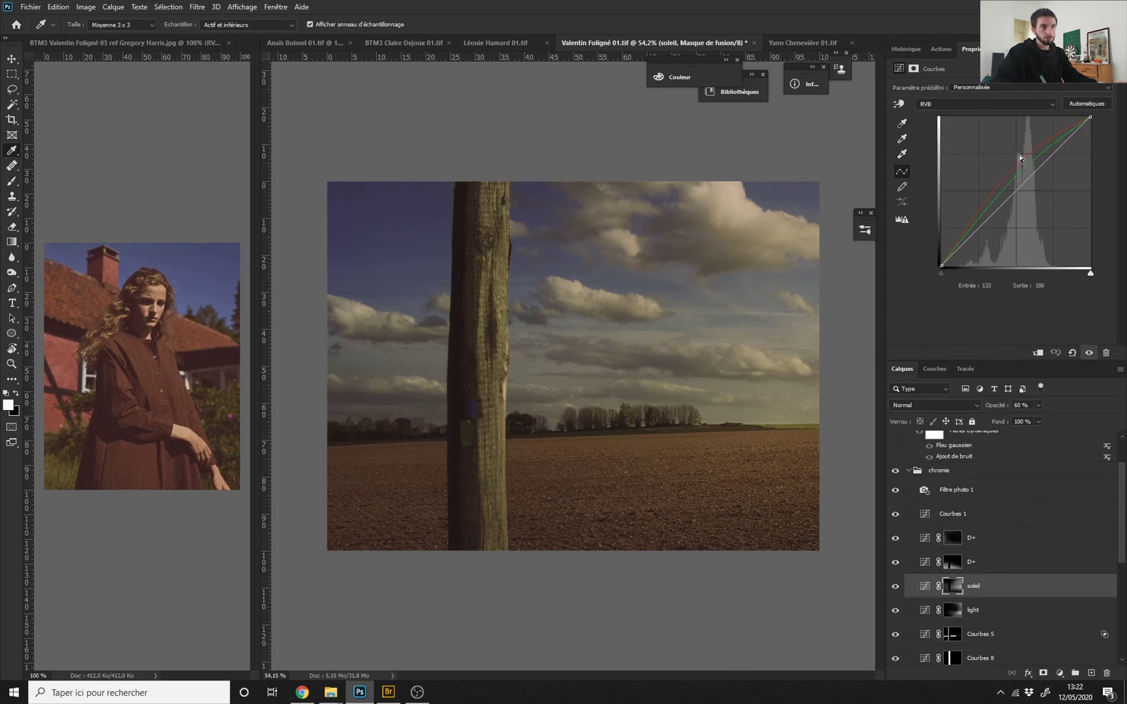
left_click(920, 563)
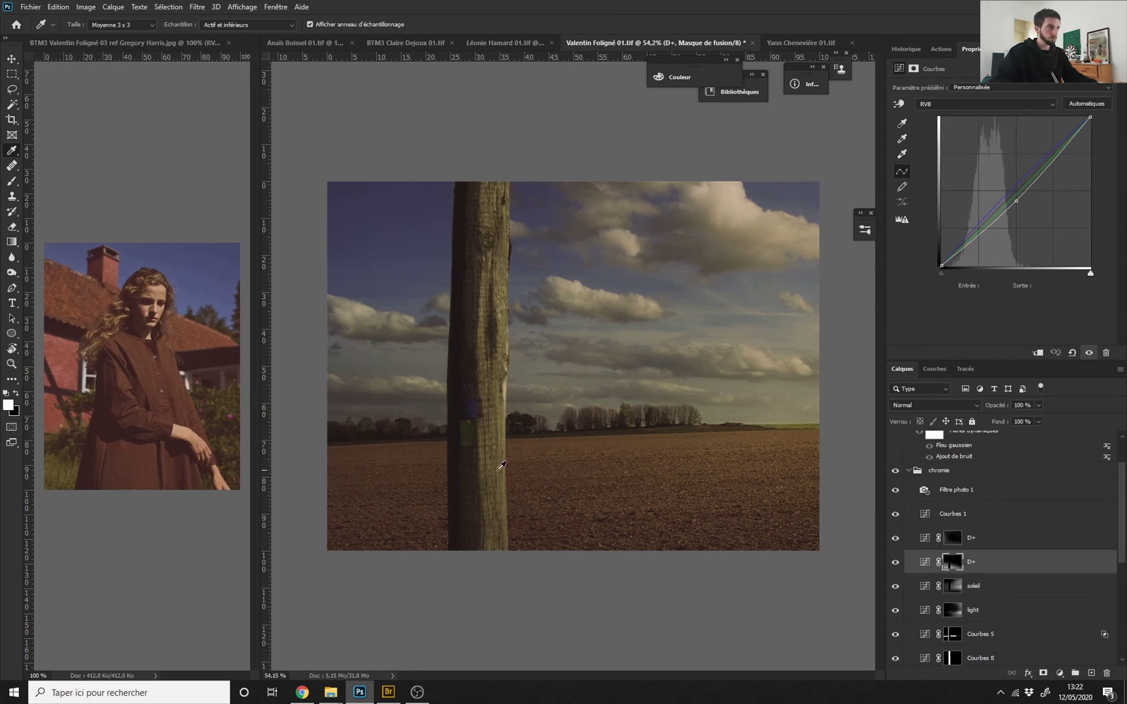
Toggle the visibility of the two D+ layers to compare their darkening across the whole photo, leaving both visible.
left_click_drag(527, 439, 553, 458)
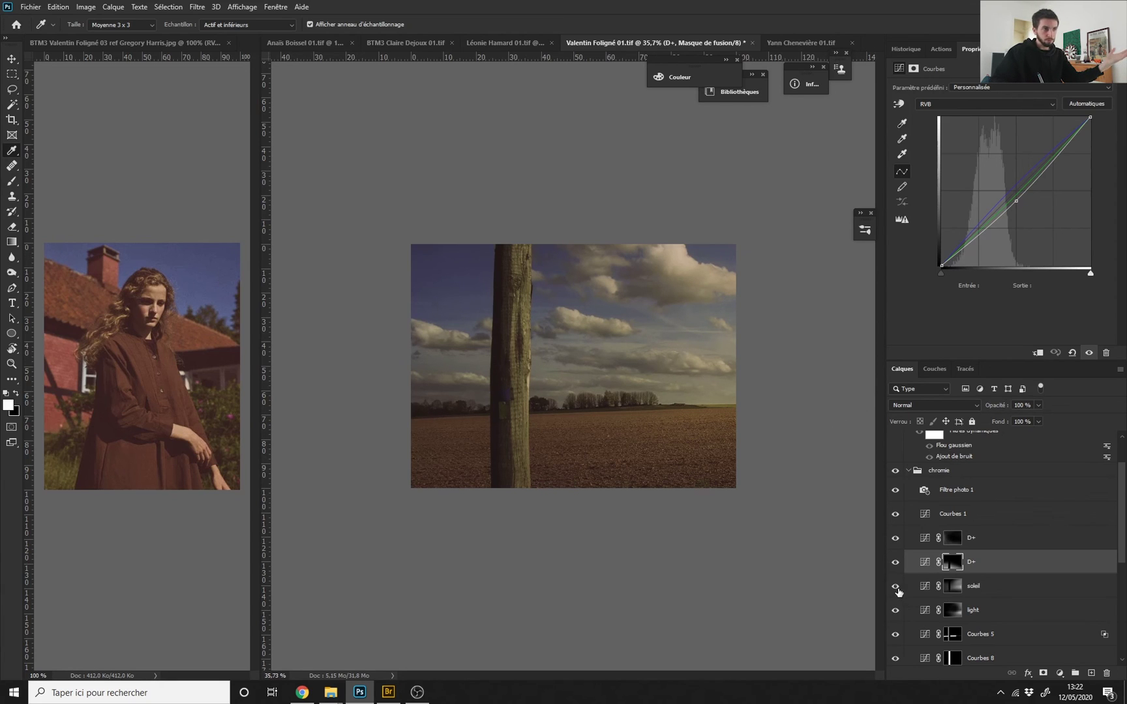
left_click(895, 561)
left_click(895, 537)
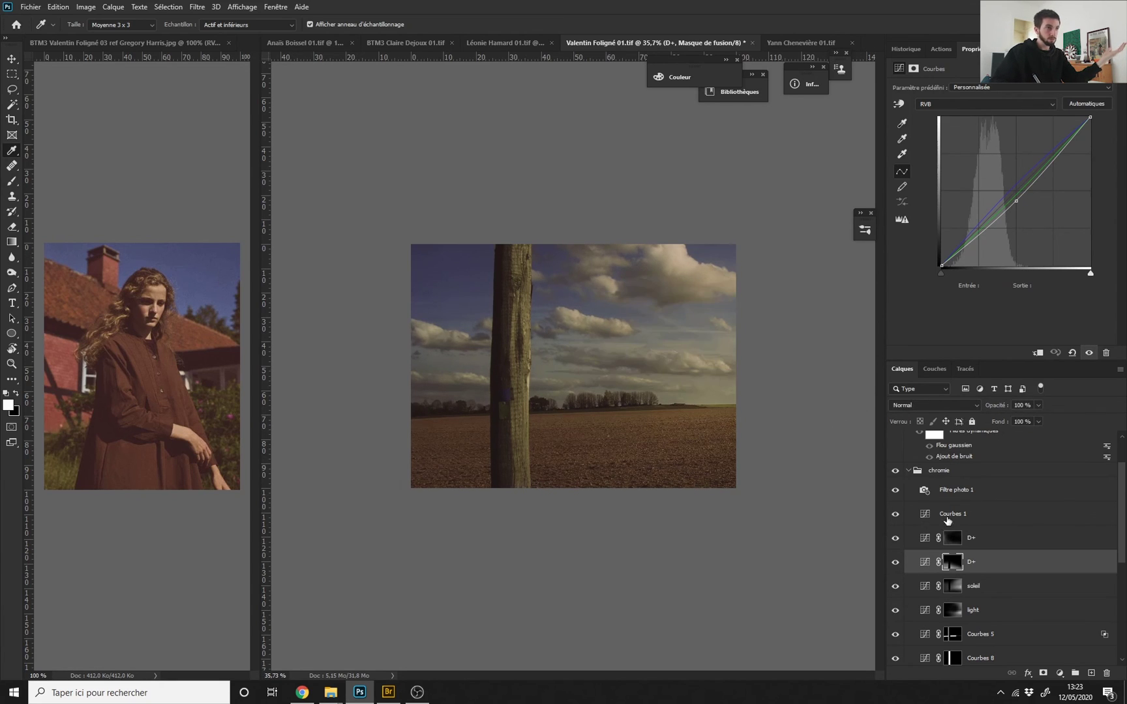
left_click(895, 562)
left_click_drag(894, 562, 896, 537)
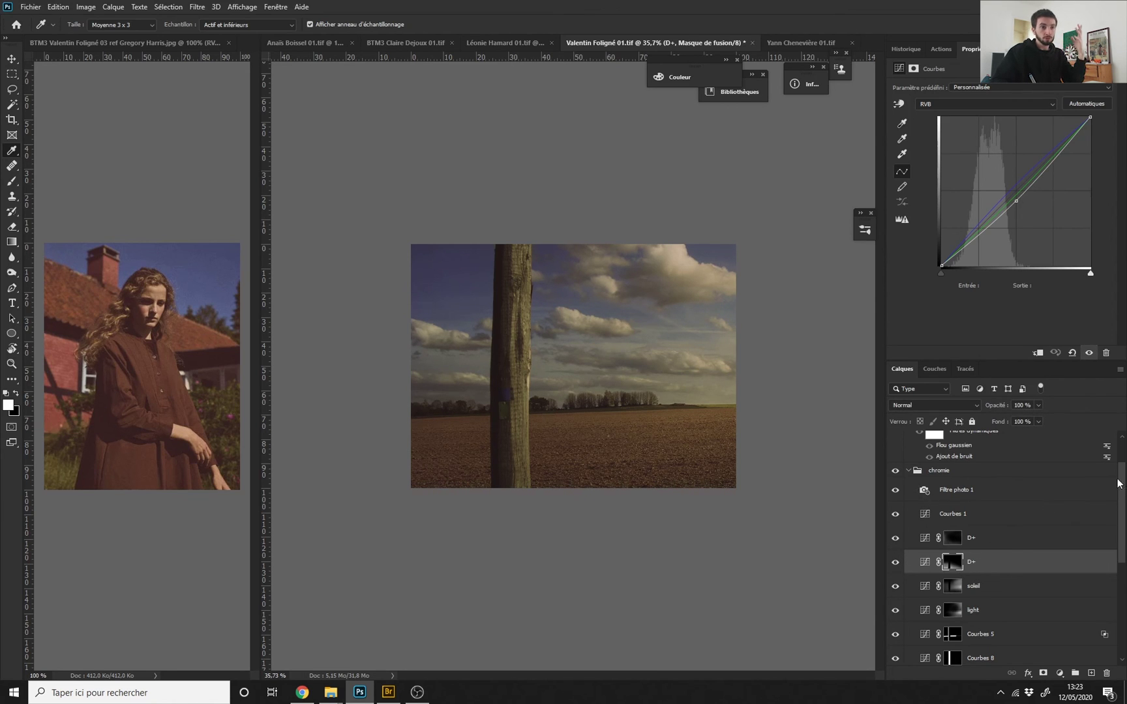
left_click_drag(1118, 484, 1123, 458)
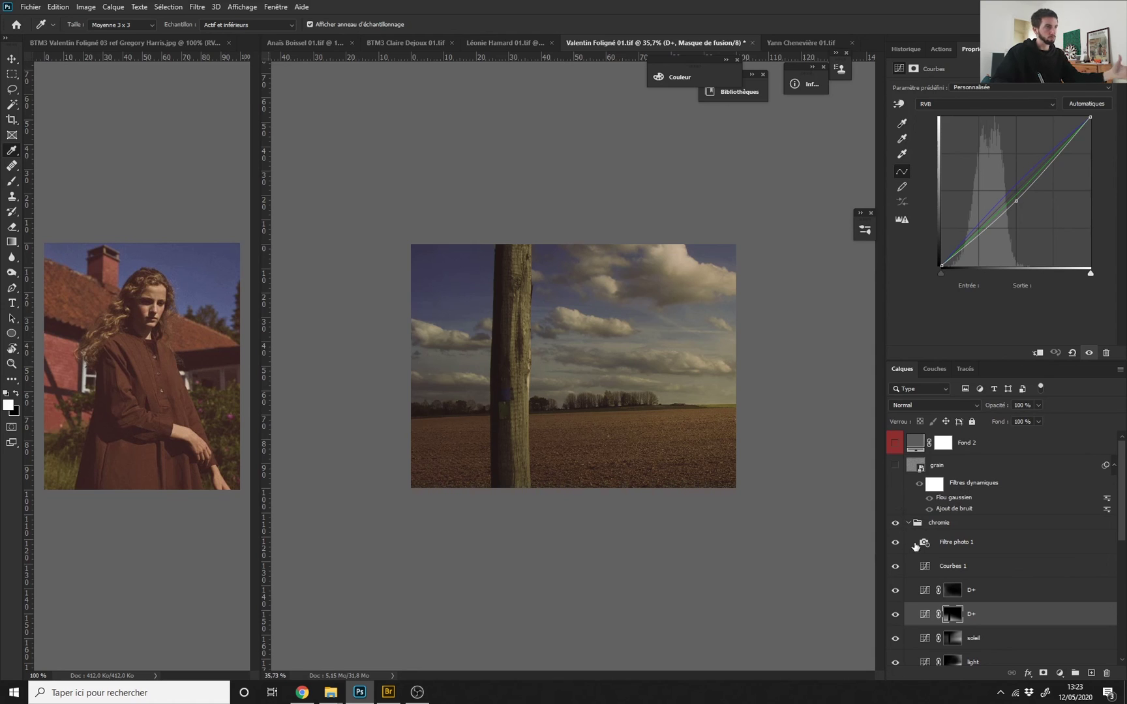
scroll(541, 408, "up", 2)
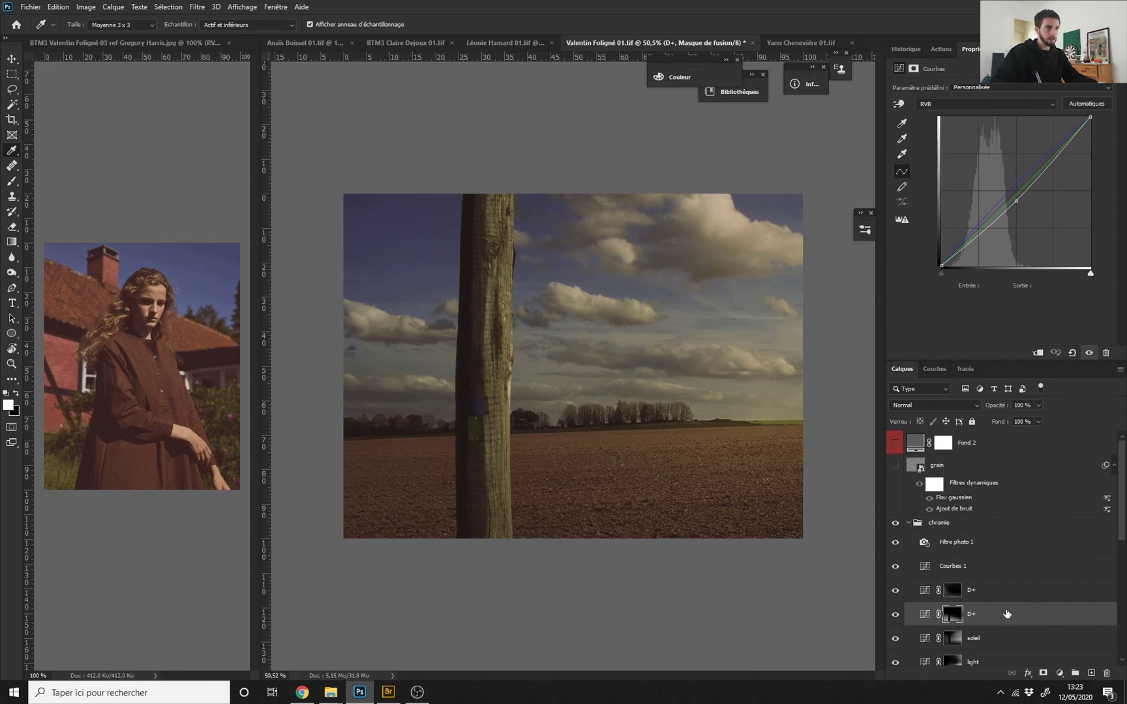
Toggle Courbes 1 off and on, collapse the chromie group, and compare the full grading with Calque 0 alone.
left_click_drag(1125, 533, 1125, 548)
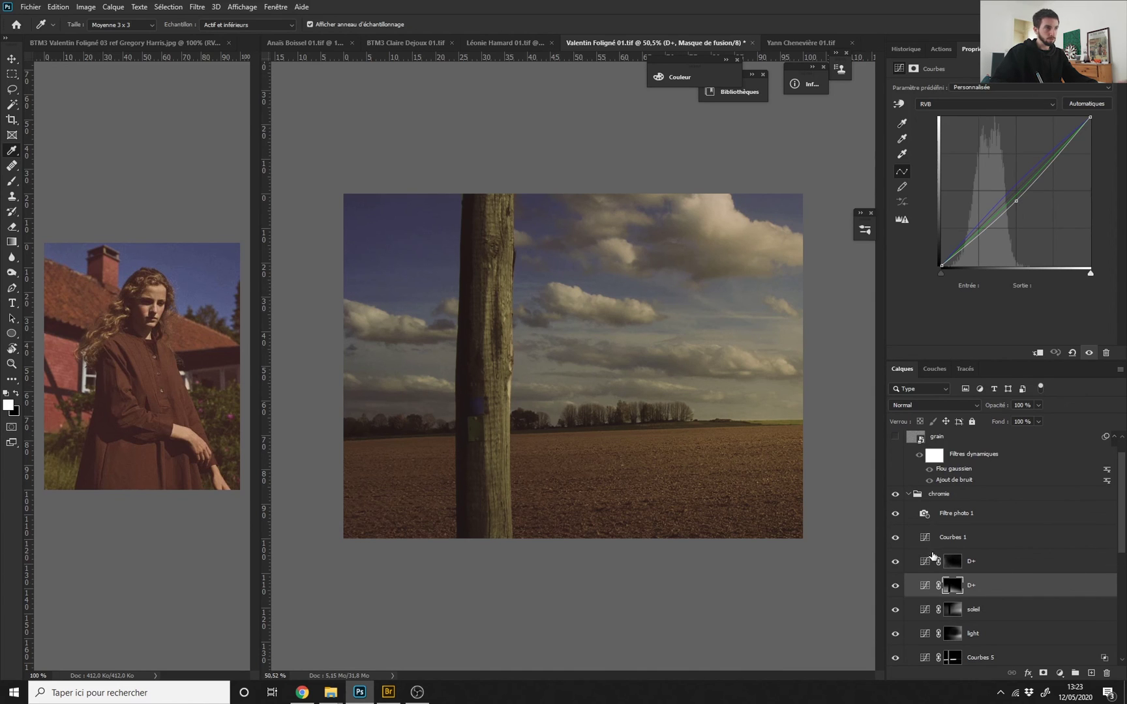
left_click(896, 538)
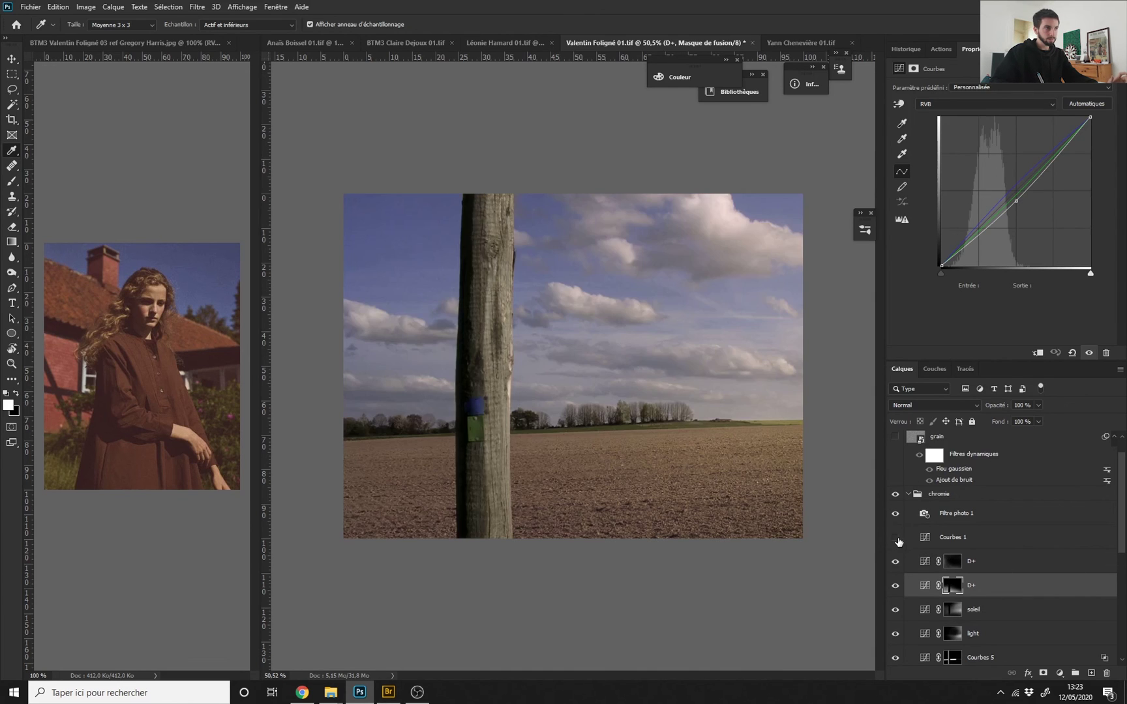
left_click(896, 538)
left_click(910, 495)
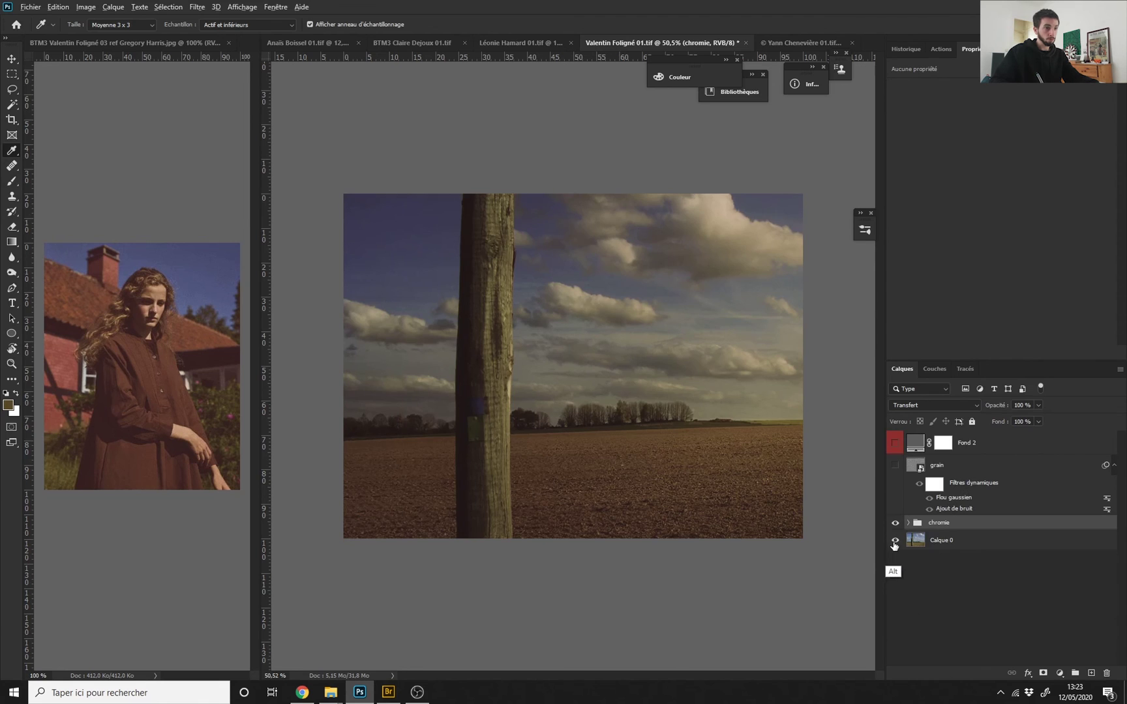
left_click(895, 542, "alt")
left_click(895, 541, "alt")
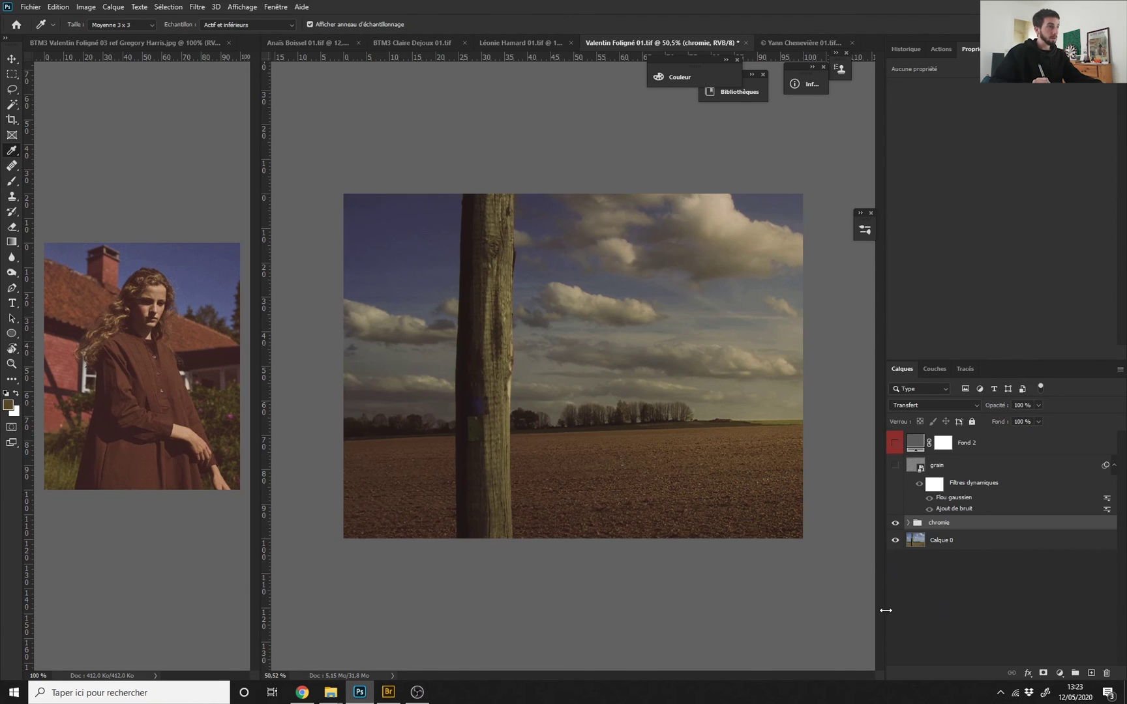
Switch to Bridge and open the original colour JPG of the wooden post landscape in Photoshop, enlarging it for viewing.
key("alt+Tab")
left_click(600, 590)
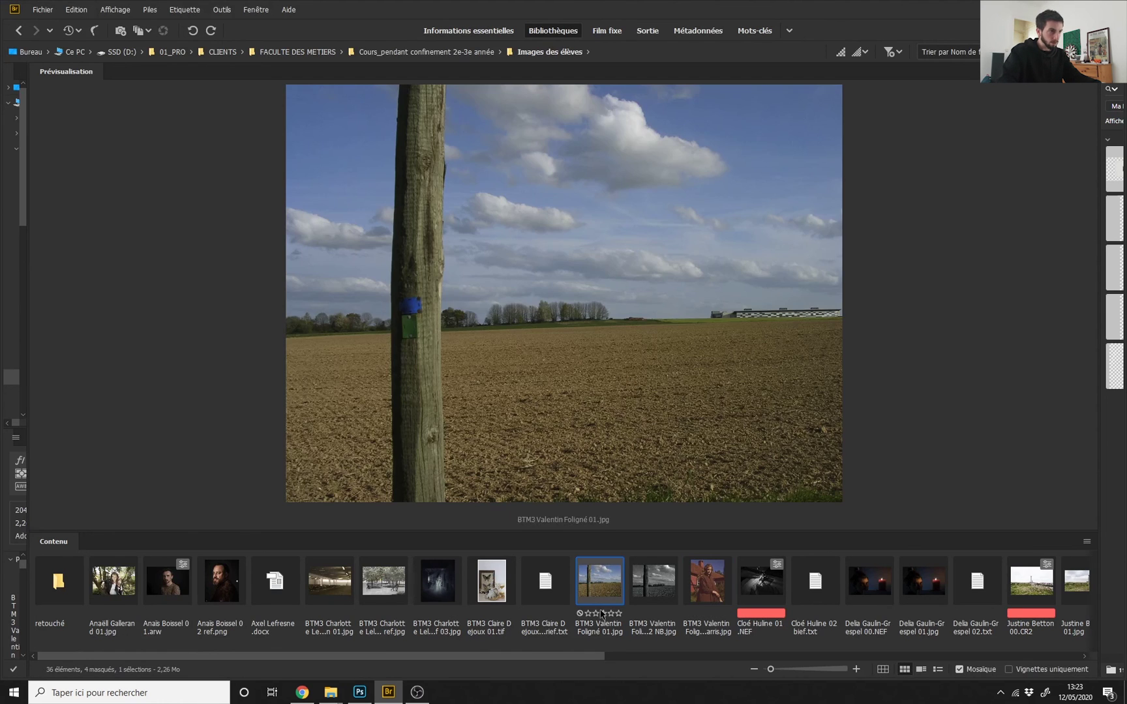
double_click(604, 592)
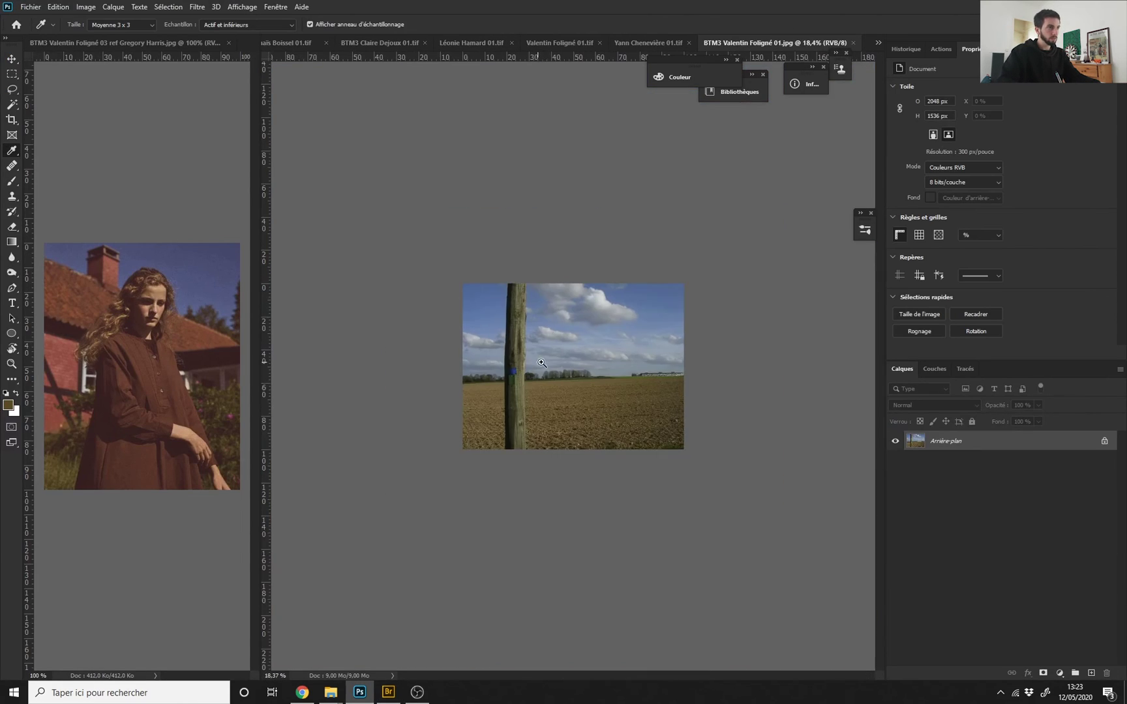
left_click(541, 363)
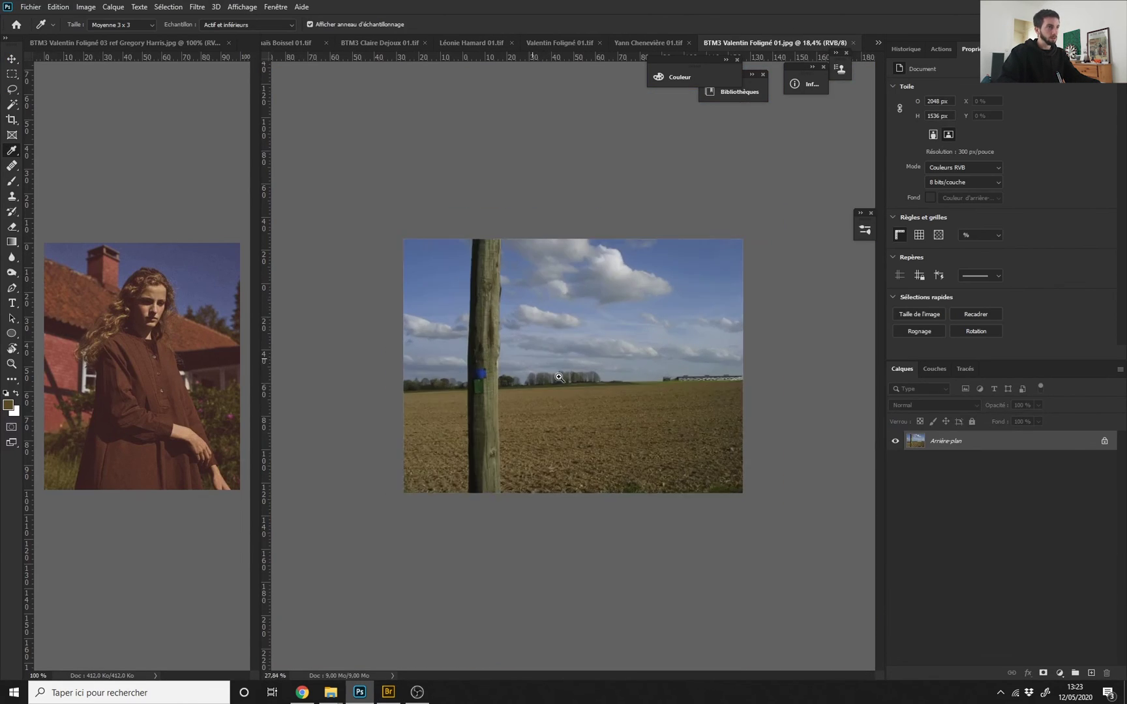
Return to Bridge and open the black-and-white 02 NB version in Photoshop, enlarging it to examine its framing.
key("alt+Tab")
left_click(660, 630)
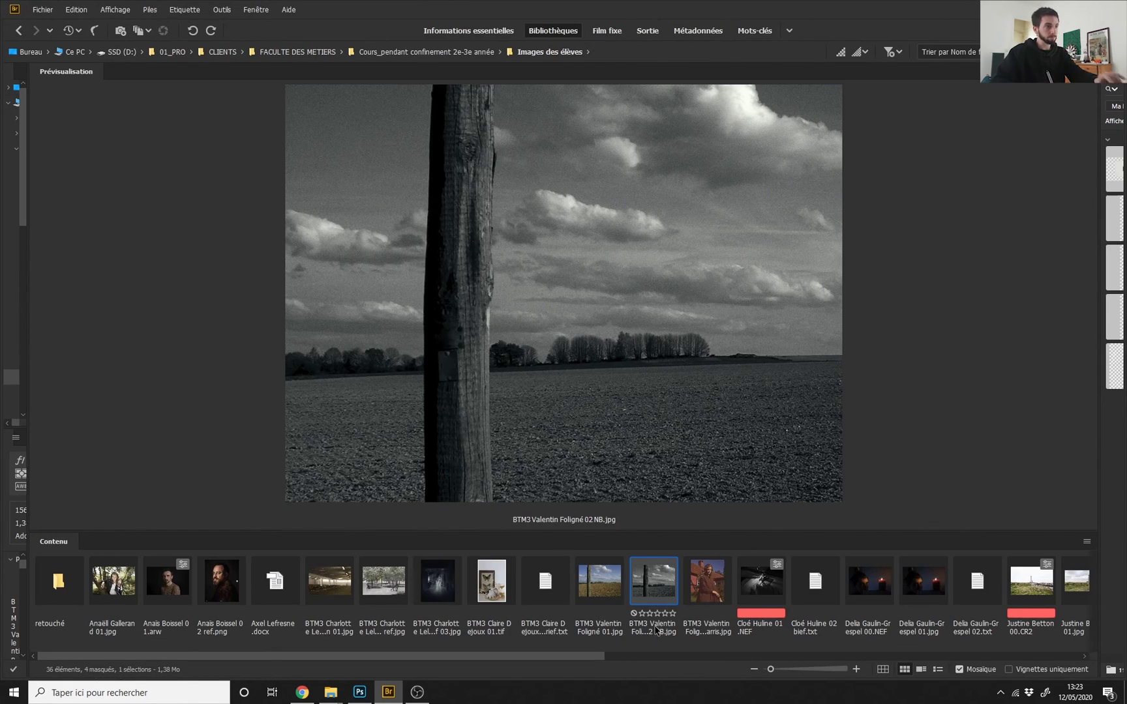
double_click(670, 603)
left_click_drag(621, 411, 614, 427)
left_click_drag(586, 197, 618, 412)
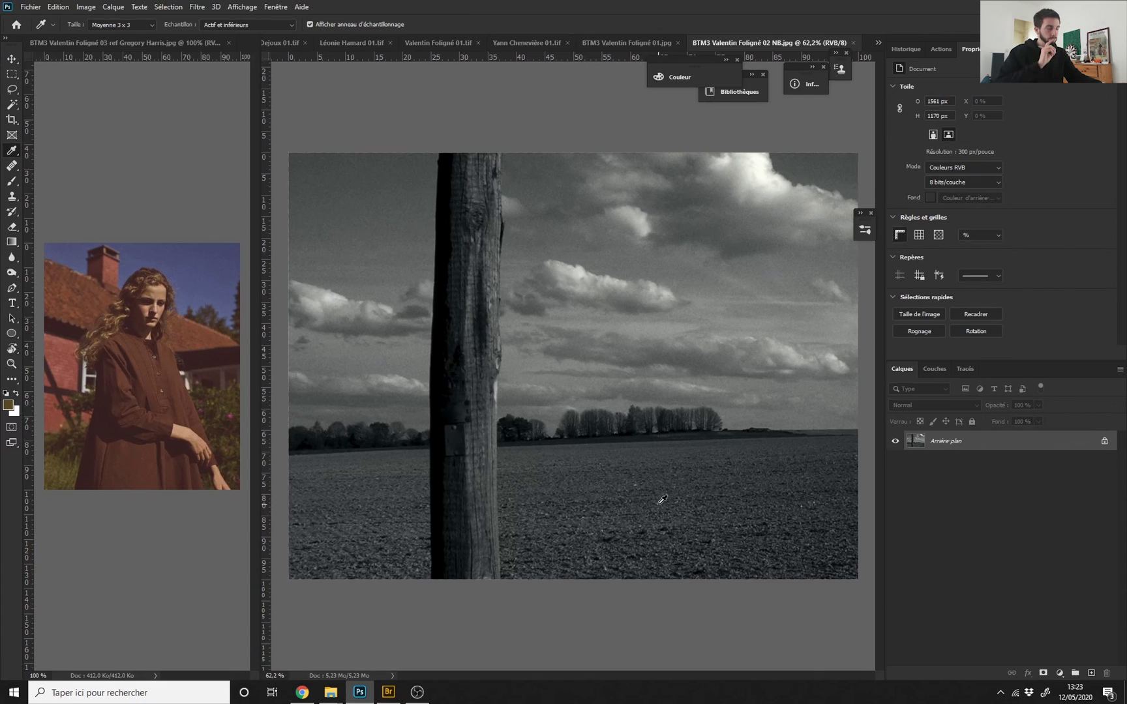
mouse_move(582, 437)
left_mouse_down()
mouse_move(569, 431)
mouse_move(578, 438)
left_mouse_up()
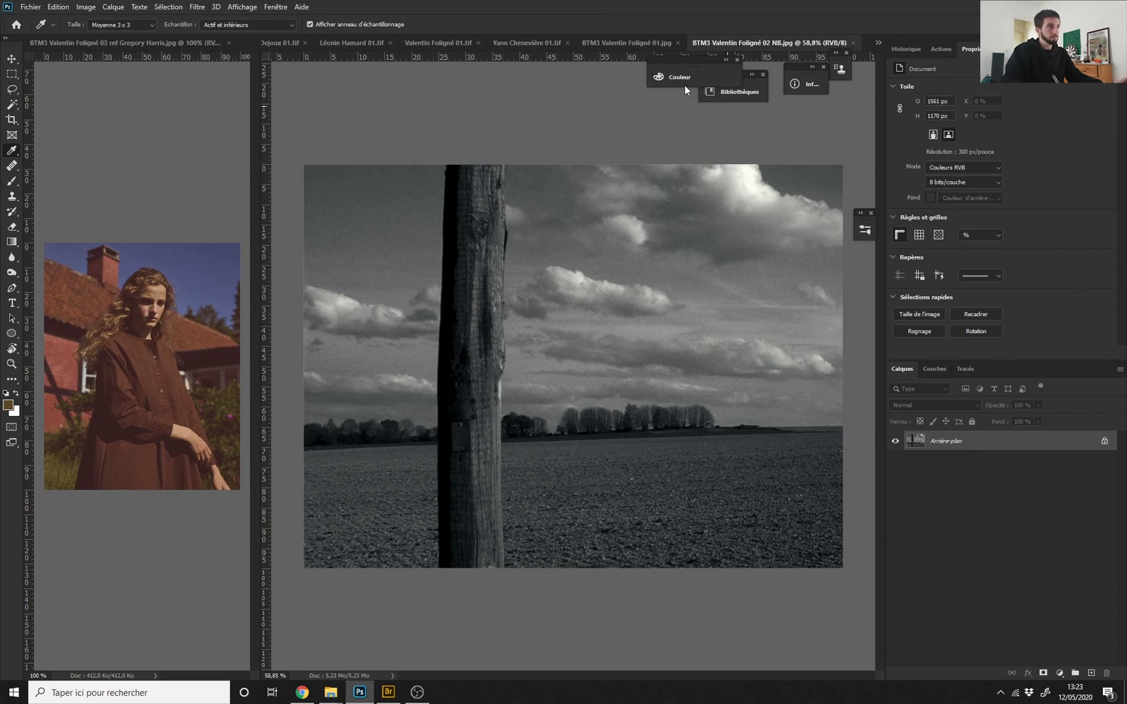
Try cropping the original colour JPG tighter around the post to exclude the building on the horizon, and undo the crop.
left_click(626, 43)
left_click_drag(628, 410, 623, 444)
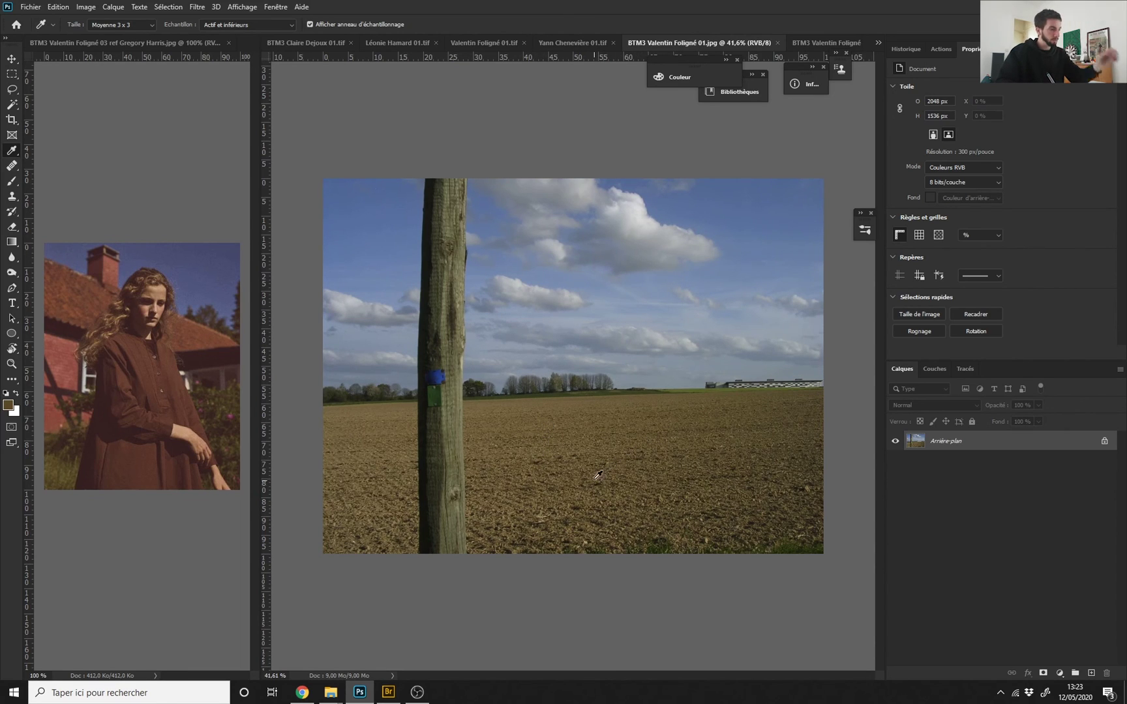
key("c")
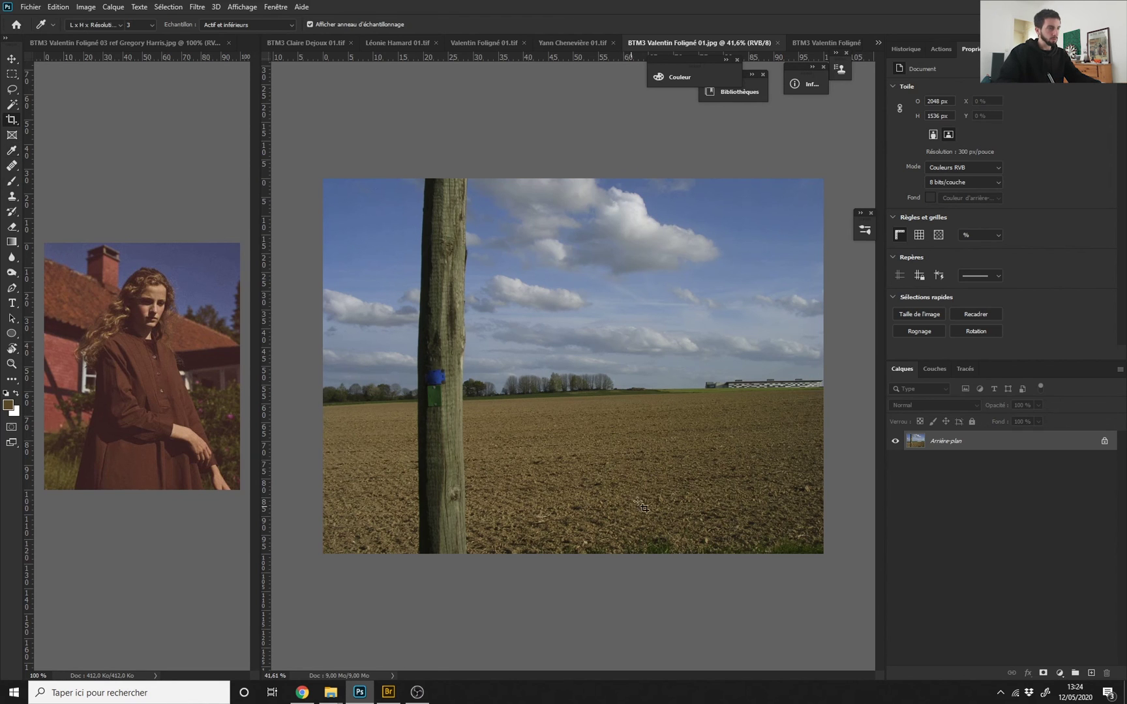
left_click_drag(819, 554, 780, 541)
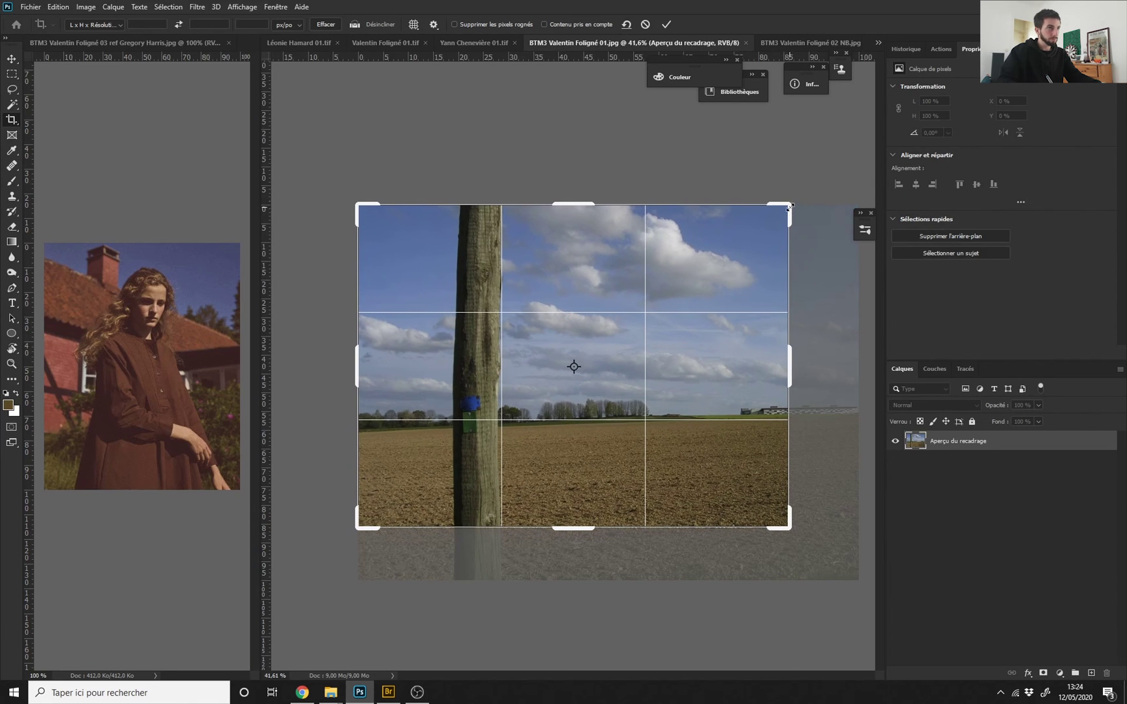
left_click_drag(790, 206, 764, 224)
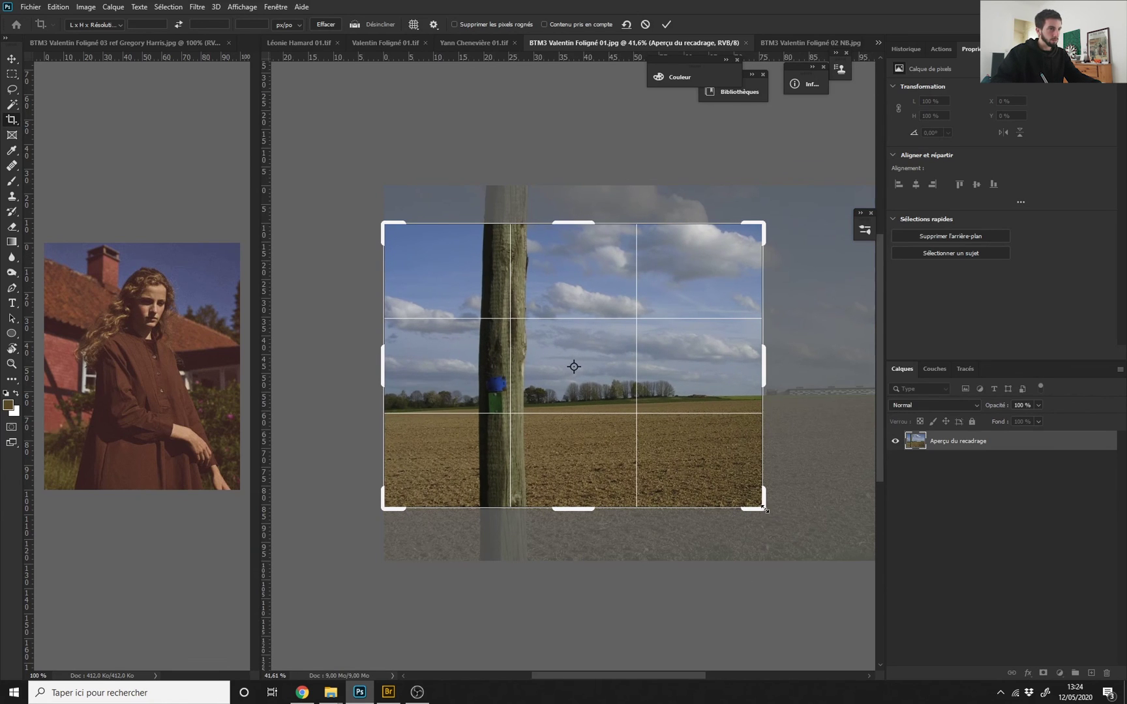
left_click_drag(765, 510, 755, 504)
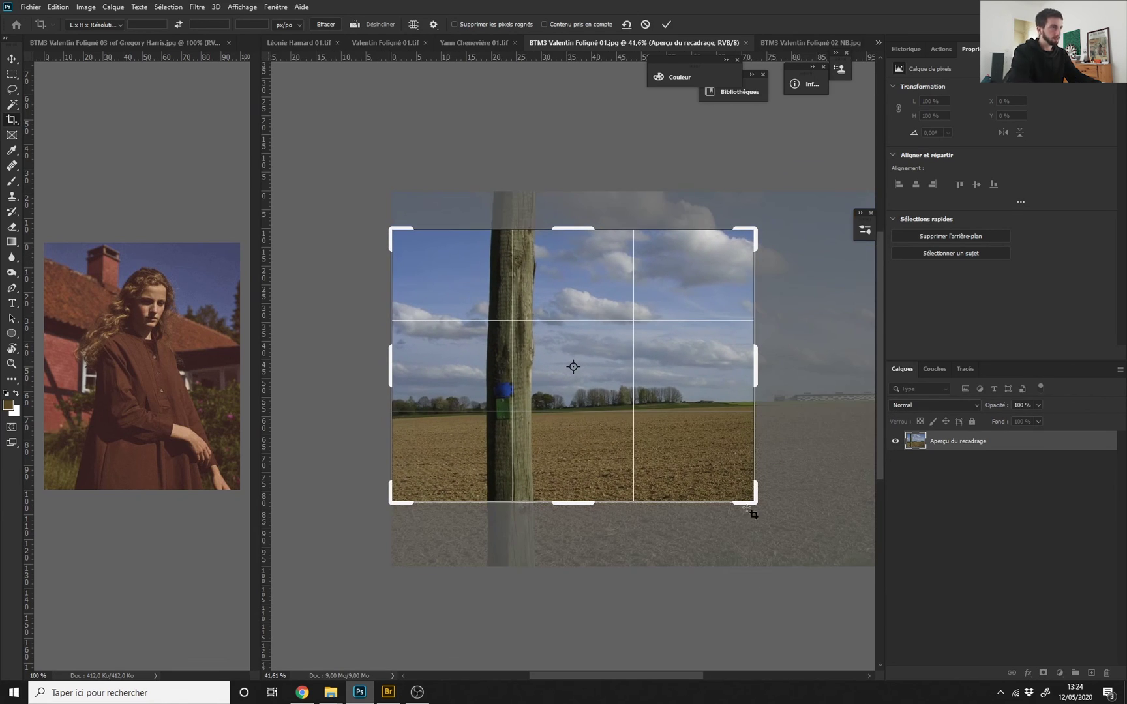
key("shift+Down")
key("shift+Down")
key("shift+Down")
key("shift+Up")
key("shift+Up")
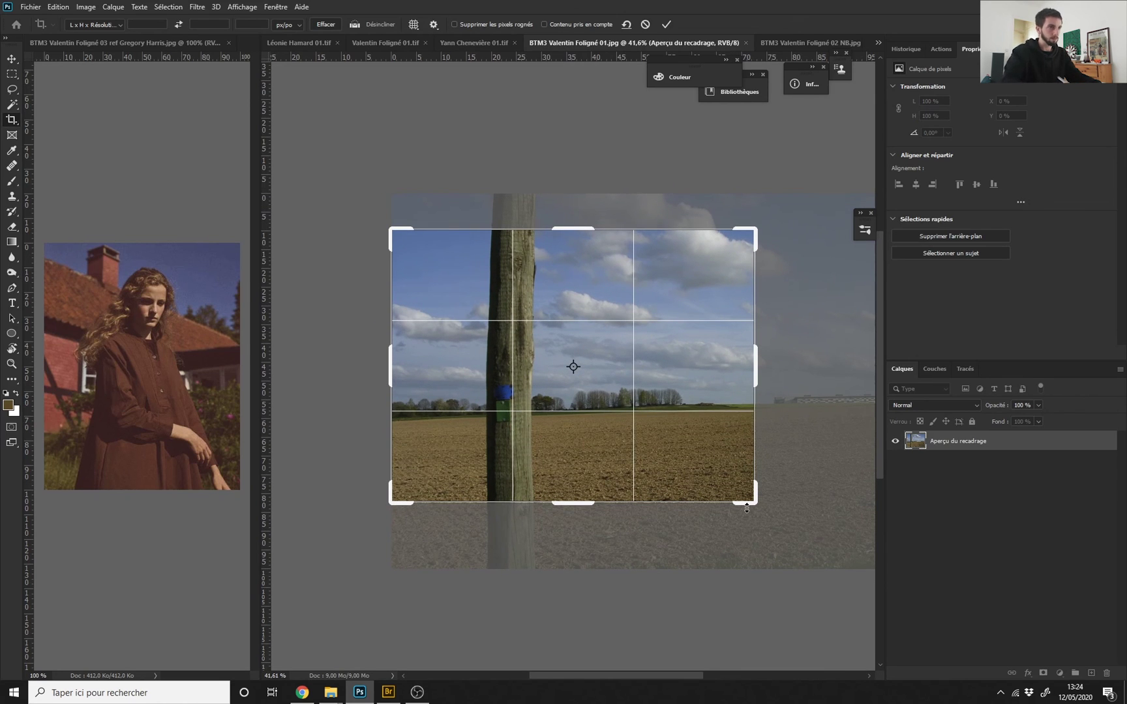
left_click_drag(757, 230, 759, 229)
key("Return")
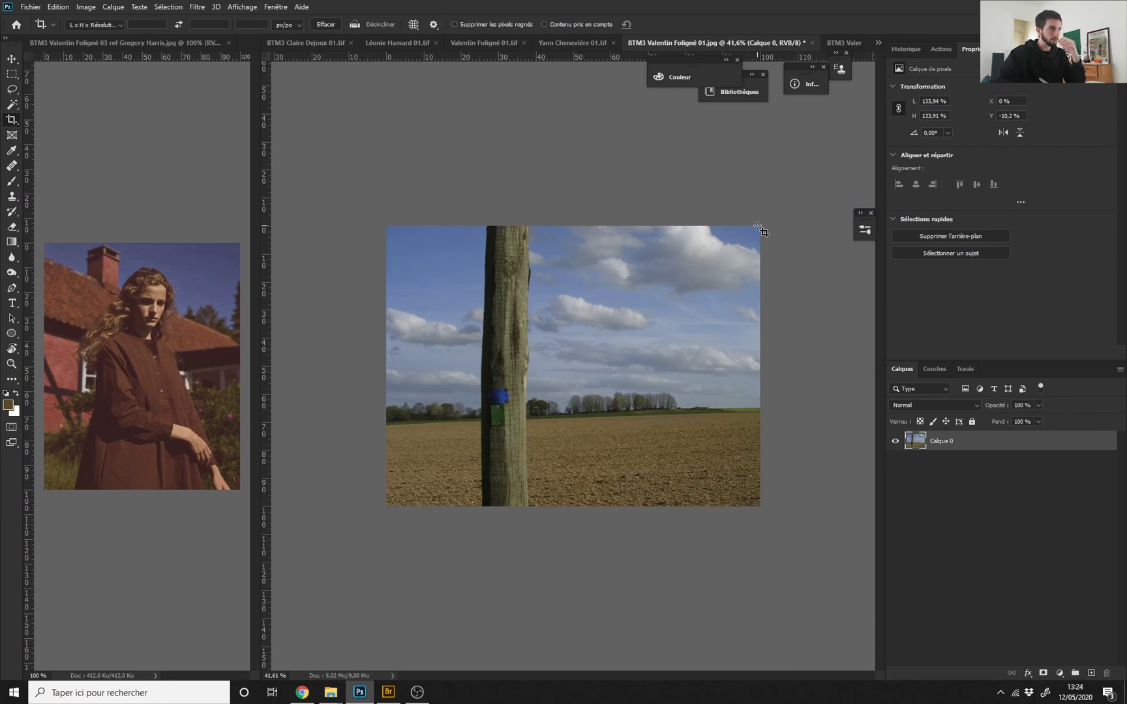
scroll(550, 377, "down", 1)
scroll(558, 382, "up", 2)
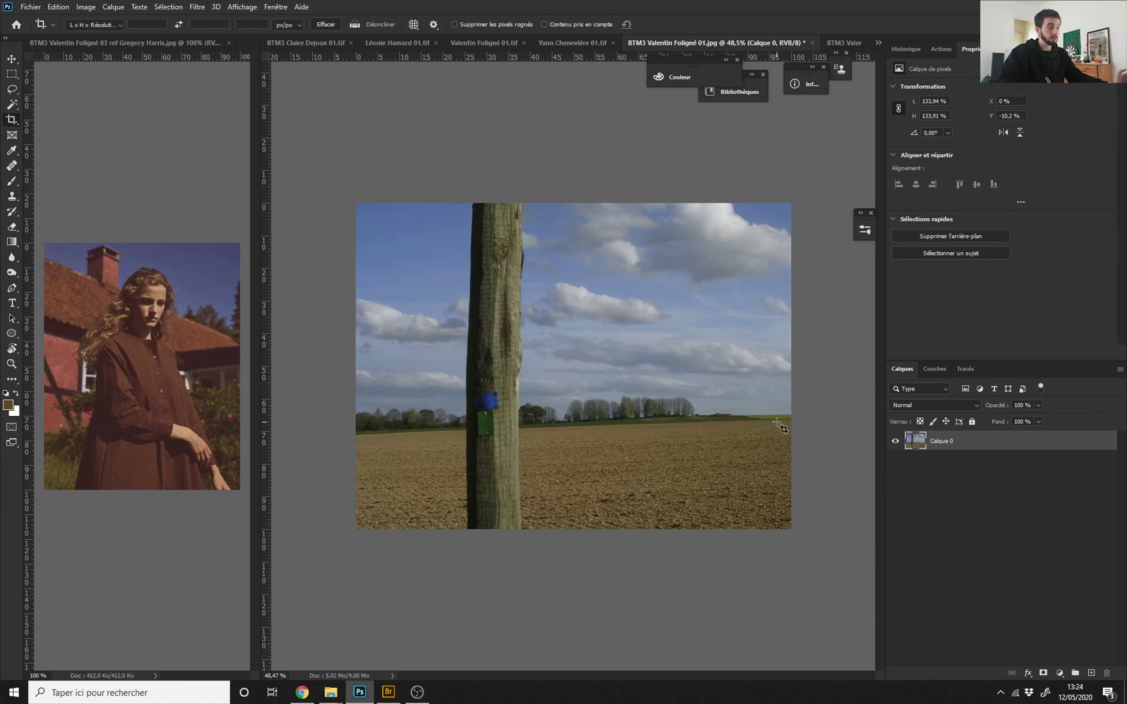
key("ctrl+z")
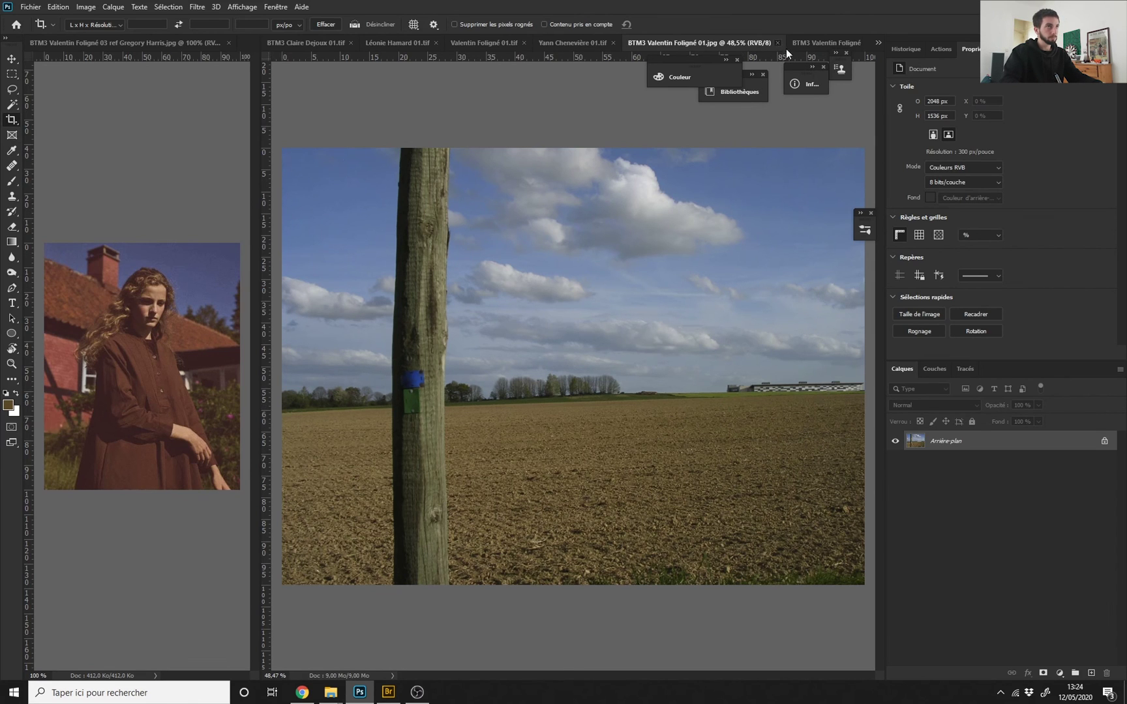
Close the original colour JPG and the black-and-white version, returning to the layered wooden post document.
left_click(817, 44)
left_click(855, 43)
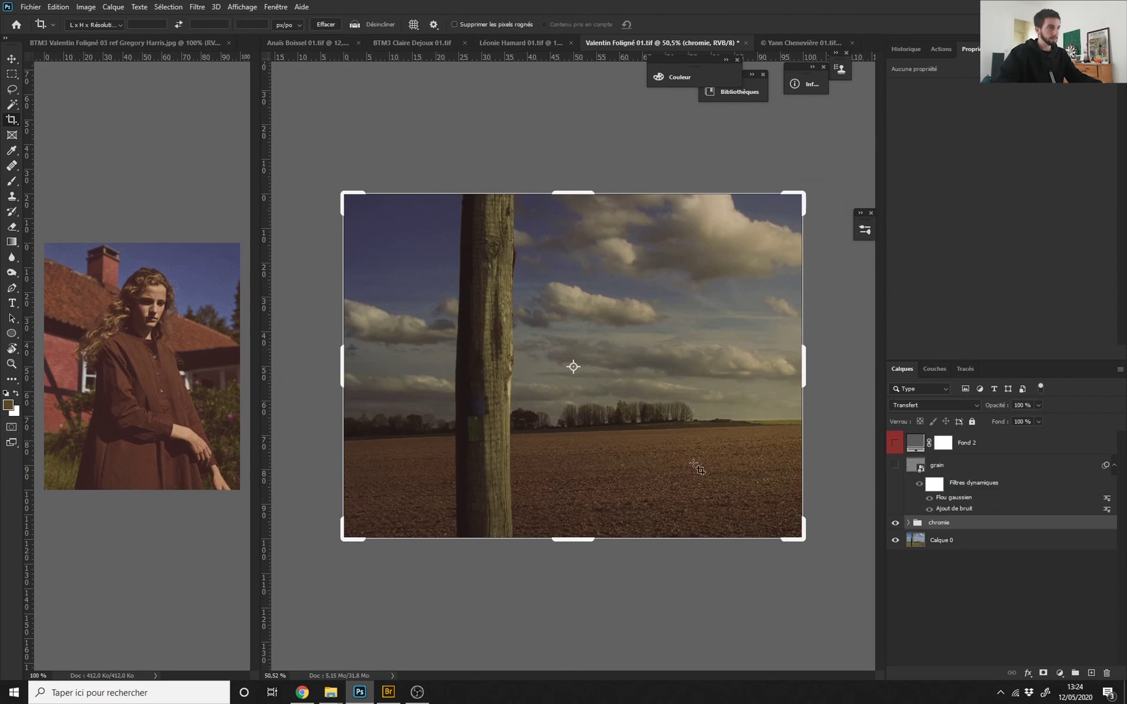
Add a Curves adjustment layer above the chromie group and move its RVB white point inward to brighten the highlights.
mouse_move(580, 419)
left_mouse_down()
mouse_move(554, 420)
mouse_move(572, 423)
left_mouse_up()
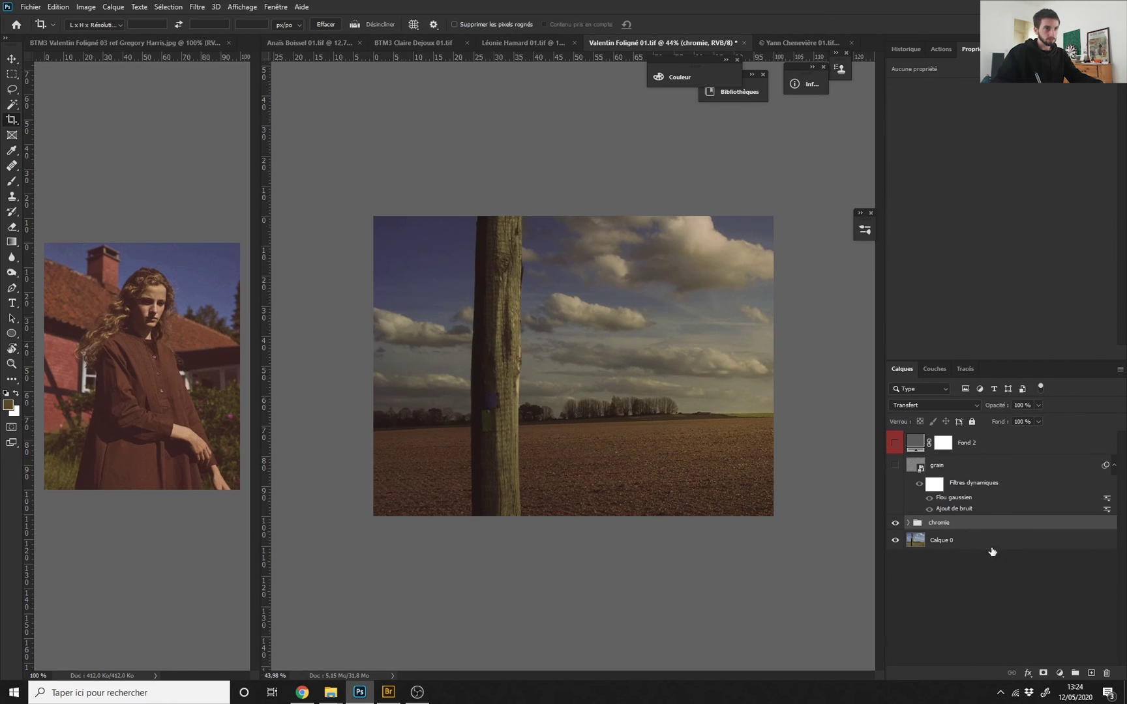
left_click(1060, 673)
left_click(1028, 519)
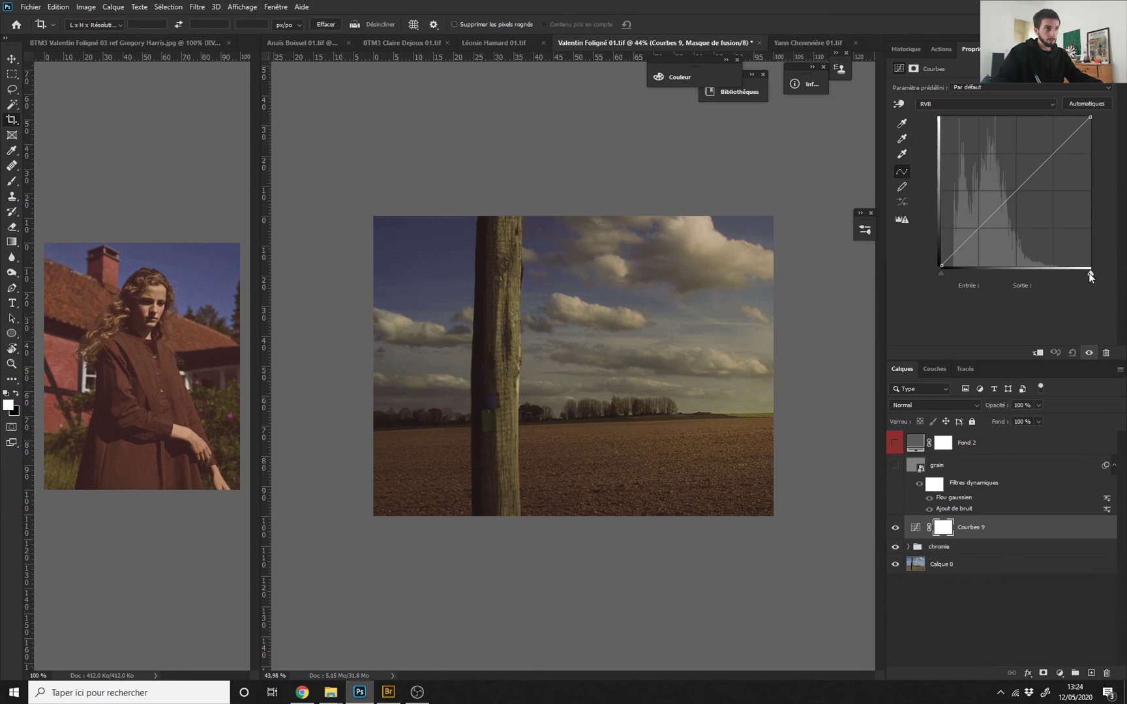
left_click_drag(1082, 272, 1072, 270)
left_click_drag(1002, 201, 996, 365)
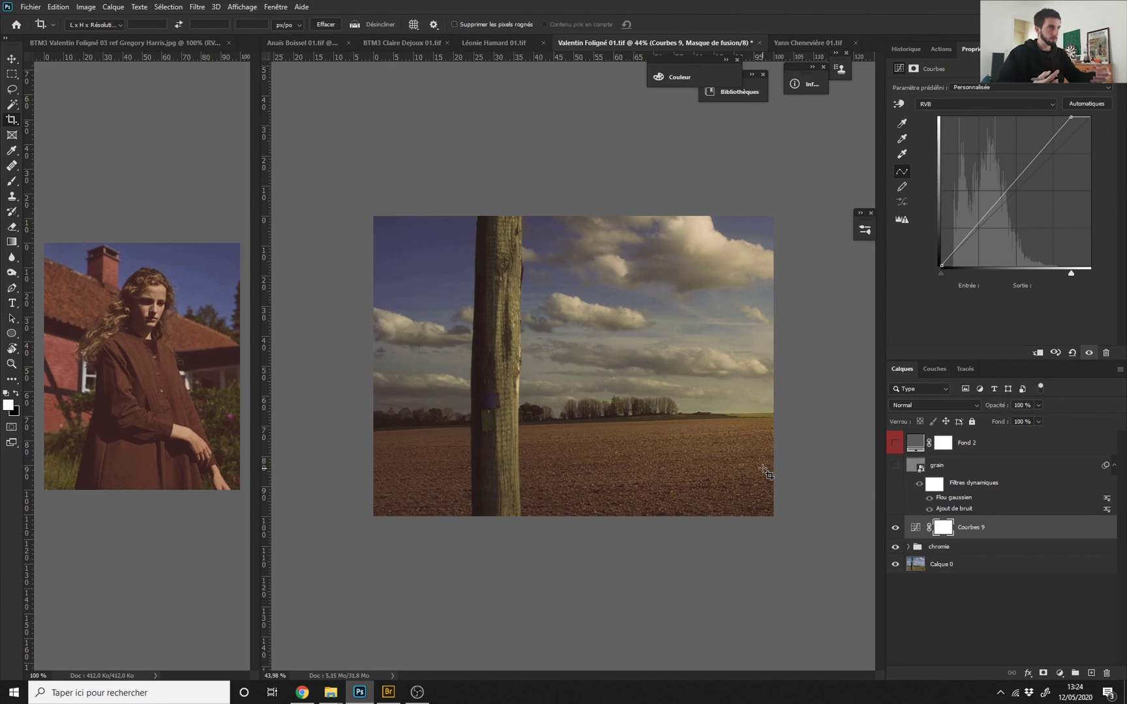
Switch to the astronaut photo's document and enlarge the image to fit the view.
left_click(802, 41)
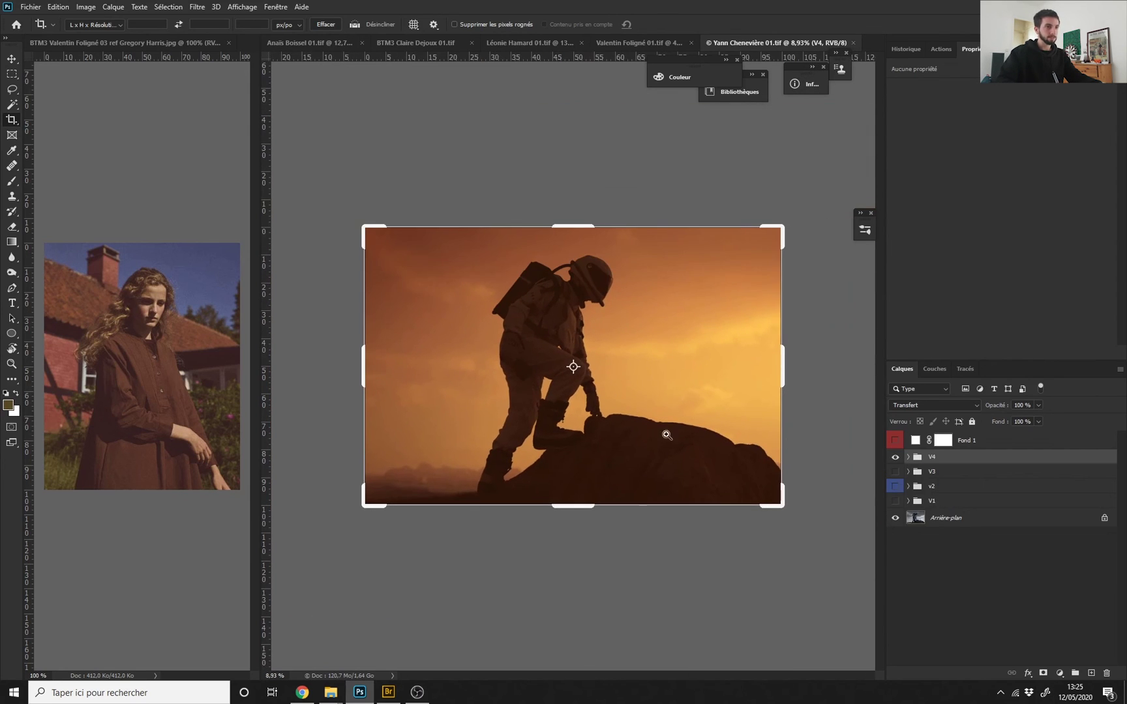
key("ctrl+0")
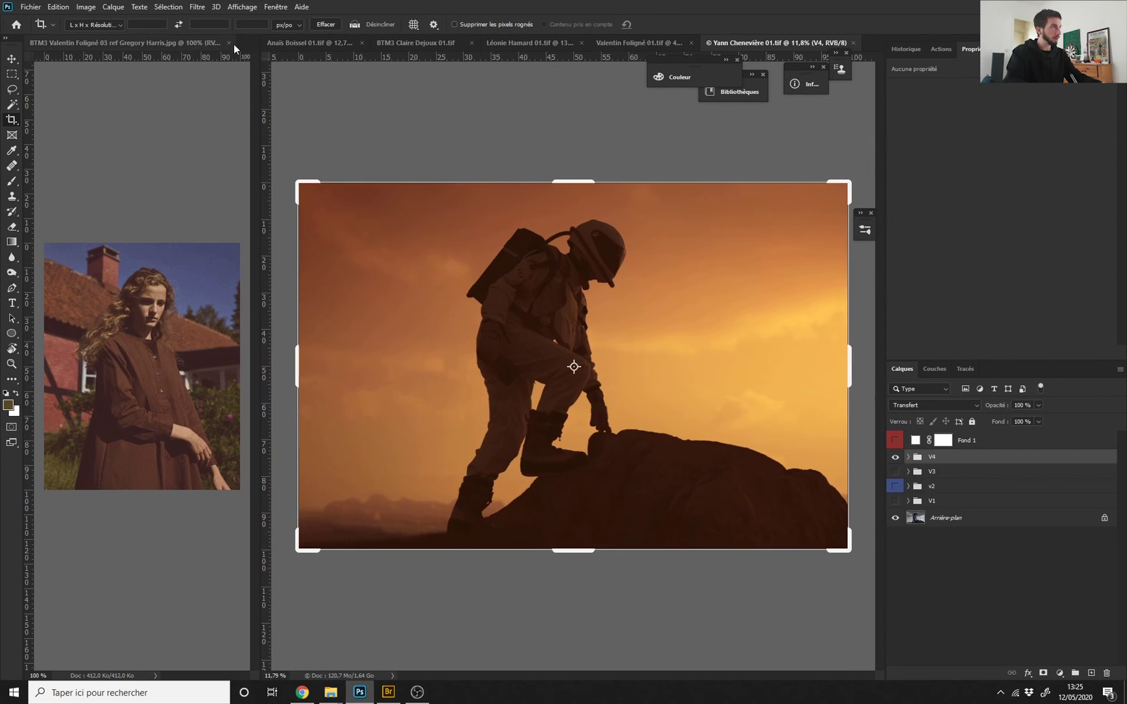
Close the portrait reference JPG, cancel the crop on the astronaut photo and activate the Move tool.
left_click(229, 42)
key("Escape")
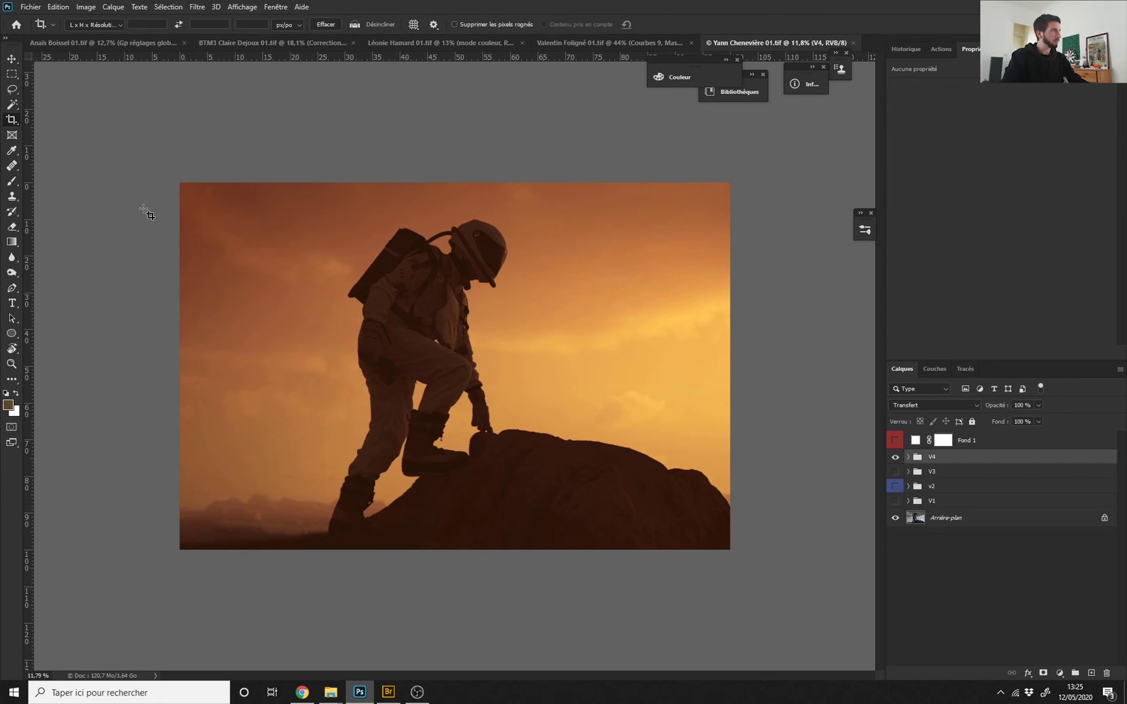
left_click(12, 59)
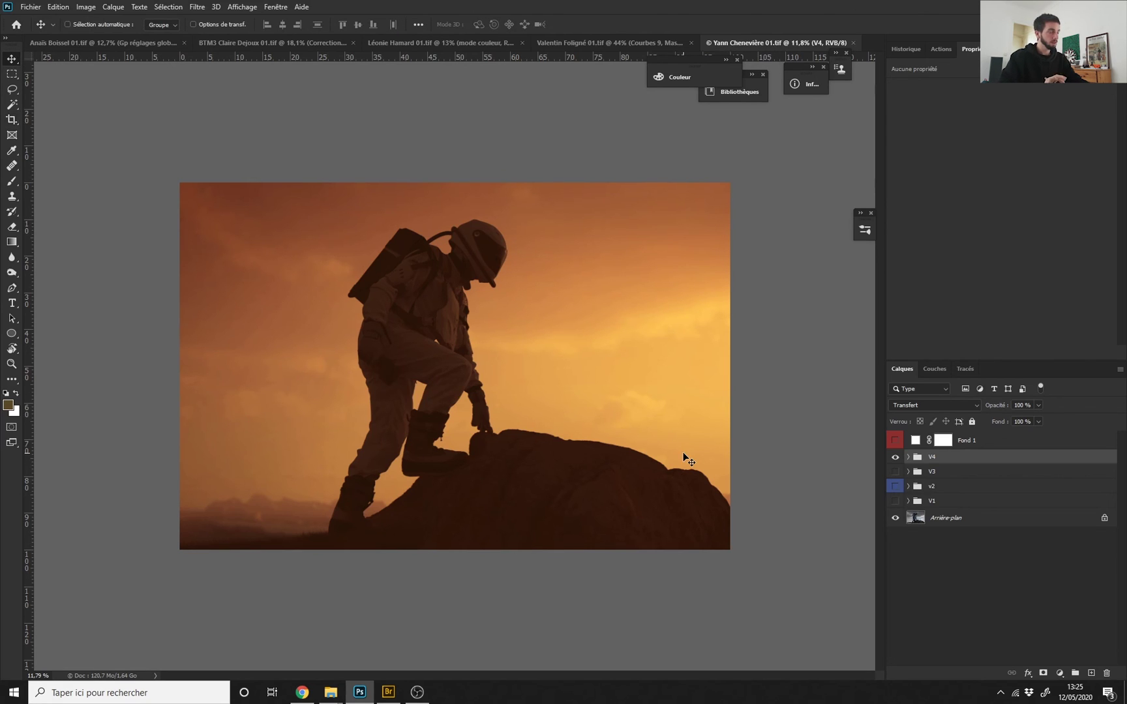
Select the astronaut's 01 JPG in Bridge, and return to Photoshop to show only the Arrière-plan layer.
key("alt+Tab")
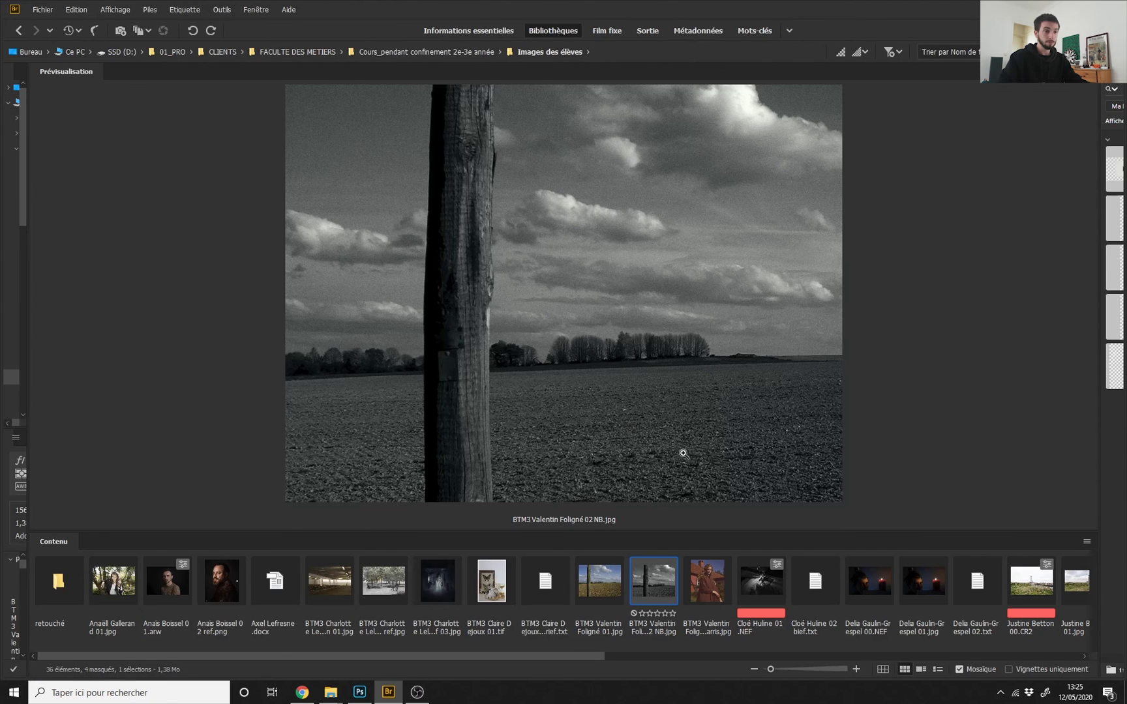
left_click_drag(469, 662, 960, 649)
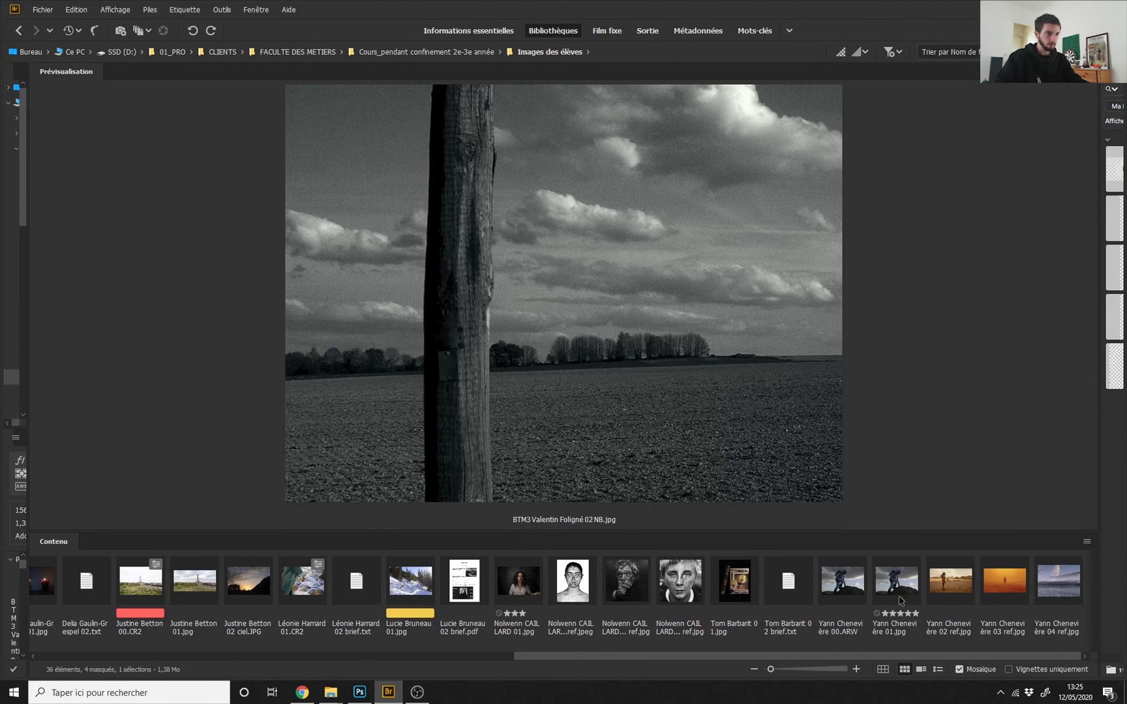
left_click(894, 581)
key("alt+Tab")
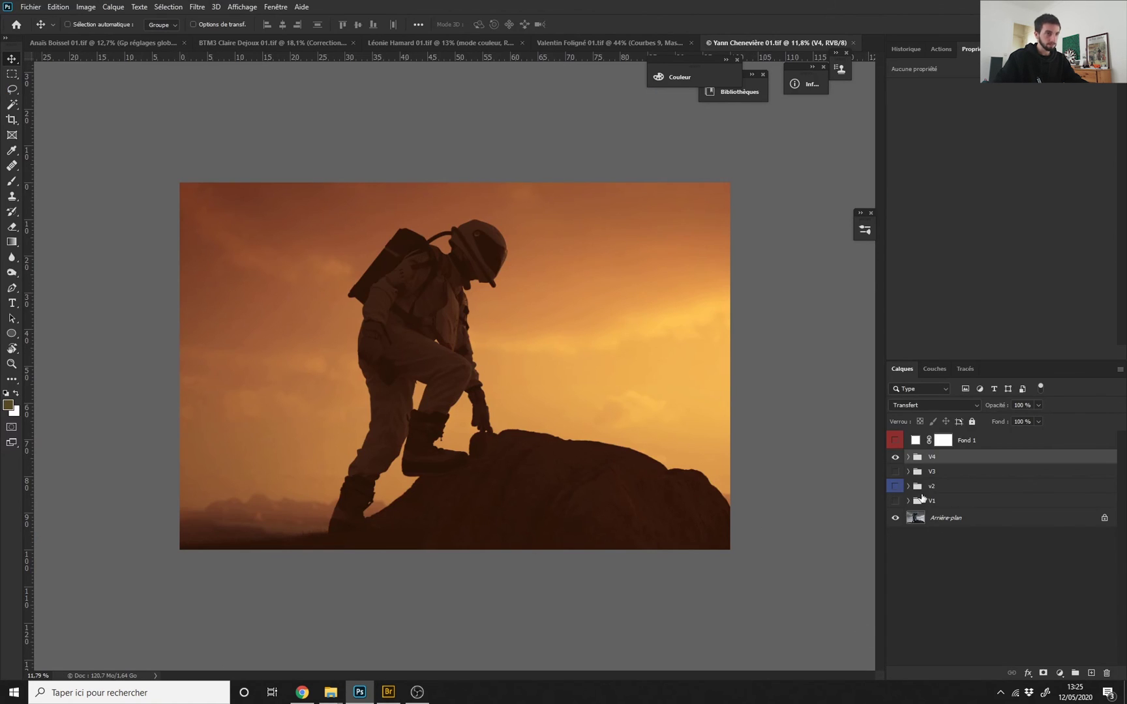
left_click(895, 518, "alt")
Switch to Bridge and compare the astronaut's 00 ARW raw file with its 01 JPG version.
key("alt+Tab")
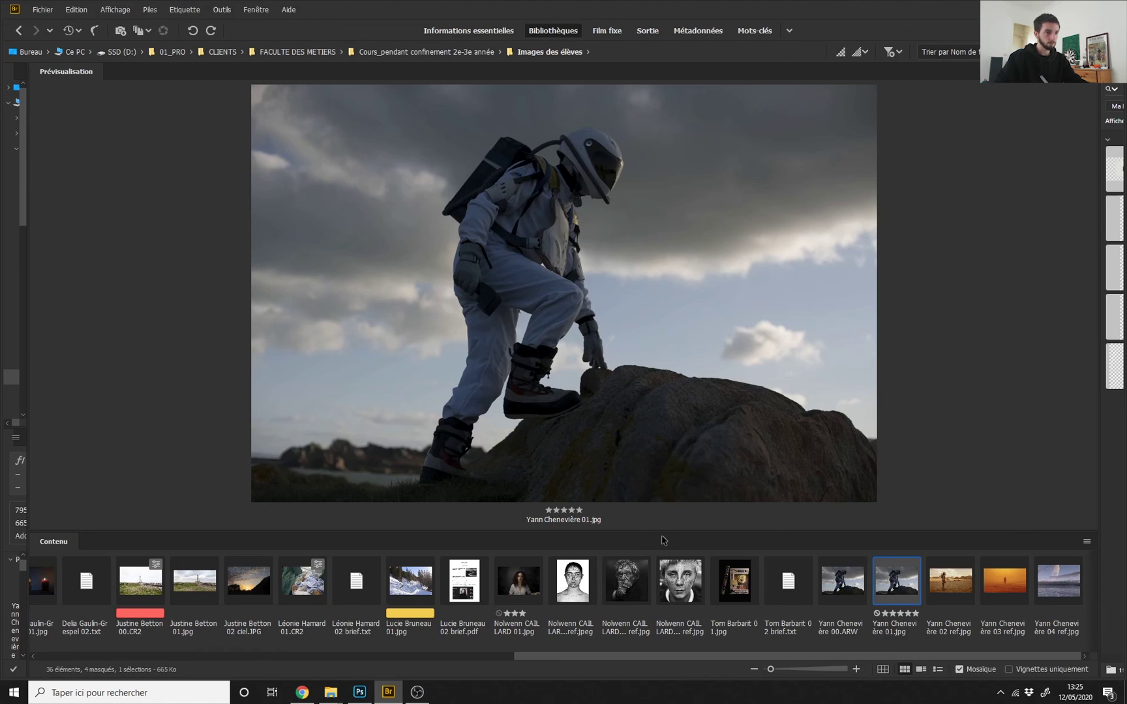
key("Left")
key("Right")
key("Left")
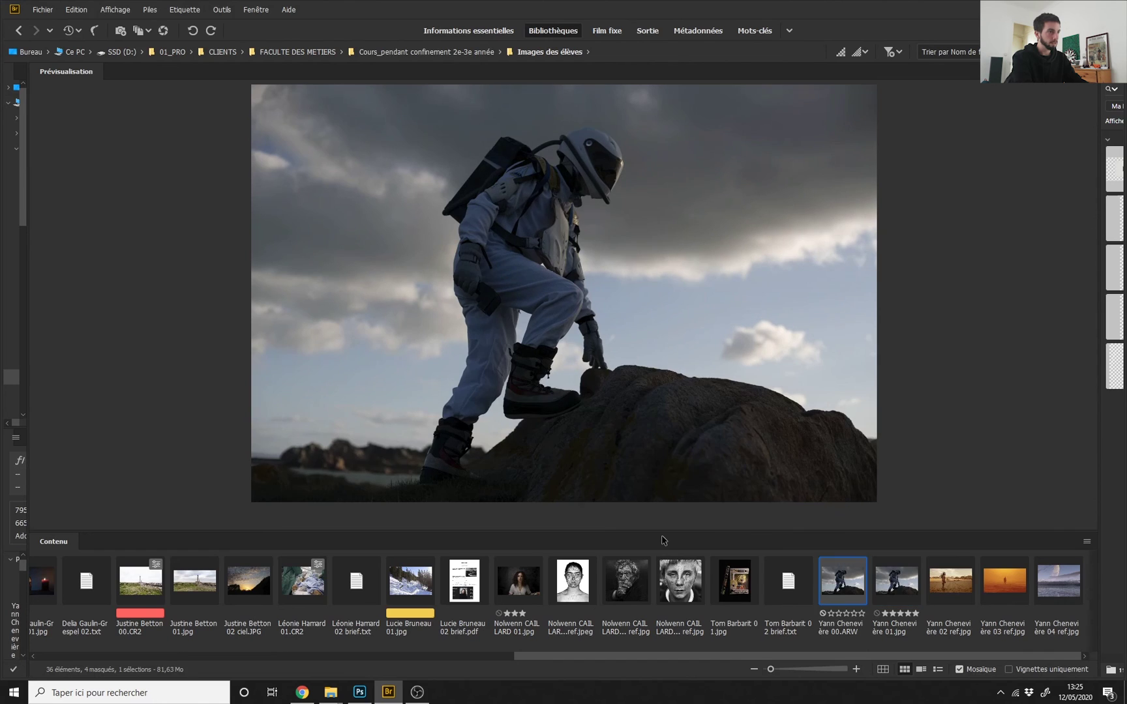
key("Right")
key("Left")
key("Right")
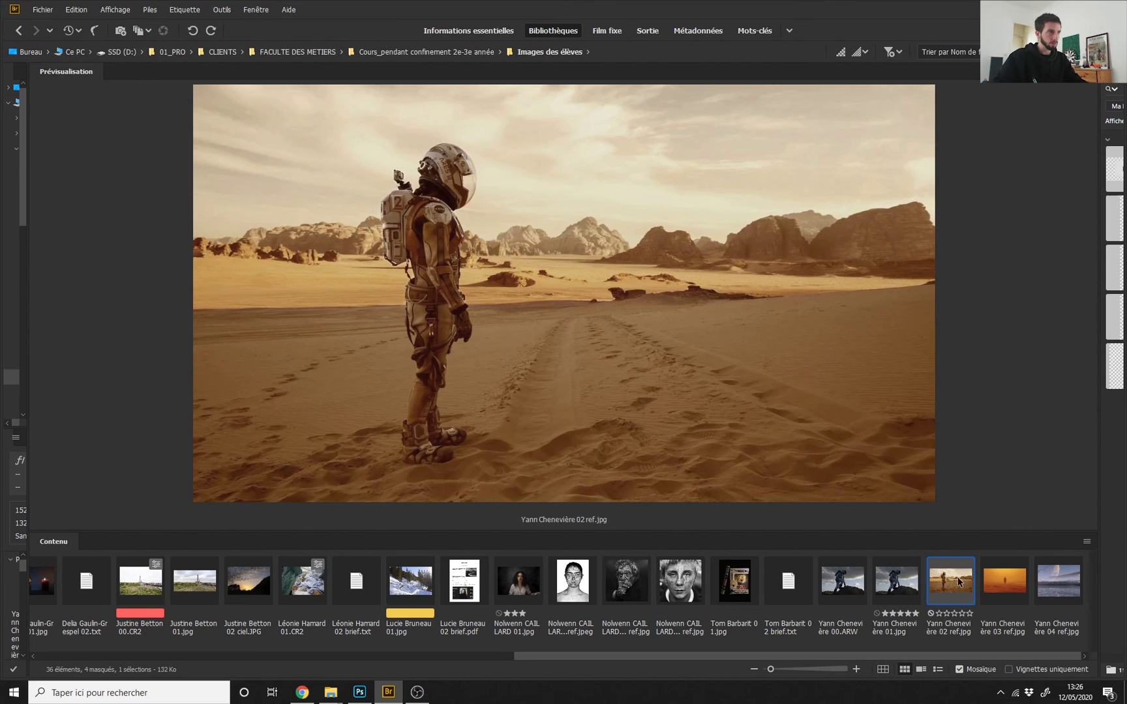
View the three reference images: the desert astronaut, the orange silhouette and the planet above the lake.
left_click(961, 587)
left_click(1002, 583)
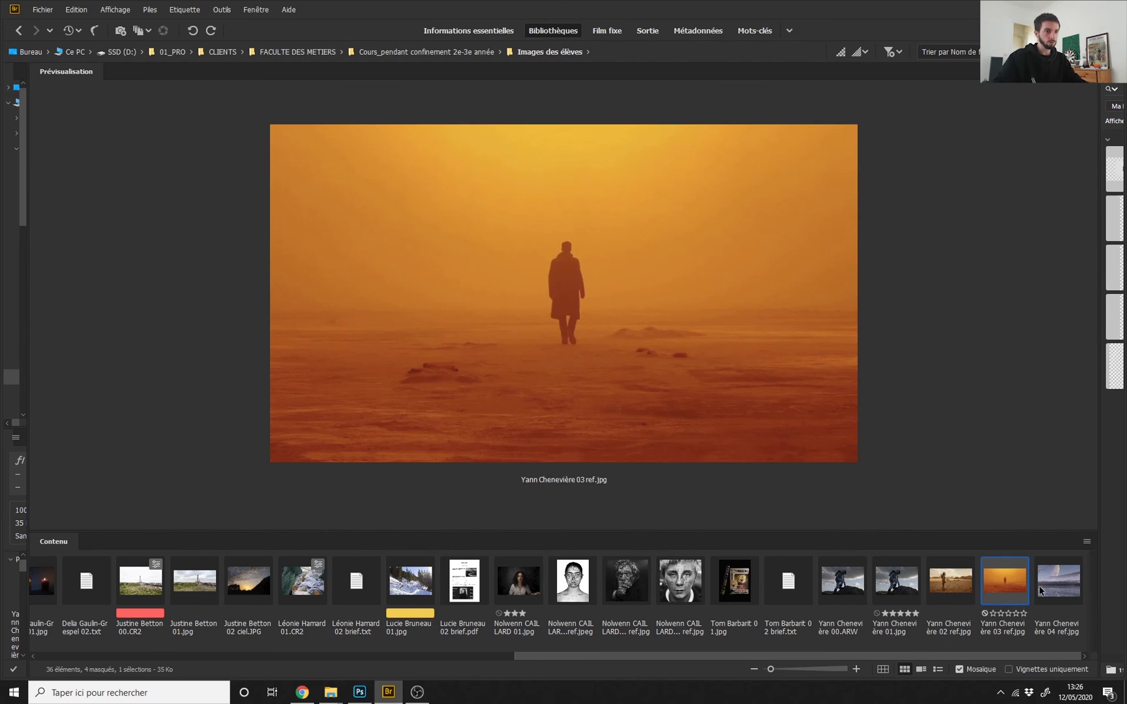
left_click(1054, 578)
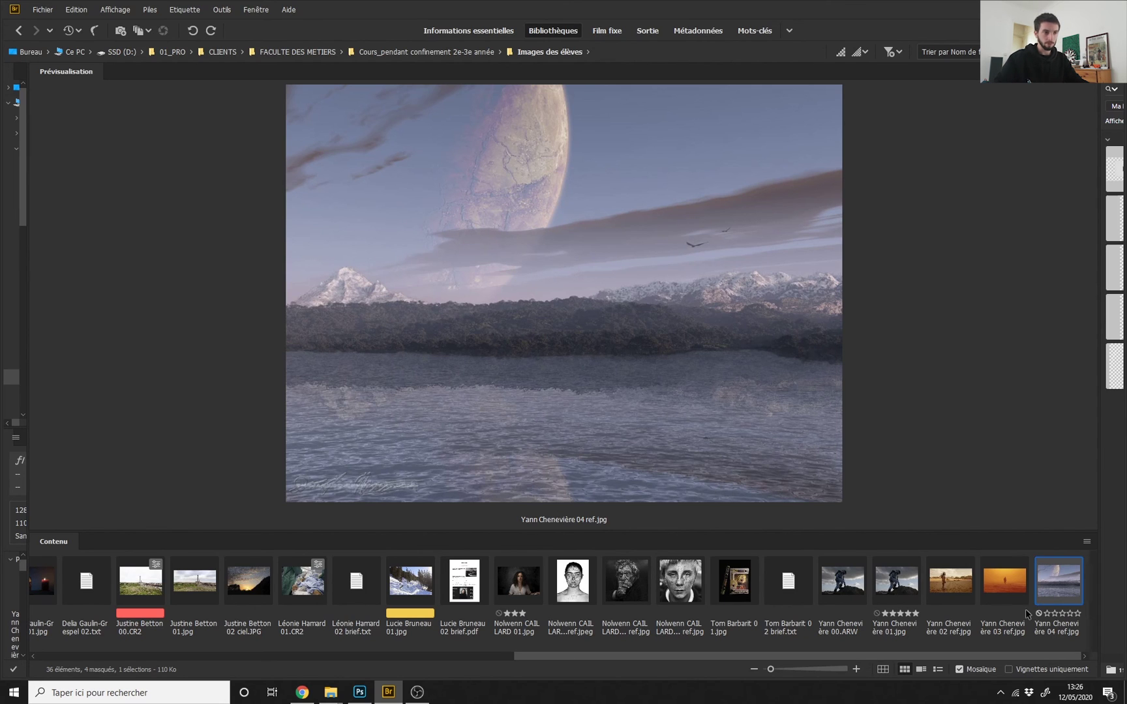
Compare the colours and contrast of the desert astronaut reference with those of the orange silhouette reference.
left_click(956, 594)
left_click(1003, 589)
left_click(963, 591)
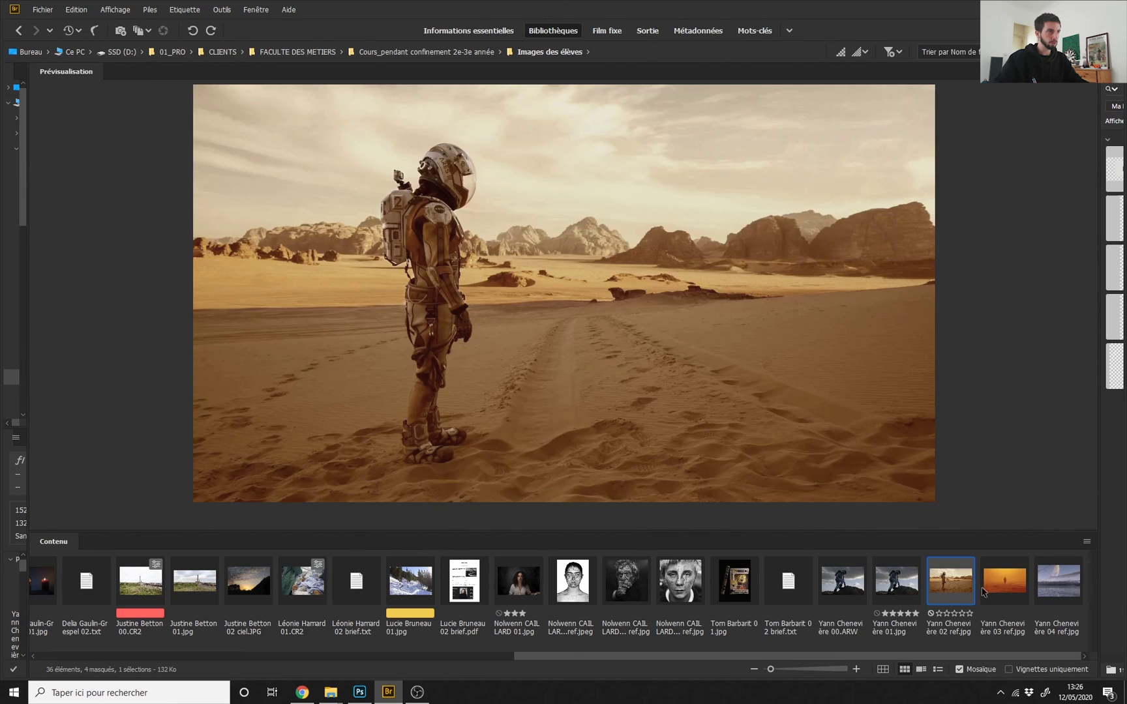
left_click(991, 593)
left_click(950, 588)
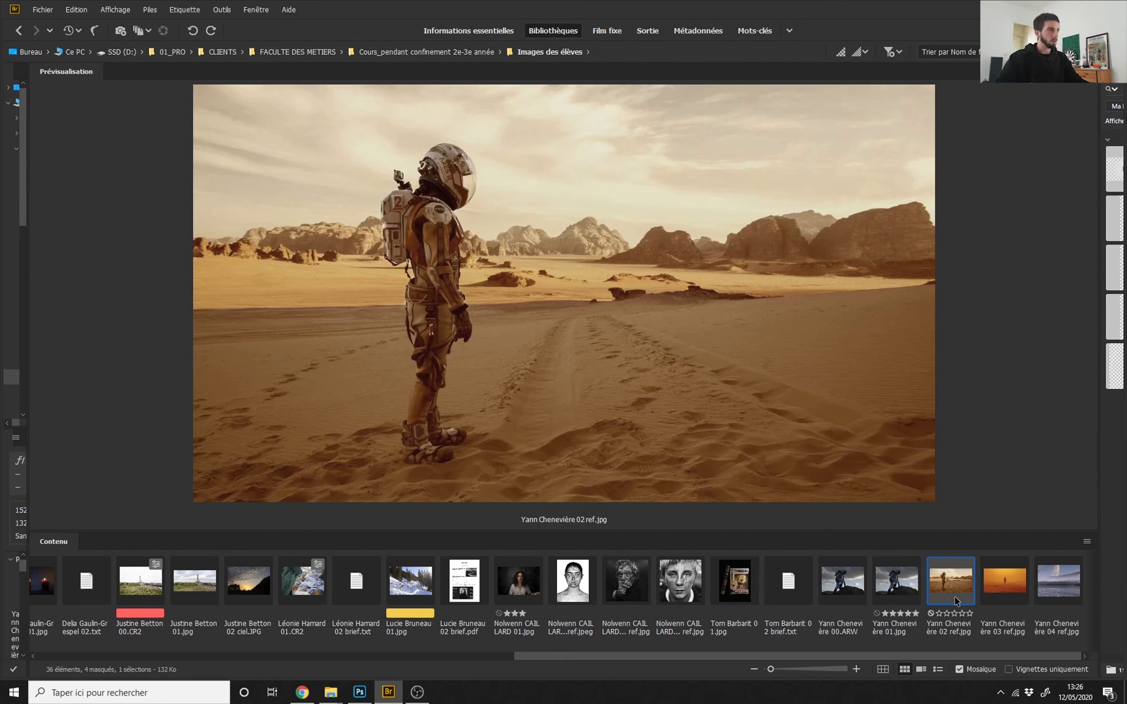
left_click(996, 581)
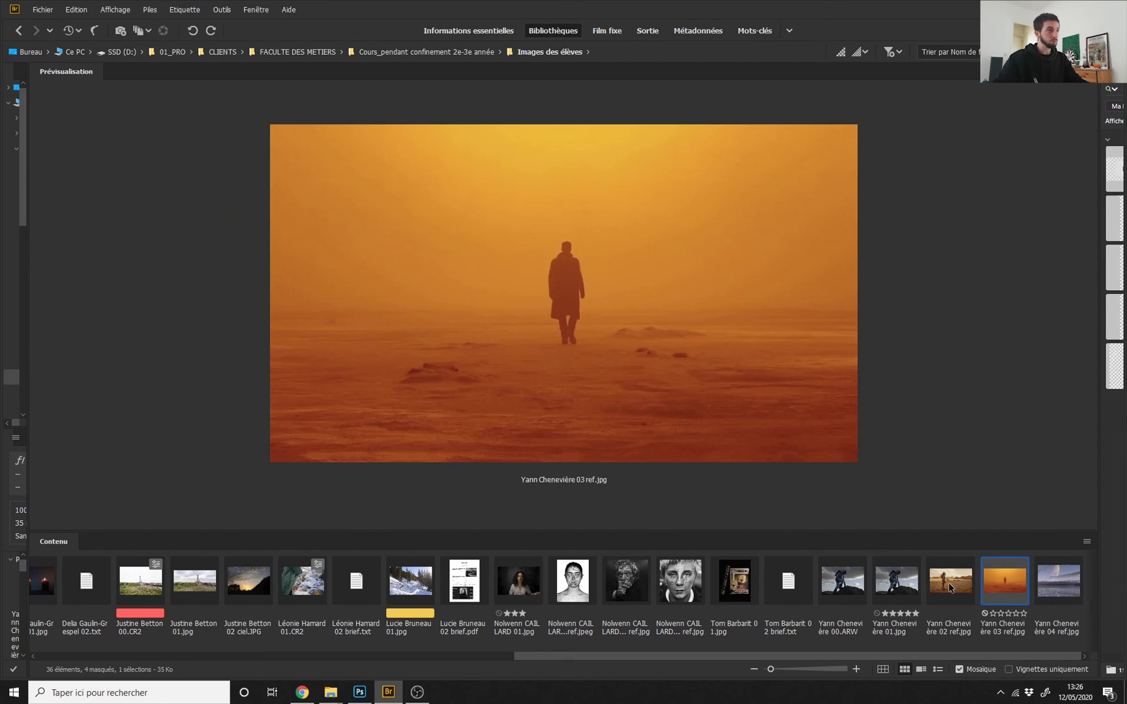
left_click(949, 591)
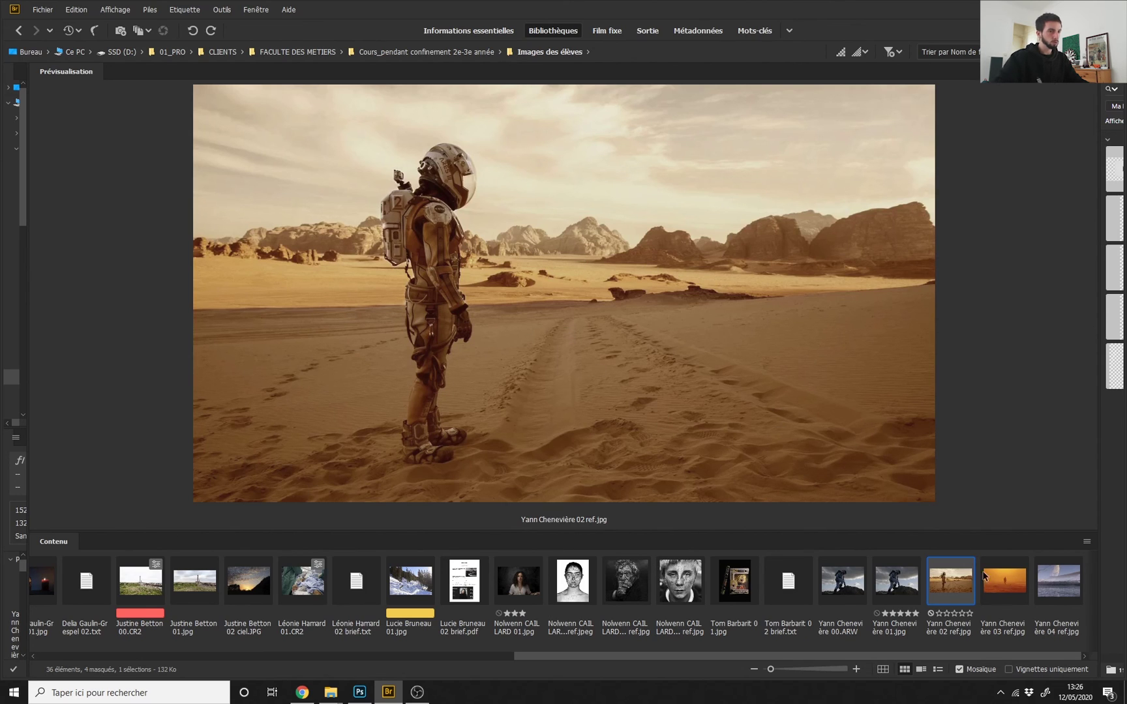
left_click(1005, 587)
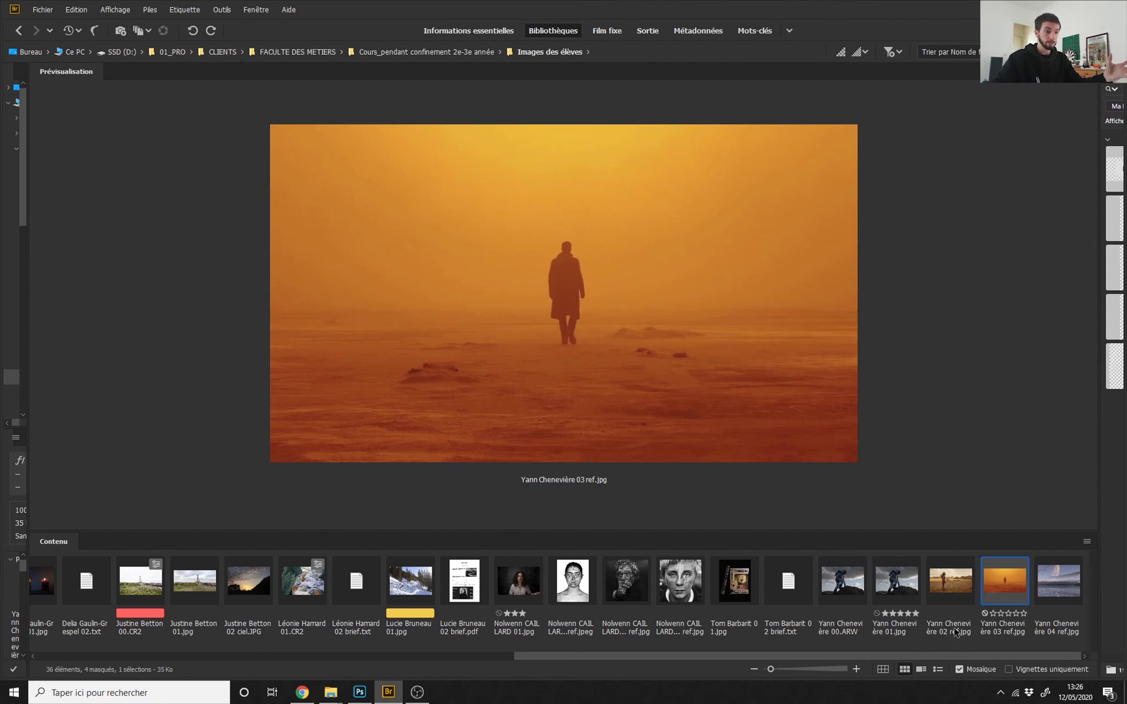
key("Left")
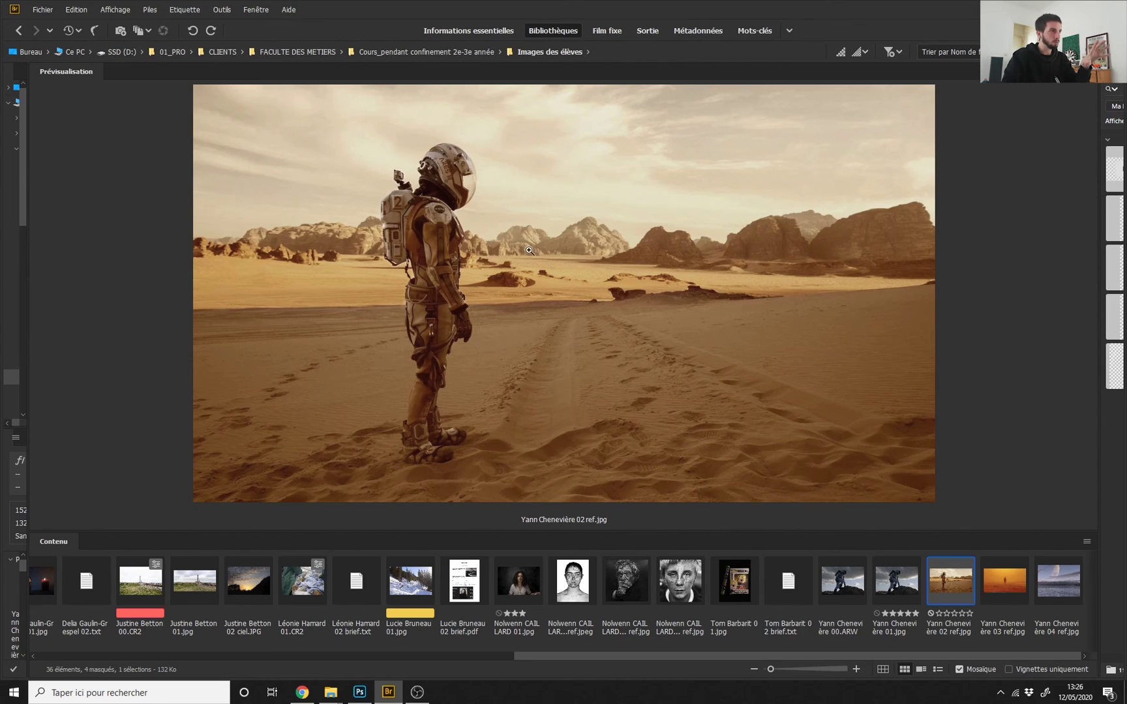
key("Right")
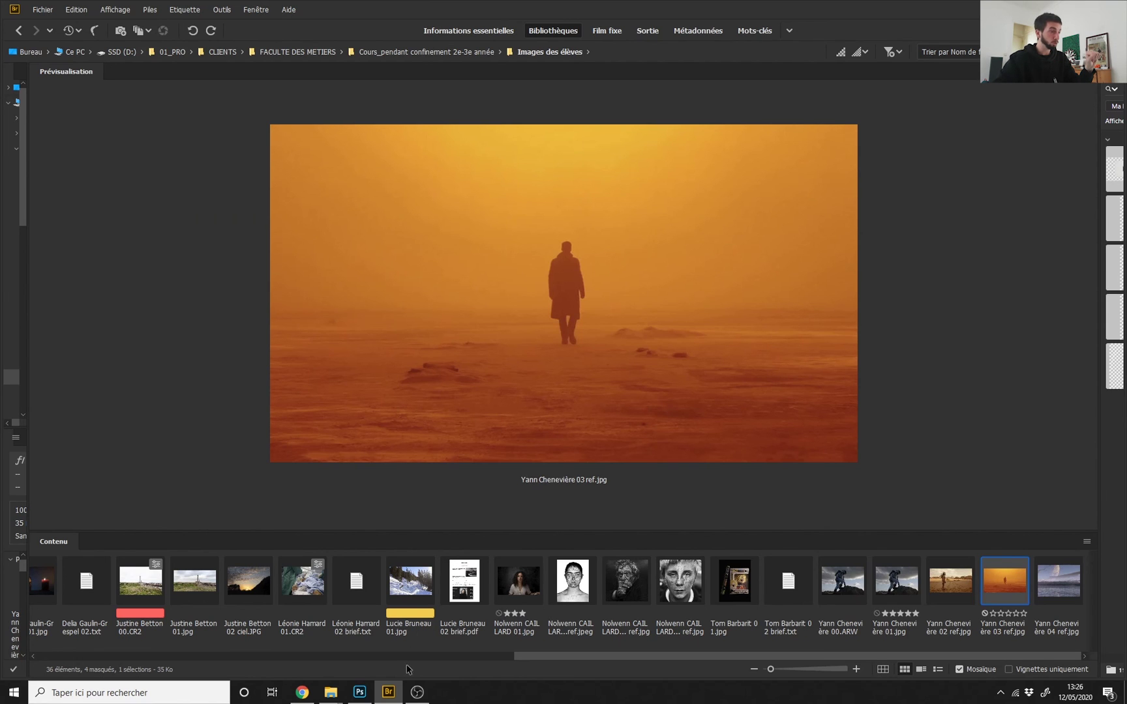
Switch back to Photoshop and show the V1 group over the astronaut photo to examine its colour grading.
left_click(380, 696)
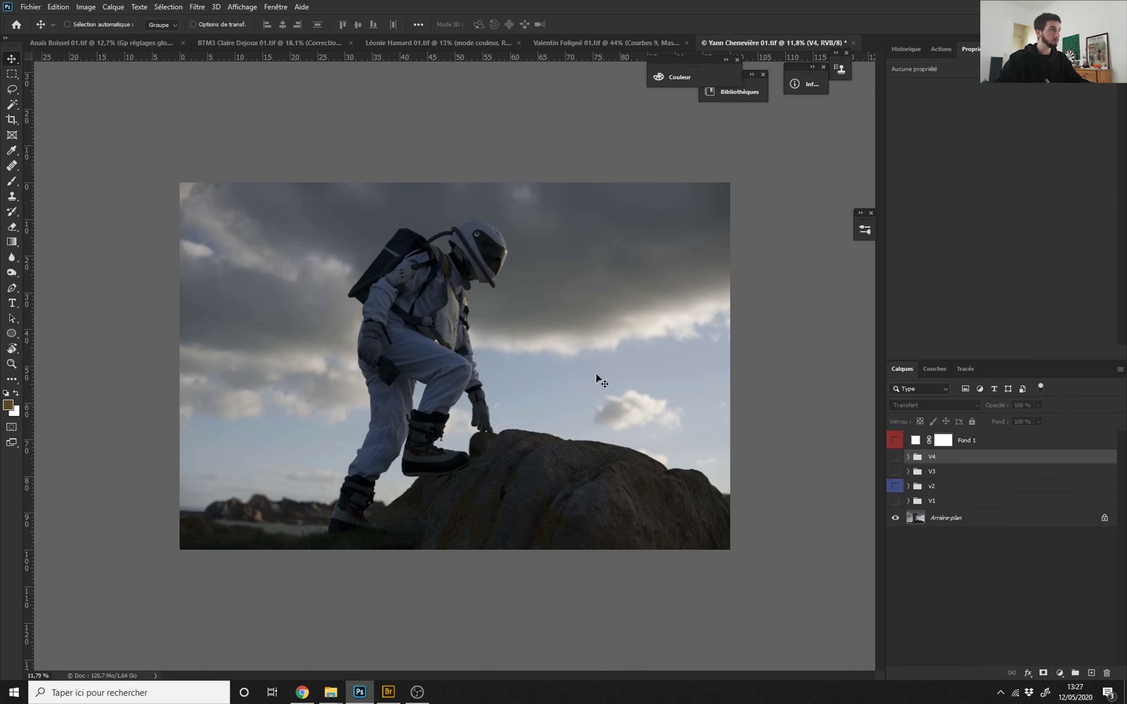
left_click_drag(391, 379, 398, 394)
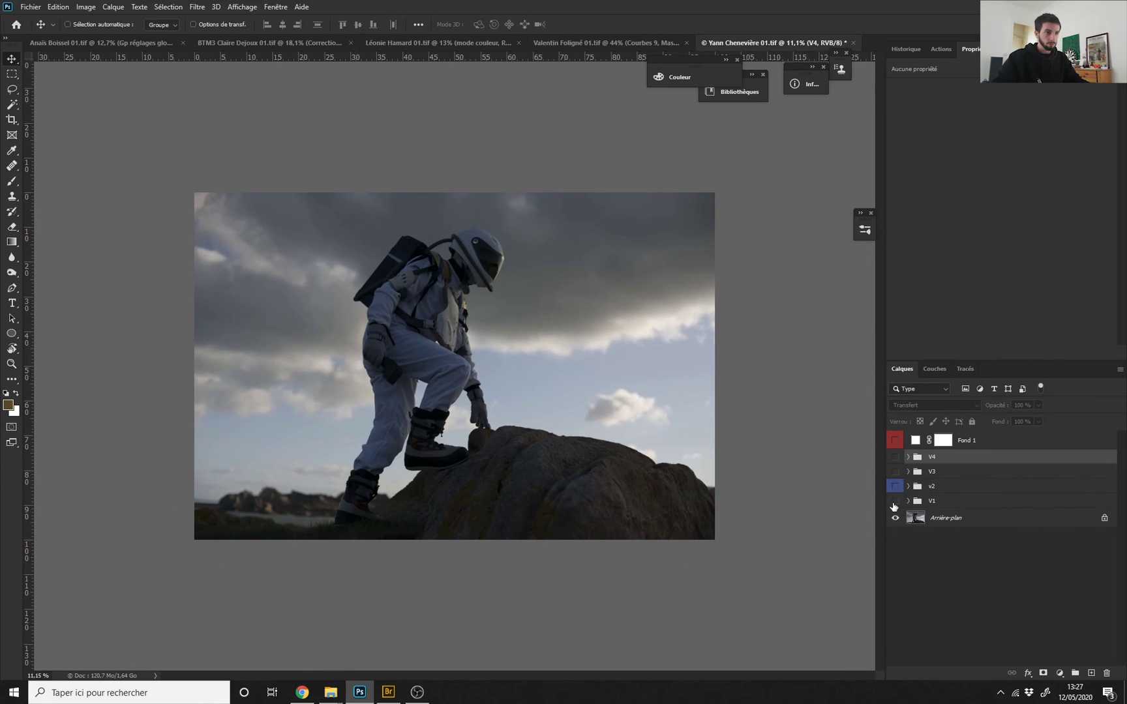
left_click(895, 501)
left_click_drag(492, 385, 500, 456)
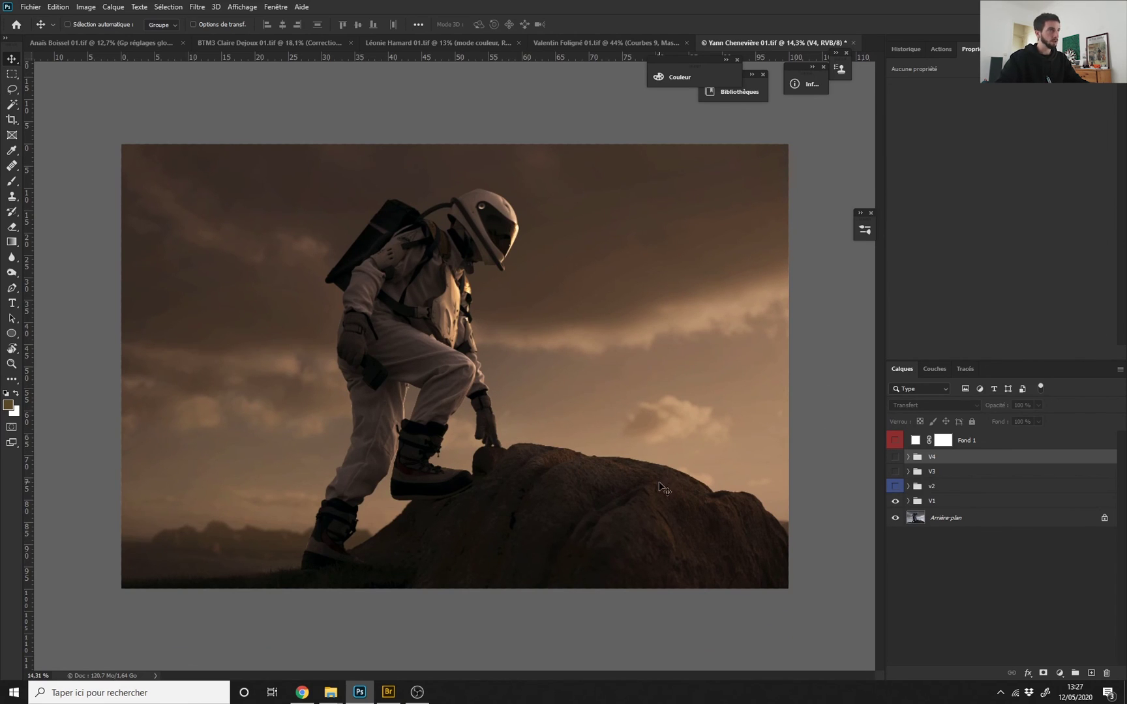
Compare dark grey (Gris foncé) and black surrounds around the canvas, and set the surround colour to black (Noir).
right_click(819, 393)
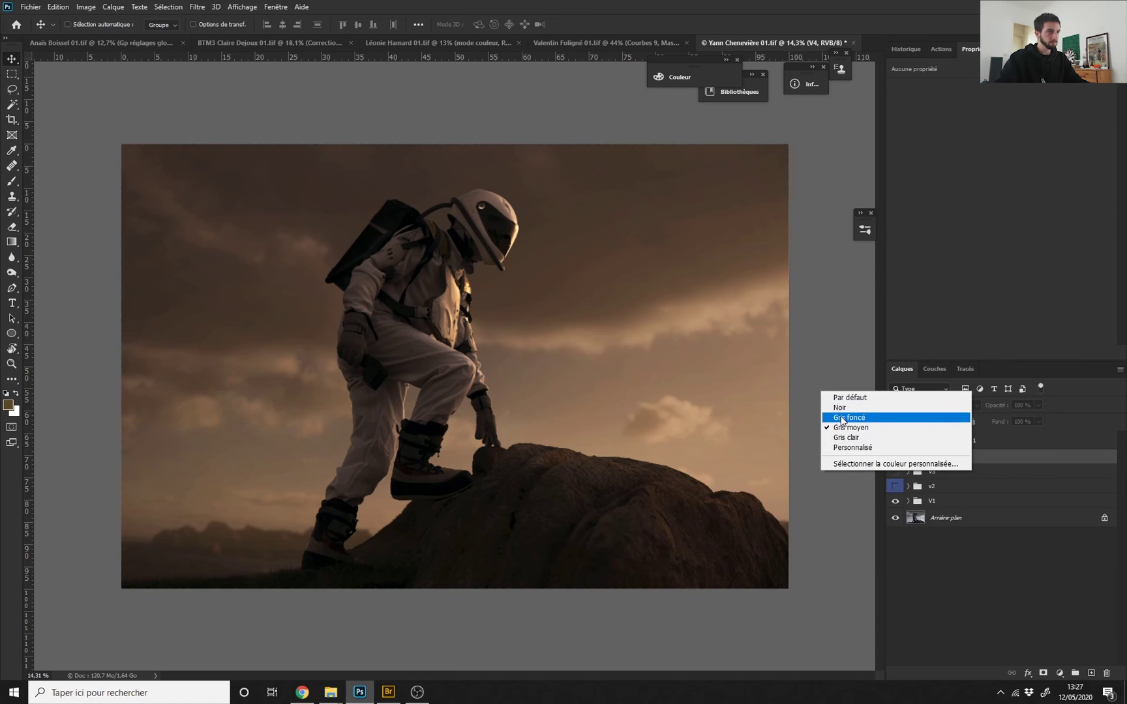
left_click(842, 418)
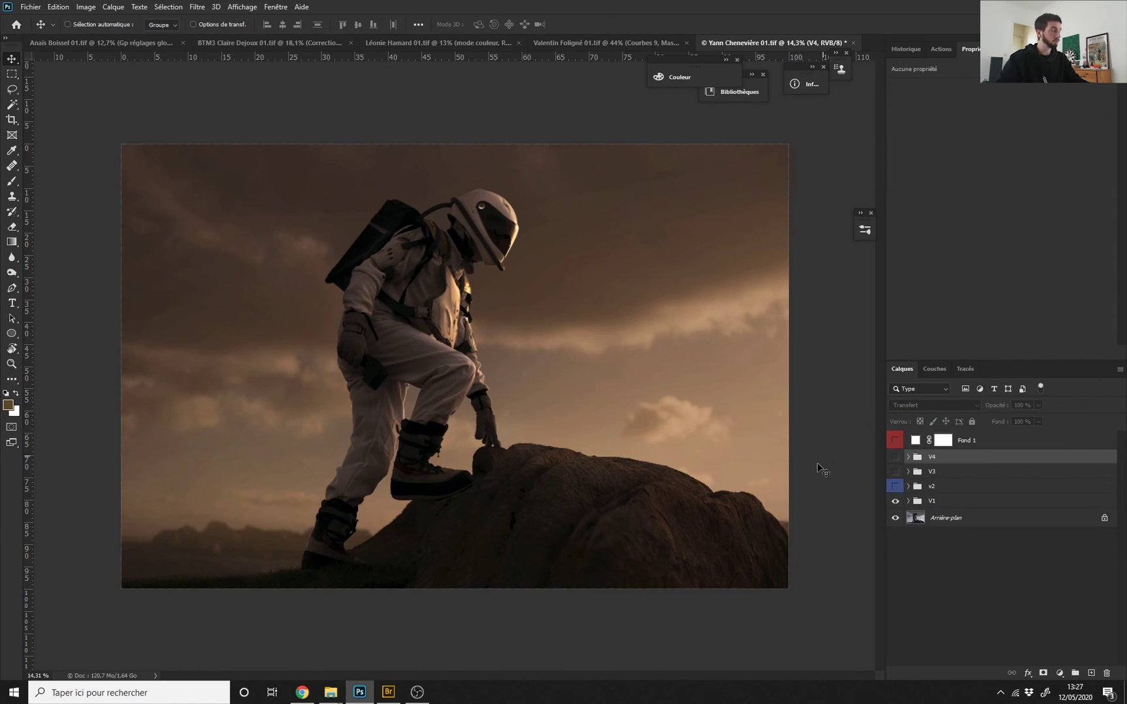
right_click(823, 438)
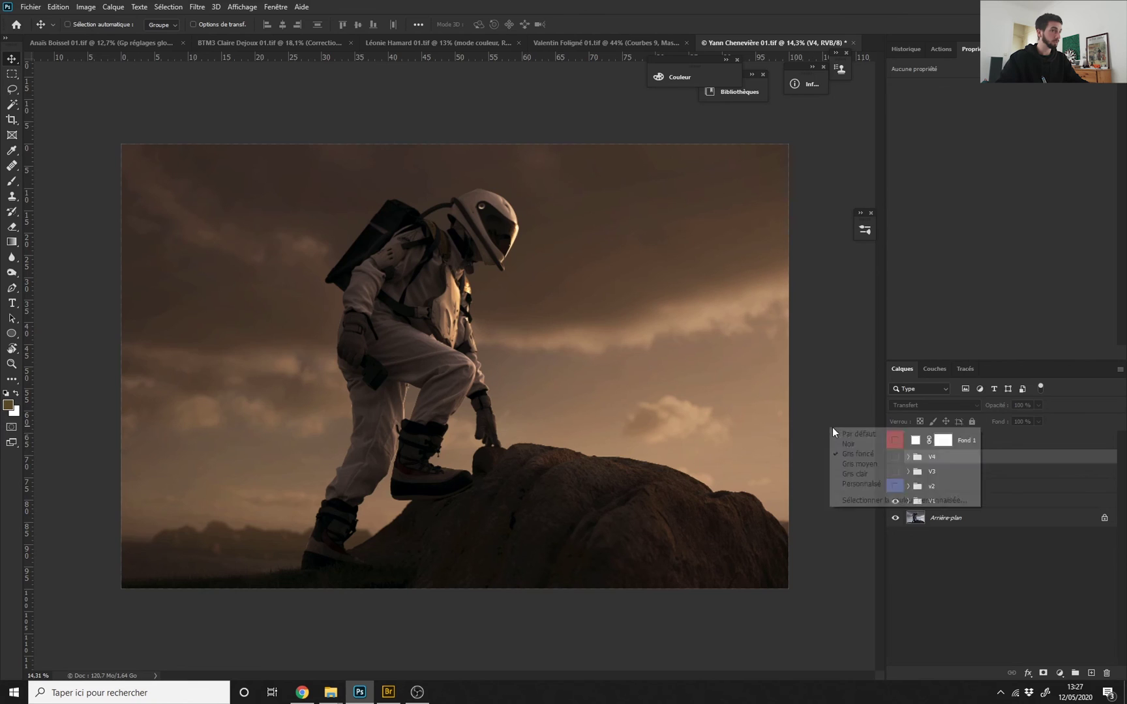
left_click(912, 24)
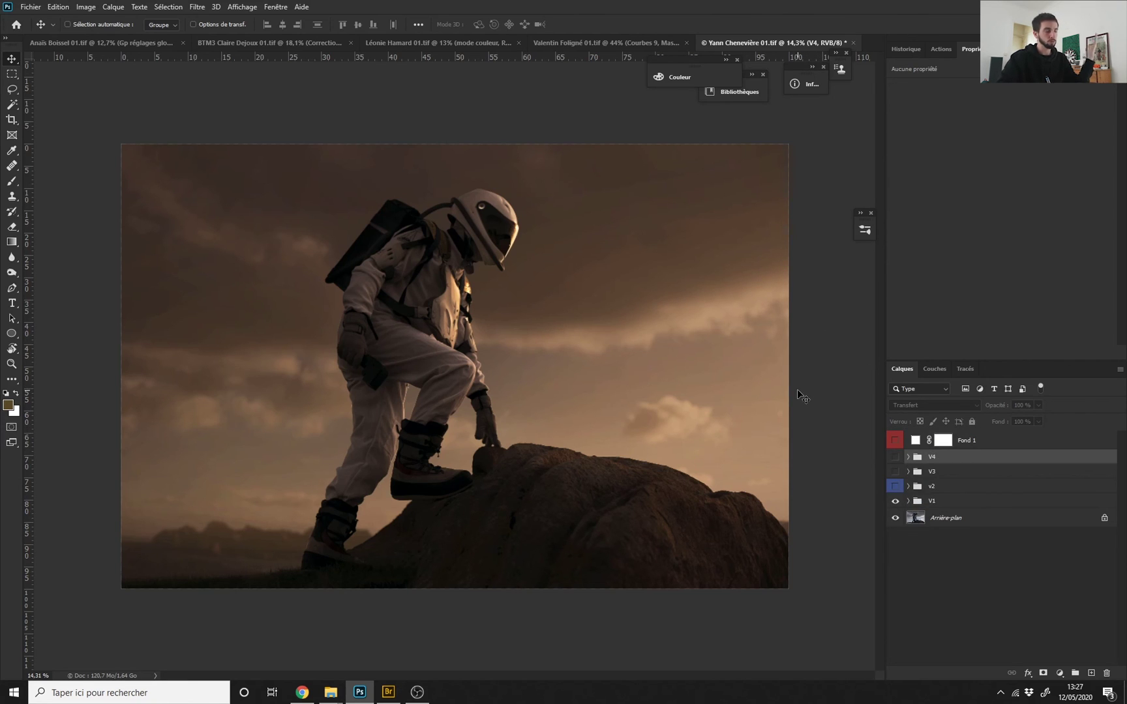
left_click(834, 380)
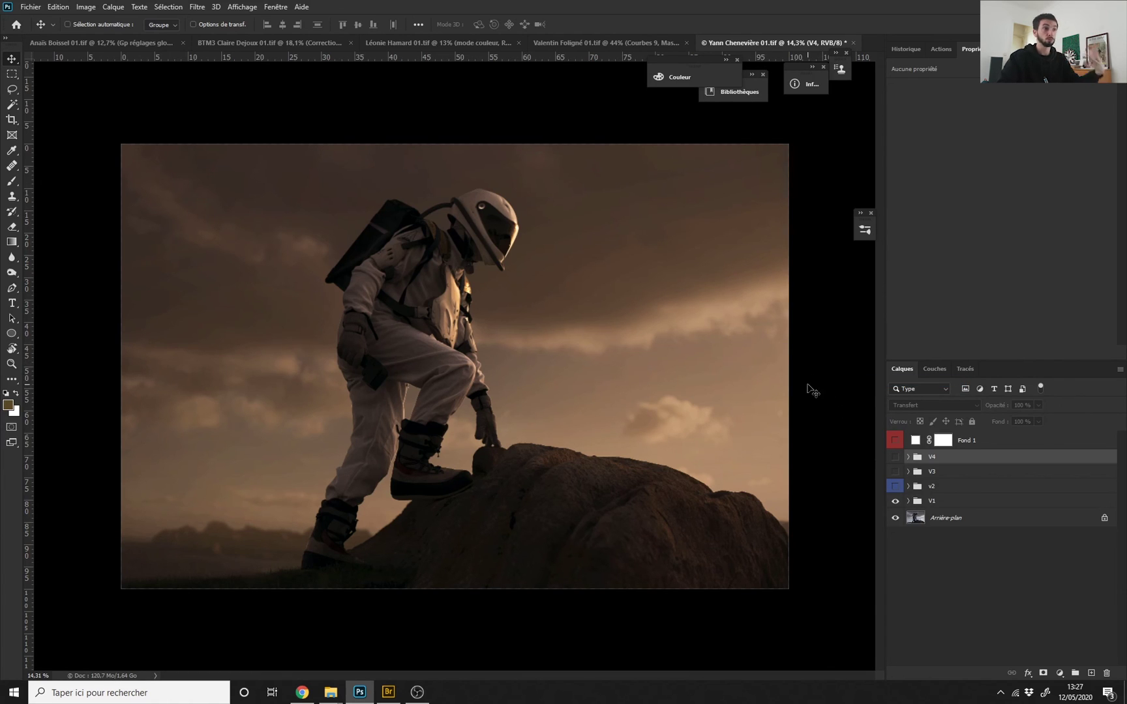
right_click(815, 340)
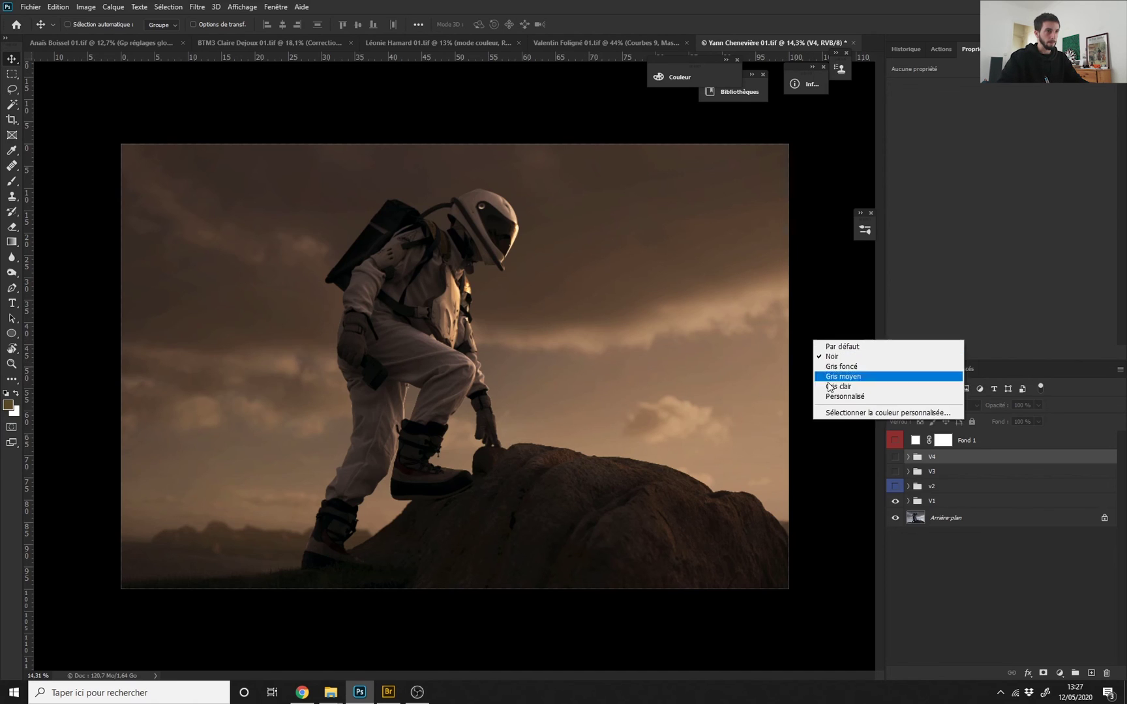
left_click(835, 376)
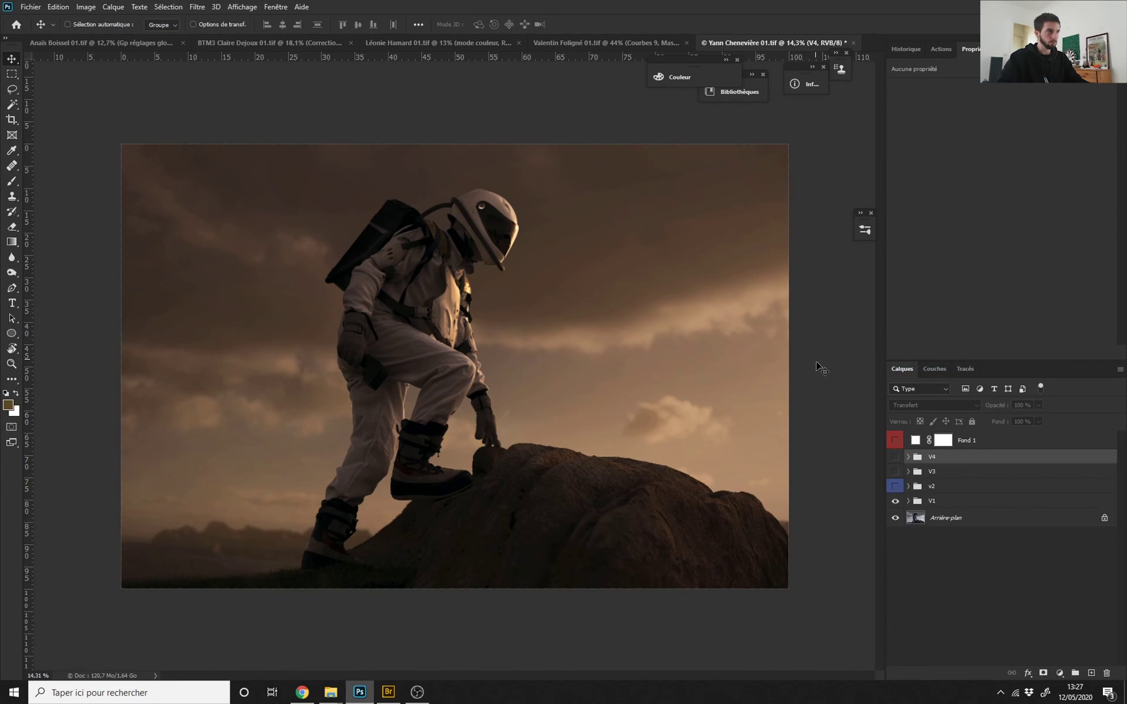
right_click(816, 344)
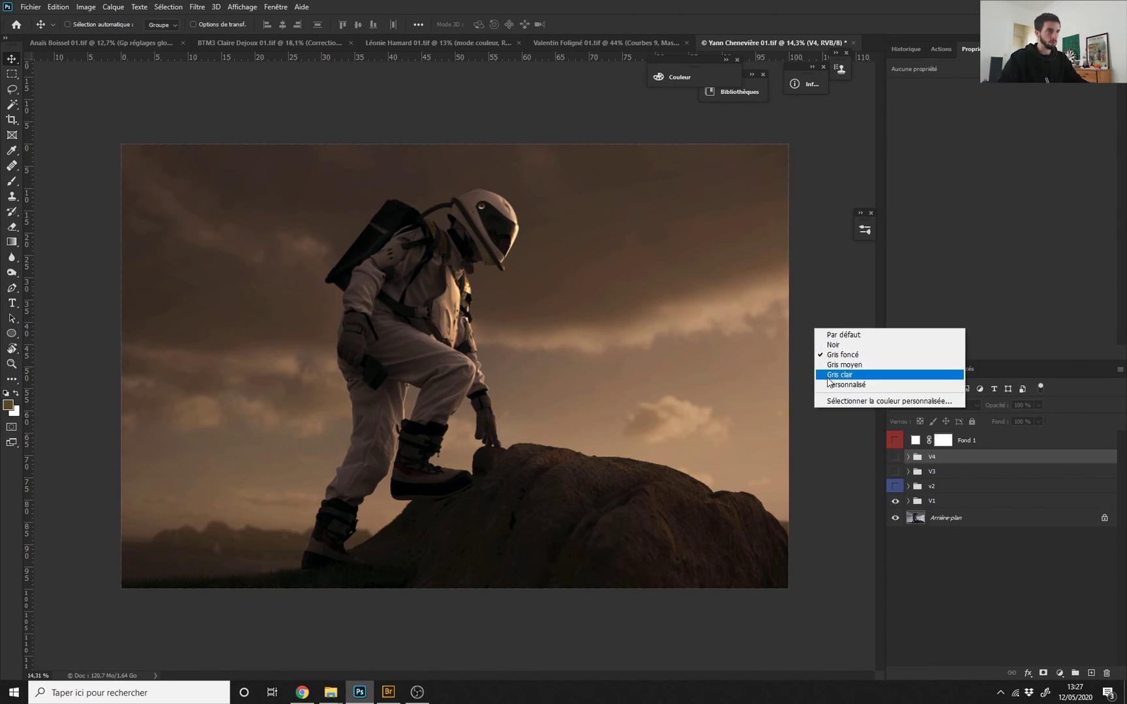
left_click(833, 345)
Show the v2 group on top of V1 to examine its warmer grading.
mouse_move(584, 378)
left_mouse_down()
mouse_move(555, 378)
mouse_move(575, 384)
left_mouse_up()
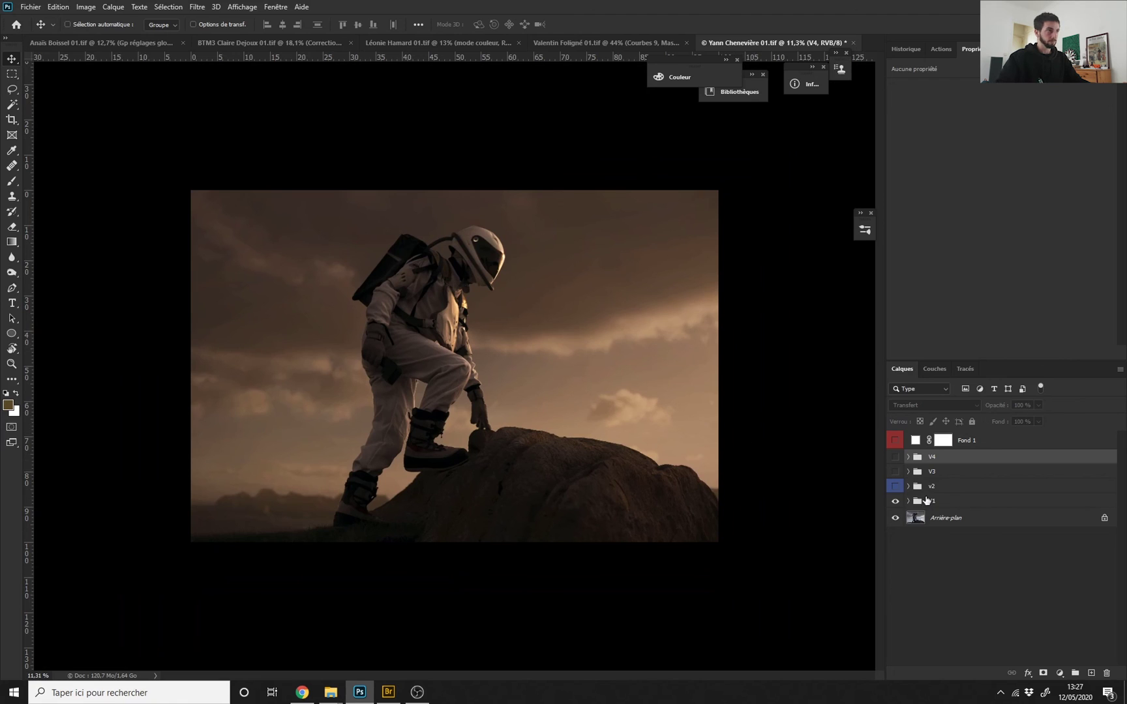
left_click(895, 486)
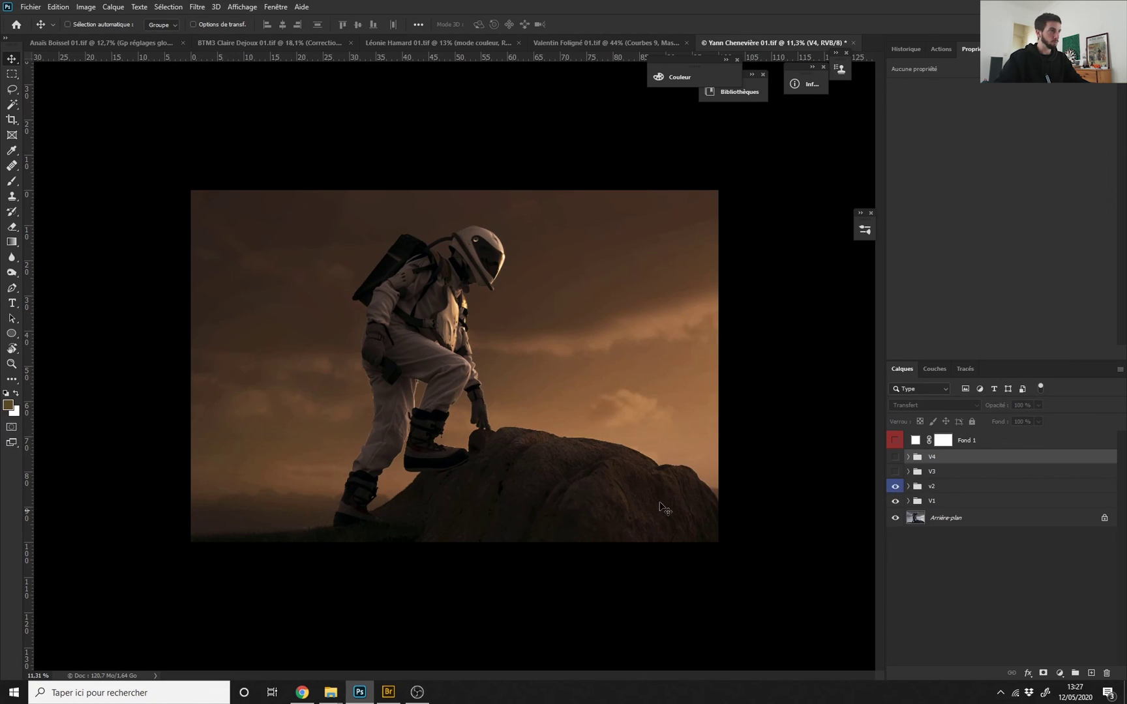
left_click_drag(548, 395, 581, 418)
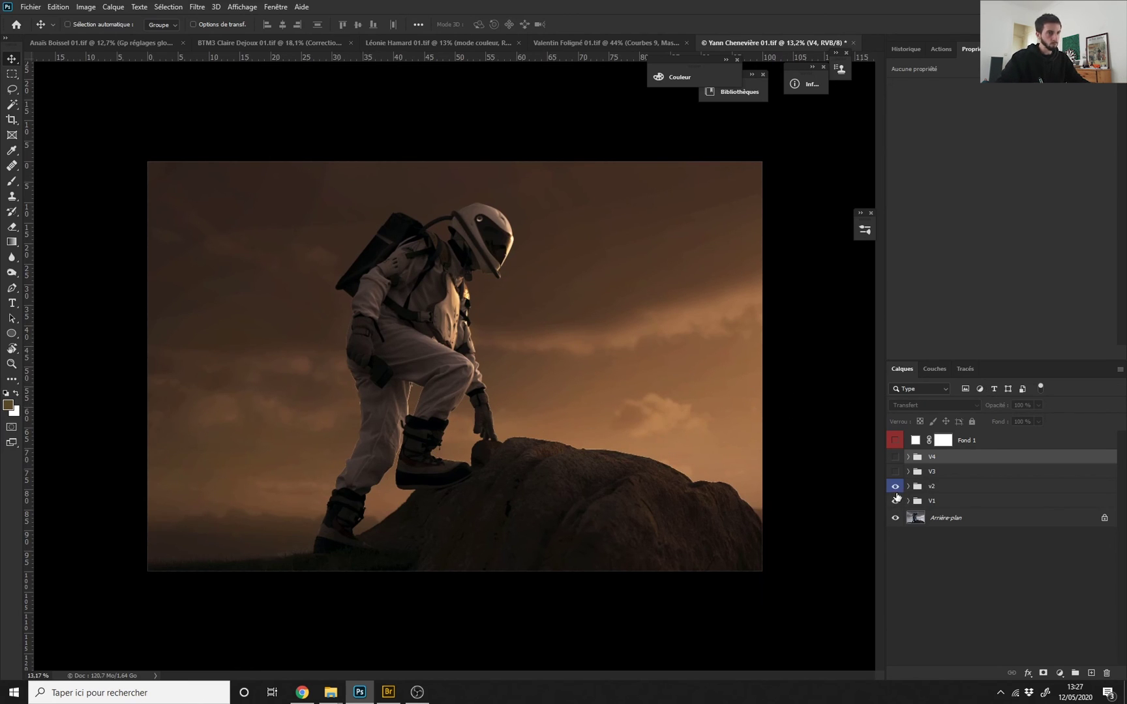
Hide the V1 and v2 groups and view V3 and V4 alone in turn over the original photo.
left_click_drag(894, 491, 895, 501)
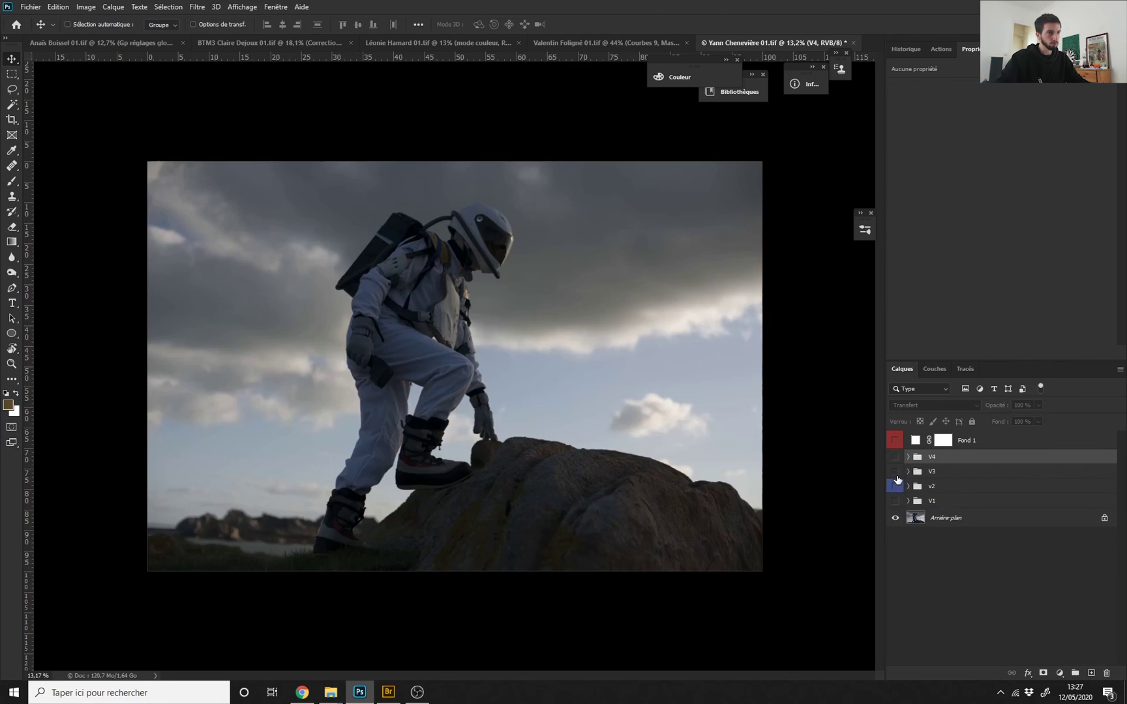
left_click(895, 471)
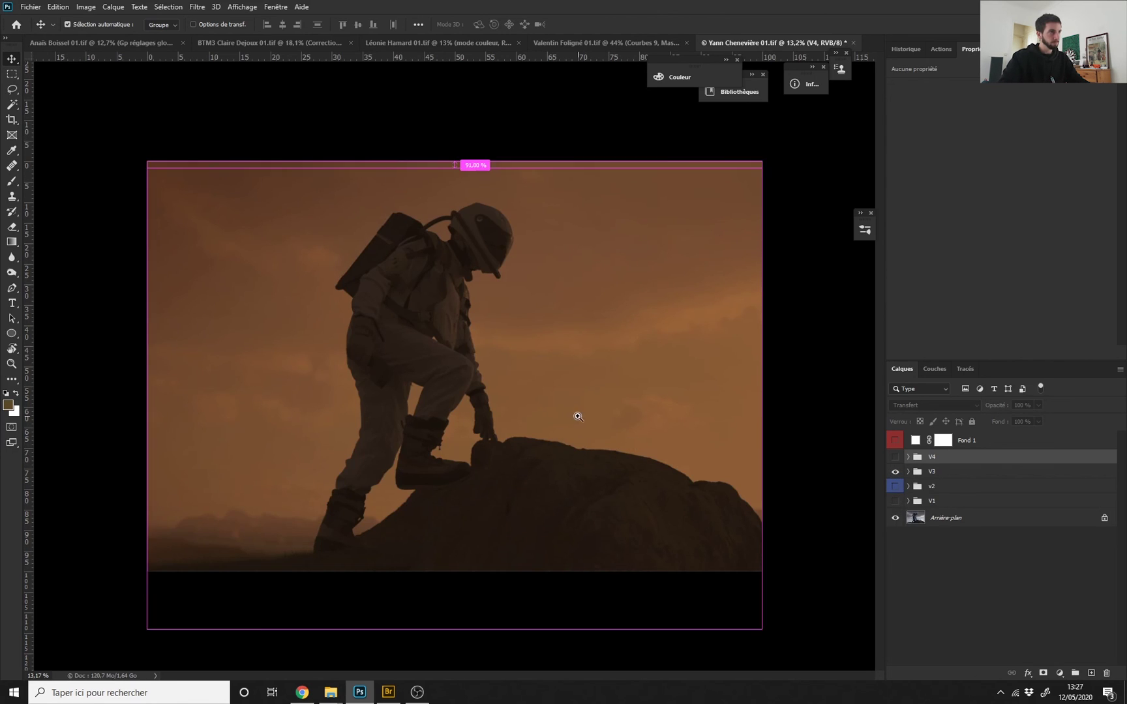
left_click_drag(577, 415, 582, 417)
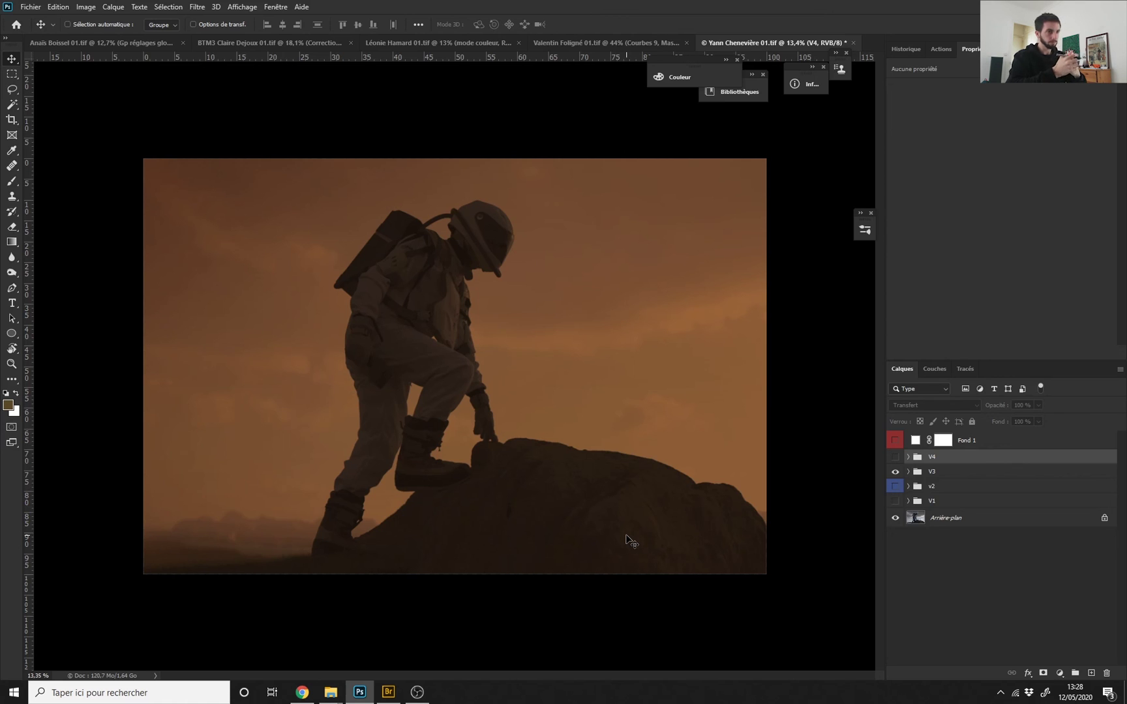
left_click(895, 471)
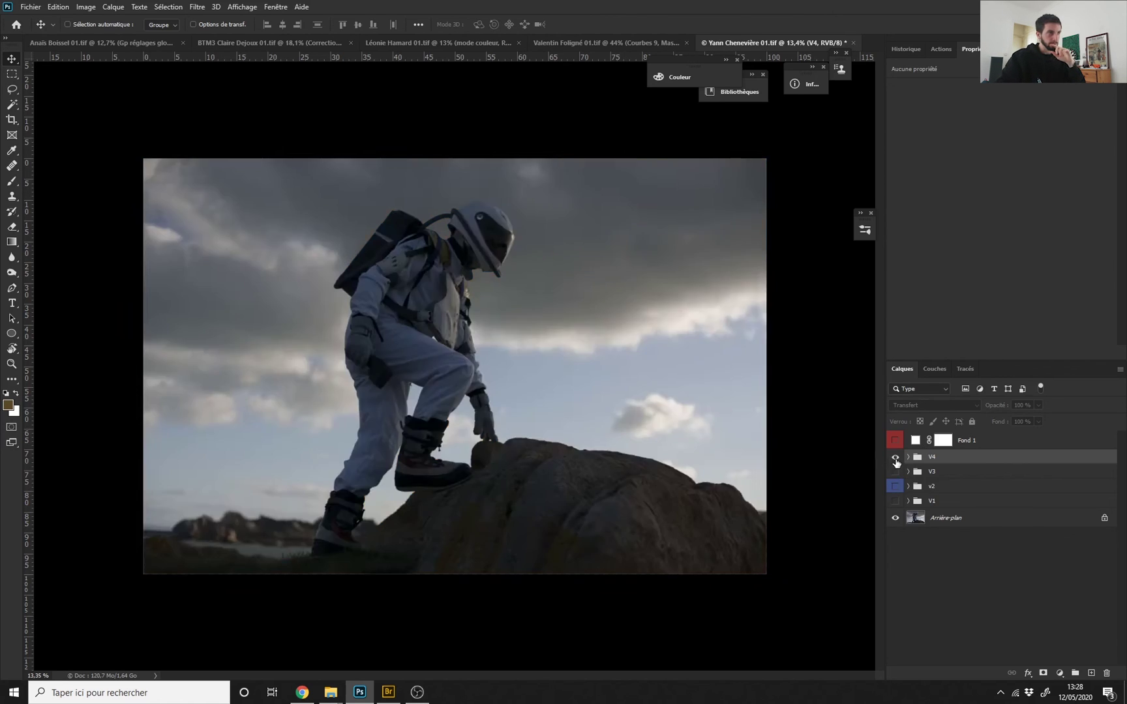
left_click(894, 457)
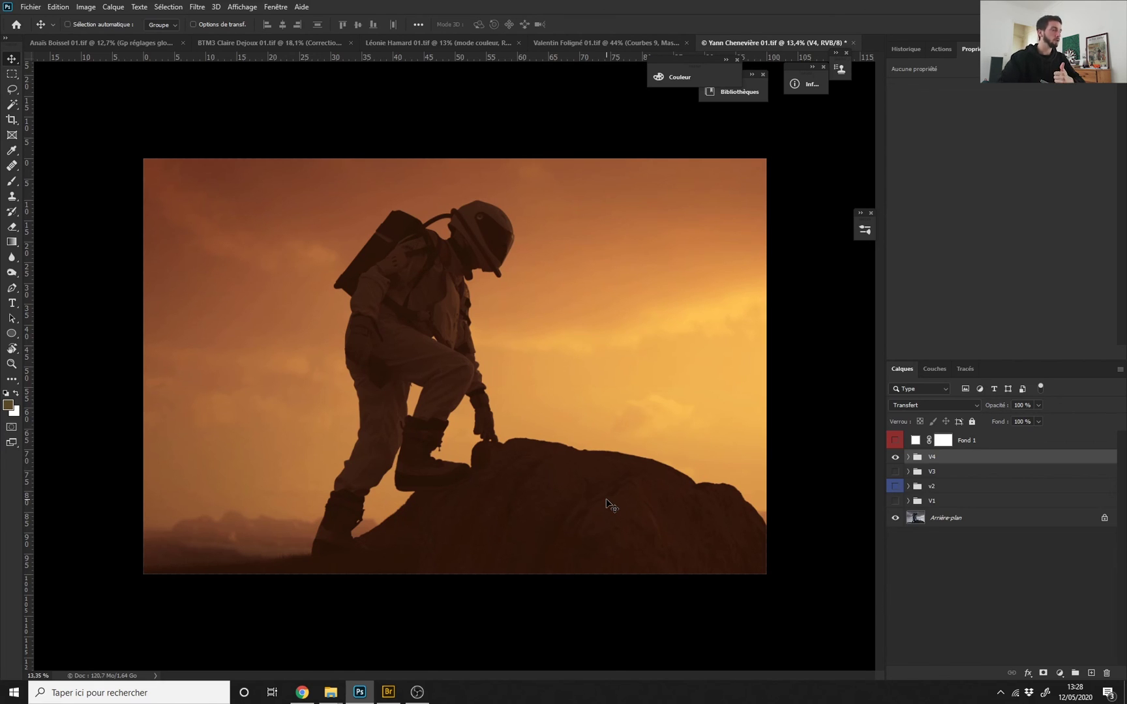
Check the orange silhouette reference in Bridge, and return to Photoshop to hide the V4 group.
left_click(388, 692)
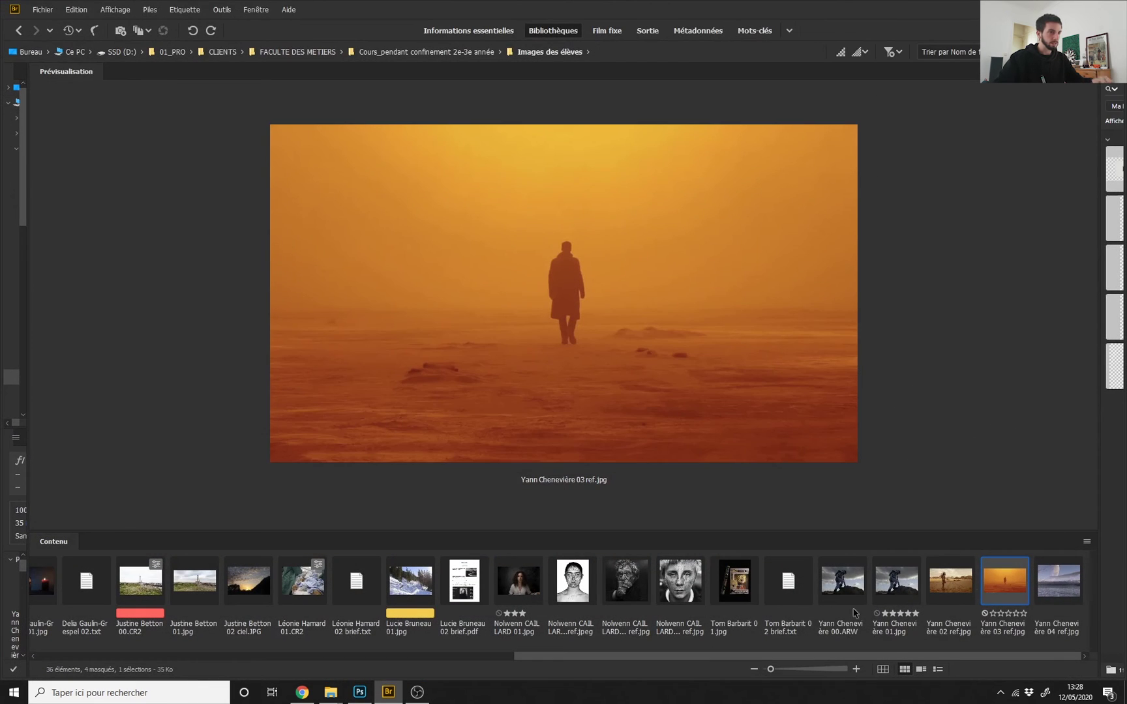
key("space")
key("space")
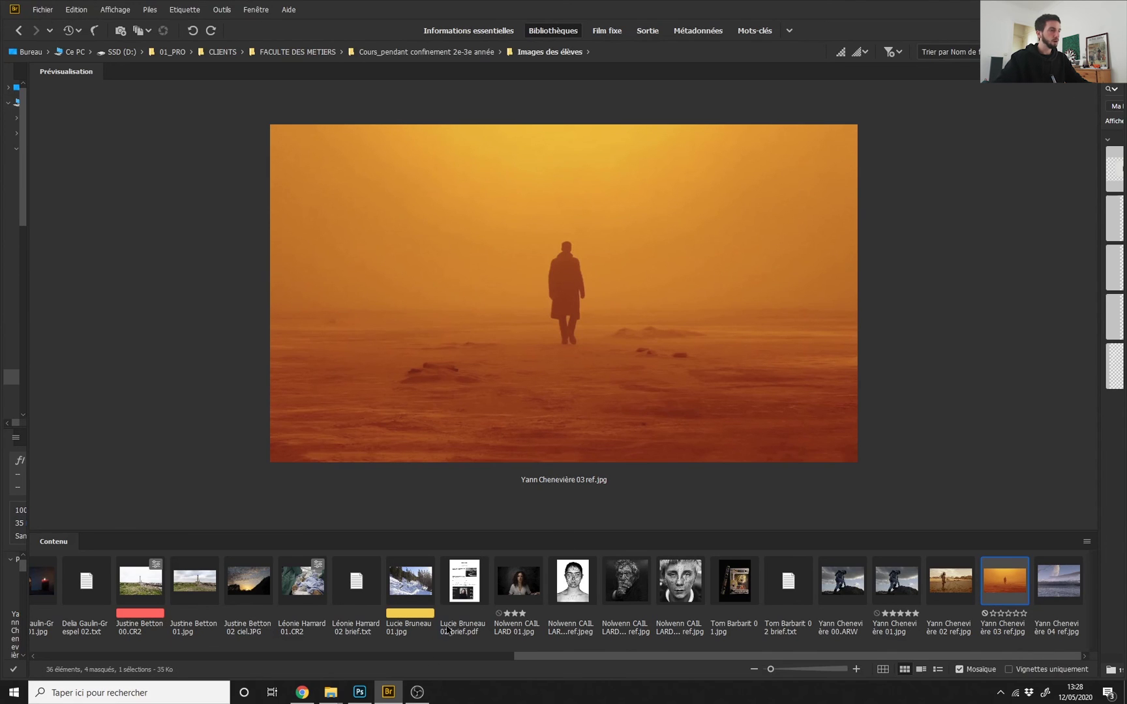
left_click(359, 693)
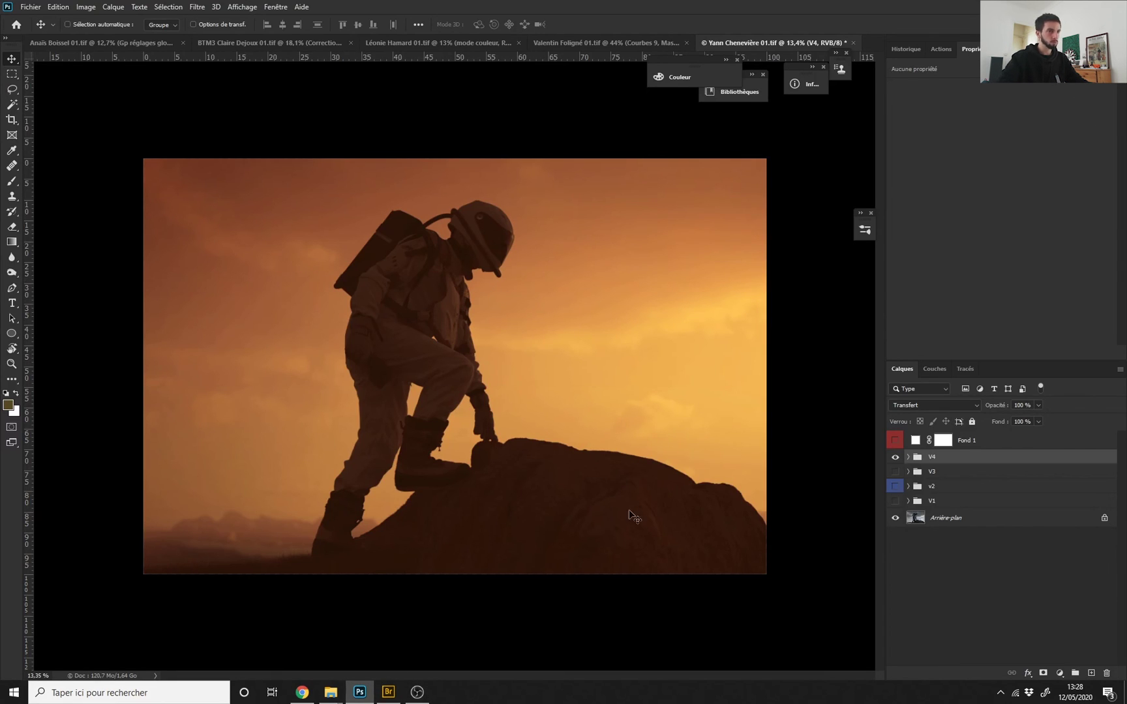
left_click(895, 457)
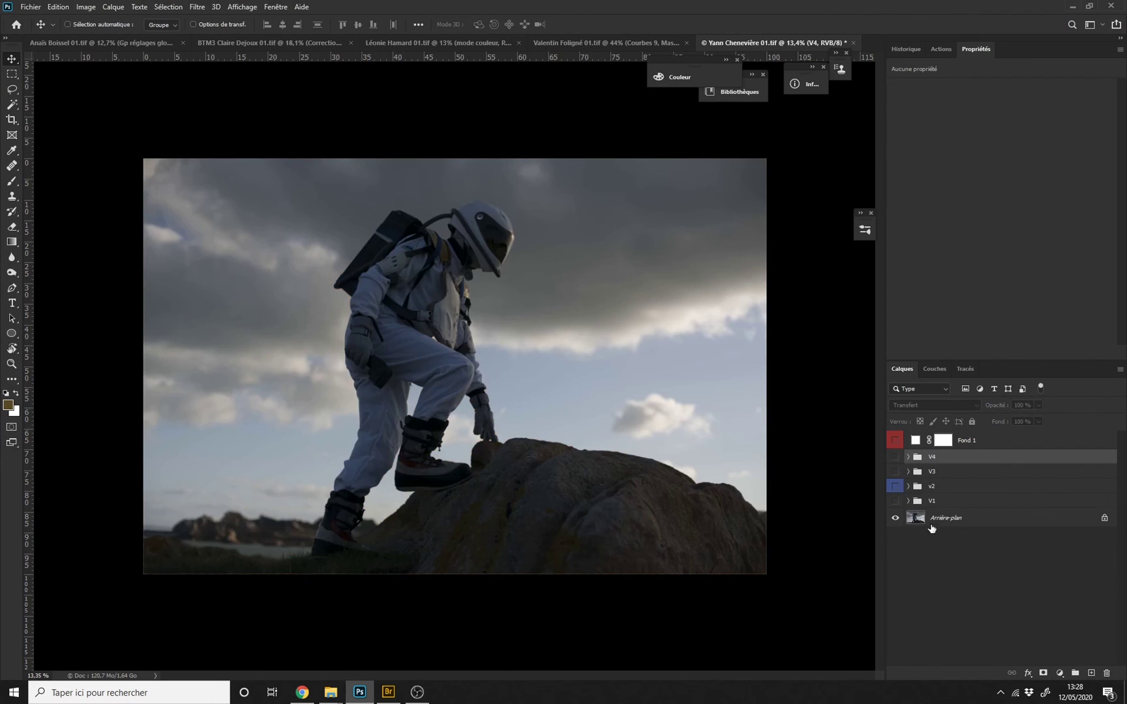